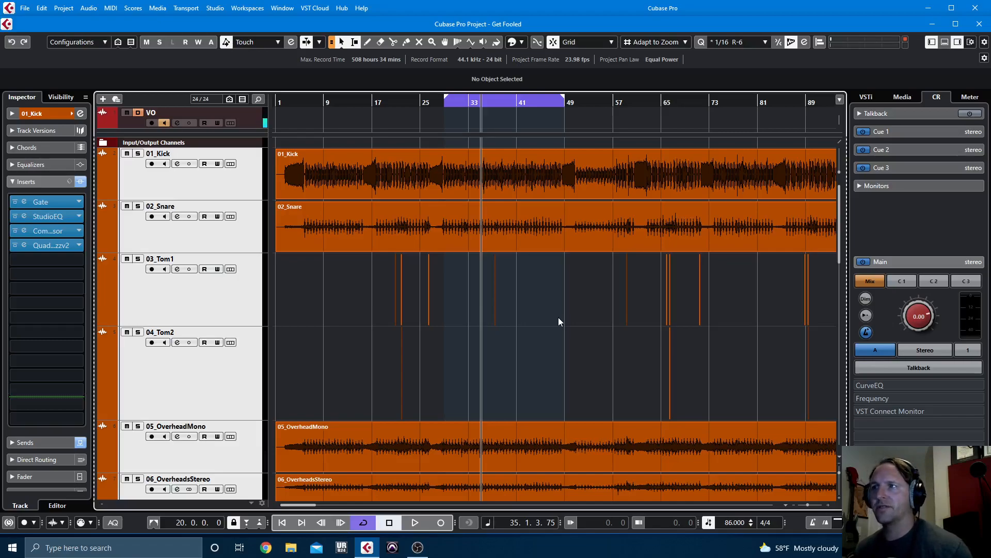
Play a passage from bar 35 and look through all tracks down to the backing vocals.
key(space)
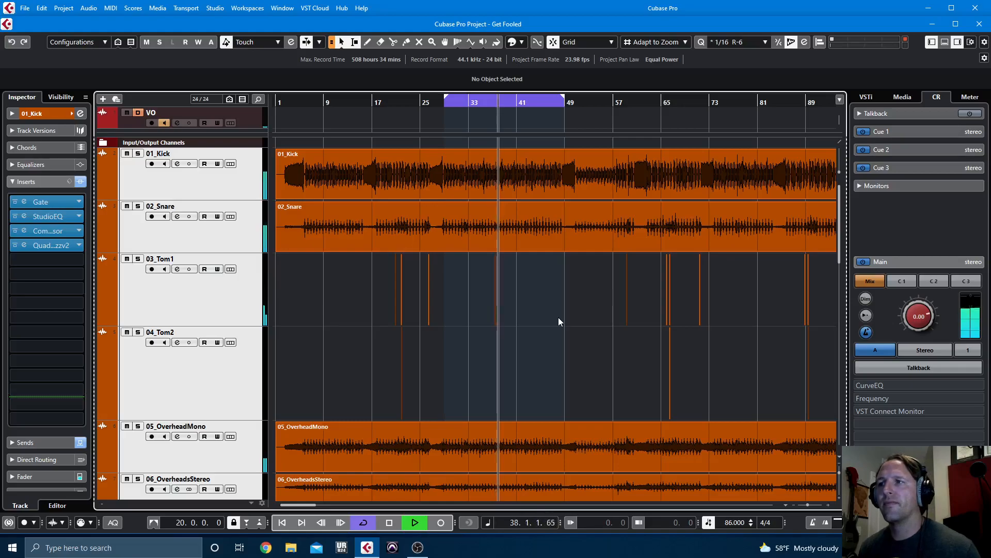
key(space)
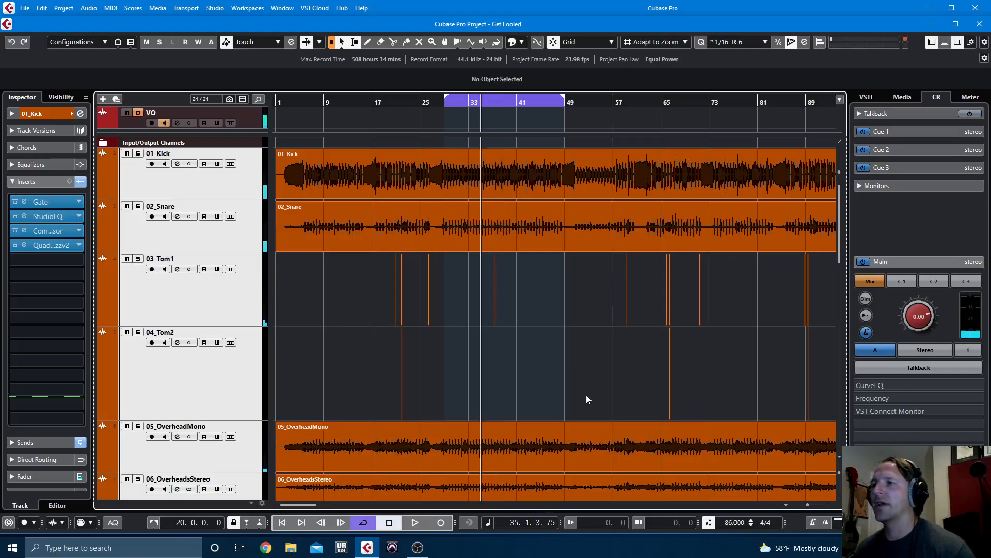
scroll(583, 387, down, 10)
scroll(529, 403, down, 4)
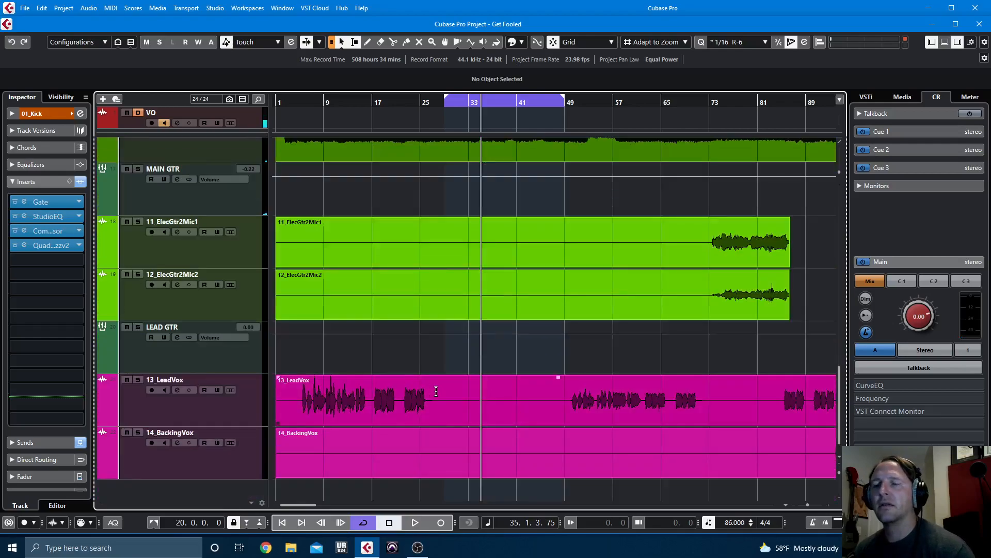
scroll(436, 392, up, 14)
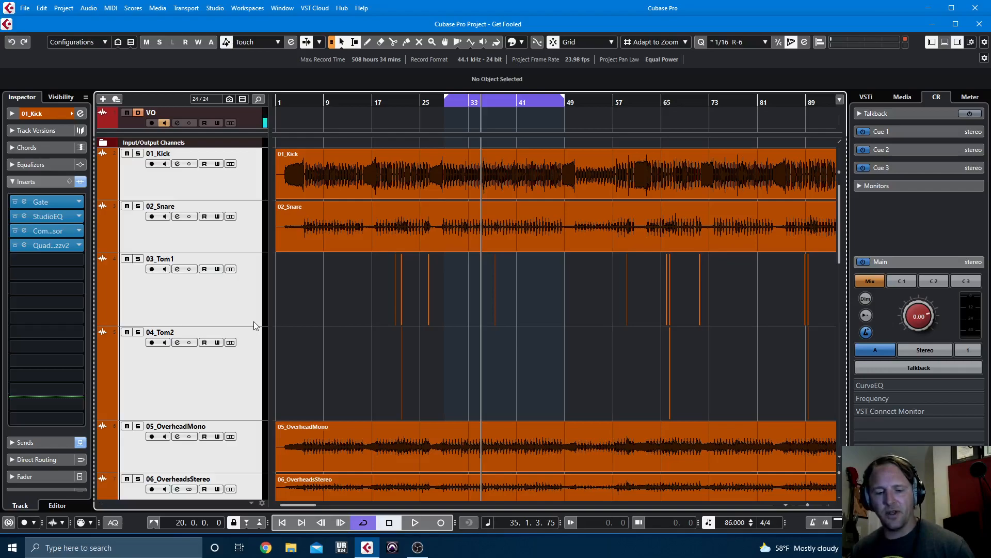
Lower the 02_Snare track's volume fader to -3.85 dB.
click(215, 245)
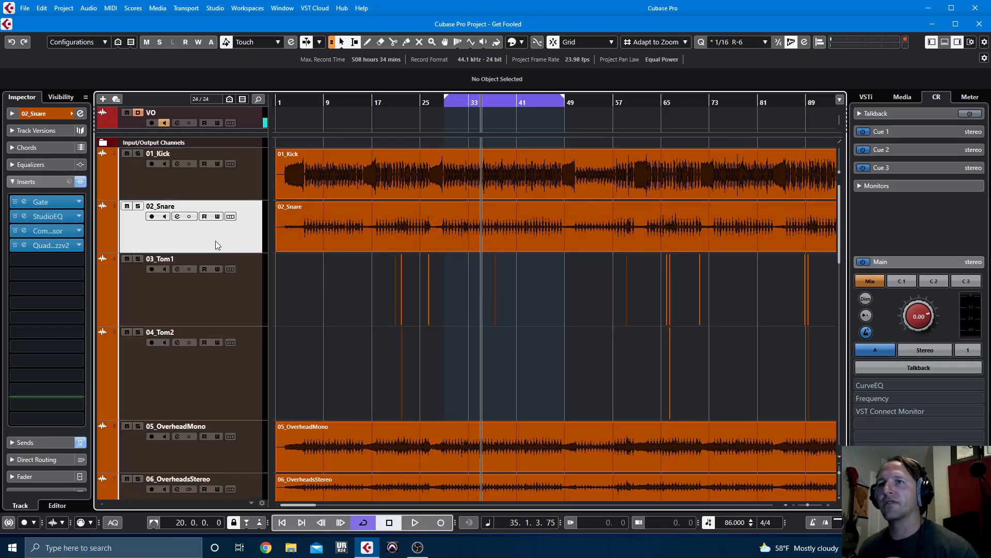
click(32, 475)
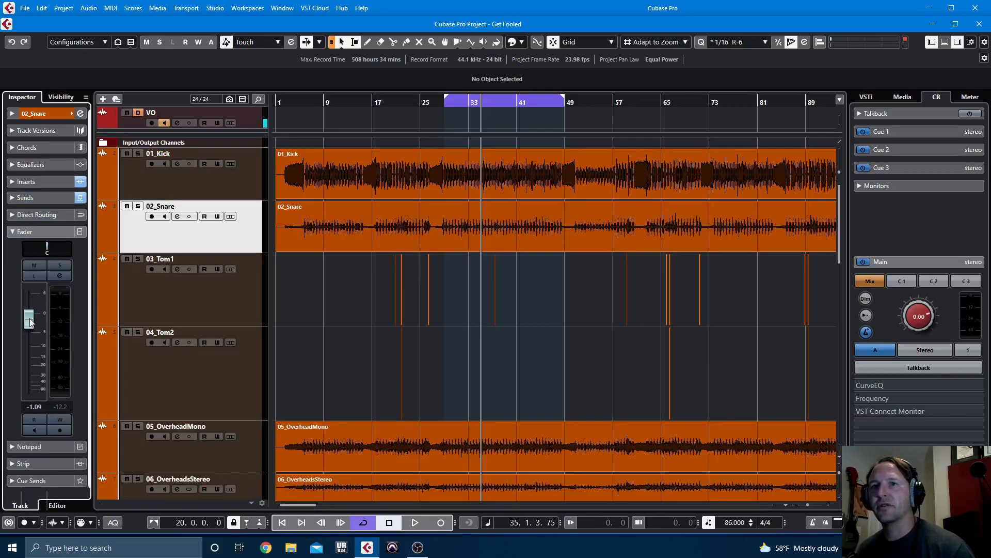
drag(30, 323, 29, 332)
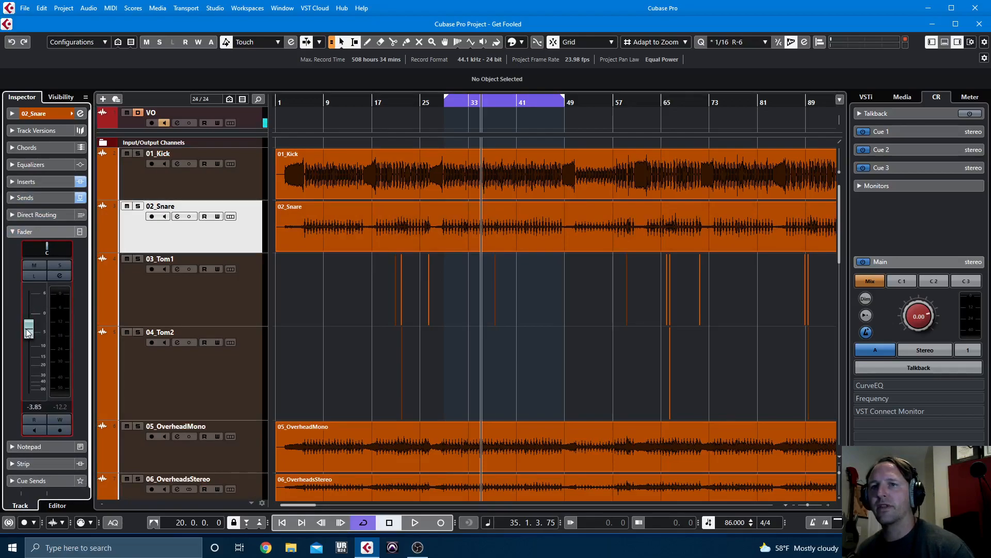
Select the range from bar 20 to bar 24 across the 03_Tom1 and 04_Tom2 tracks and locate the cursor to its start.
click(234, 311)
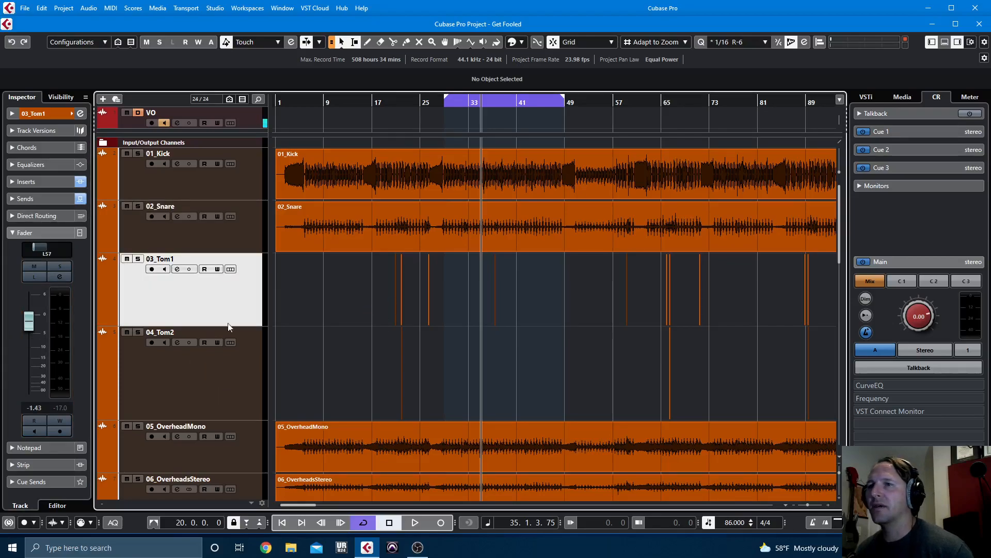
drag(396, 279, 412, 334)
key(l)
key(h)
key(h)
key(h)
key(h)
key(h)
key(h)
key(h)
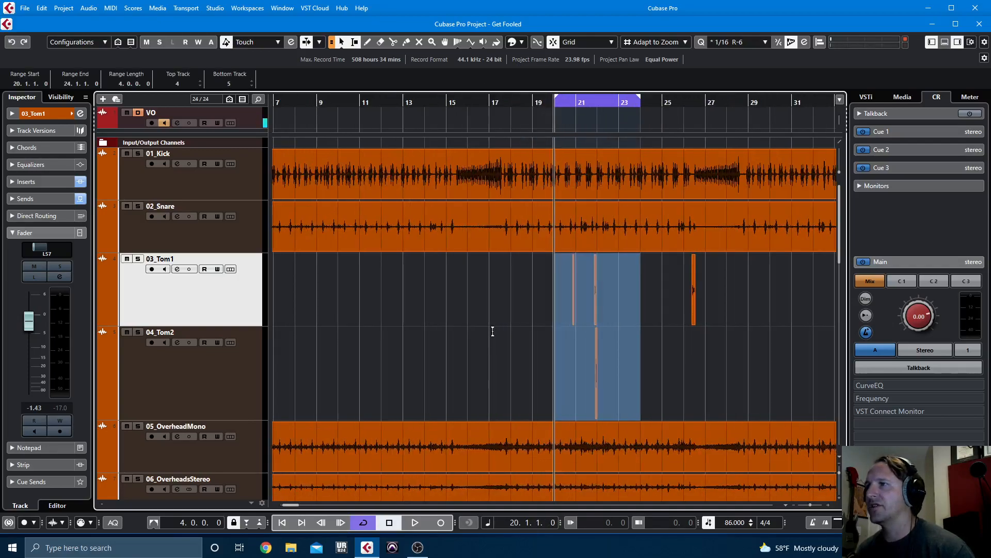
key(h)
key(h)
key(h)
Play back the tom hits within the range from bar 20 to bar 24.
key(space)
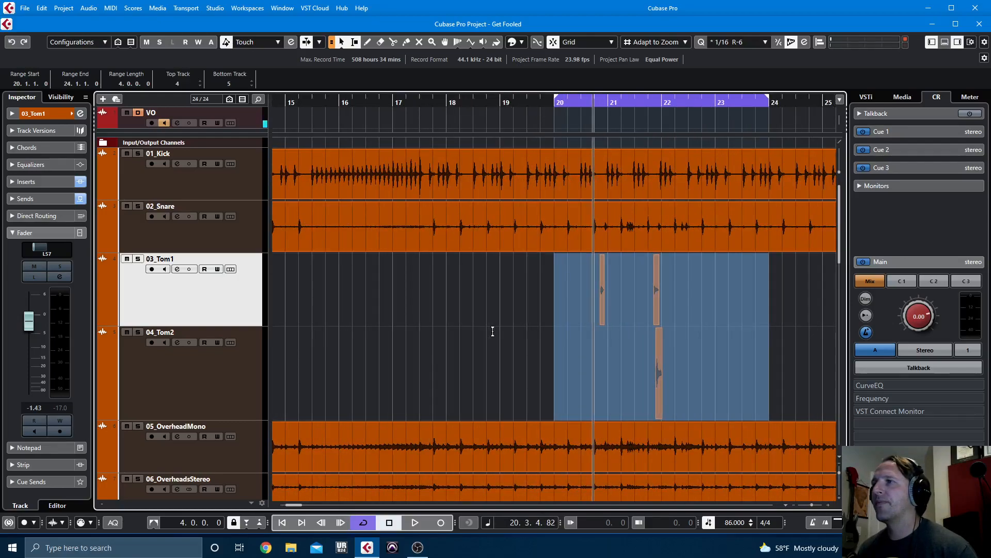
key(space)
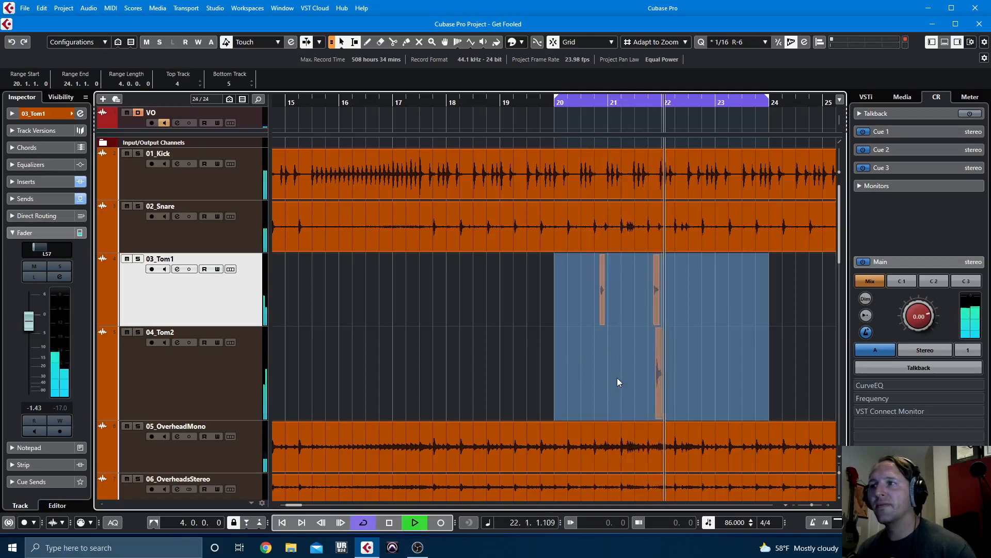
key(space)
Duplicate the 03_Tom1 and 04_Tom2 tracks together.
click(198, 376)
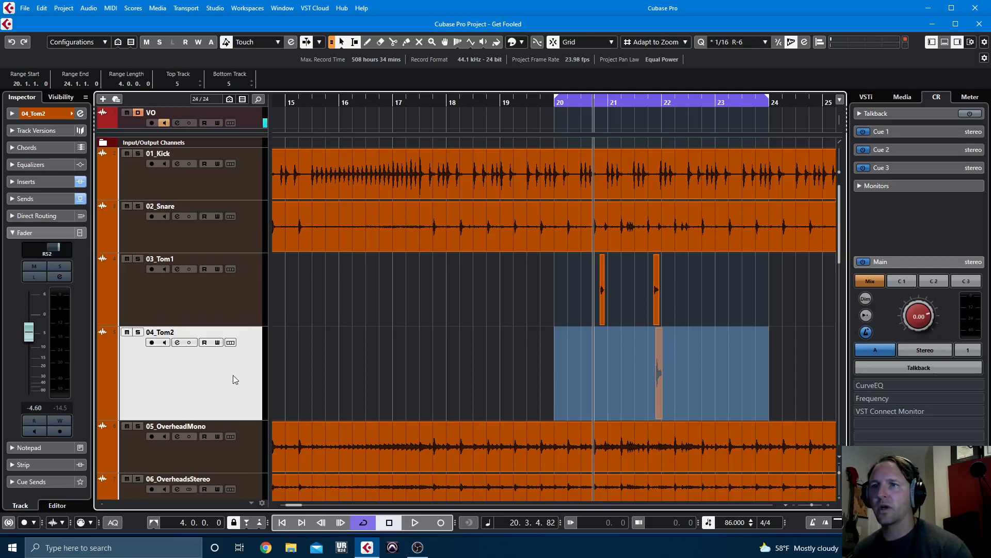
shift+click(236, 294)
right_click(236, 294)
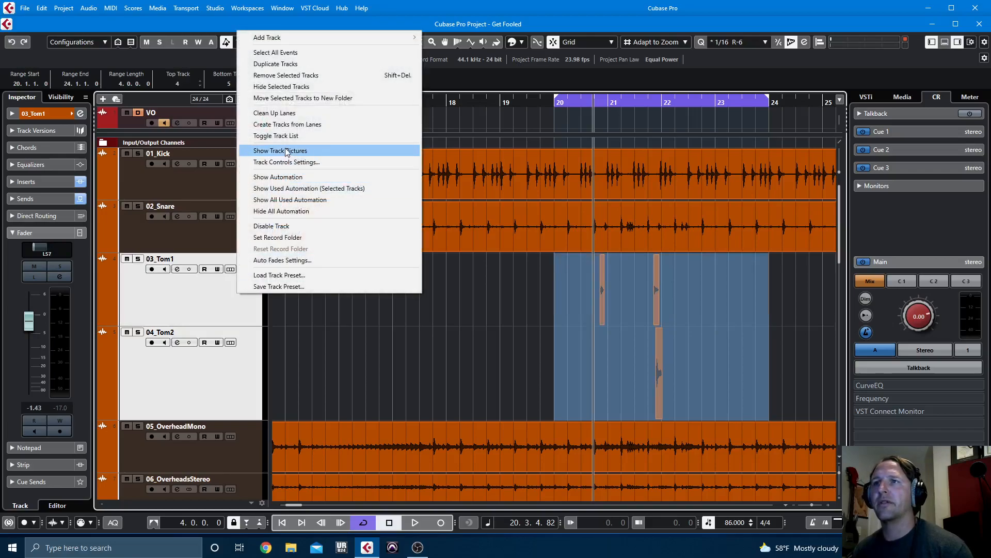
click(291, 64)
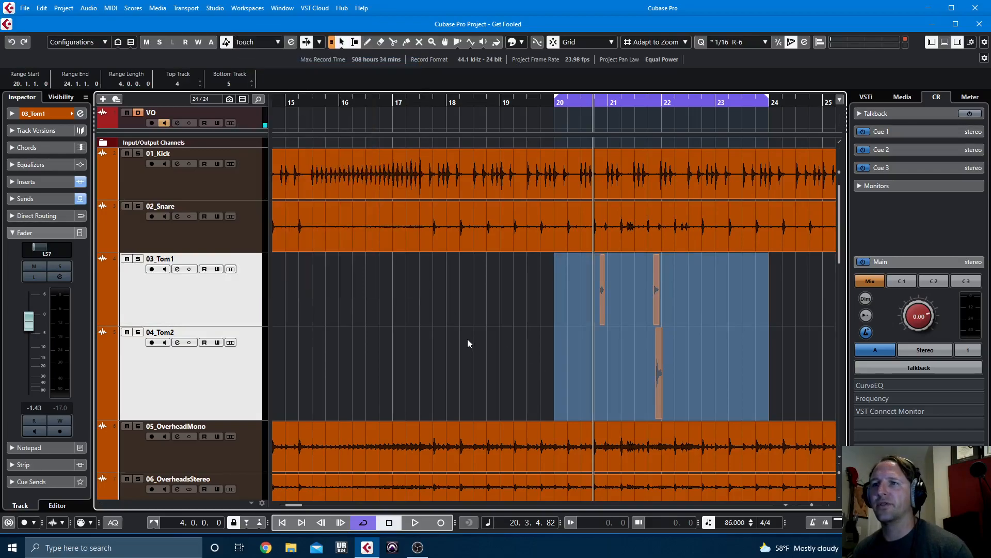
scroll(331, 327, down, 2)
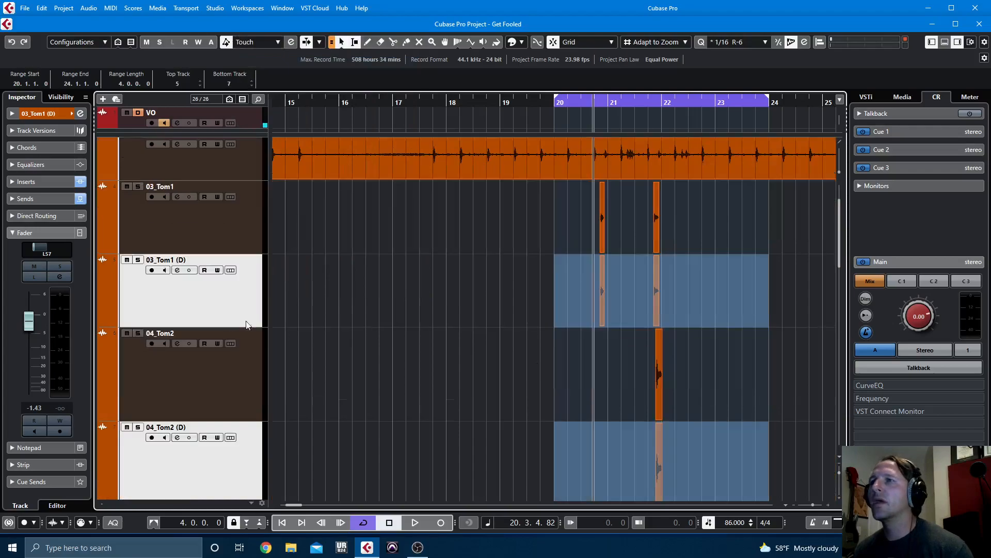
Rename the duplicated first tom track as 03_Tom1 Hi.
mouse_move(248, 310)
mouse_down()
mouse_move(224, 299)
mouse_move(215, 389)
mouse_move(237, 301)
mouse_up()
double_click(165, 259)
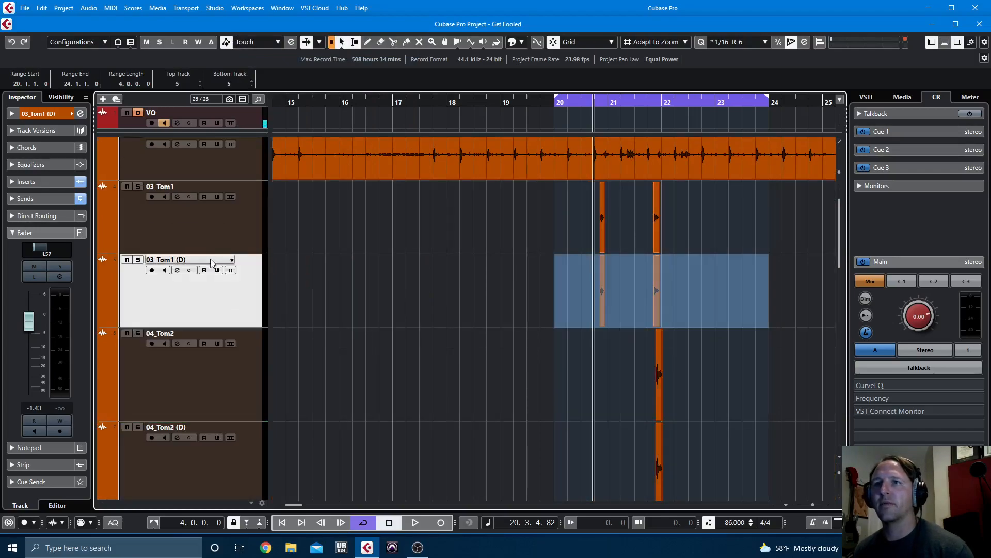
key(Right)
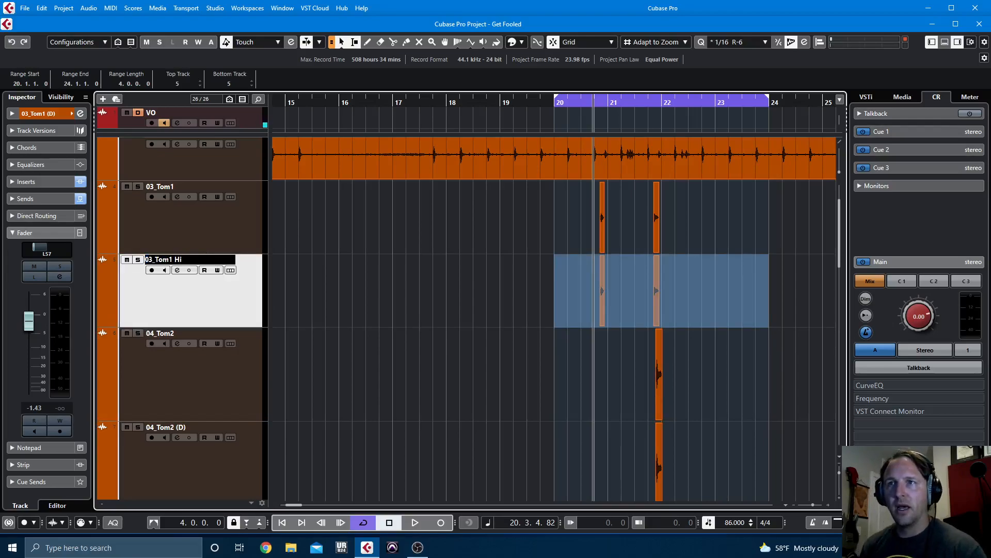
text(Hi)
Rename the duplicated second tom track as 04_Tom2 Hi.
double_click(198, 426)
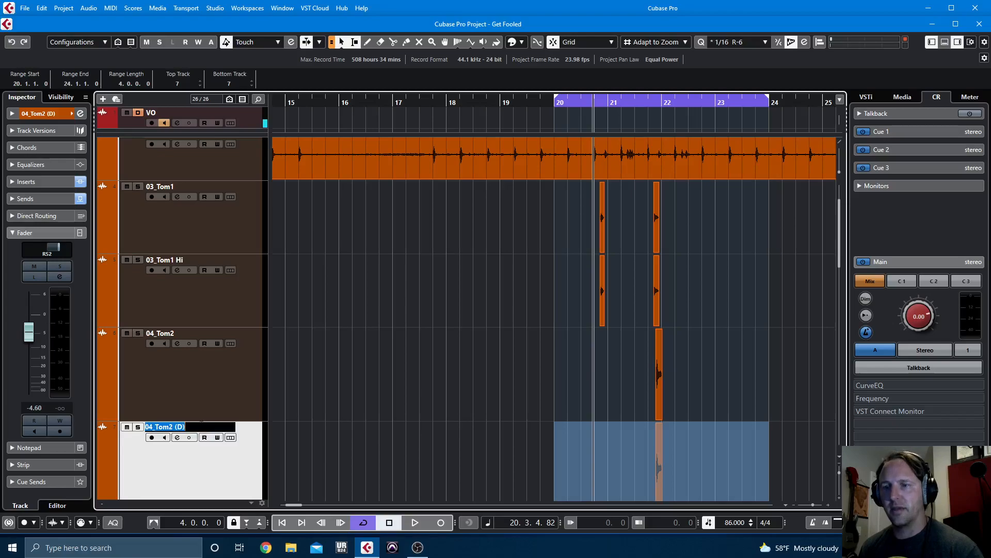
key(Right)
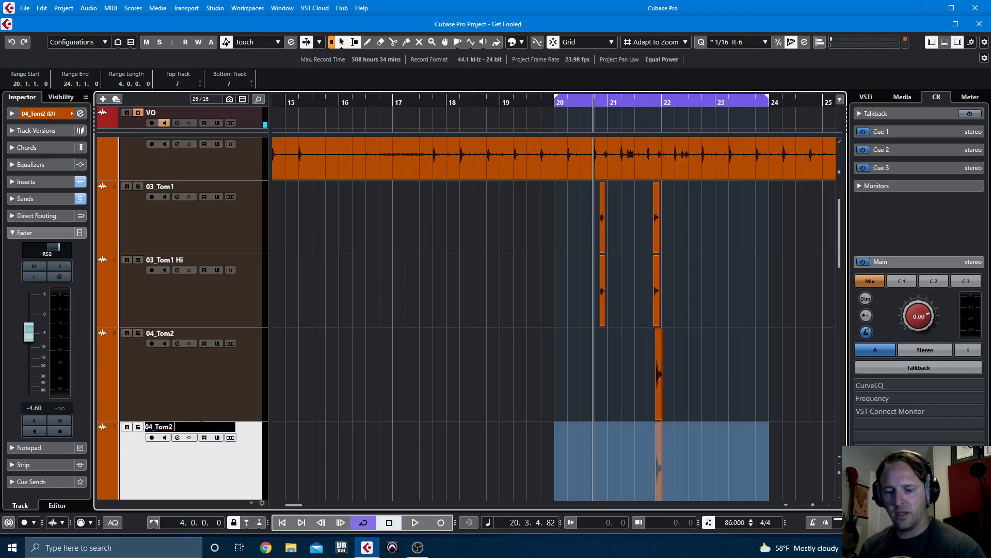
text(Hi)
key(Return)
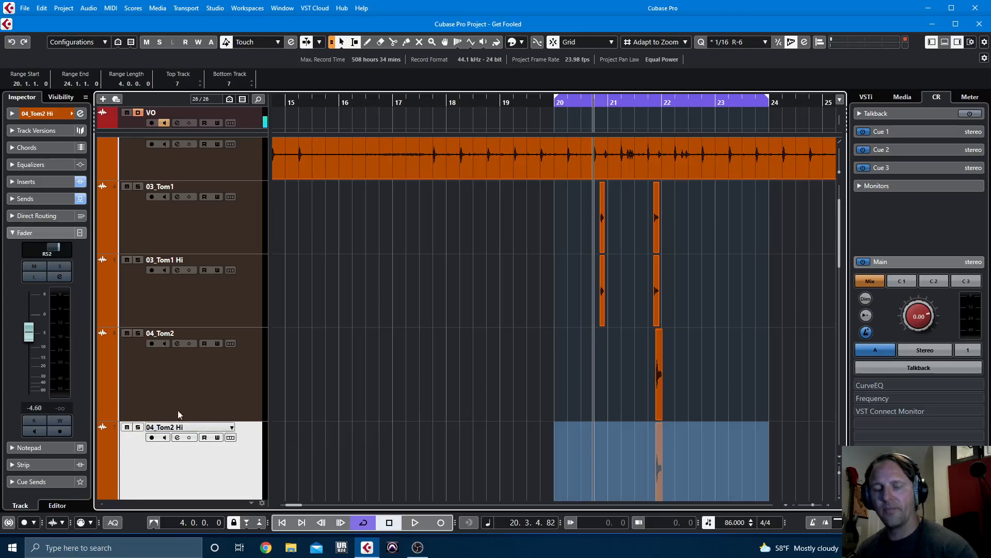
Select the 03_Tom1 track and show an enlarged MixConsole below the project with the tom channels and their inserts in view.
click(261, 239)
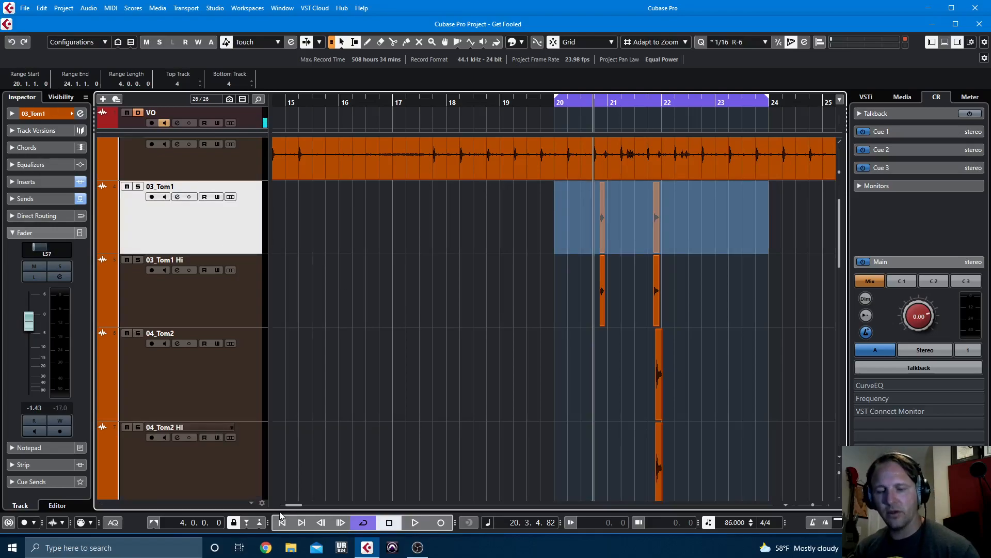
key(alt+F3)
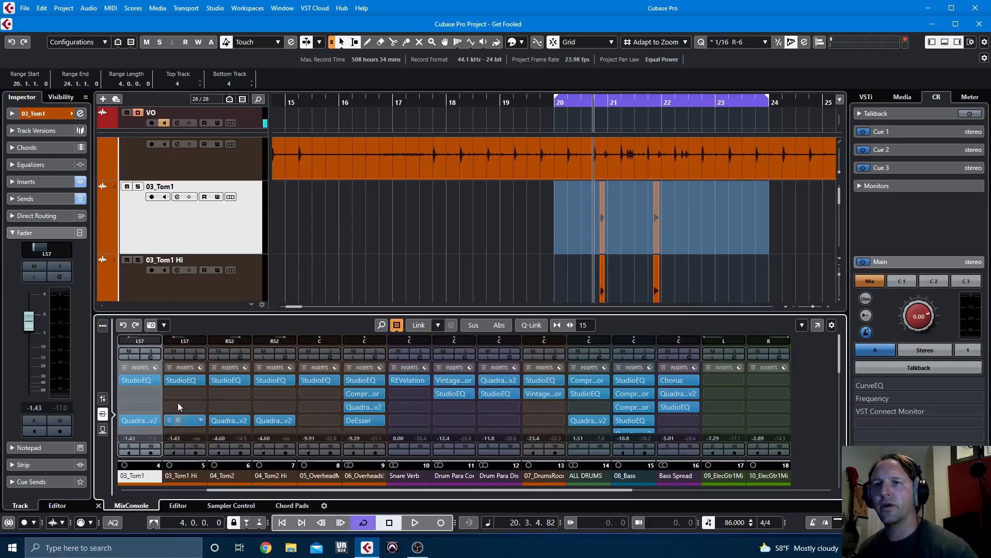
drag(193, 312, 193, 212)
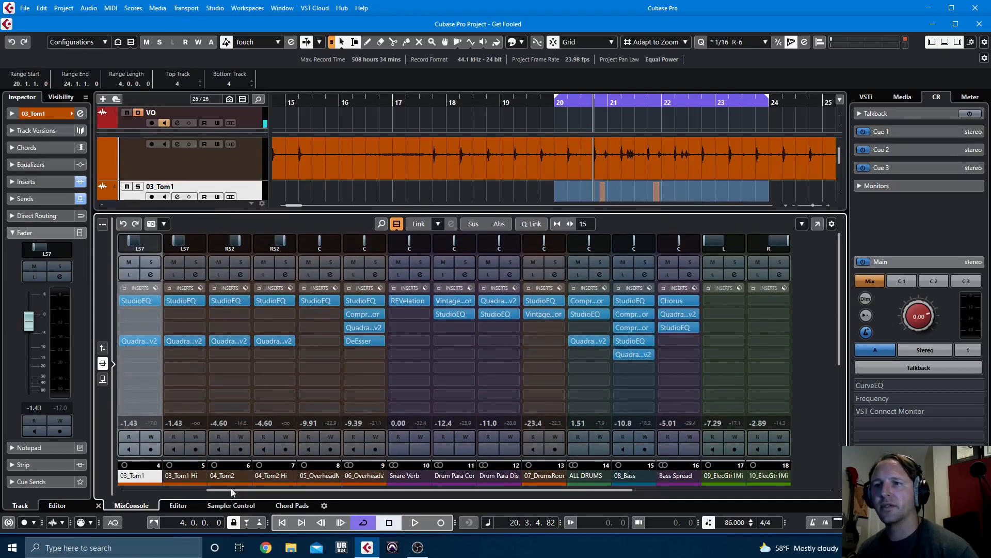
drag(236, 488, 205, 488)
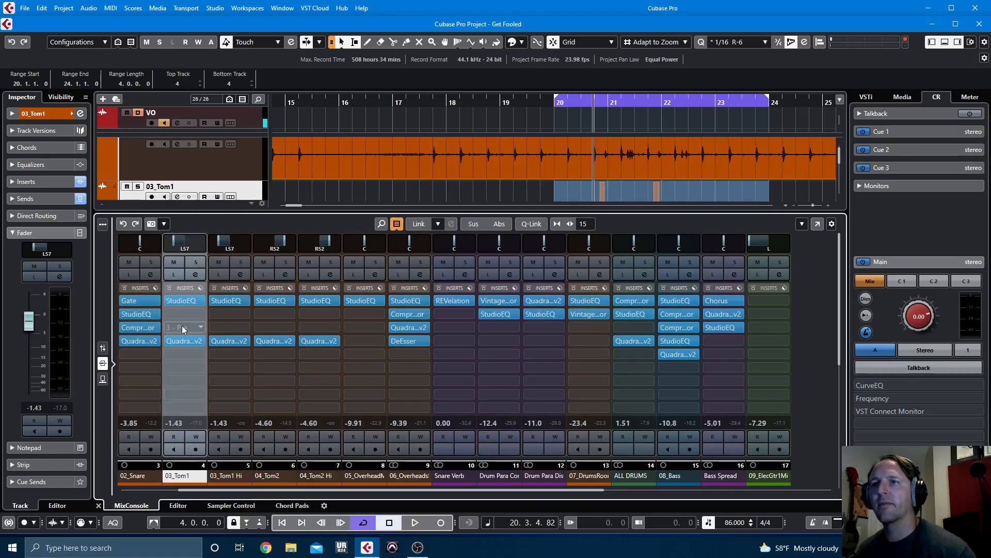
Solo 03_Tom1 and loop its tom hit from 21.4.1.0 to 22.2.1.0, auditioning it from the range start.
click(195, 262)
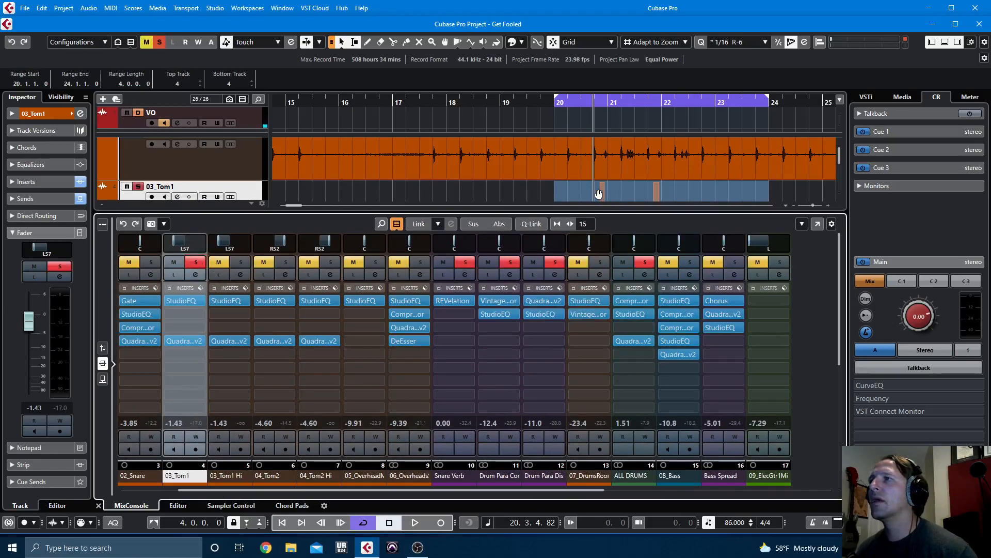
click(599, 193)
drag(593, 189, 668, 192)
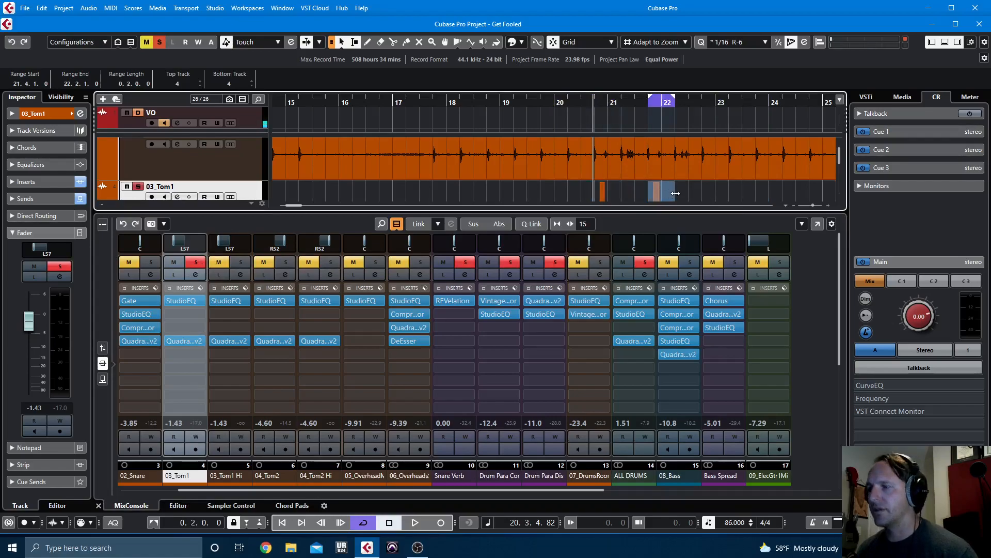
key(l)
key(space)
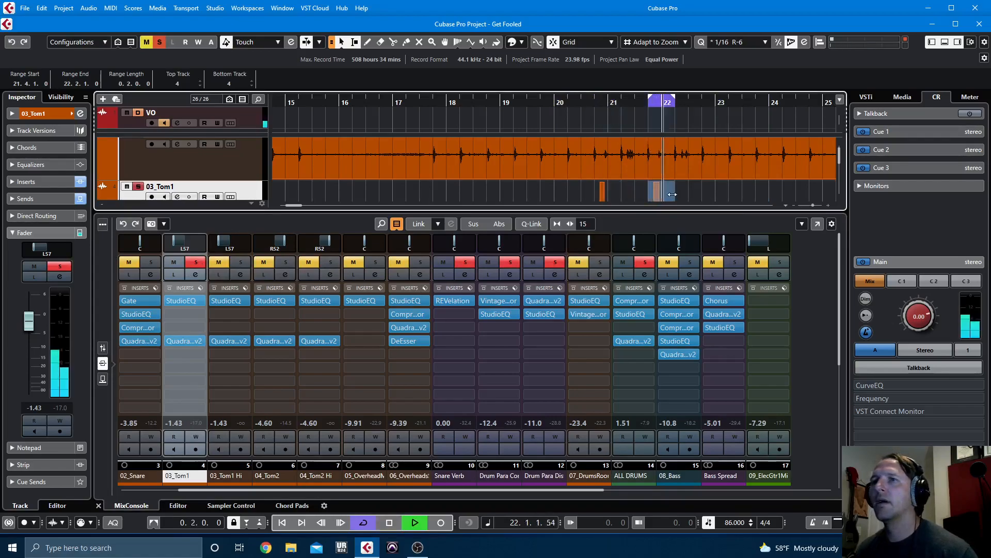
key(space)
Add a StudioEQ to the sixth insert slot of the 03_Tom1 channel.
click(191, 367)
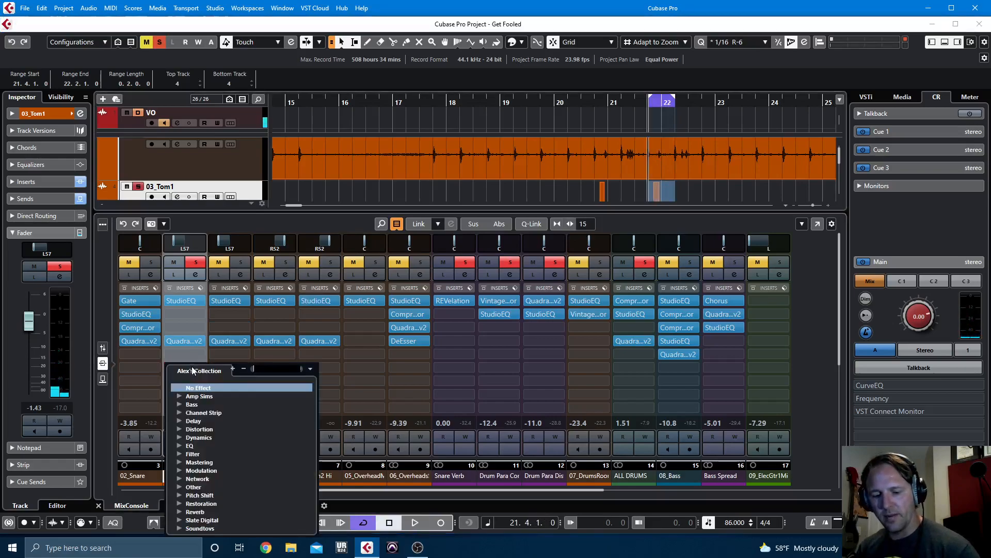
text(stud)
key(Return)
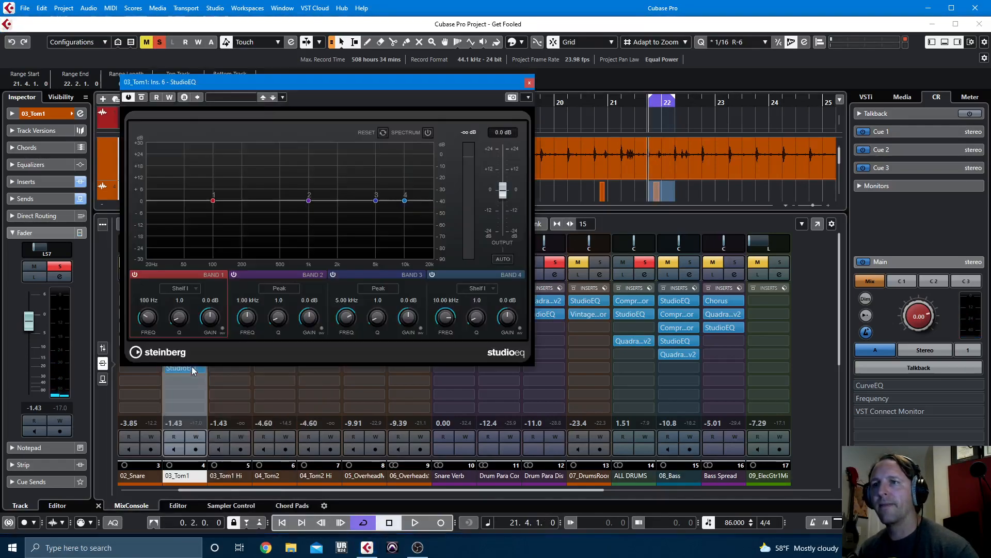
Set StudioEQ band 4 on 03_Tom1 to a Cut filter at 979 Hz with Q 4.4 while looping the tom hit.
click(490, 288)
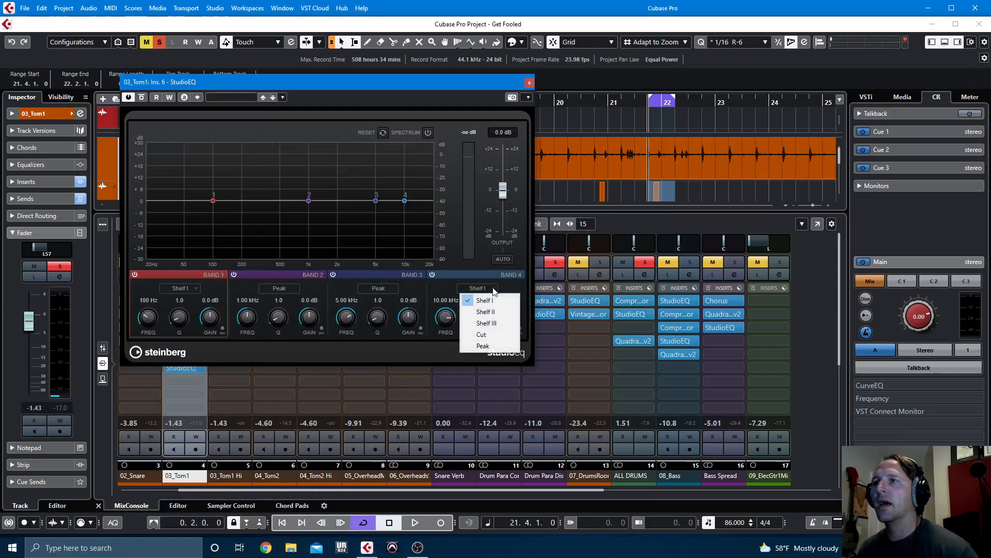
click(497, 333)
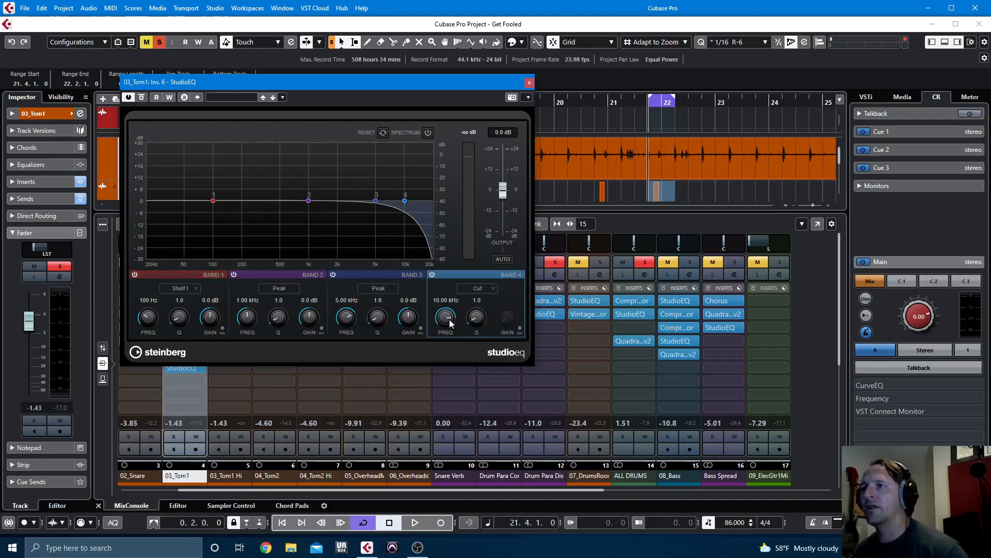
key(space)
drag(449, 321, 452, 358)
drag(474, 318, 472, 283)
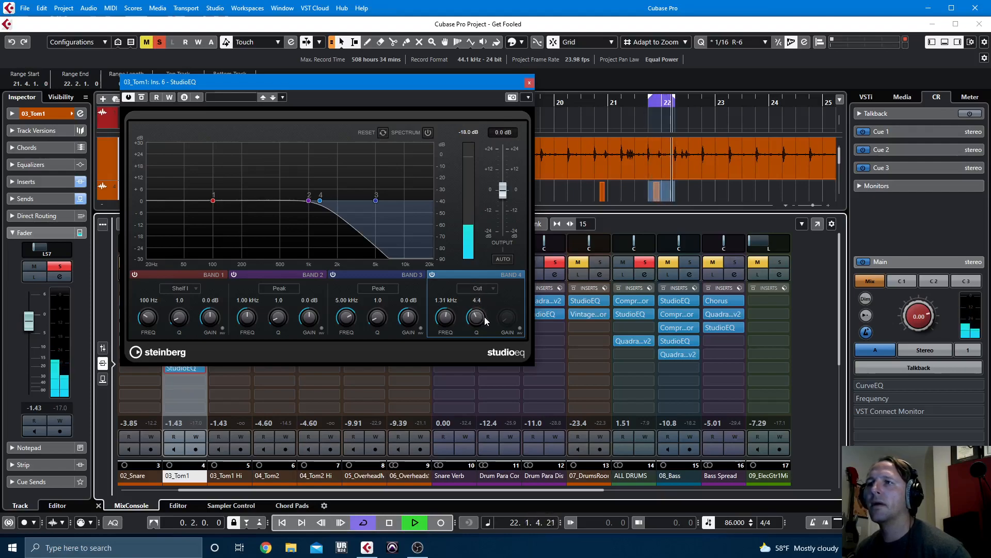
key(space)
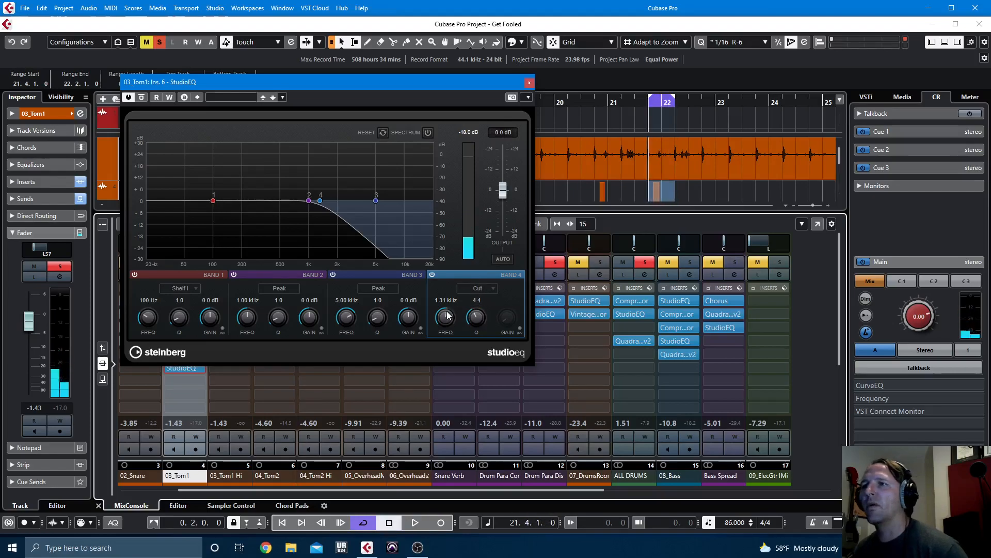
key(space)
drag(447, 316, 447, 320)
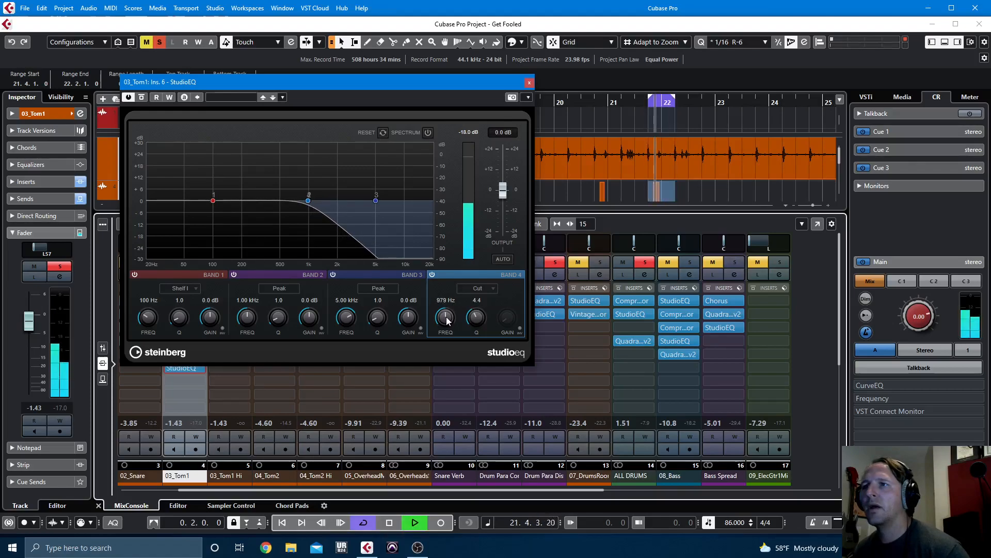
key(space)
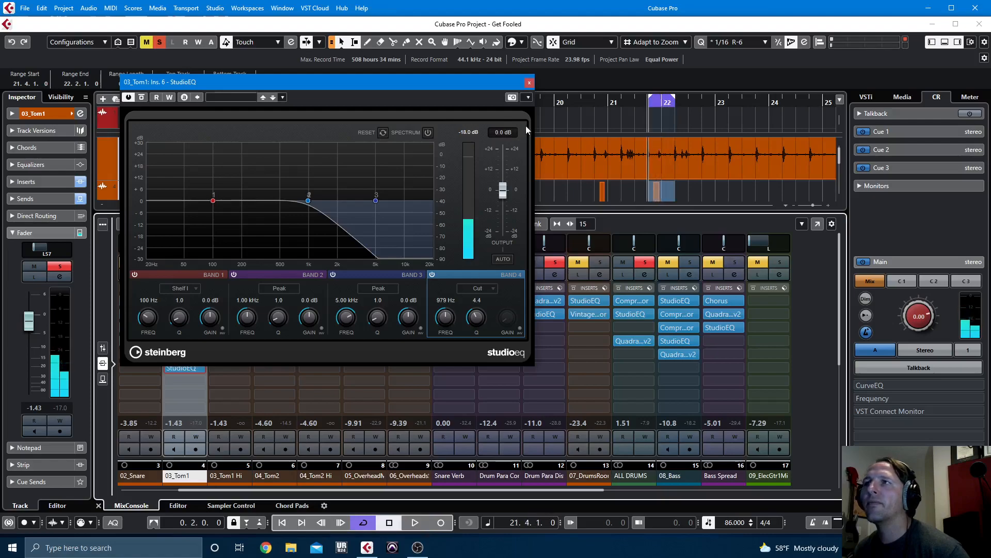
Copy the added StudioEQ to 03_Tom1 Hi's sixth insert and set its band 1 to a Cut filter at 979 Hz, Q 4.4.
click(531, 83)
drag(194, 369, 234, 366)
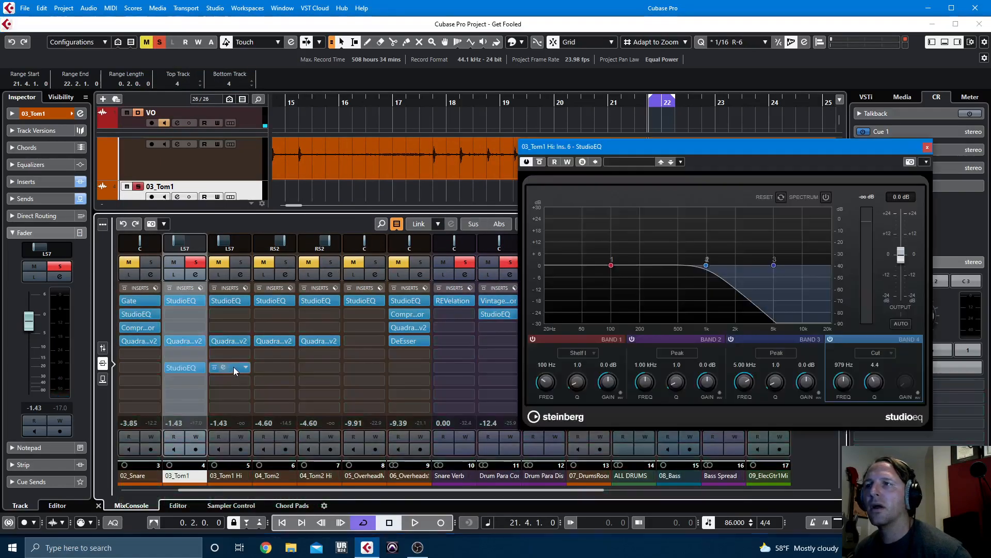
click(593, 354)
click(579, 411)
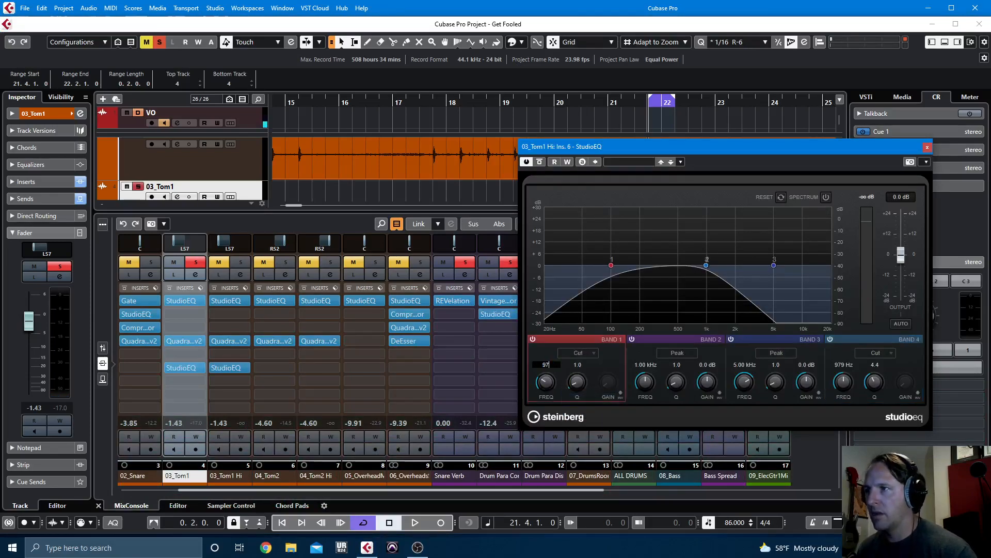
text(9)
key(Return)
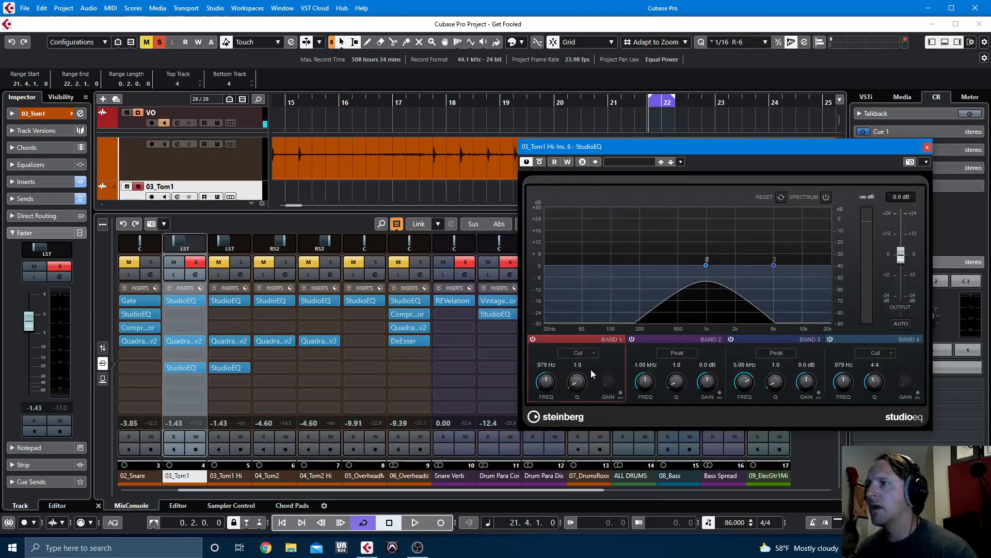
drag(584, 381, 588, 358)
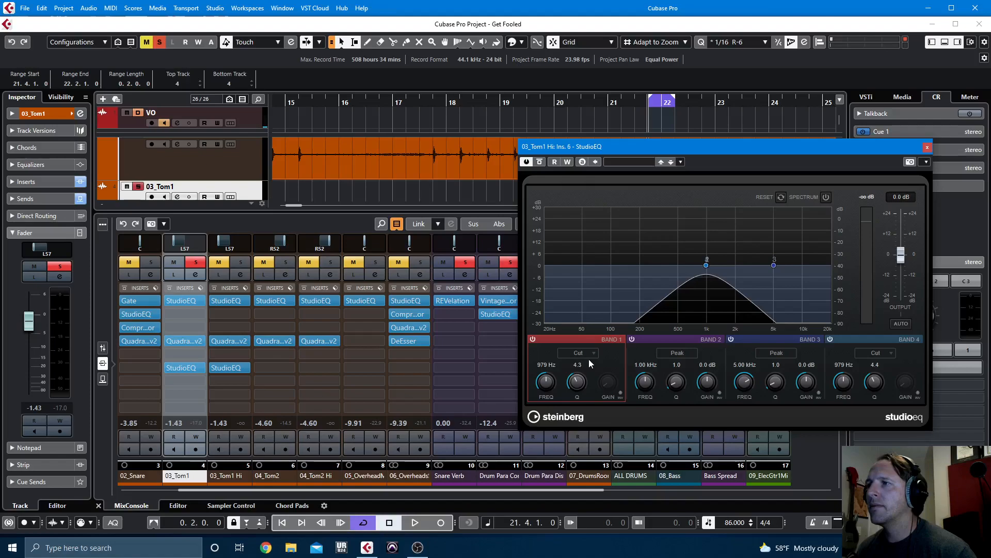
Switch off band 4 of the 03_Tom1 Hi StudioEQ and solo that track, playing the looped tom hit.
click(830, 340)
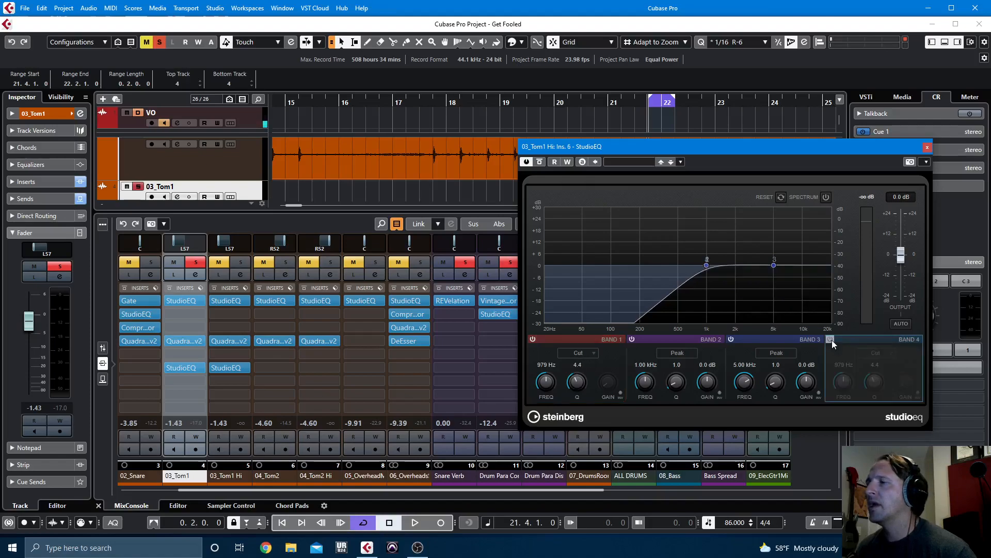
click(242, 262)
key(space)
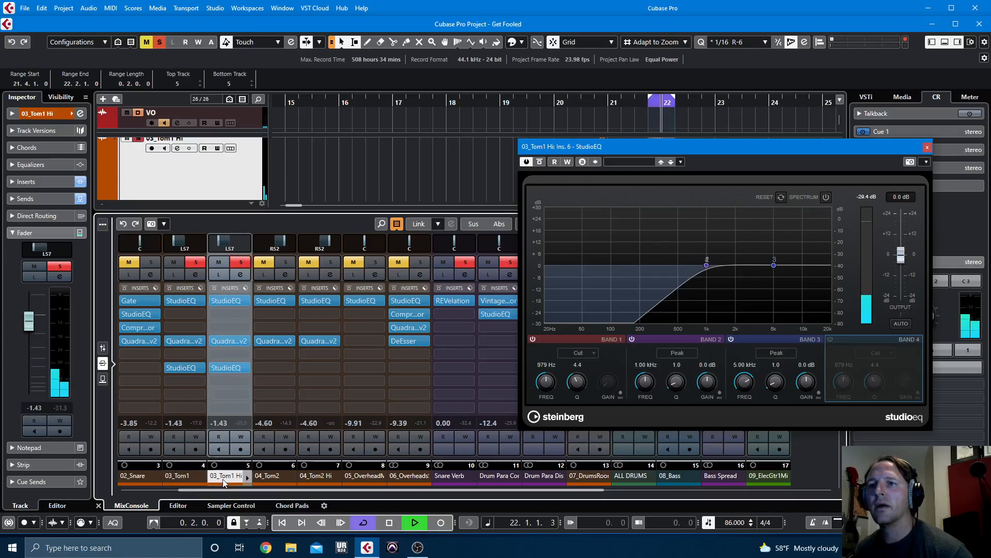
Lower the 03_Tom1 Hi fader to -6.95 dB while the tom hit loops, and stop playback.
click(30, 320)
mouse_move(30, 325)
mouse_down()
mouse_move(29, 353)
mouse_move(32, 339)
mouse_up()
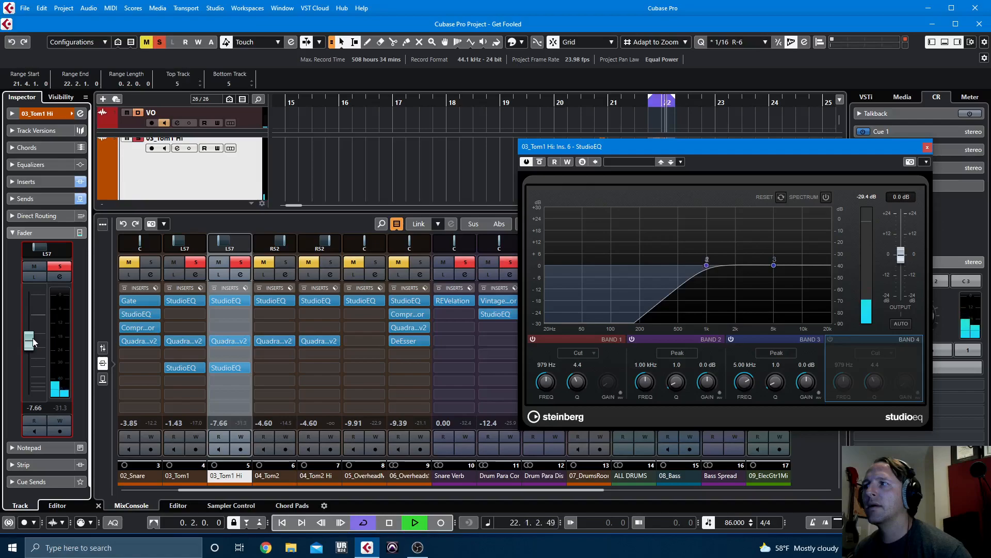
drag(33, 337, 34, 336)
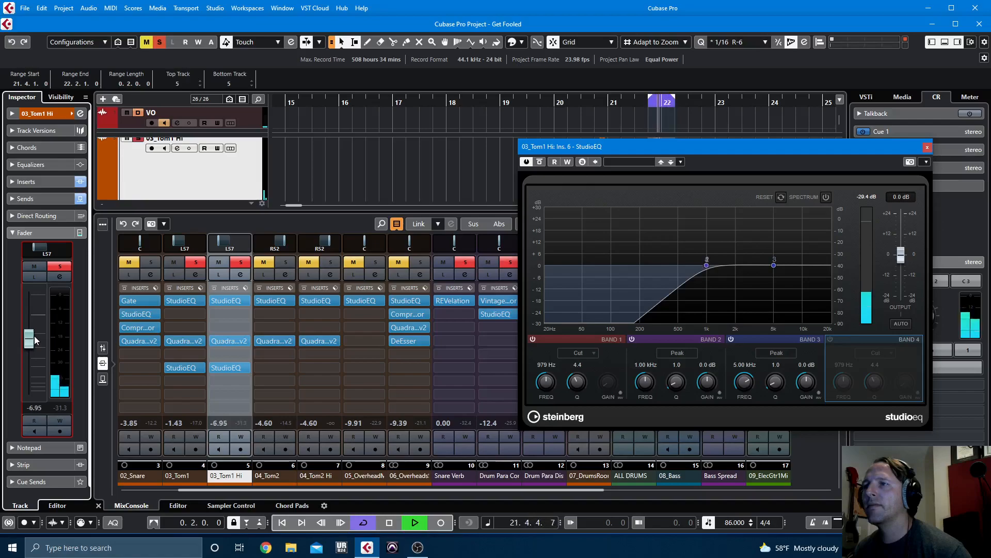
key(space)
Re-enable band 4 as a Cut at 6.52 kHz with Q 5.3 and lower the 03_Tom1 Hi fader to -16.1 dB by ear.
click(830, 339)
mouse_move(843, 384)
mouse_down()
mouse_move(844, 374)
mouse_move(878, 364)
mouse_move(853, 371)
mouse_move(874, 381)
mouse_move(852, 380)
mouse_up()
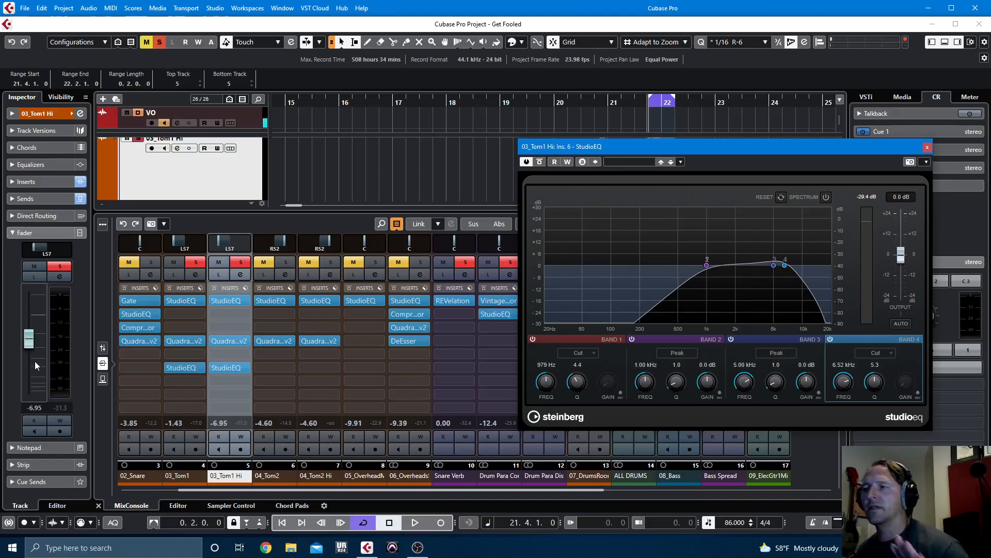
key(space)
drag(29, 334, 26, 392)
drag(25, 392, 33, 355)
key(space)
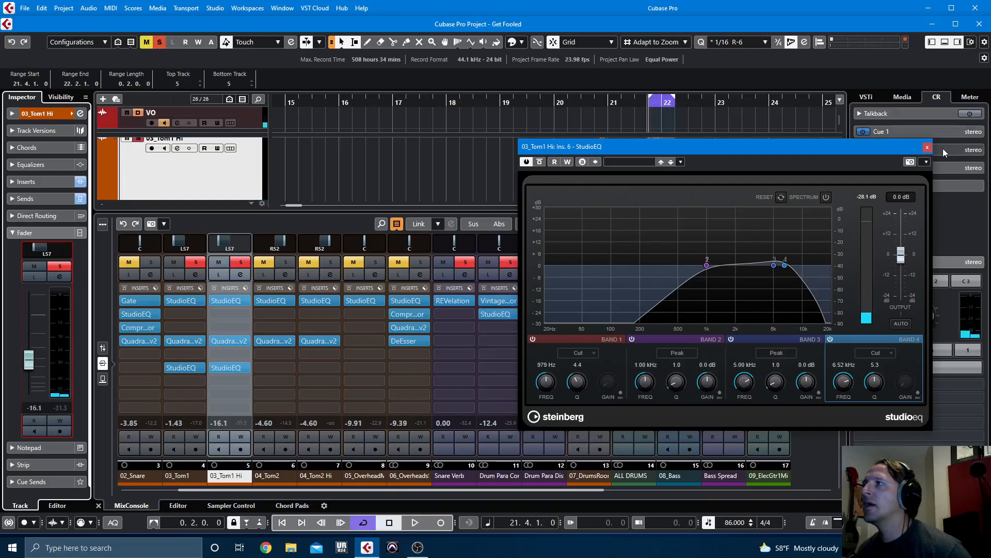
Hide the lower MixConsole and trim the 03_Tom1 Hi event after 21.4 to a much shorter hit, starting it slightly earlier.
click(666, 122)
drag(657, 106, 696, 158)
scroll(697, 161, down, 2)
scroll(697, 164, up, 3)
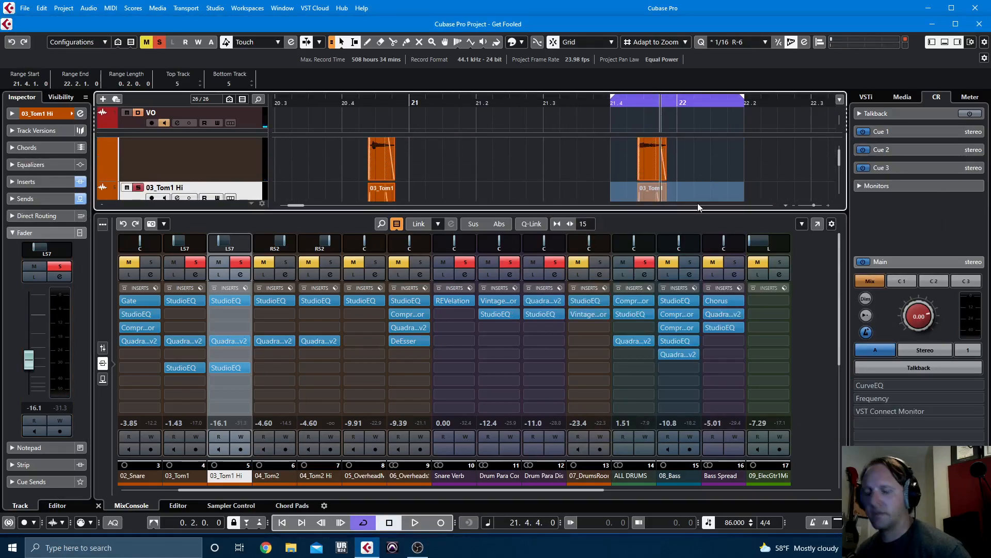
key(ctrl+alt+e)
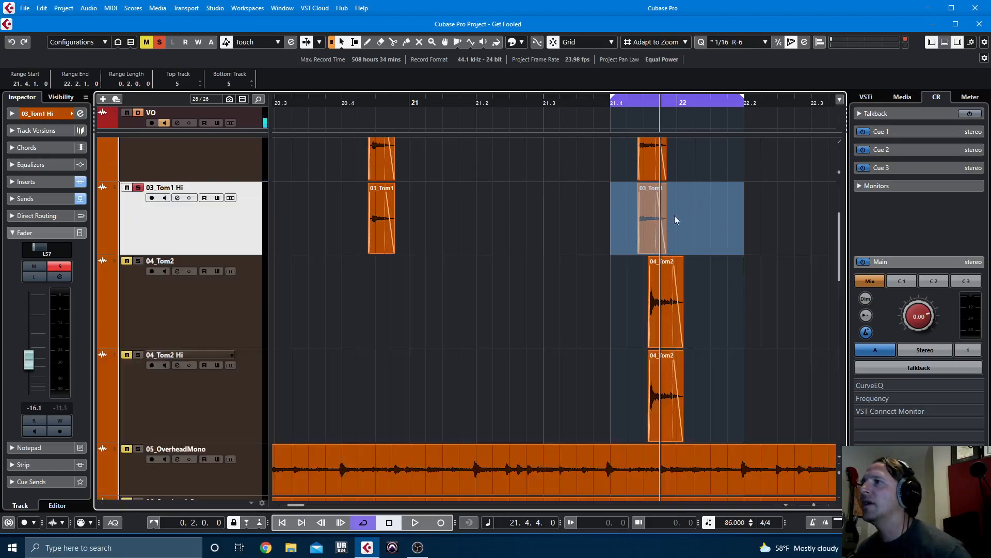
drag(643, 111, 640, 124)
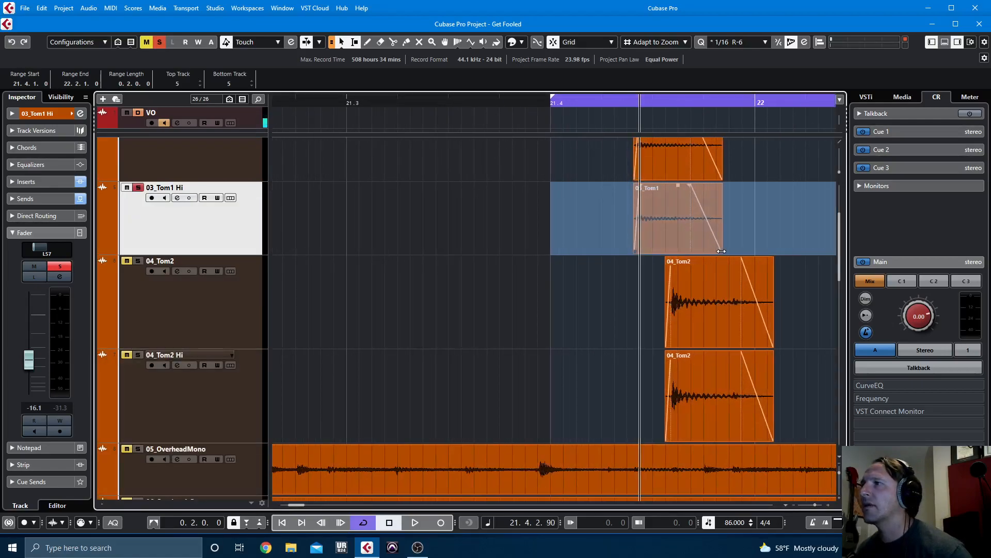
drag(688, 185, 666, 253)
scroll(147, 184, up, 2)
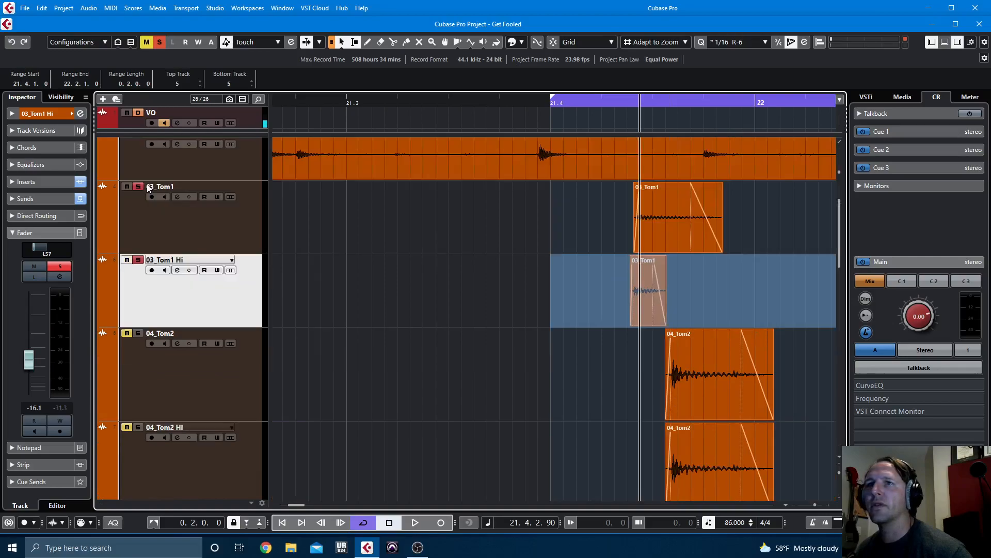
Lengthen the fade-out of the shortened 03_Tom1 Hi event by ear and extend the start of the 03_Tom1 event slightly earlier.
key(space)
key(space)
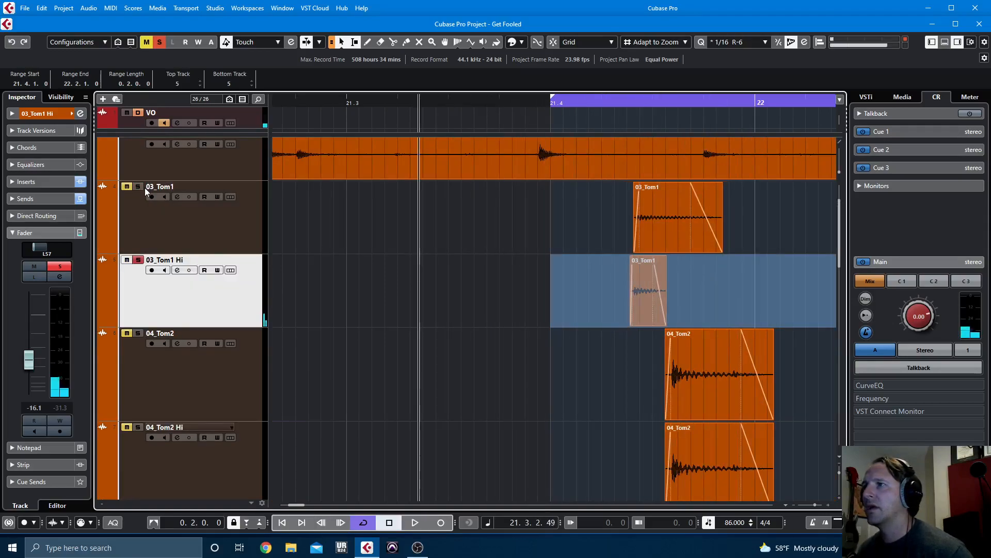
drag(652, 256, 656, 257)
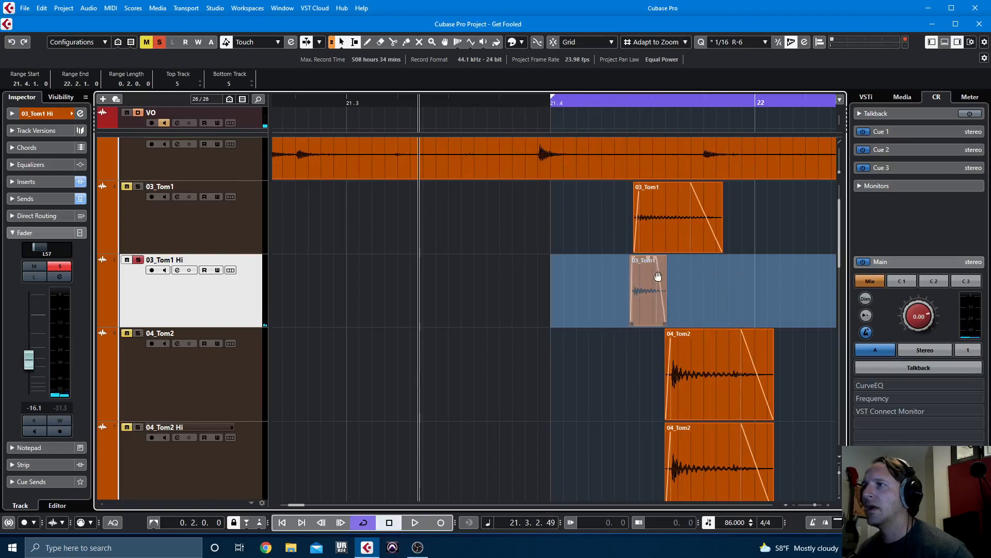
key(space)
key(space)
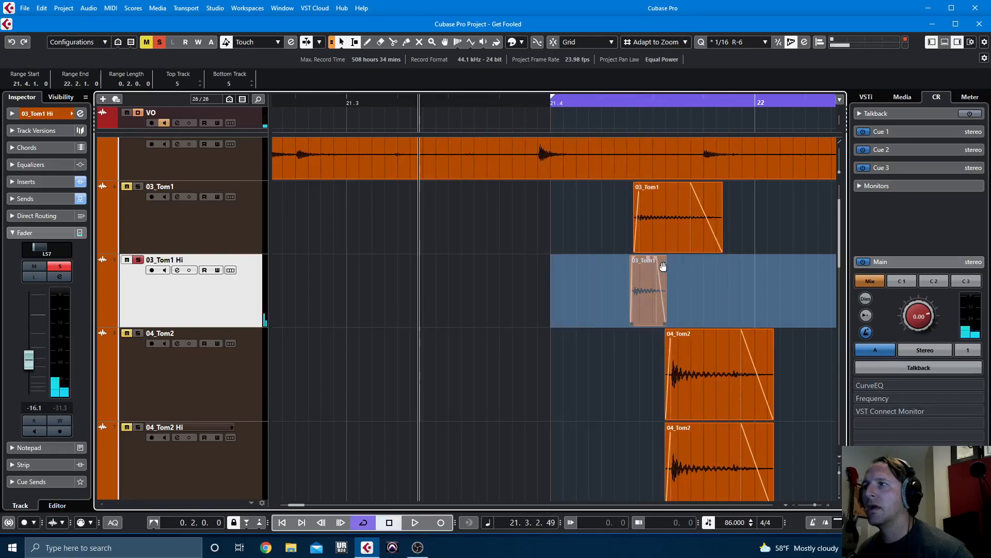
drag(655, 258, 630, 250)
key(space)
key(space)
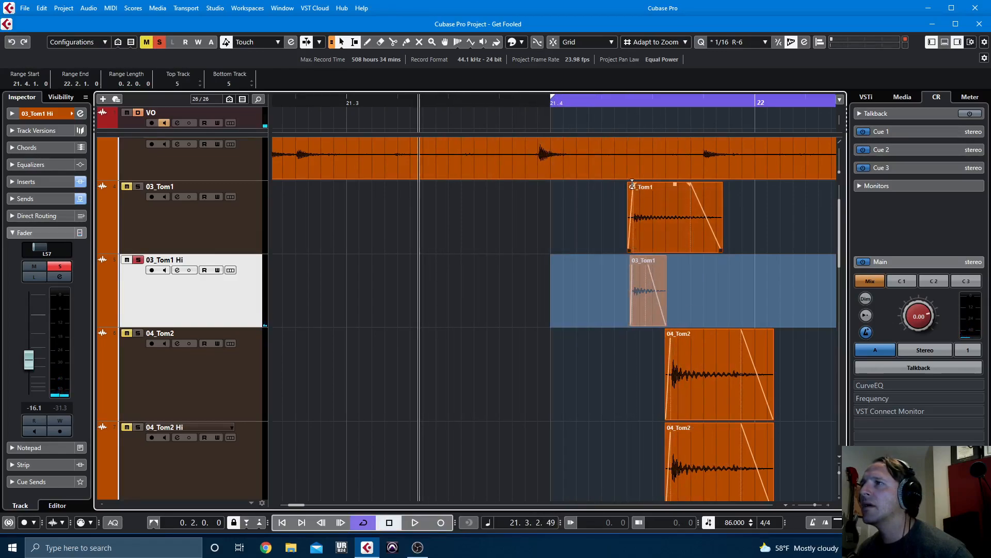
click(632, 185)
key(space)
key(space)
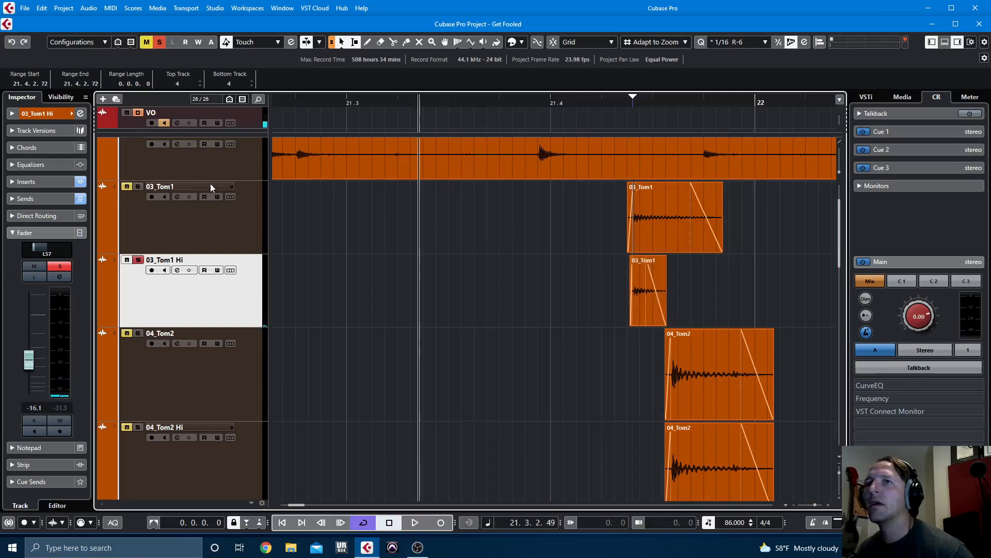
Solo 03_Tom1 together with 03_Tom1 Hi and raise the Hi fader to about -7.29 dB in the full MixConsole during playback.
click(135, 189)
key(space)
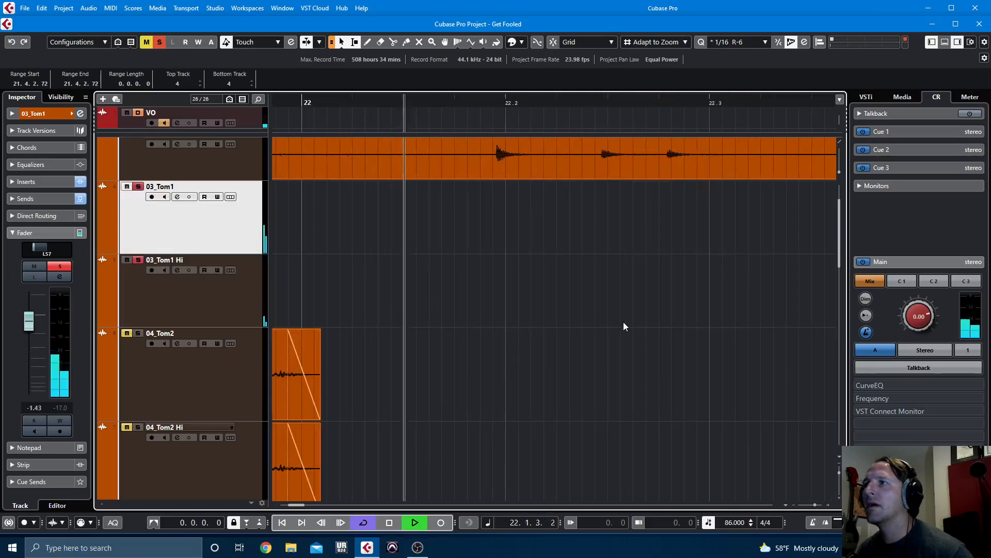
key(F3)
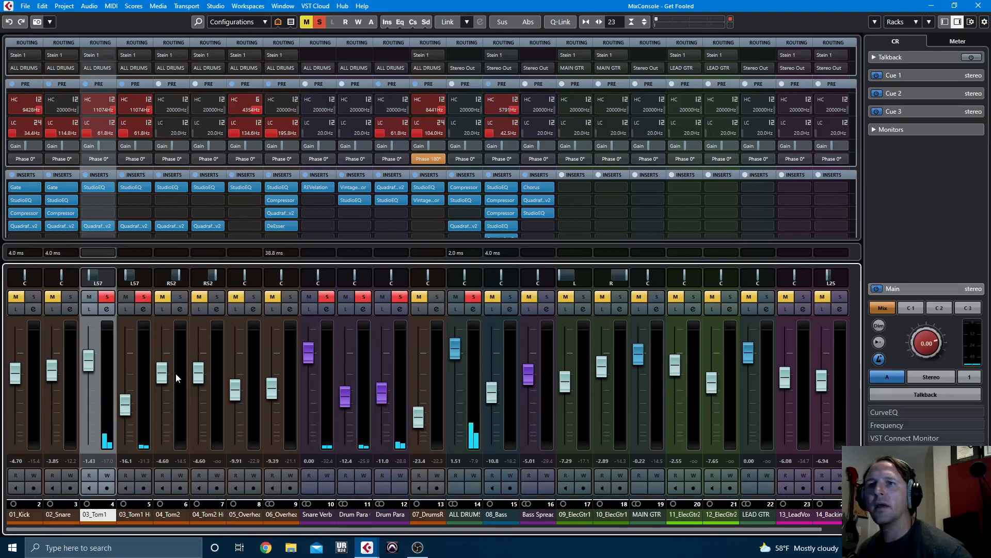
click(127, 411)
drag(128, 397, 128, 390)
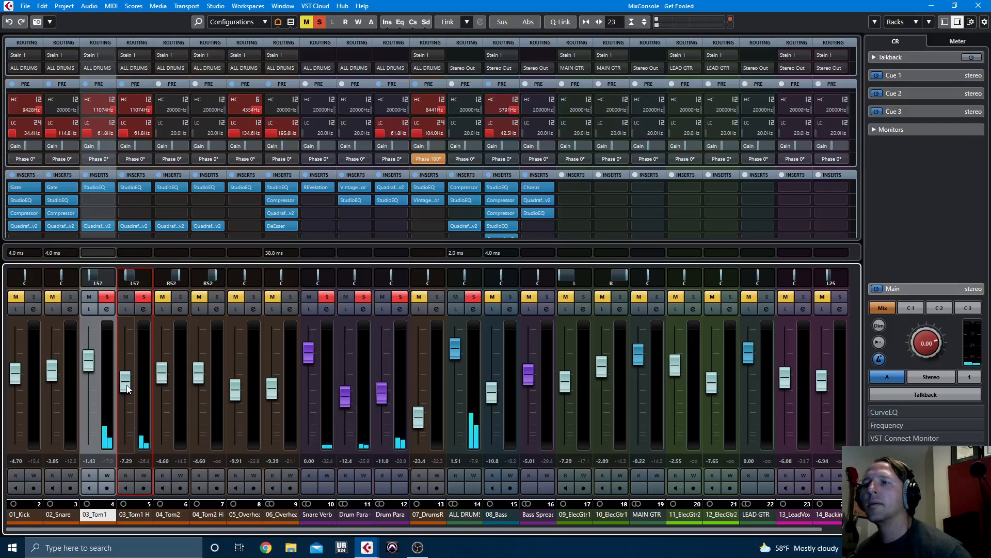
key(F3)
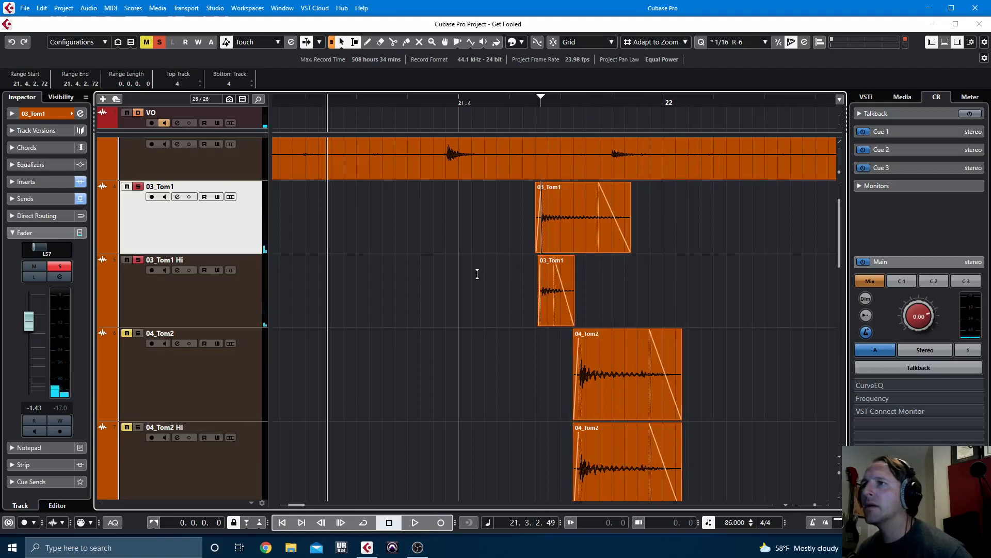
Loop the range from 21.4.1.44 to 22.1.1.38 and set the 03_Tom1 Hi fader to -9.17 dB by ear.
drag(477, 274, 685, 283)
key(shift+g)
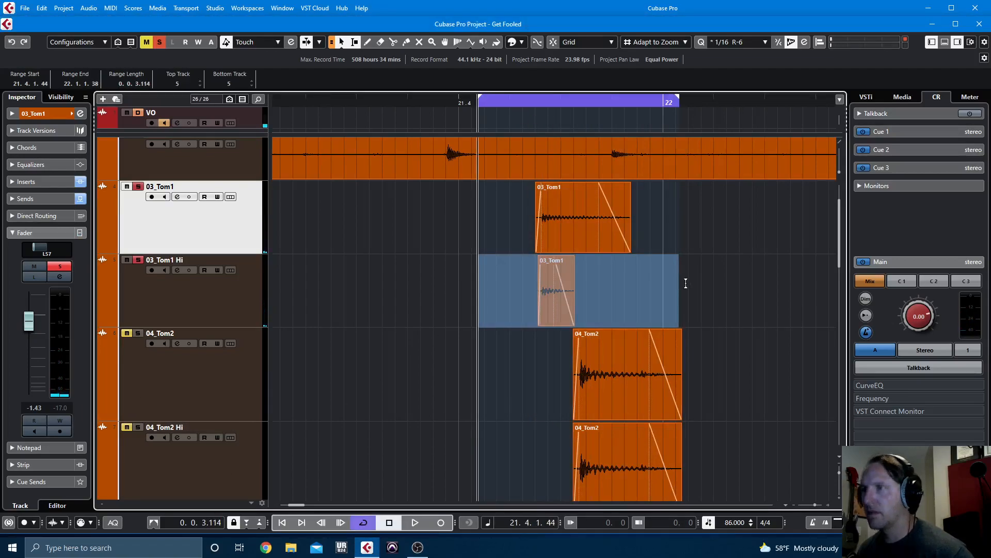
click(140, 305)
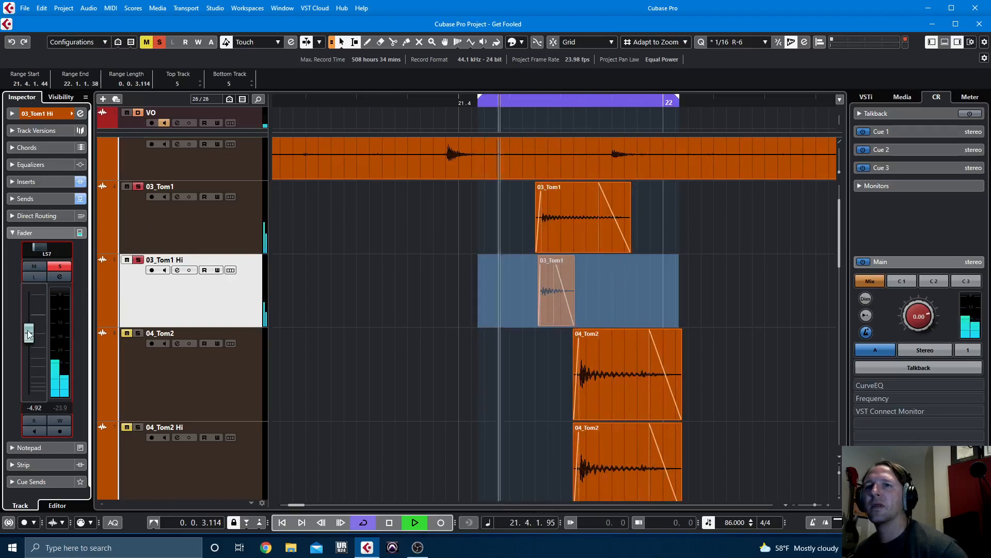
drag(25, 336, 28, 346)
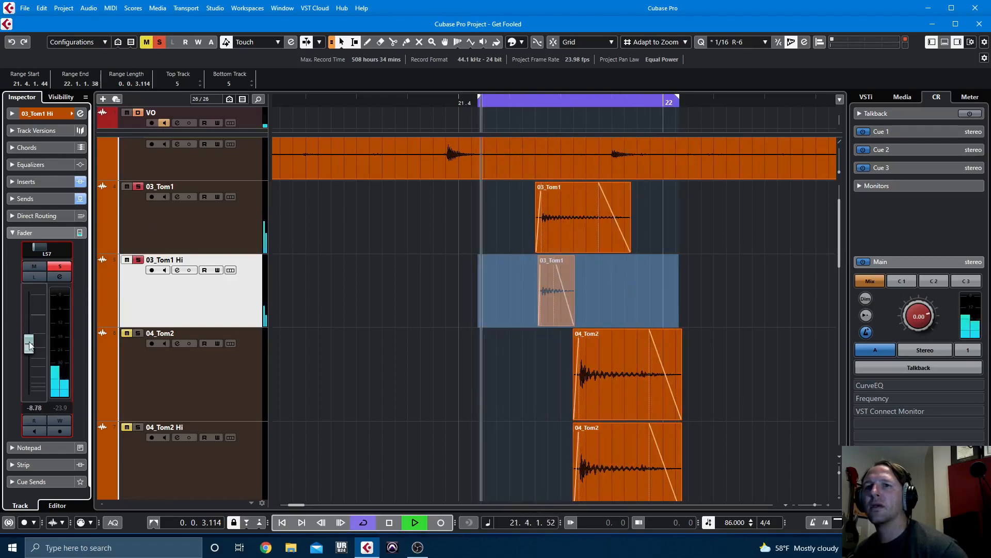
key(space)
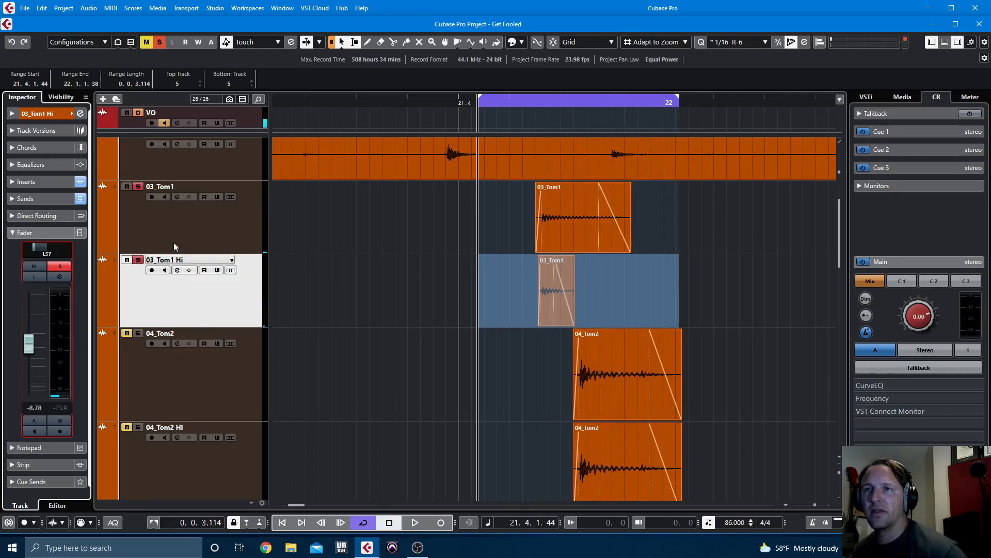
drag(30, 345, 30, 346)
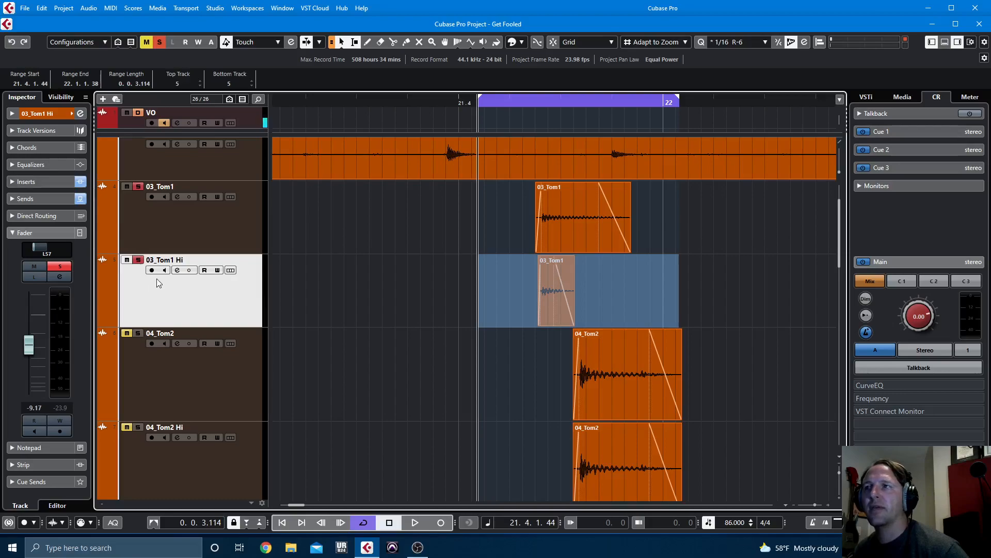
key(space)
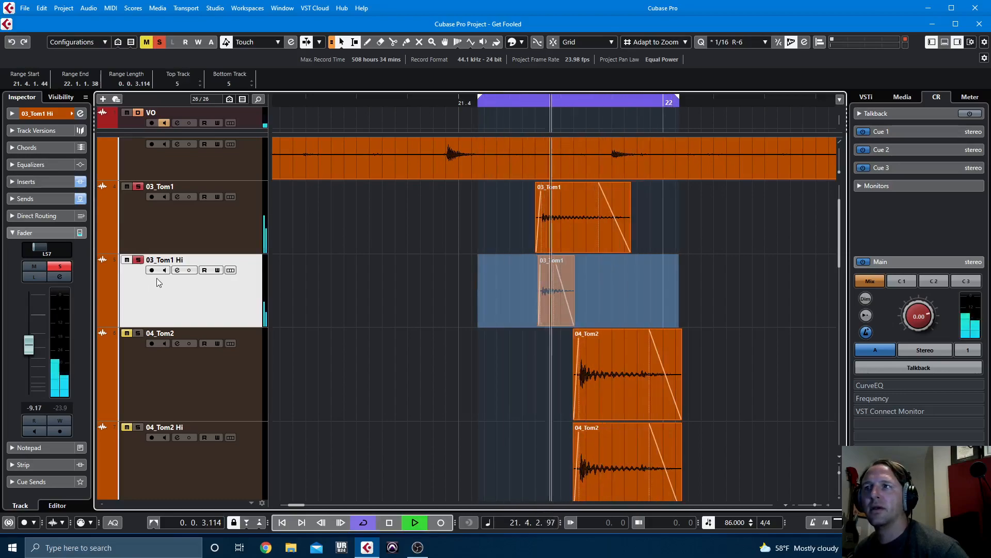
key(space)
Reveal 03_Tom1's inserts and compare the looped hit on that track alone against both Tom1 tracks soloed together.
key(Up)
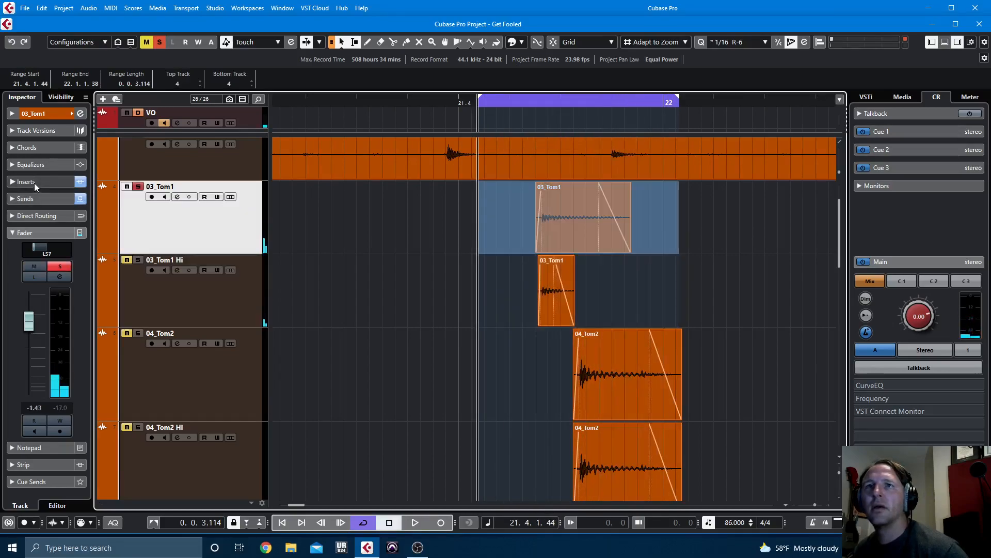
click(34, 183)
key(space)
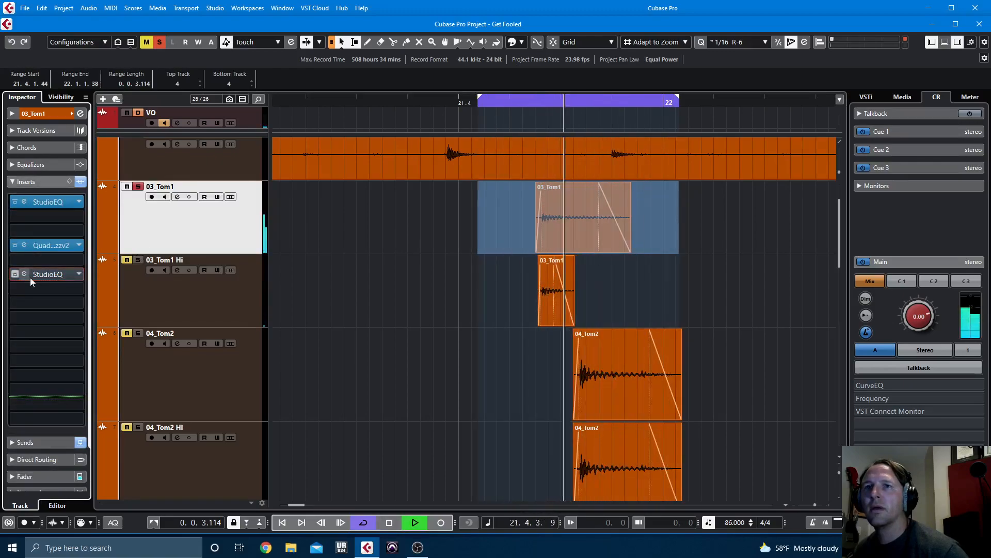
click(138, 267)
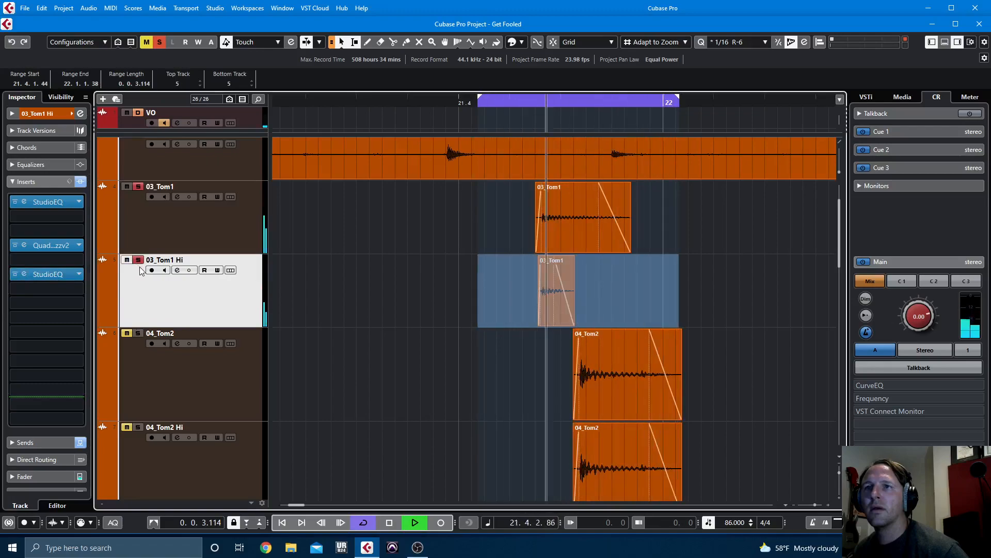
key(space)
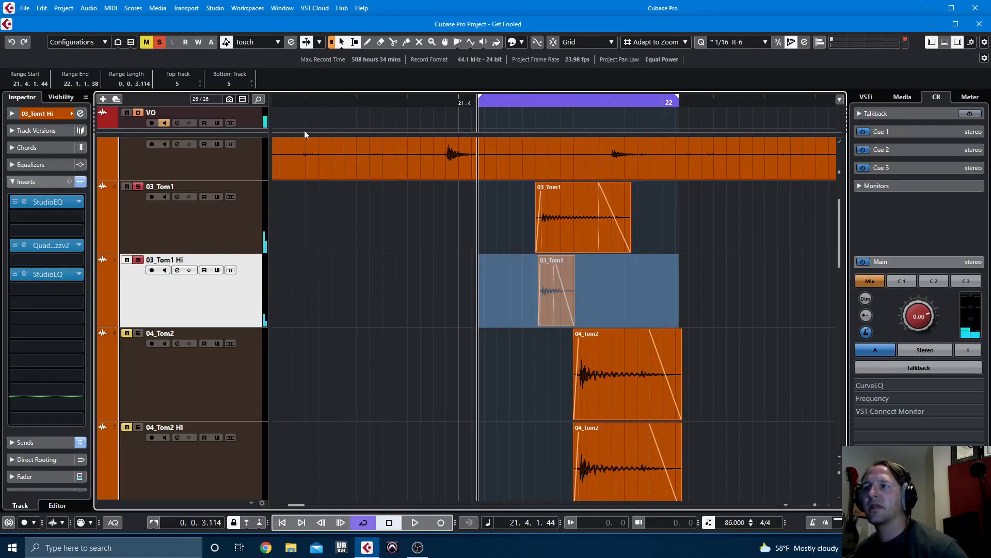
Clear the range selection and show the tom events across bars 20 to 23 of the project.
click(434, 302)
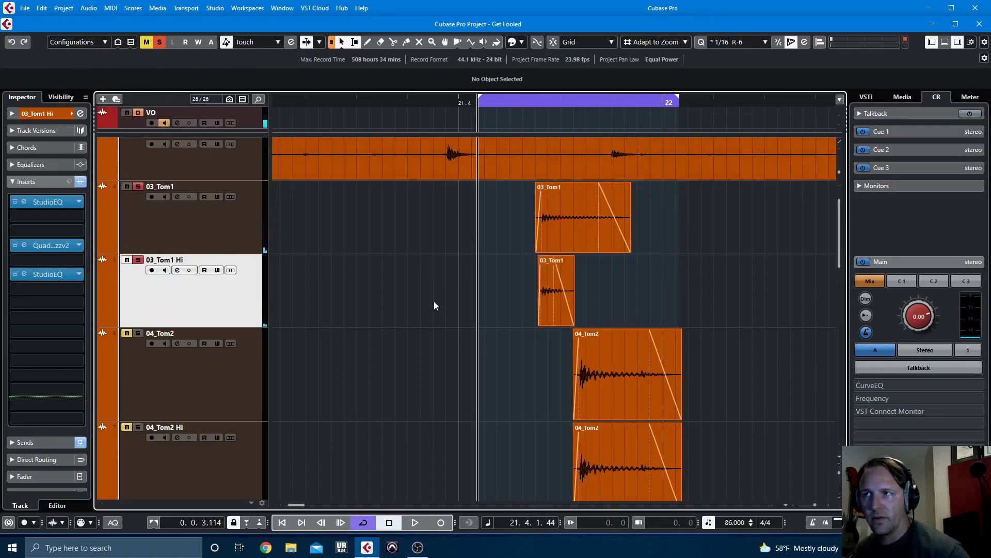
key(g)
key(g)
key(g)
key(g)
key(g)
key(g)
key(g)
key(g)
key(g)
key(g)
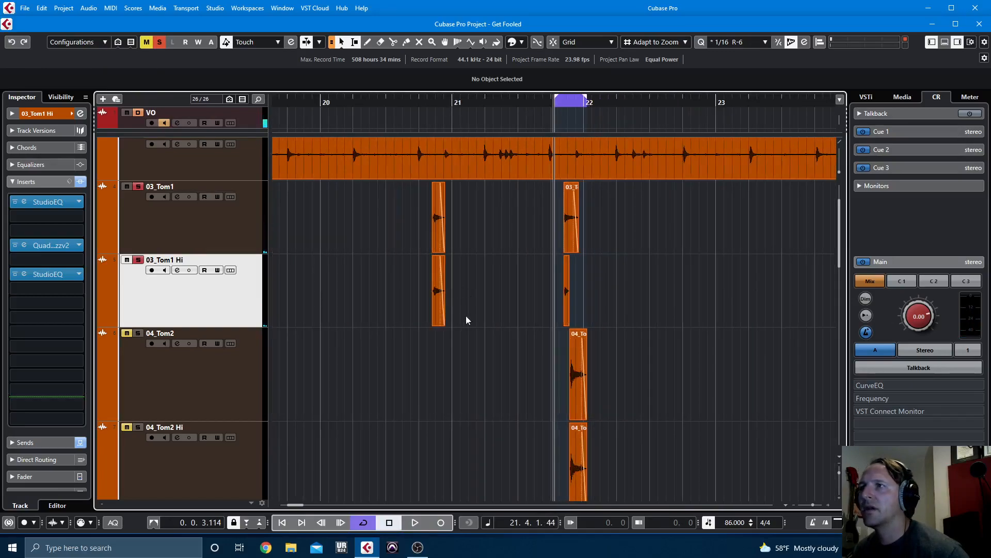
Shorten the 03_Tom1 Hi event just before bar 21 to a length of 0.0.0.86 with a 0.0.0.26 fade-out.
drag(442, 324, 439, 326)
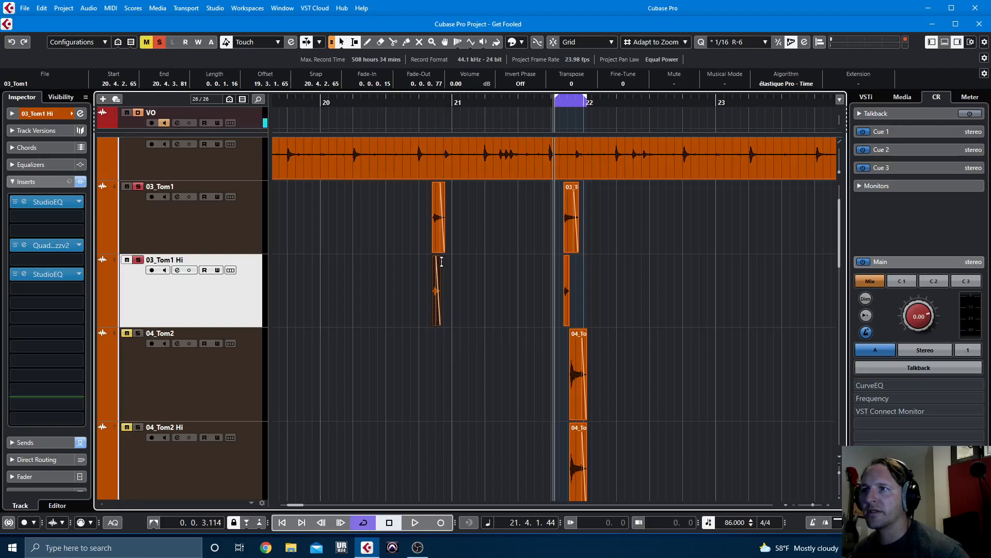
key(g)
drag(452, 103, 452, 149)
drag(490, 260, 517, 258)
drag(541, 323, 517, 324)
drag(493, 257, 500, 258)
drag(452, 321, 513, 324)
key(g)
key(g)
key(g)
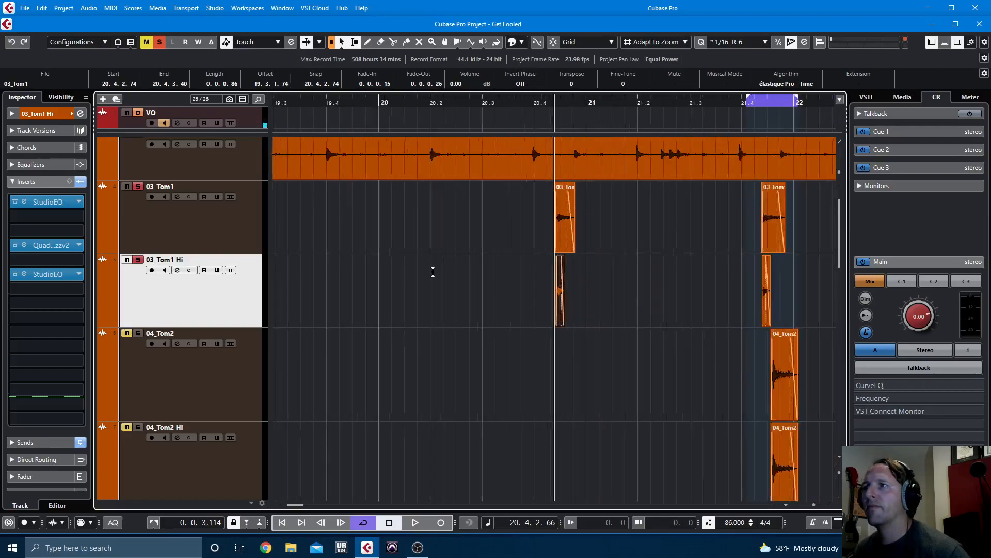
Play the looped tom hit with both Tom1 tracks soloed, and turn off cycle playback.
key(space)
key(g)
key(g)
key(g)
key(g)
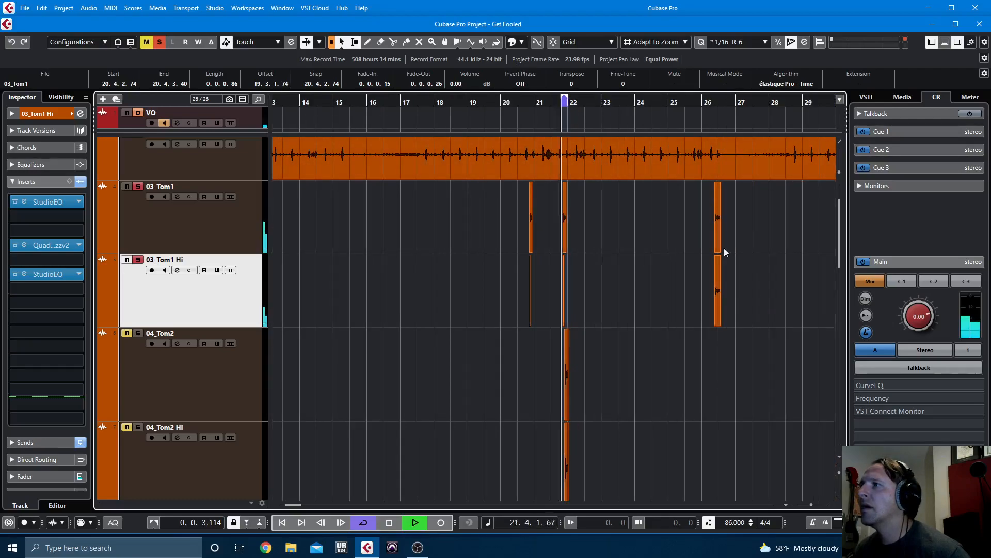
key(KP_Divide)
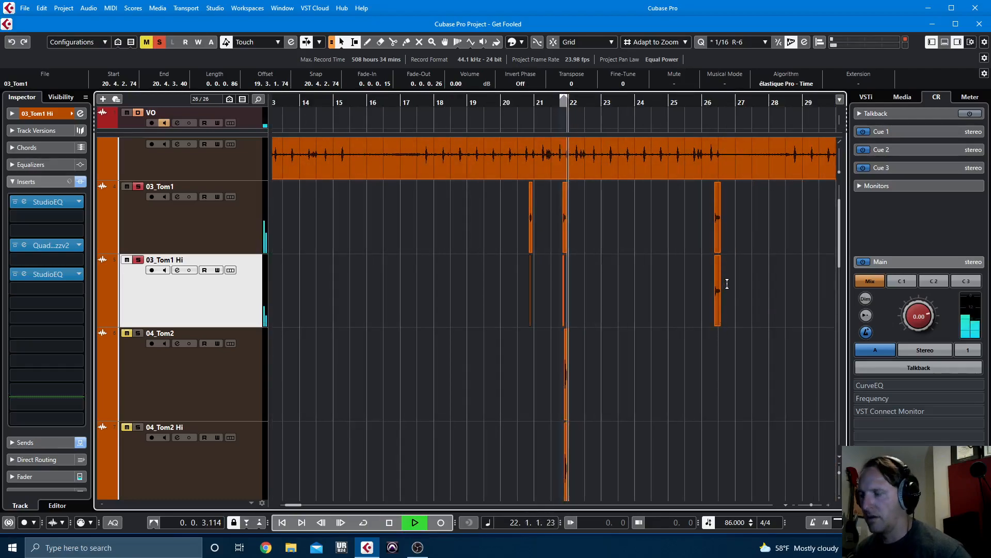
Shorten the 03_Tom1 Hi event starting at 26.2.2.101 to about 0.0.1.3, keeping only the attack of the hit.
drag(710, 103, 710, 127)
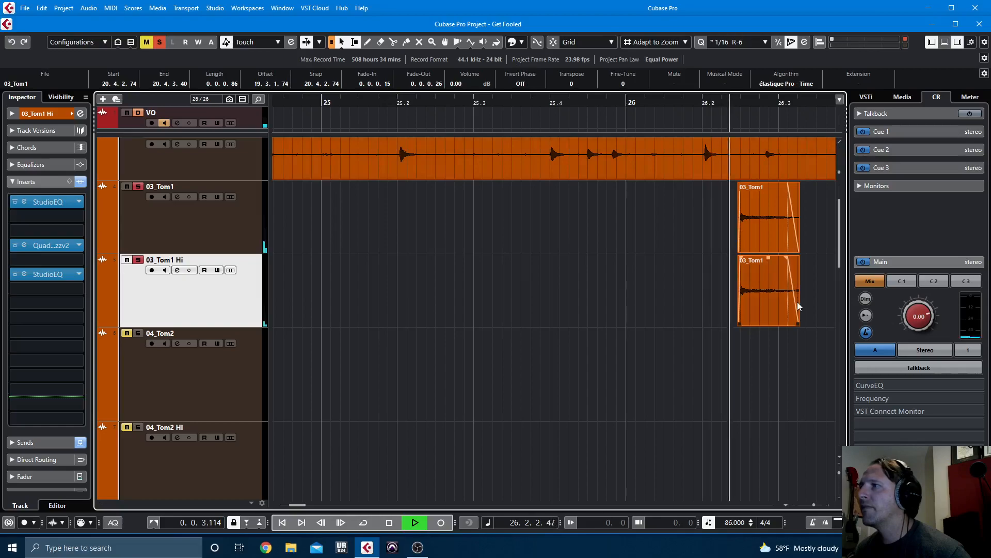
key(space)
key(space)
key(space)
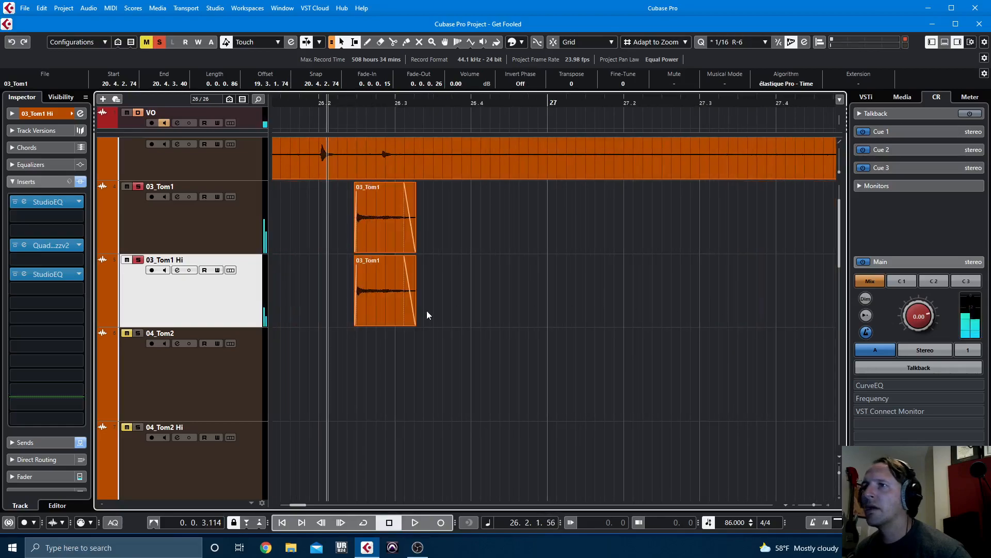
drag(409, 325, 370, 321)
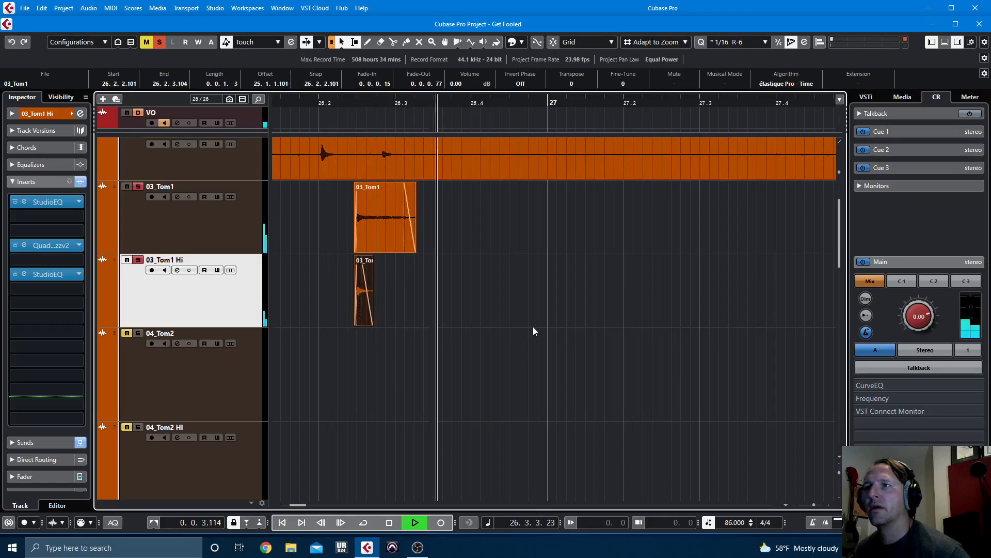
Shorten the matching 03_Tom1 event at 26.2.2.101 to a length of 0.0.1.94 and play back the result.
key(space)
drag(416, 252, 388, 253)
key(space)
key(space)
Return to the tom fill just before bar 22 and solo 04_Tom2 instead of the two Tom1 tracks.
key(g)
key(g)
key(g)
key(g)
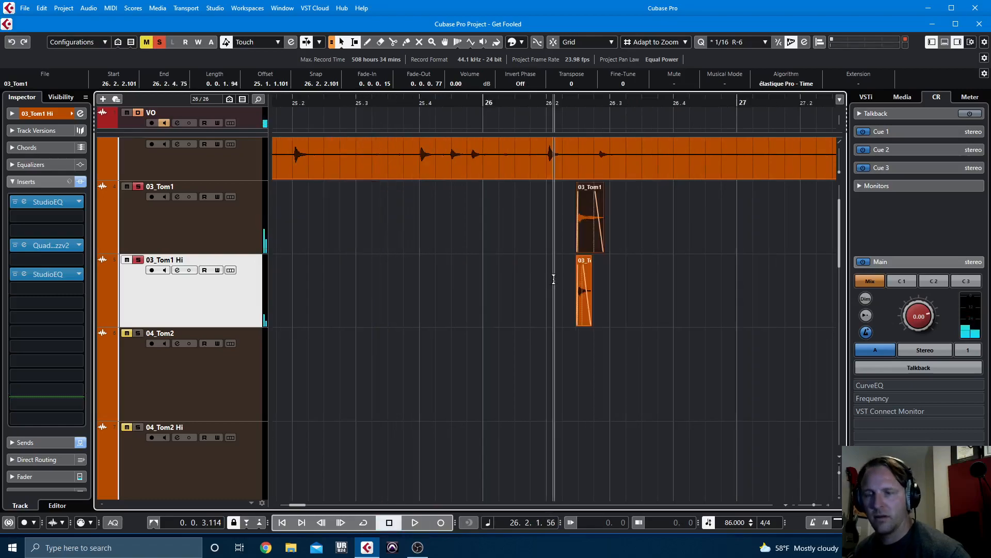
key(g)
key(g)
key(g)
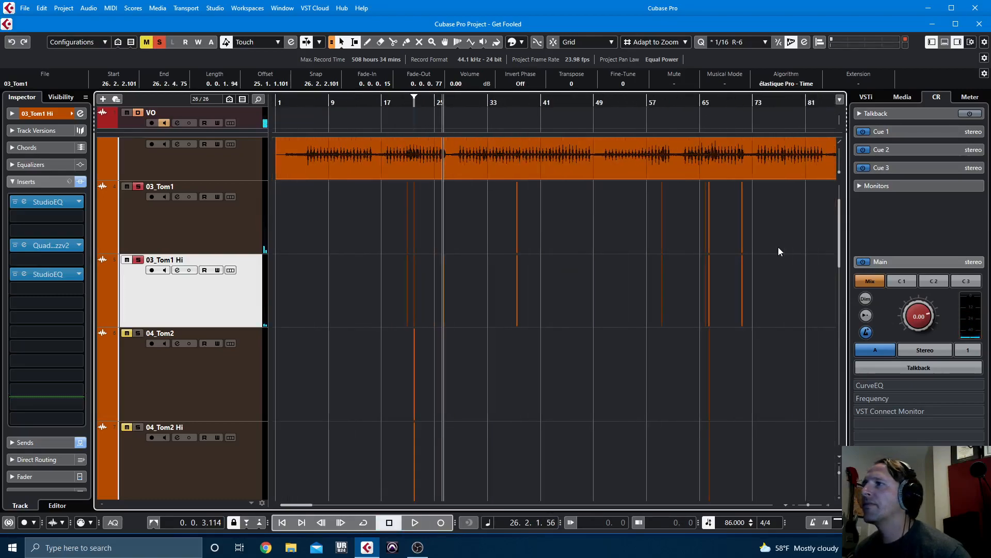
drag(393, 100, 396, 140)
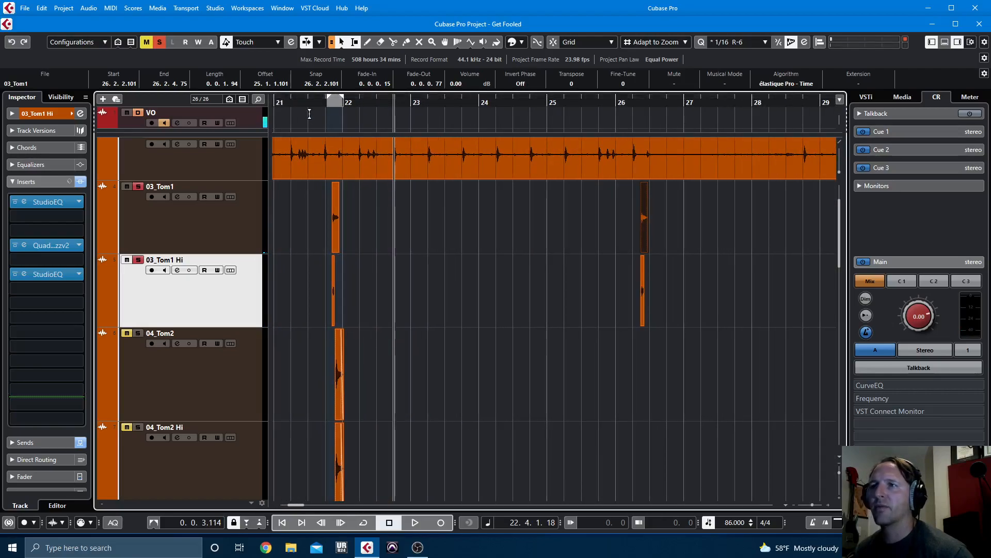
drag(323, 105, 194, 251)
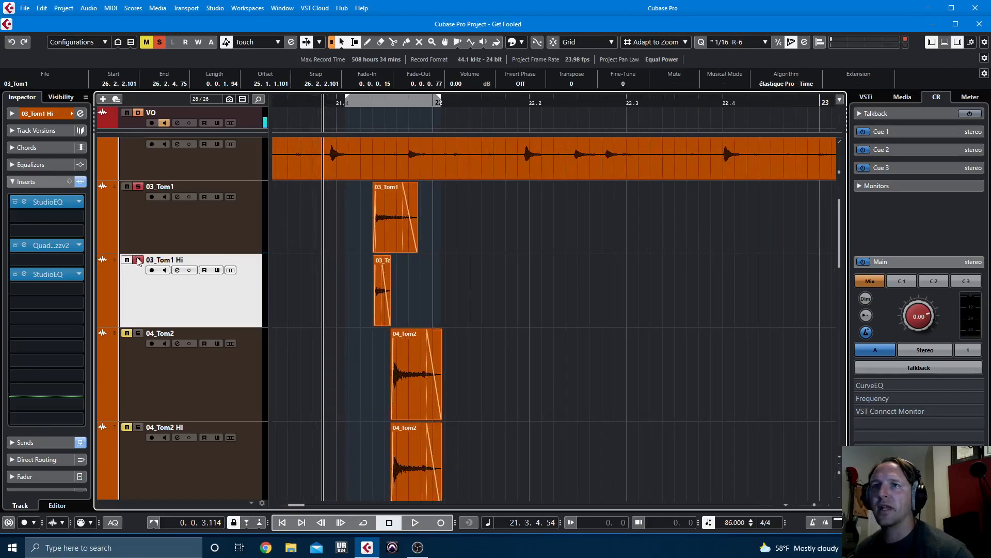
click(139, 192)
click(138, 334)
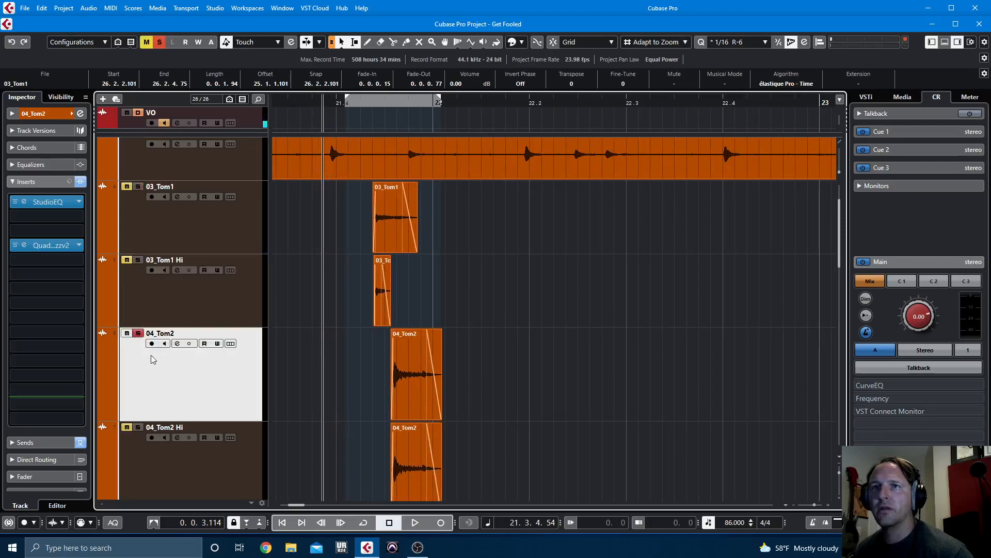
Insert StudioEQ in the sixth insert slot of 04_Tom2 and play the tom hit through it.
click(57, 279)
text(stud)
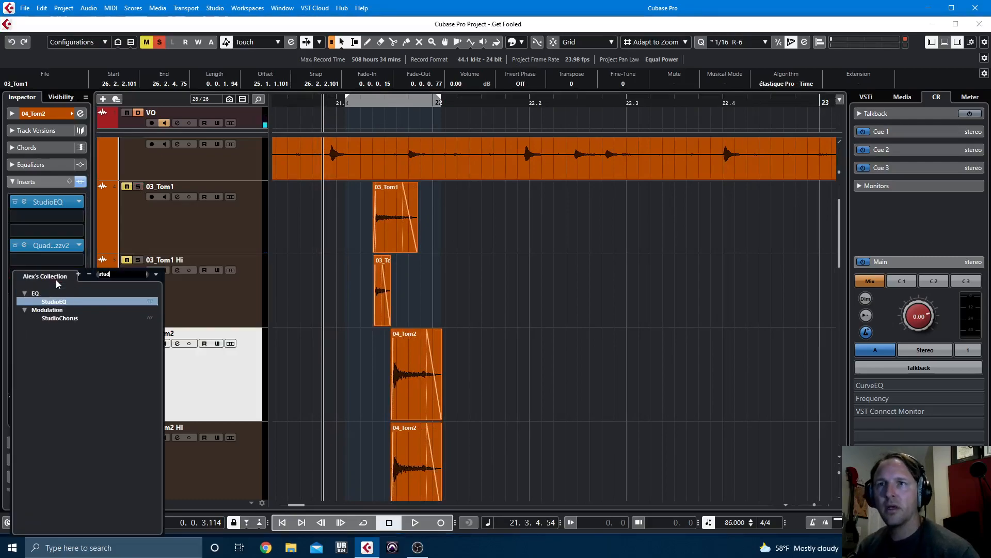
key(Return)
key(space)
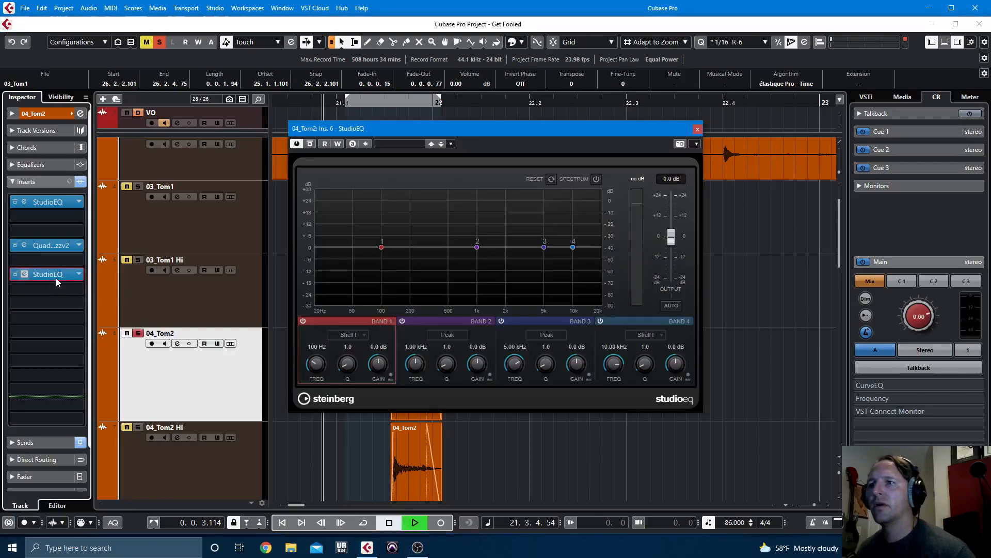
key(space)
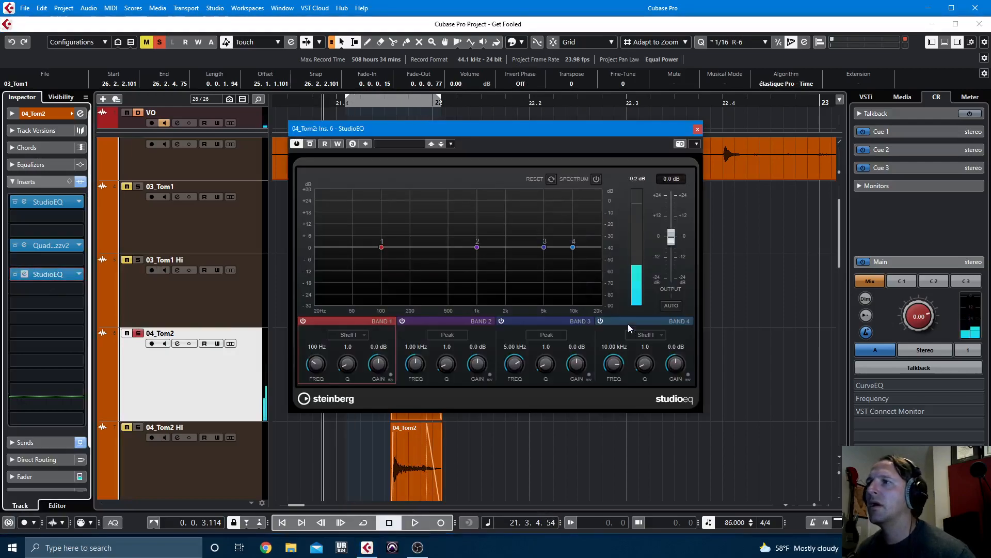
Make band 4 of the 04_Tom2 EQ a Cut at 1.31 kHz with Q 4.1, tuned by ear over the looped hit.
click(656, 336)
click(661, 384)
drag(614, 364, 645, 375)
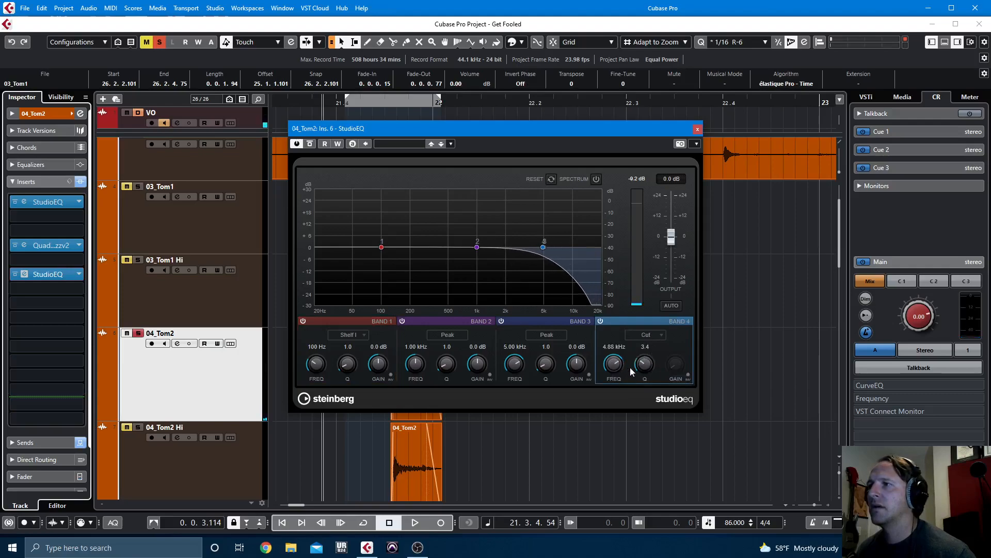
key(space)
drag(614, 367, 612, 380)
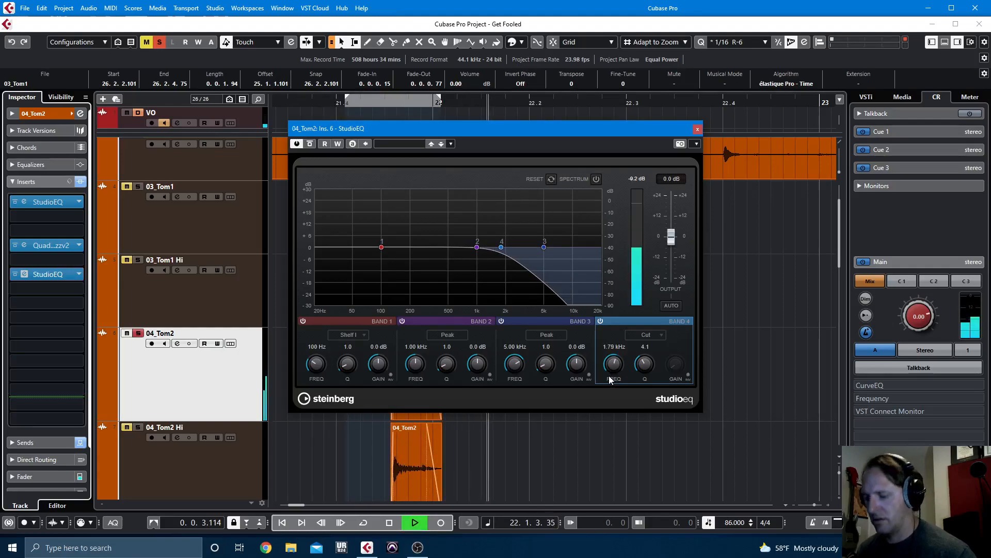
key(KP_Divide)
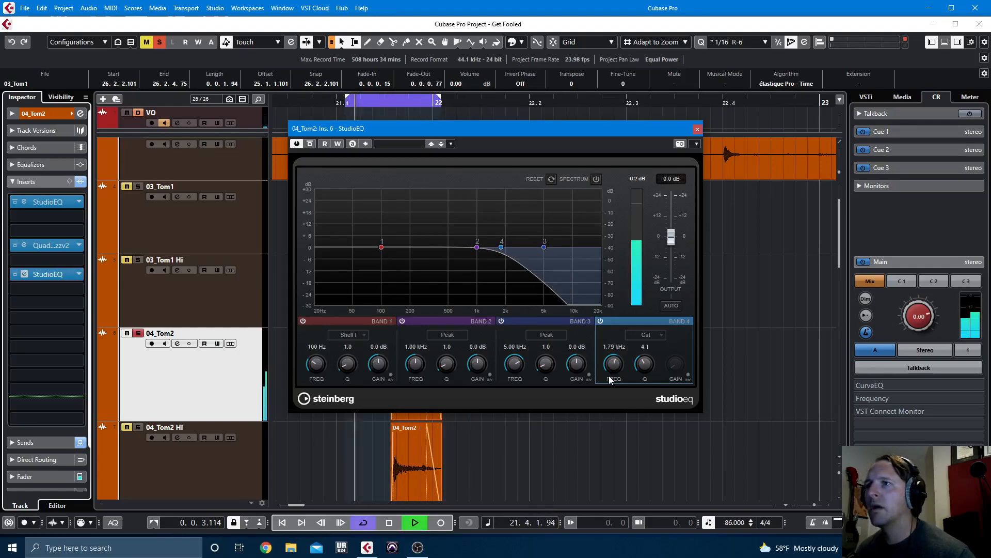
drag(612, 363, 612, 364)
key(space)
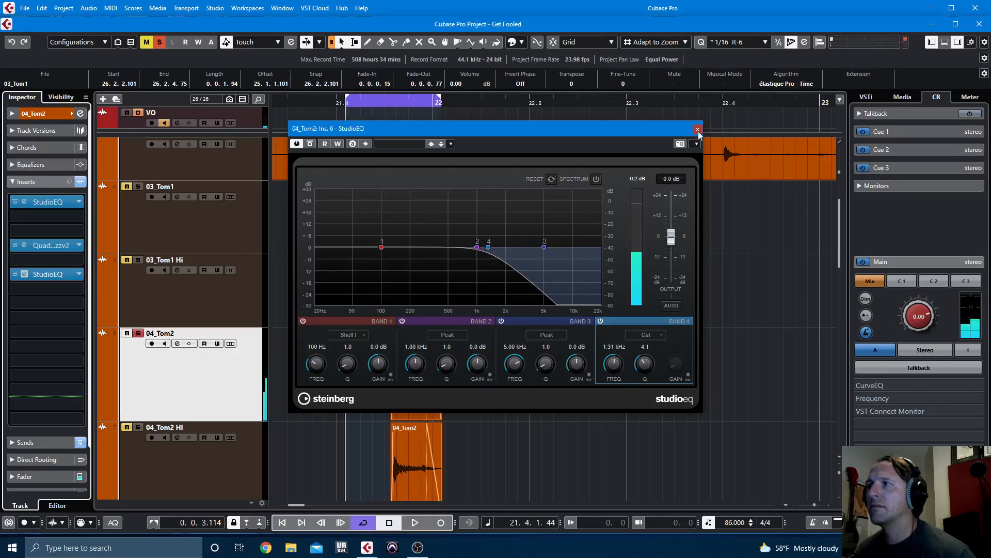
Copy the new StudioEQ from 04_Tom2 to the sixth insert slot of 04_Tom2 Hi in the full MixConsole.
click(698, 130)
key(F3)
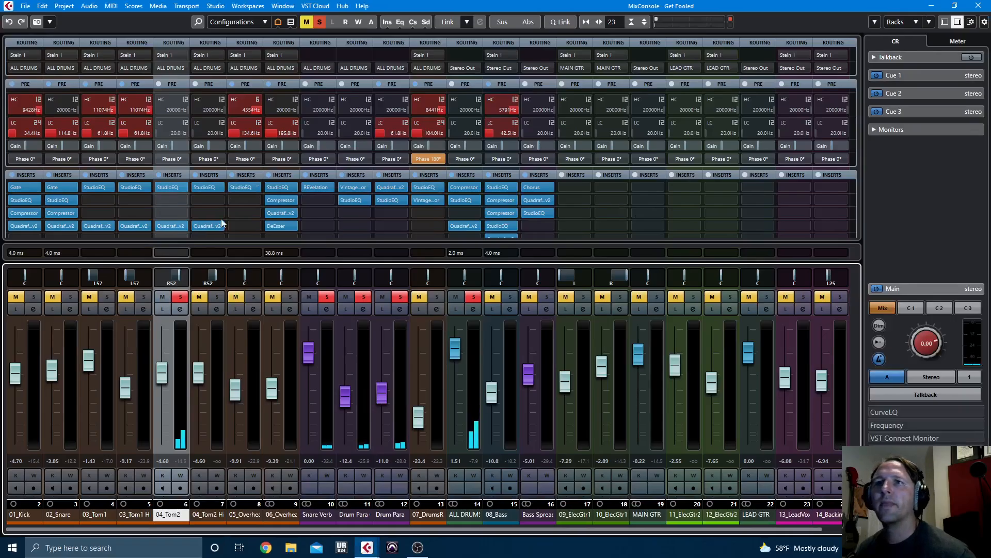
scroll(222, 223, down, 3)
drag(174, 174, 206, 171)
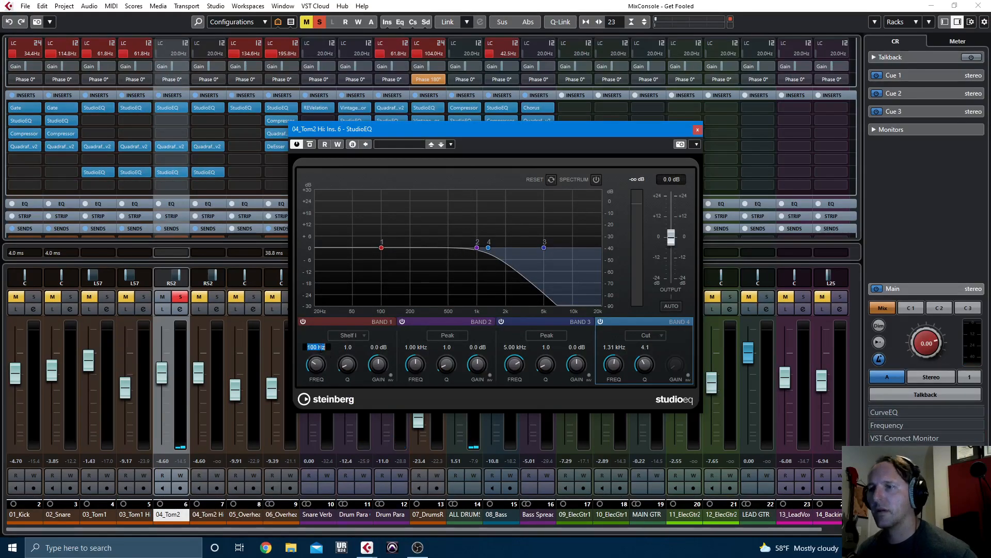
Set band 1 of the 04_Tom2 Hi EQ to Cut at 1.31 kHz with Q 4.2 and band 4's frequency to 8.56 kHz.
key(Return)
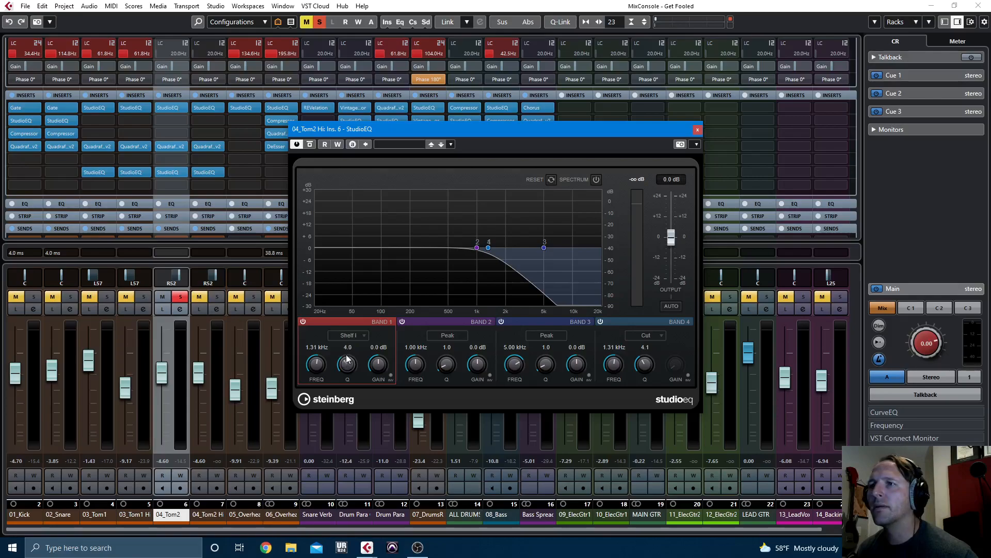
click(348, 337)
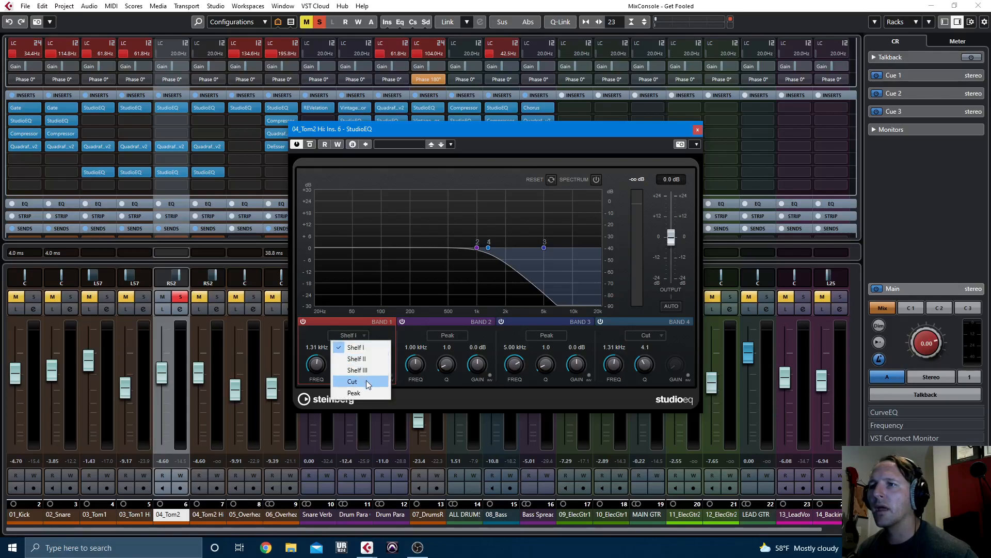
click(367, 382)
drag(615, 366, 621, 349)
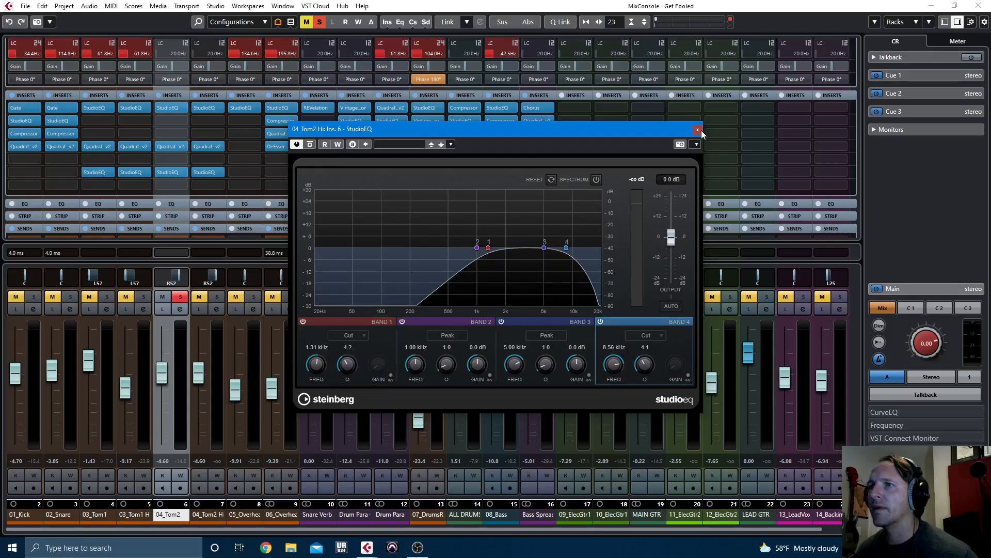
click(697, 130)
Solo 04_Tom2 Hi together with 04_Tom2 and lower the Hi fader to about -7.44 dB during playback.
click(216, 296)
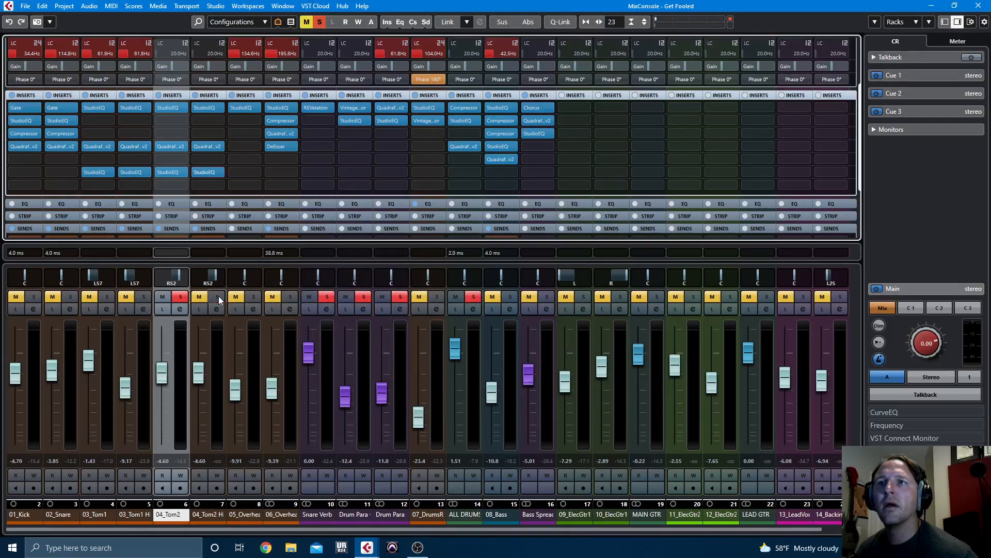
click(198, 369)
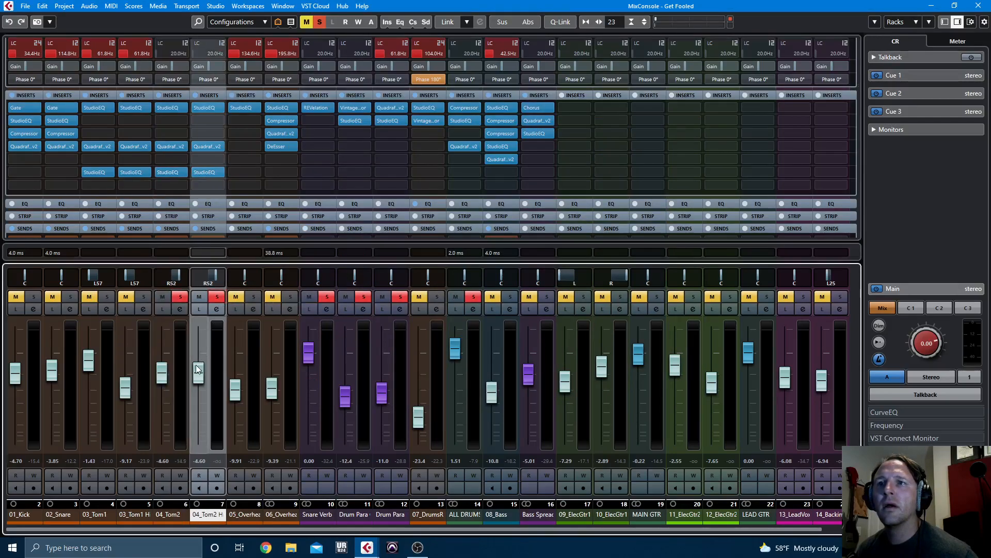
click(207, 174)
drag(198, 368, 202, 397)
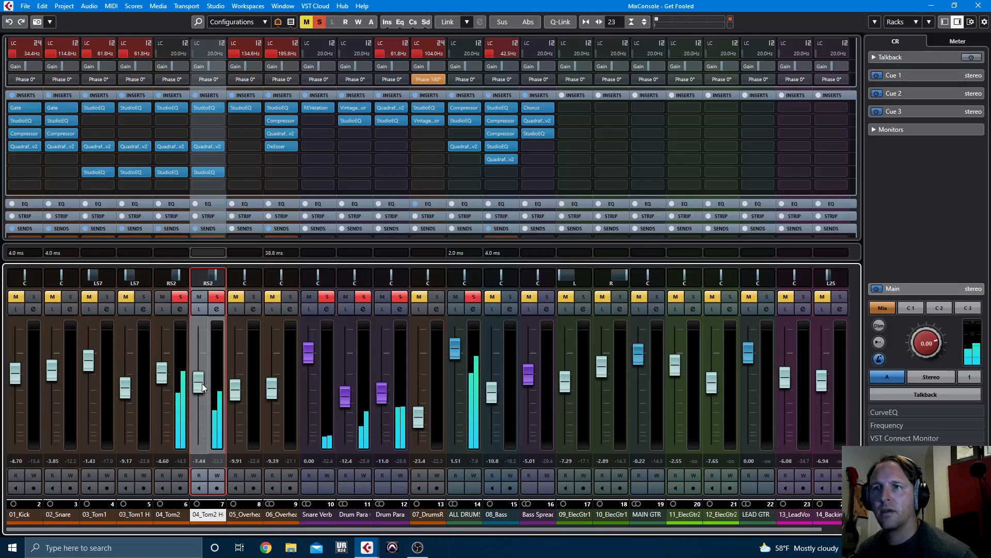
Shorten the 04_Tom2 Hi event before bar 22 so it ends at 21.4.4.35, and listen to it in the loop.
key(F3)
drag(440, 362, 419, 366)
key(space)
key(space)
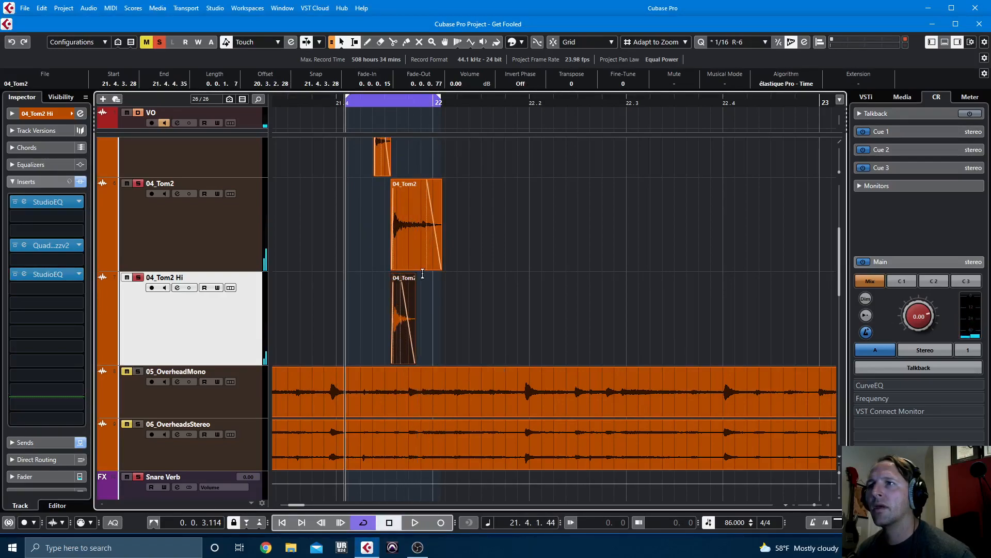
key(space)
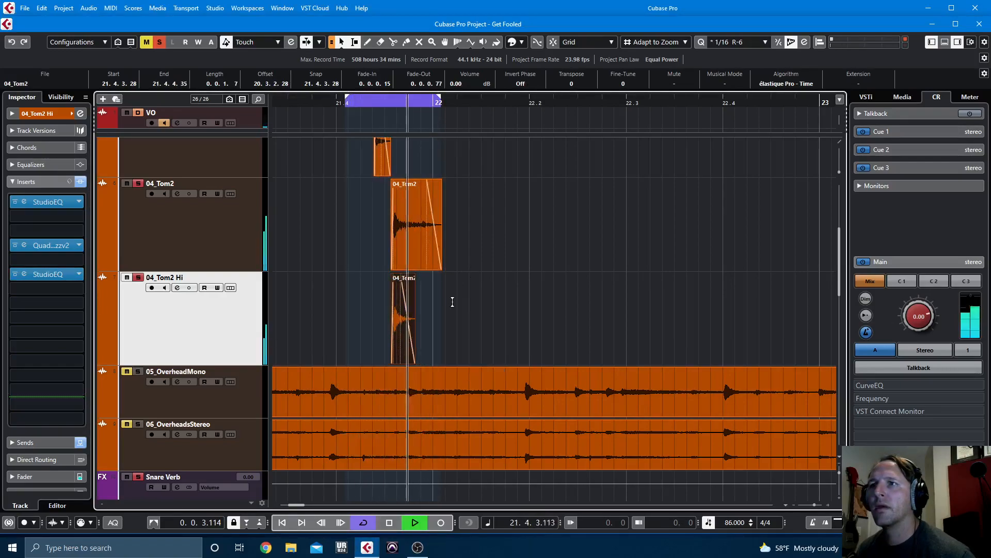
Lower the 04_Tom2 Hi fader to about -15.4 dB by ear in the full MixConsole.
key(F3)
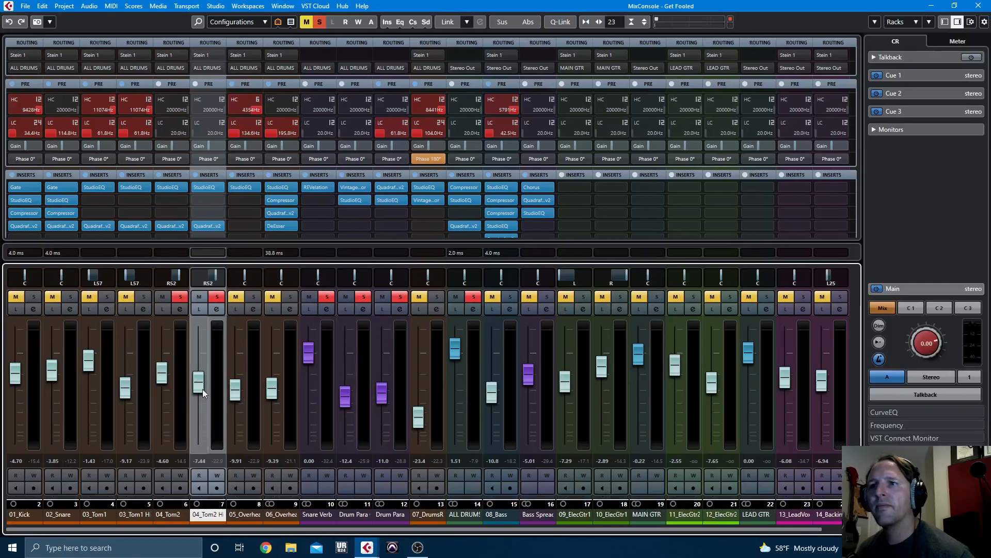
drag(196, 400, 197, 403)
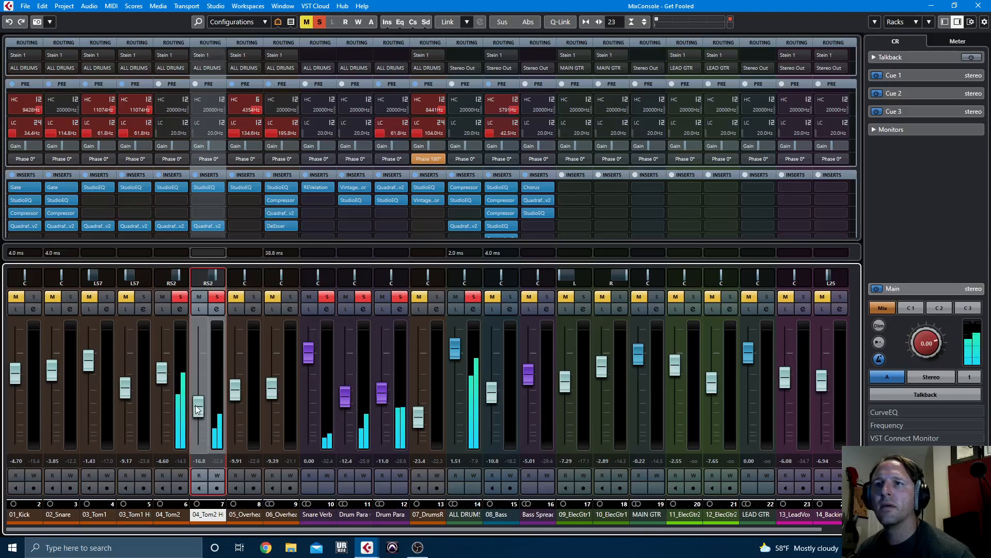
drag(199, 405, 200, 403)
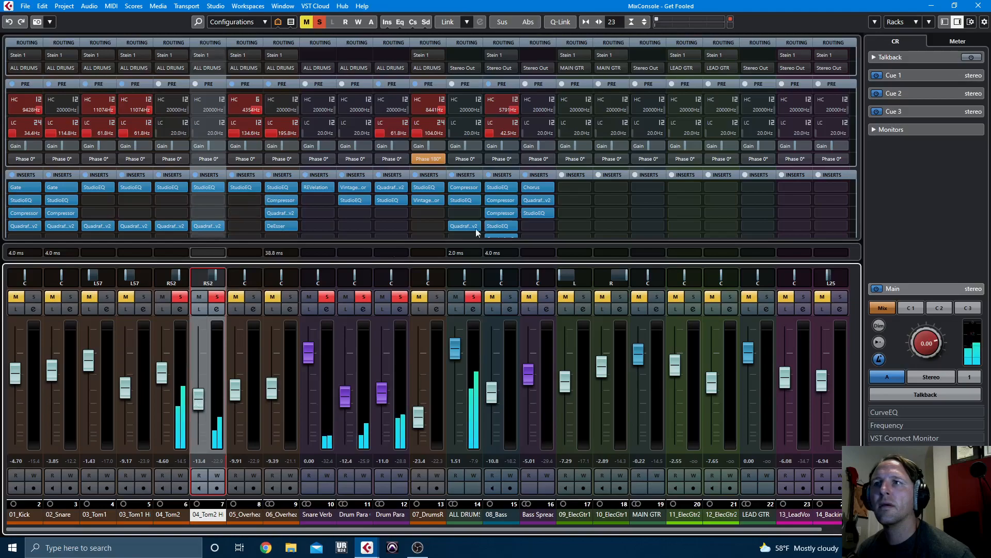
Retune band 4 of the 04_Tom2 Hi StudioEQ to 5.82 kHz with Q 5.5 during loop playback.
scroll(857, 163, down, 5)
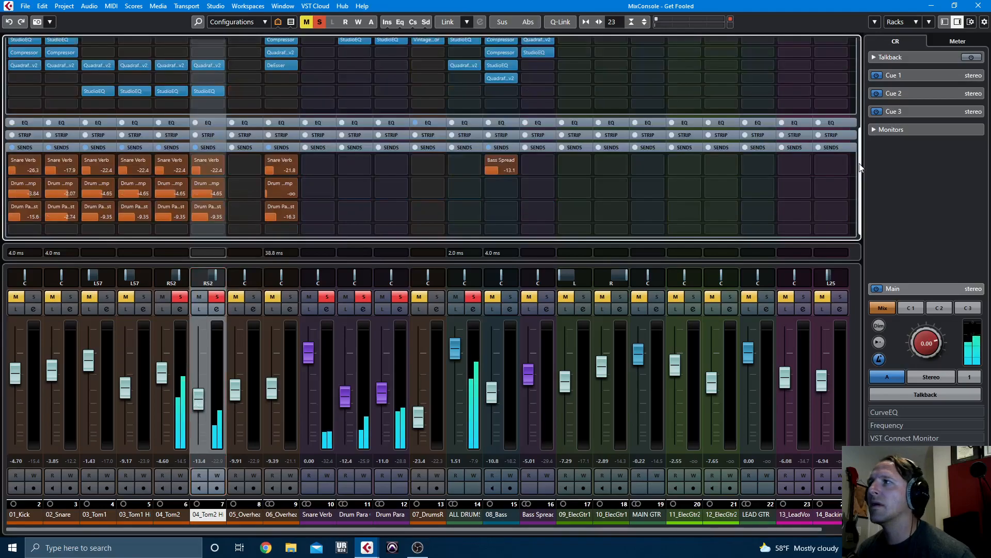
click(202, 94)
scroll(615, 364, down, 5)
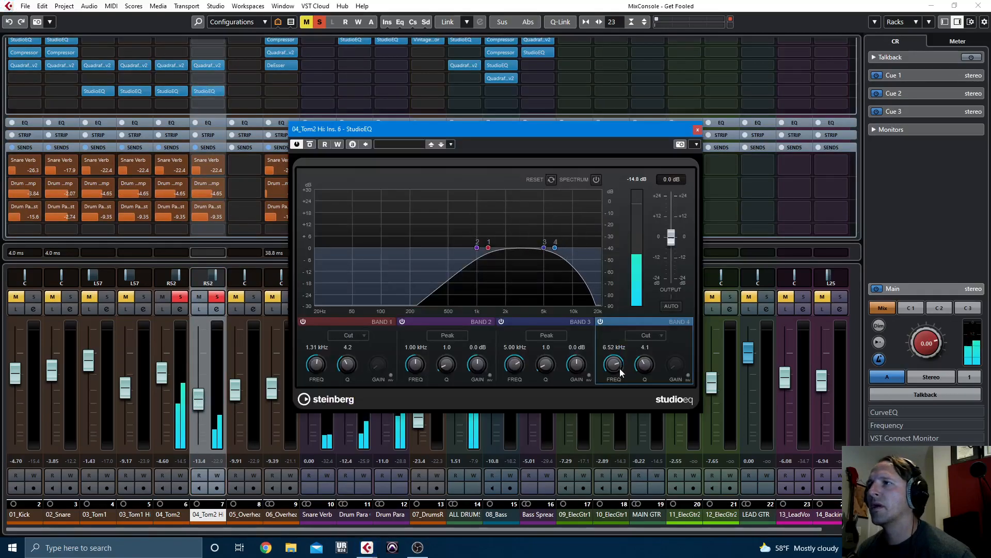
scroll(645, 364, up, 4)
scroll(613, 365, down, 3)
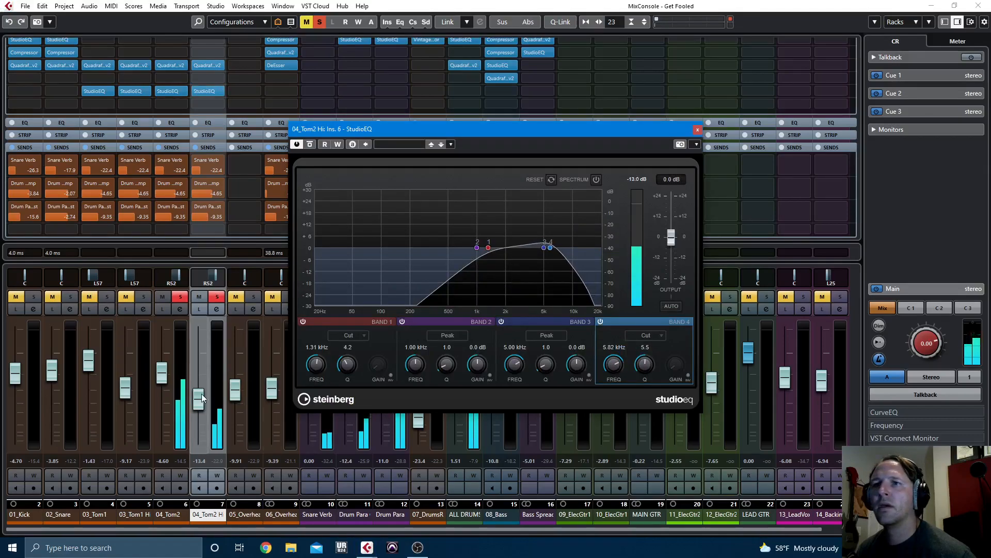
Raise the 04_Tom2 Hi fader to -12.0 dB, close its StudioEQ and return to the project window.
drag(202, 397, 203, 394)
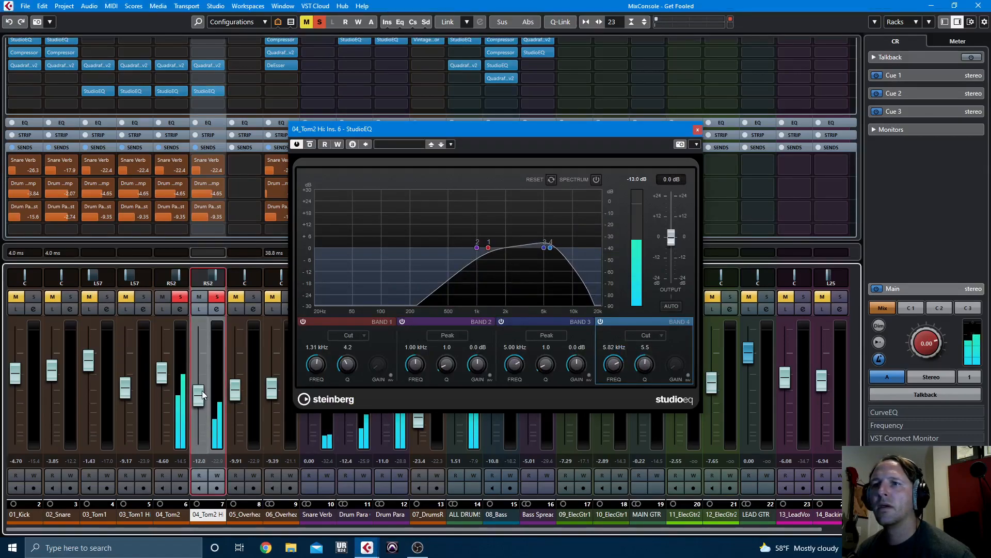
click(698, 130)
key(F3)
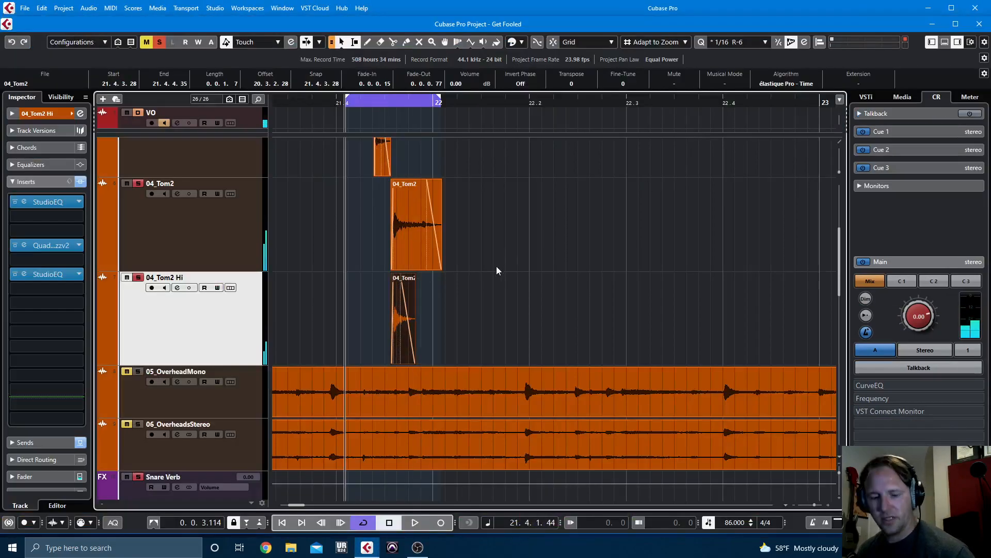
Clear the tom solos, turn off looping, set the locators at bar 20 and play the tom fill in the full mix.
key(g)
key(g)
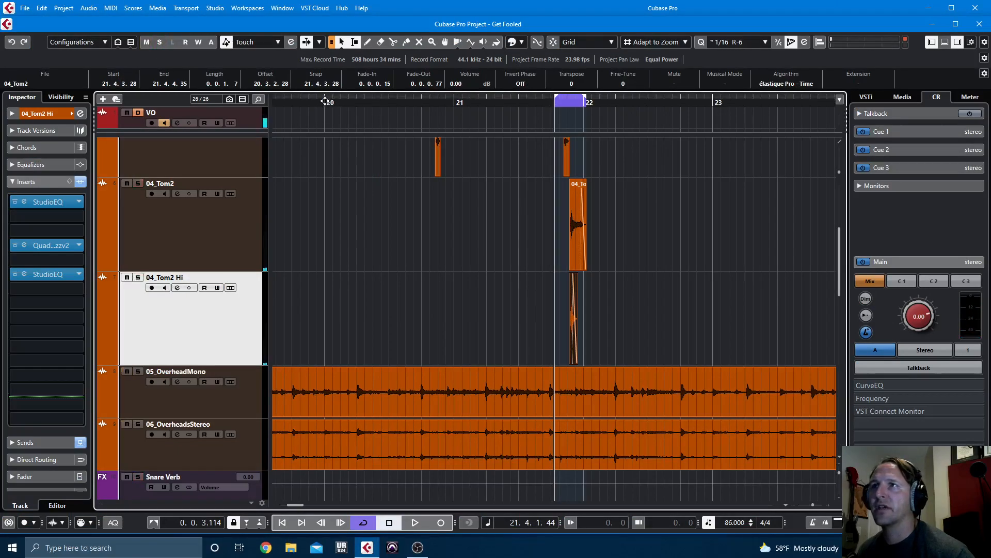
drag(325, 96, 340, 95)
key(KP_1)
key(KP_Divide)
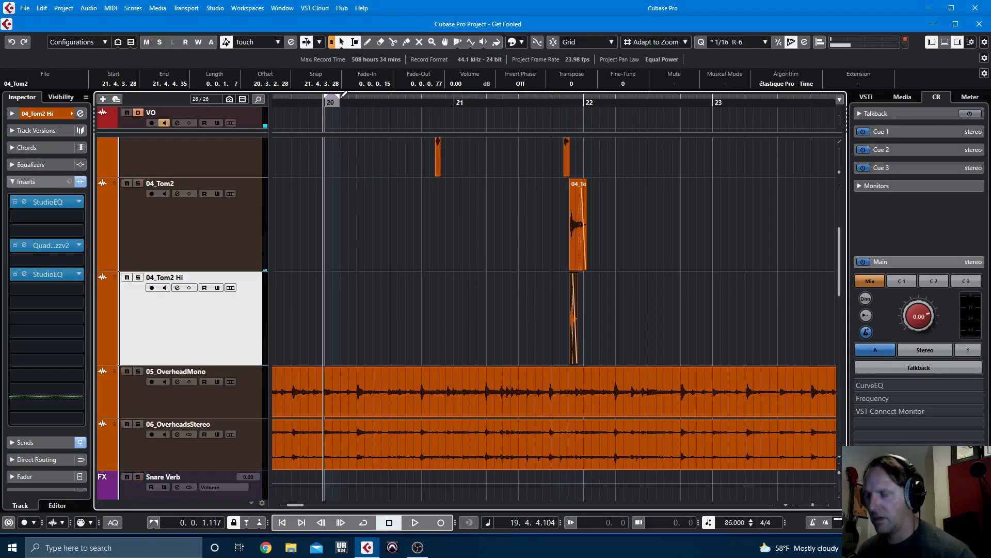
key(space)
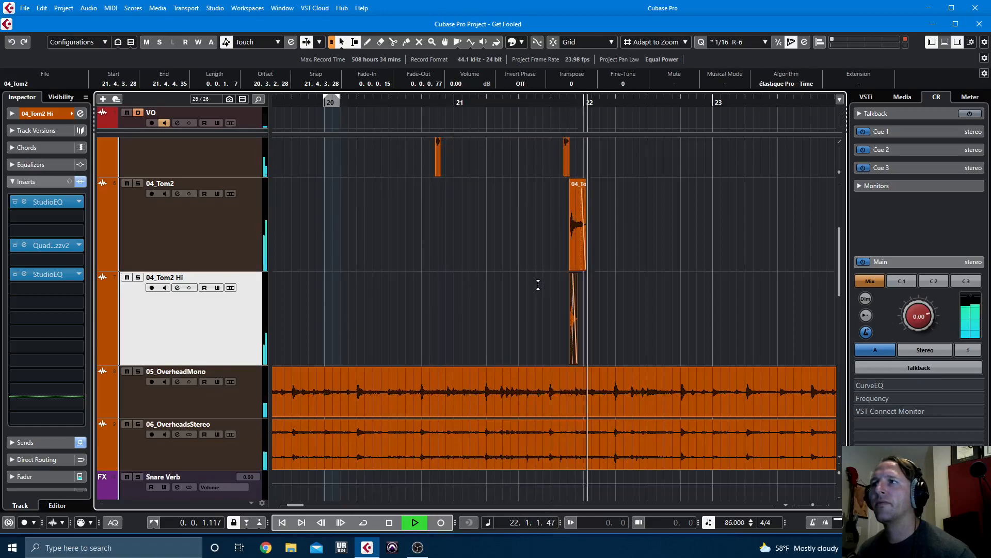
key(space)
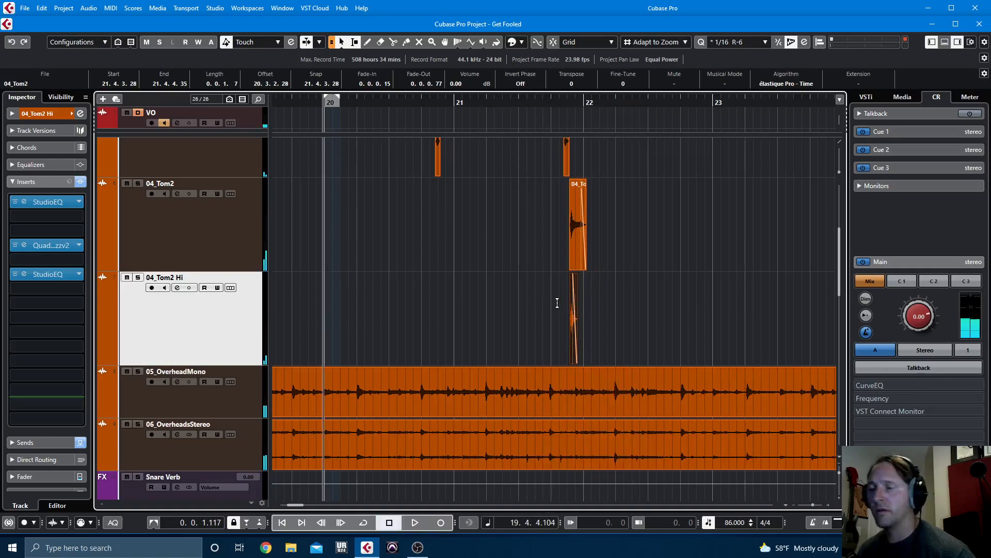
Set the faders during playback: 03_Tom1 to -1.25 dB, 03_Tom1 Hi to -8.72, 04_Tom2 to -2.27 and 04_Tom2 Hi to -9.39.
key(F3)
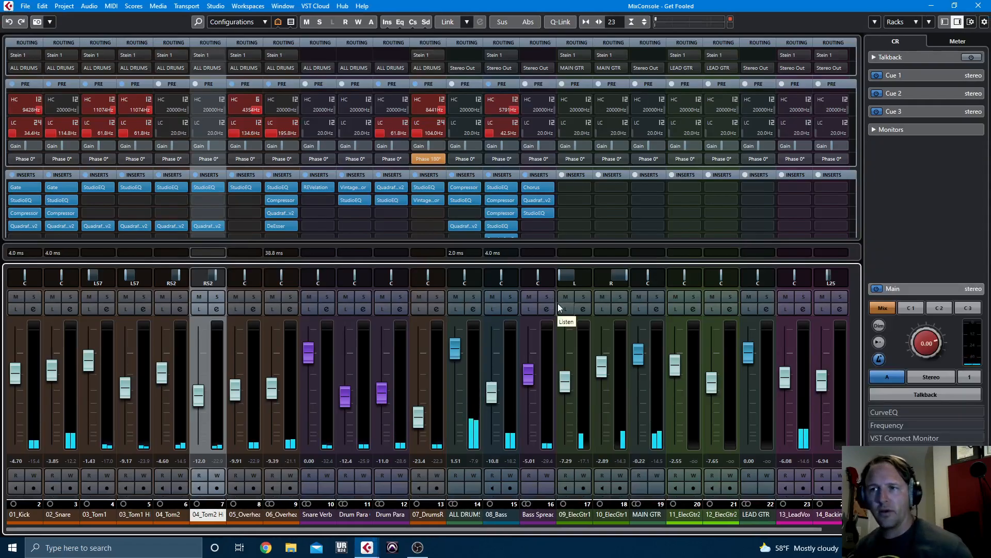
mouse_move(197, 398)
mouse_down()
mouse_move(167, 378)
mouse_move(197, 394)
mouse_up()
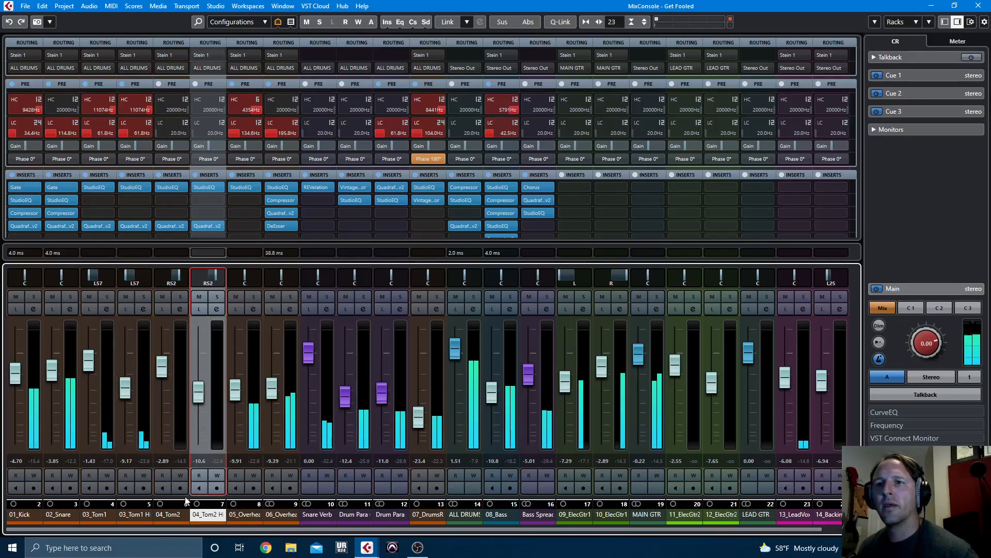
mouse_move(198, 394)
mouse_down()
mouse_move(162, 365)
mouse_move(199, 389)
mouse_up()
drag(88, 361, 125, 383)
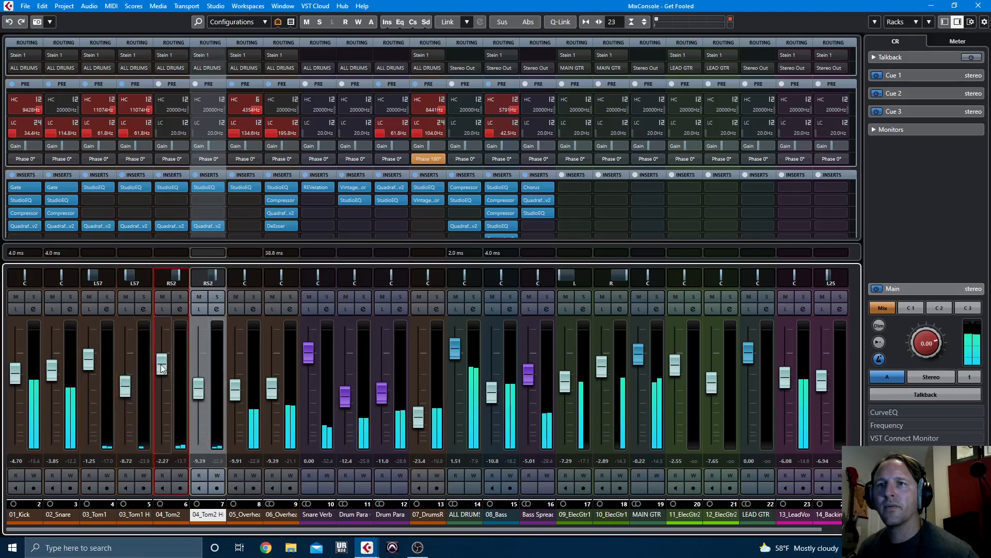
click(197, 386)
key(F3)
key(F3)
key(F3)
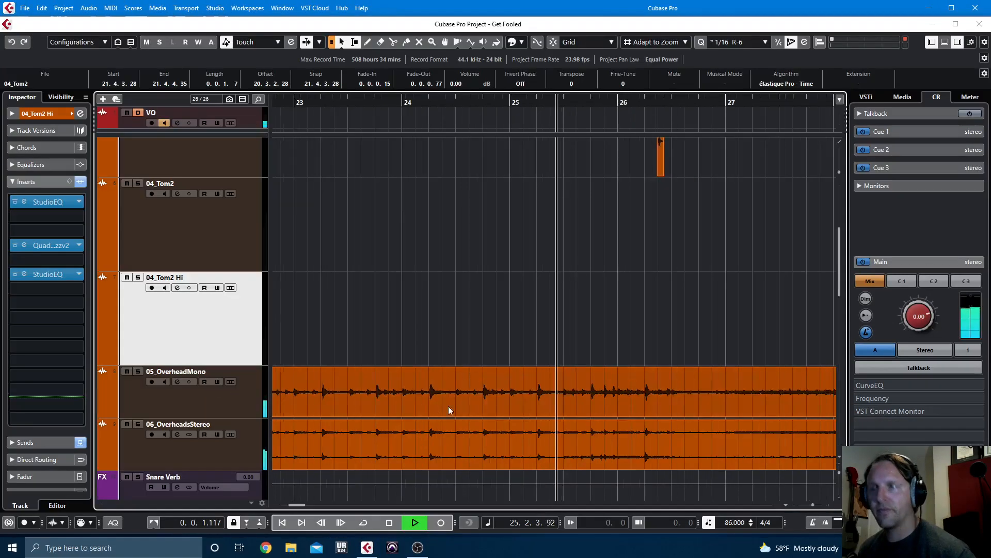
Examine the Tom1 and Tom2 events across the whole song while listening to the tom fills in the mix.
scroll(683, 241, down, 5)
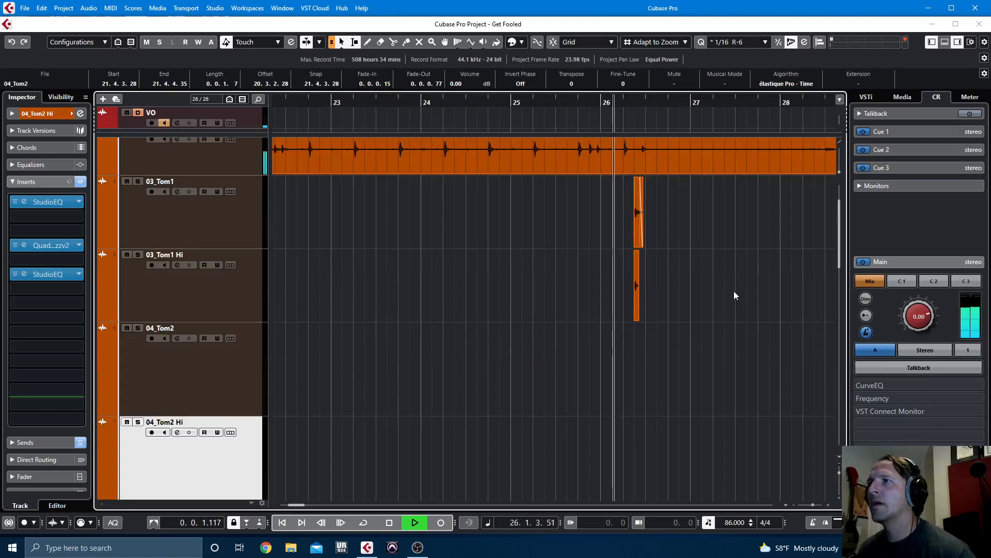
key(g)
key(g)
key(g)
key(g)
key(g)
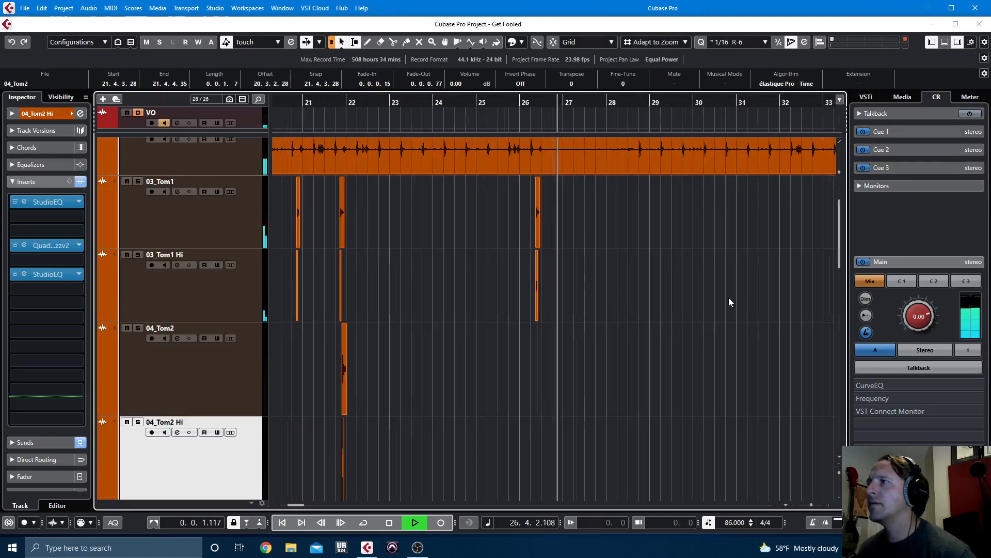
key(g)
key(g)
key(g)
key(g)
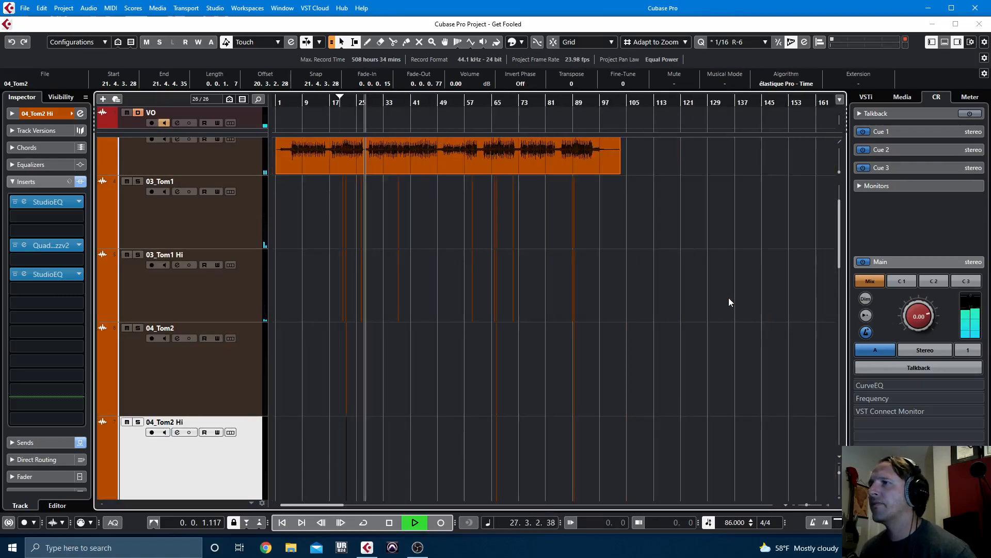
key(h)
key(h)
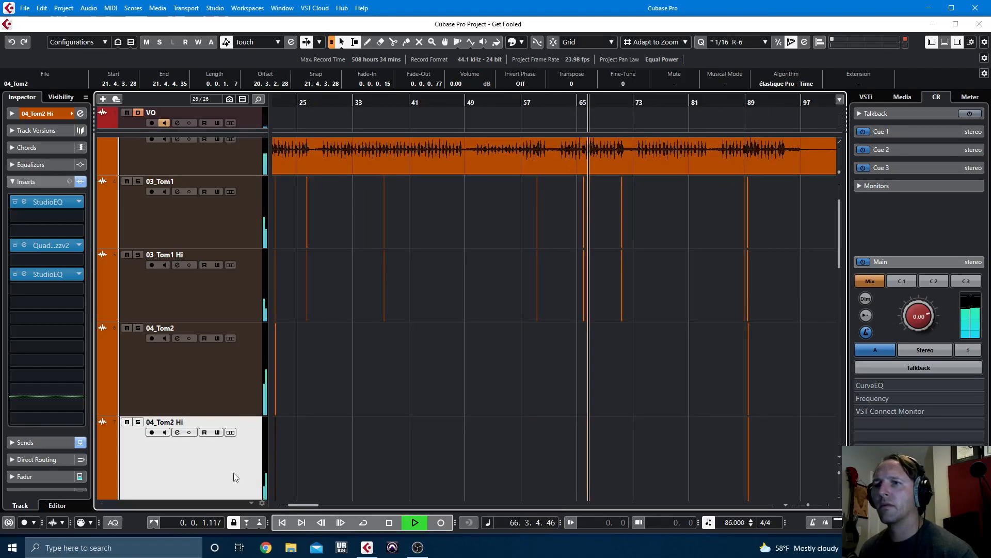
Lower the 04_Tom2 Hi fader to -11.7 dB in the track's Inspector and stop playback.
click(171, 469)
click(38, 474)
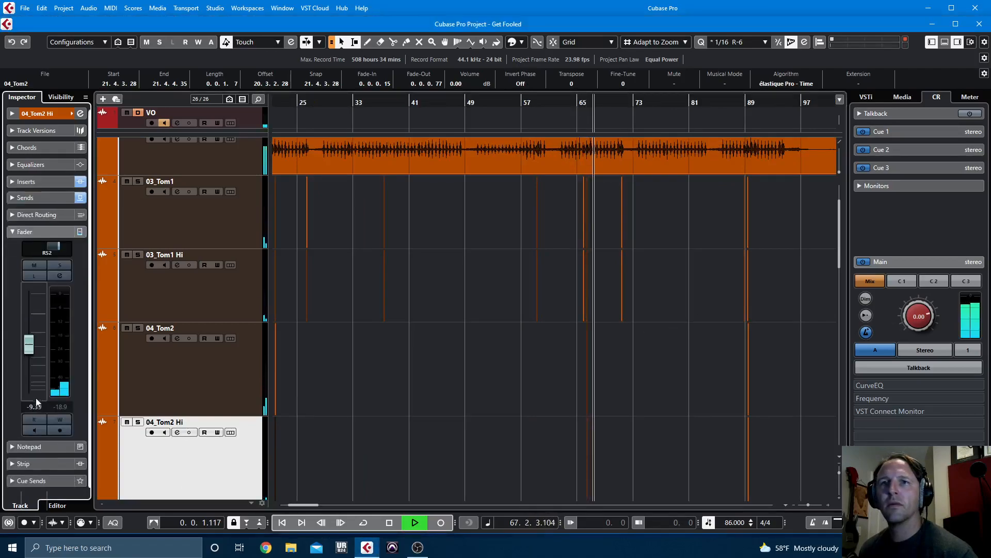
key(KP_Subtract)
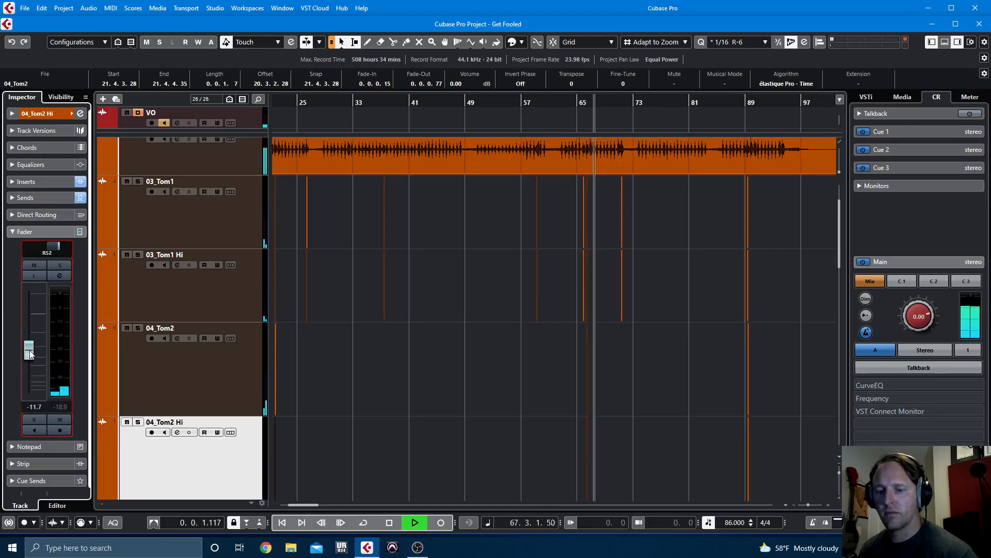
key(space)
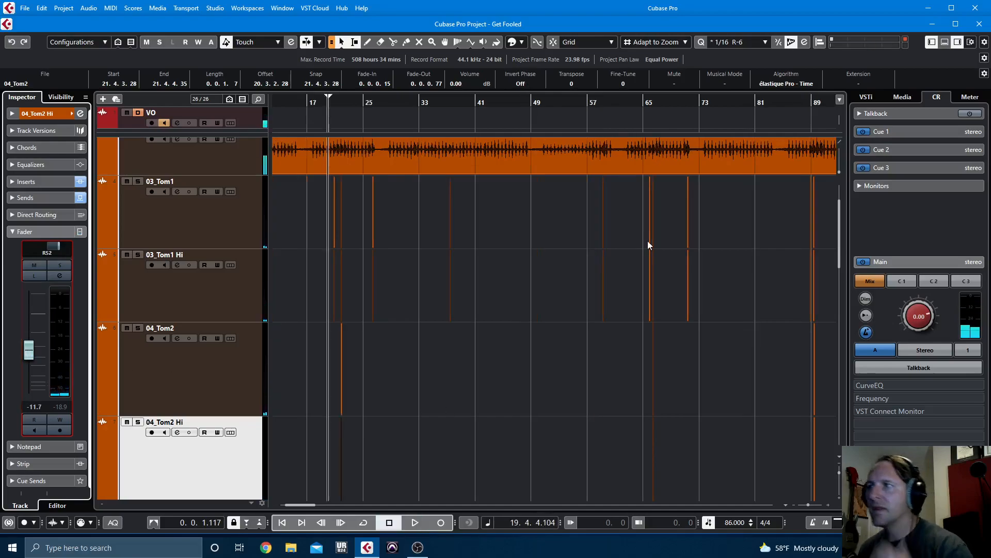
Trim the 04_Tom2 Hi event in bar 66 to run from 66.2.3.65 to 66.2.4.43, with adjusted fades around the hit.
drag(660, 98, 745, 419)
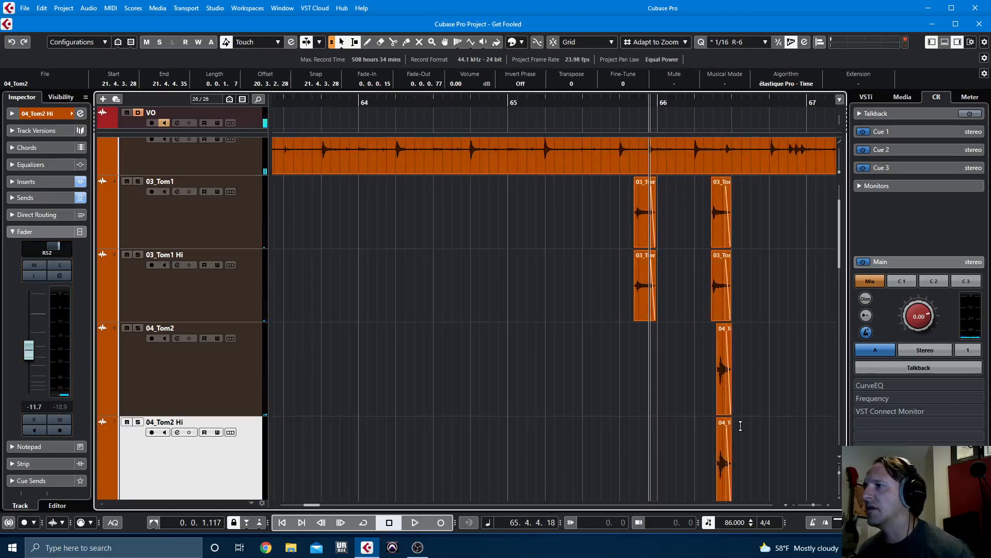
drag(734, 101, 716, 249)
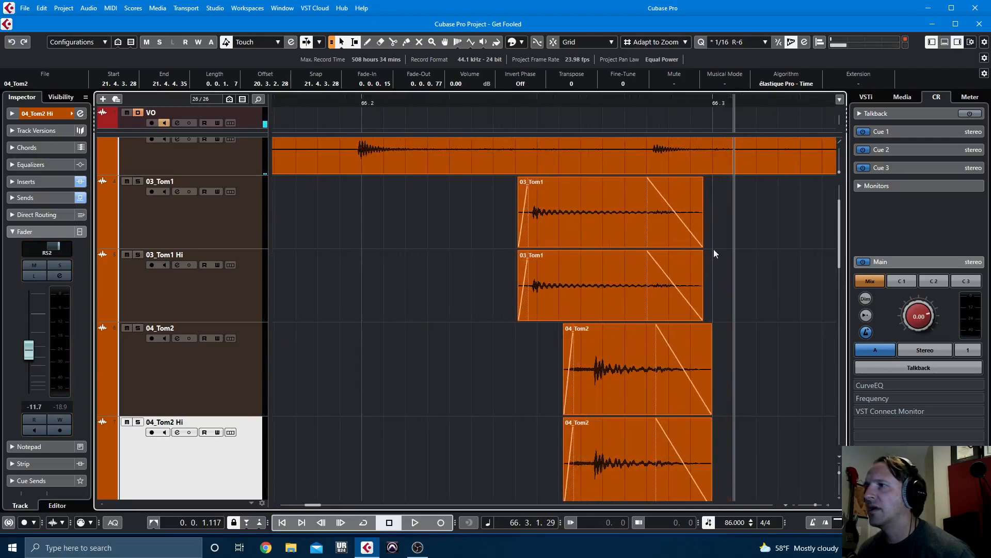
scroll(754, 443, down, 3)
drag(708, 364, 682, 364)
drag(624, 275, 641, 275)
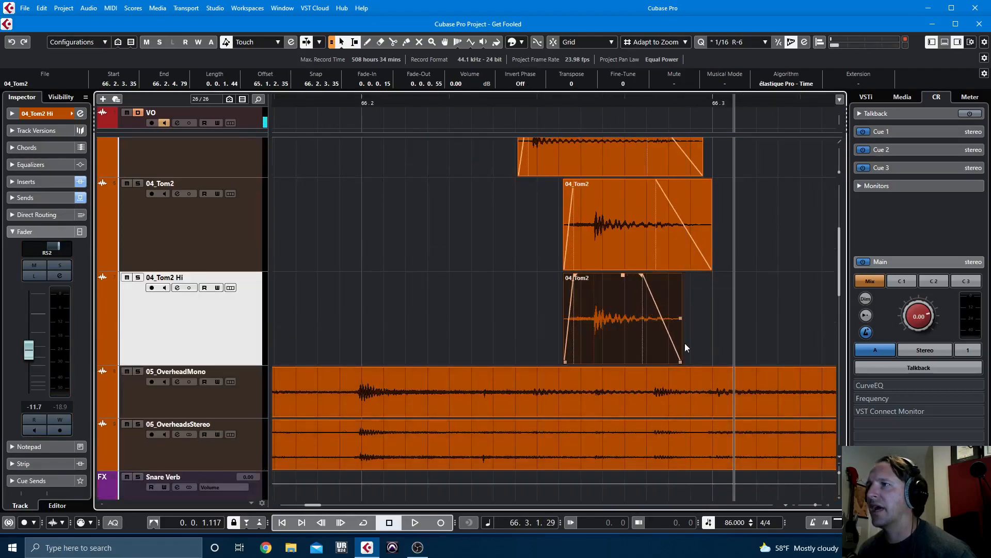
drag(681, 361, 660, 363)
drag(569, 368, 584, 364)
drag(593, 275, 588, 276)
drag(584, 361, 587, 362)
drag(660, 362, 654, 361)
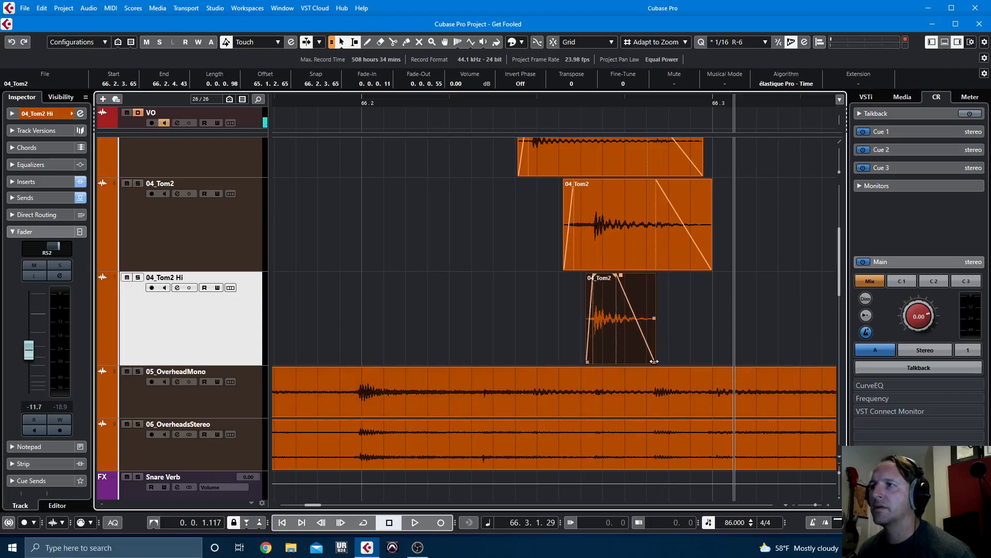
Listen to the bar 66 fill and trim the start of its 04_Tom2 event to 66.2.3.57.
click(322, 108)
key(space)
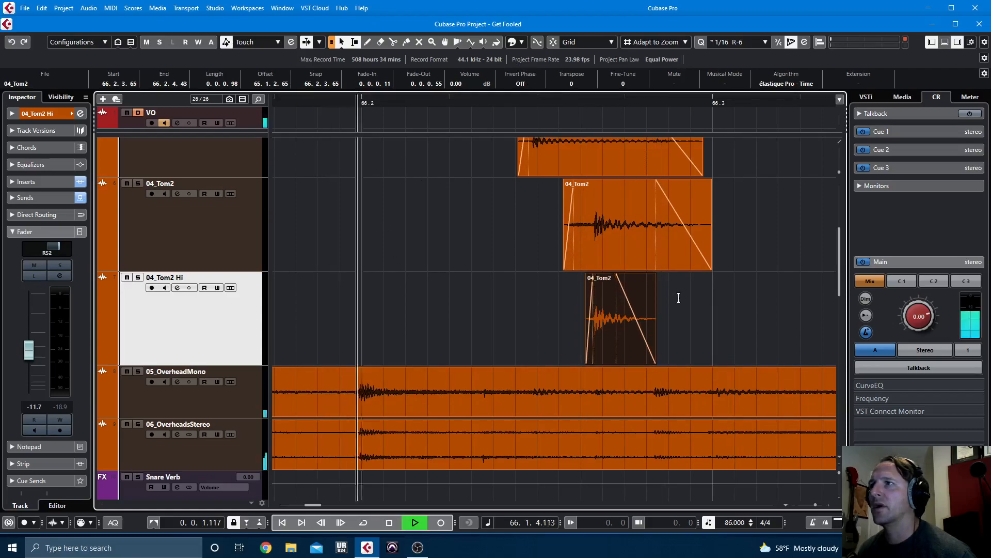
key(space)
key(space)
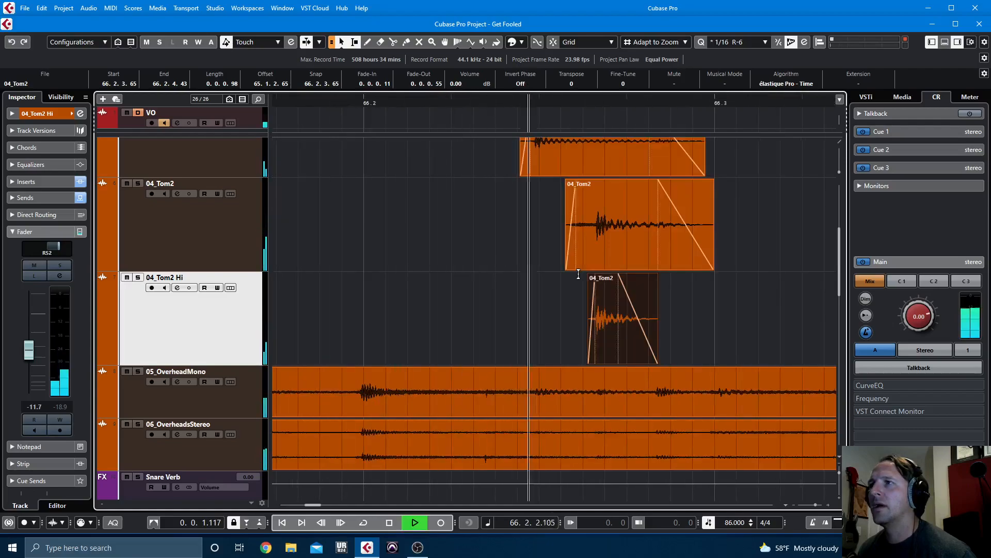
key(space)
drag(570, 270, 584, 271)
key(space)
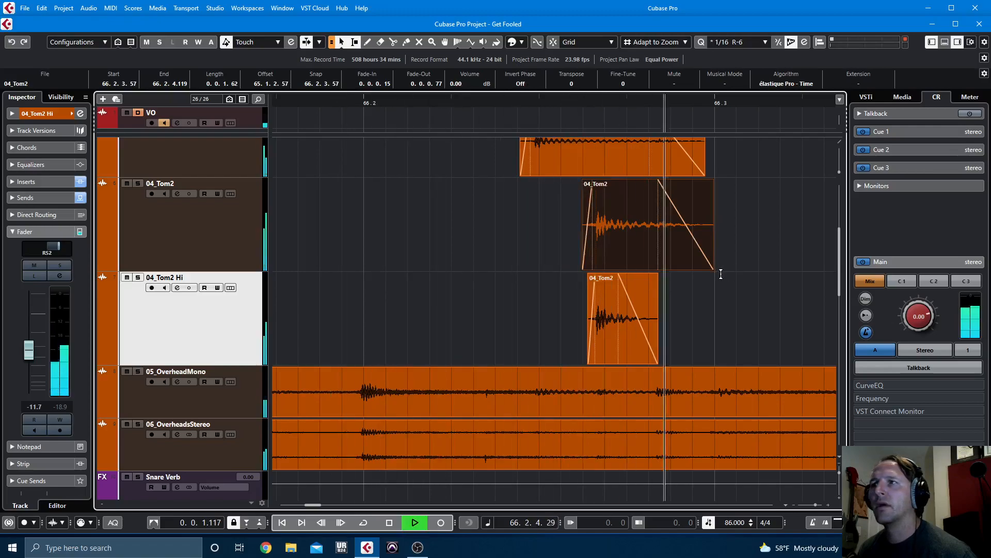
Locate the last Tom2 hit in bar 89 and listen to it from bar 88.
key(g)
key(g)
key(g)
key(g)
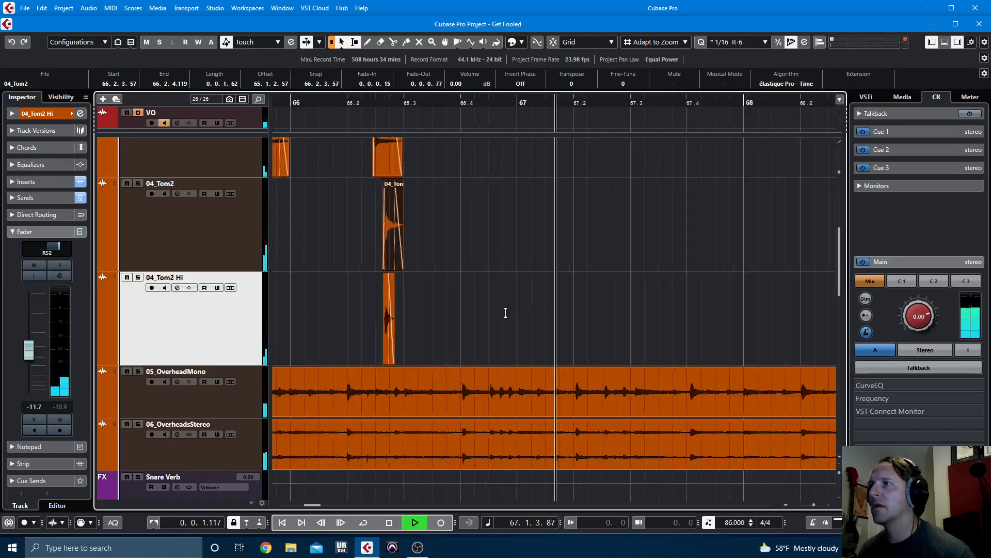
key(g)
key(g)
key(g)
key(g)
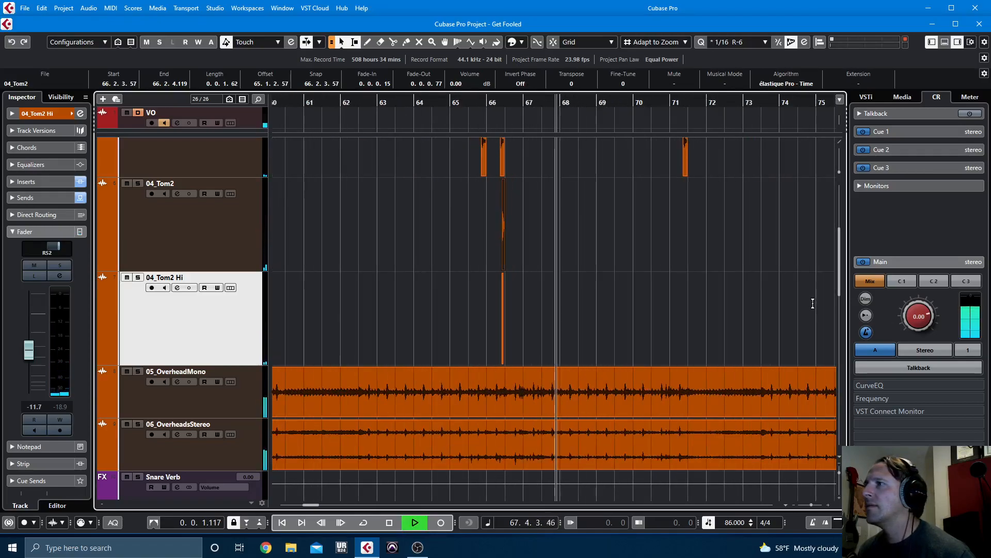
key(g)
key(g)
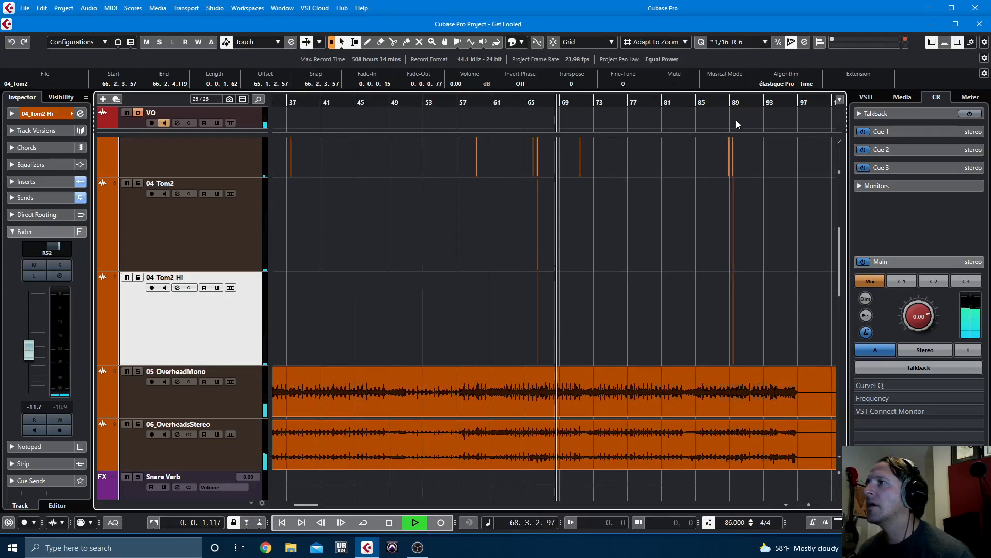
drag(724, 103, 718, 125)
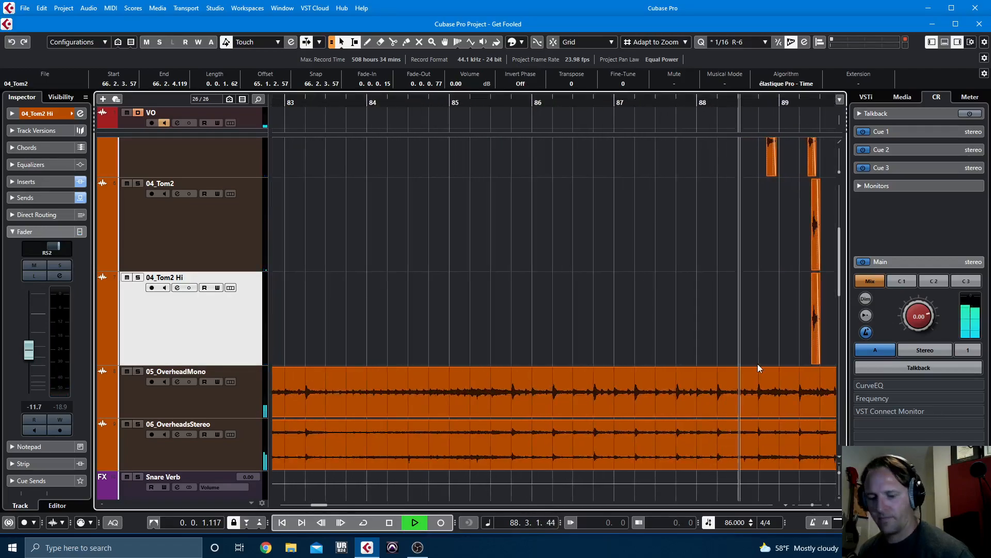
key(h)
key(h)
key(h)
key(h)
key(h)
key(h)
key(h)
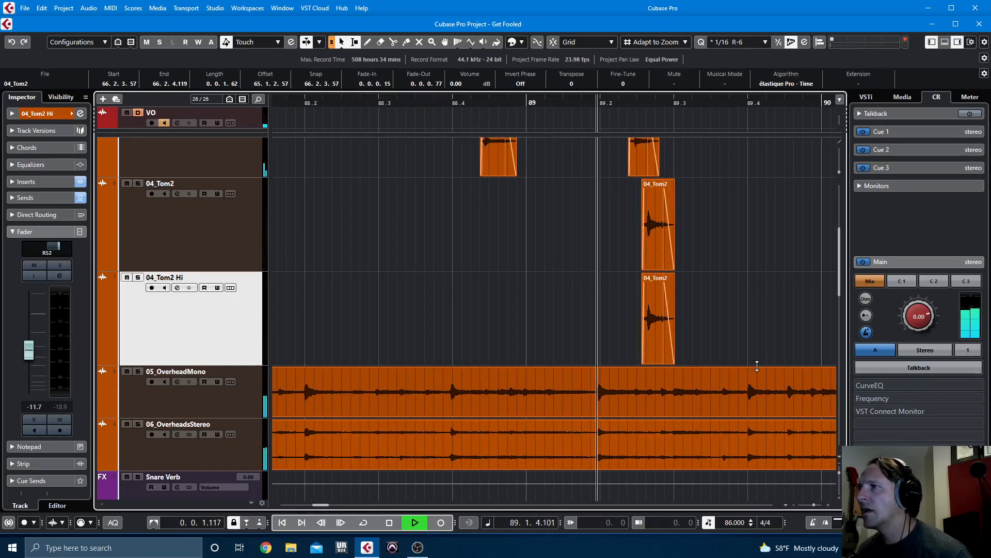
key(space)
key(space)
key(space)
Trim the bar 89 event on 04_Tom2 Hi to start at 89.2.3.52, shortening its tail and moving its fade-out earlier.
key(g)
key(g)
key(g)
key(g)
key(g)
key(g)
key(g)
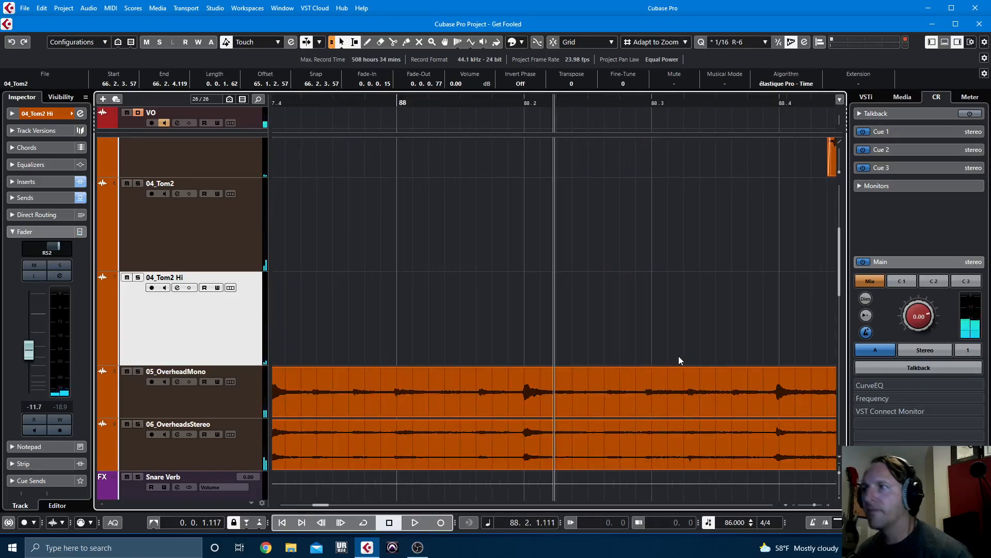
click(591, 102)
key(h)
key(h)
key(h)
key(h)
key(h)
key(h)
key(h)
key(h)
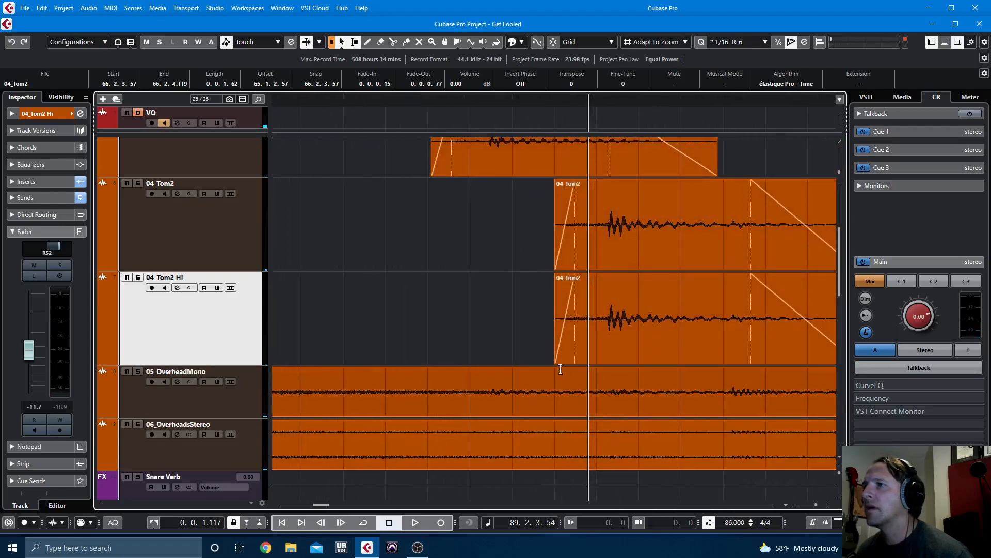
drag(557, 363, 588, 358)
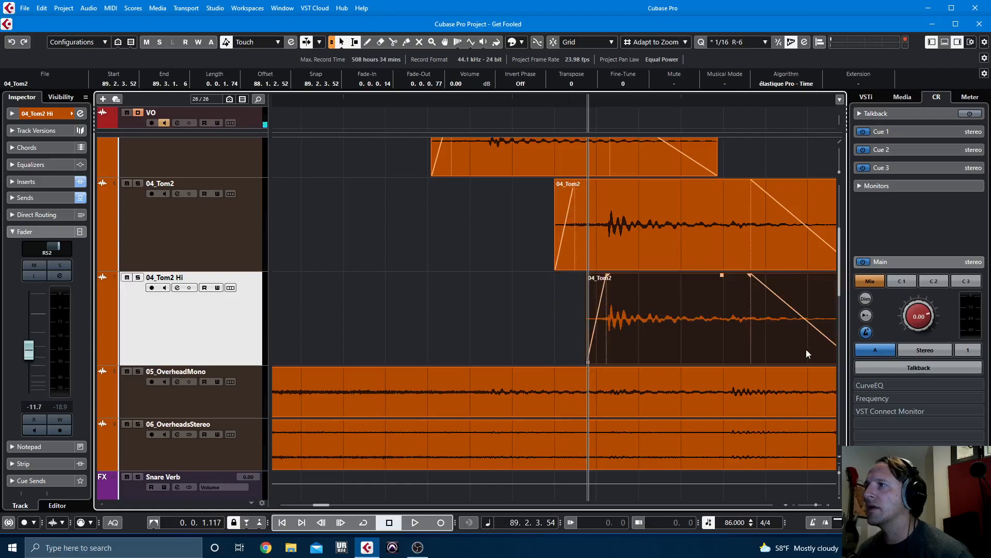
key(g)
drag(776, 363, 662, 356)
drag(595, 277, 634, 276)
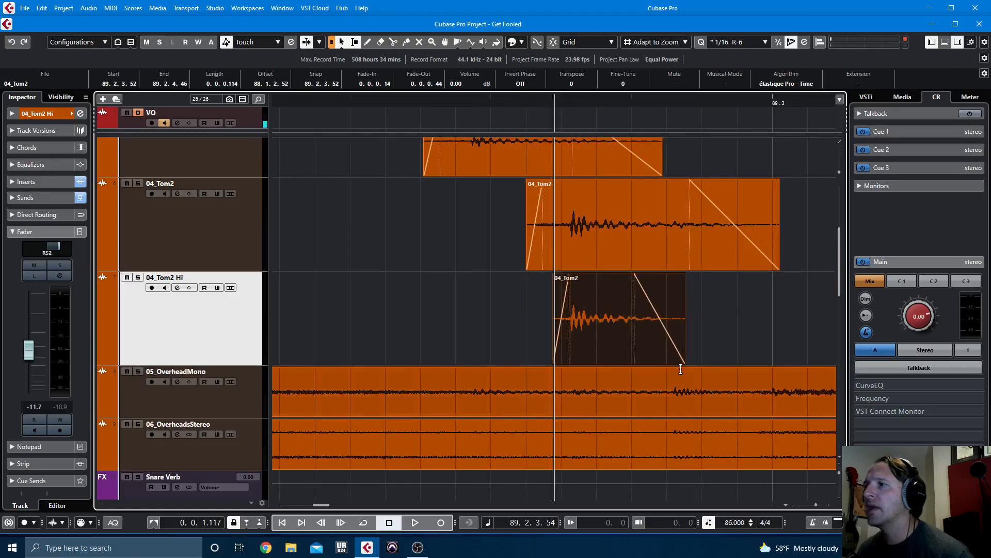
drag(683, 363, 645, 363)
Trim the start of the 04_Tom2 event in bar 89 to 89.2.3.49 and place the playback cursor at 88.3.4.10.
drag(527, 268, 553, 269)
key(g)
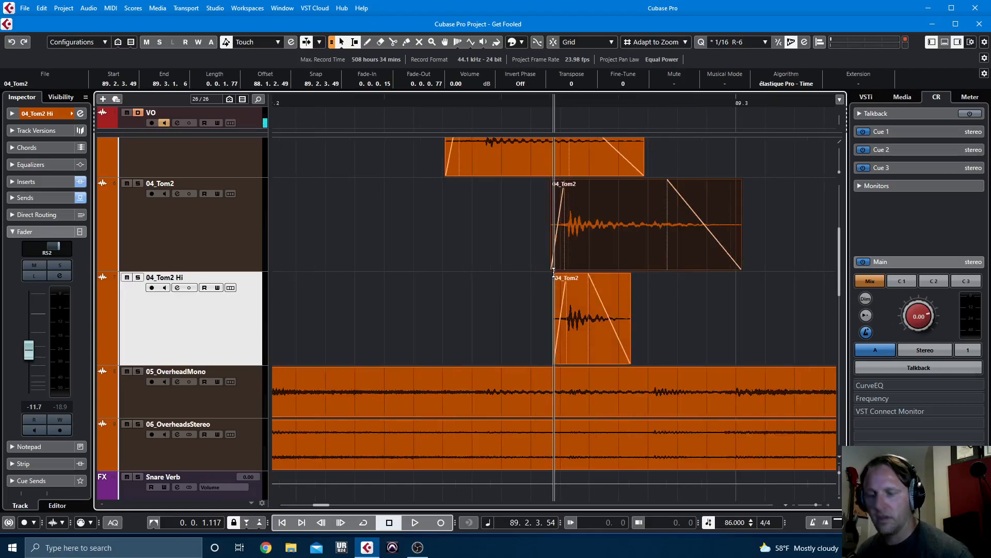
key(g)
key(g)
key(g)
click(404, 103)
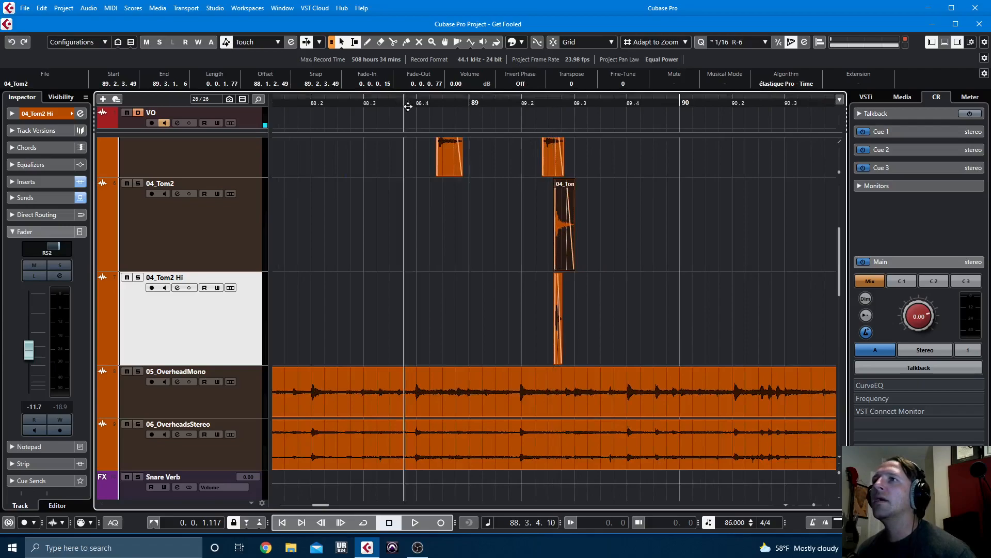
Listen to the trimmed bar 89 tom fill from 88.3.4.10 and show more of the song in the arrangement.
key(space)
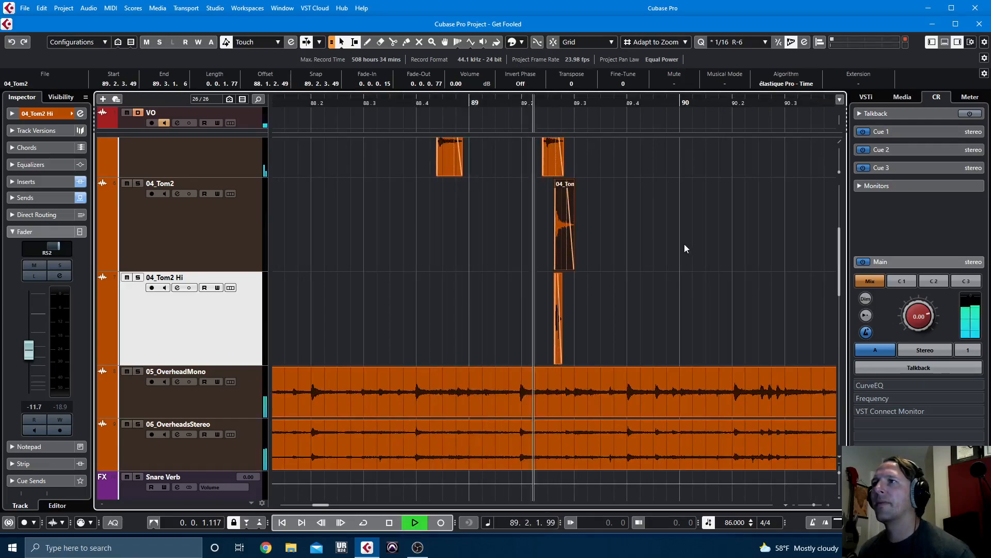
key(g)
key(g)
key(g)
key(g)
key(g)
key(g)
key(g)
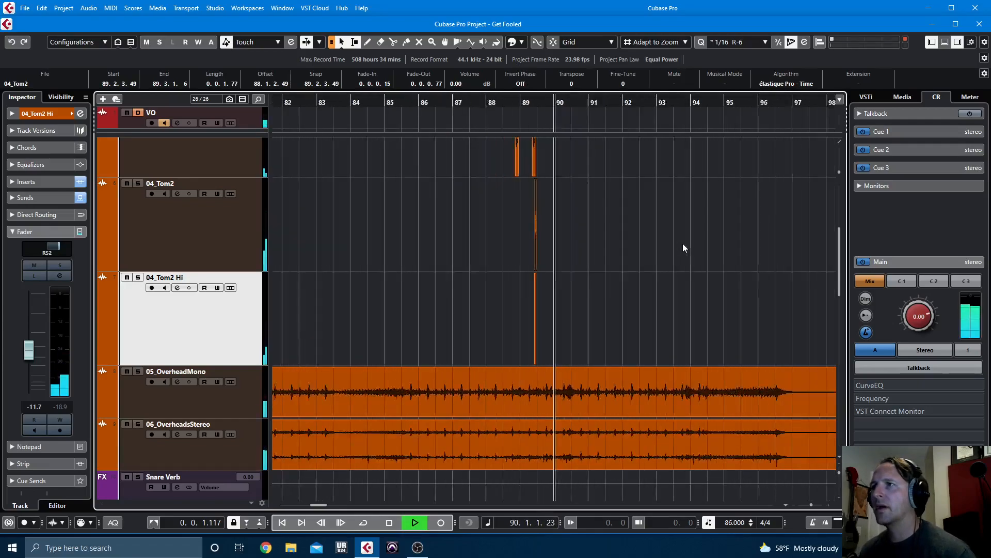
key(g)
key(space)
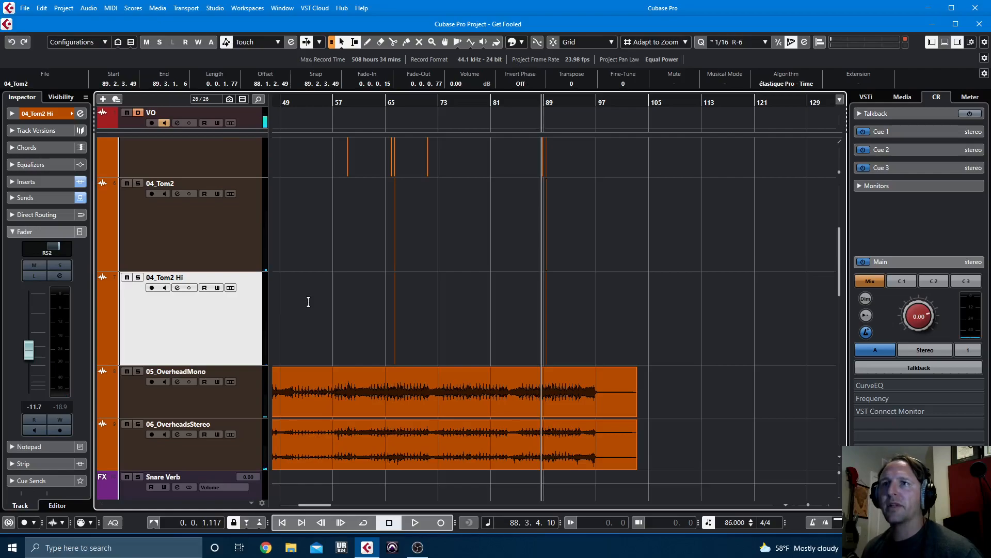
Add a StudioEQ to the fifth insert slot of the 02_Snare track.
scroll(309, 302, up, 5)
click(203, 231)
click(34, 181)
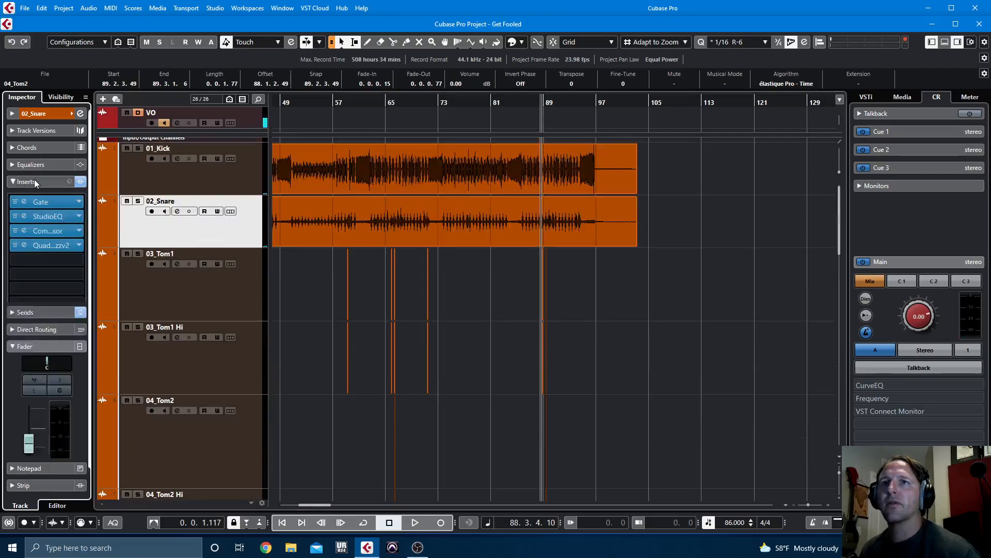
click(49, 259)
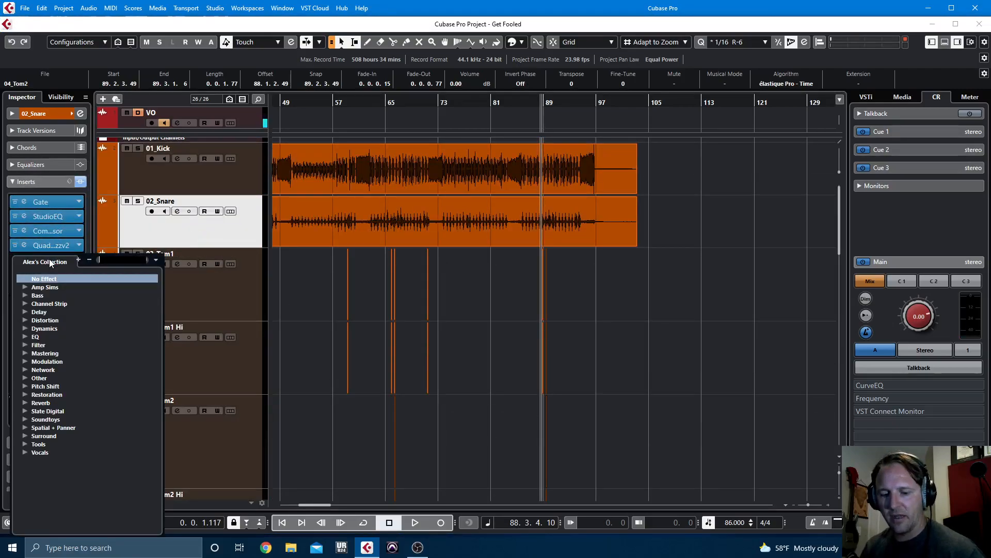
text(stud)
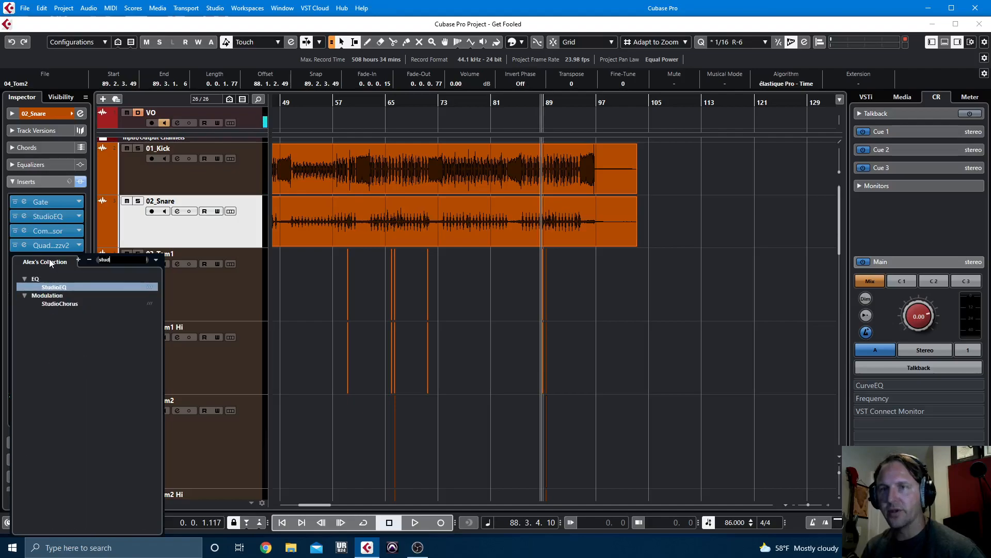
key(Return)
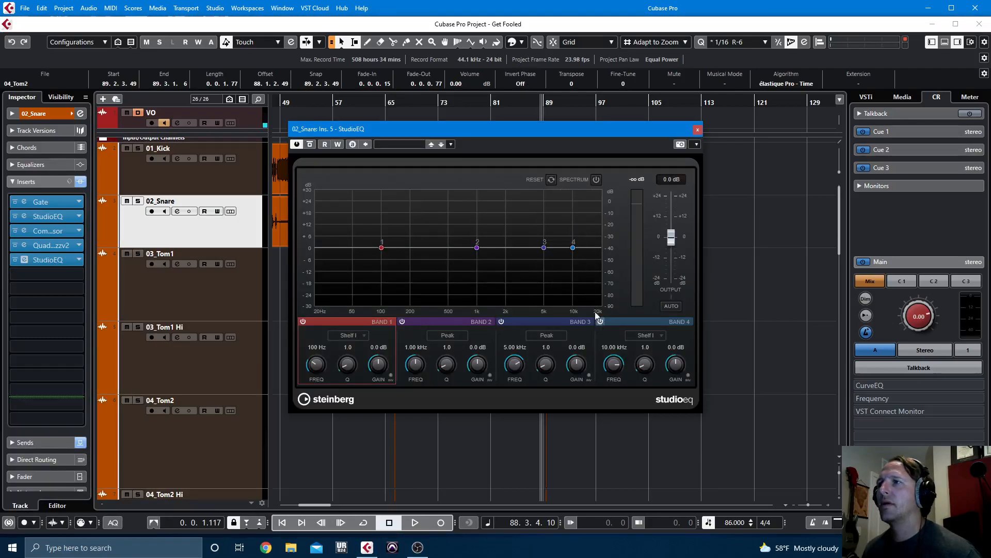
While listening, set the snare StudioEQ's band 4 shelf to 5.77 kHz with a 2.1 dB boost, ending with its window closed.
key(space)
drag(573, 248, 523, 245)
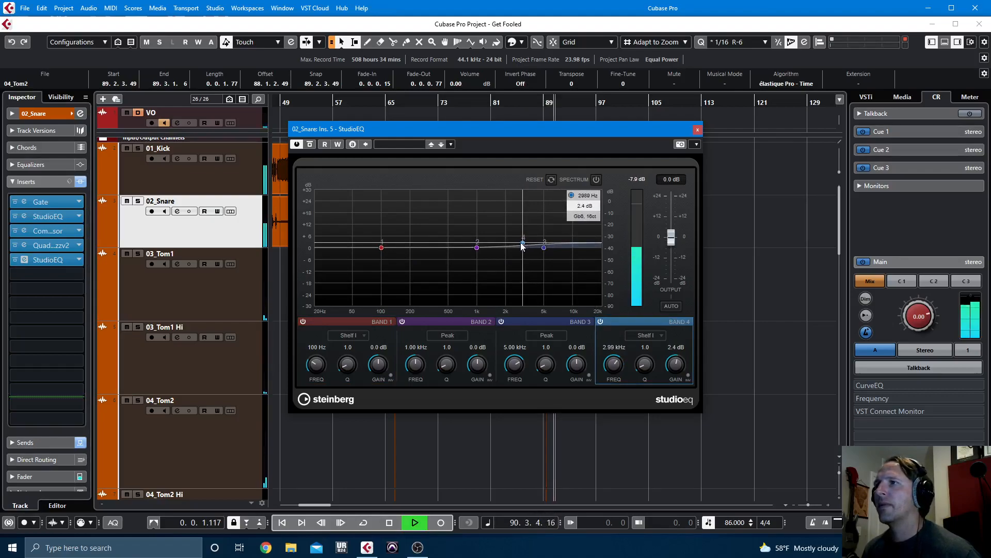
drag(521, 246, 549, 243)
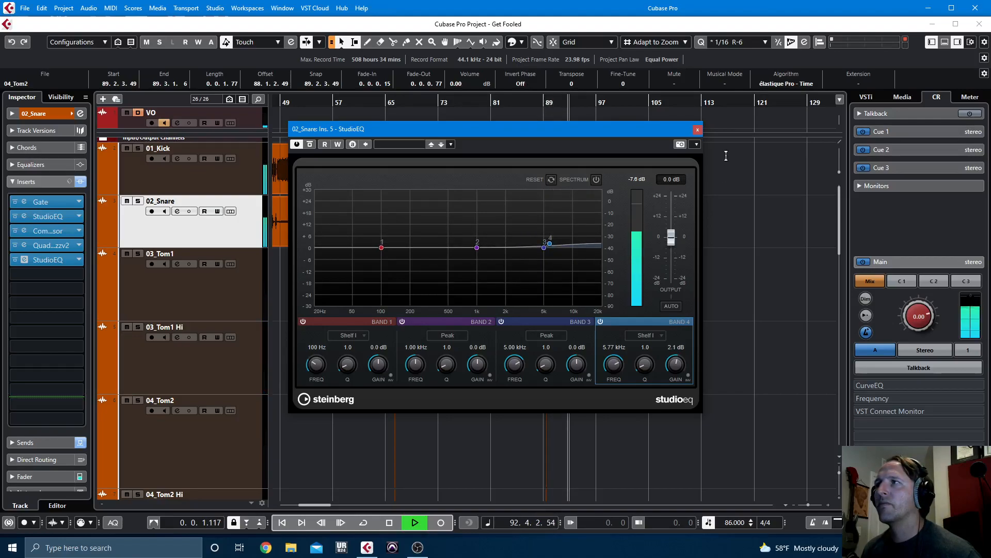
click(697, 130)
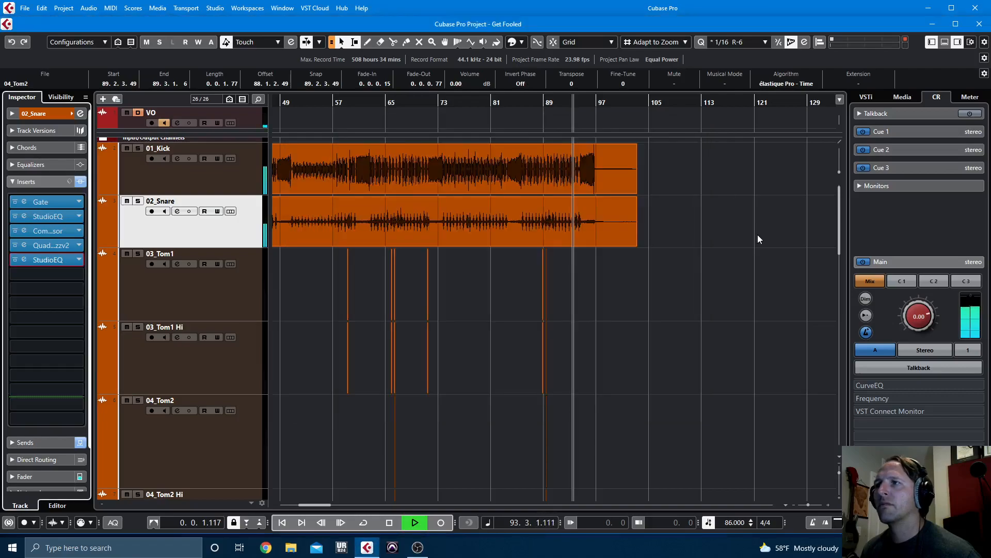
key(space)
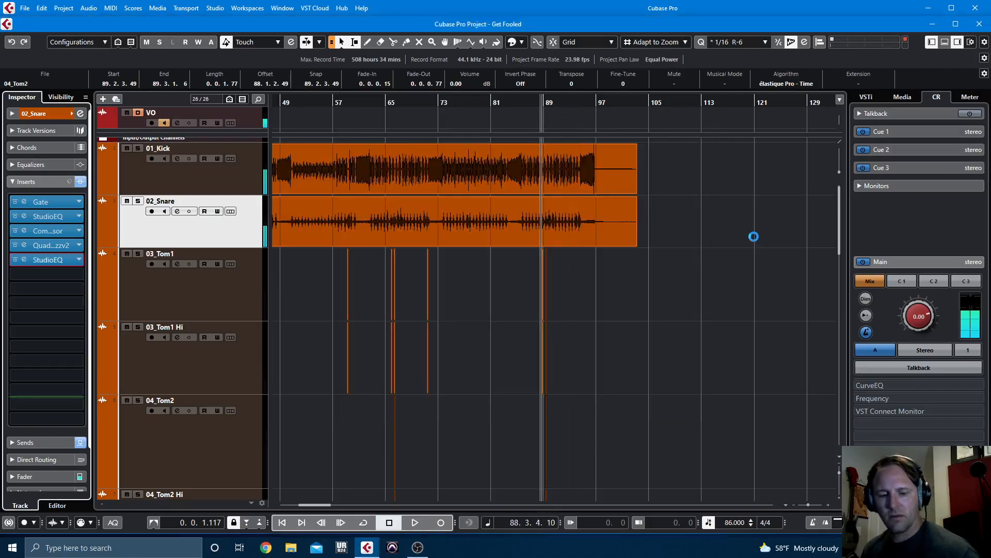
Solo the MAIN GTR group and listen to it from the start of the song.
key(Home)
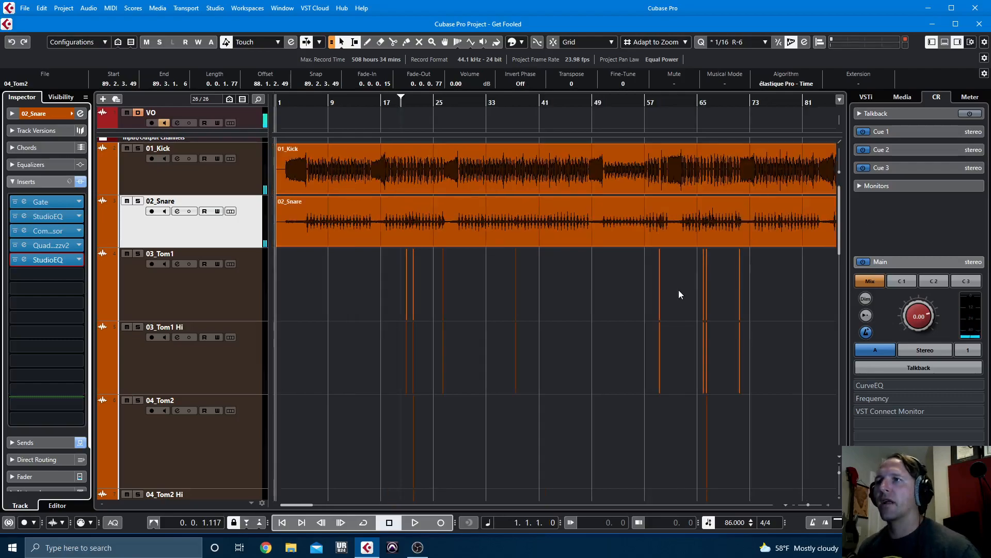
scroll(680, 289, down, 10)
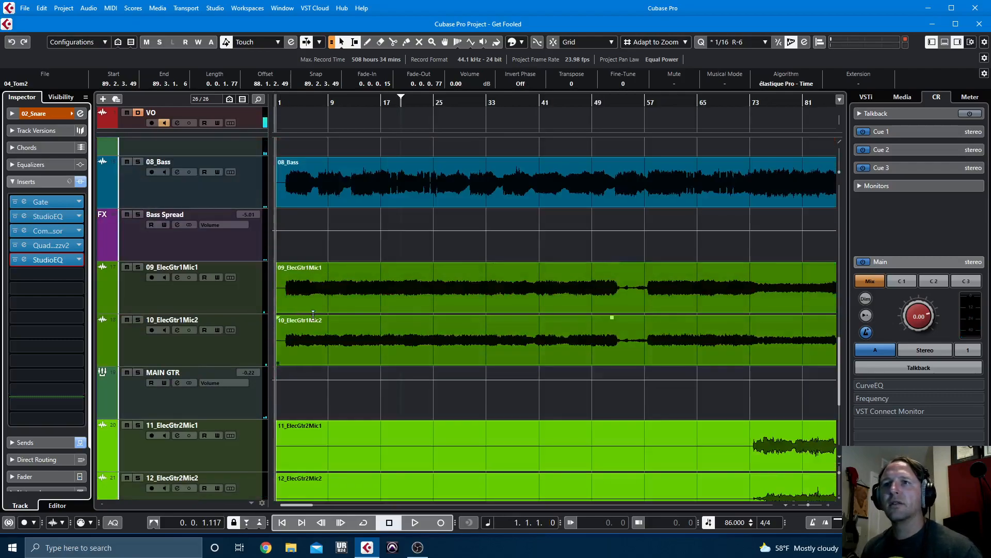
click(240, 401)
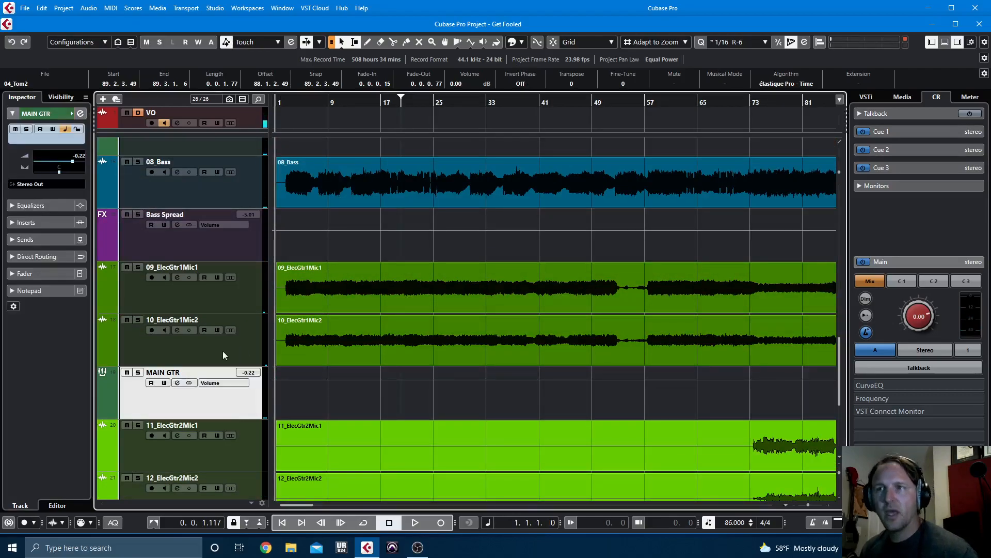
click(138, 372)
key(space)
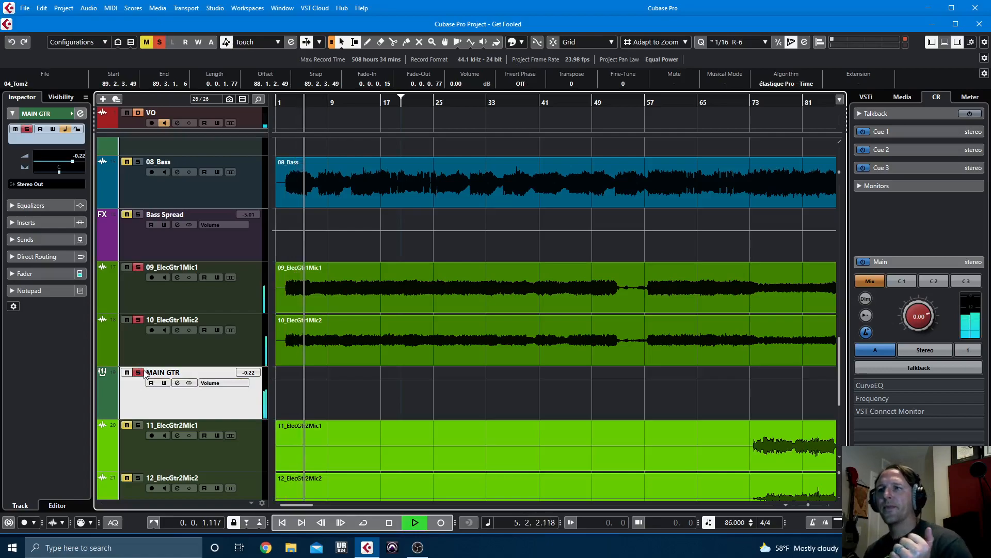
key(space)
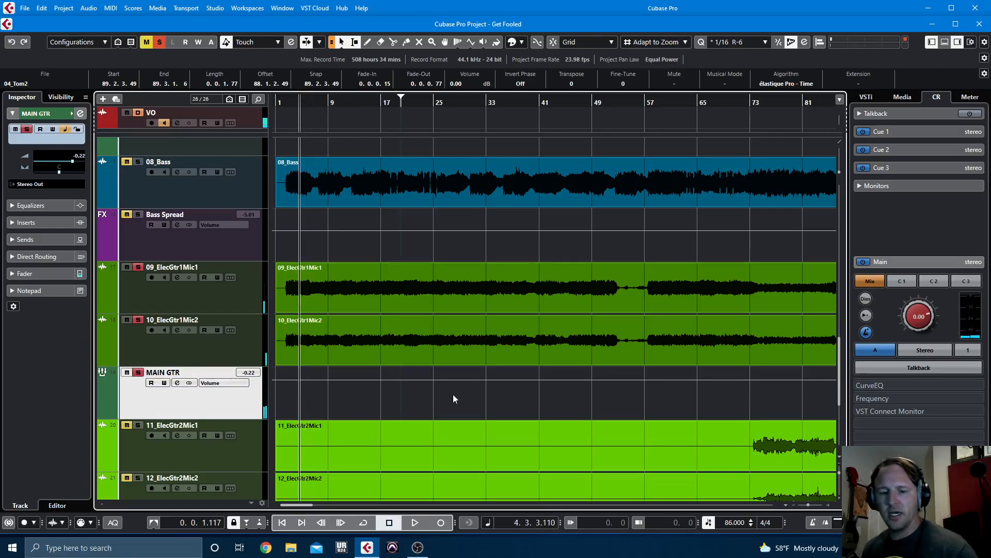
Compare 09_ElecGtr1Mic1 and 10_ElecGtr1Mic2 in the mixer, each soloed and panned to centre, restoring their hard pans and clearing the solo.
key(F3)
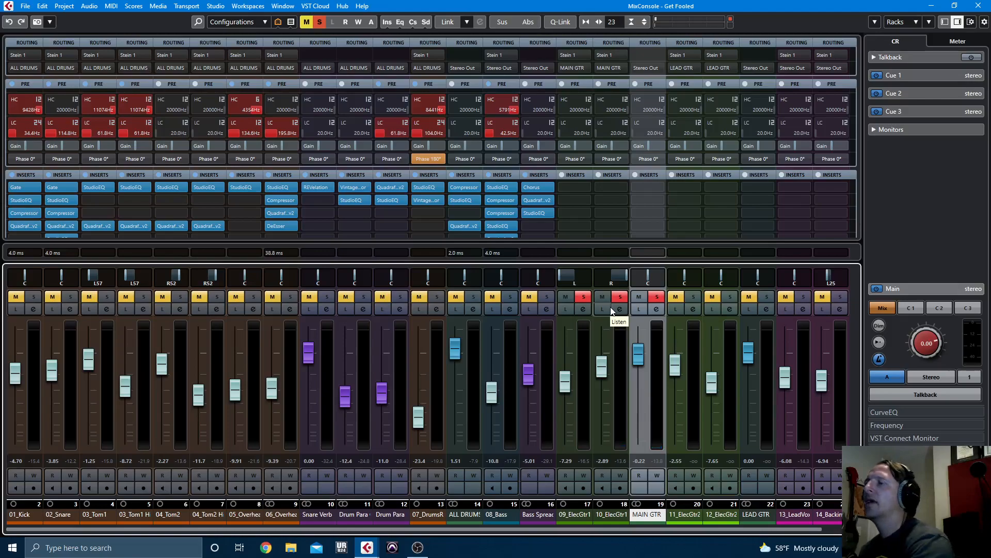
ctrl+click(583, 296)
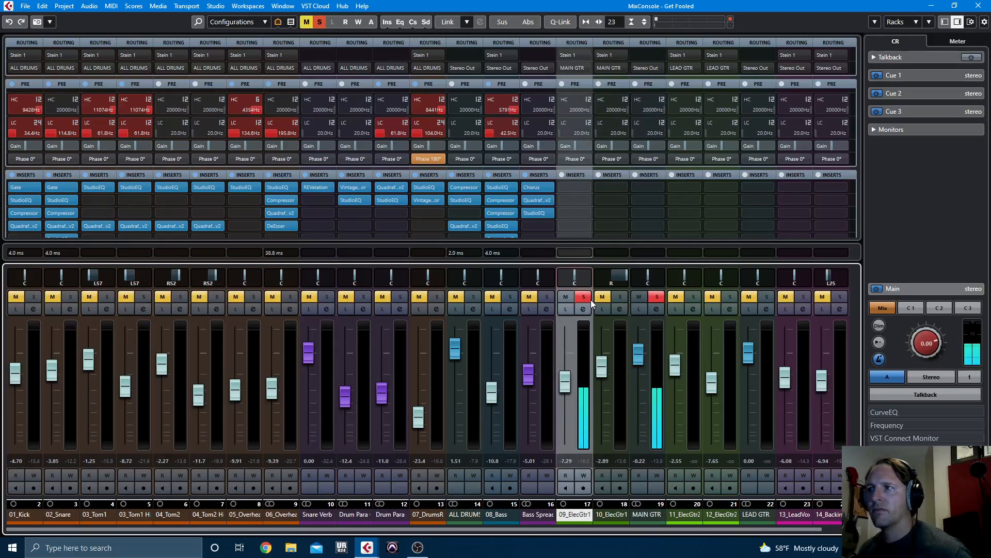
click(620, 296)
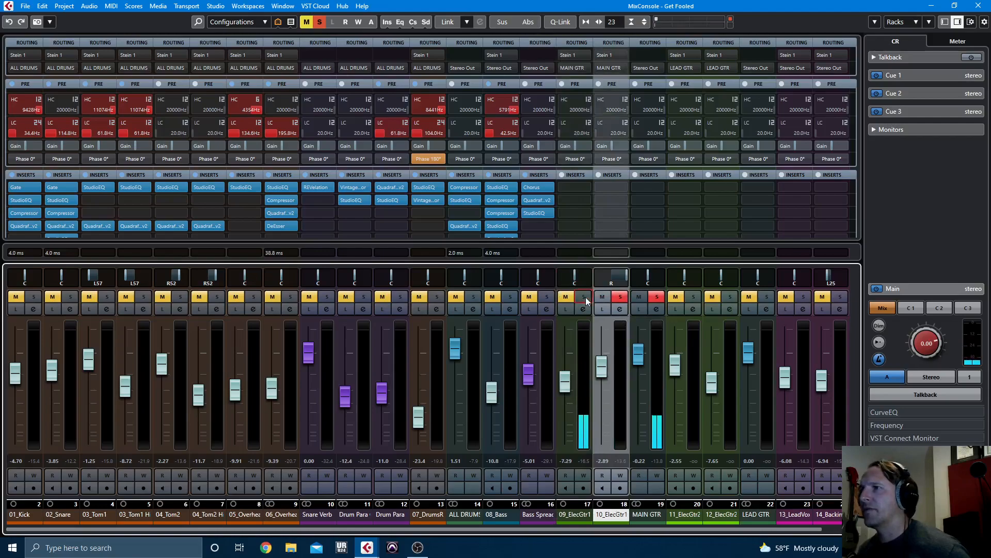
ctrl+click(619, 279)
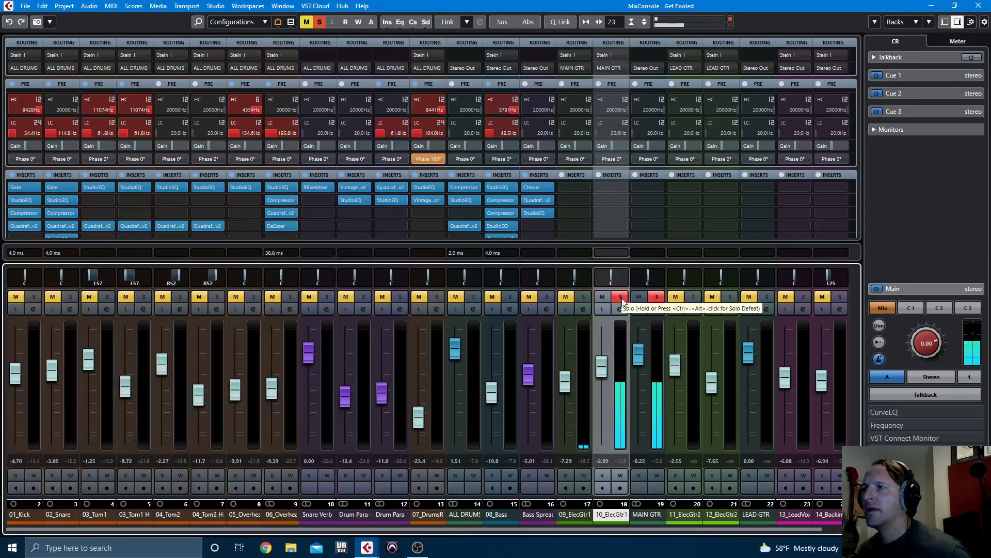
click(619, 297)
drag(611, 278, 627, 279)
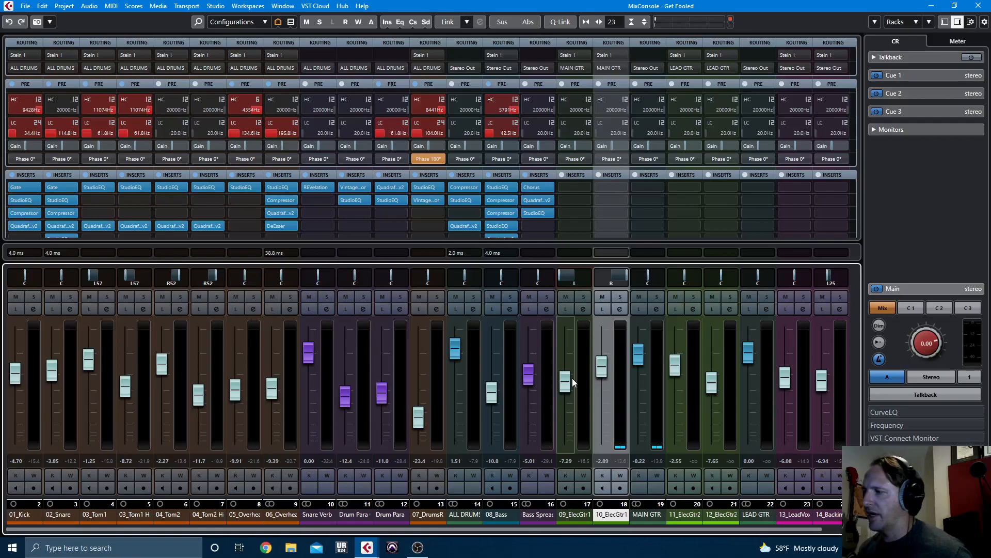
Solo MAIN GTR during playback and enable a low-cut filter with a 24 dB/Oct slope on 09_ElecGtr1Mic1.
key(space)
click(657, 297)
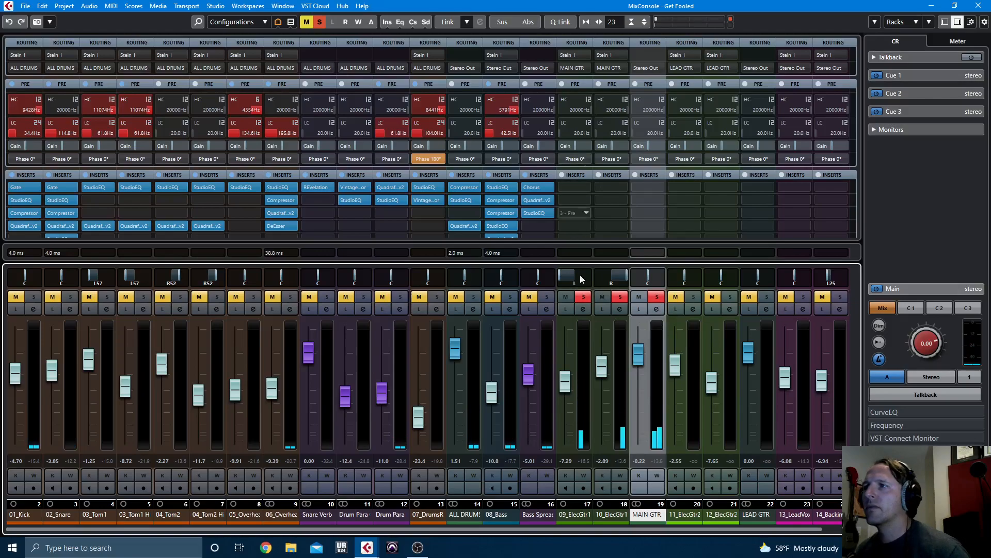
click(583, 309)
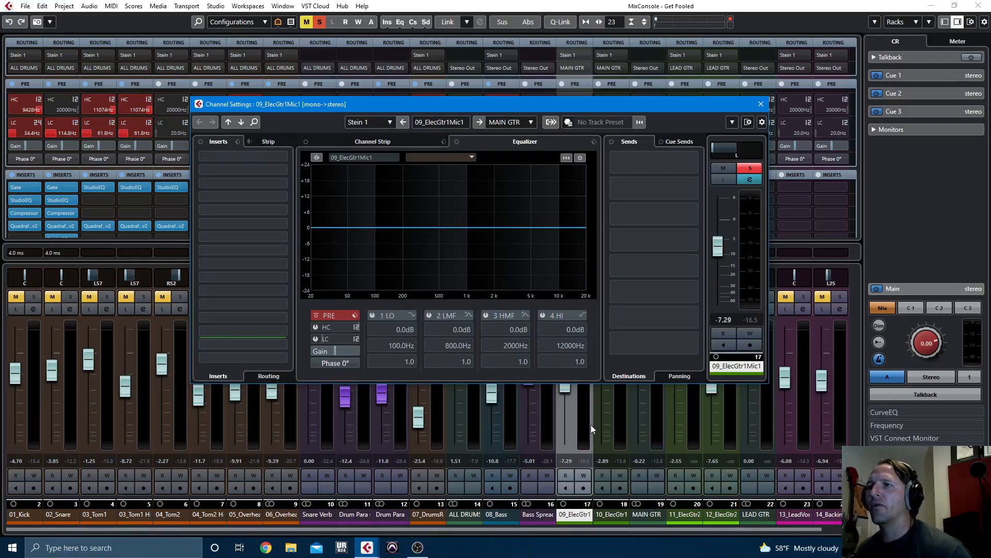
click(316, 339)
drag(328, 339, 351, 339)
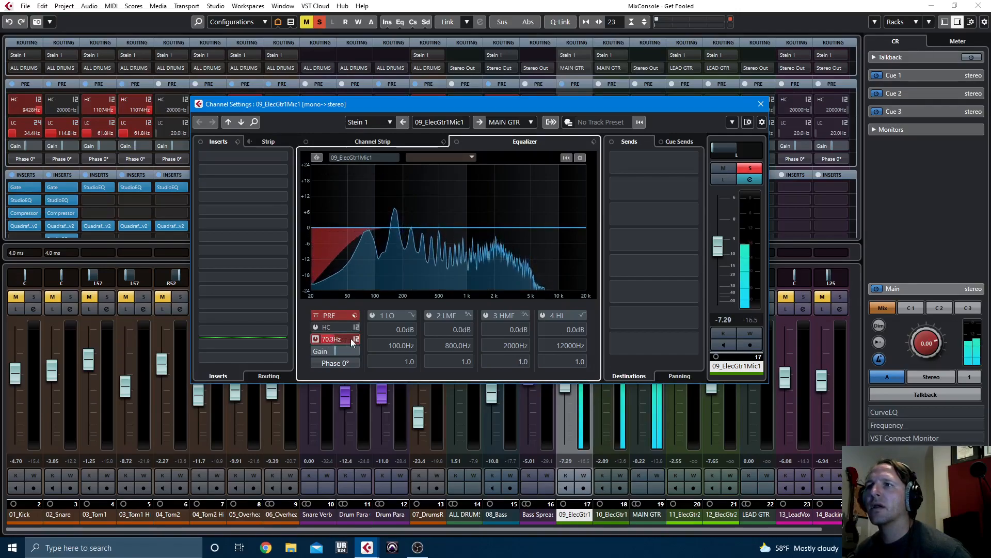
click(354, 339)
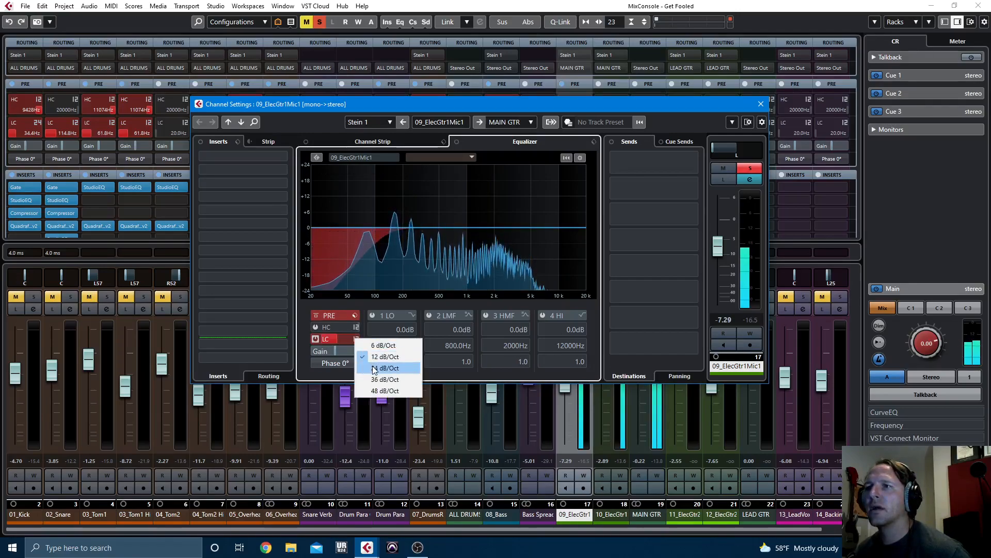
click(374, 368)
drag(337, 339, 334, 339)
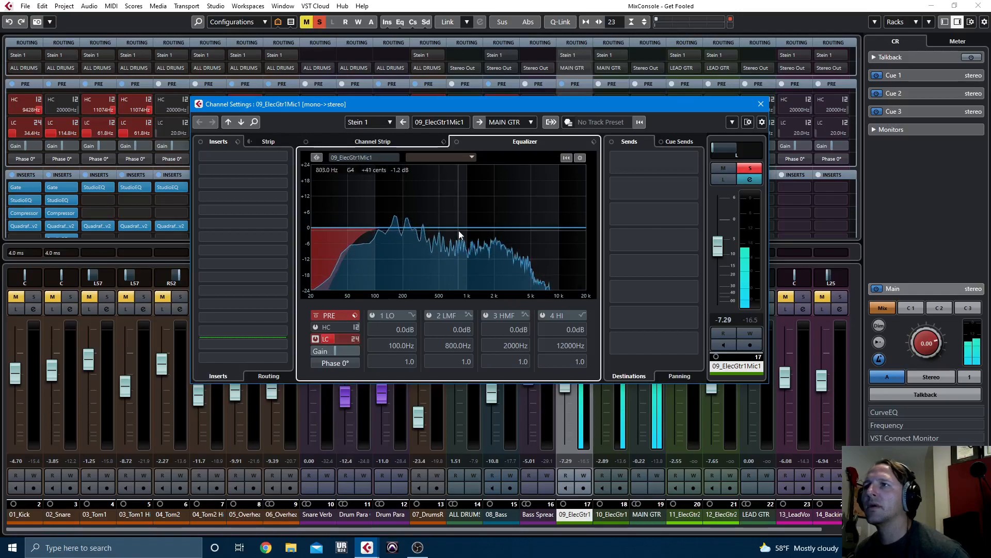
Add a StudioEQ to the first insert slot of 09_ElecGtr1Mic1 and turn on its spectrum display.
click(249, 154)
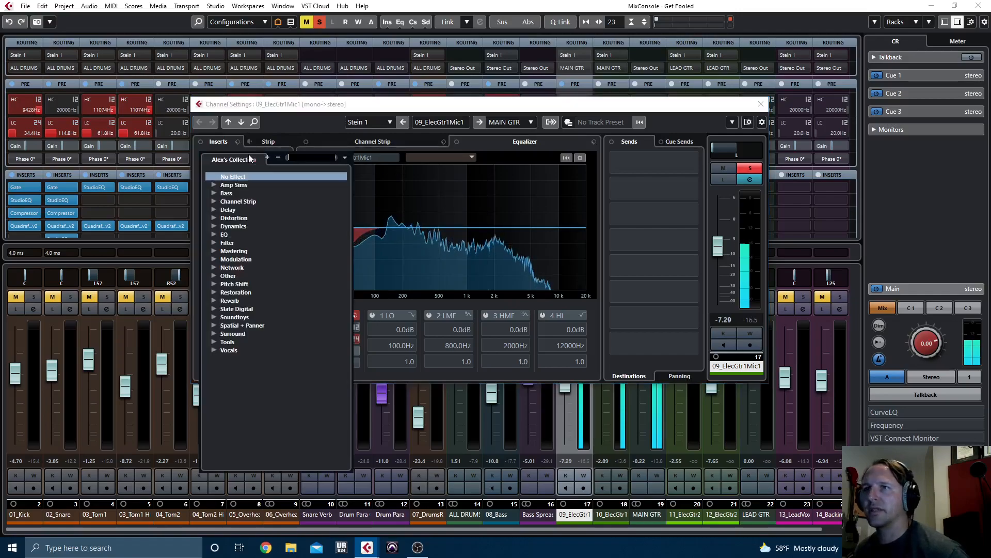
text(stud)
key(Return)
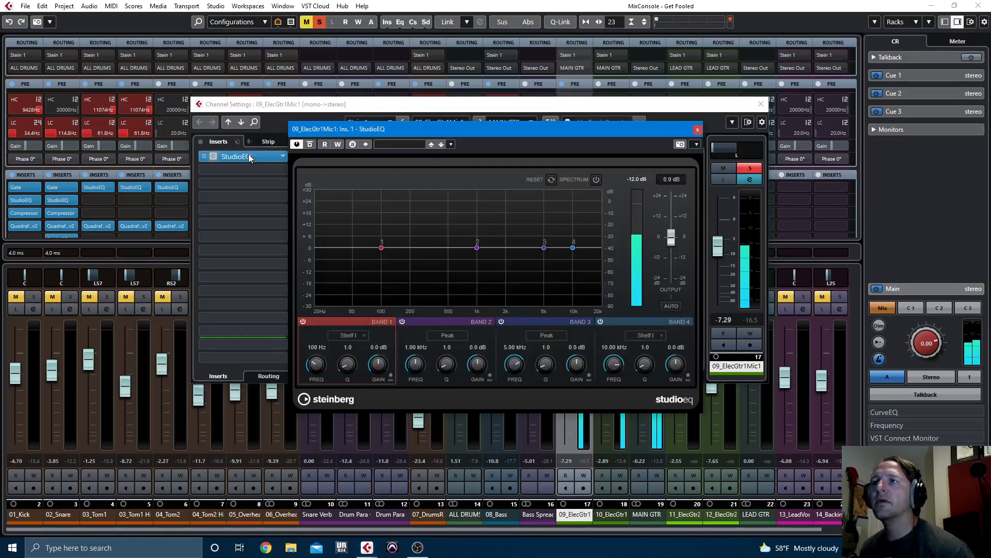
drag(532, 130, 367, 112)
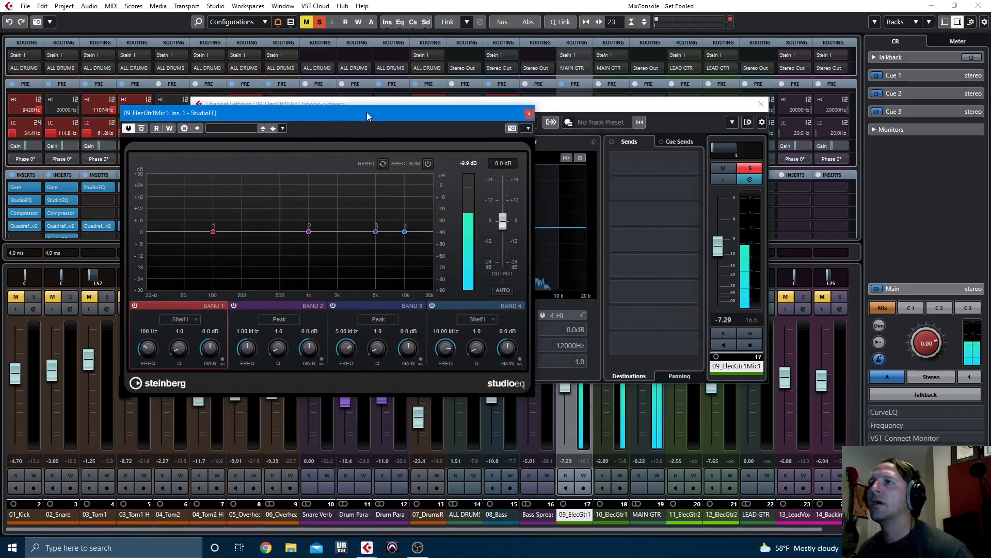
click(428, 163)
Set the StudioEQ on 09_ElecGtr1Mic1 to +6.7 dB at 1.03 kHz, +9.9 dB shelf at 3.43 kHz and -4.0 dB at 255 Hz.
drag(376, 232, 310, 219)
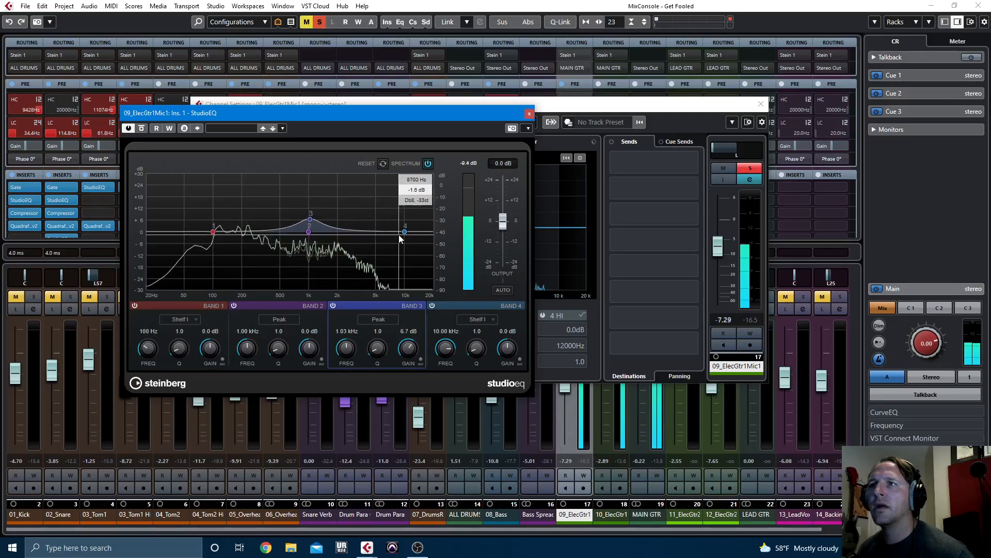
drag(404, 231, 361, 213)
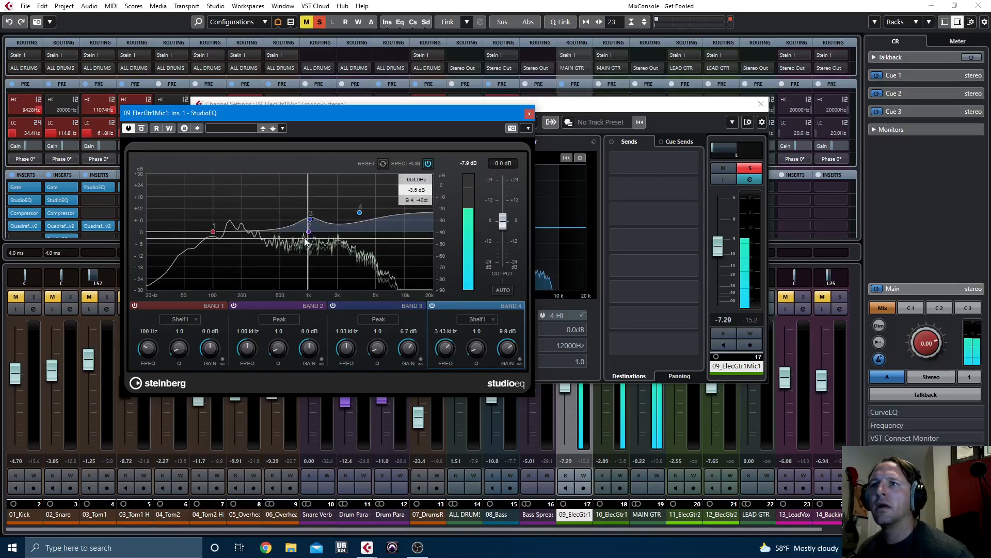
drag(308, 231, 253, 243)
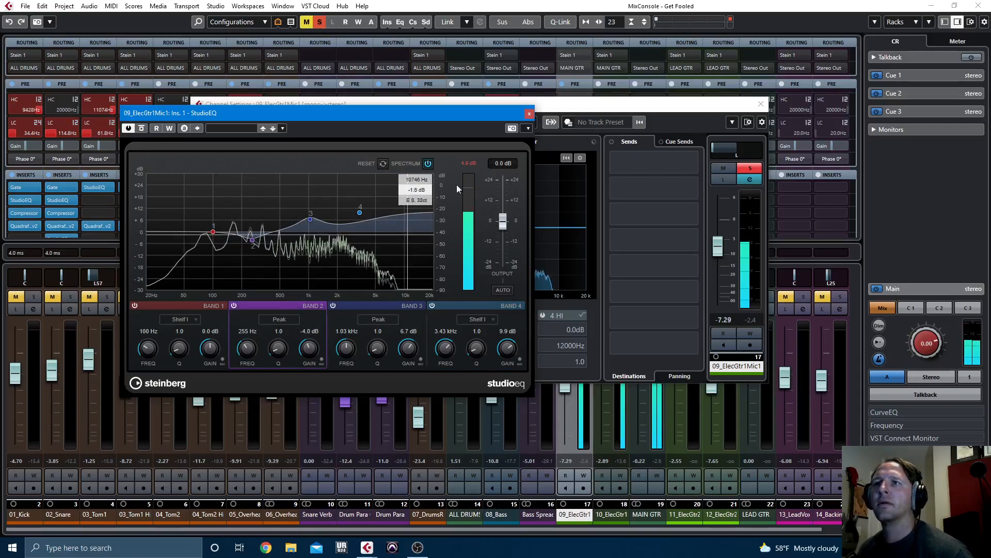
click(529, 113)
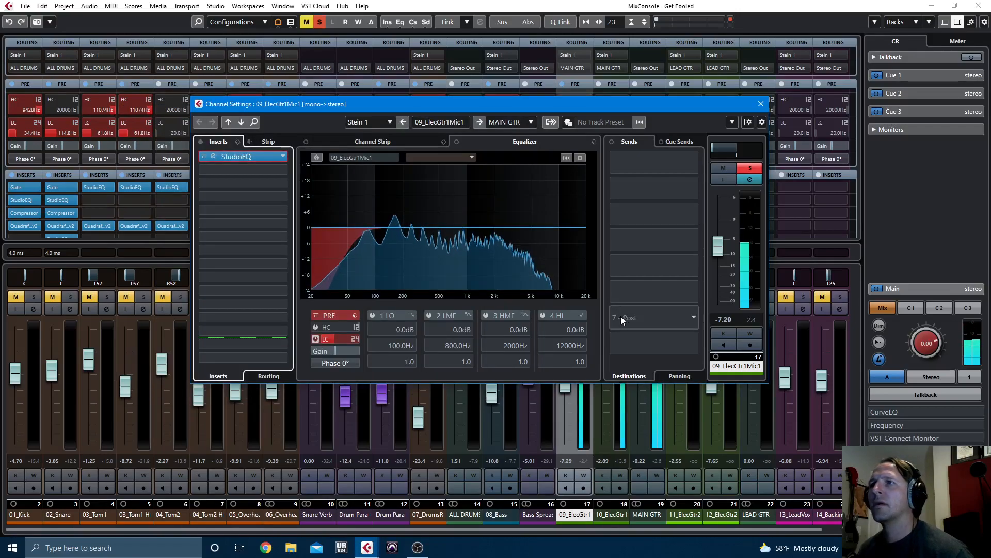
Add a Compressor to the second insert of 09_ElecGtr1Mic1 with 10 ms attack and 1.0 dB make-up, and compare it bypassed.
click(222, 168)
text(c)
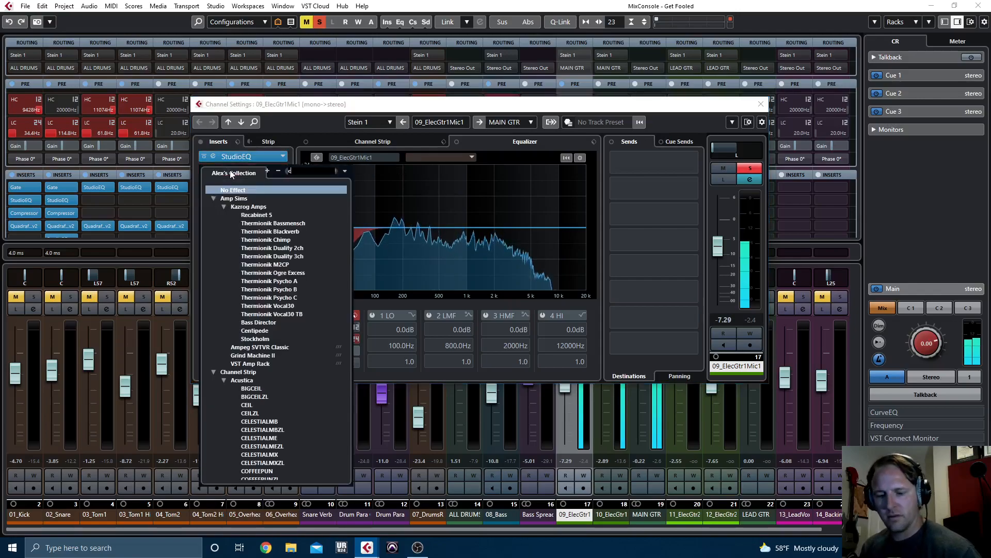
text(om)
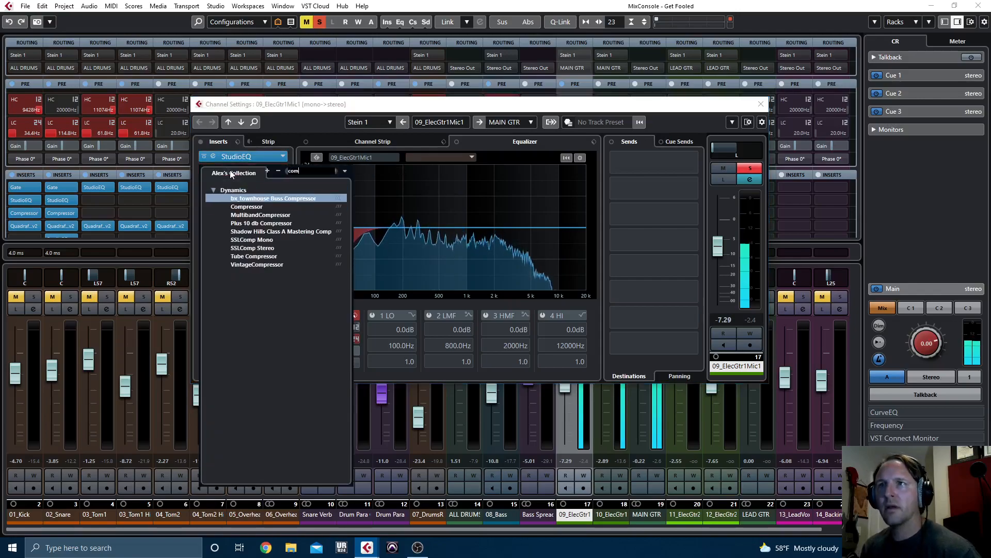
click(252, 208)
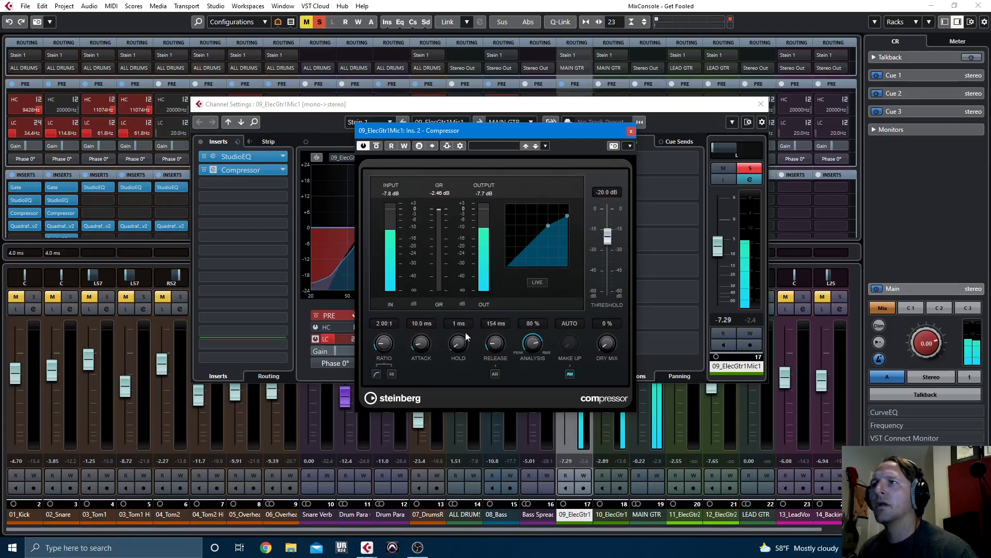
click(378, 146)
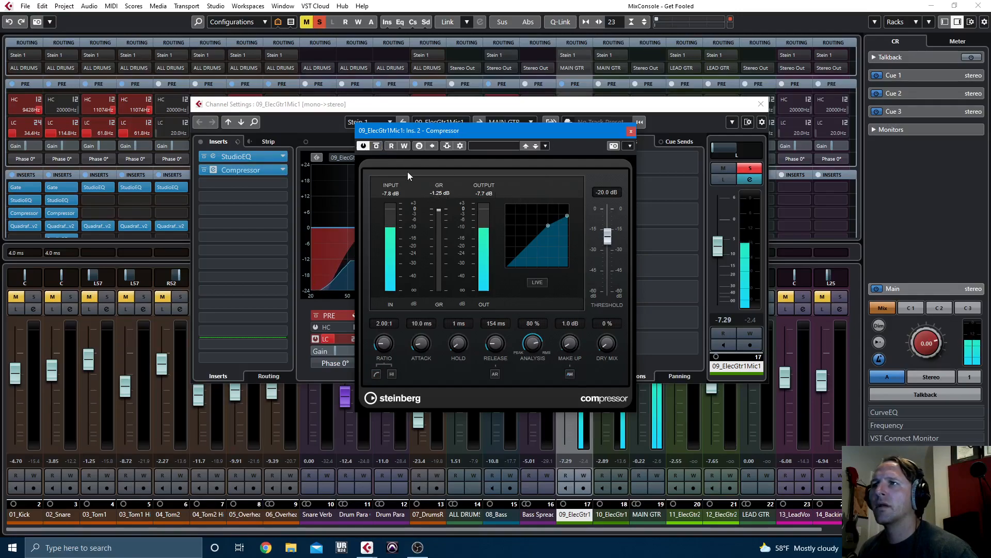
click(378, 146)
click(631, 131)
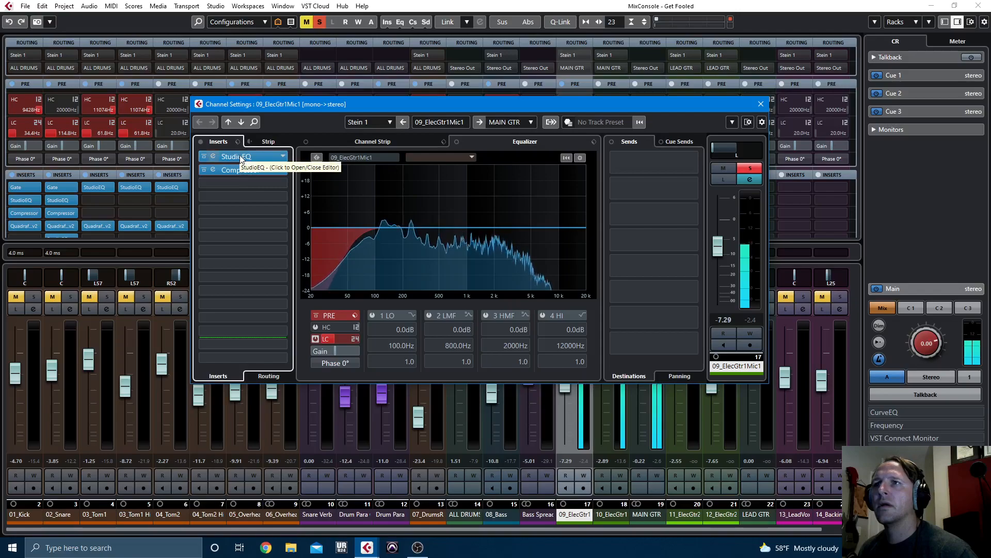
Add a second StudioEQ to the third insert slot of 09_ElecGtr1Mic1 and turn on its spectrum display.
click(240, 182)
text(stud)
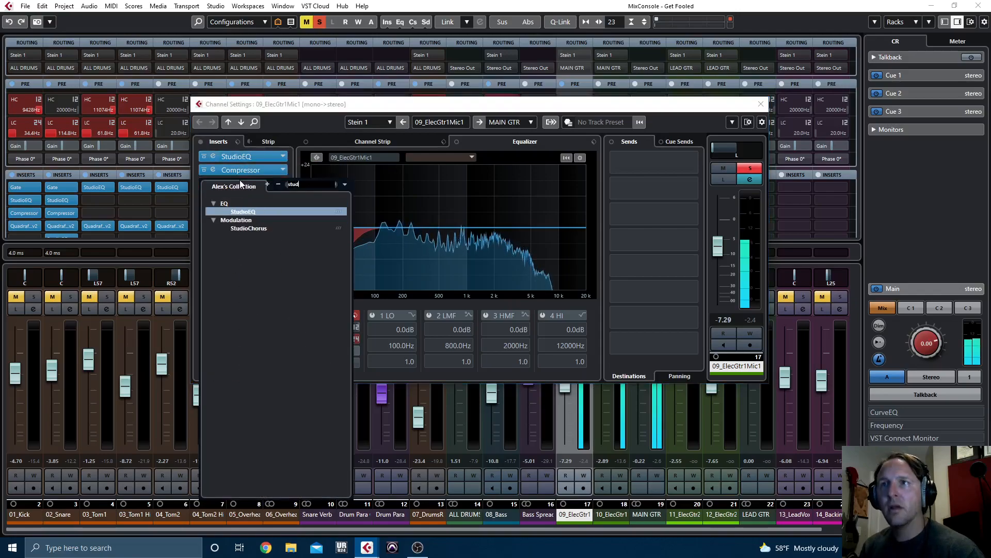
key(Return)
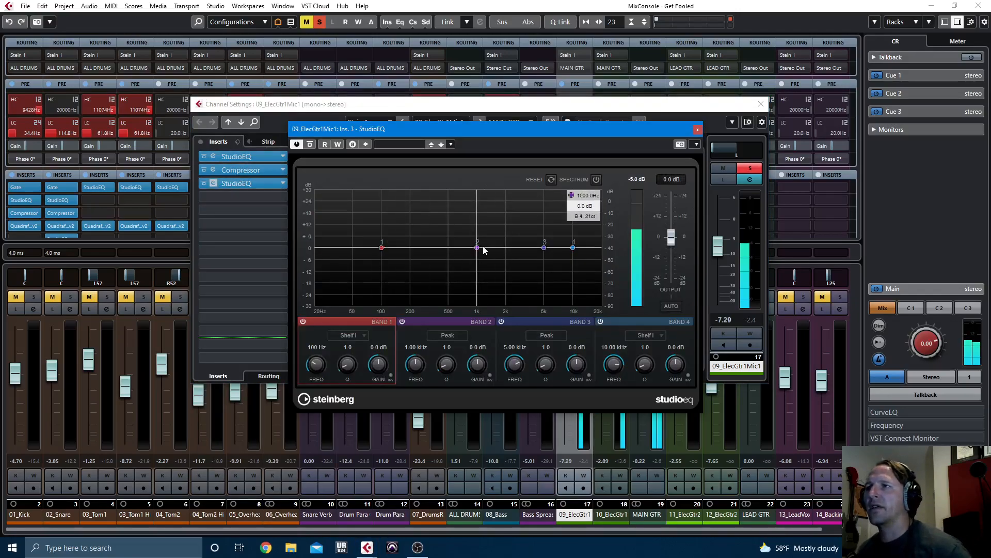
click(596, 179)
Set the second StudioEQ to -1.9 dB at 148 Hz, -2.1 dB at 2.08 kHz and +3.8 dB shelf at 6.54 kHz, and compare all inserts bypassed.
drag(477, 248, 399, 253)
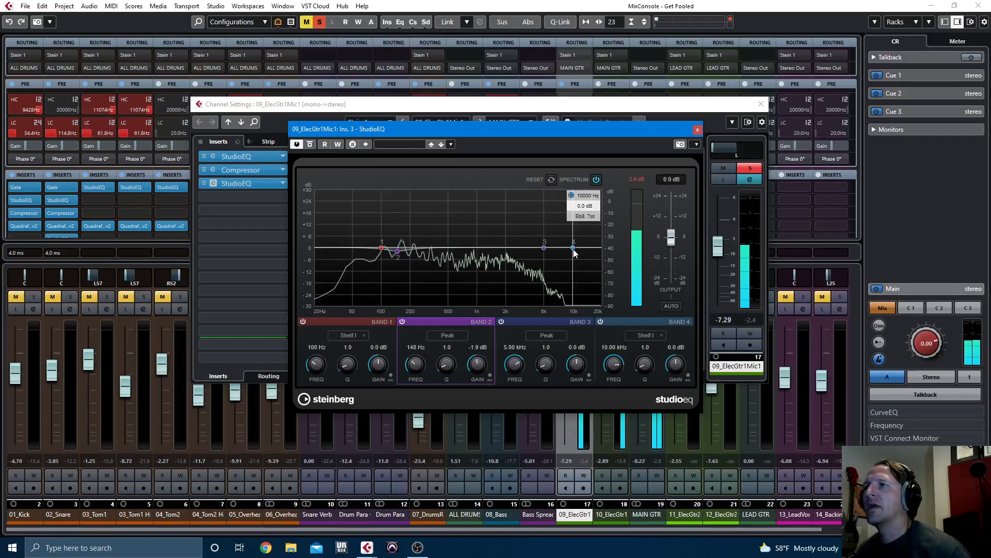
drag(573, 249, 508, 252)
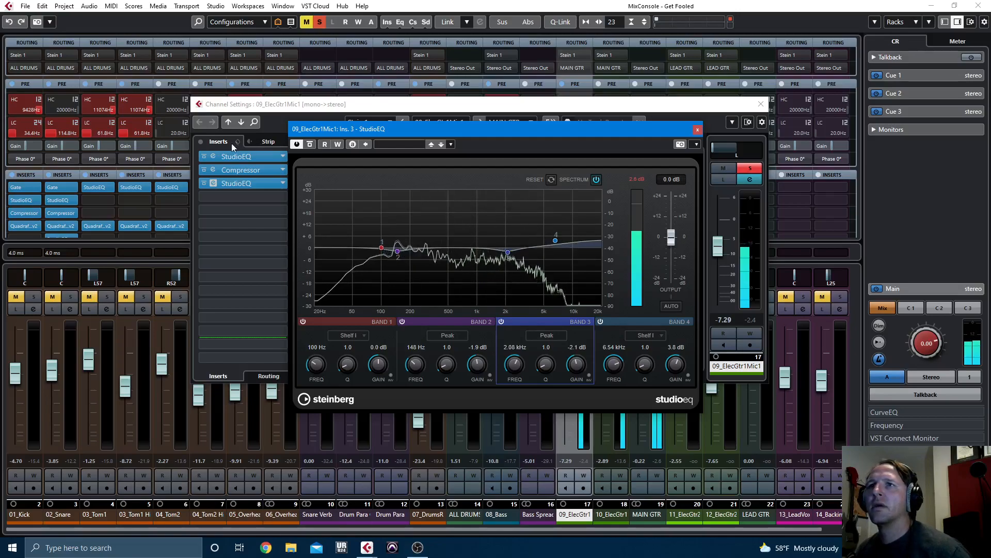
click(200, 142)
click(200, 142)
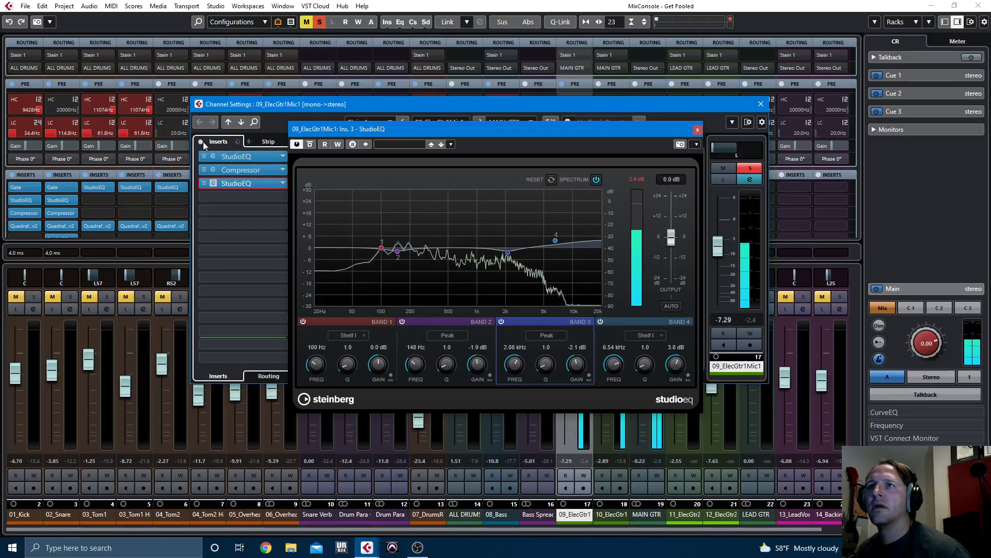
click(697, 129)
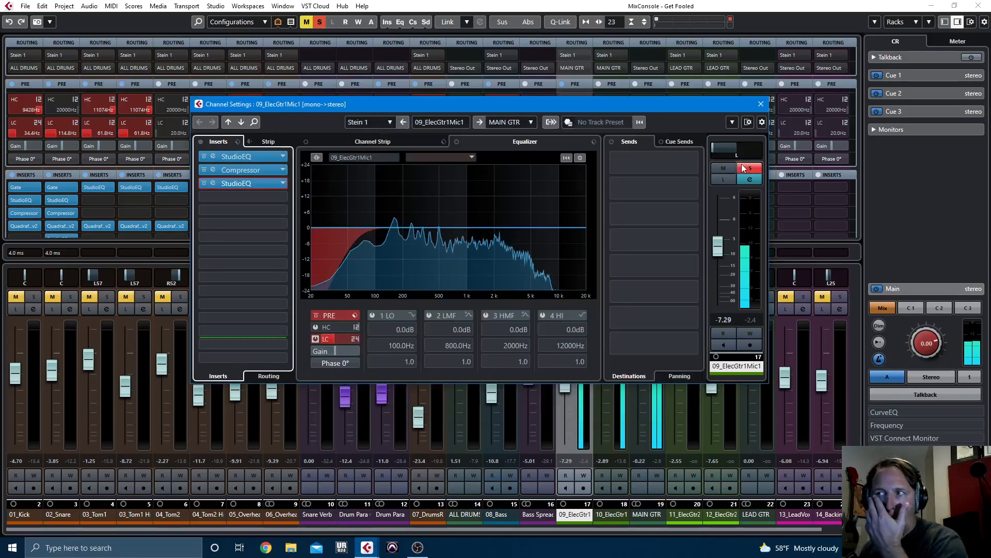
Audition 09_ElecGtr1Mic1 panned to centre, first soloed and with the full mix while 10_ElecGtr1Mic2 is muted.
click(750, 179)
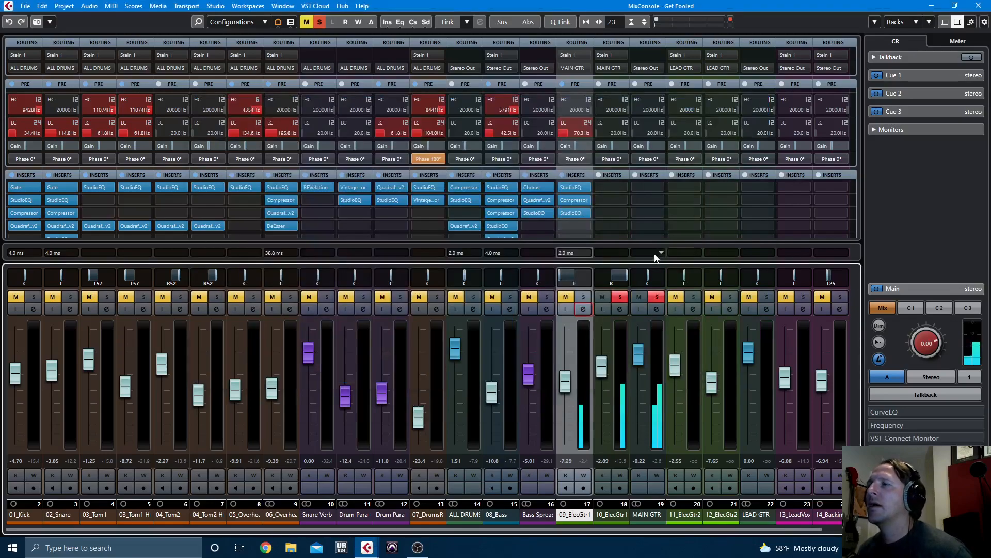
click(621, 297)
click(583, 297)
ctrl+click(576, 279)
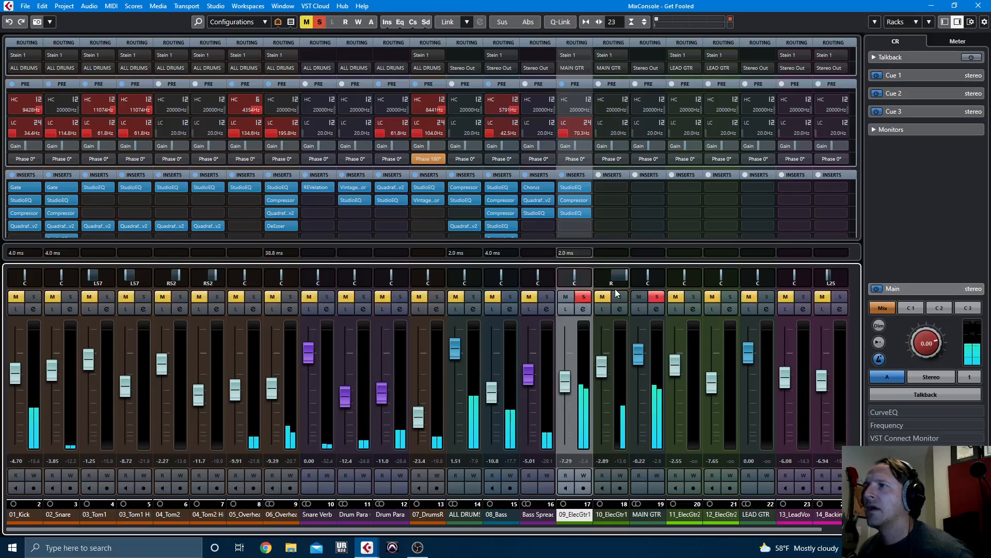
click(654, 297)
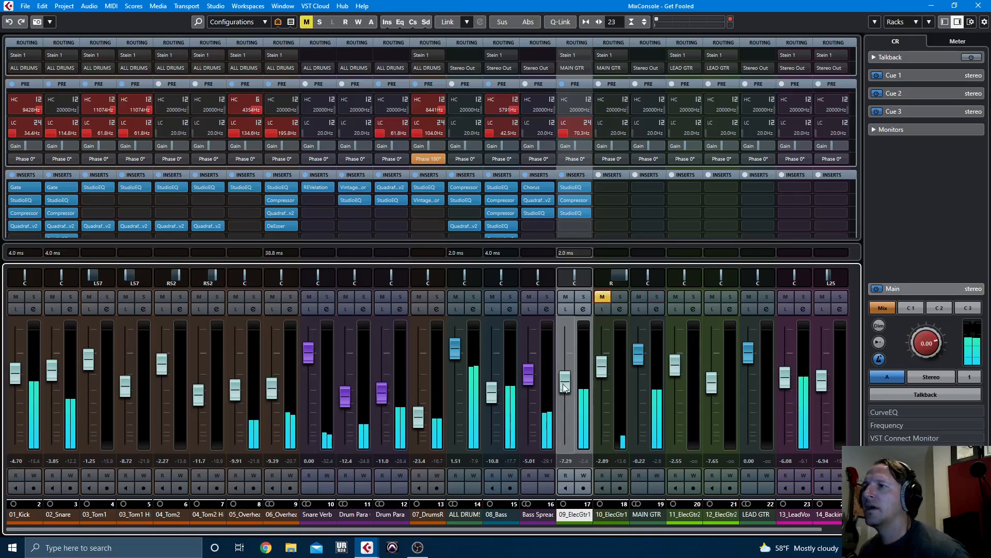
Raise the 09_ElecGtr1Mic1 fader to -6.98 dB, compare its inserts bypassed in the full mix, and restore its hard left pan.
drag(564, 388, 567, 387)
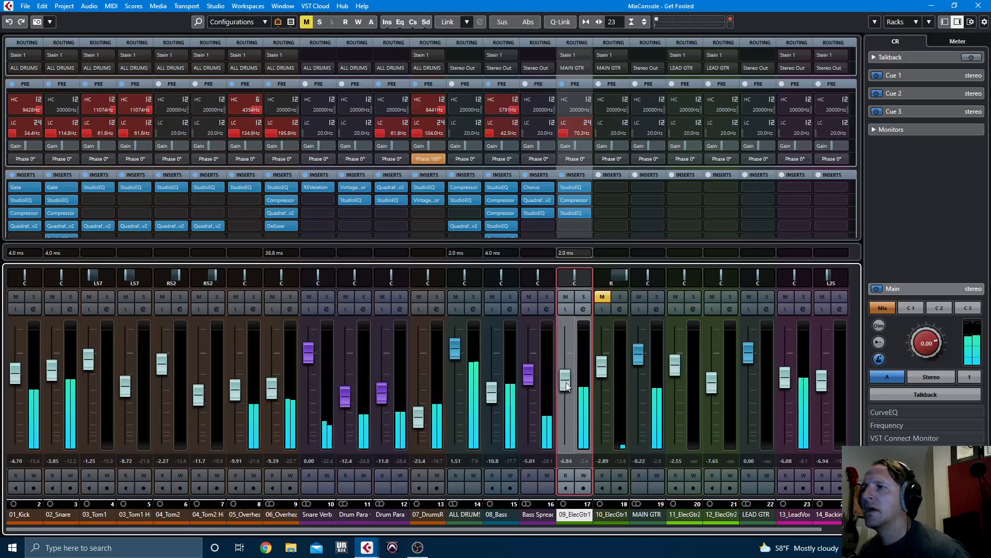
click(562, 175)
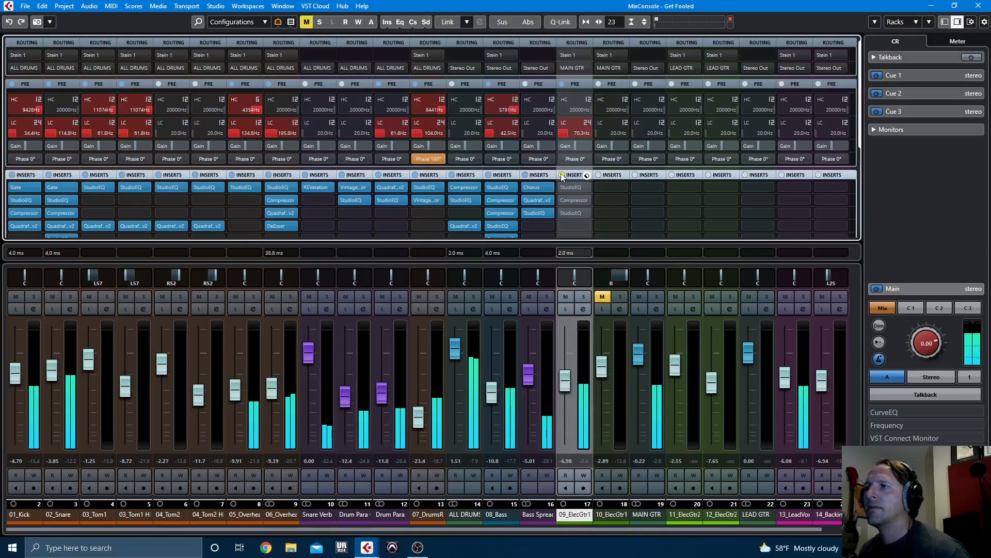
drag(576, 275, 554, 276)
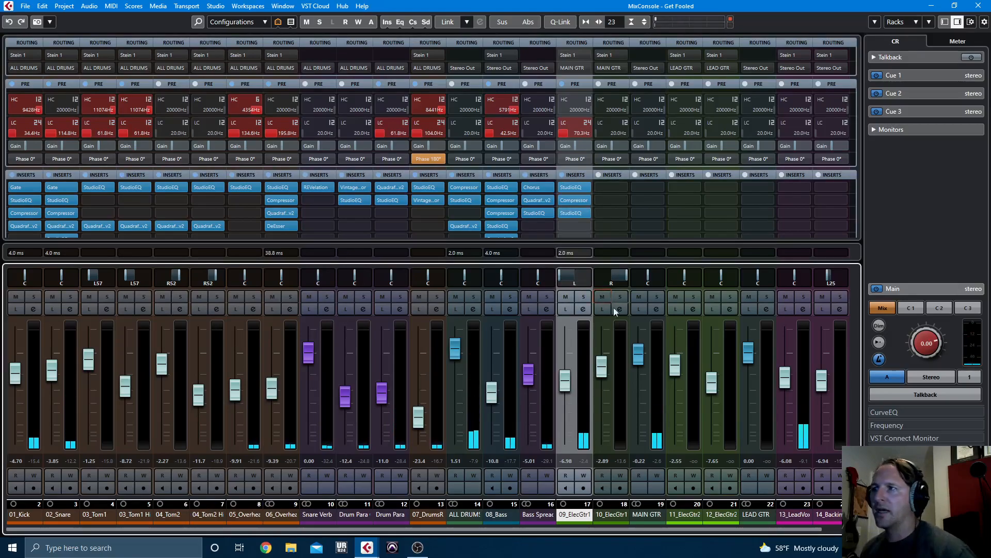
Solo 10_ElecGtr1Mic2 and enable its low-cut filter at 118.4 Hz with a 24 dB/Oct slope.
click(621, 297)
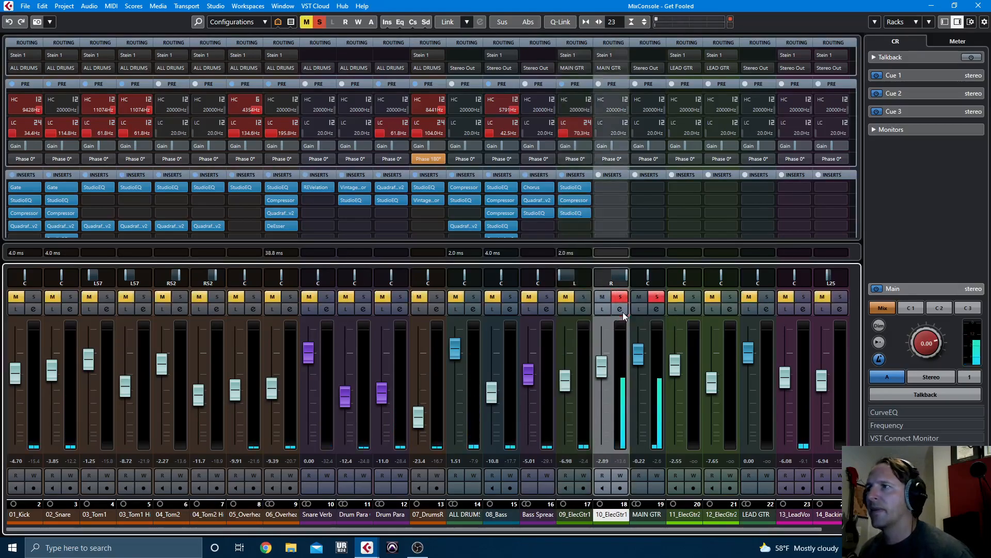
click(620, 309)
click(315, 339)
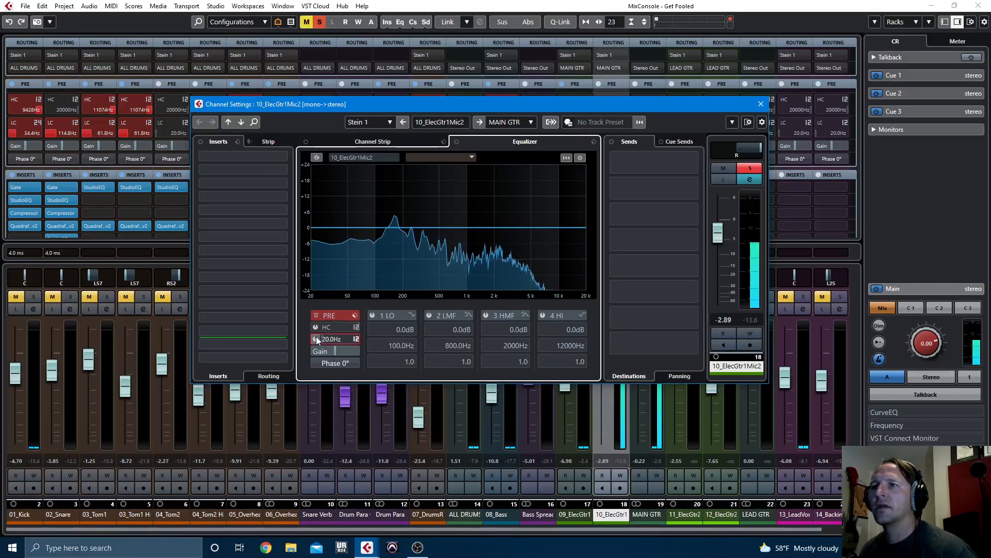
drag(332, 339, 348, 339)
click(356, 338)
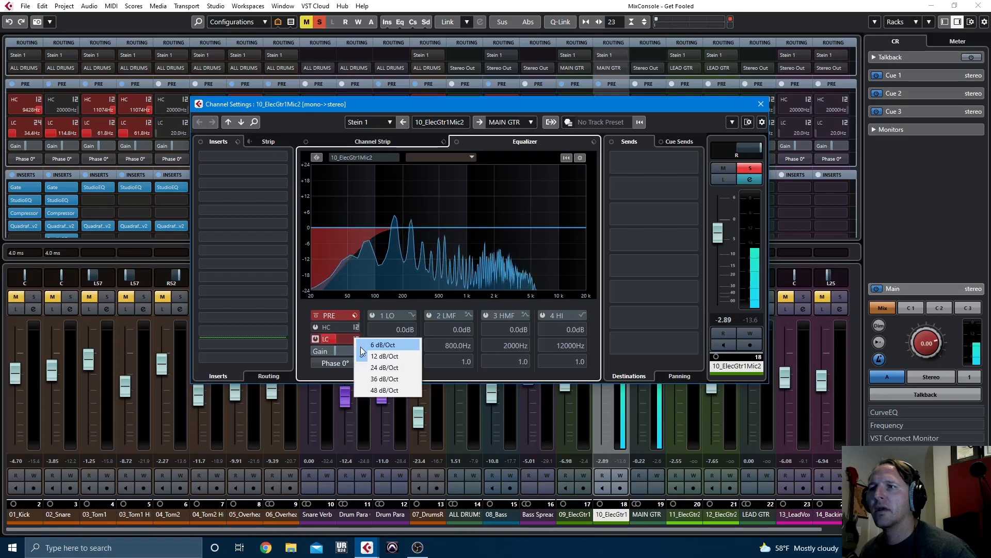
click(372, 366)
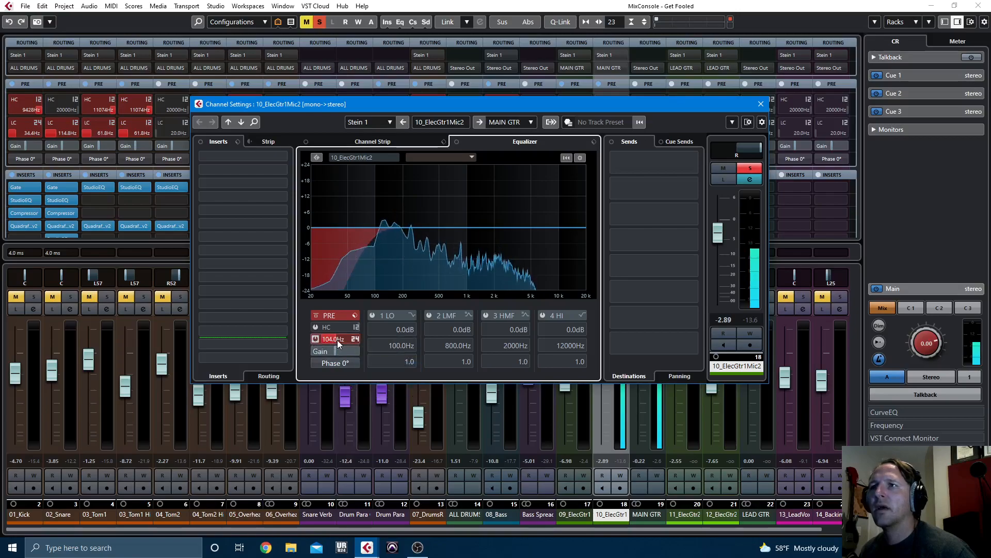
scroll(335, 340, up, 3)
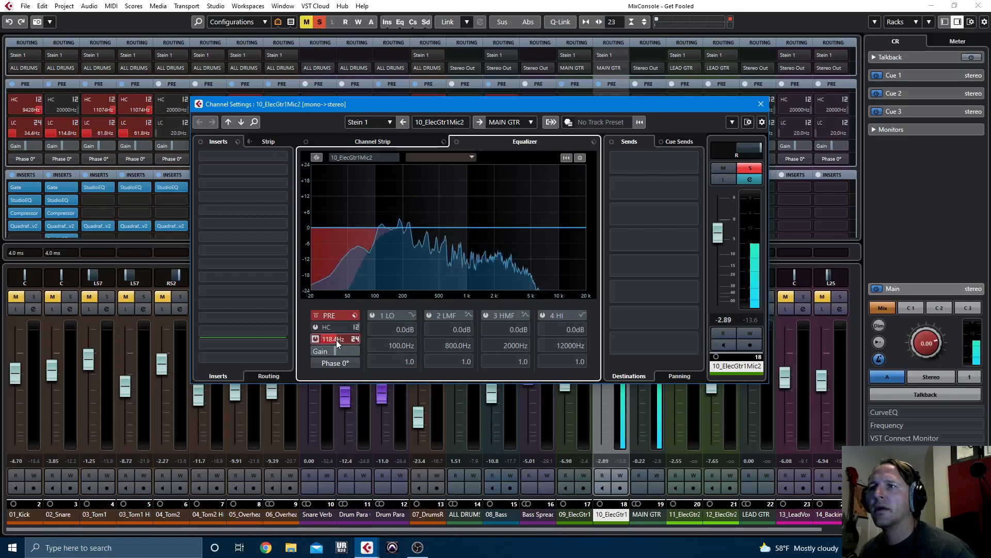
Add a StudioEQ to the first insert slot of 10_ElecGtr1Mic2 and turn on its spectrum display.
click(242, 160)
text(stud)
key(Return)
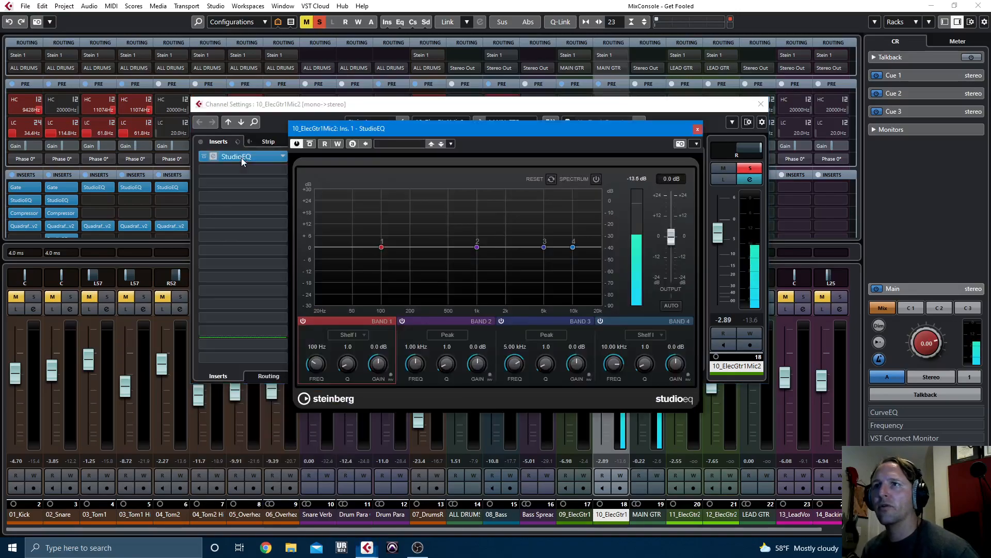
click(596, 179)
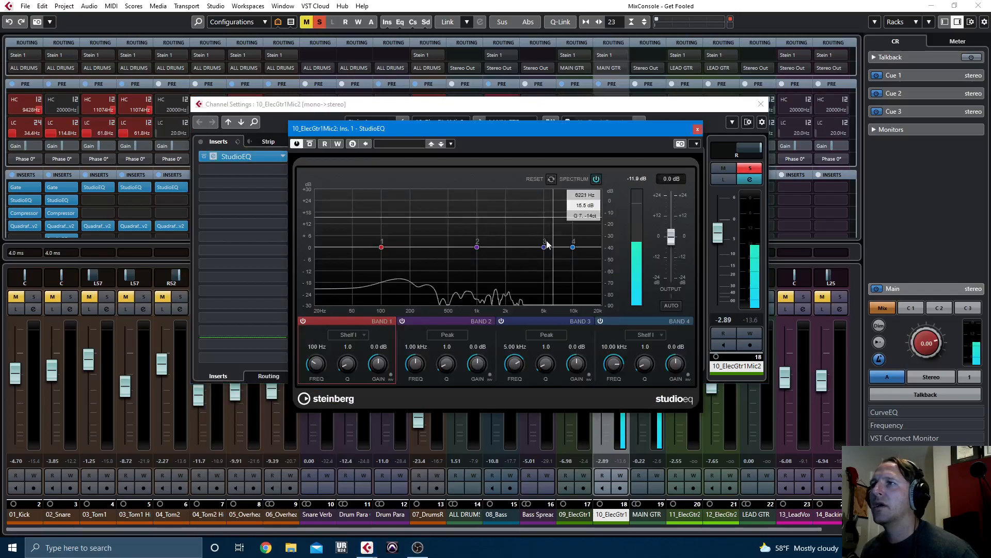
Set the StudioEQ on 10_ElecGtr1Mic2 to +12.1 dB shelf at 2.27 kHz, +3.8 dB at 1.04 kHz and -3.8 dB at 169 Hz, and compare it bypassed.
drag(573, 247, 480, 243)
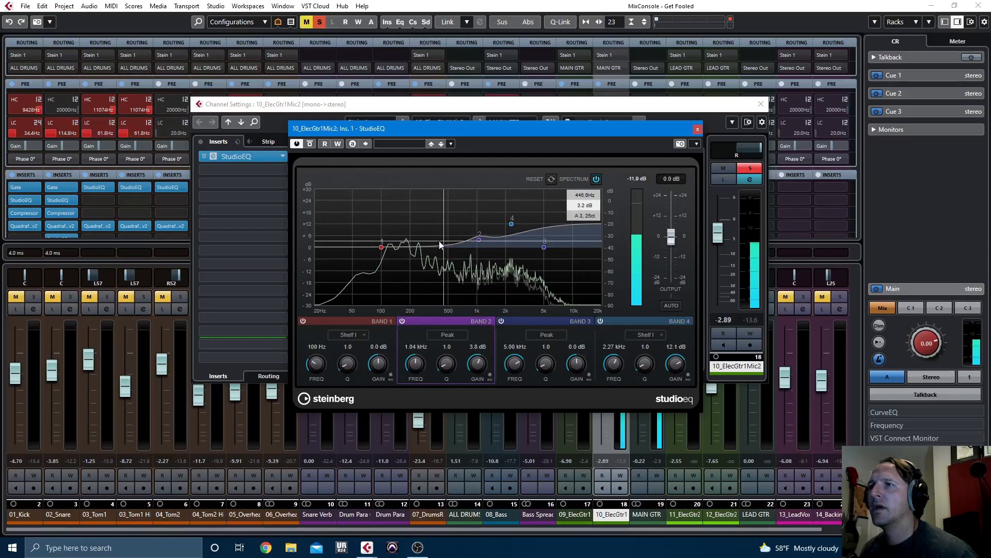
drag(544, 248, 408, 254)
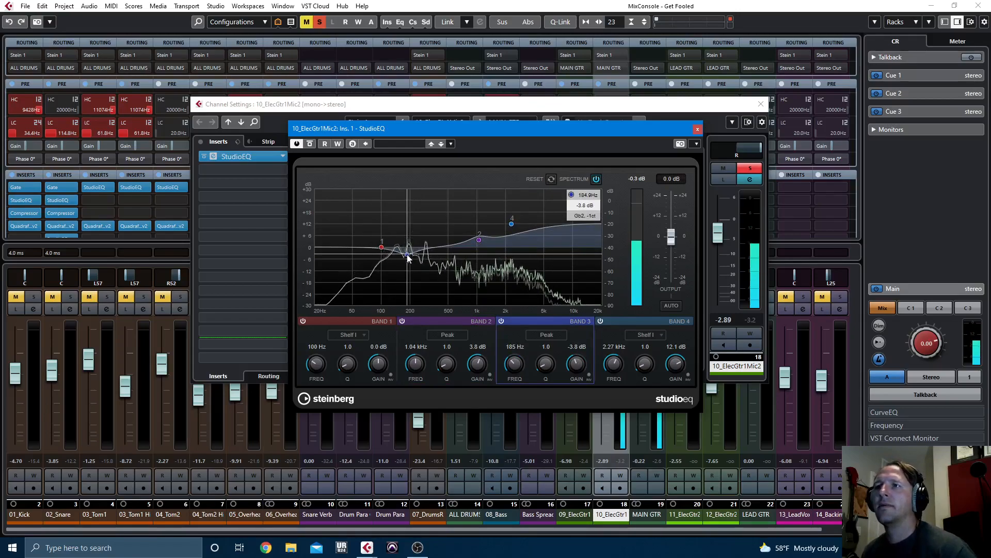
drag(407, 255, 404, 257)
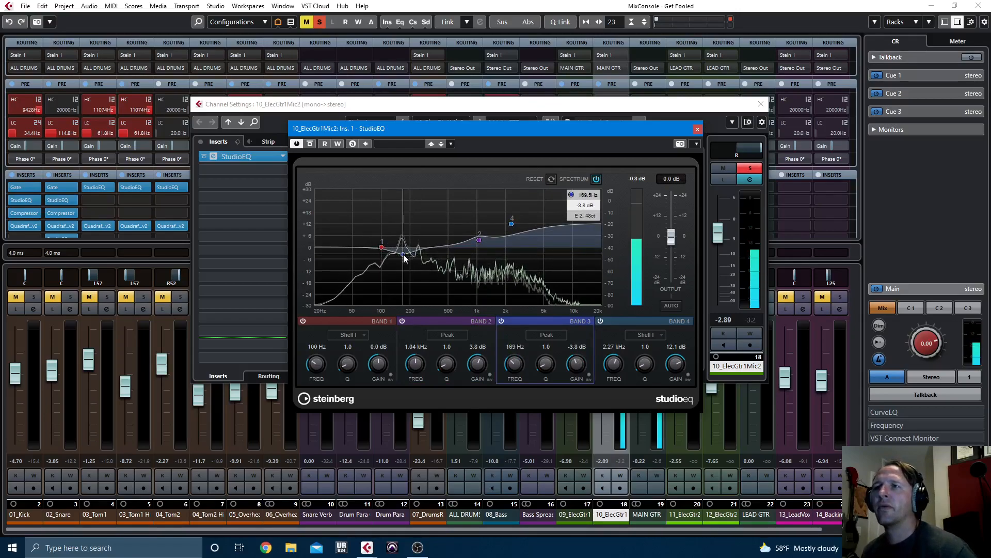
click(311, 144)
click(312, 145)
click(697, 129)
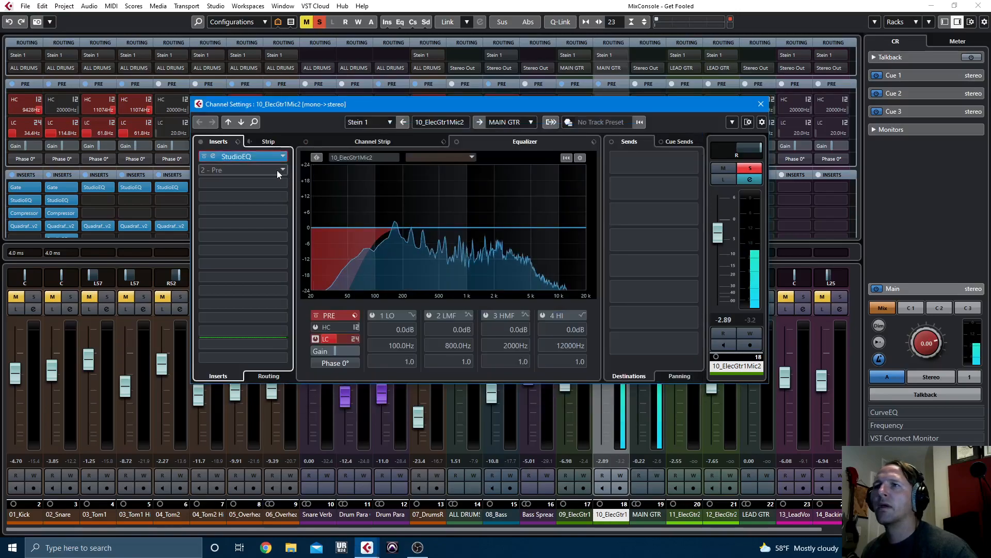
click(257, 171)
text(c)
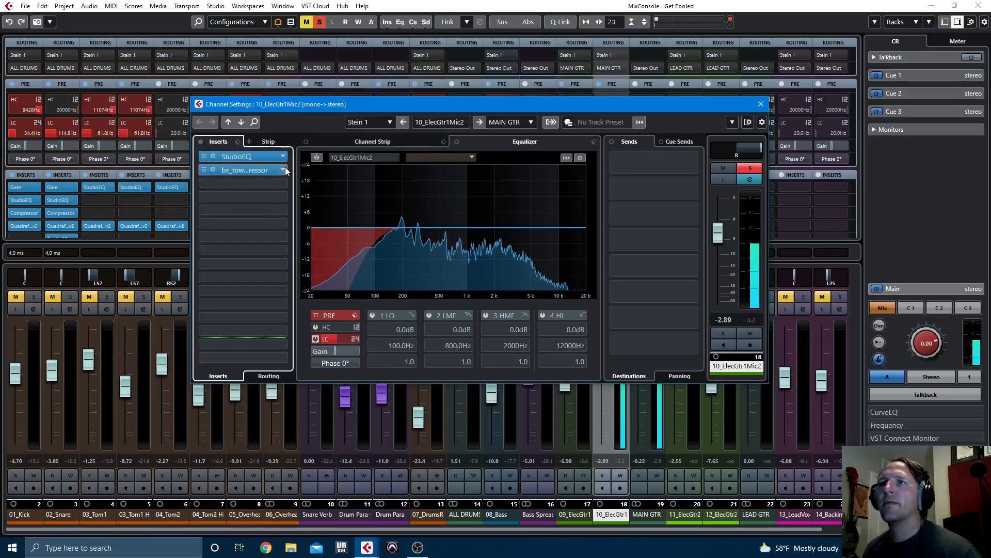
click(284, 168)
click(213, 239)
click(286, 123)
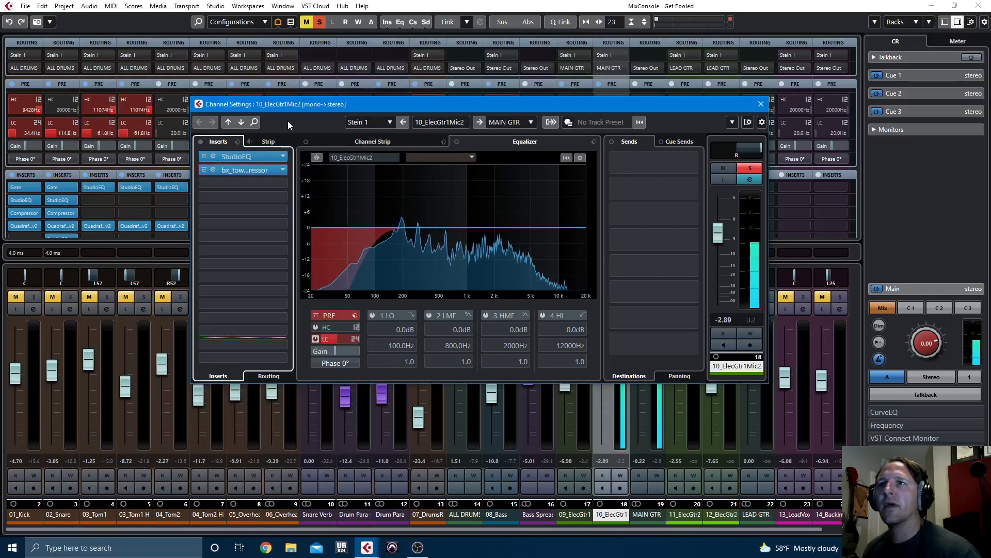
Load the Compressor in the second insert of 10_ElecGtr1Mic2 with 10 ms attack, -22.5 dB threshold and automatic make-up off.
click(282, 172)
text(com)
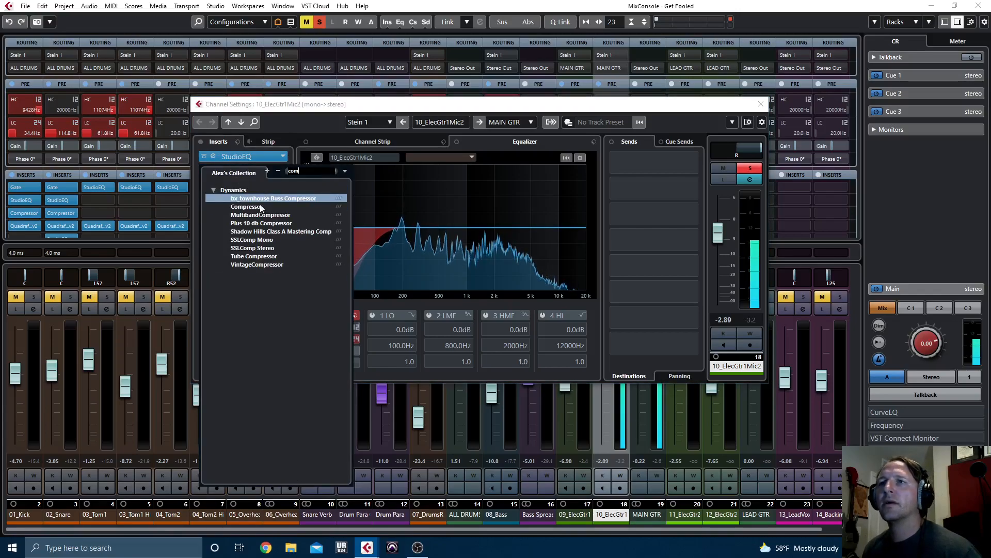
click(246, 207)
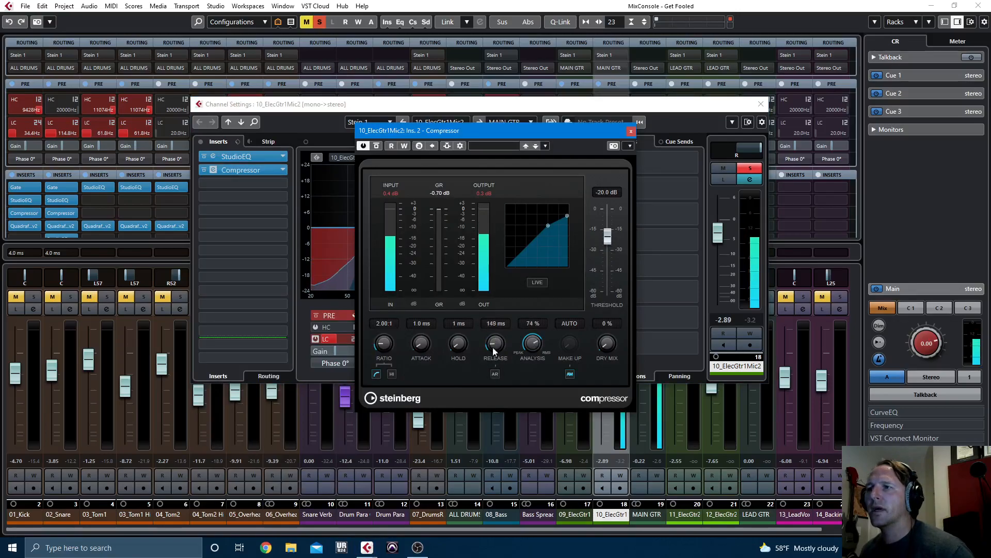
scroll(419, 344, up, 5)
click(569, 375)
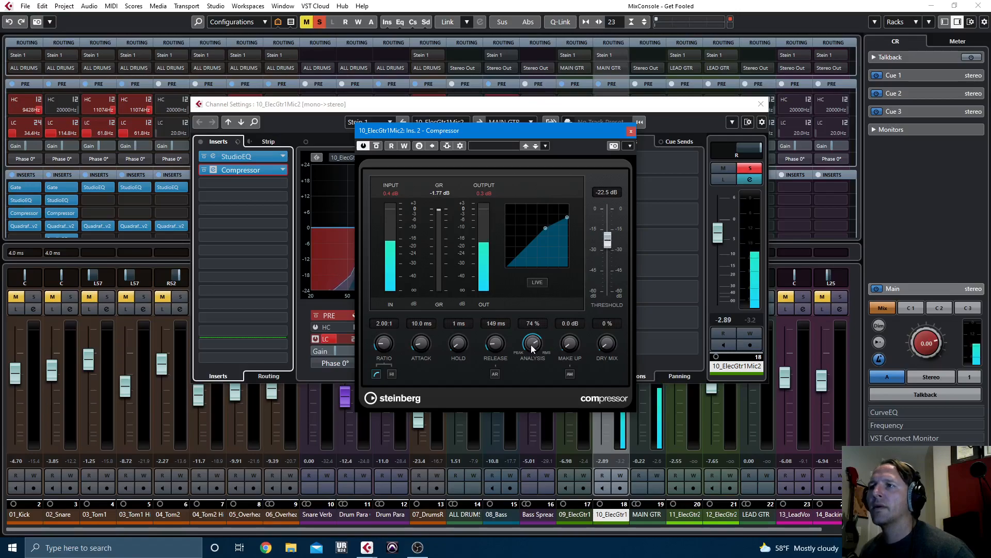
Raise the Compressor's make-up gain on 10_ElecGtr1Mic2 to 1.2 dB and compare the compressed sound with the bypassed one.
click(377, 146)
click(377, 146)
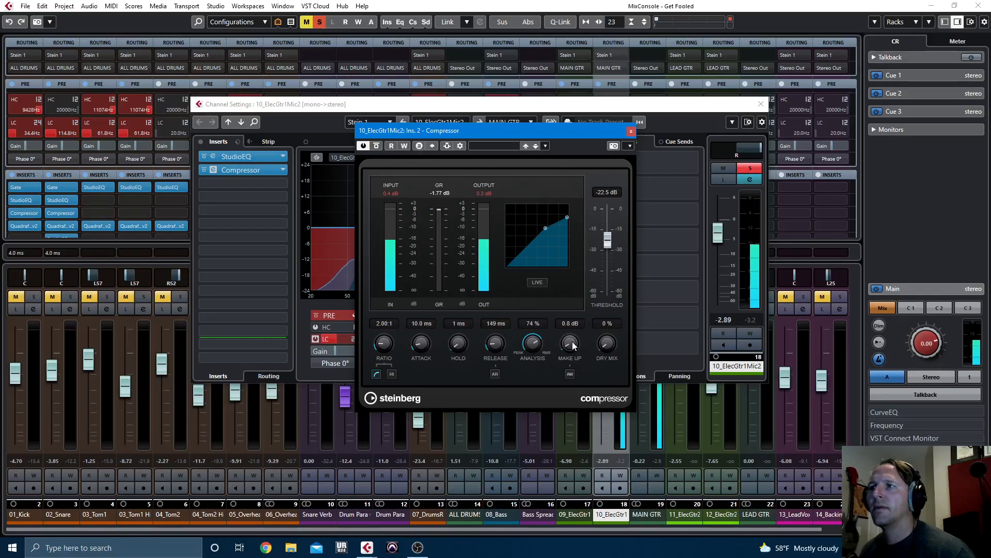
click(376, 146)
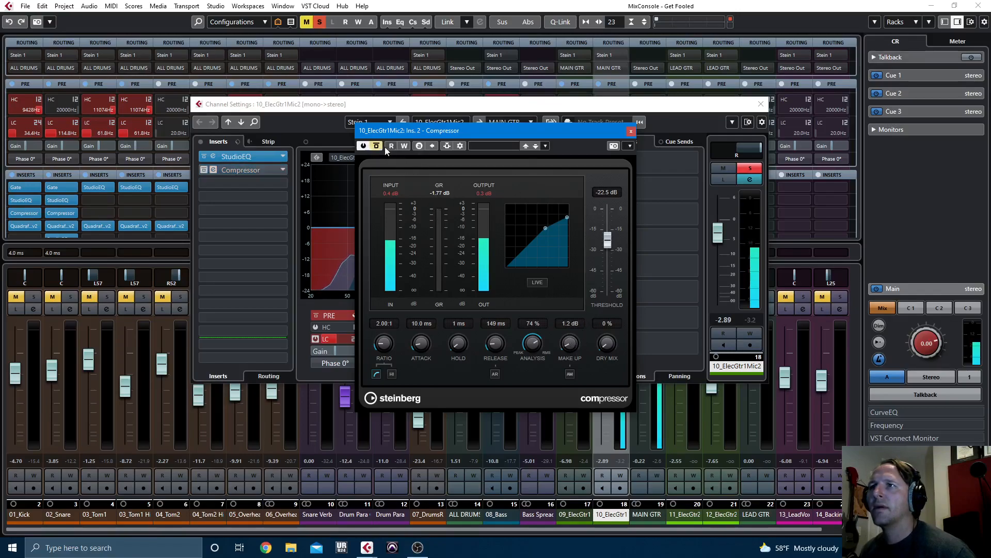
click(377, 146)
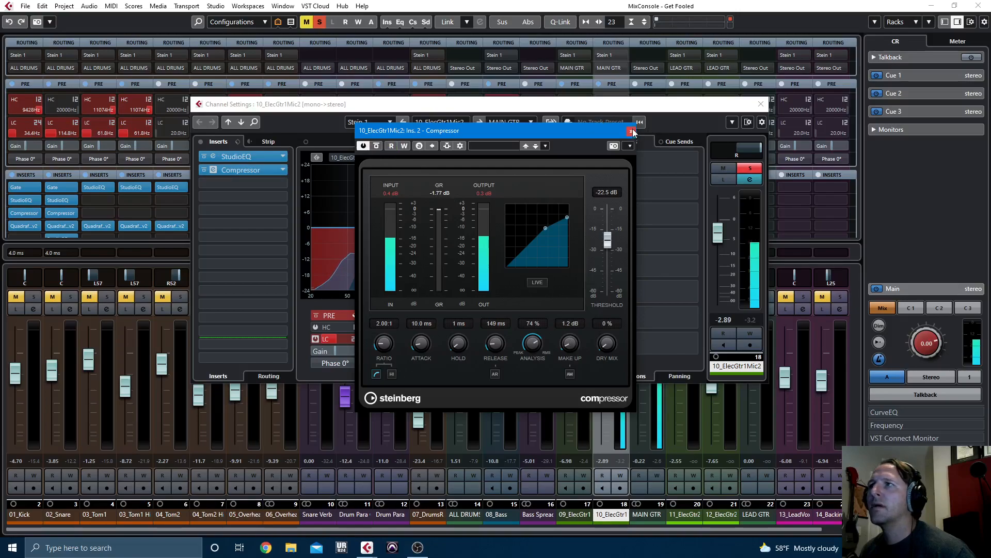
click(631, 131)
Compare 10_ElecGtr1Mic2 with all its inserts bypassed, re-enable them, and take the channel out of solo.
click(201, 142)
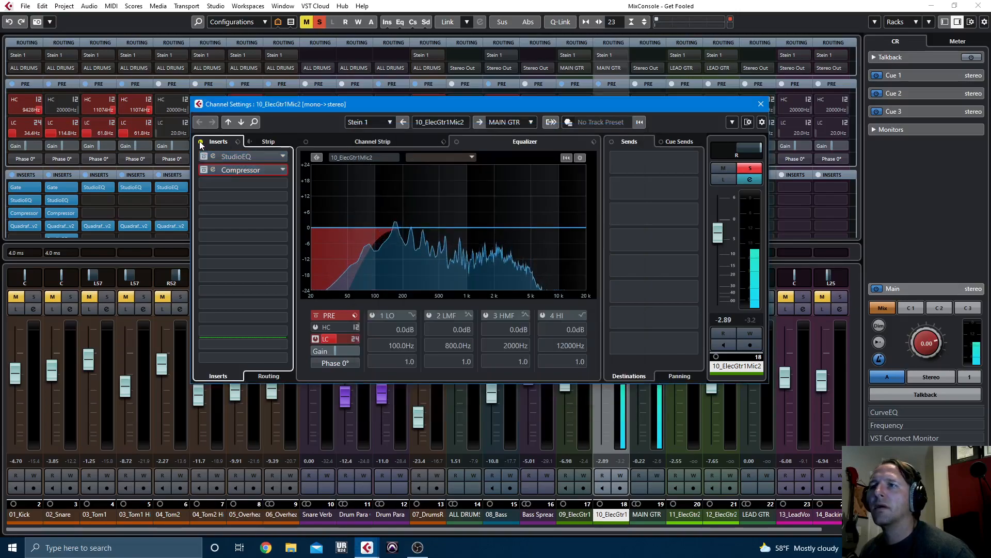
click(201, 142)
click(750, 168)
click(761, 104)
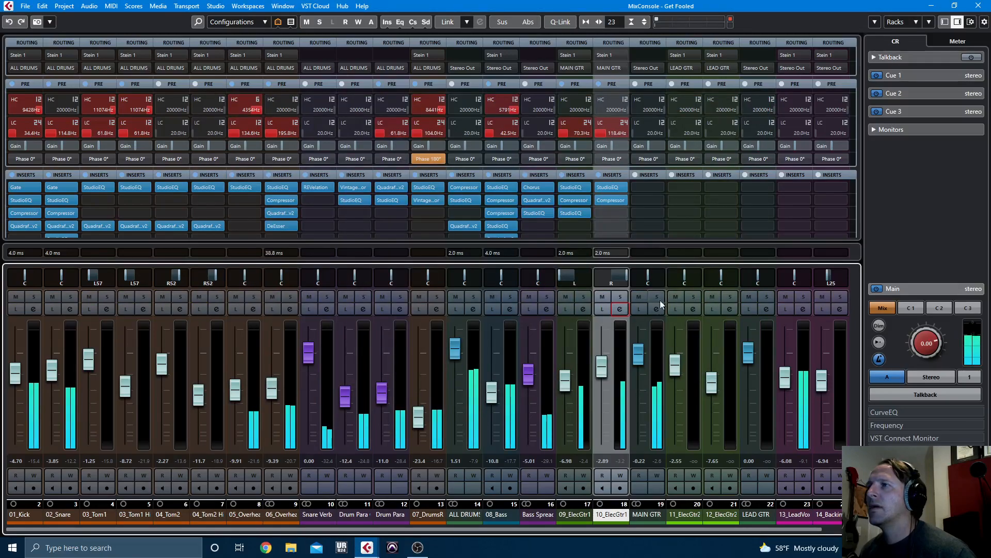
Lower 10_ElecGtr1Mic2 to -3.02 dB, then raise both main guitar mics together to -5.95 and -1.99 dB.
drag(602, 365, 604, 370)
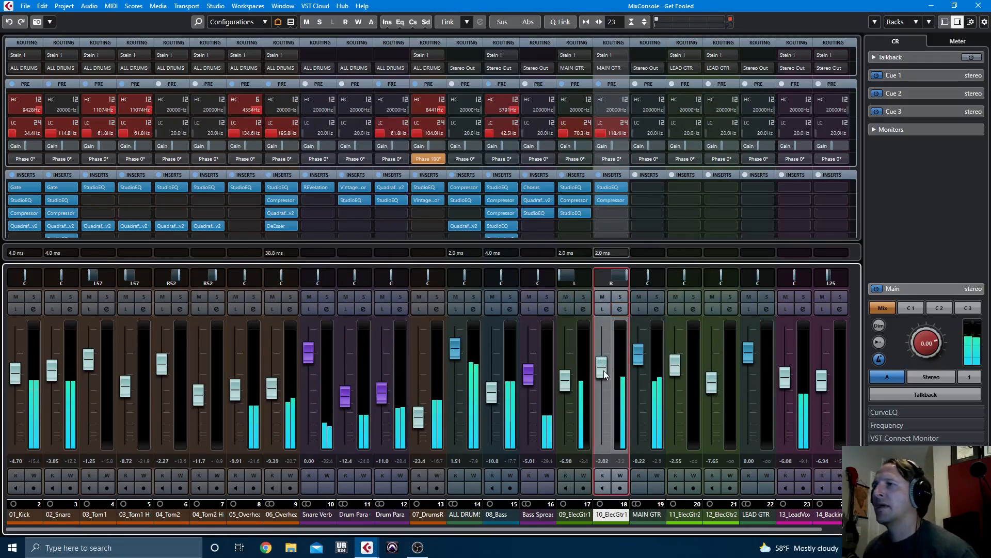
shift+click(575, 515)
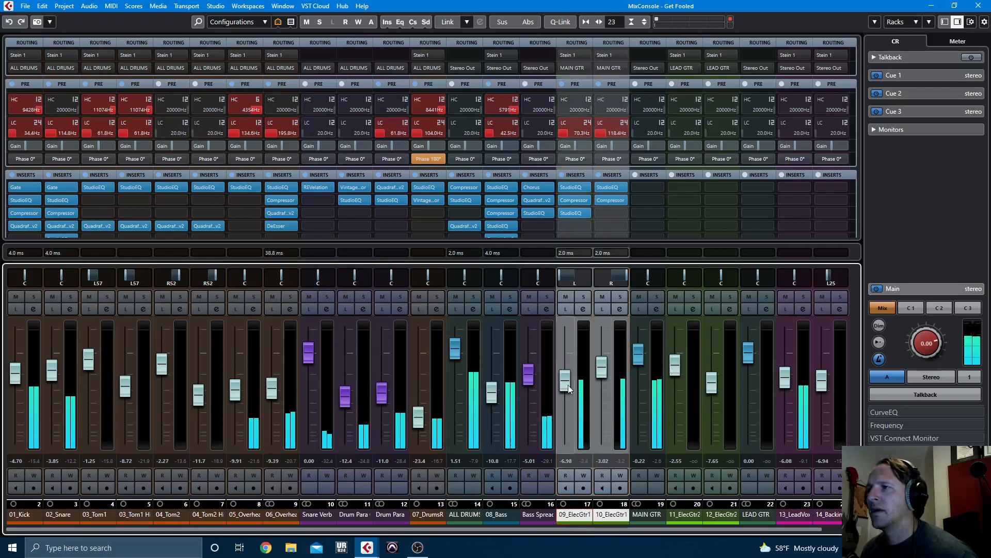
key(alt+shift)
drag(566, 383, 566, 382)
scroll(566, 383, up, 2)
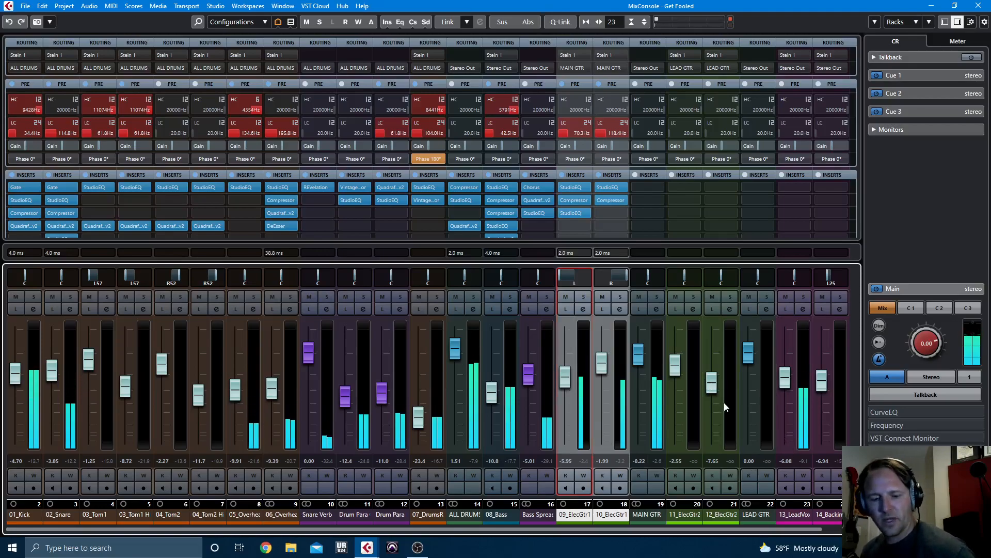
Switch the active plug-in collection to Artist Stock Plugins only in the VST Plug-in Manager.
click(215, 6)
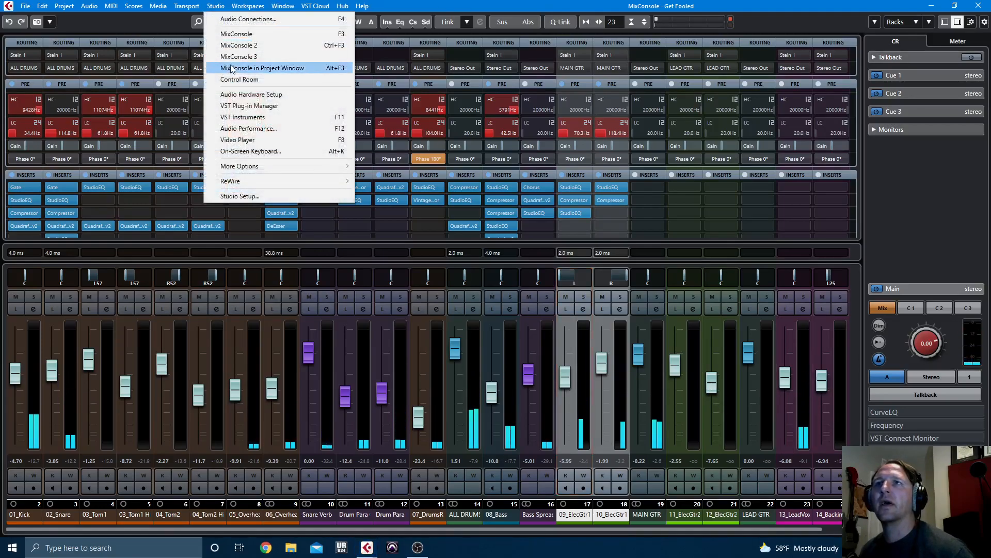
click(253, 106)
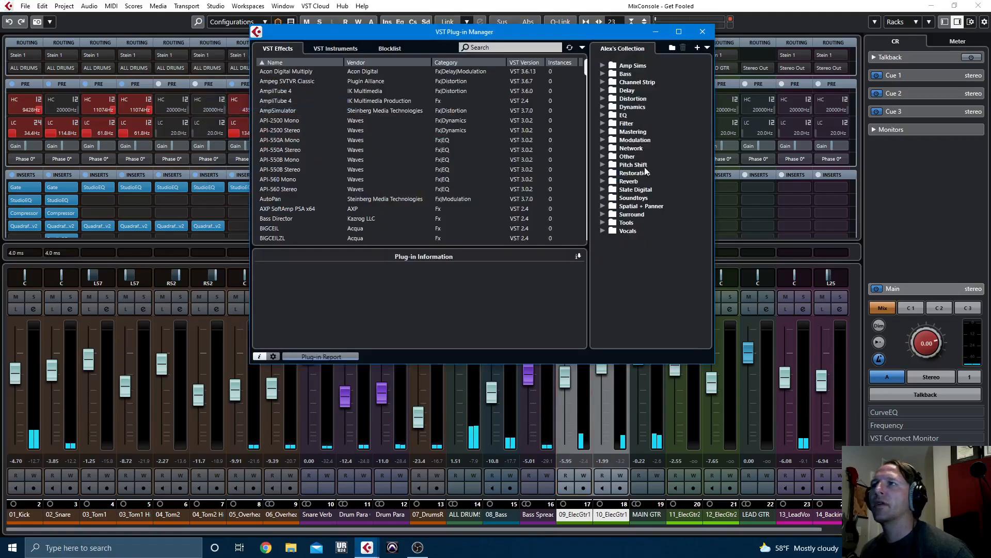
click(706, 47)
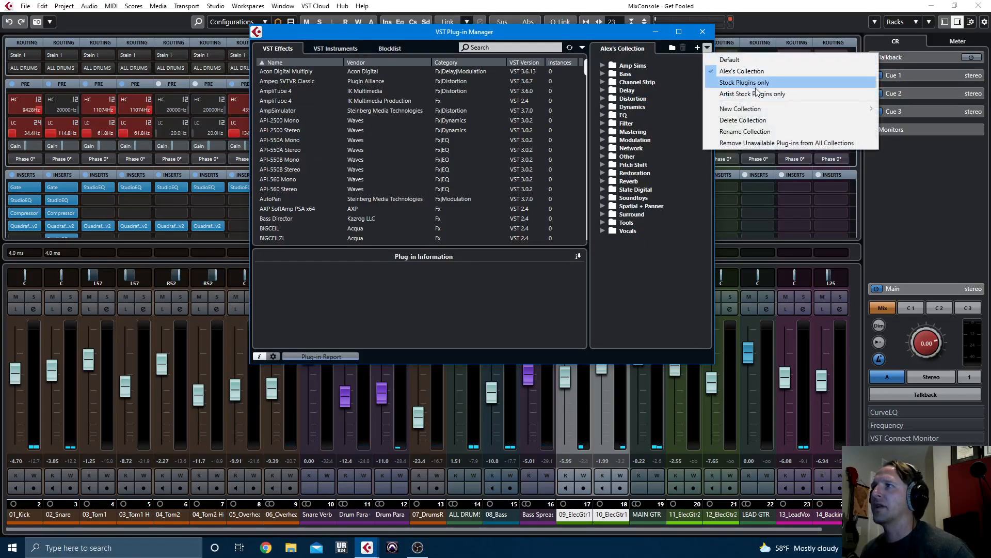
click(759, 94)
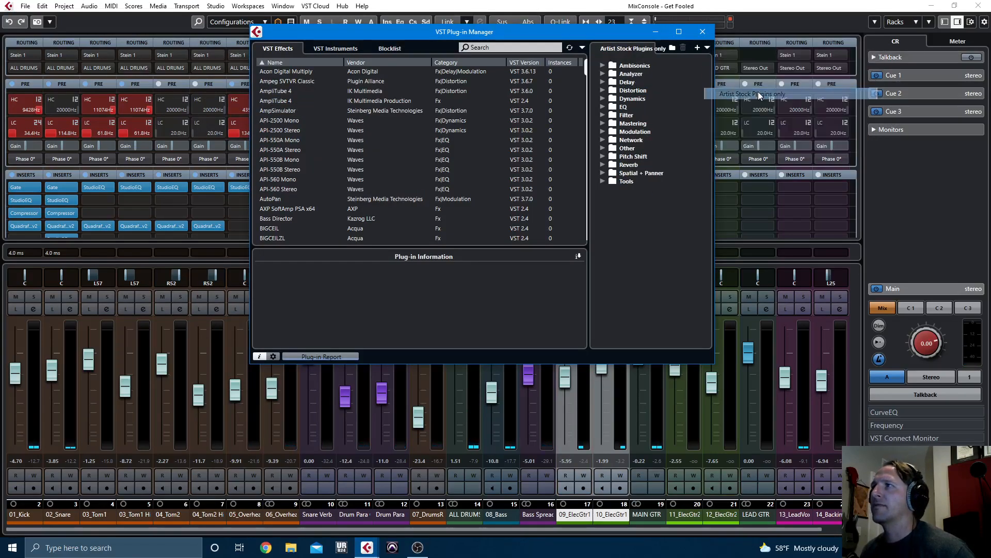
click(702, 32)
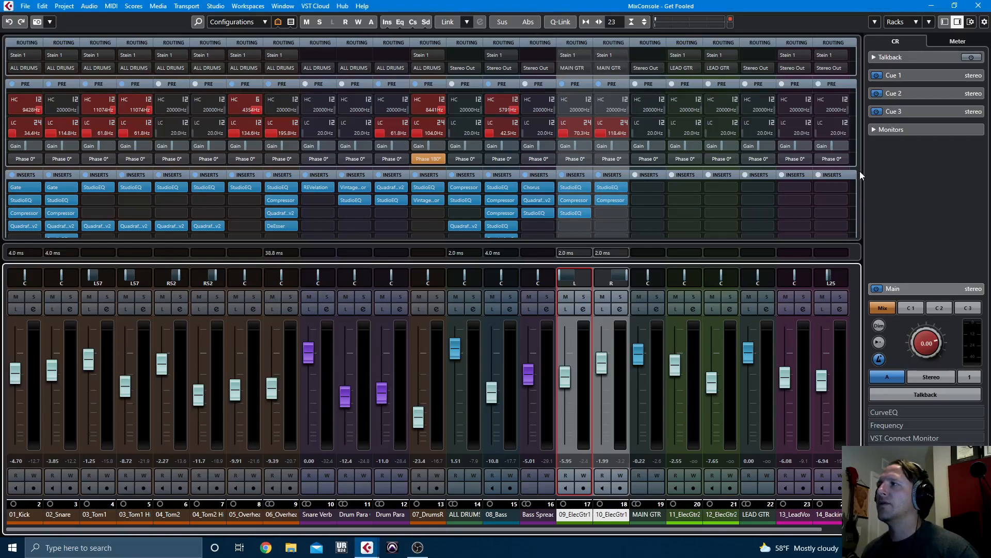
Start playback and load Quadrafuzz v2 in the first insert slot of the MAIN GTR group.
scroll(859, 171, down, 5)
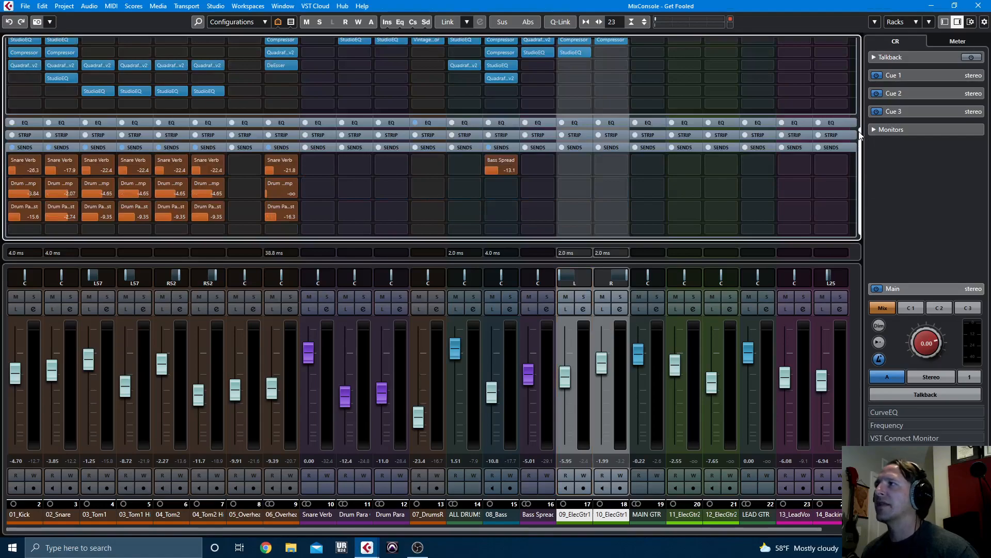
scroll(860, 135, up, 4)
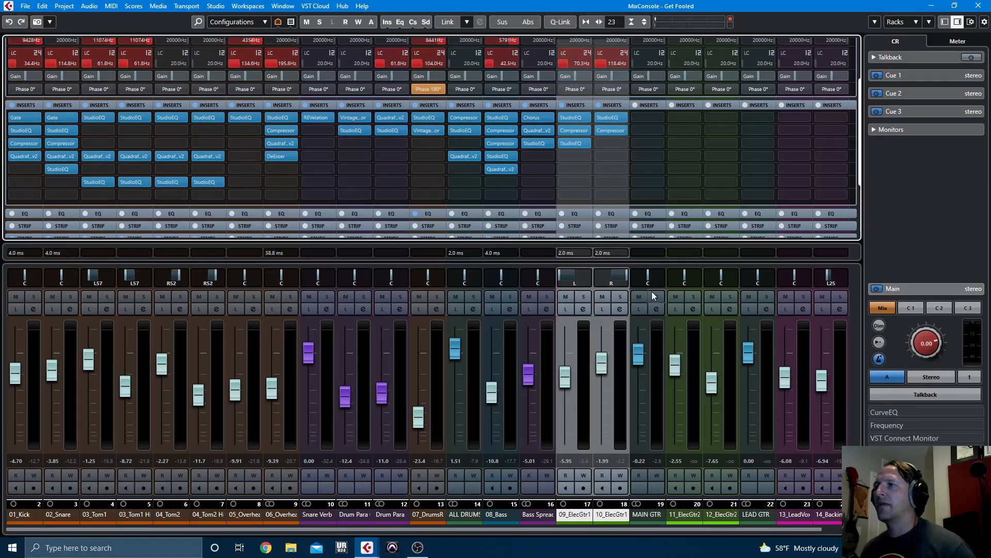
key(space)
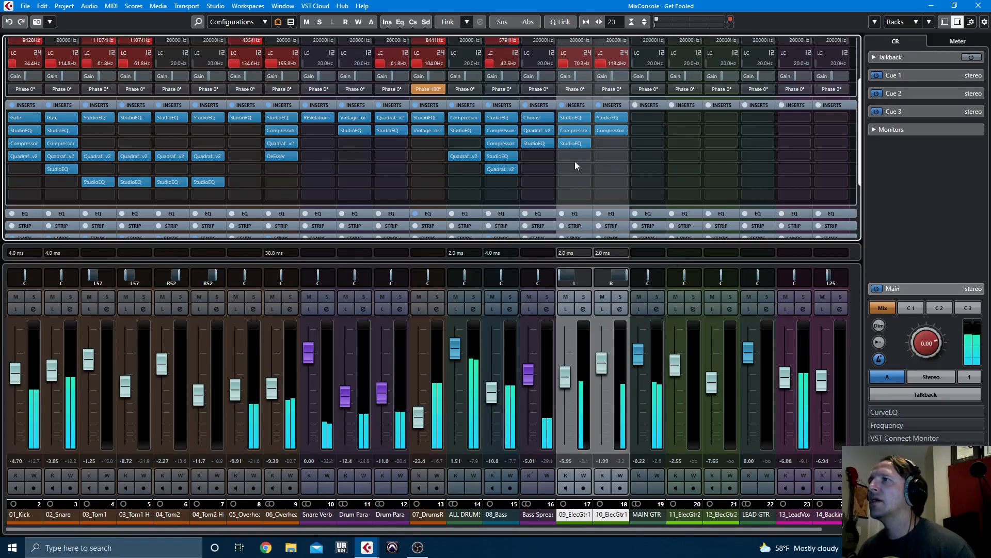
click(643, 120)
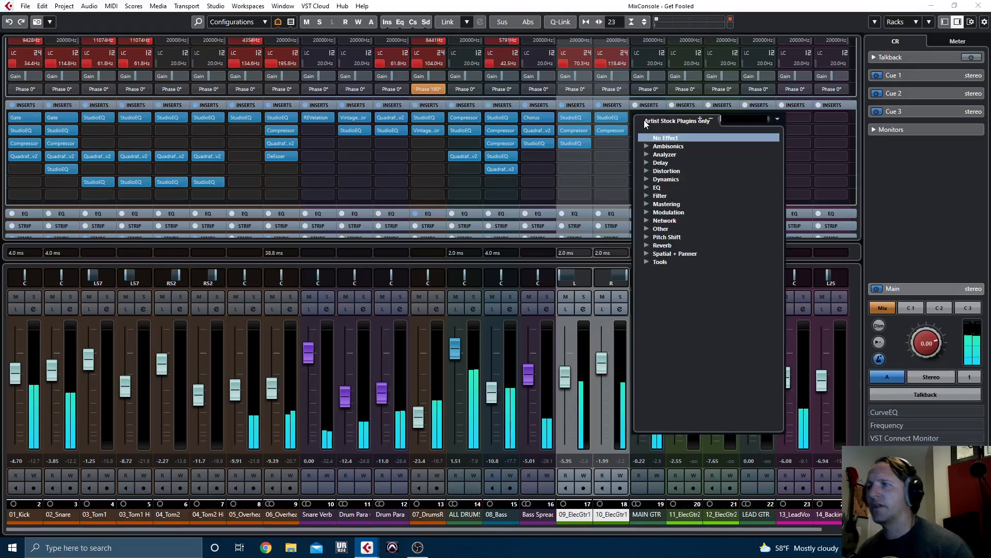
text(qua)
key(Return)
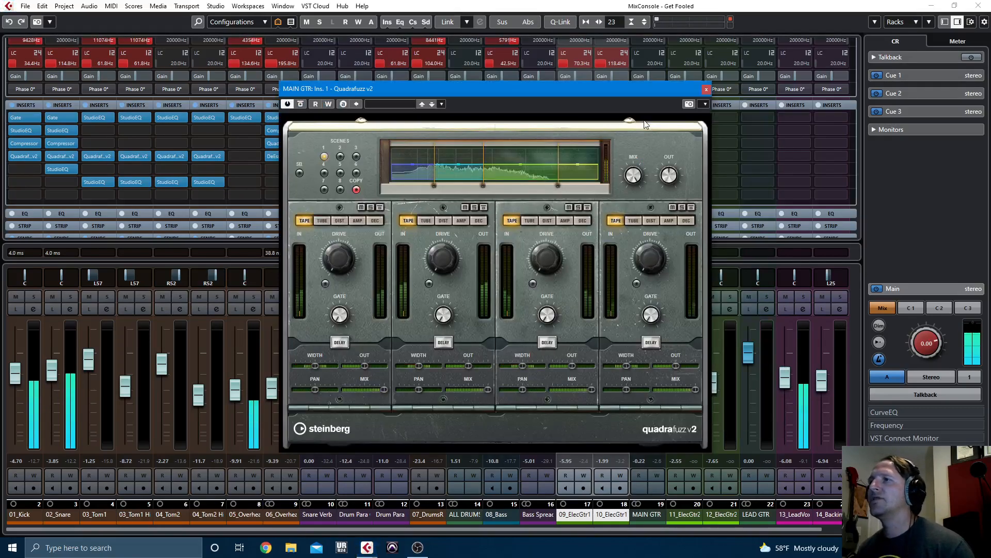
Put Quadrafuzz v2 on MAIN GTR in single-band Tape mode, adjust its drive, set output to -1.7 dB, and compare it bypassed.
click(299, 174)
drag(341, 244, 329, 220)
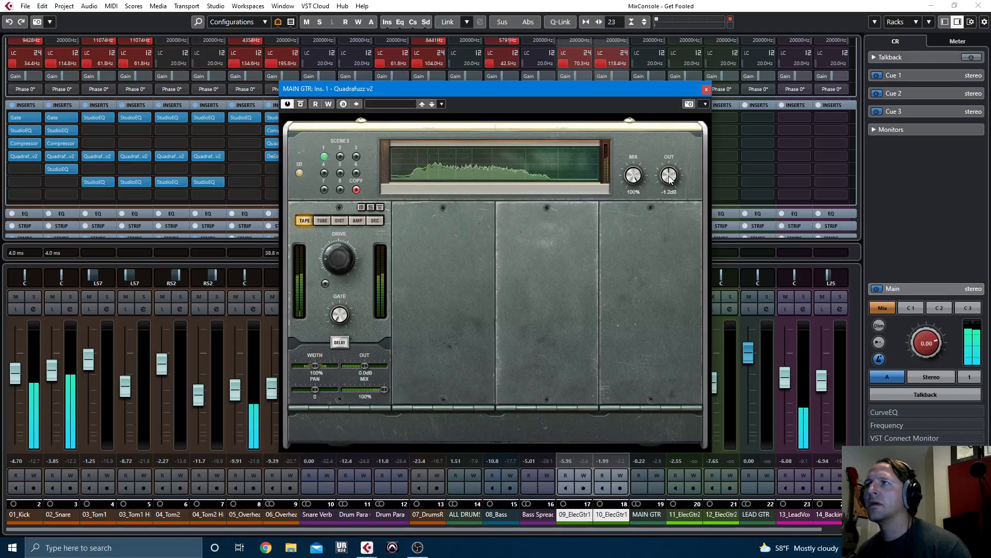
drag(452, 89, 305, 83)
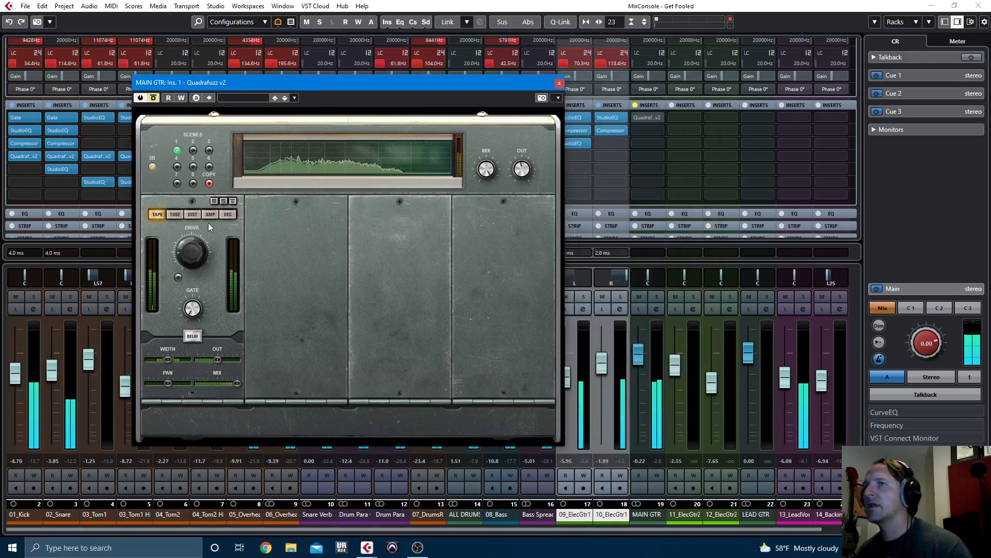
click(153, 100)
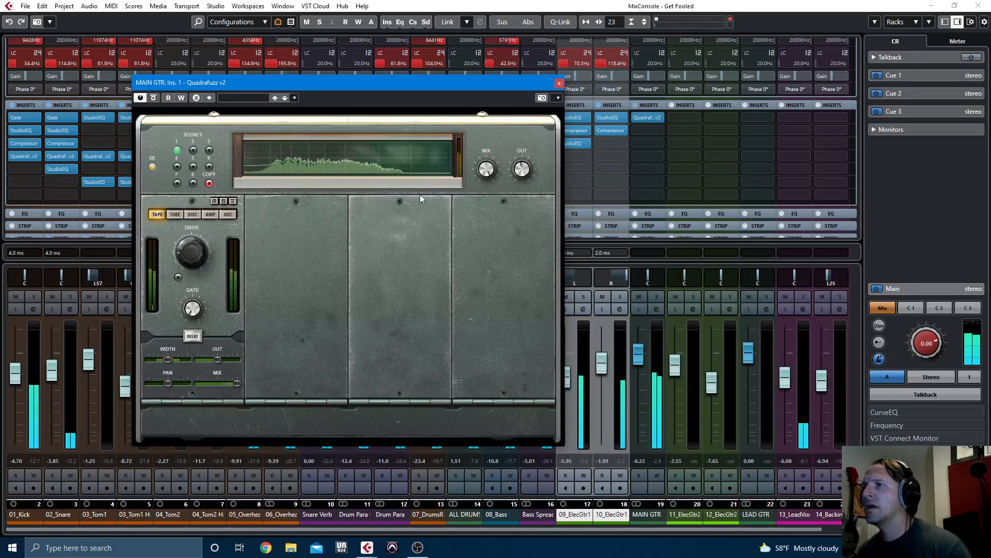
scroll(521, 173, down, 3)
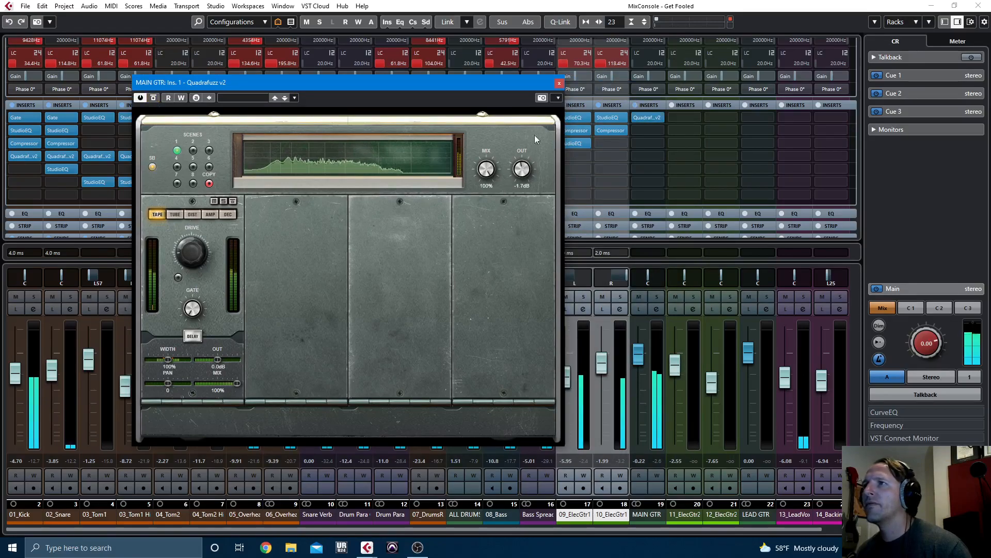
click(559, 84)
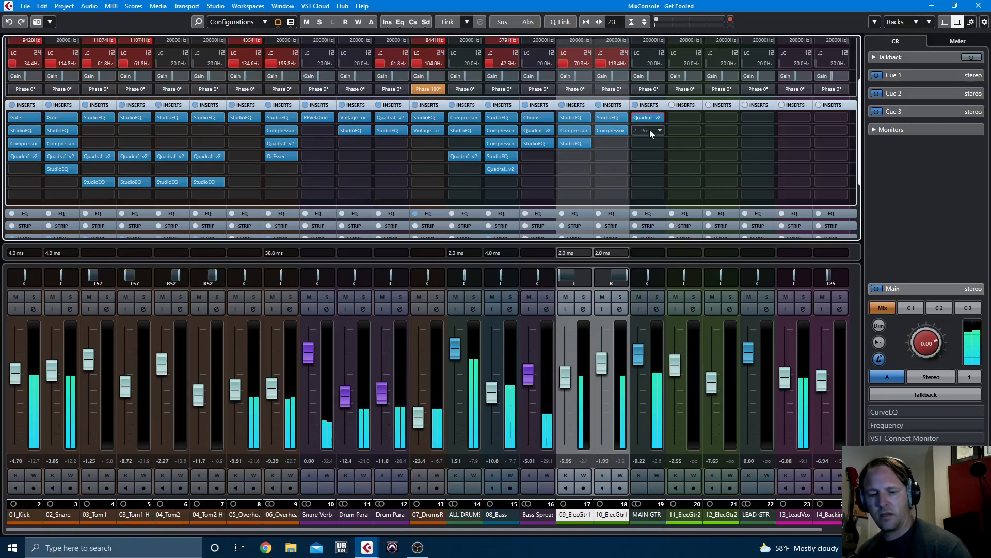
Add a StudioEQ to the second insert slot of MAIN GTR and turn on its spectrum display.
click(650, 129)
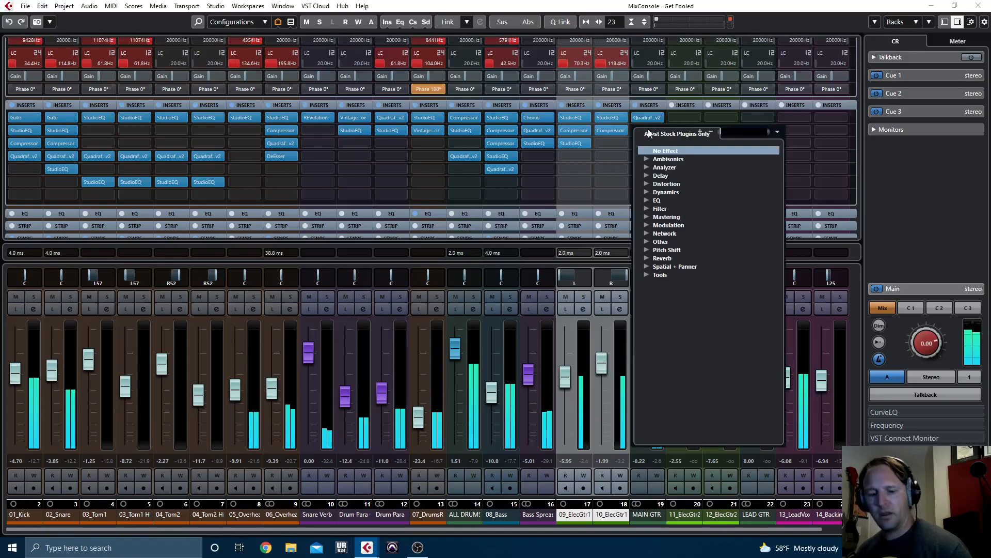
text(stud)
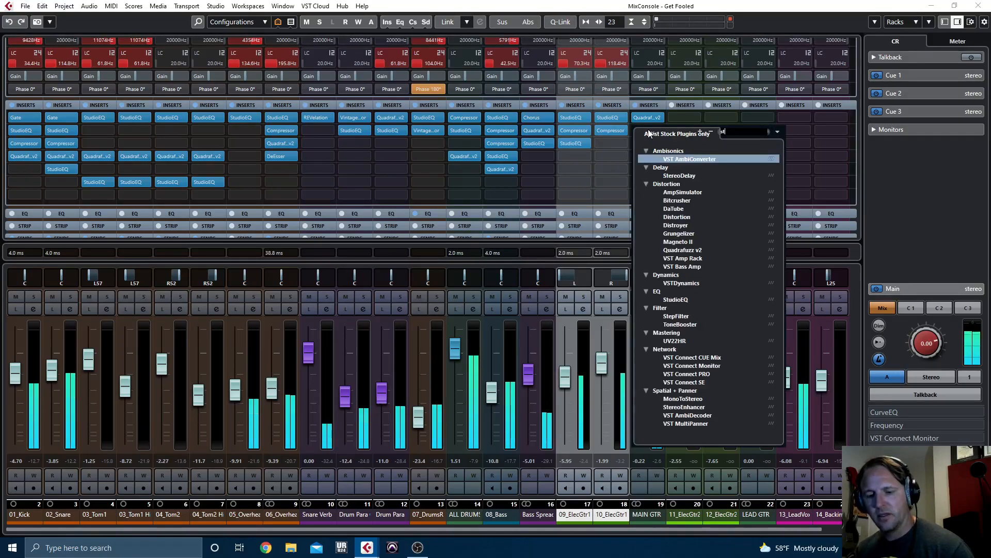
key(Return)
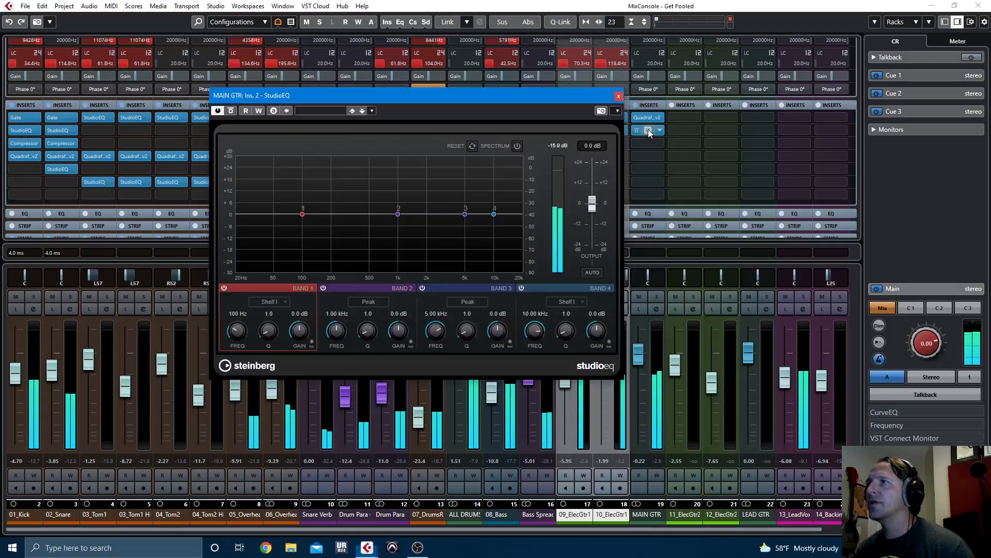
click(517, 145)
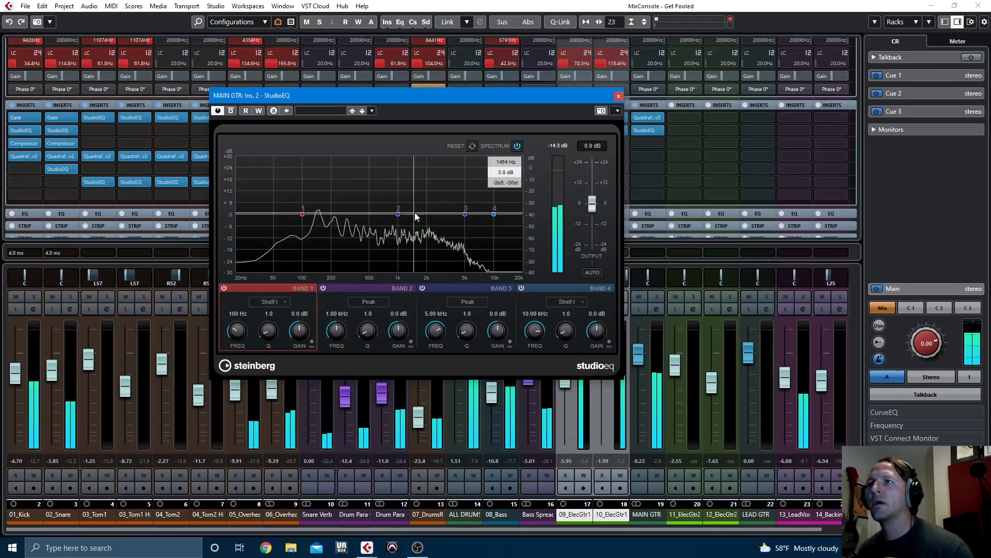
Set the MAIN GTR StudioEQ to +2.7 dB shelf at 97 Hz, and peaks of -2.4 dB at 199 Hz, -1.9 dB at 2.11 kHz, +4.6 dB at 8.08 kHz.
drag(398, 214, 486, 205)
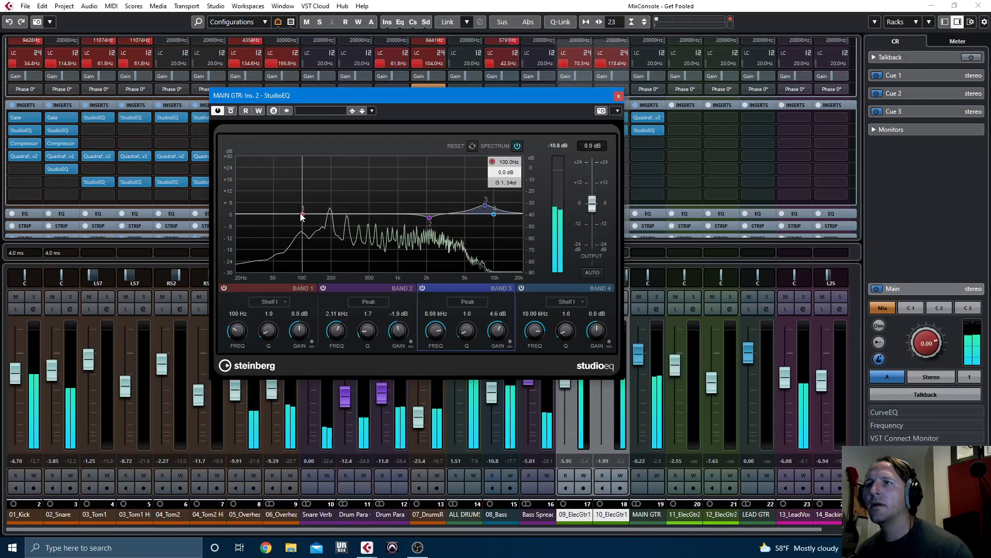
drag(302, 216, 303, 212)
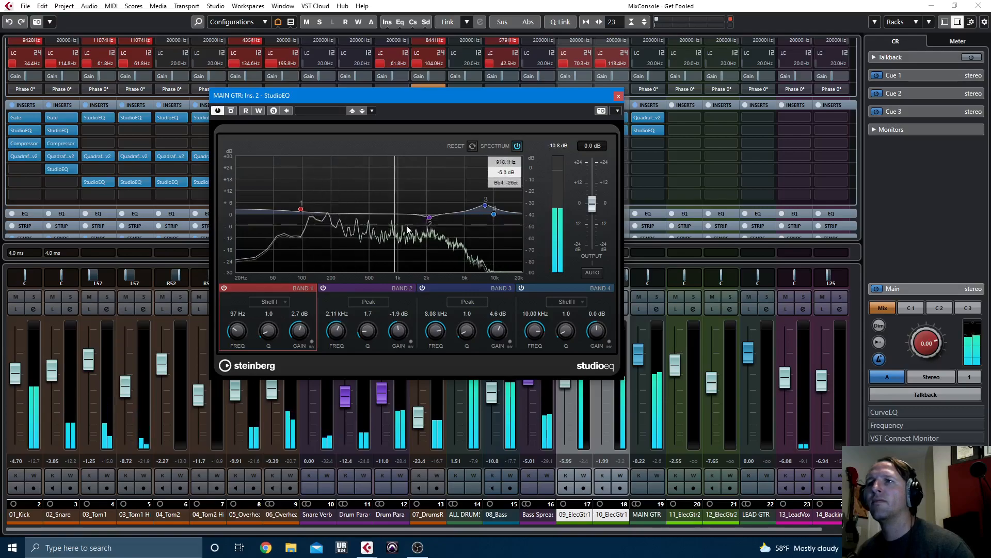
click(566, 301)
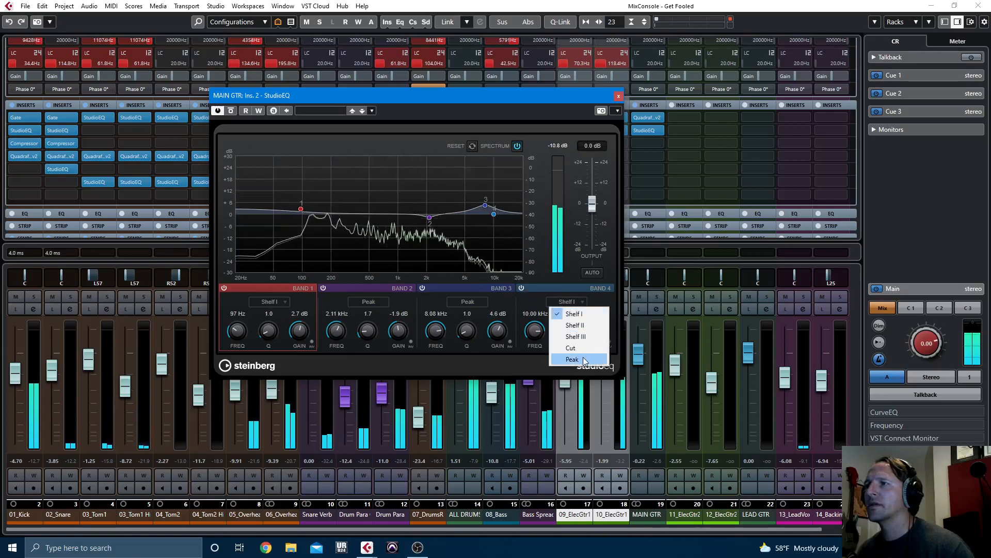
click(572, 359)
drag(494, 214, 332, 222)
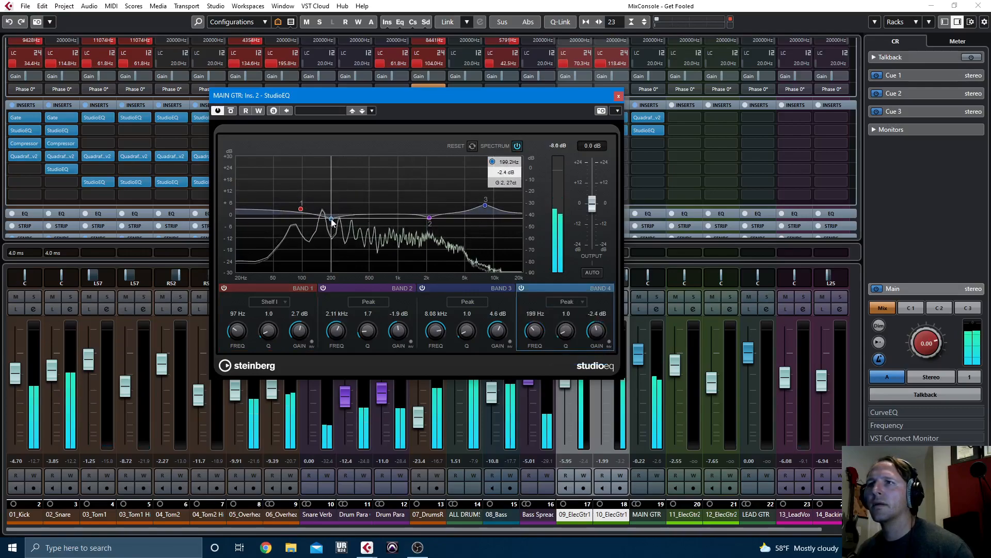
click(618, 96)
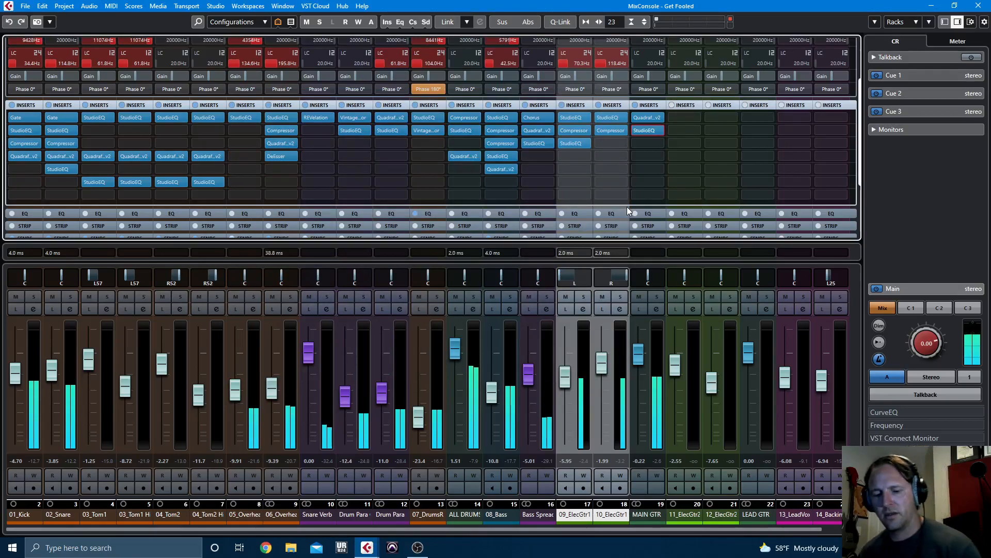
Select both main guitar mics plus the MAIN GTR group and bypass all their inserts together for comparison.
key(F3)
key(g)
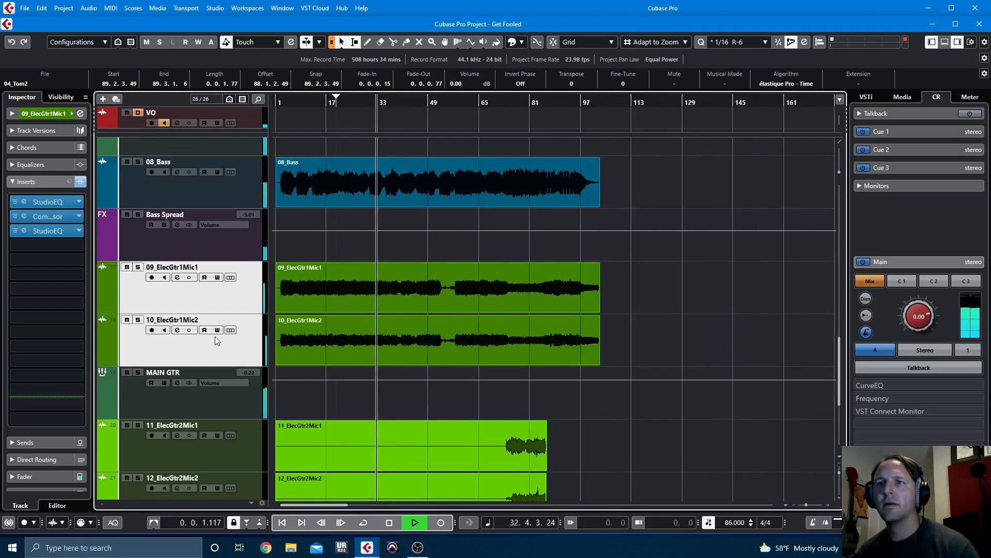
key(F3)
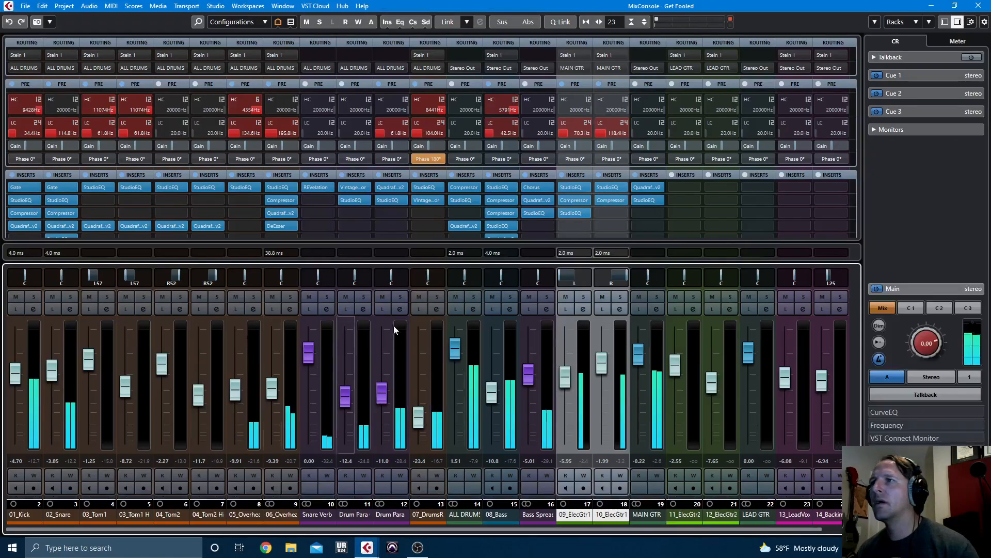
shift+click(653, 516)
alt+shift+click(636, 176)
click(636, 176)
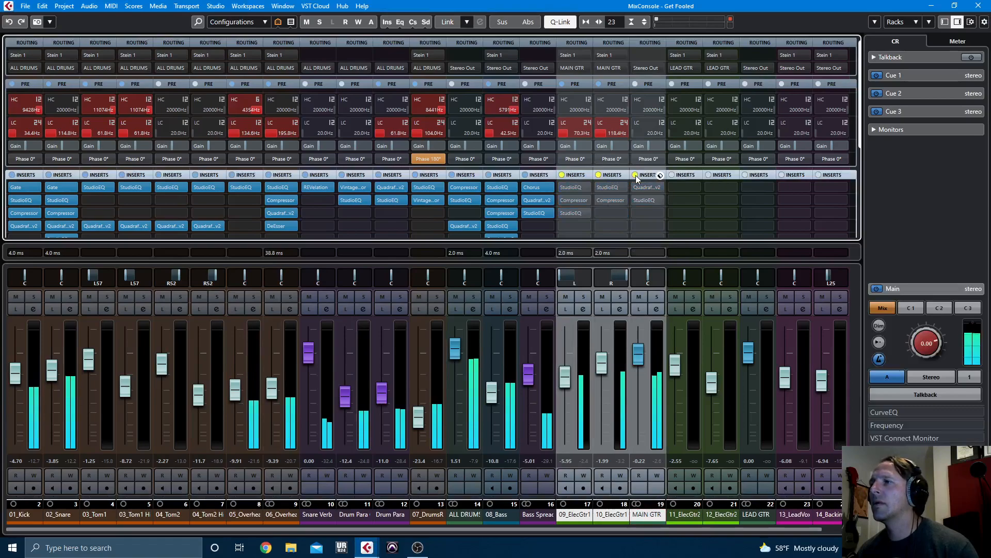
Compare the full mix with the inserts of both main guitar mics and MAIN GTR bypassed and active.
click(636, 176)
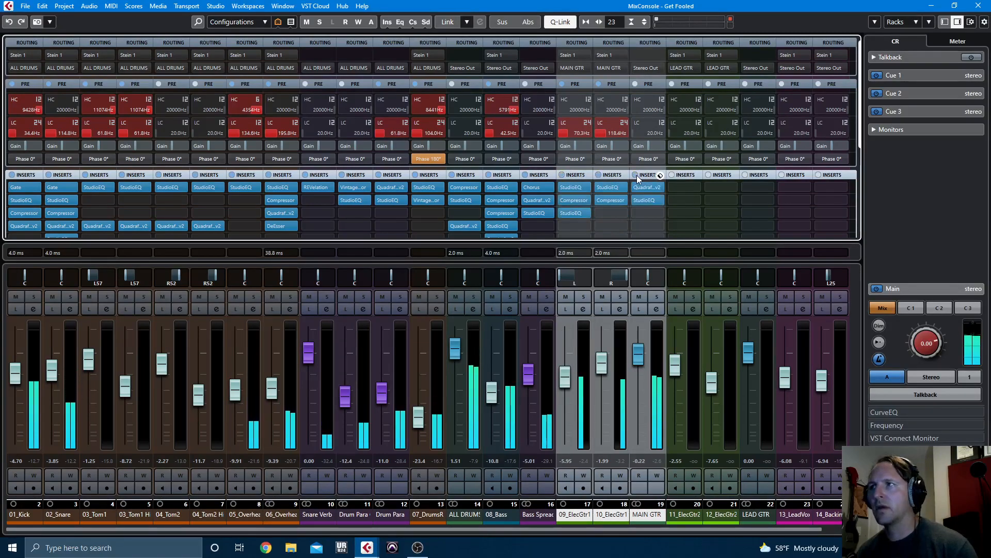
click(636, 175)
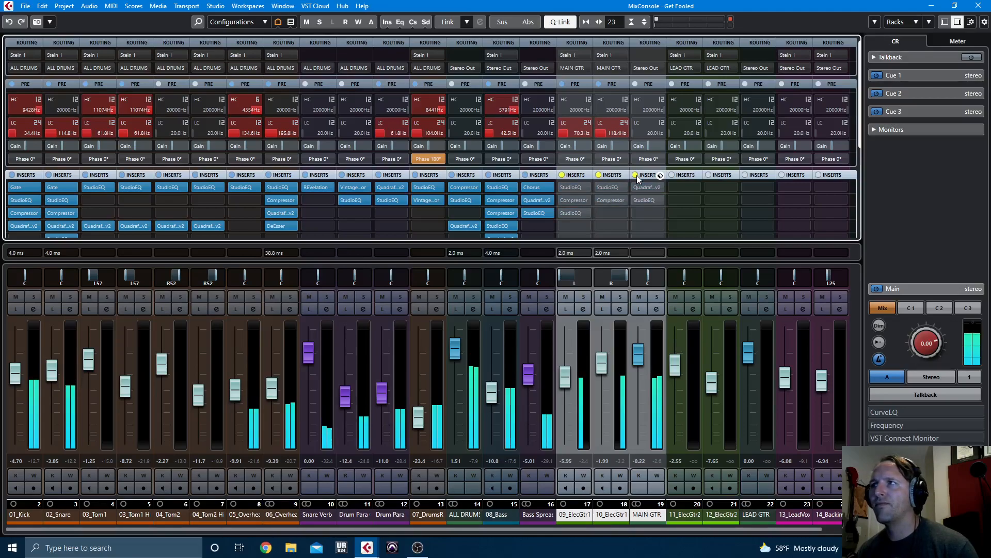
click(638, 178)
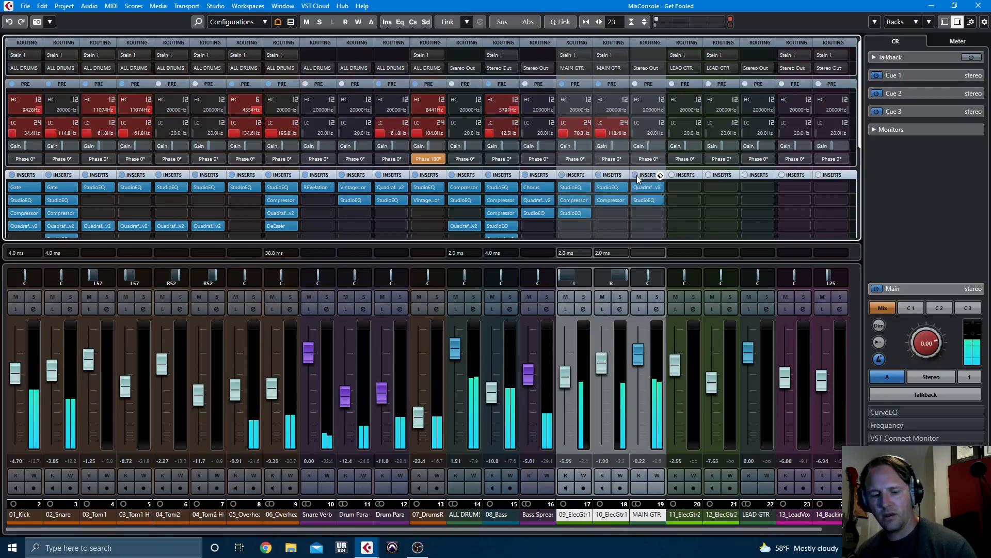
Add REVelation to the third insert slot of MAIN GTR and load its Ambience Warm preset.
click(645, 213)
text(rev)
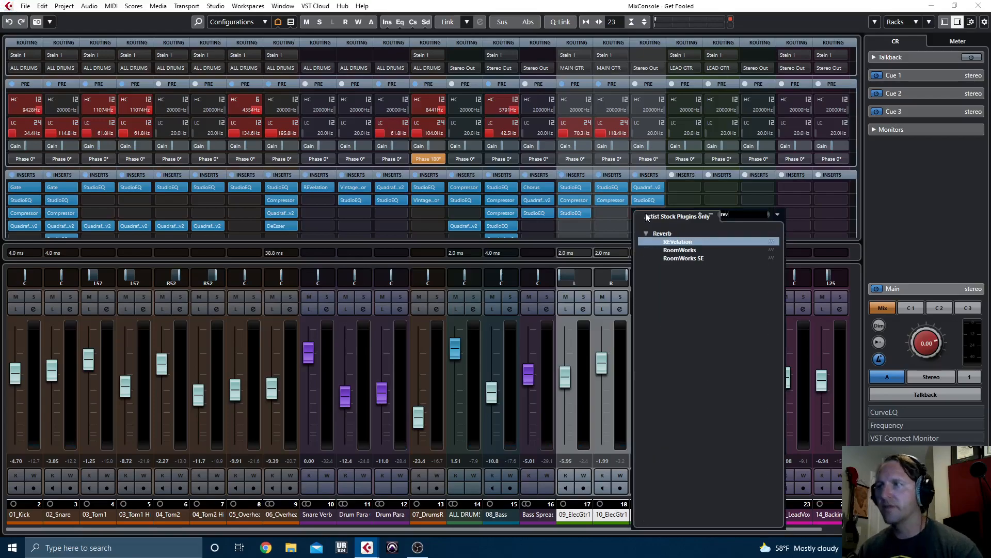
click(677, 241)
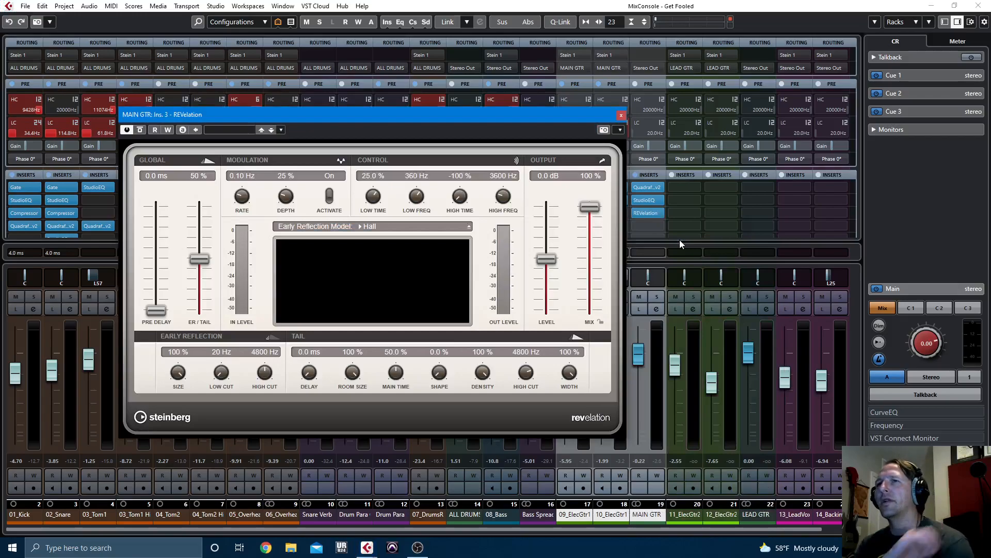
click(229, 132)
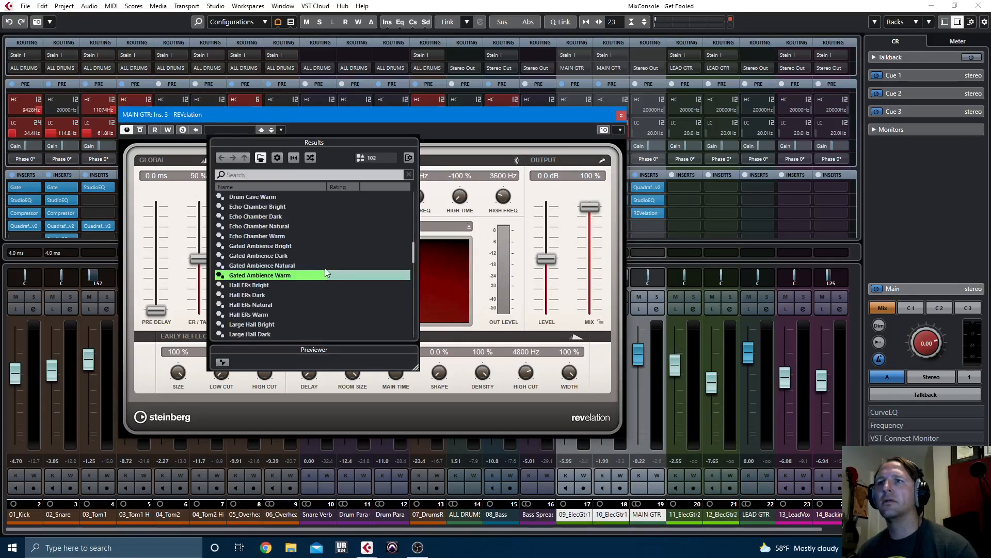
scroll(325, 272, up, 8)
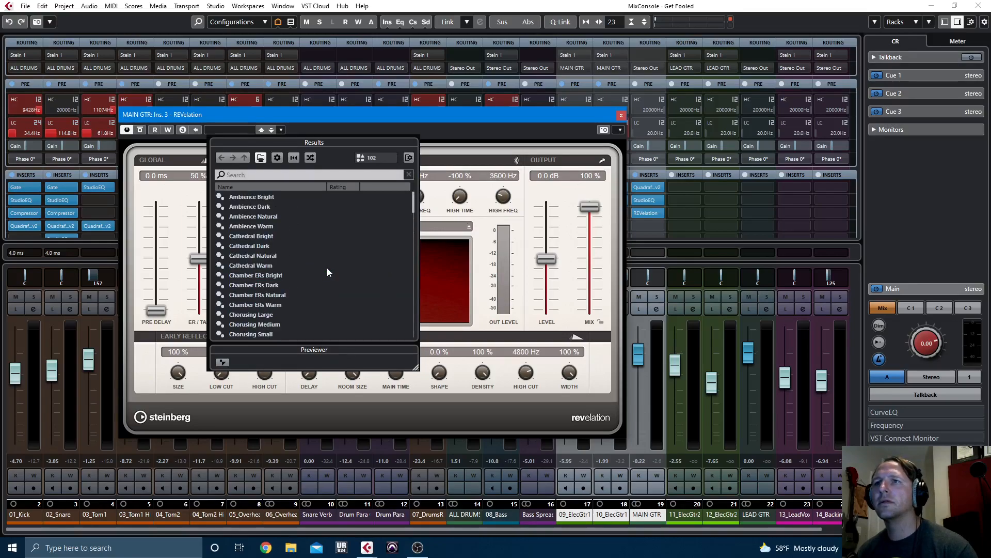
click(268, 229)
click(485, 118)
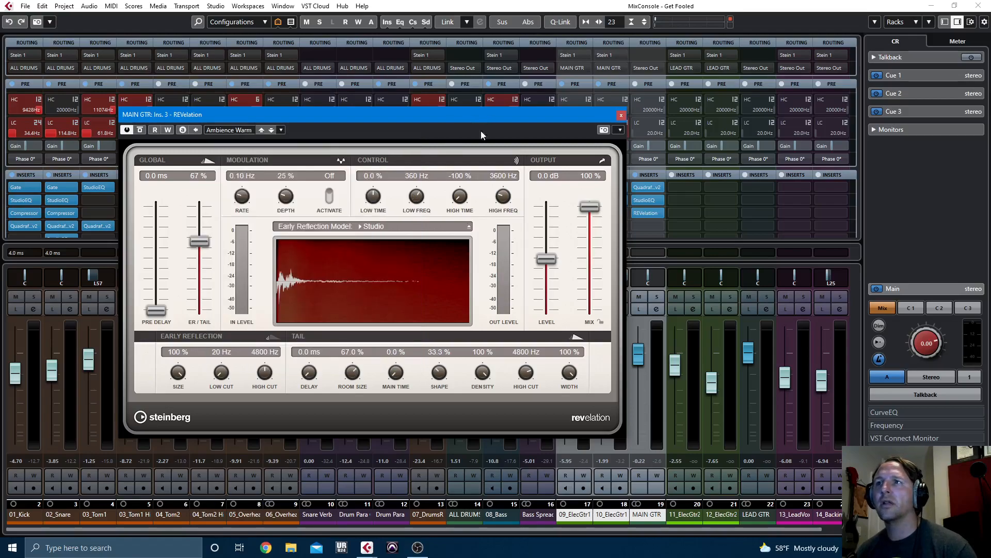
Solo MAIN GTR and set the REVelation pre-delay to 24.9 ms and its mix to 20%.
click(657, 297)
drag(591, 208, 592, 298)
drag(149, 313, 157, 307)
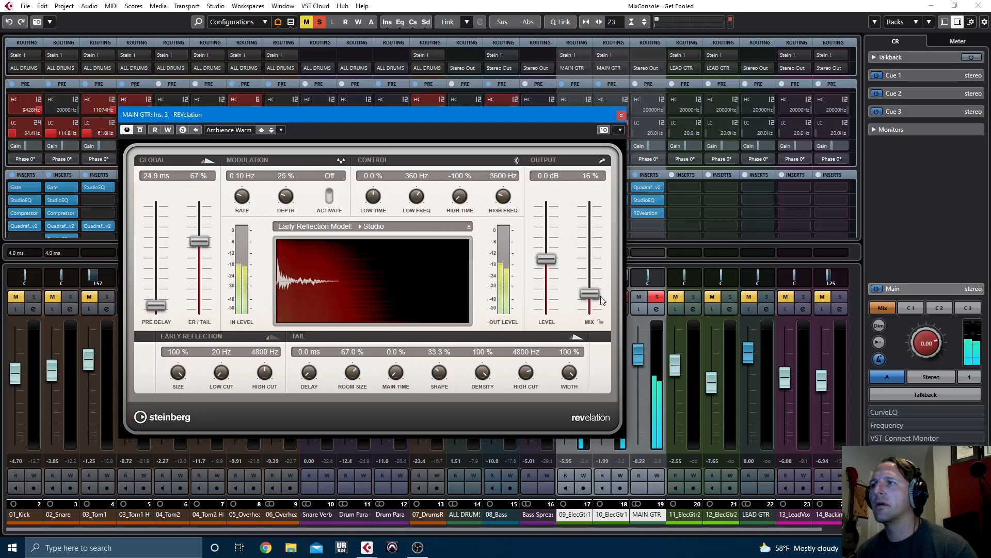
drag(594, 295, 594, 289)
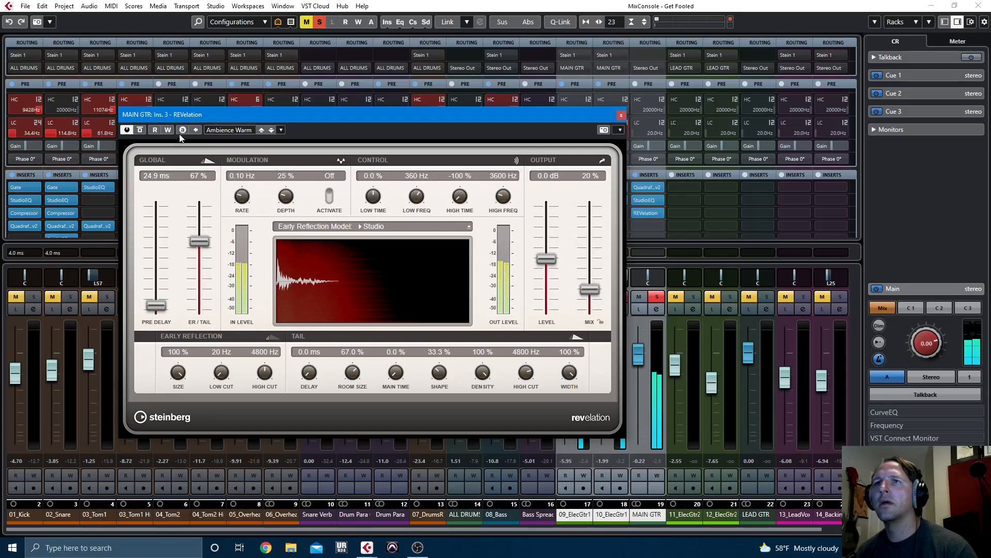
Compare REVelation bypassed while raising its mix to about 22%, and close its editor.
click(144, 130)
click(144, 130)
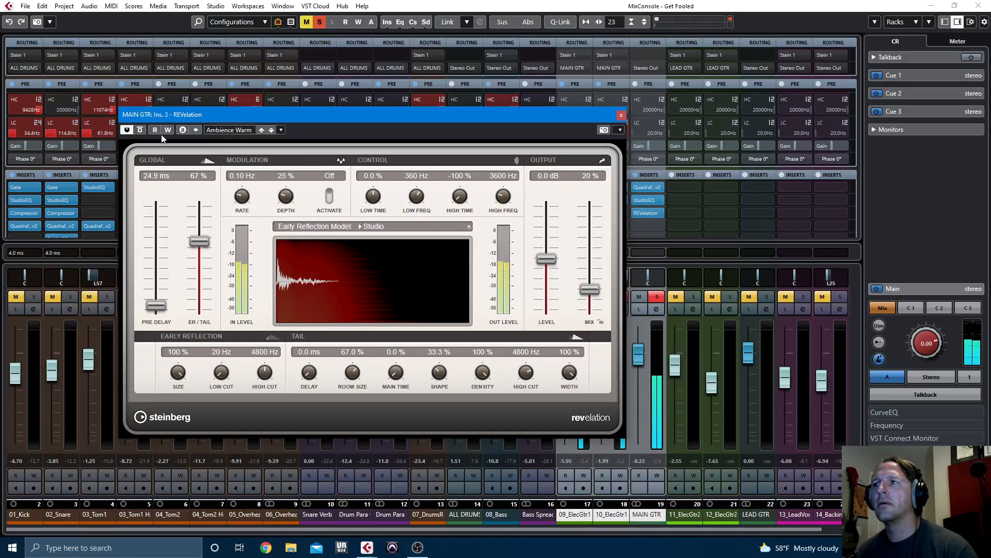
drag(594, 289, 593, 285)
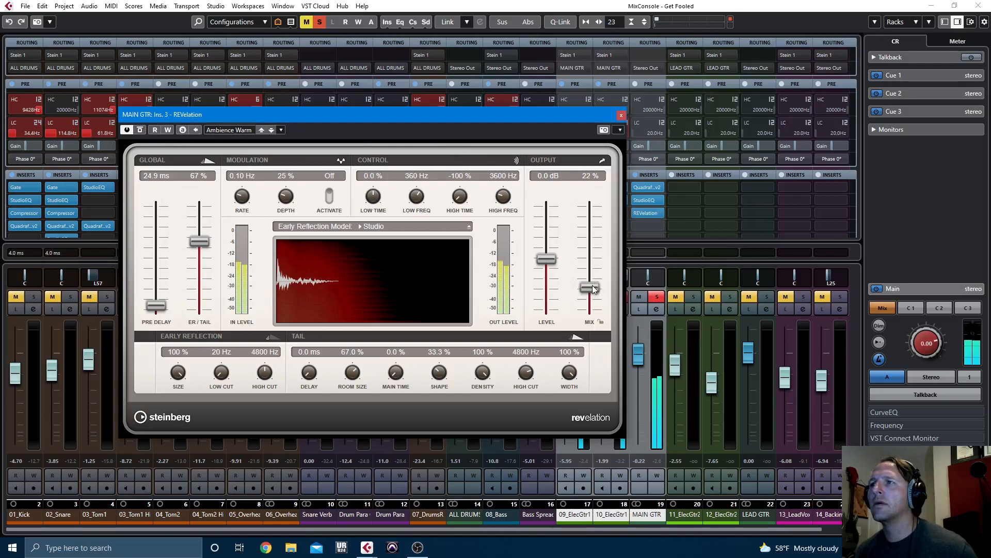
click(139, 130)
click(139, 130)
click(621, 114)
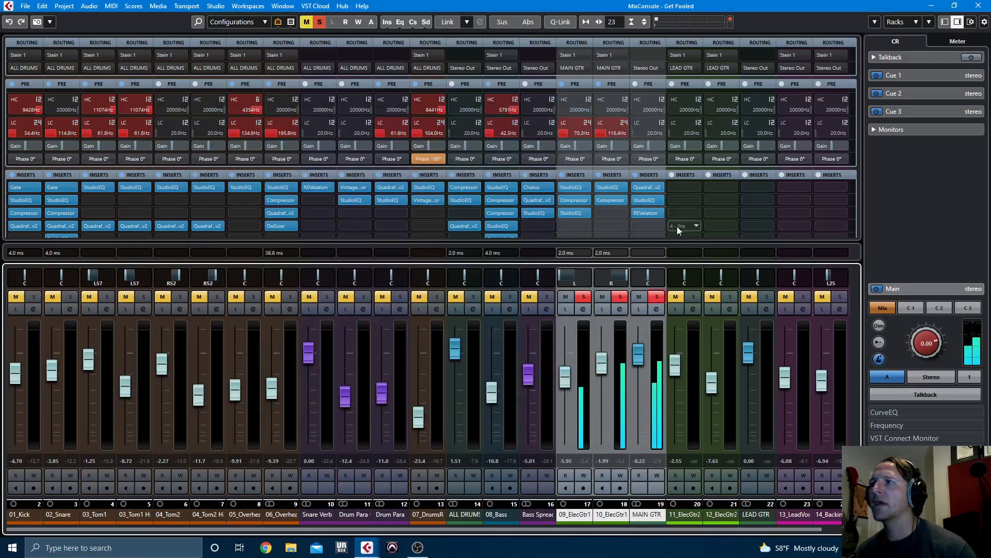
Unsolo the main guitars and compare the full mix with the MAIN GTR REVelation bypassed and active.
click(659, 299)
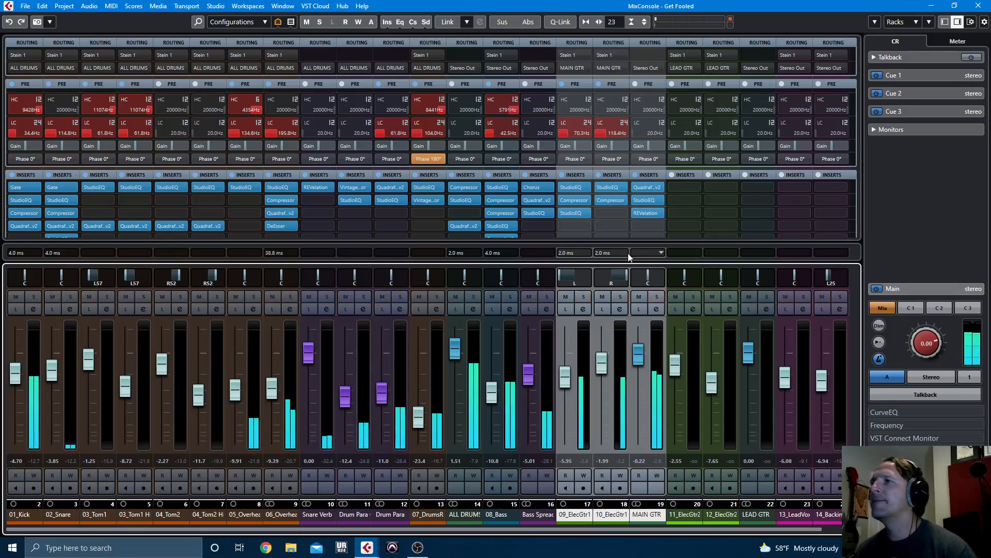
click(635, 214)
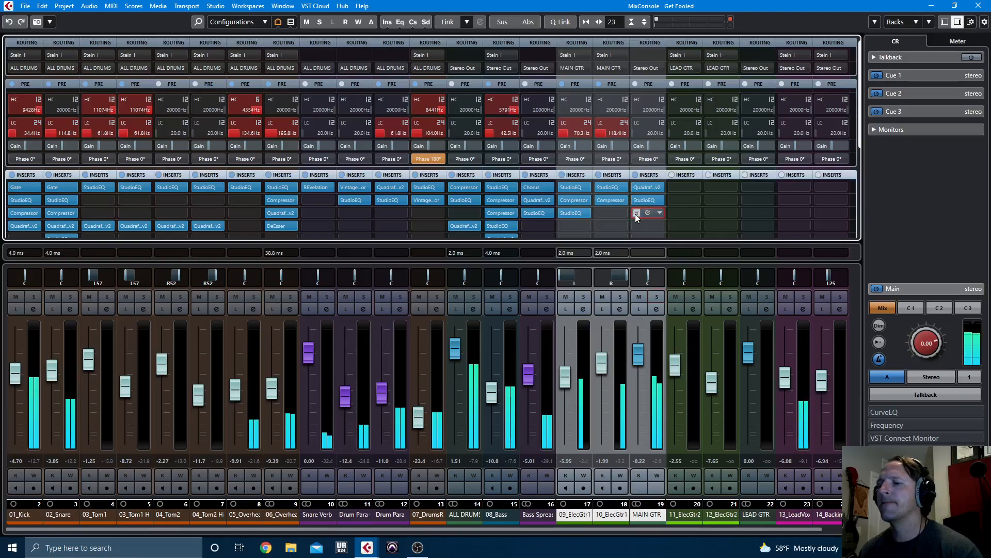
click(635, 214)
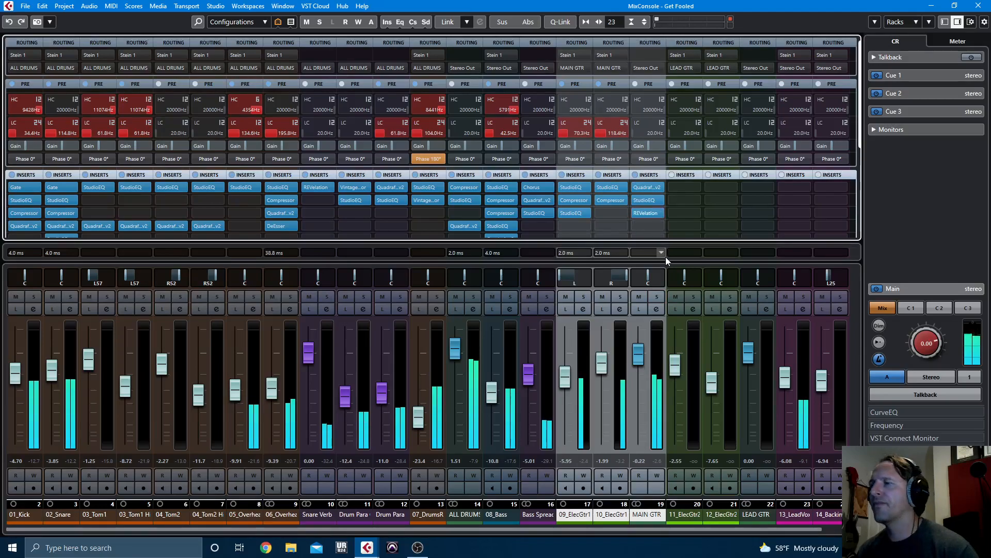
Add StereoDelay to the fourth insert slot of MAIN GTR.
mouse_move(647, 227)
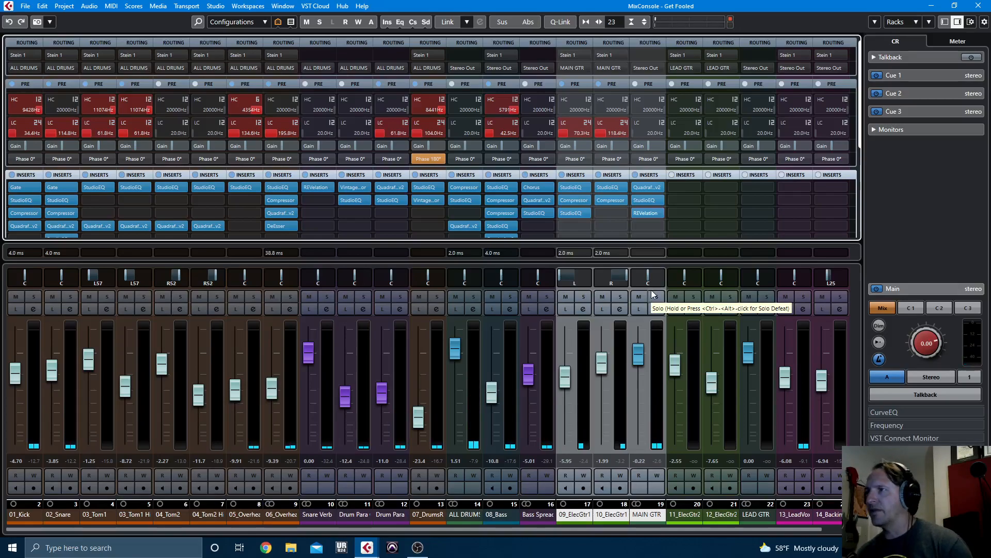
click(647, 226)
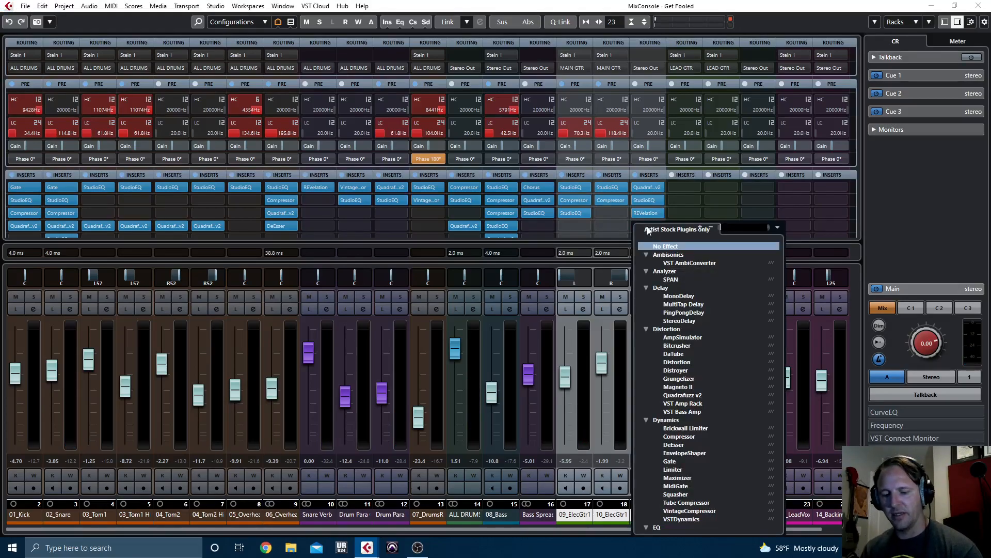
text(ster)
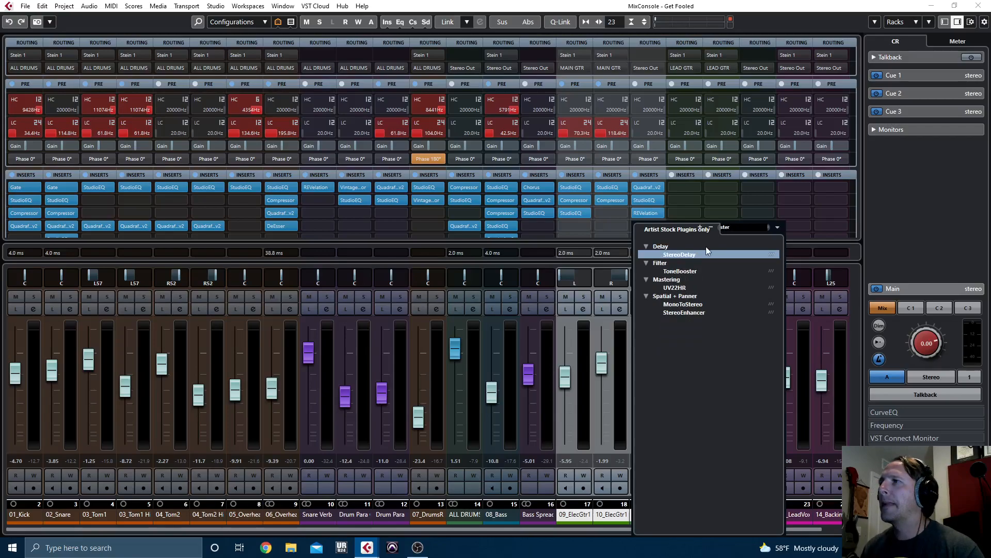
click(685, 255)
Set StereoDelay to 0% feedback on both delays, 0% mix on Delay 1, and unsynced 20 ms with 100% mix on Delay 2.
click(405, 233)
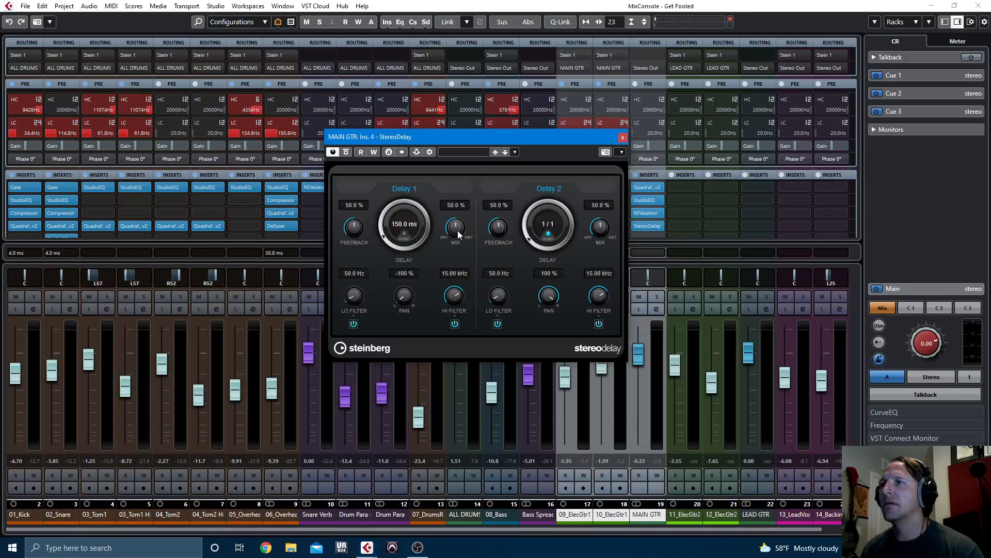
drag(357, 227, 344, 253)
drag(499, 227, 485, 257)
drag(598, 223, 599, 127)
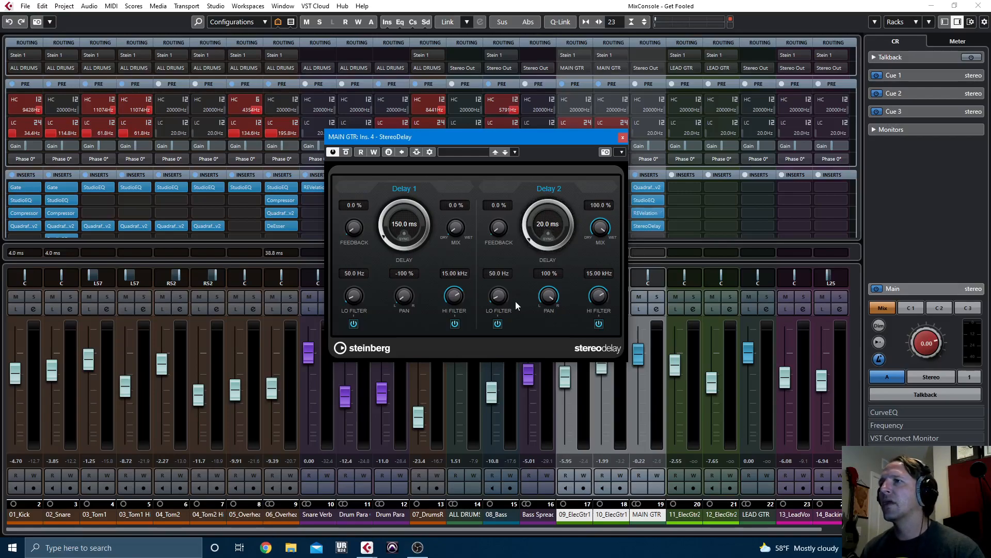
Turn off the low and high filters of both delays in StereoDelay and close its editor.
click(497, 323)
click(599, 323)
click(455, 323)
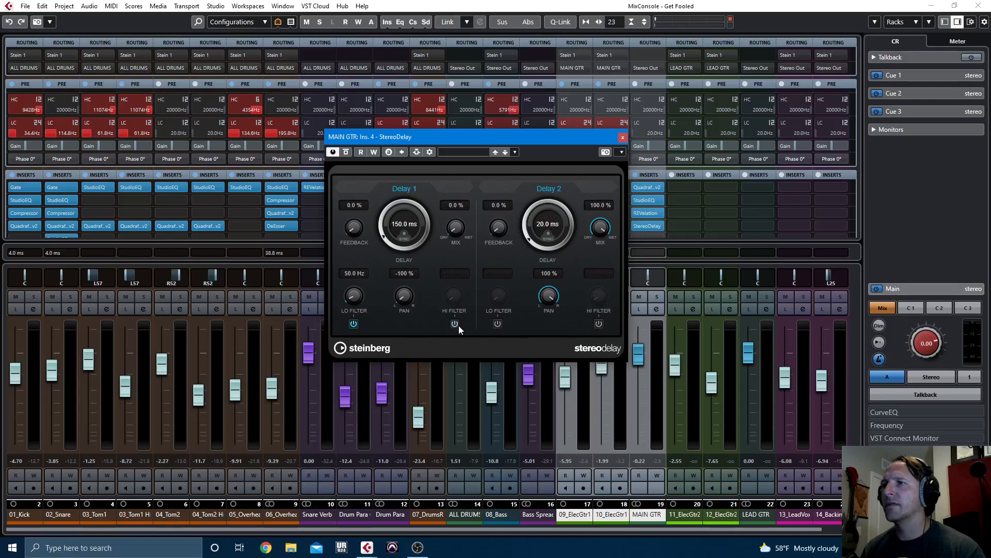
click(353, 323)
click(622, 137)
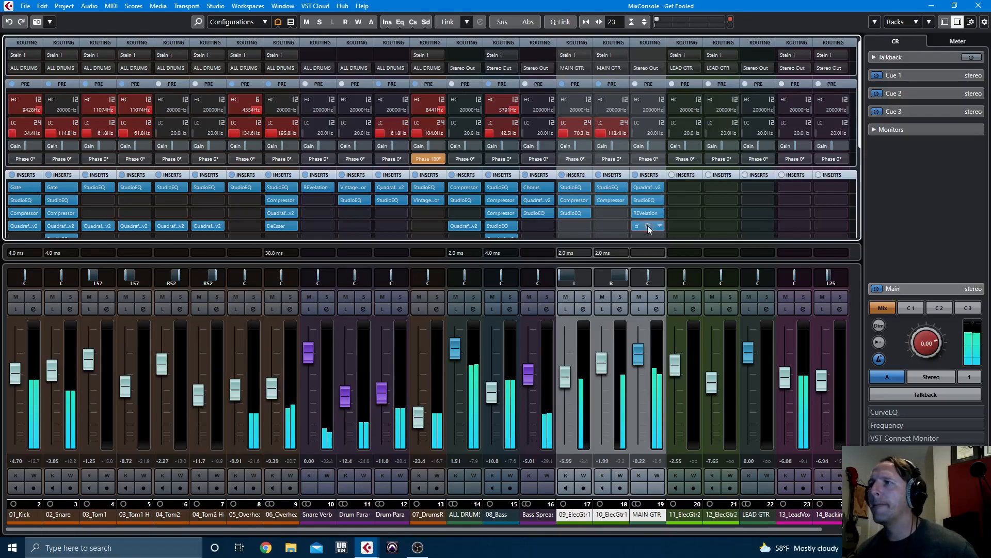
Compare the full mix with the MAIN GTR StereoDelay bypassed and active.
click(635, 225)
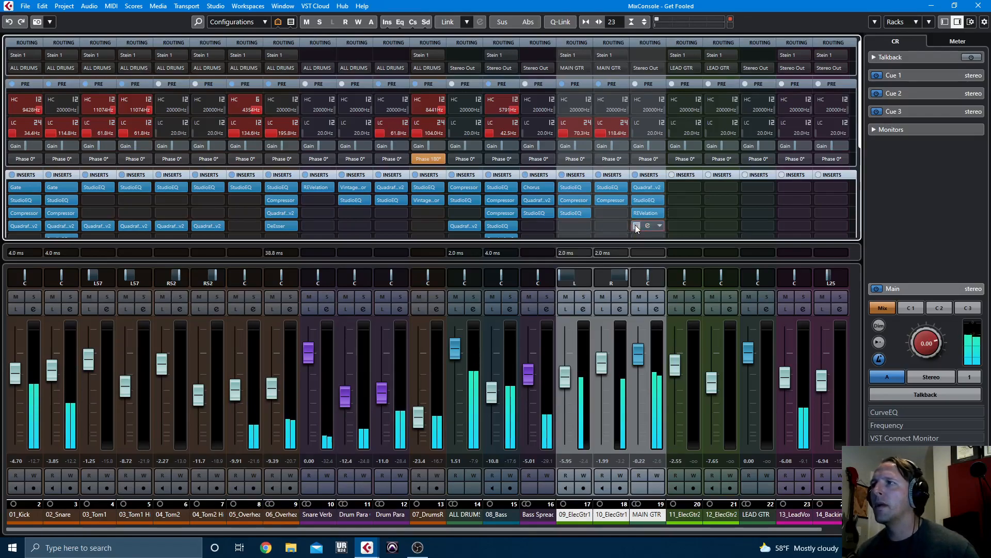
click(634, 226)
Solo the main guitars and move REVelation to the fifth insert slot of MAIN GTR, after StereoDelay.
click(657, 296)
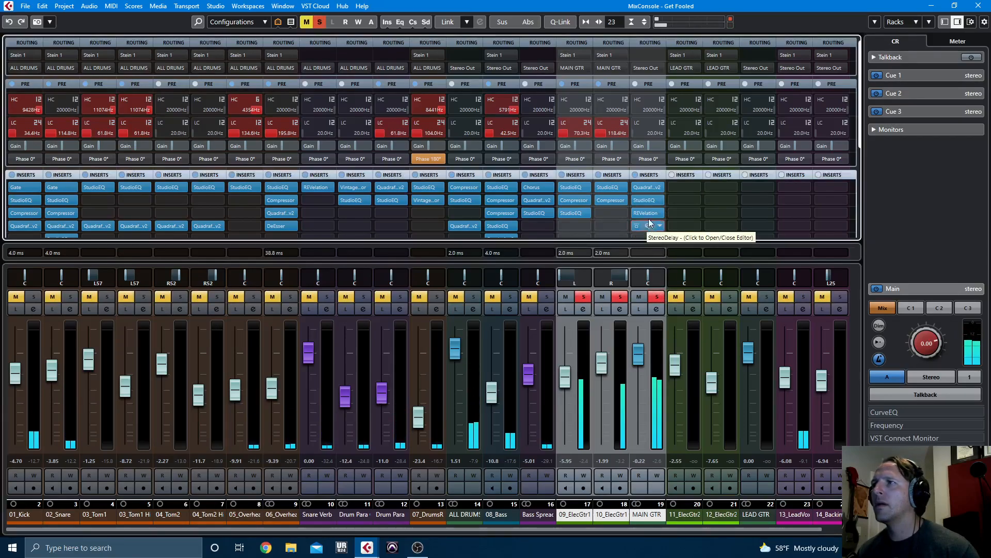
scroll(650, 226, down, 2)
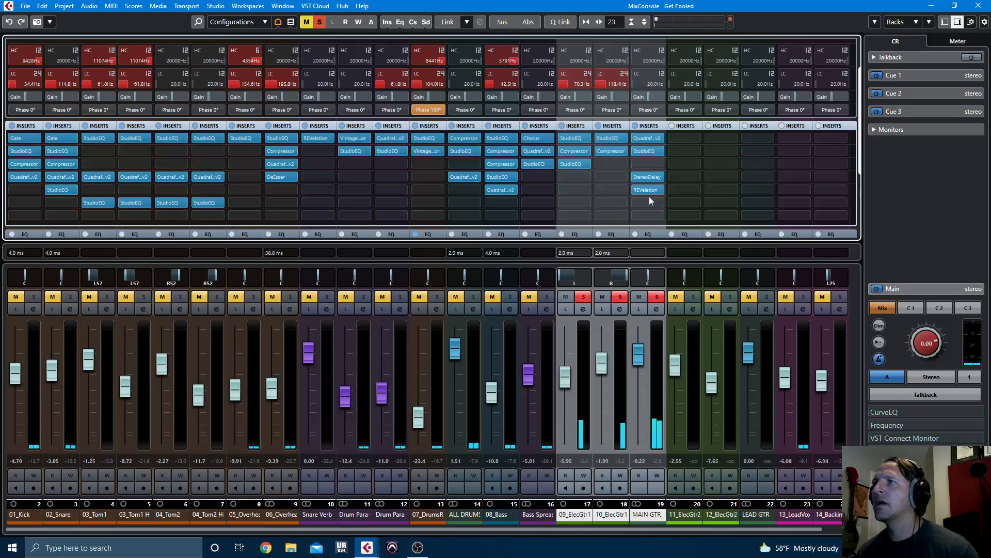
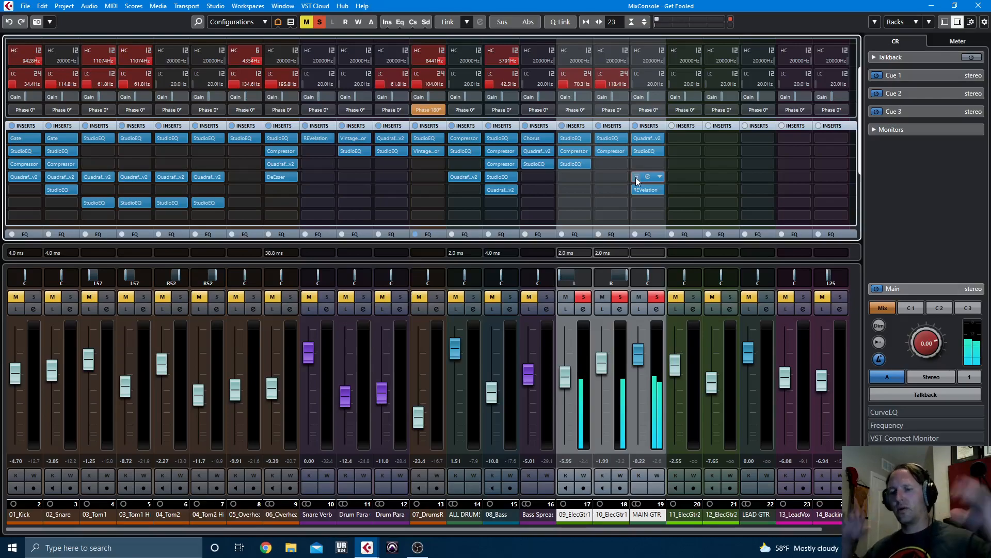
Switch to the project window, select only the MAIN GTR track, and maximize the window.
key(F3)
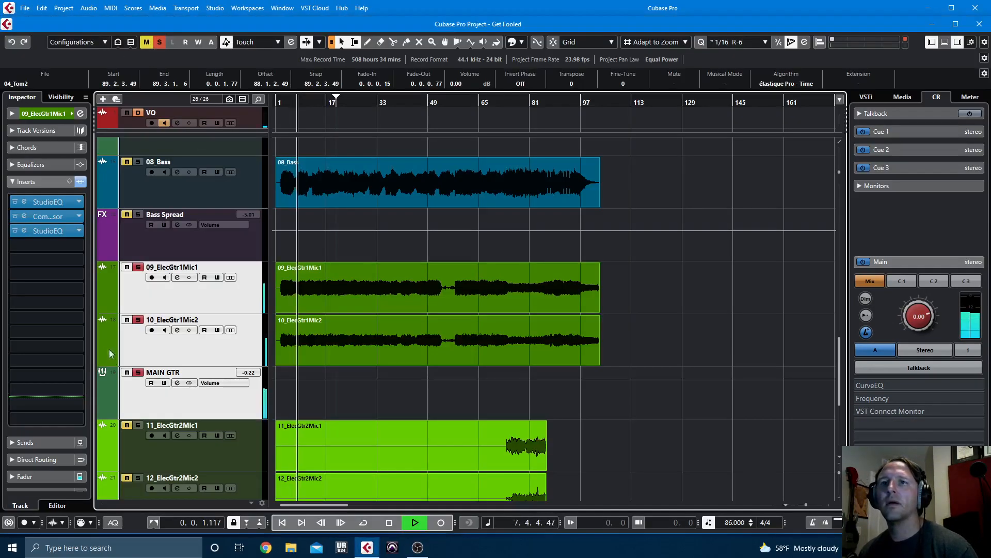
click(133, 395)
click(39, 221)
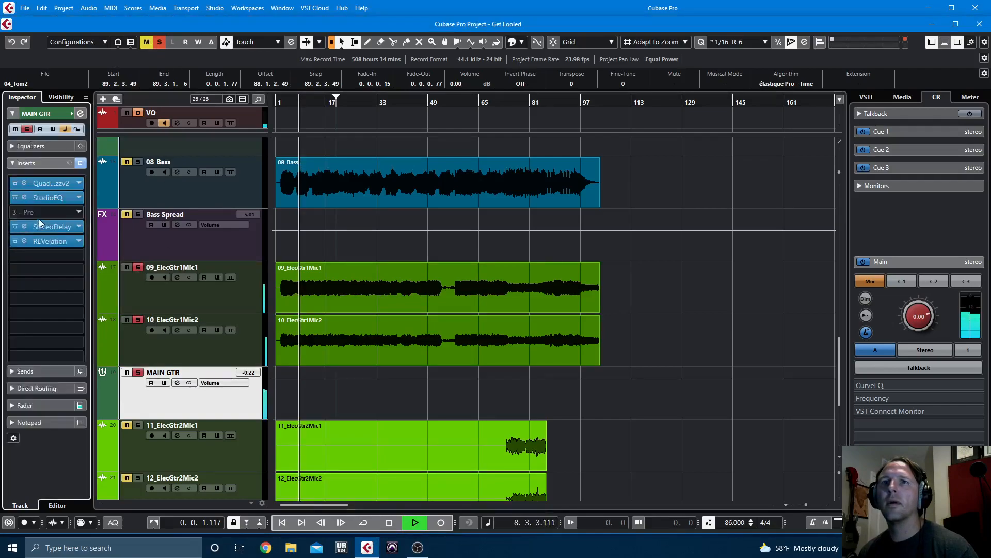
double_click(238, 25)
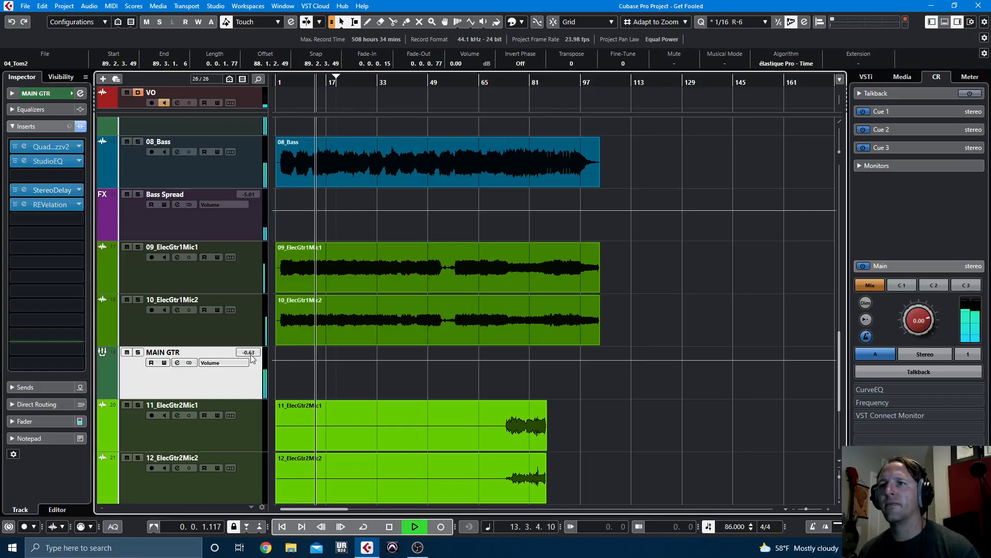
Lower the REVelation mix on MAIN GTR and set the group's volume to -1.07 dB.
click(50, 204)
drag(590, 285, 591, 296)
click(621, 115)
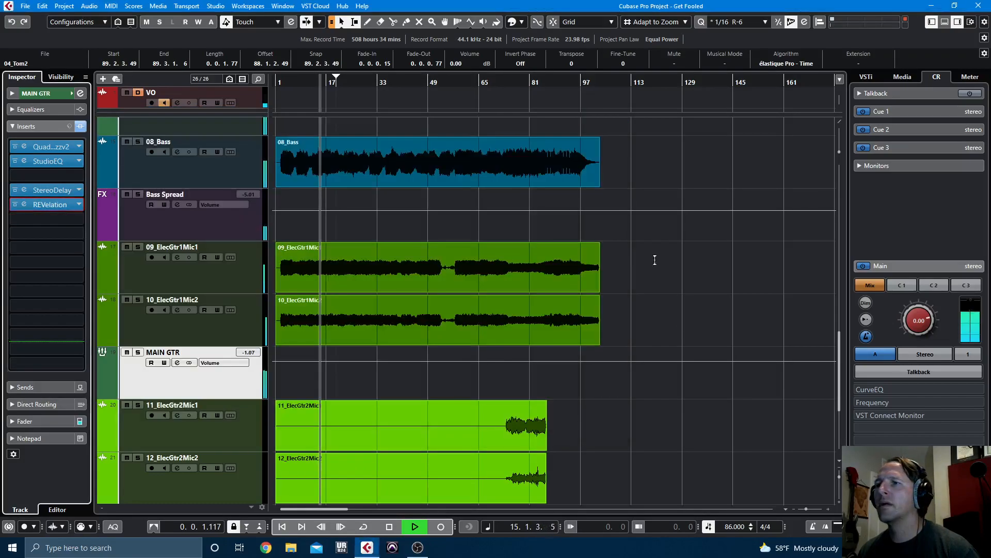
Stop playback and add a StudioEQ to the sixth insert slot of MAIN GTR, after REVelation.
scroll(688, 354, down, 3)
scroll(681, 371, down, 1)
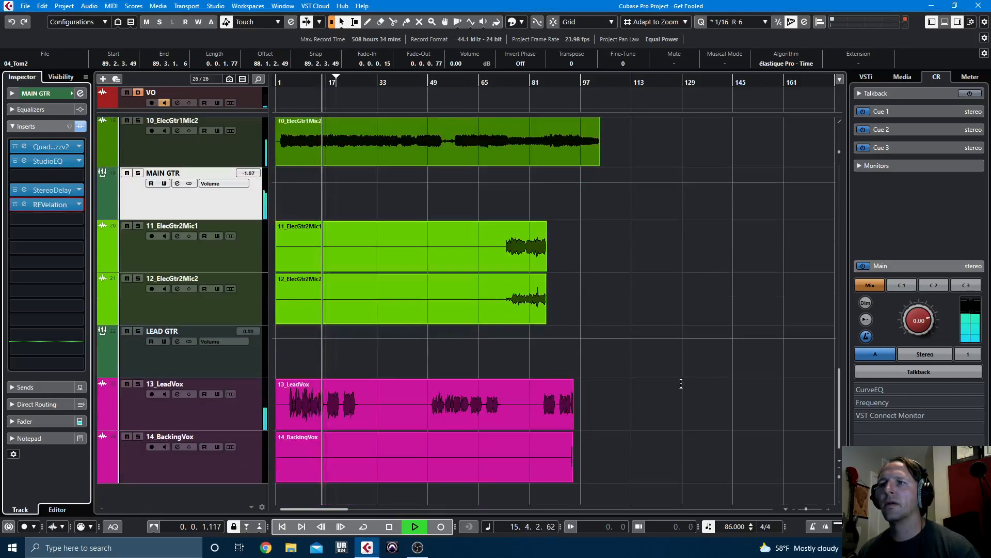
key(space)
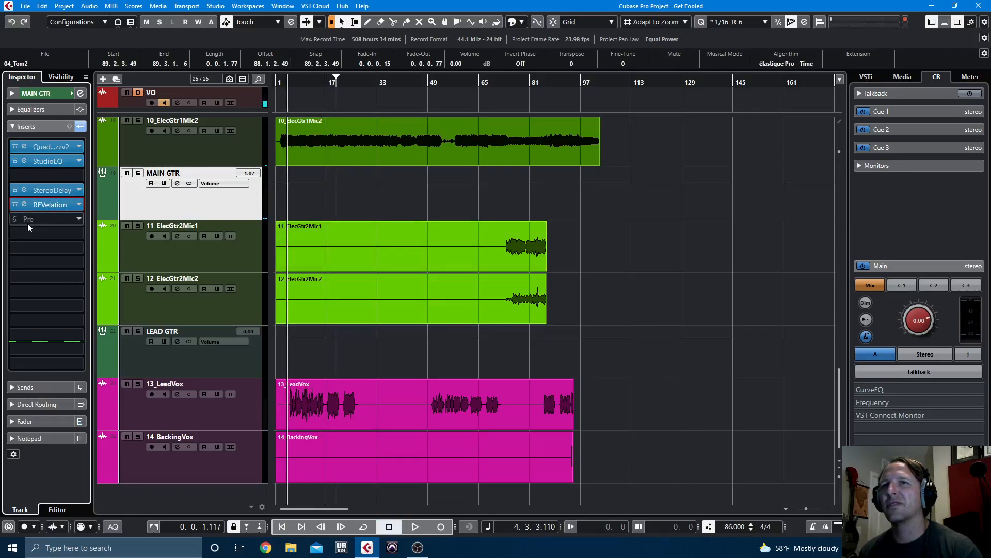
click(50, 218)
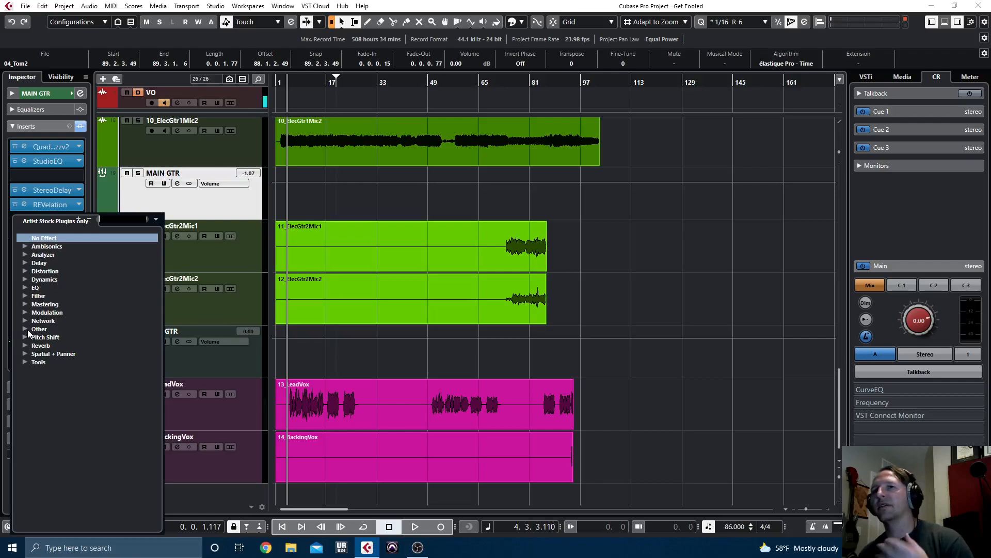
click(24, 286)
click(48, 312)
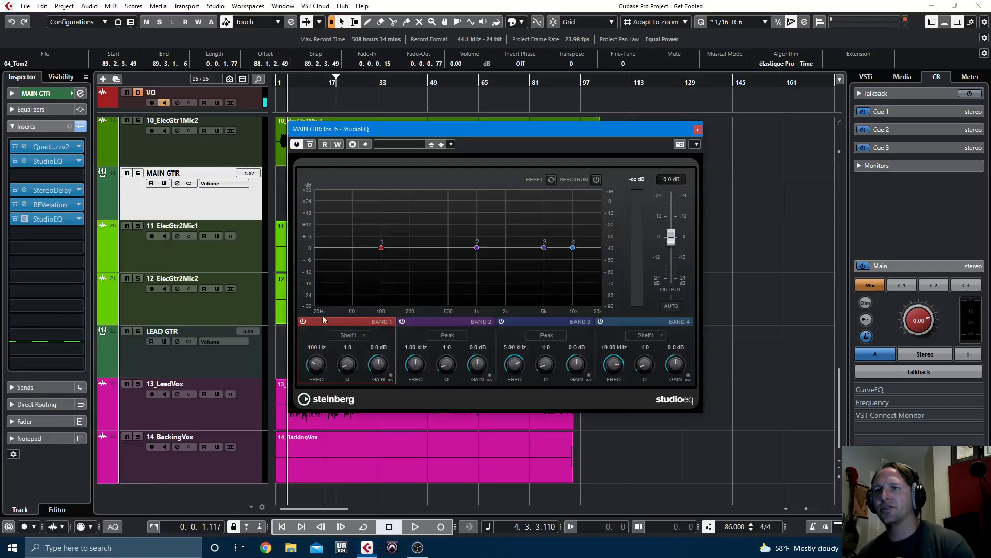
Set band 4 of the sixth-slot StudioEQ on MAIN GTR to a Cut filter at 7.29 kHz.
click(663, 335)
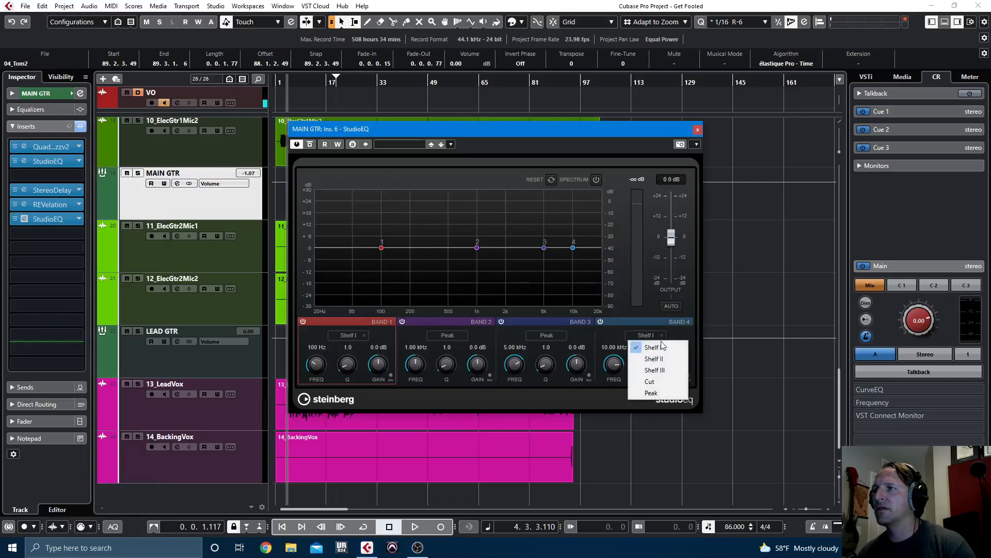
click(660, 387)
drag(611, 368, 612, 371)
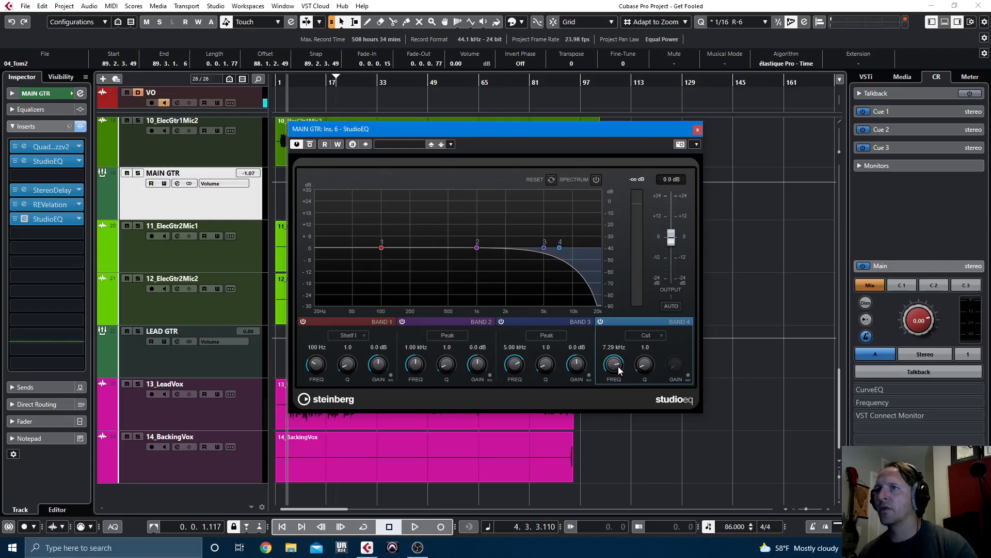
Play the song, compare the sixth-slot StudioEQ bypassed and active several times, leave it active and close its window.
key(space)
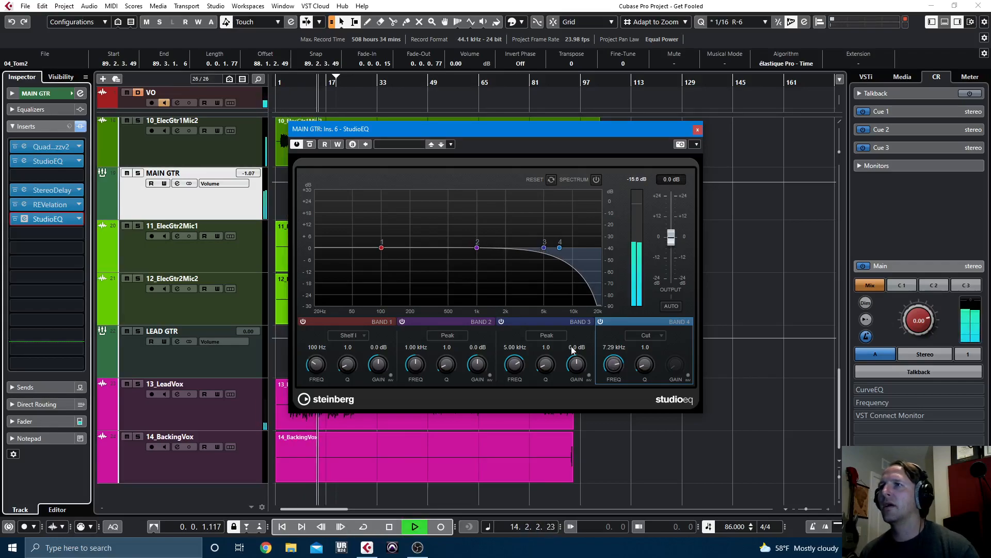
click(310, 144)
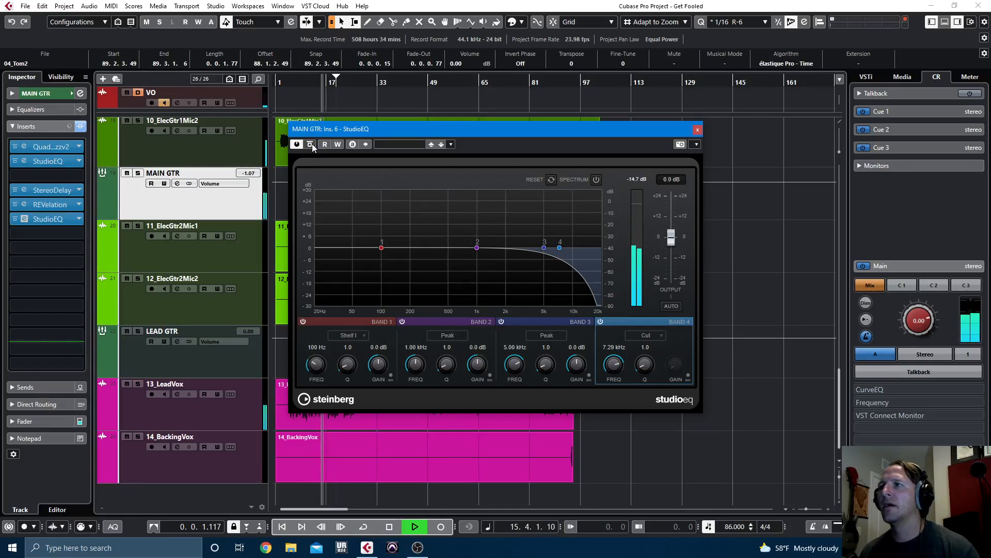
click(311, 144)
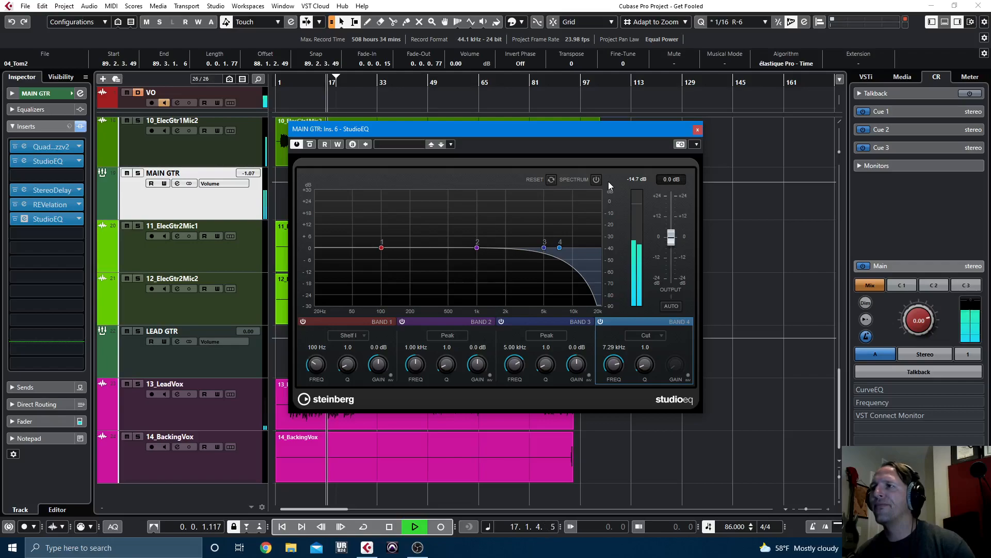
click(310, 145)
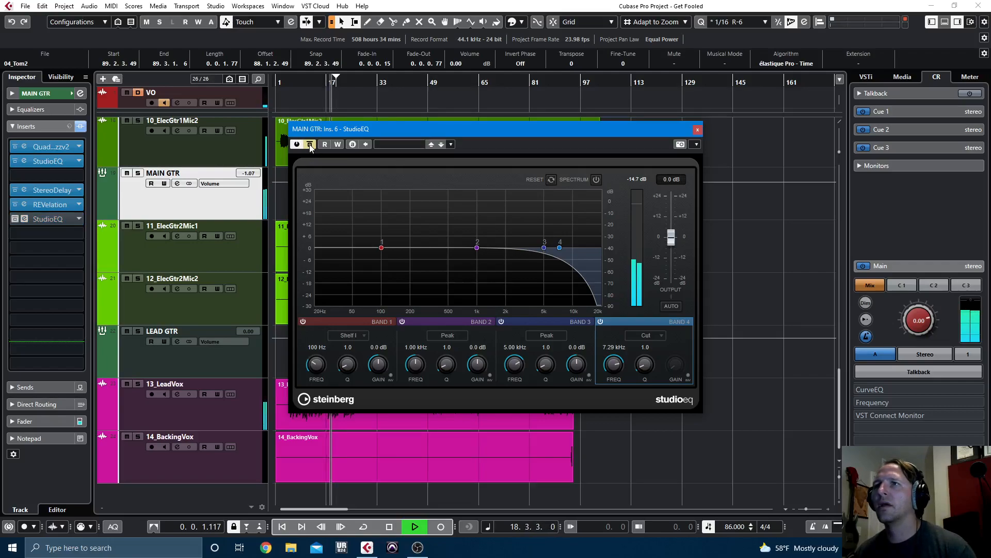
click(311, 146)
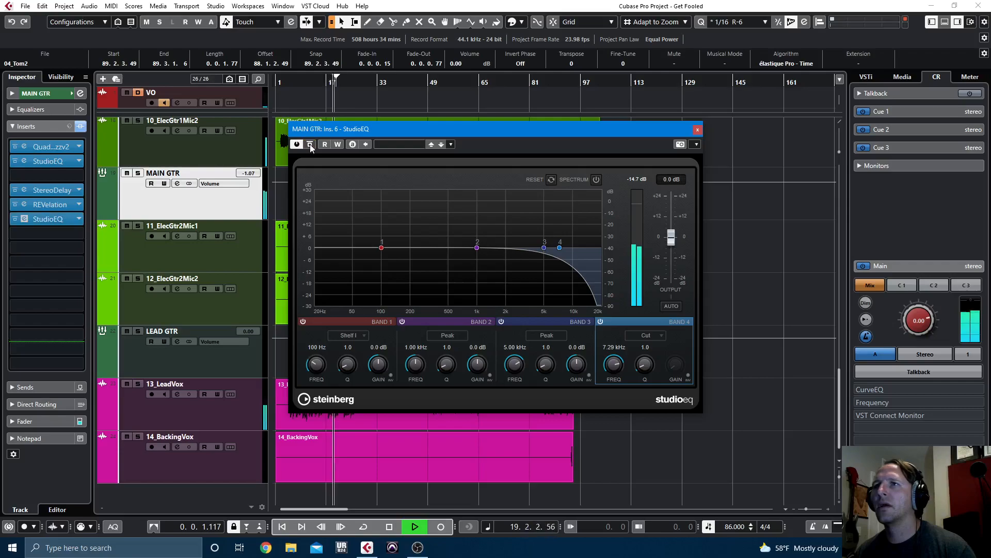
click(310, 145)
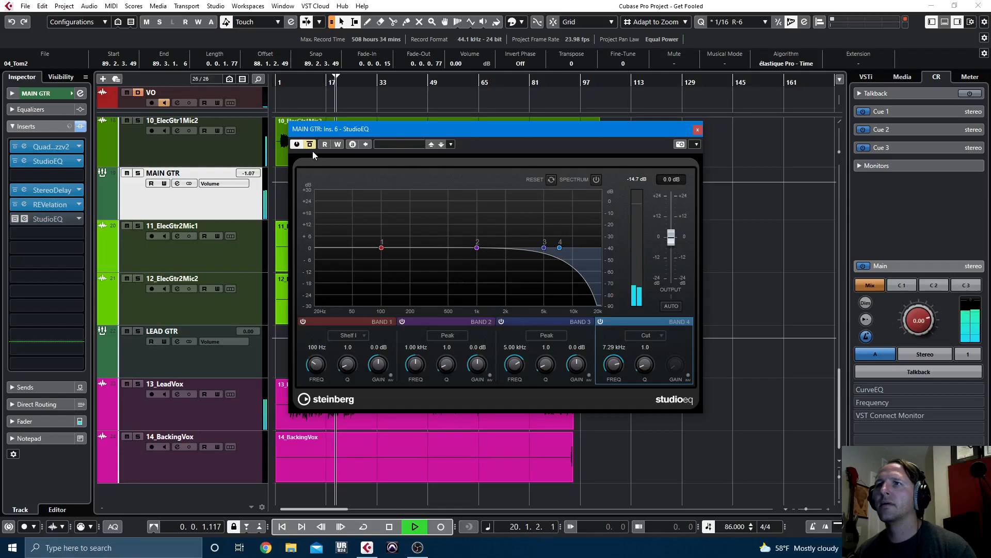
click(313, 147)
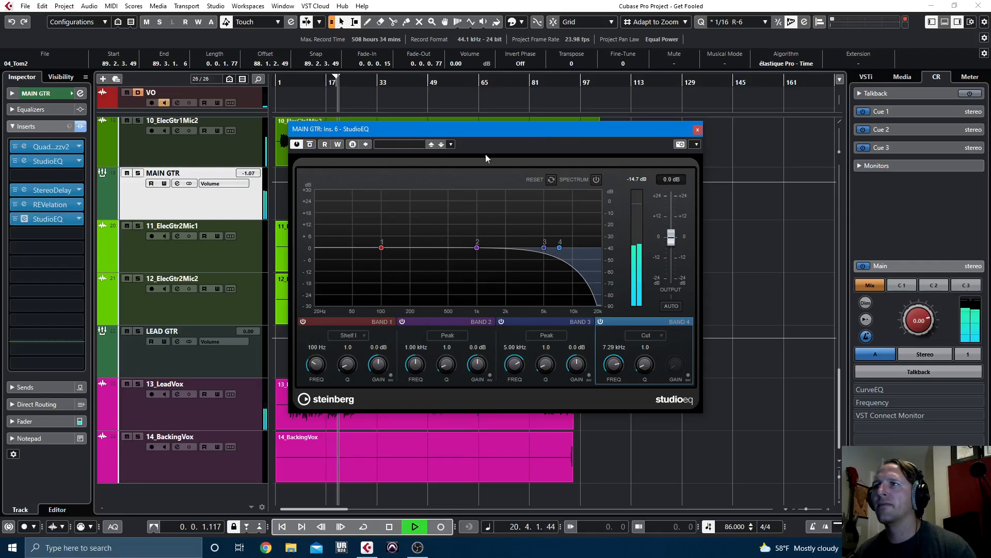
click(697, 132)
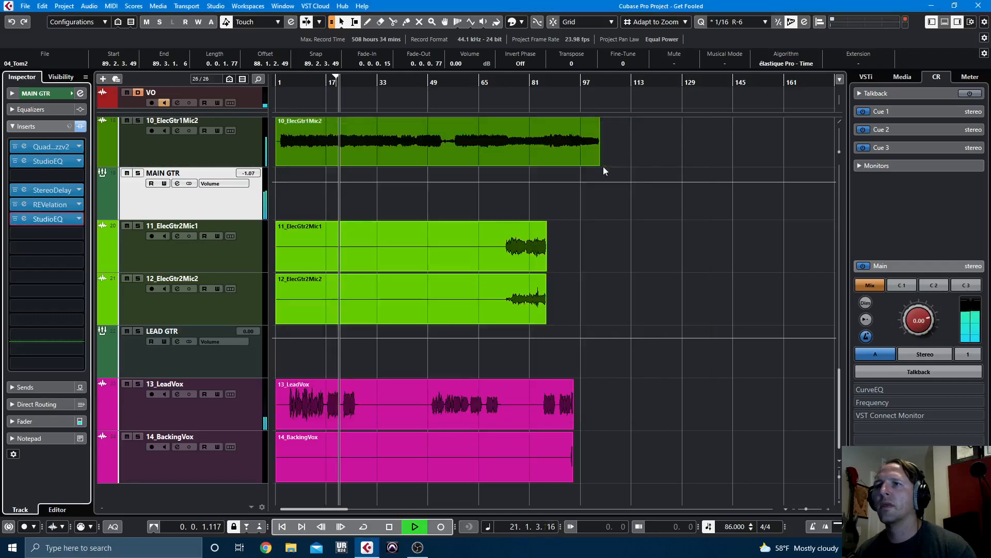
Raise the MAIN GTR group's volume to -0.67 dB.
click(240, 363)
click(227, 204)
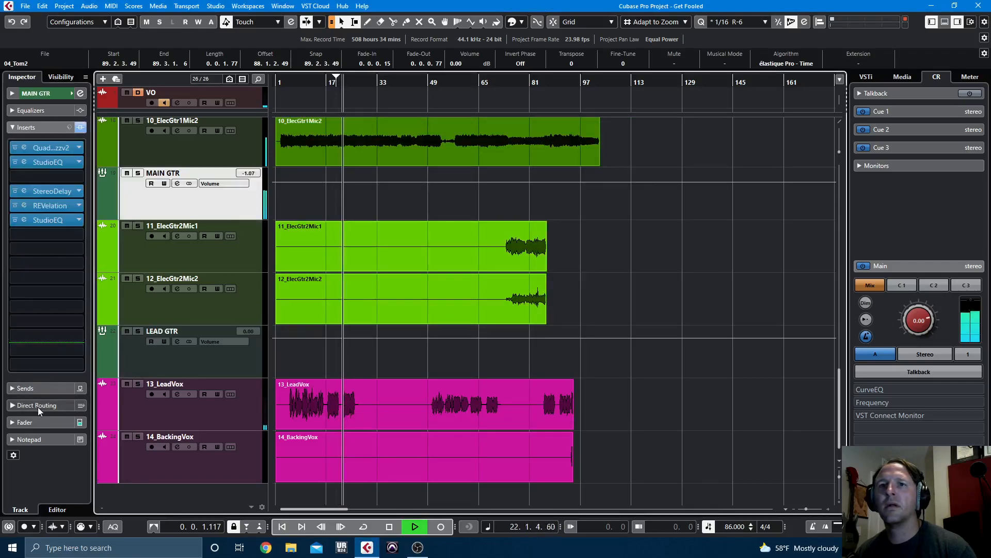
click(39, 421)
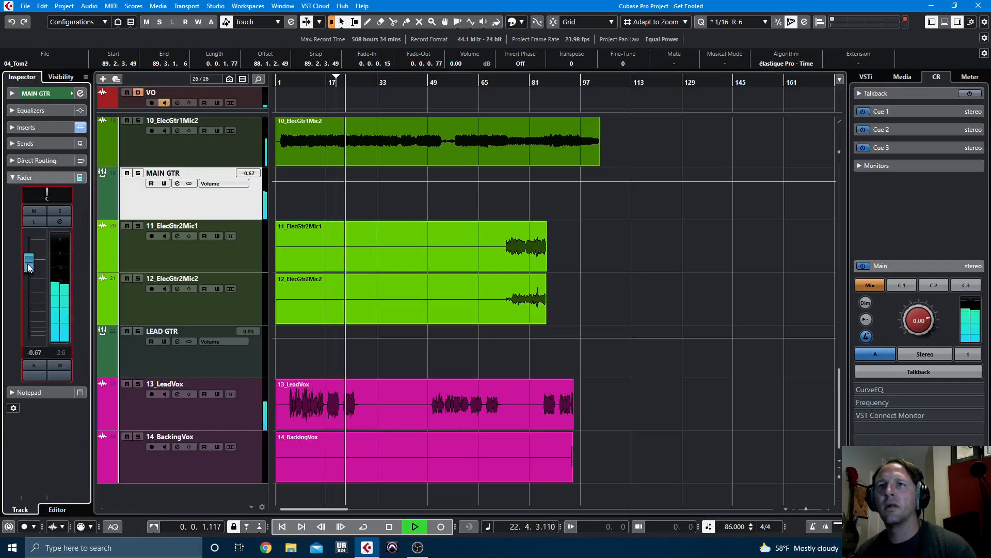
Bypass and re-enable the last StudioEQ, StereoDelay and REVelation on MAIN GTR to compare the sound, then stop playback.
click(54, 128)
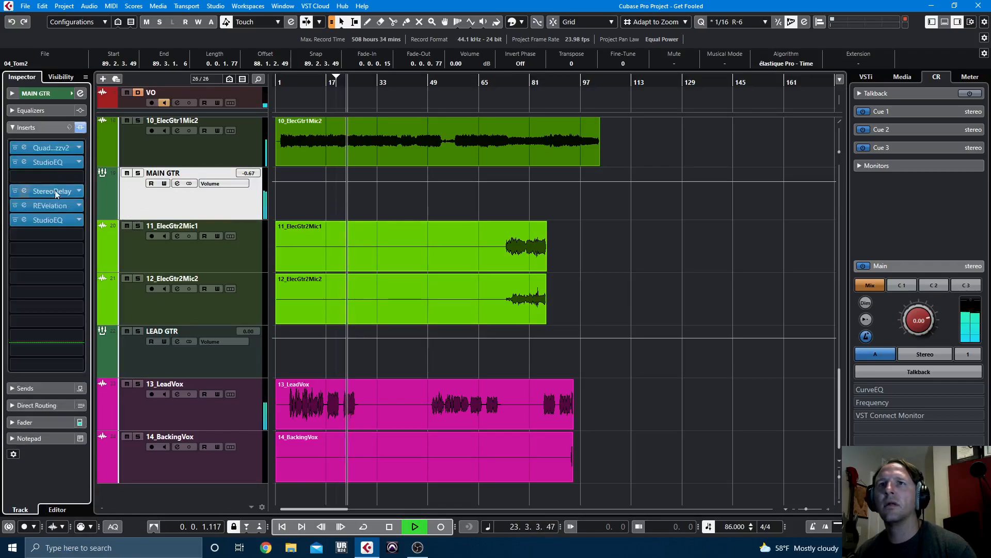
click(14, 220)
click(15, 190)
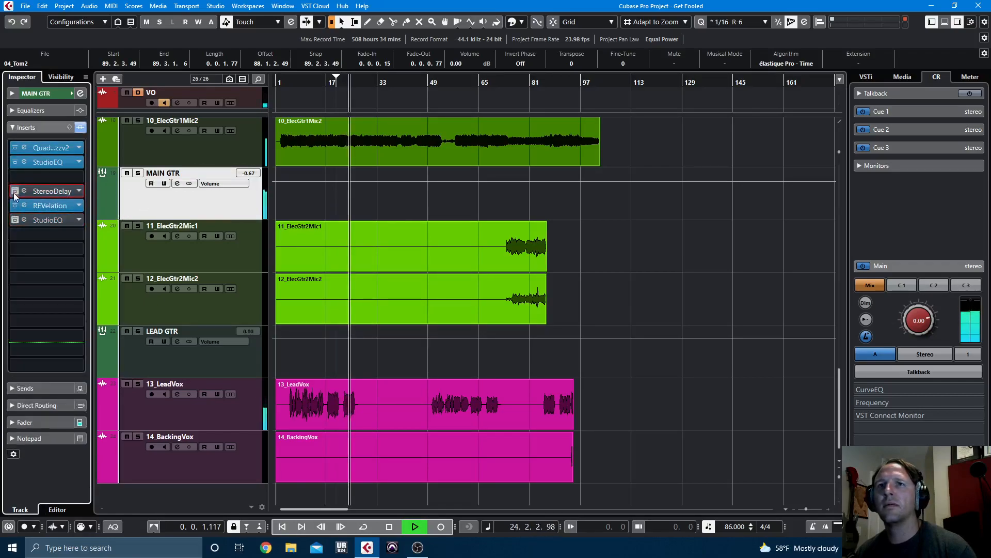
click(15, 206)
click(15, 191)
click(15, 206)
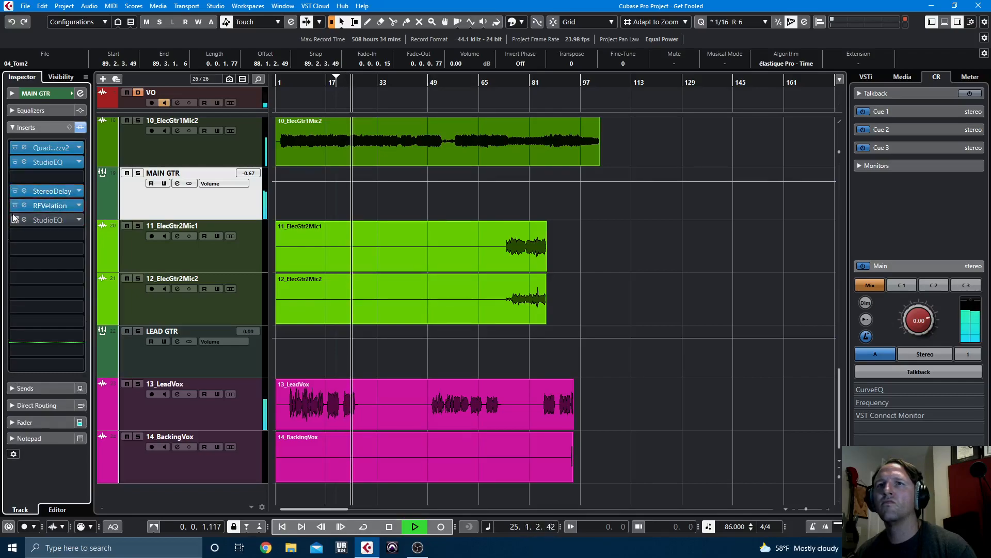
click(14, 221)
key(space)
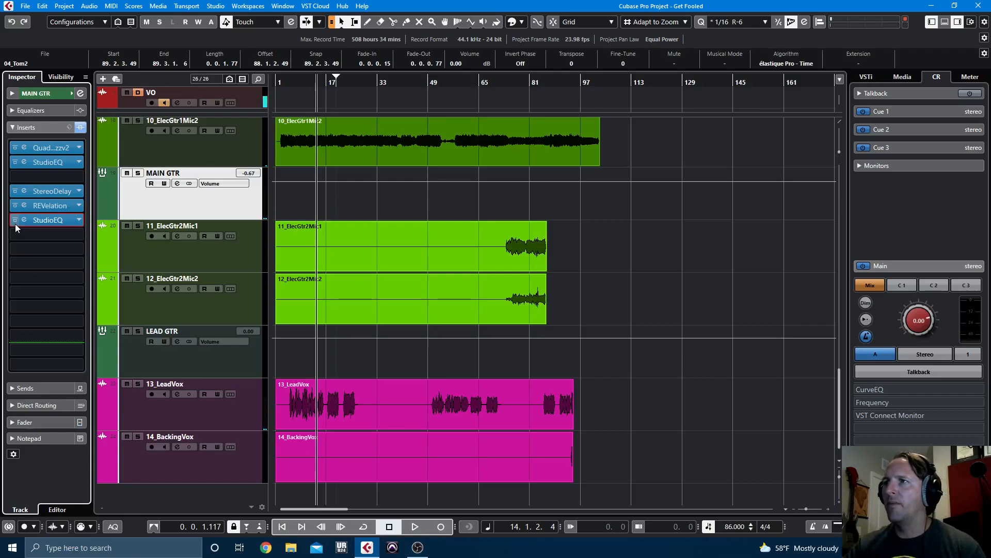
Solo 11_ElecGtr2Mic1 and 12_ElecGtr2Mic2 and play back the lead guitar from about bar 76.
click(516, 85)
click(137, 225)
click(138, 278)
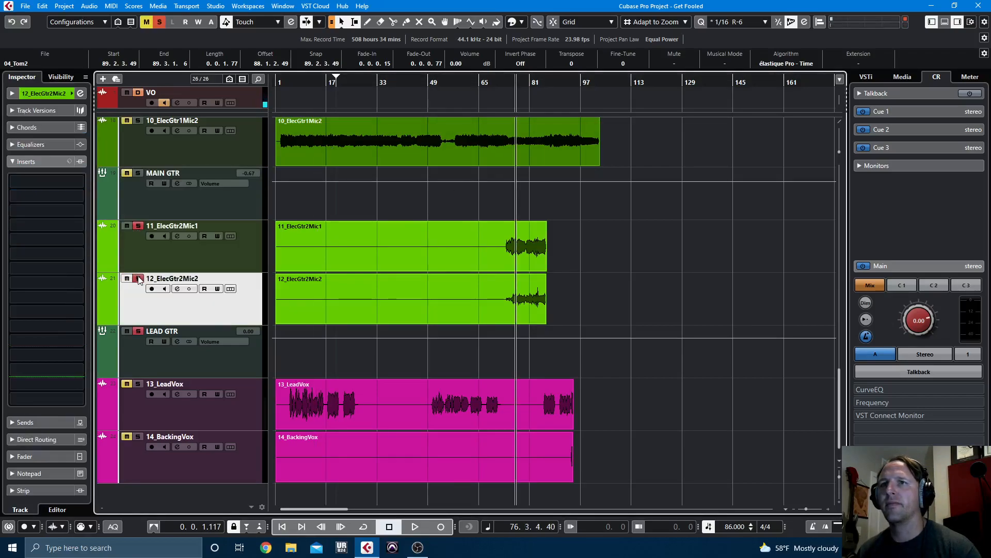
key(space)
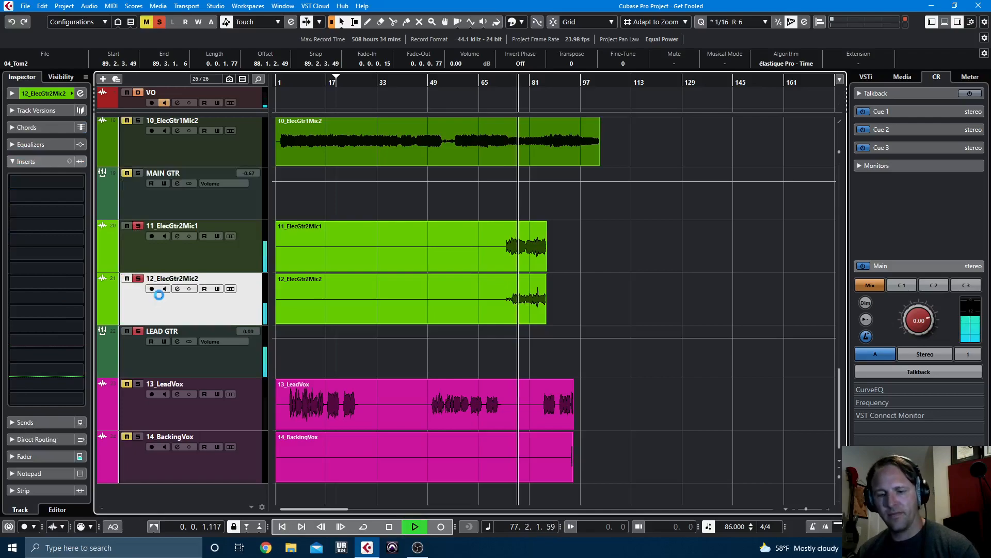
key(space)
In the MixConsole, copy the 09_ElecGtr1 and 10_ElecGtr1 inserts to 11_ElecGtr2 and 12_ElecGtr2 respectively, and the MAIN GTR inserts to LEAD GTR.
key(F3)
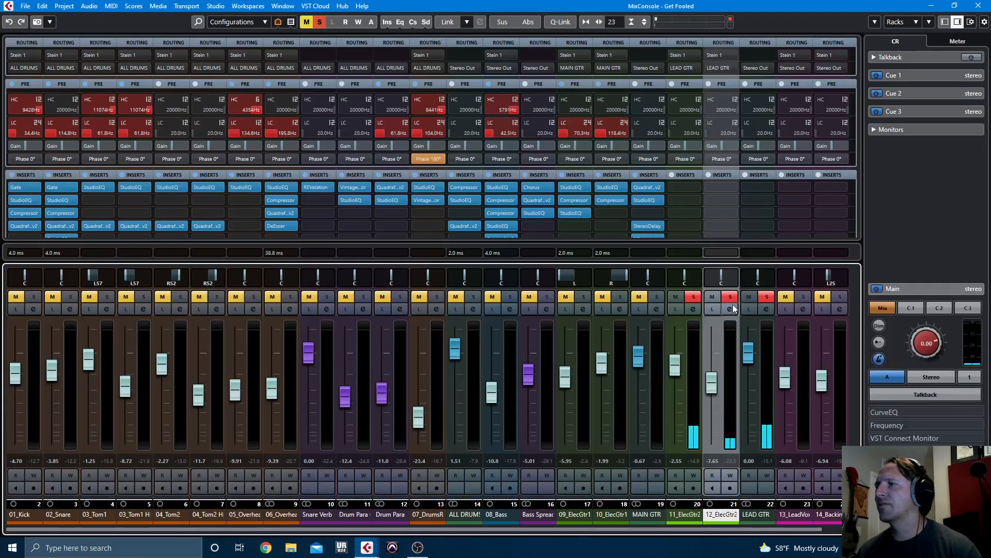
drag(571, 177, 727, 175)
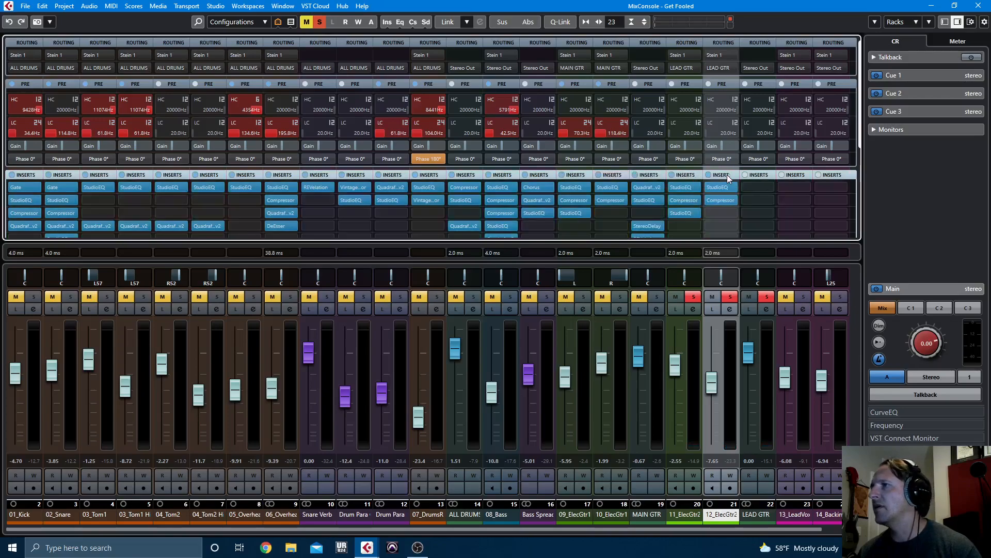
drag(618, 174, 762, 178)
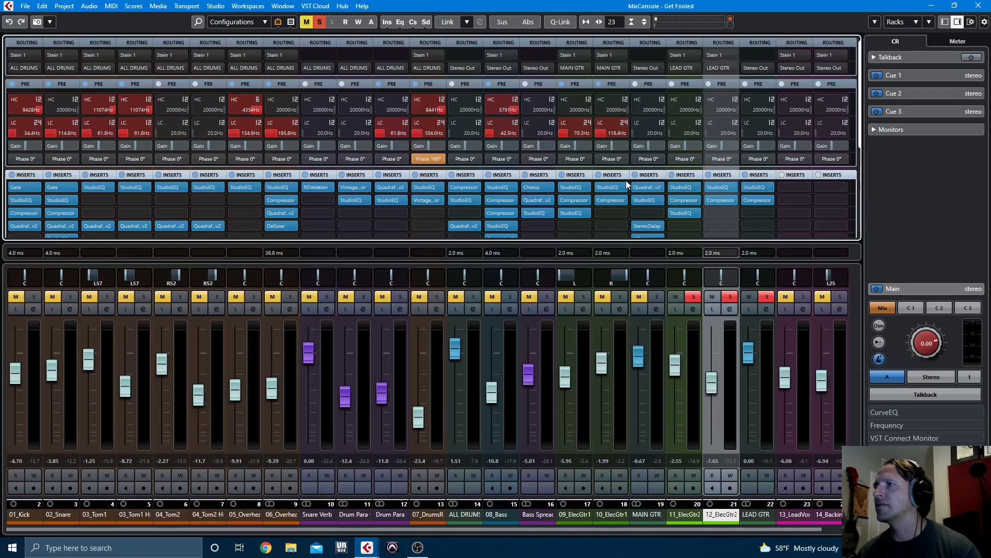
drag(650, 175, 755, 175)
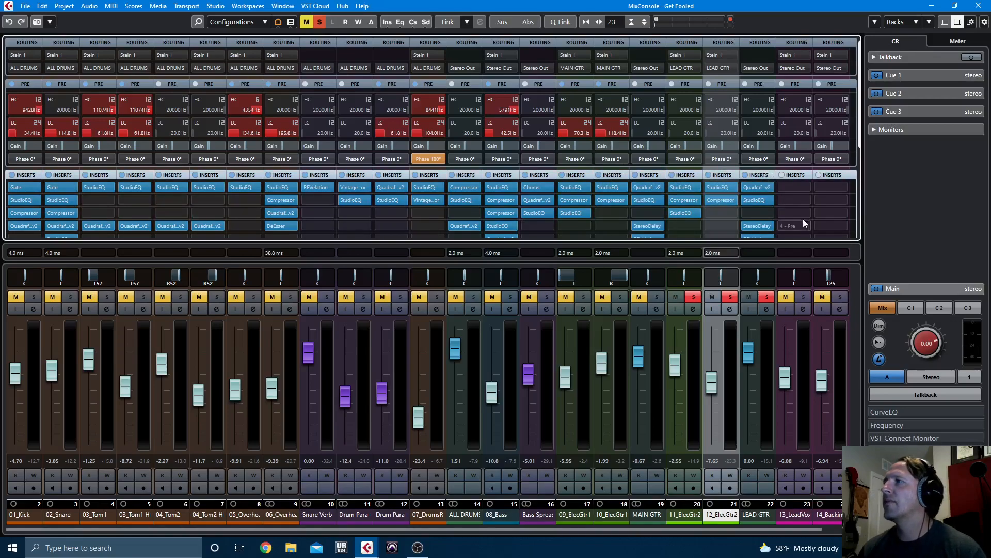
On LEAD GTR's StereoDelay, sync Delay 1 to 1/4 (feedback 23%, mix 27.5%) and Delay 2 to 1/8 D (feedback 14.5%, mix 21.5%).
click(757, 225)
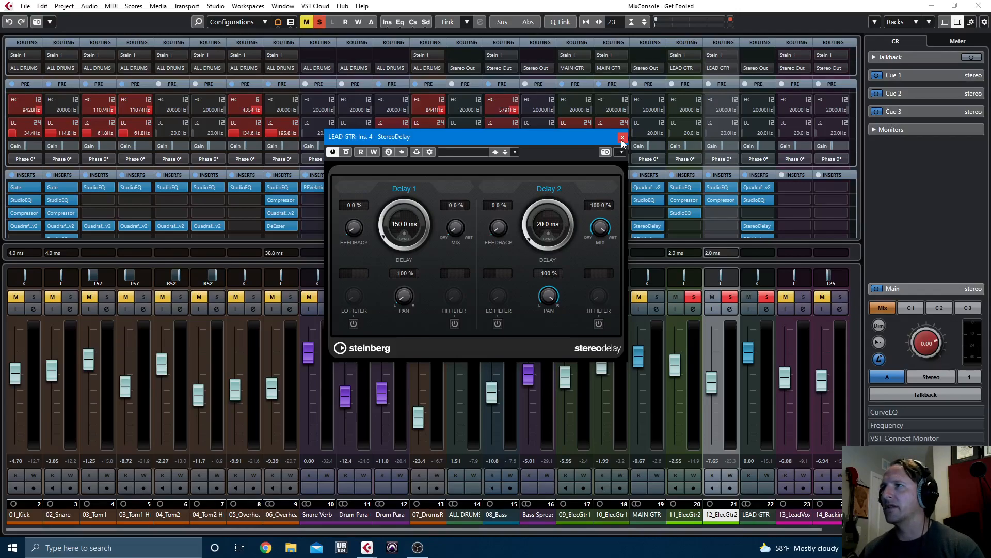
click(402, 232)
drag(541, 235, 544, 234)
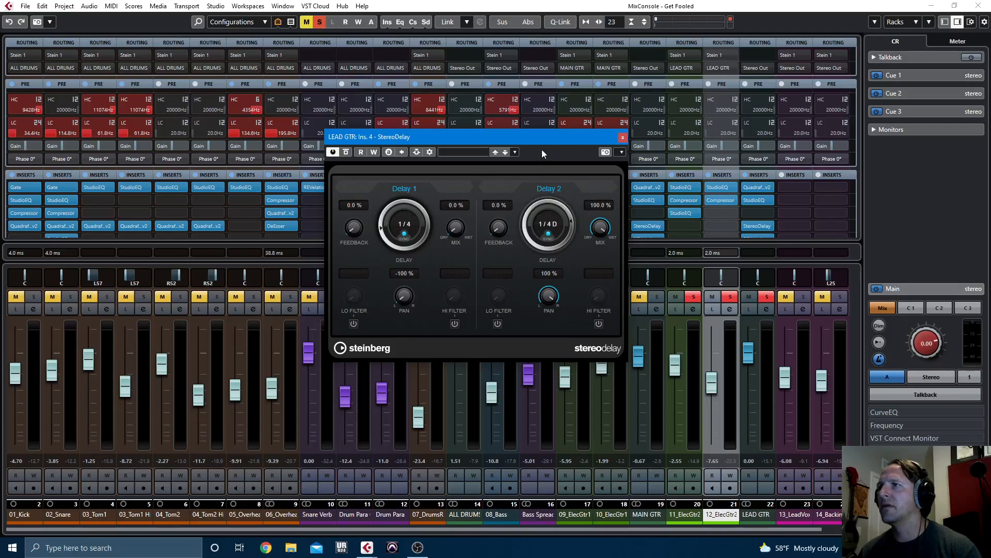
drag(596, 298, 596, 301)
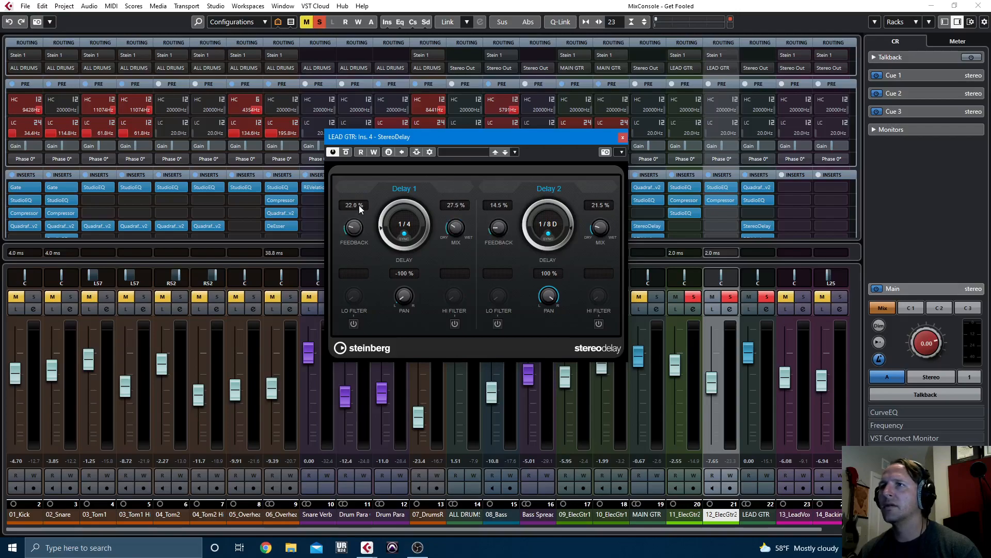
Enable the StereoDelay filters, with Delay 1 at 196.1 Hz low and 7.10 kHz high, and Delay 2 at 156.6 Hz and 9.45 kHz.
click(498, 324)
click(600, 324)
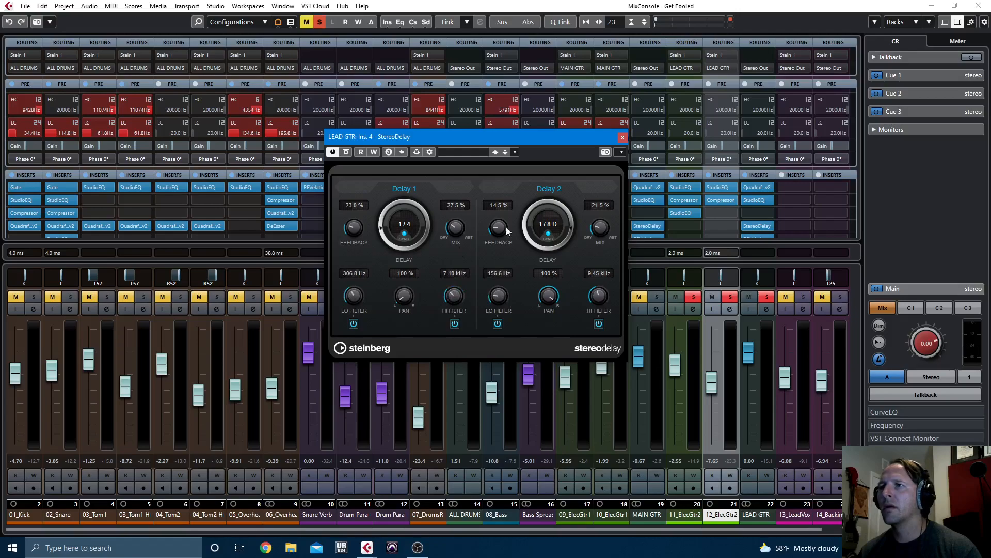
drag(355, 299, 352, 311)
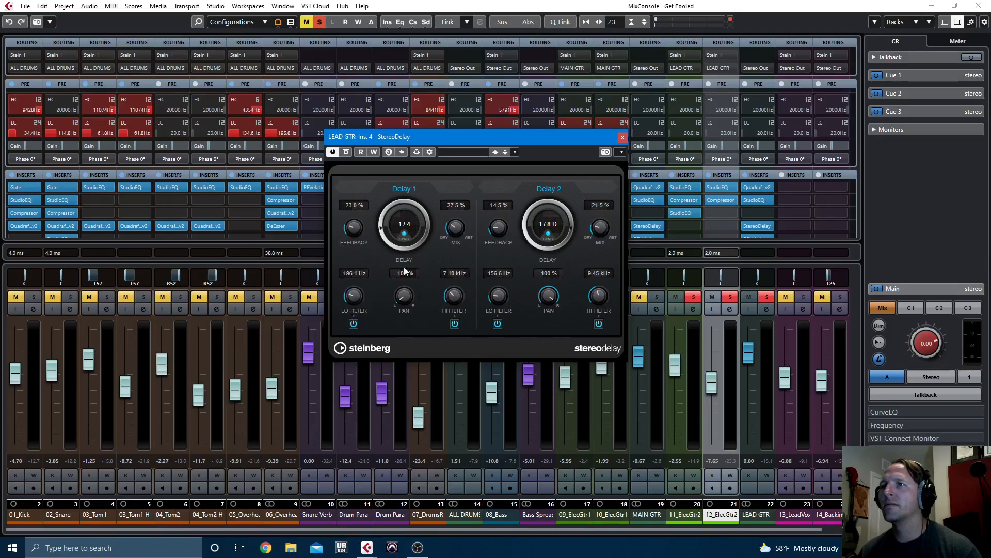
click(622, 138)
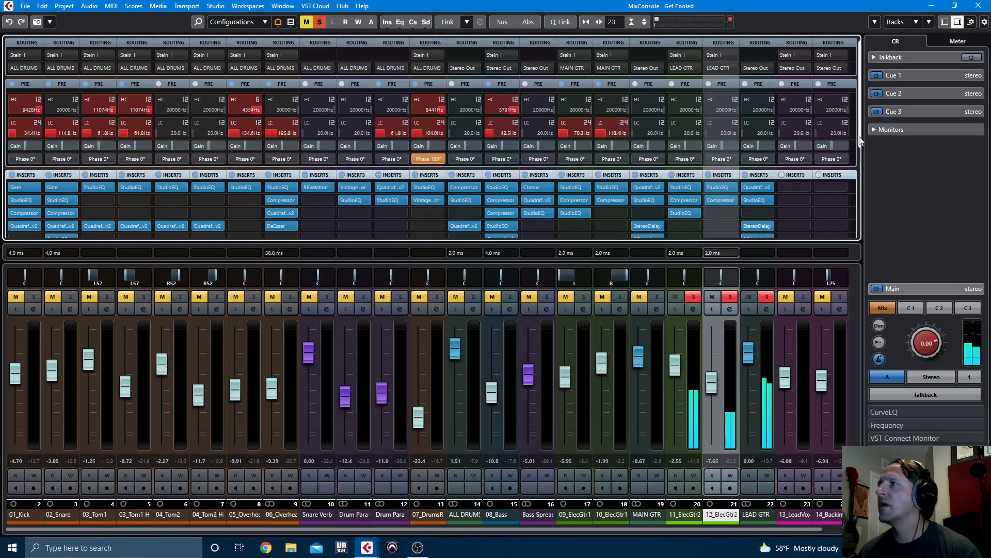
Raise the mix of the REVelation reverb on LEAD GTR to 35%.
scroll(851, 158, down, 4)
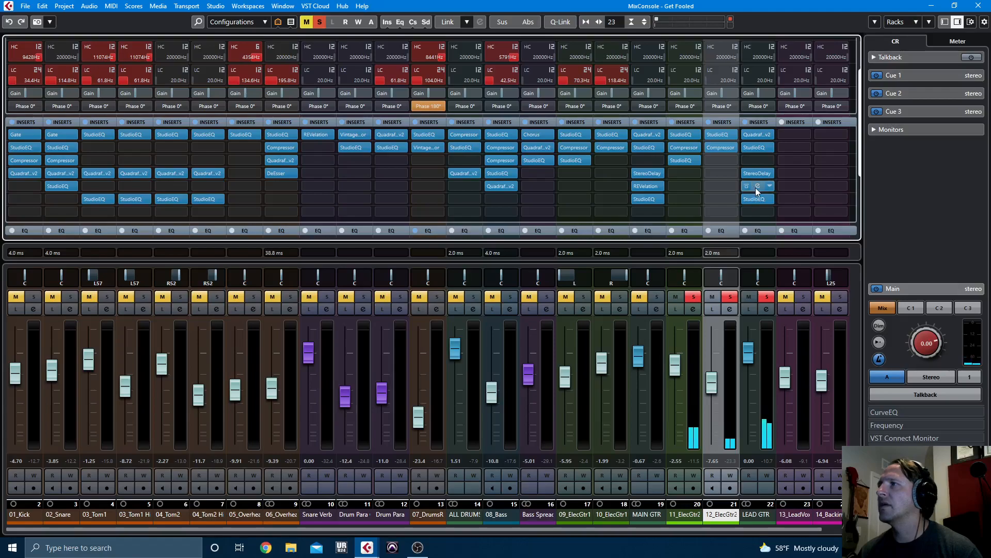
click(754, 187)
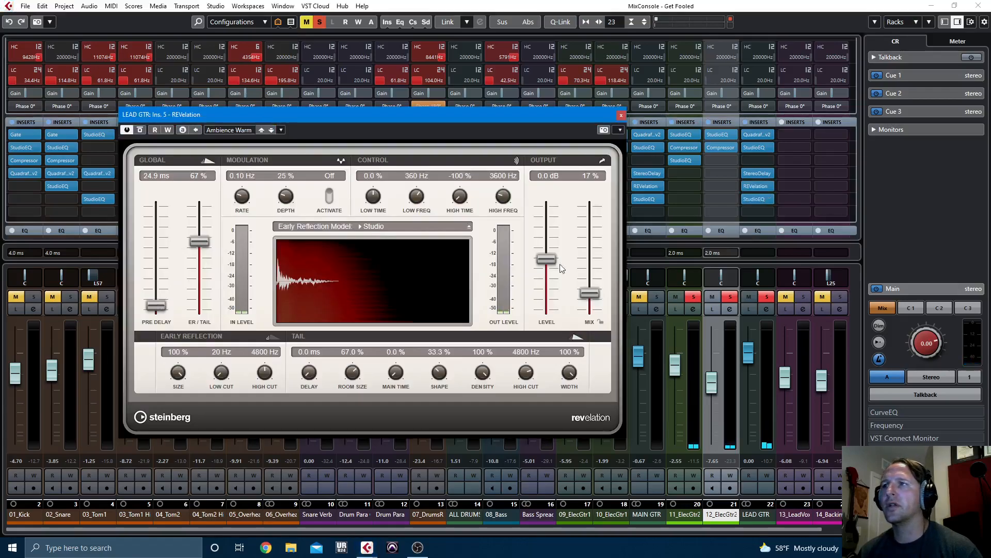
drag(590, 302, 592, 280)
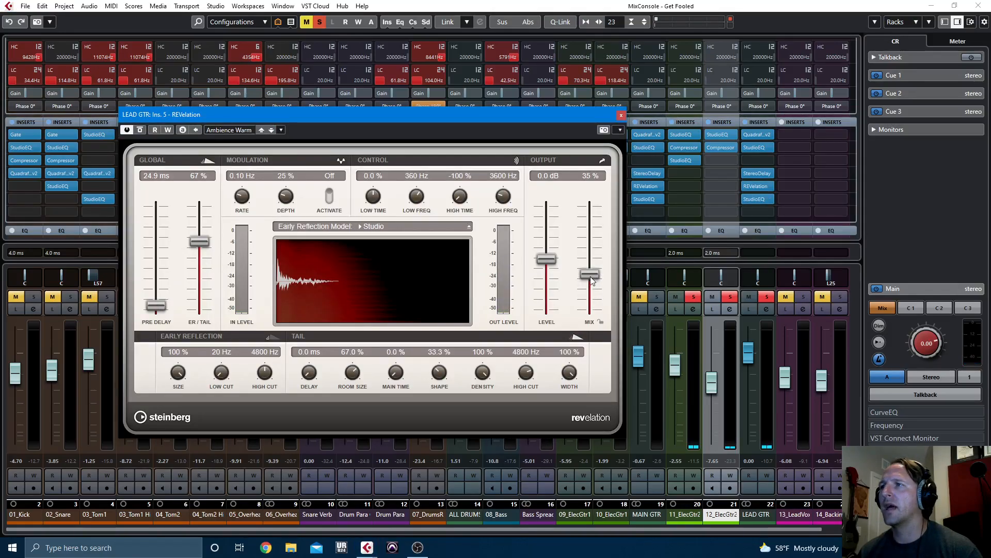
click(621, 115)
Unsolo the lead guitar and reduce LEAD GTR's StereoDelay mix to 5.5% for Delay 1 and 6.0% for Delay 2.
click(766, 297)
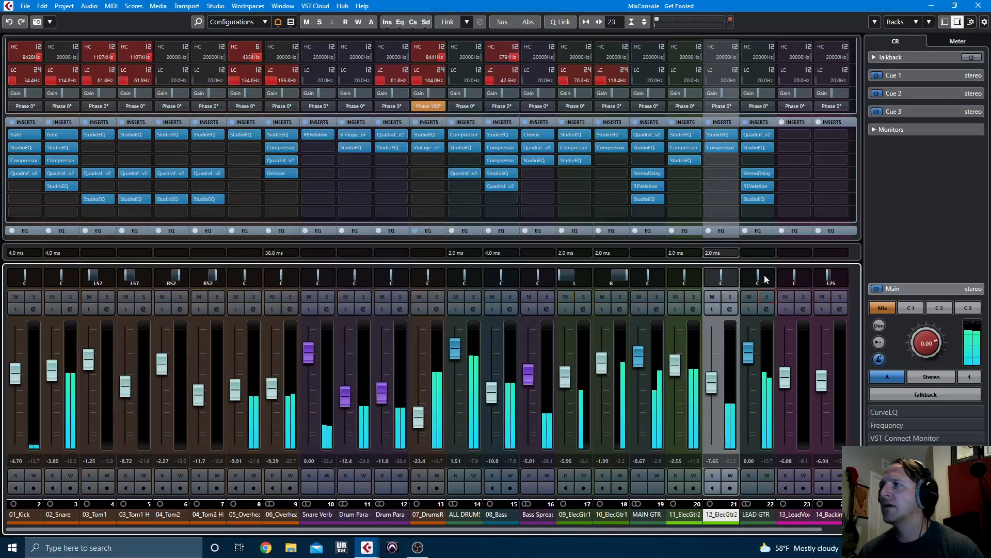
click(757, 173)
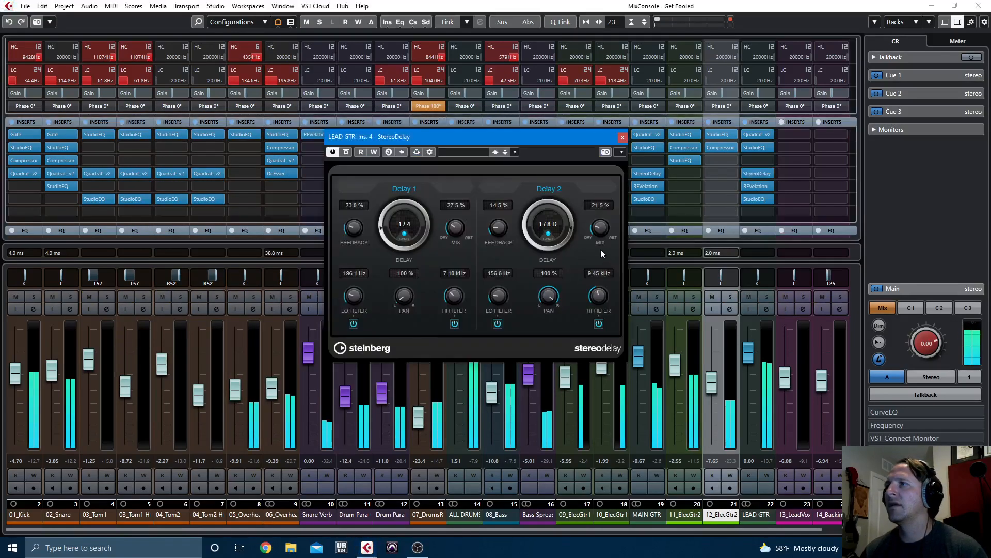
drag(600, 224, 597, 240)
drag(459, 221, 455, 230)
drag(603, 232, 603, 229)
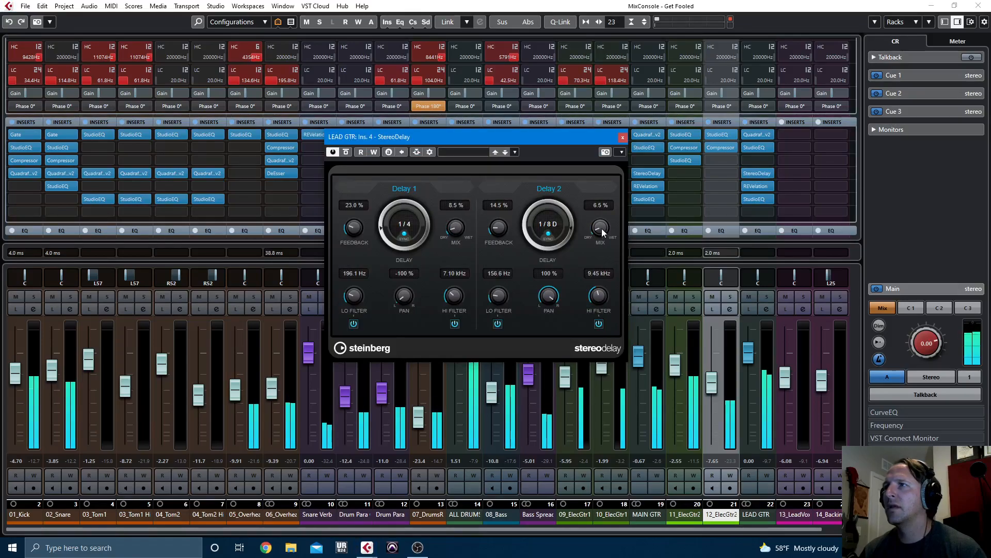
drag(456, 226, 456, 229)
drag(604, 225, 604, 226)
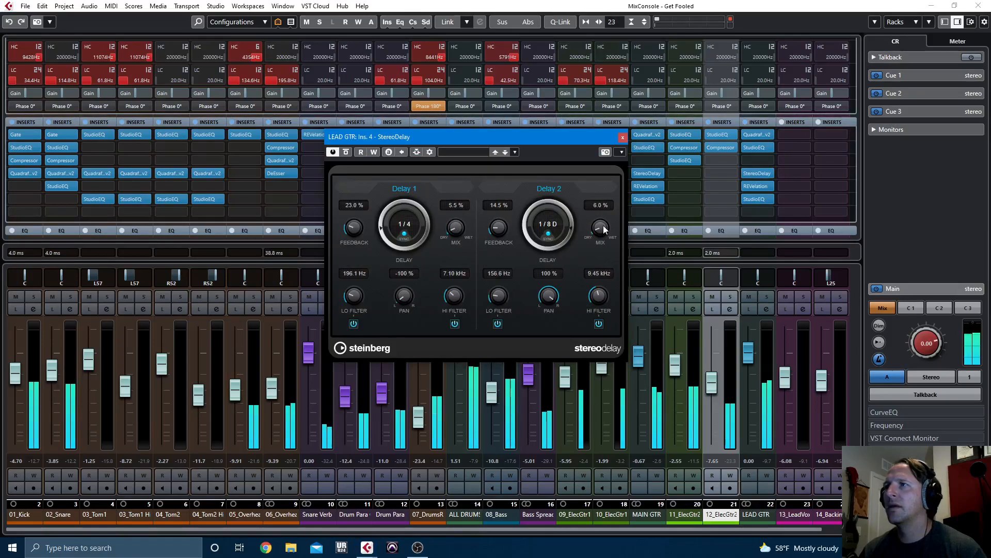
click(623, 137)
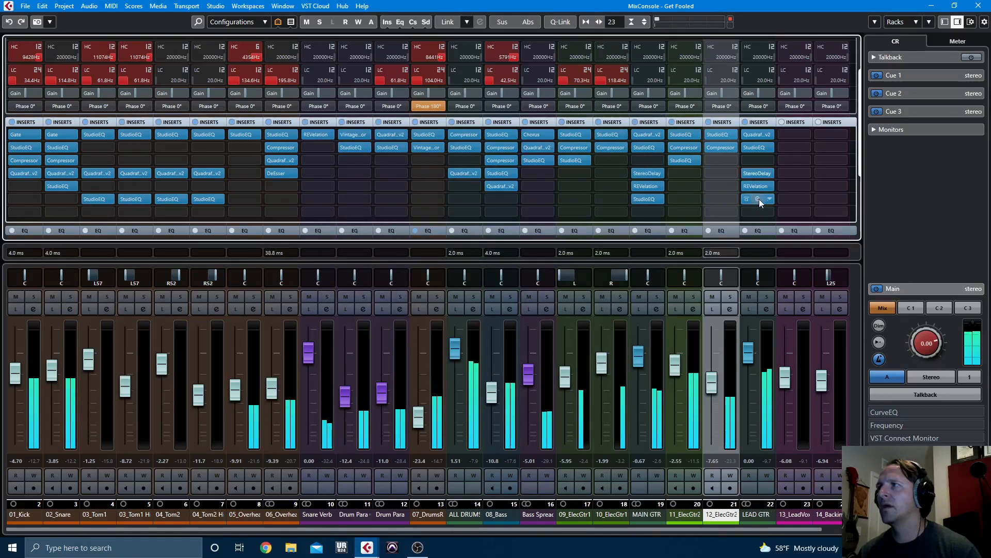
Lower LEAD GTR to -0.64 dB and set its last StudioEQ to cut at about 218 Hz in band 1 and 4.88 kHz in band 4.
drag(748, 353, 750, 353)
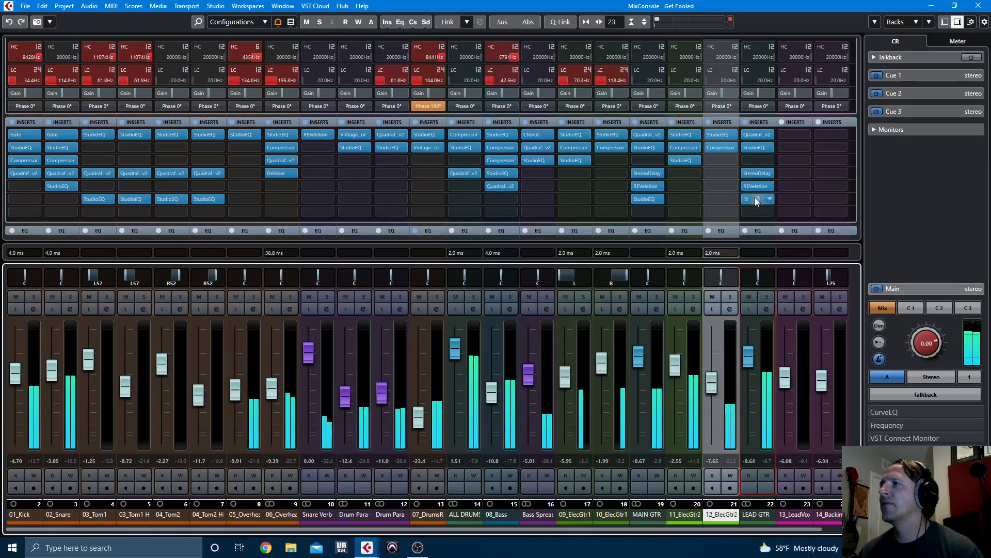
click(755, 200)
drag(613, 371, 613, 375)
click(359, 334)
click(368, 386)
drag(316, 365, 348, 333)
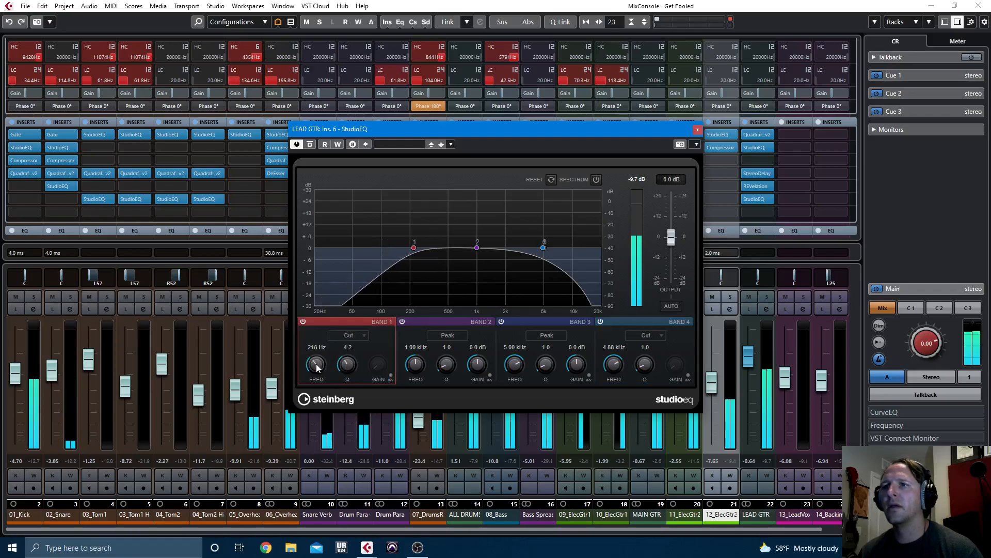
drag(317, 364, 317, 362)
click(697, 130)
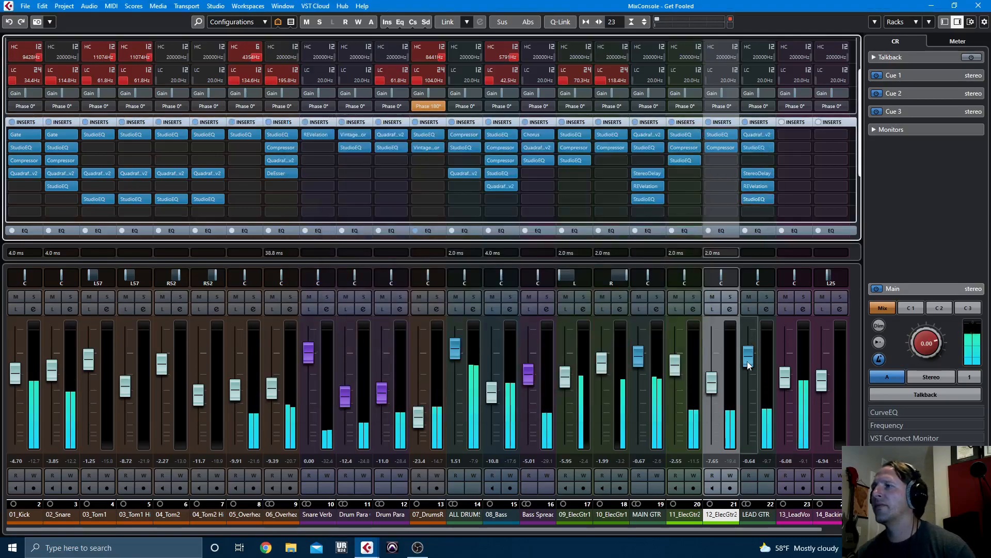
Solo the lead guitar, audition the TUBE type with more drive in LEAD GTR's Quadrafuzz v2, and switch it to DIST.
click(758, 134)
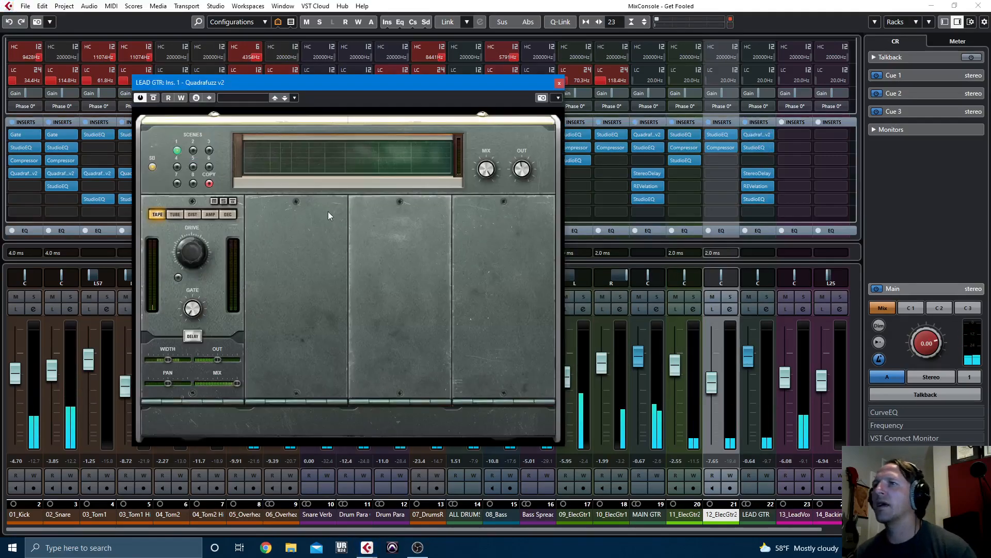
click(174, 214)
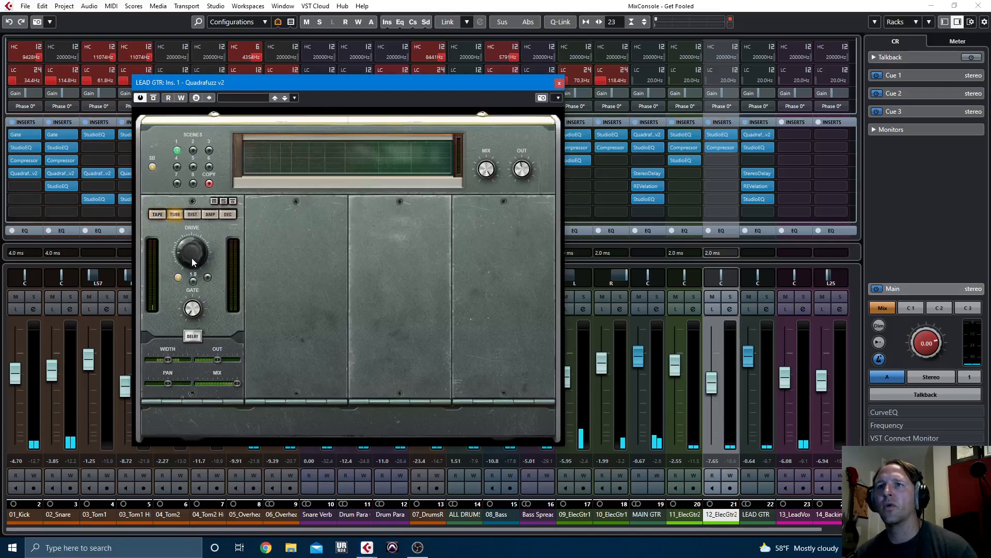
key(s)
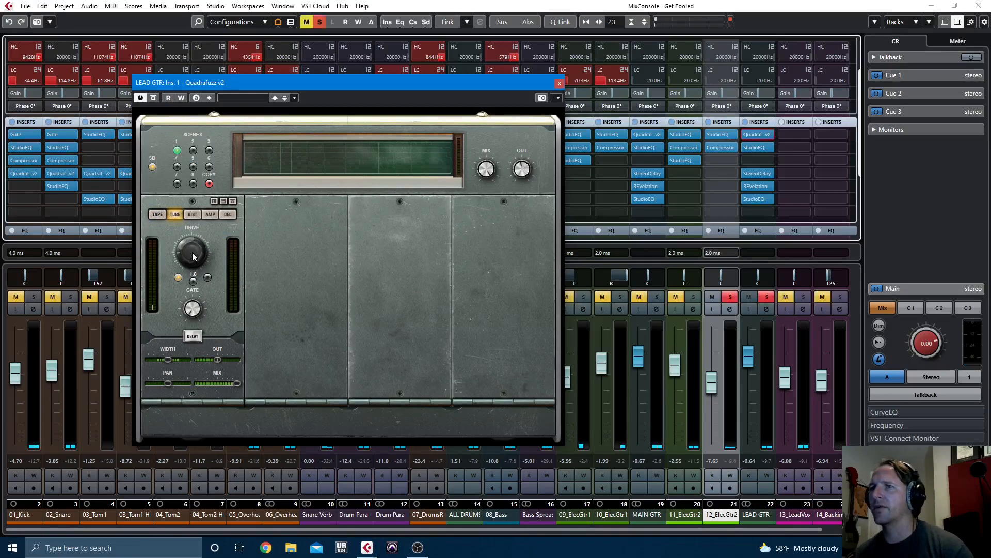
key(space)
drag(192, 252, 194, 185)
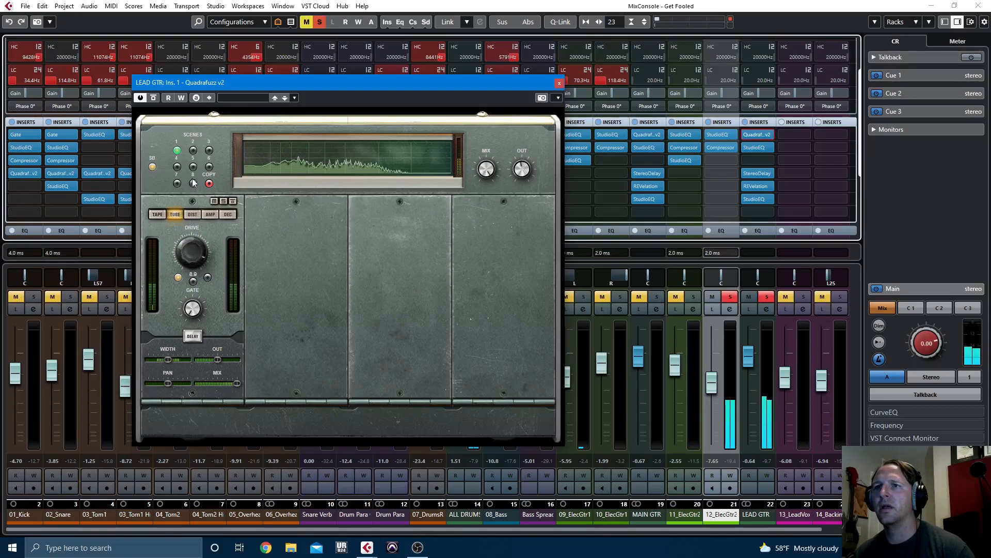
click(192, 281)
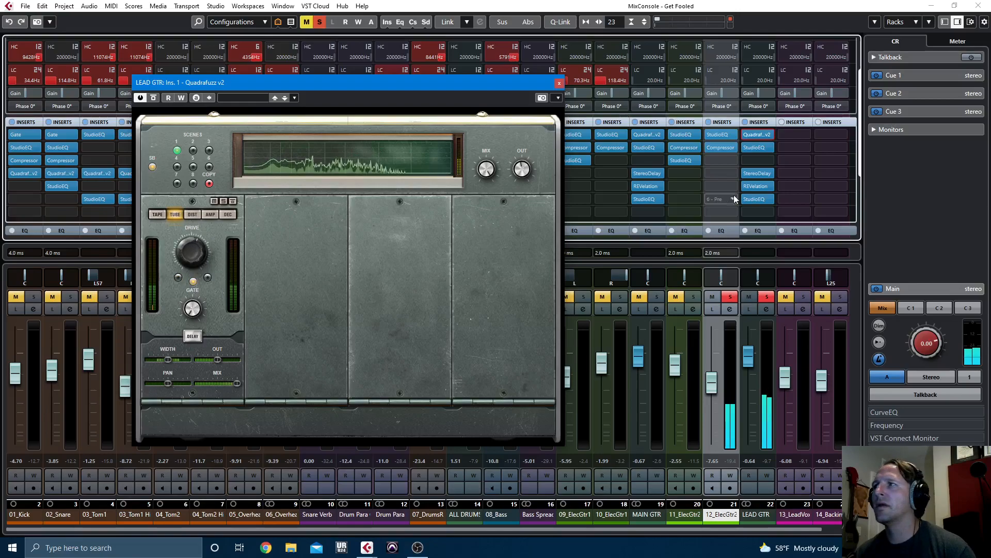
click(191, 214)
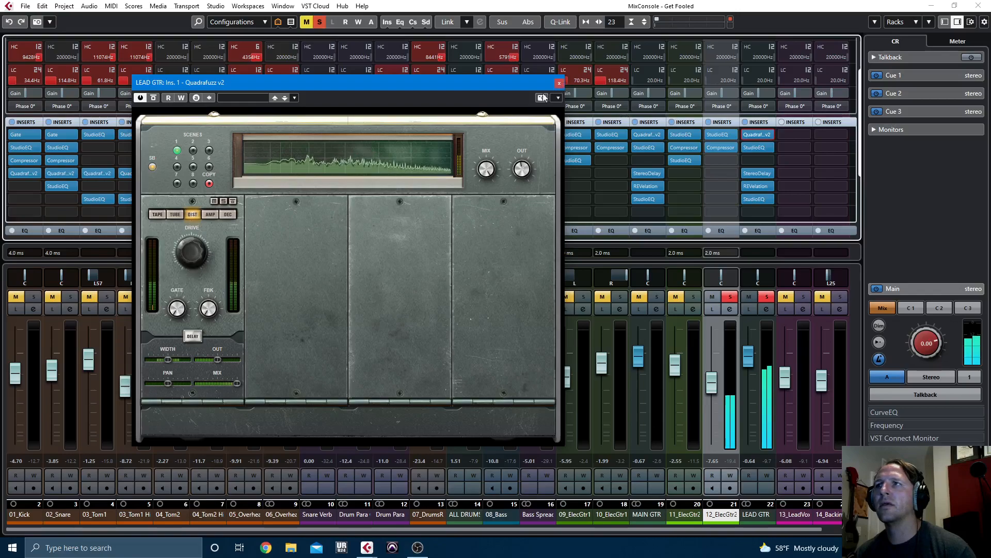
click(559, 84)
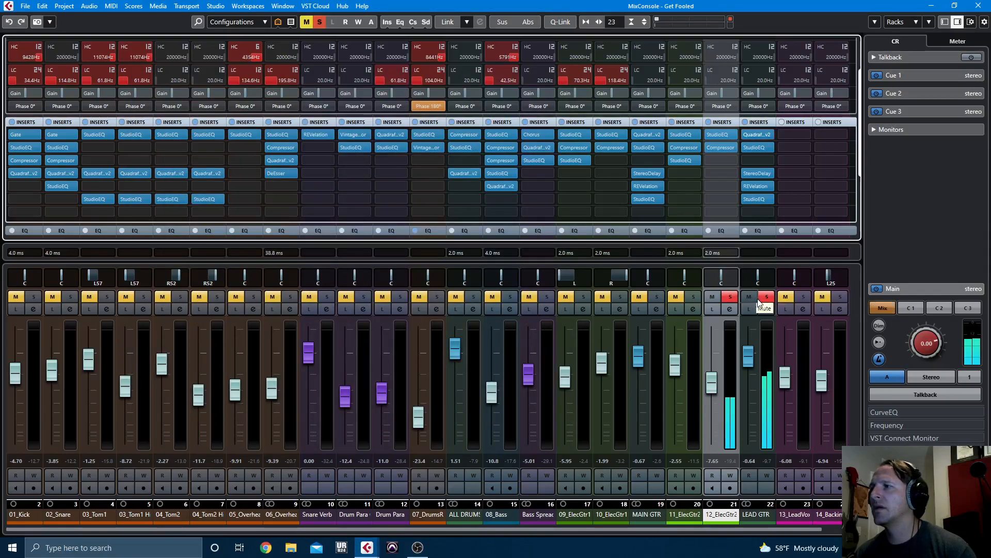
Unsolo the lead guitar and lower the LEAD GTR fader to -4.60 dB in the full mix.
click(765, 297)
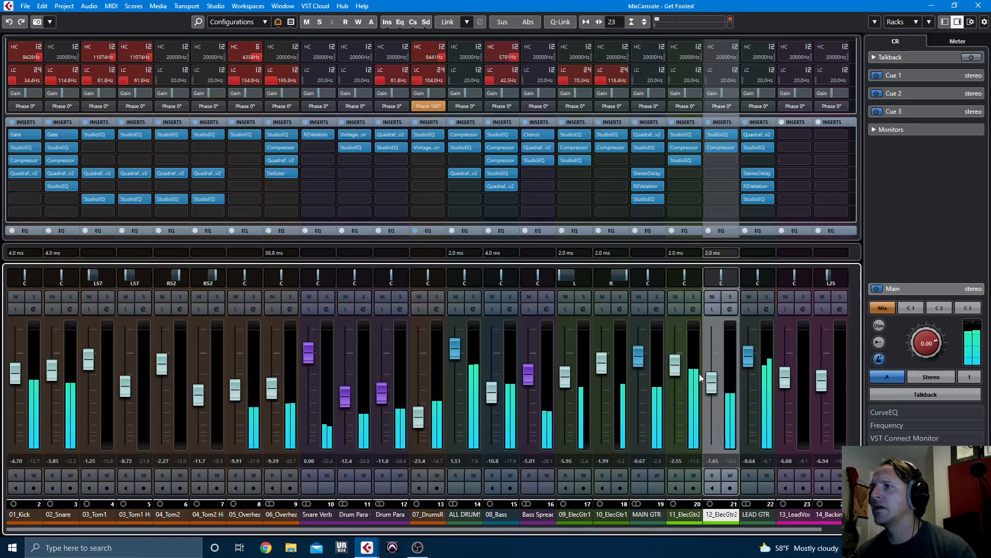
drag(751, 360, 746, 377)
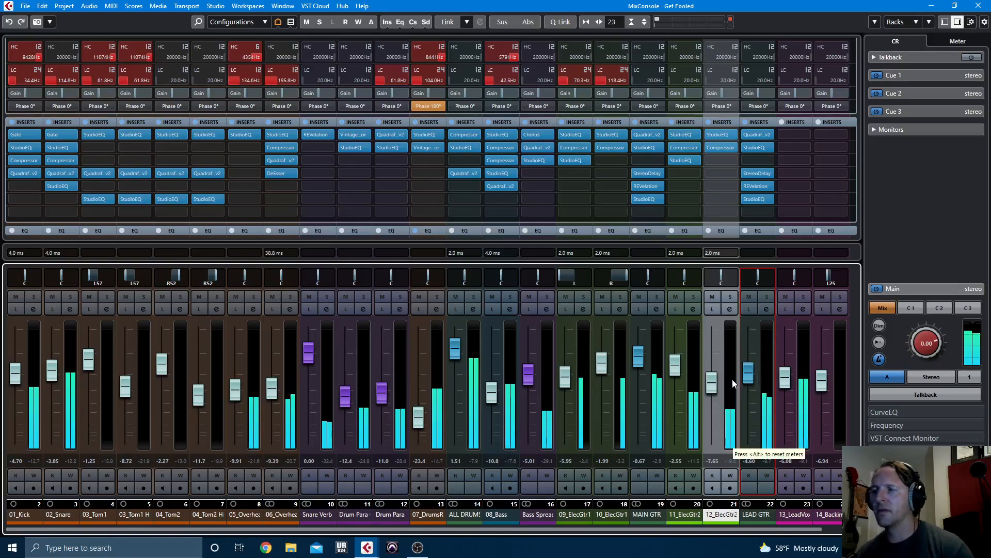
In the project window, lower MAIN GTR's volume automation to -5.29 dB under the lead solo, from 73.3.1.0 to 85.3.1.0.
key(F3)
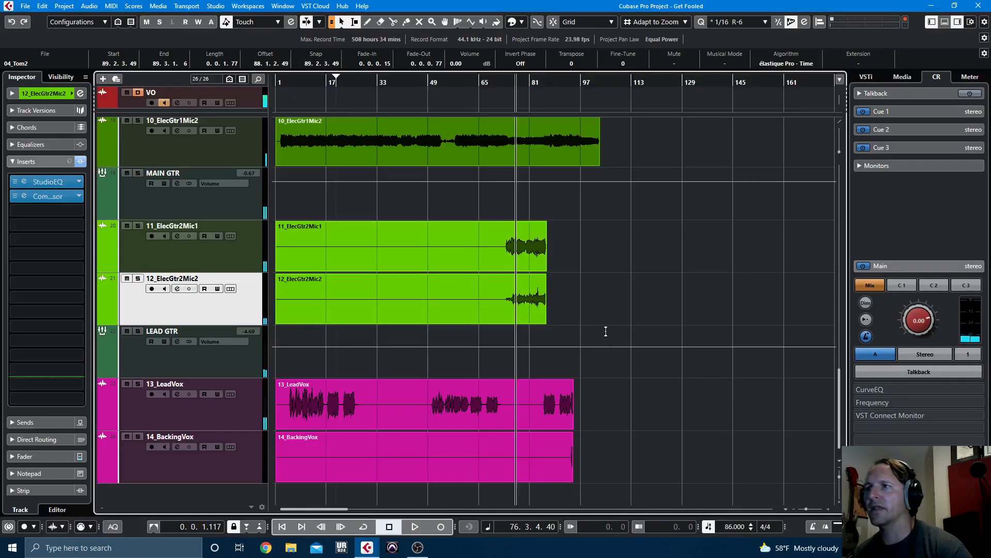
key(h)
key(h)
key(h)
key(h)
key(h)
key(h)
key(h)
key(h)
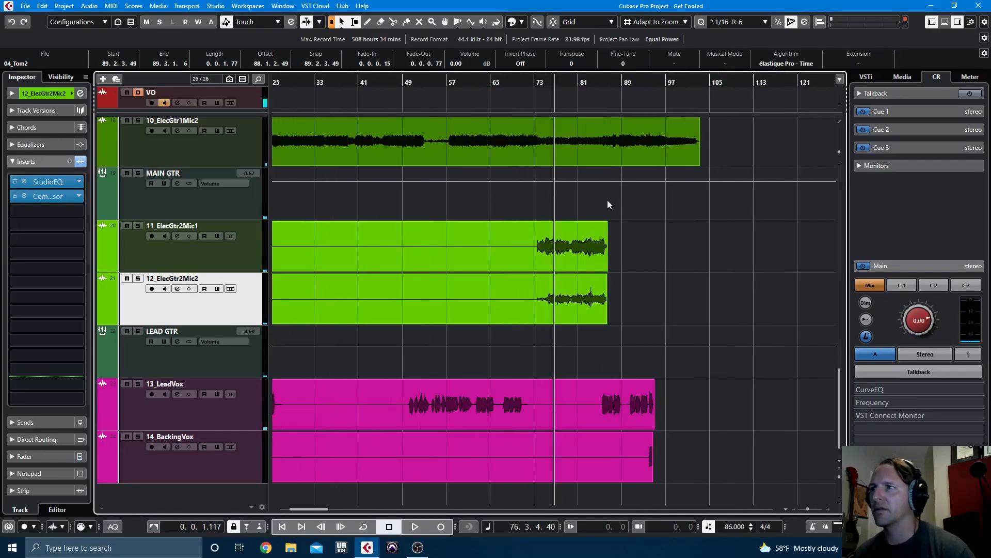
key(h)
key(h)
key(h)
key(h)
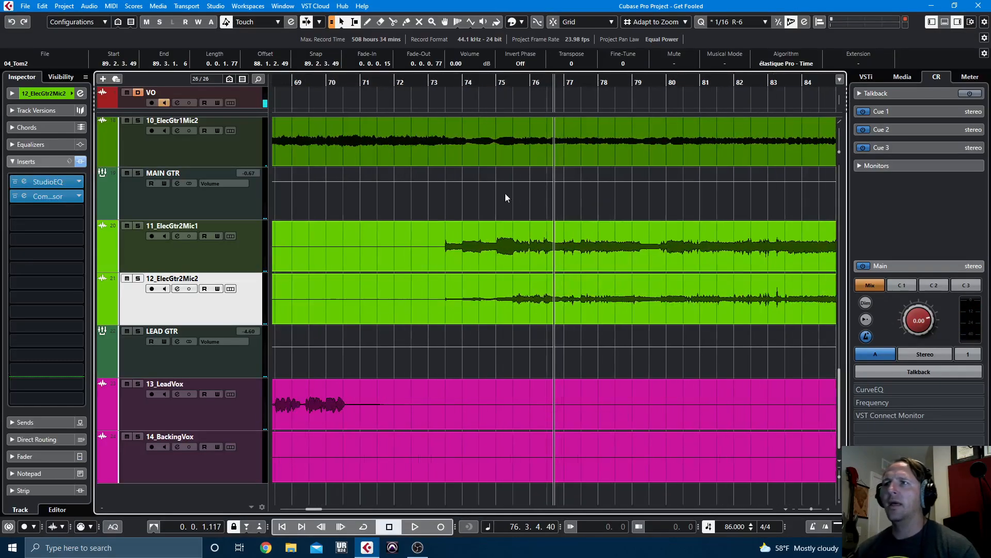
click(445, 187)
drag(445, 187, 496, 207)
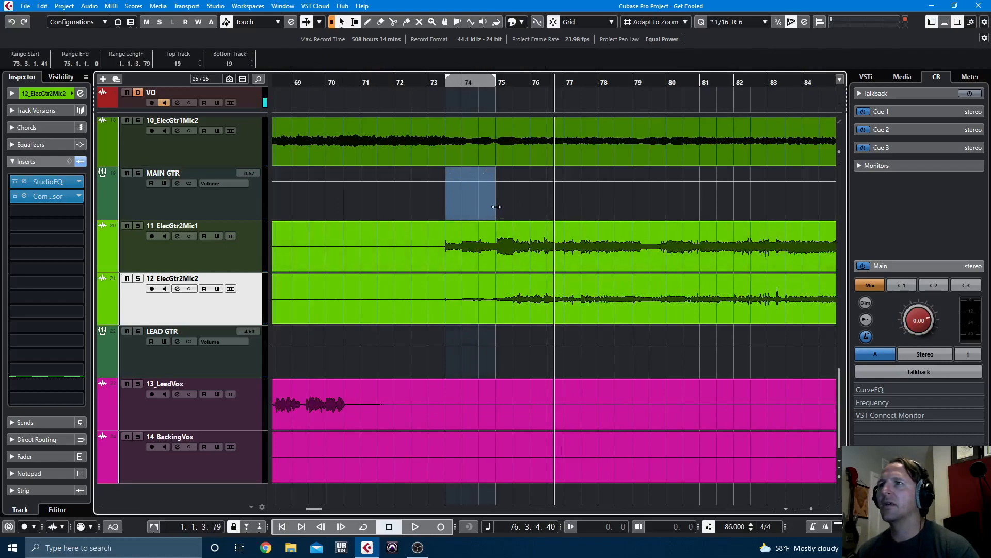
click(432, 199)
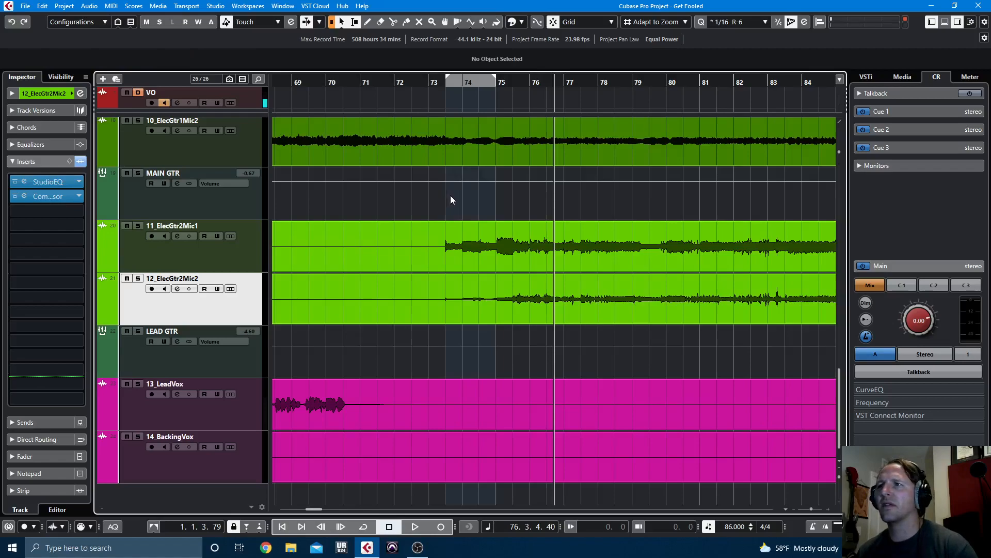
drag(450, 200, 672, 205)
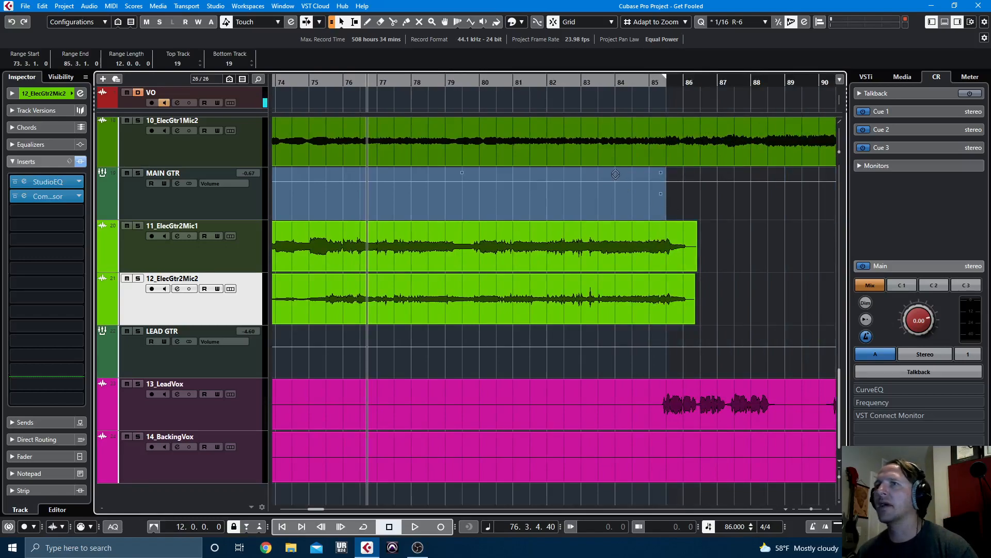
drag(615, 174, 615, 182)
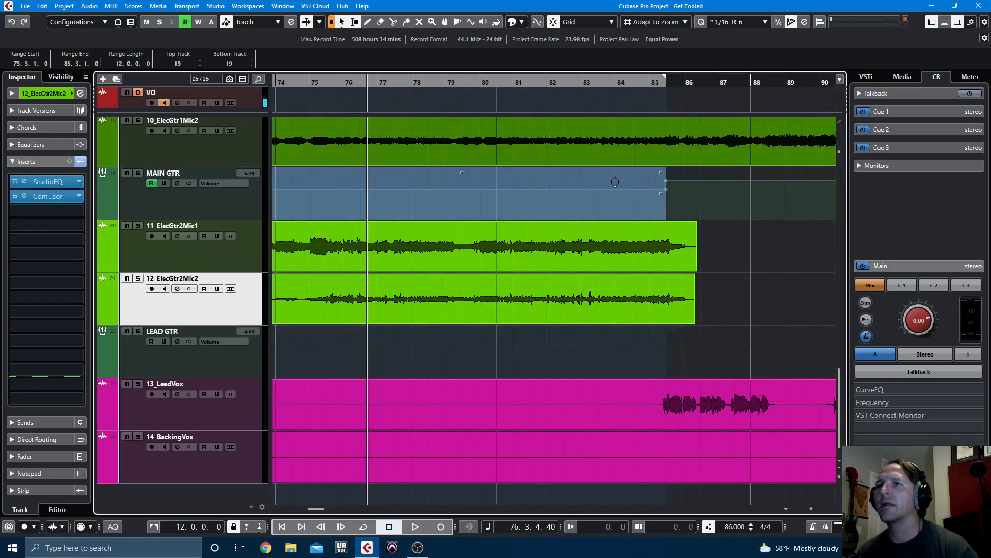
Play from about bar 85 across the end of MAIN GTR's volume dip to hear the level change.
click(654, 104)
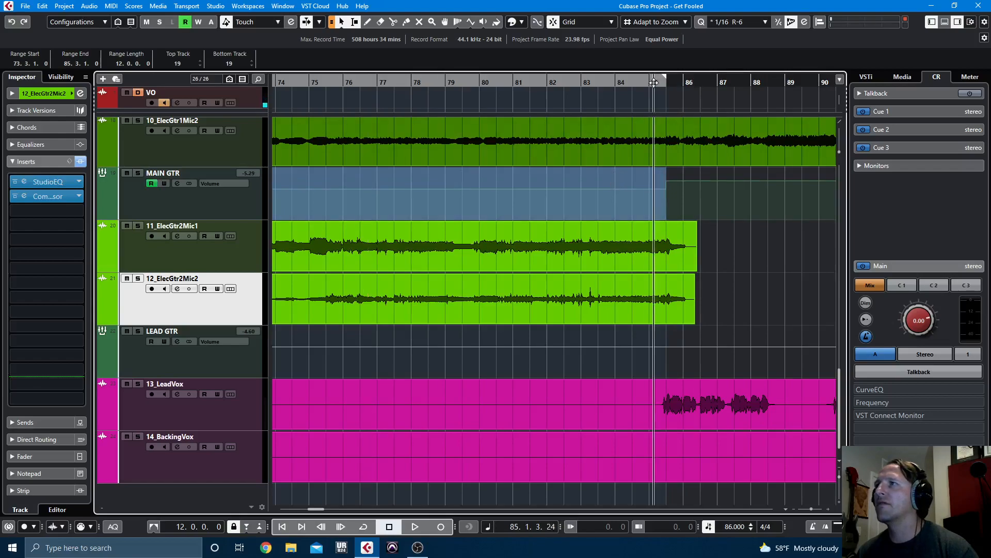
key(space)
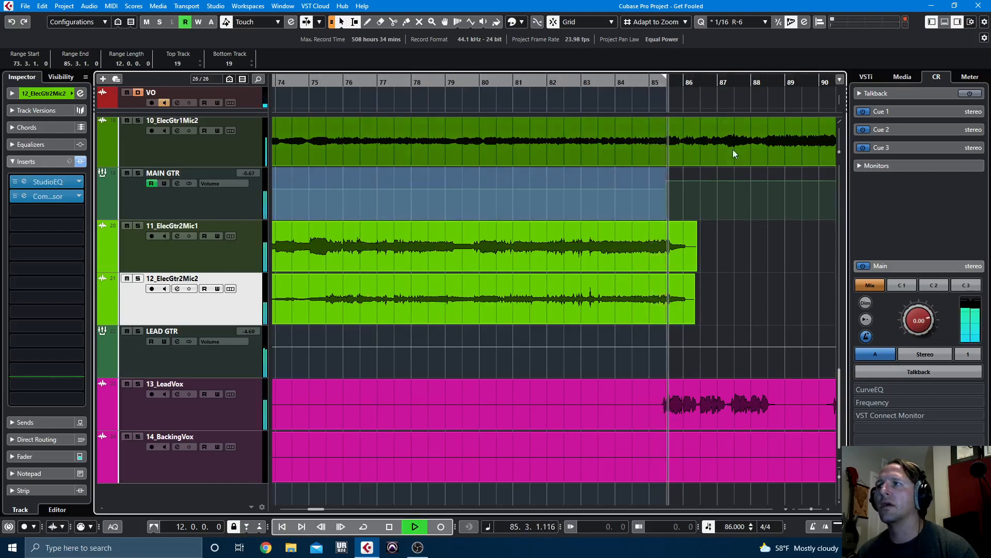
key(space)
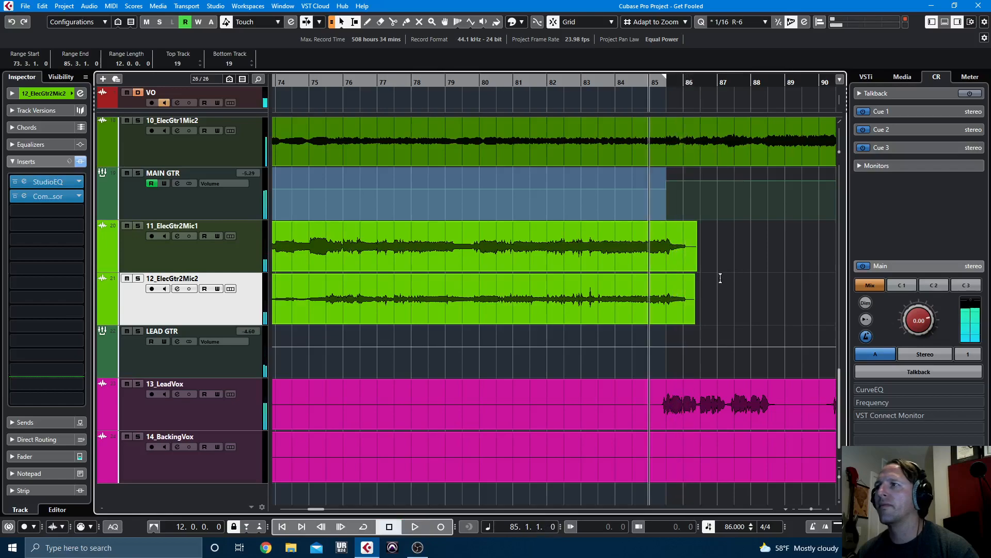
Add volume automation points on LEAD GTR that drop its level to silence right after the solo ends, near bar 86.
click(673, 346)
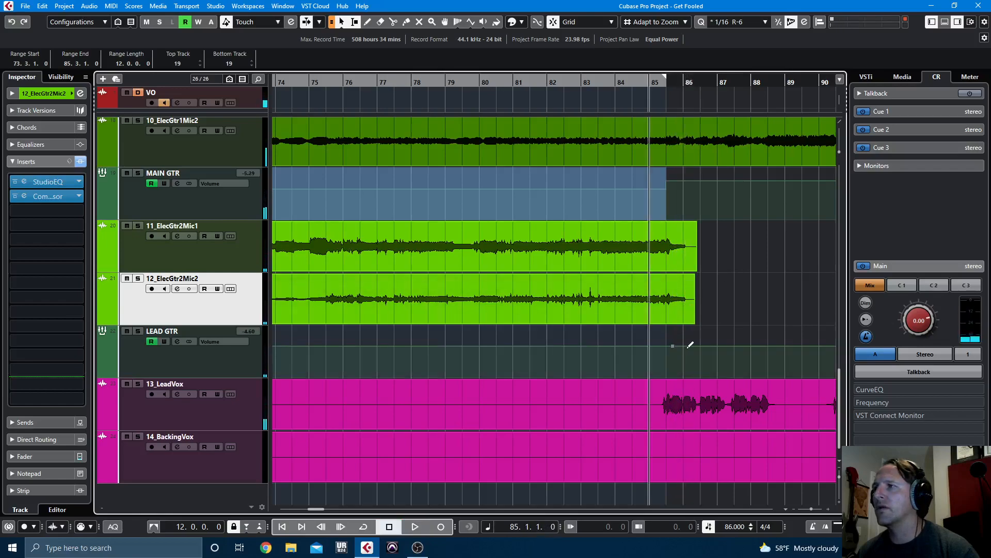
drag(689, 346, 687, 393)
key(g)
key(g)
key(g)
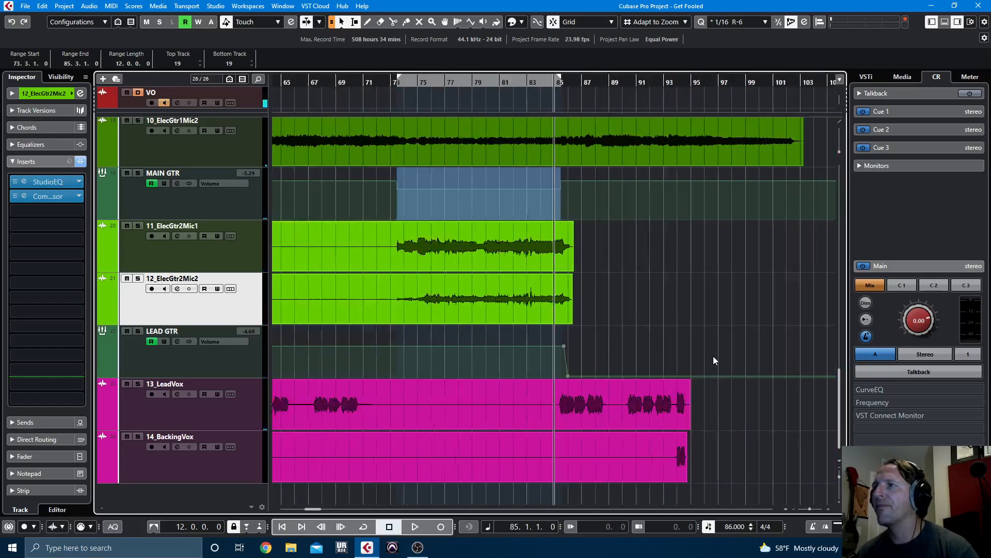
Play from ahead of the solo and lower LEAD GTR's volume automation before the drop to -7.24 dB.
click(443, 85)
key(space)
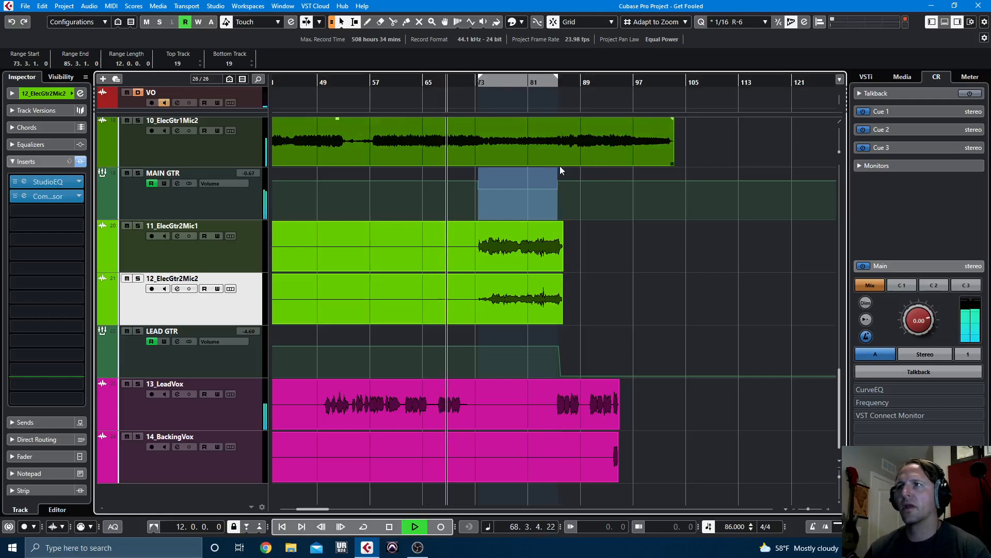
click(582, 222)
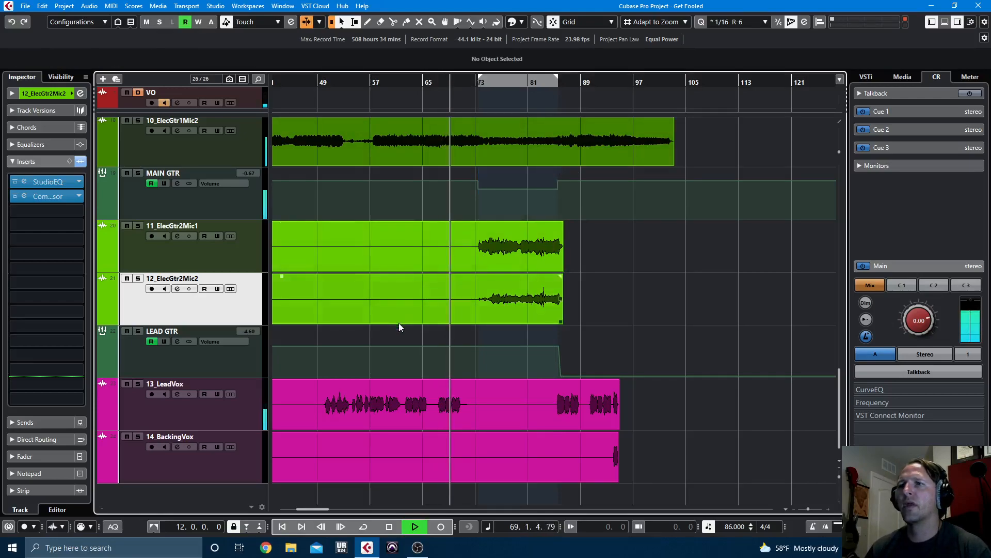
click(561, 353)
drag(561, 354, 565, 354)
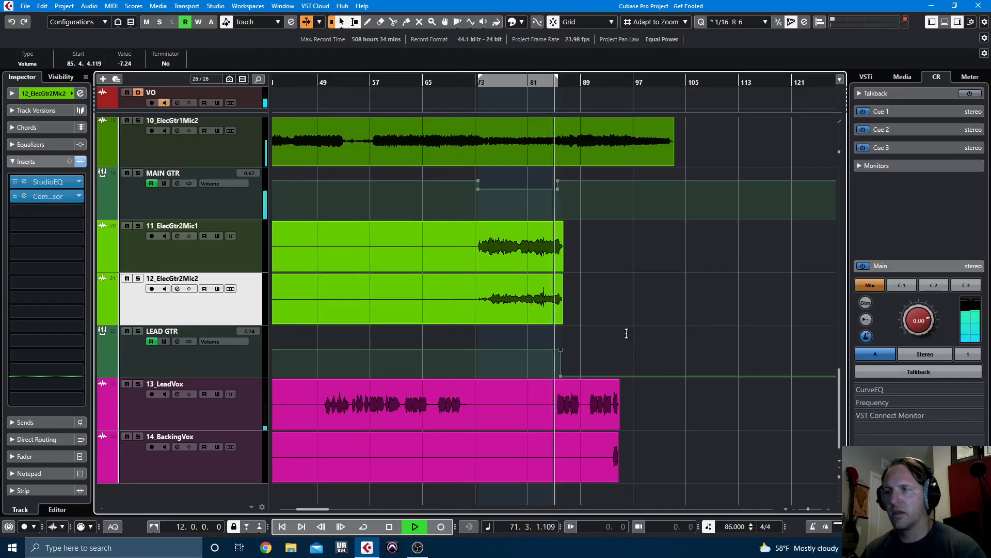
Reshape the end of LEAD GTR's volume automation into a short fade that reaches -oo at 86.1.1.0.
key(h)
key(h)
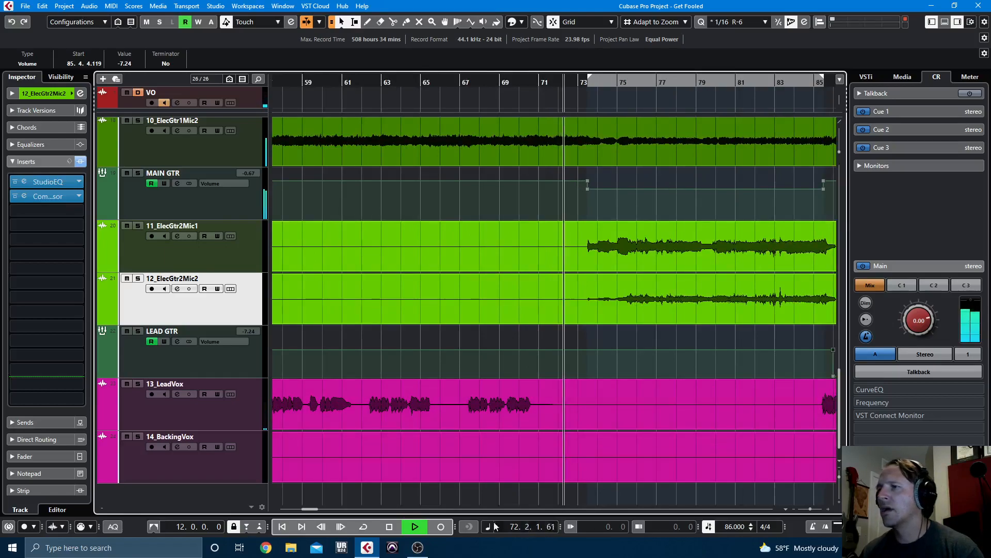
drag(309, 510, 326, 510)
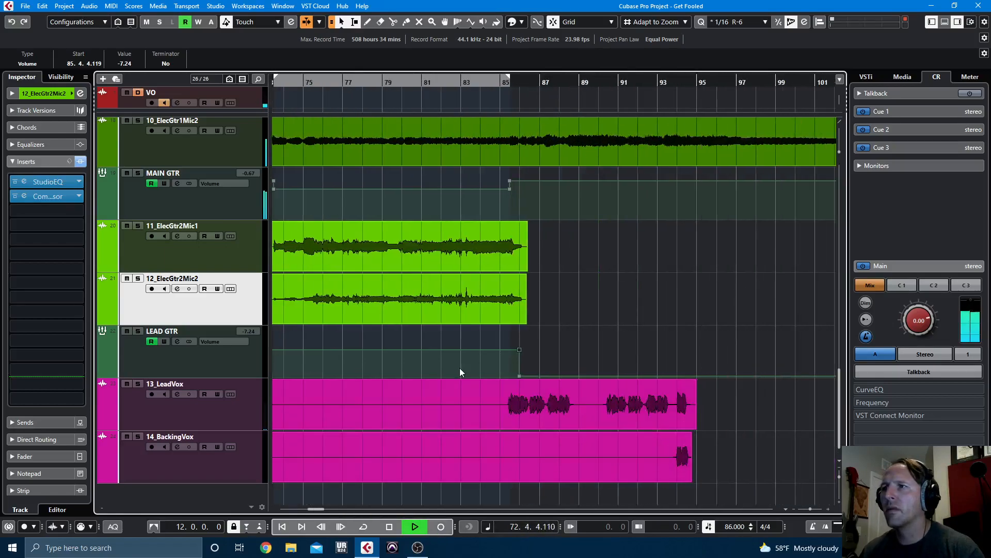
key(h)
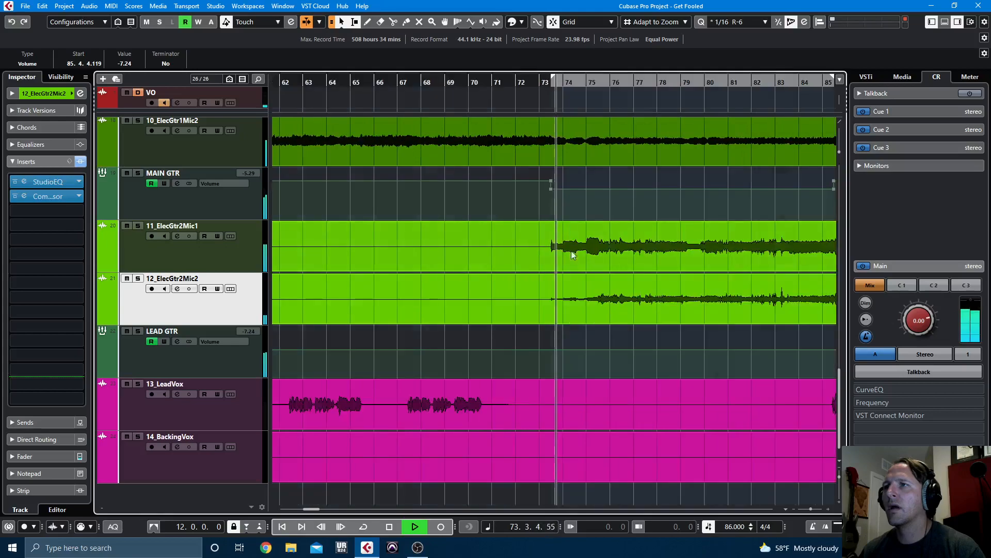
key(h)
key(h)
drag(310, 511, 317, 511)
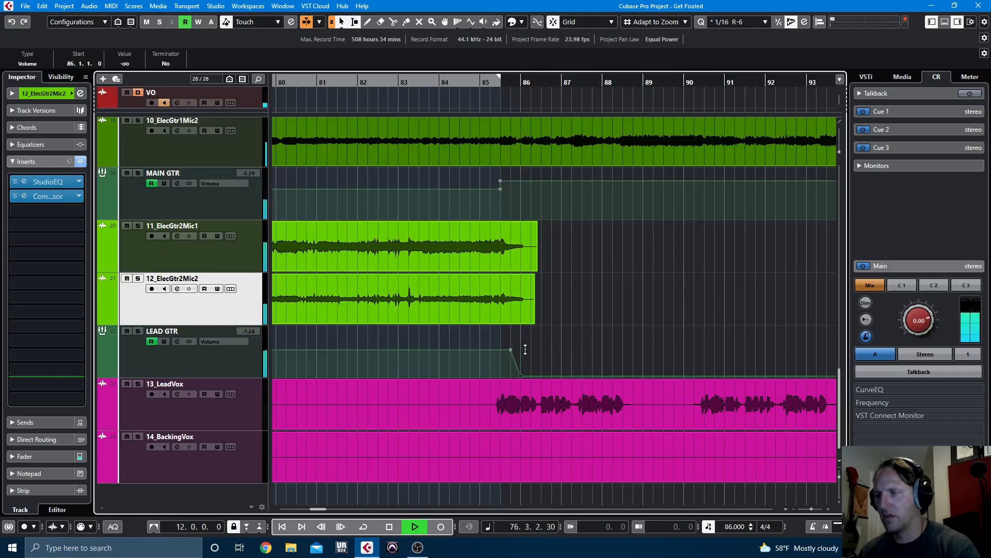
Play through the whole solo past bar 85 to check the guitar volume automation, and stop playback.
key(g)
key(g)
key(g)
key(g)
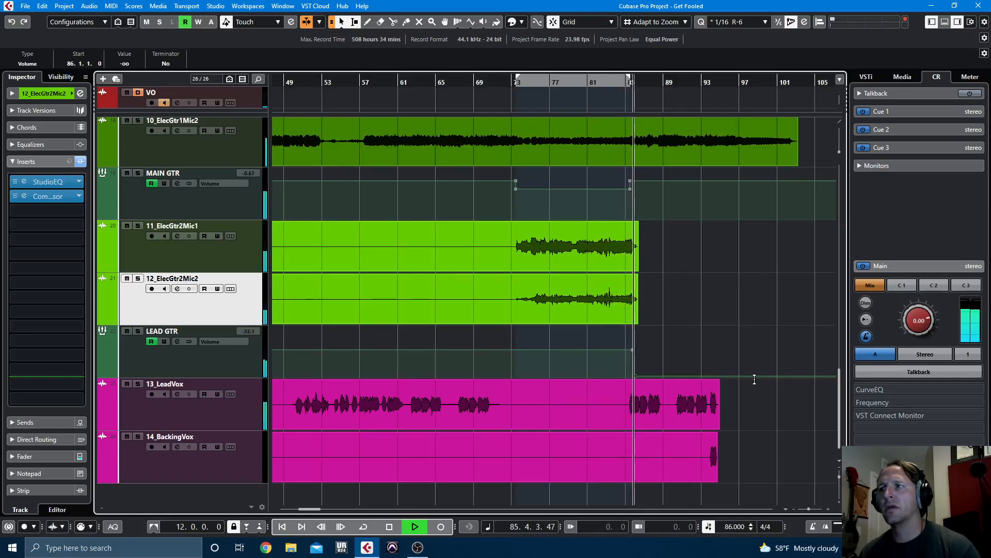
key(space)
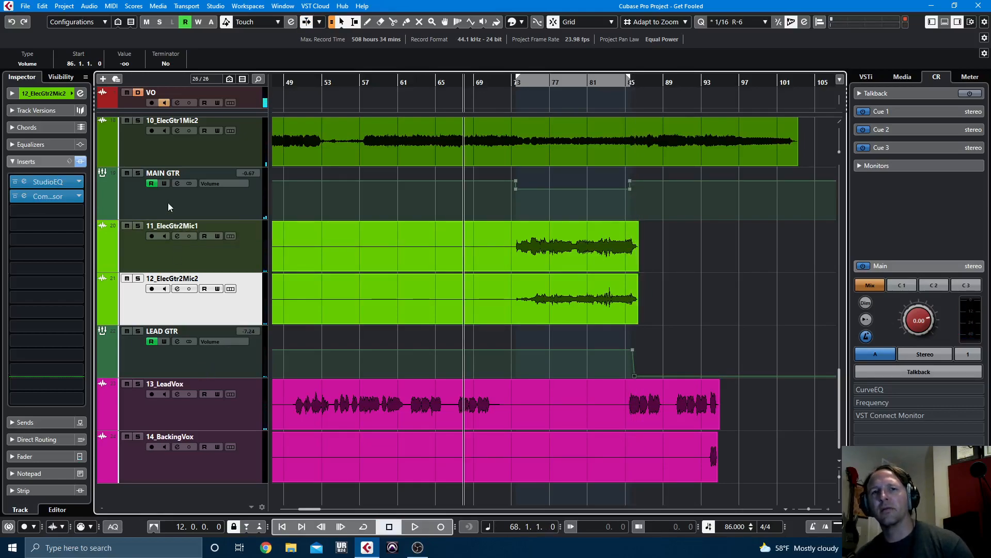
In LEAD GTR's last StudioEQ, set the band 1 cut to 321 Hz and band 2 to 4.67 kHz at -0.5 dB during playback.
click(160, 358)
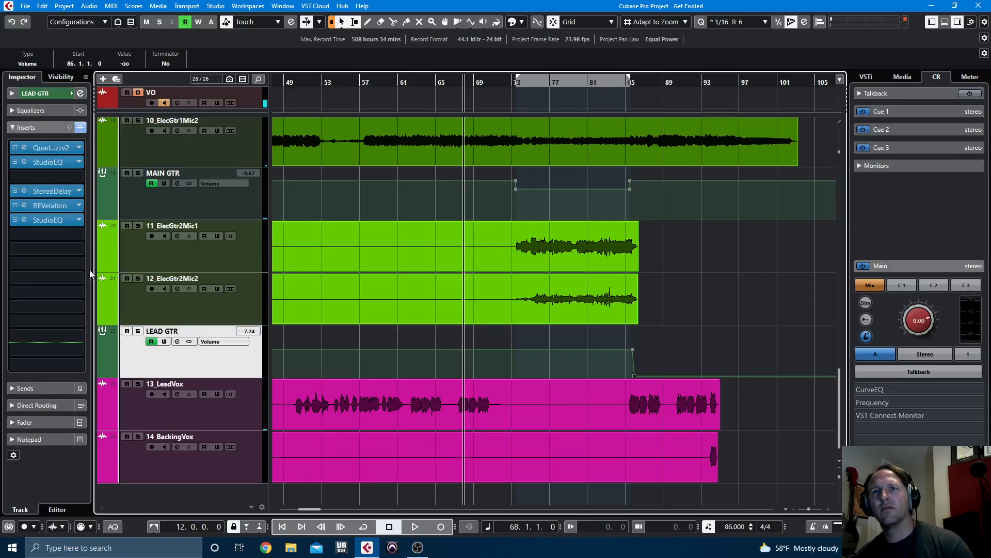
click(44, 218)
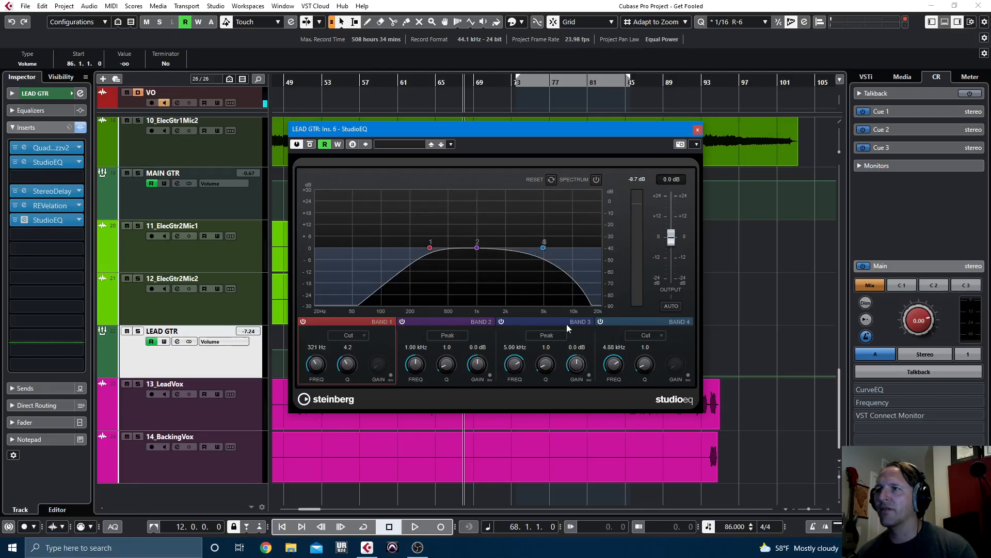
click(550, 84)
key(space)
drag(478, 248, 544, 251)
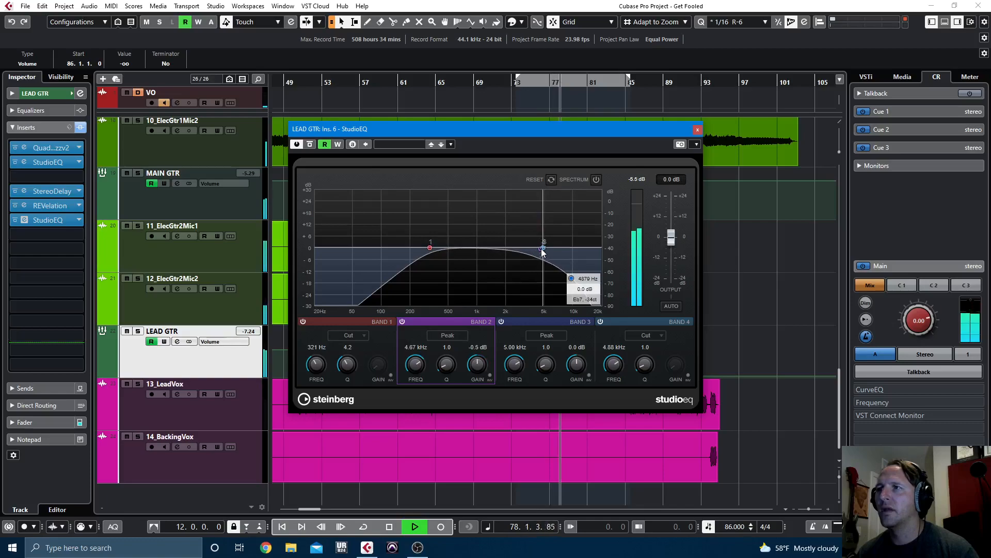
click(697, 129)
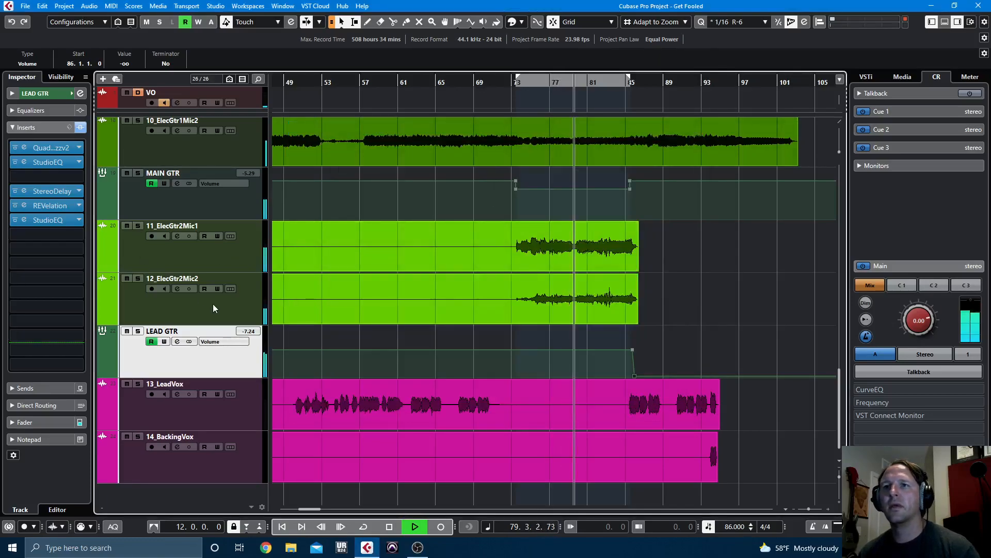
key(space)
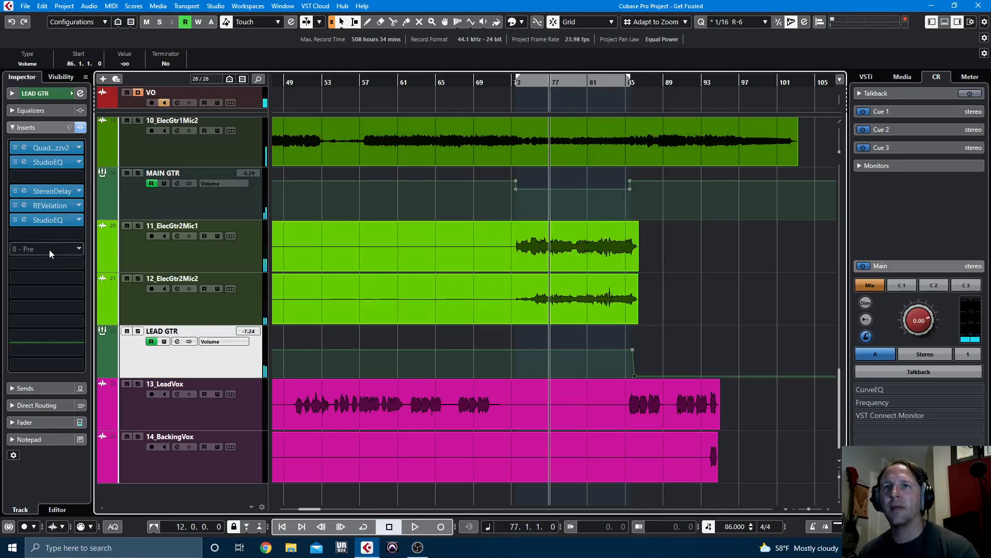
Move LEAD GTR's last StudioEQ down to insert slot 8.
click(48, 249)
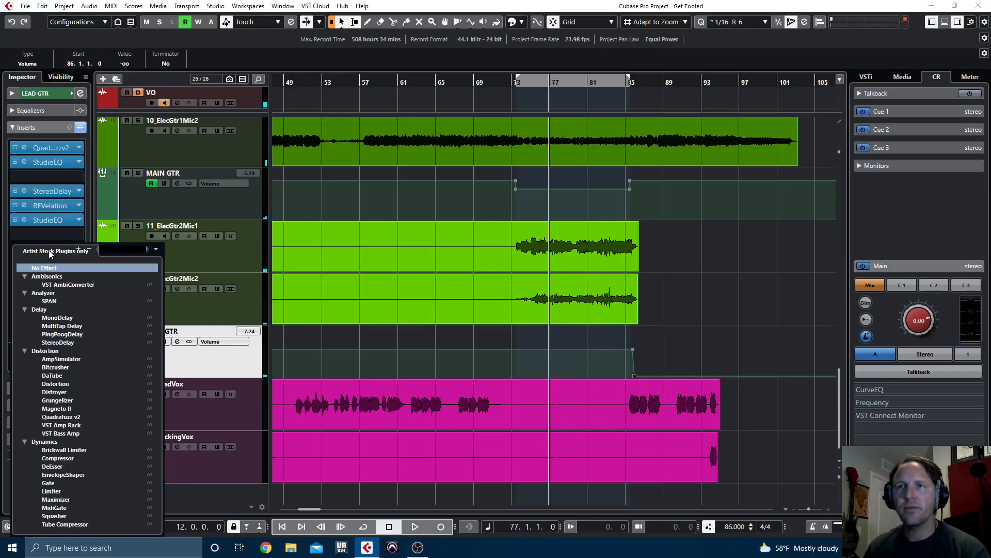
key(Escape)
drag(45, 233, 44, 249)
click(48, 234)
text(phas)
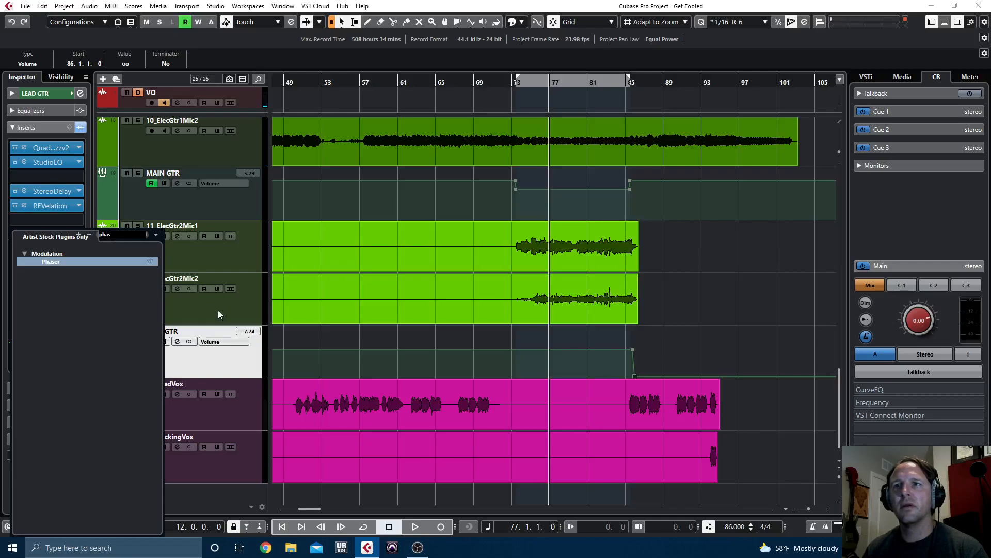
key(Escape)
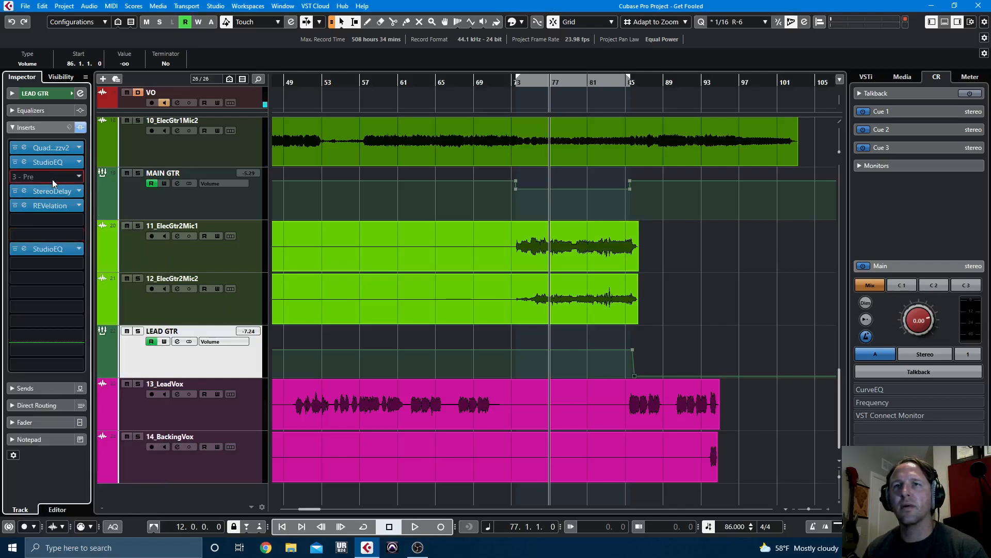
Add the stock Phaser to LEAD GTR's insert slot 3, ahead of the StereoDelay.
click(52, 179)
text(phas)
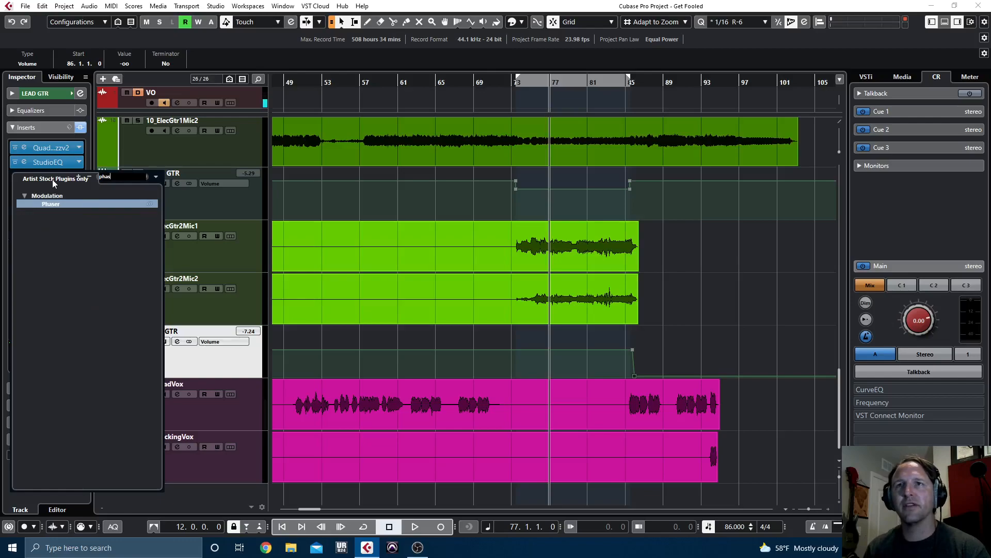
click(66, 208)
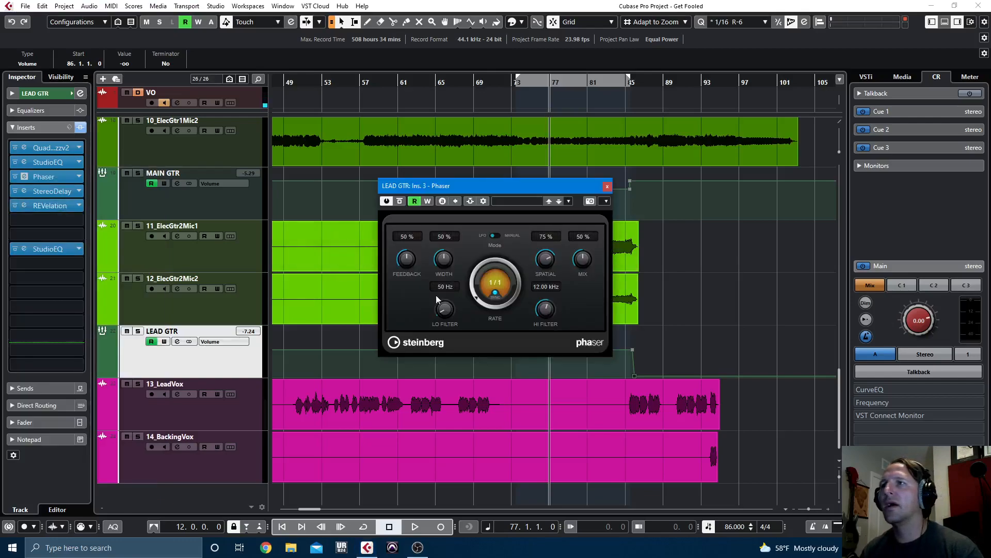
During playback, set LEAD GTR's Phaser to 40% feedback, 57% width, 65% spatial, 14% mix and a 1/2 rate.
key(space)
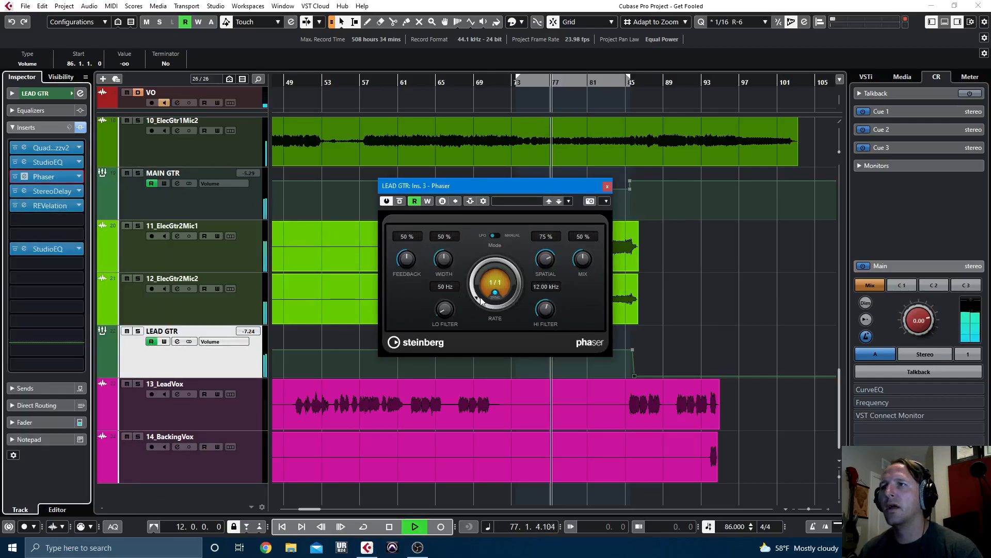
drag(591, 264, 543, 259)
scroll(545, 260, up, 3)
scroll(581, 264, down, 6)
scroll(446, 263, up, 4)
scroll(407, 259, down, 5)
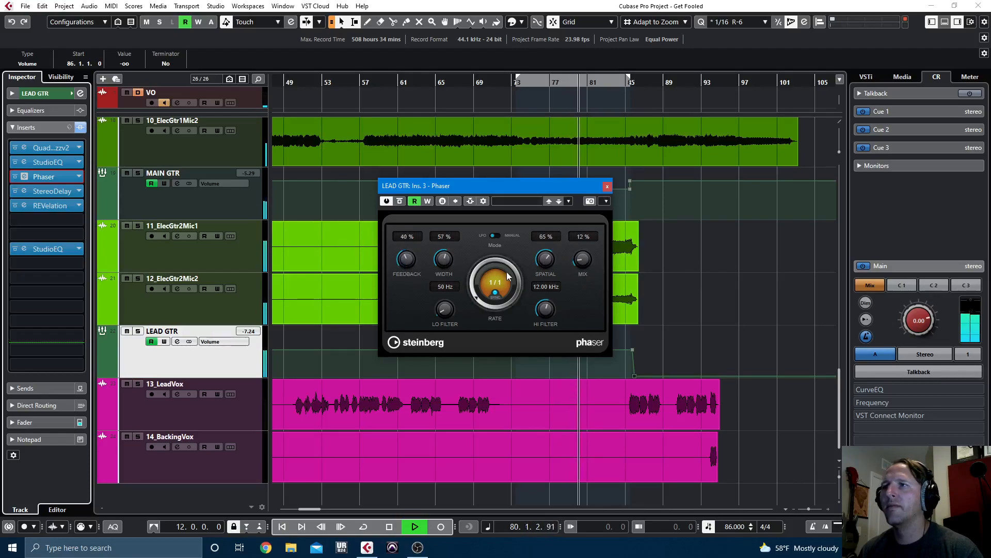
scroll(583, 259, up, 1)
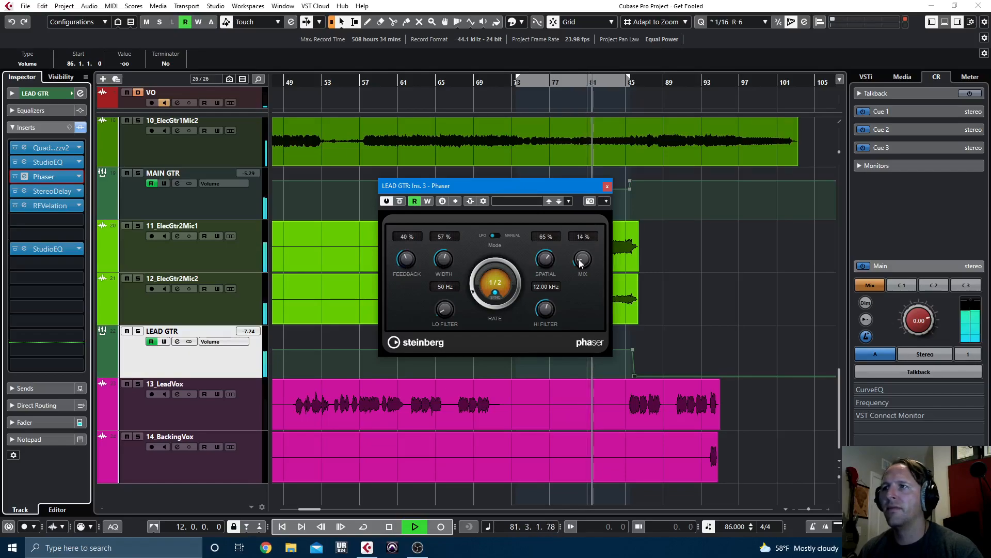
Compare the Phaser bypassed and active, set its mix to 21% and rate to 1/1, and stop playback.
click(400, 202)
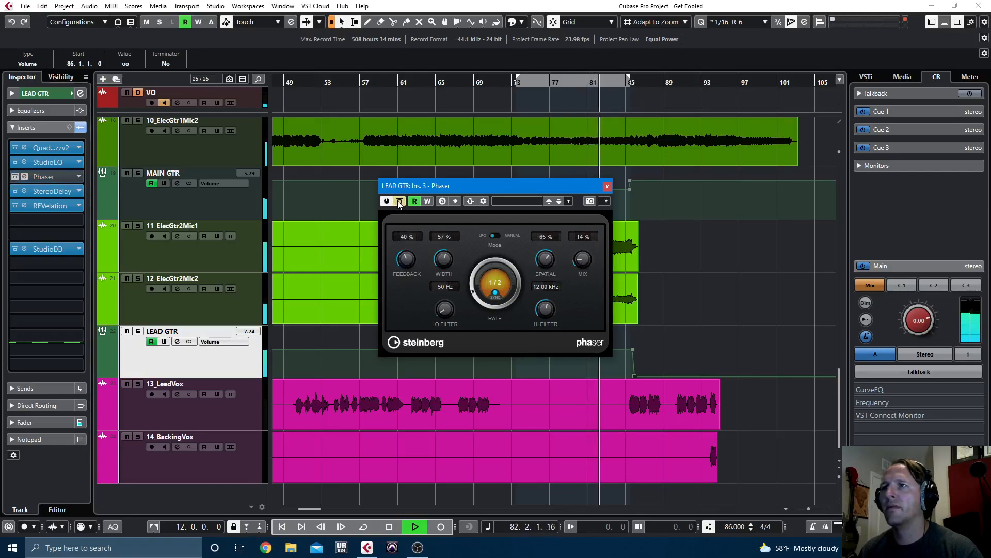
click(400, 202)
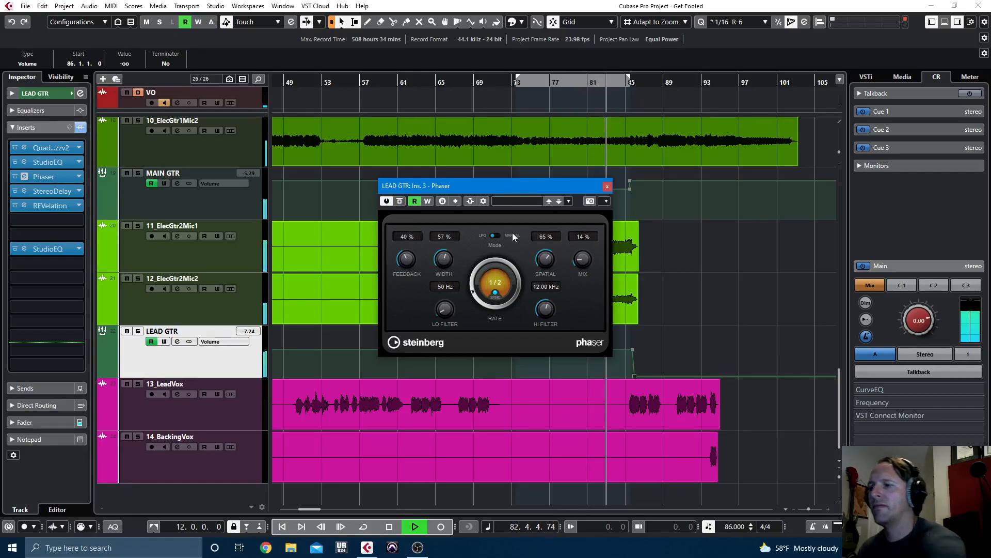
mouse_move(582, 262)
mouse_down()
mouse_move(581, 245)
mouse_move(582, 257)
mouse_up()
drag(474, 276, 476, 284)
key(space)
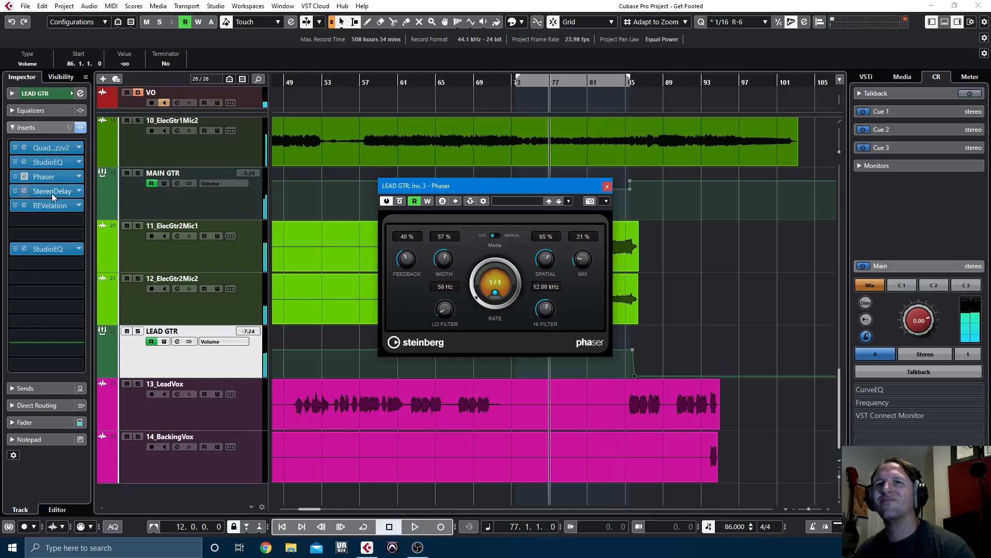
click(79, 177)
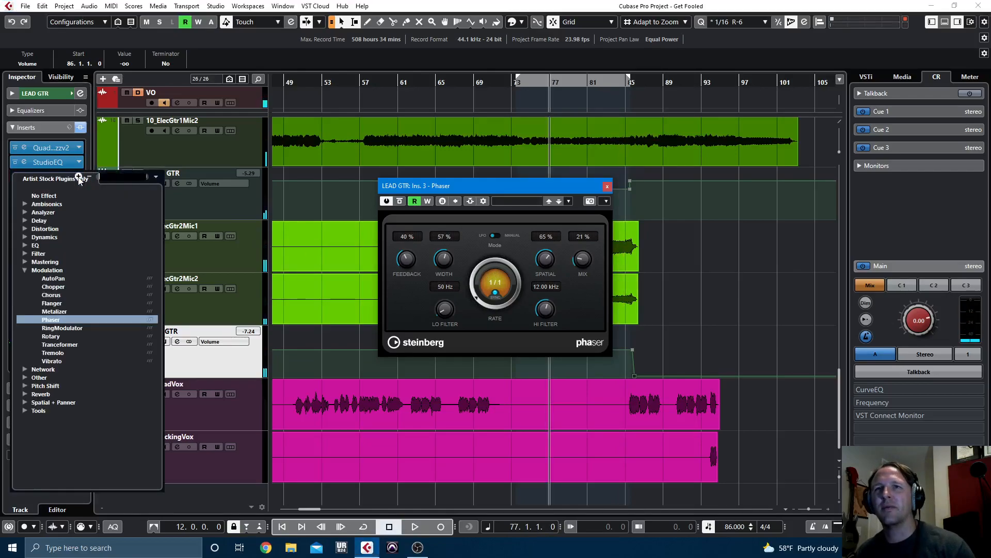
text(cho)
key(Return)
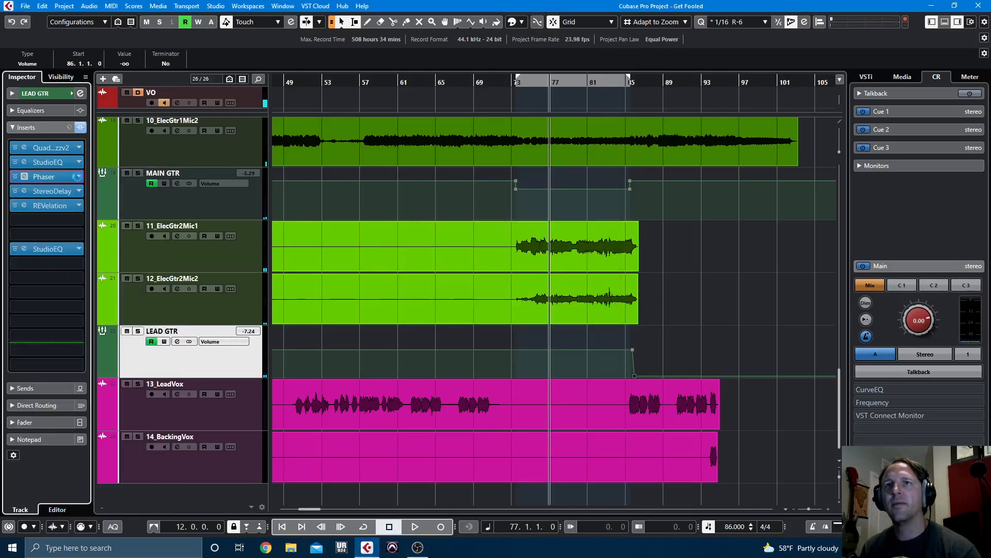
Load the stock Chorus into LEAD GTR's insert slot 3 and move its window clear of the solo region.
click(79, 178)
text(cho)
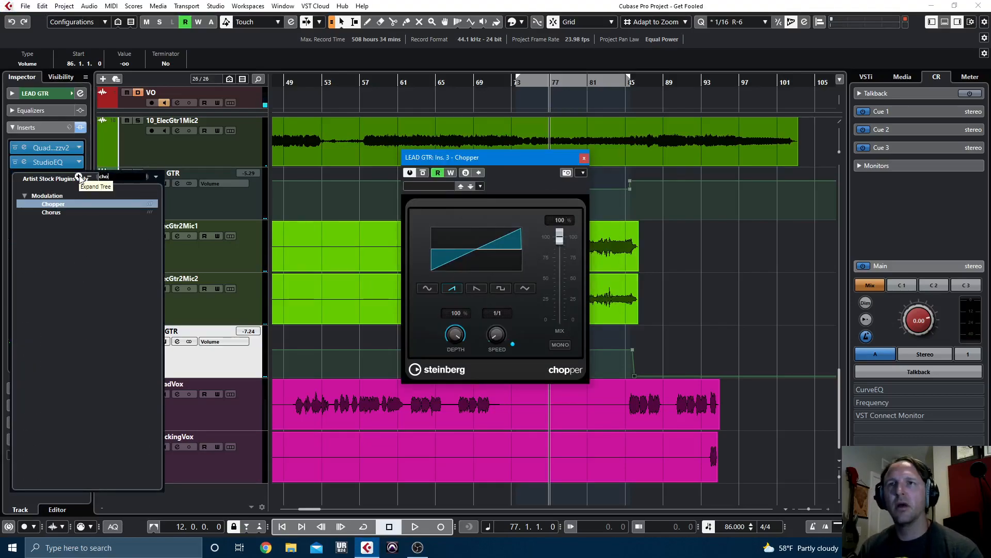
click(52, 213)
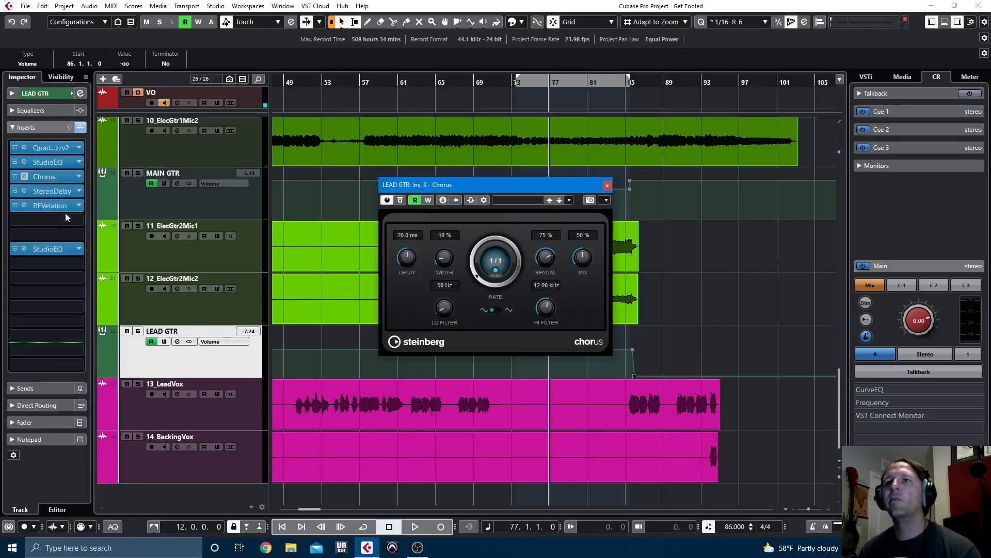
drag(494, 180, 354, 171)
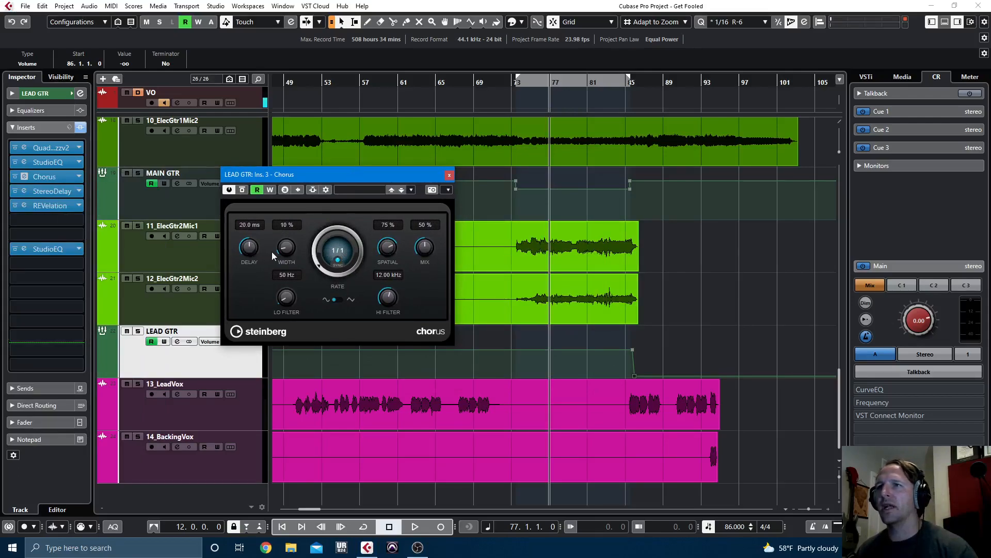
During playback, set the Chorus on LEAD GTR to 65% width, 61% spatial and 7% mix.
key(space)
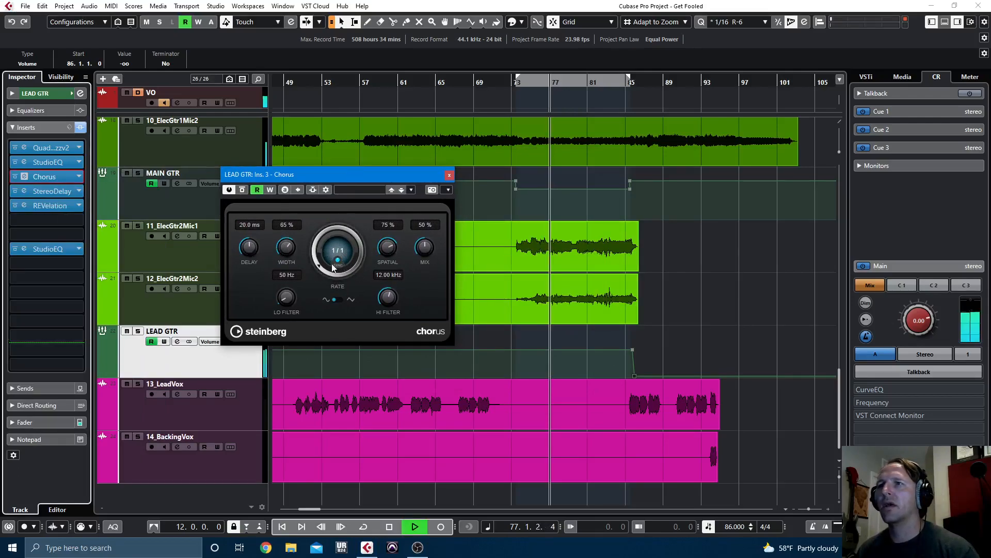
drag(413, 250, 417, 285)
drag(390, 246, 389, 257)
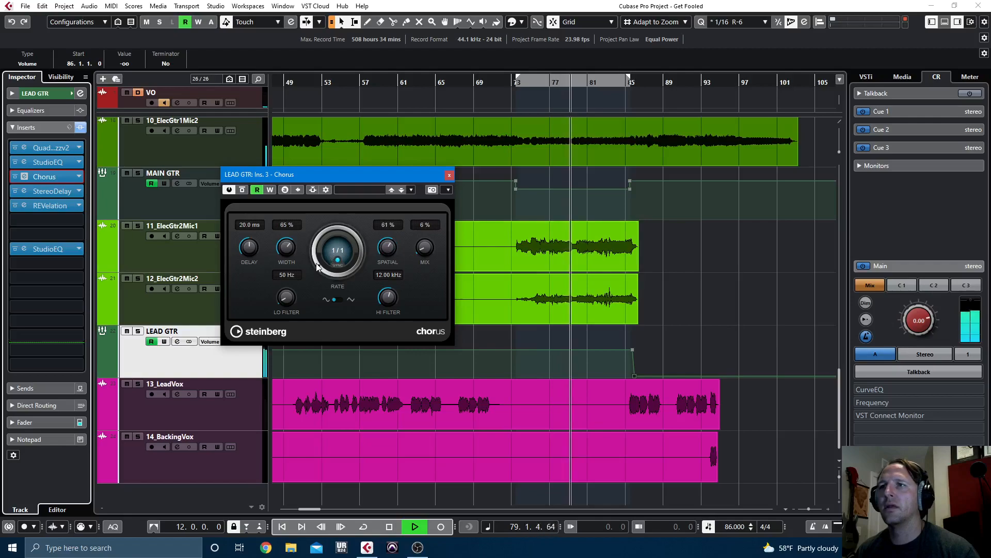
drag(422, 251, 426, 252)
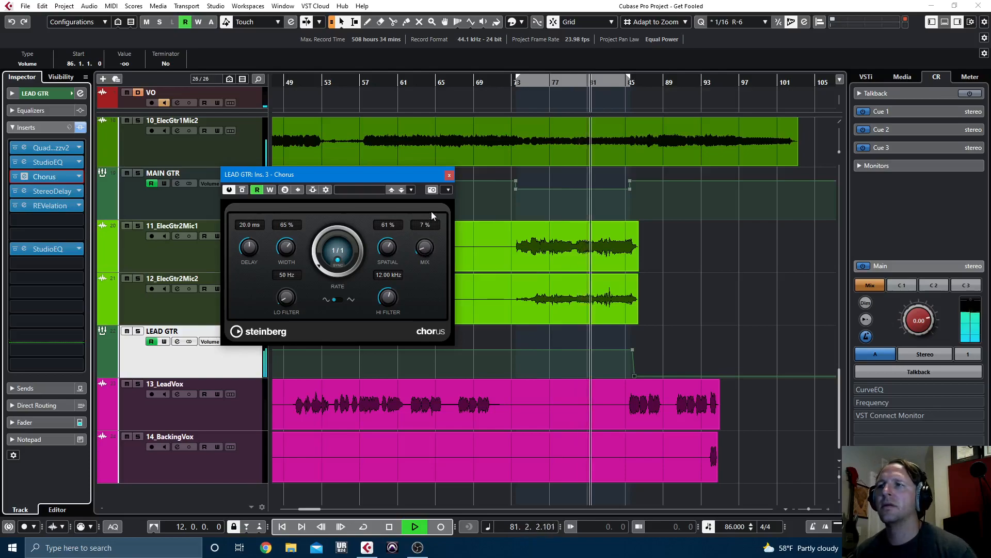
Compare LEAD GTR with the Chorus bypassed and active, close the plug-in and stop playback.
click(243, 190)
click(243, 190)
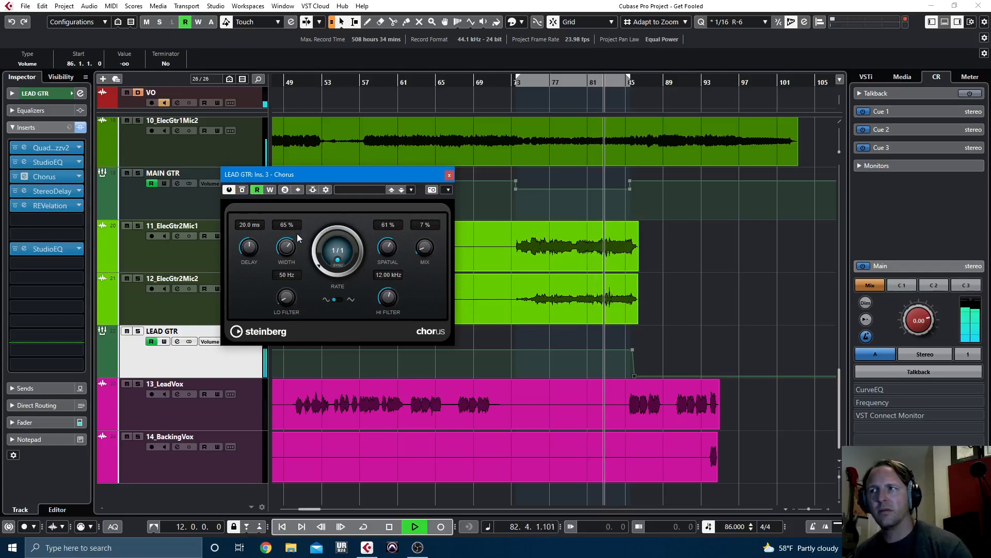
click(449, 174)
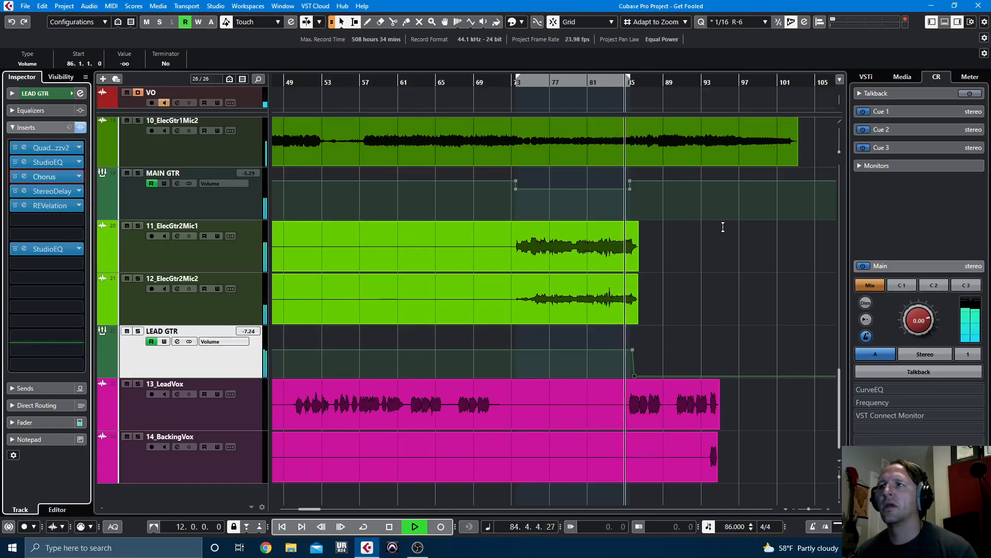
key(space)
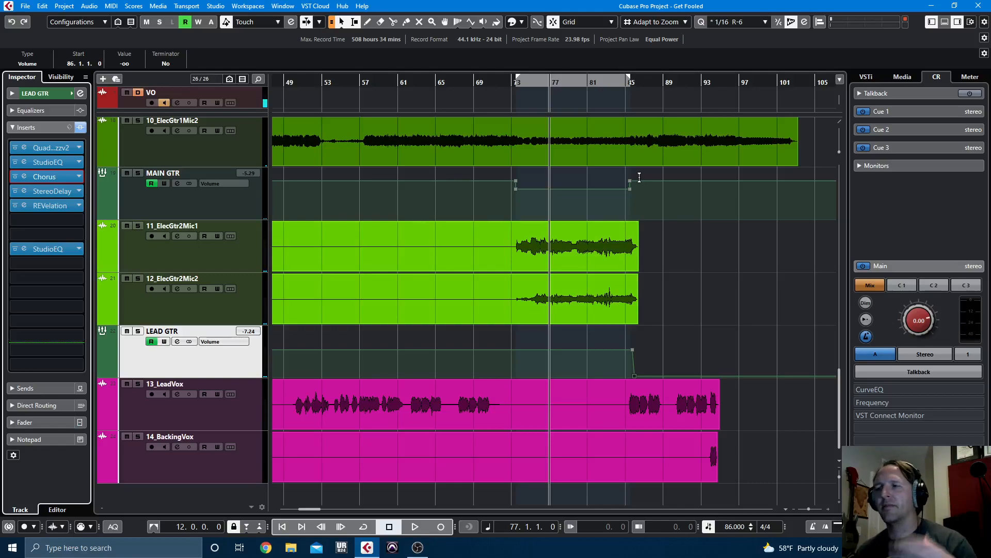
Return to the song's start and move the playhead forward to bar 4, just before the first lead vocal.
key(KP_Decimal)
key(KP_Add)
key(KP_Add)
key(KP_Add)
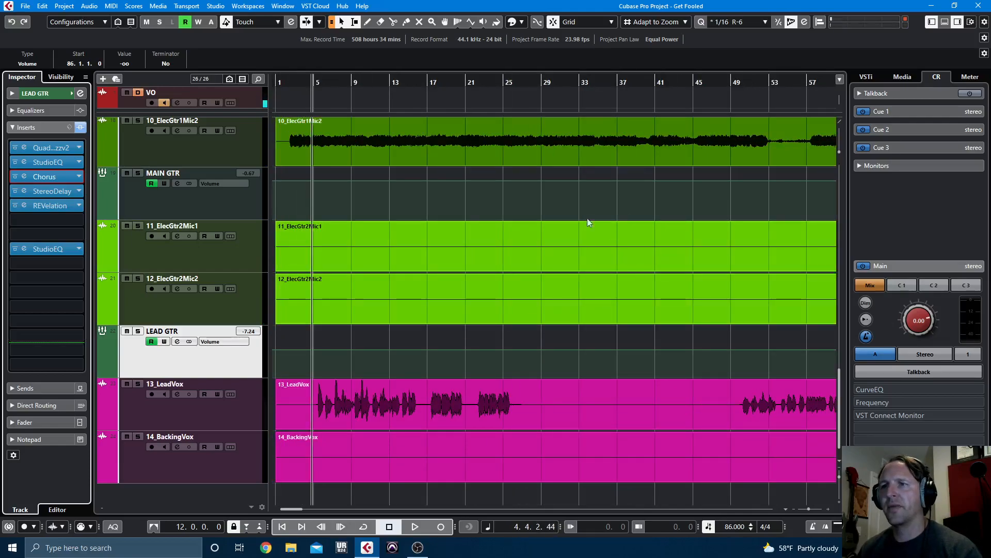
key(g)
key(g)
key(g)
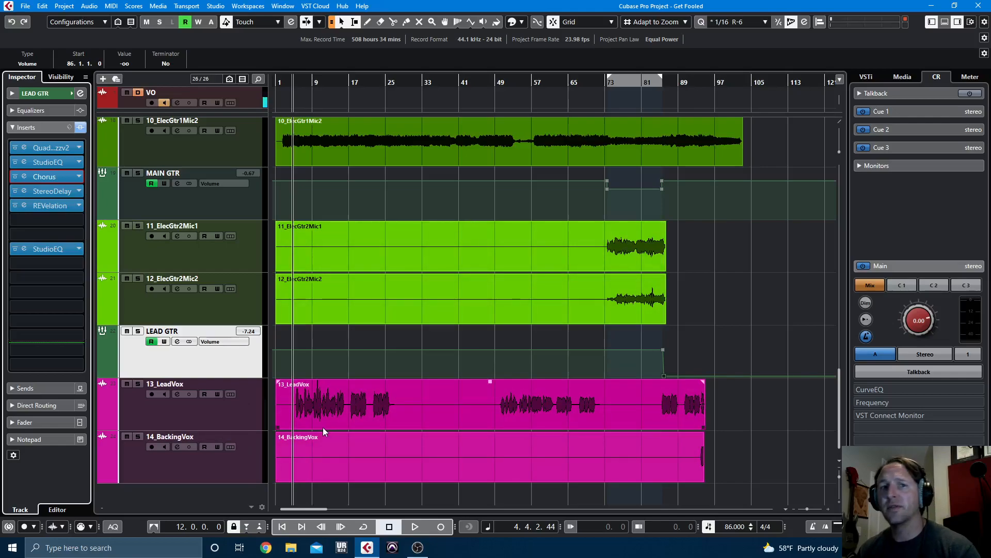
Add Quadrafuzz v2 to insert slot 1 of the 13_LeadVox track.
click(210, 413)
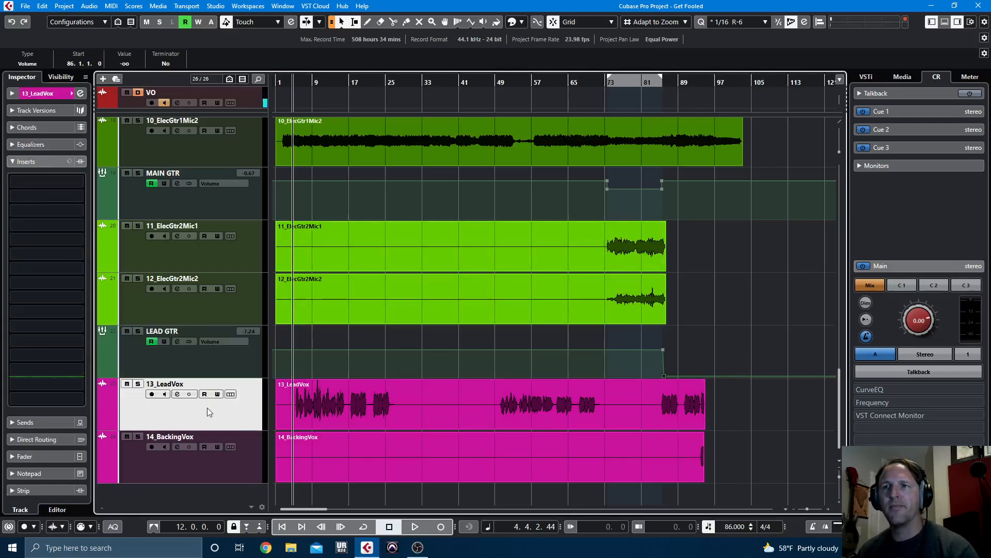
click(51, 184)
text(qu)
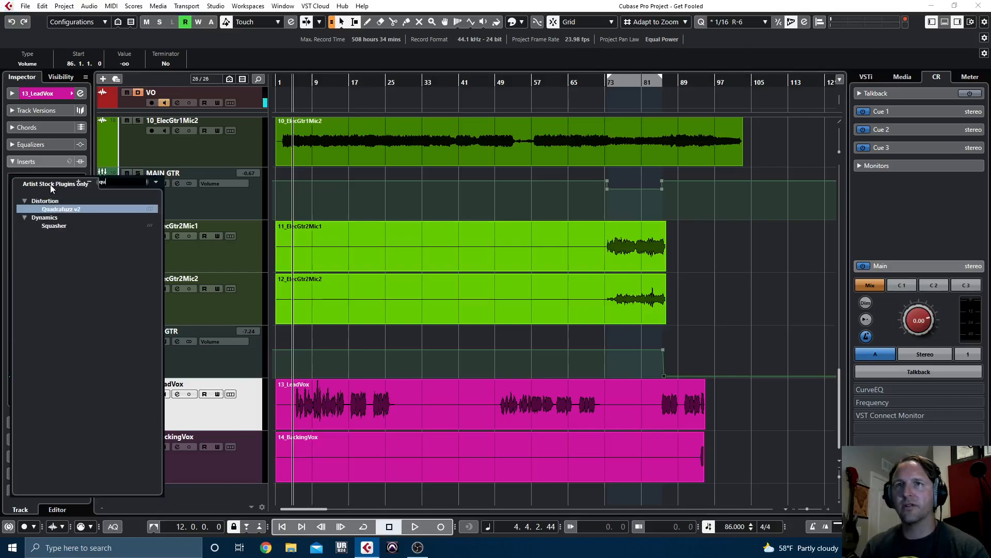
key(Return)
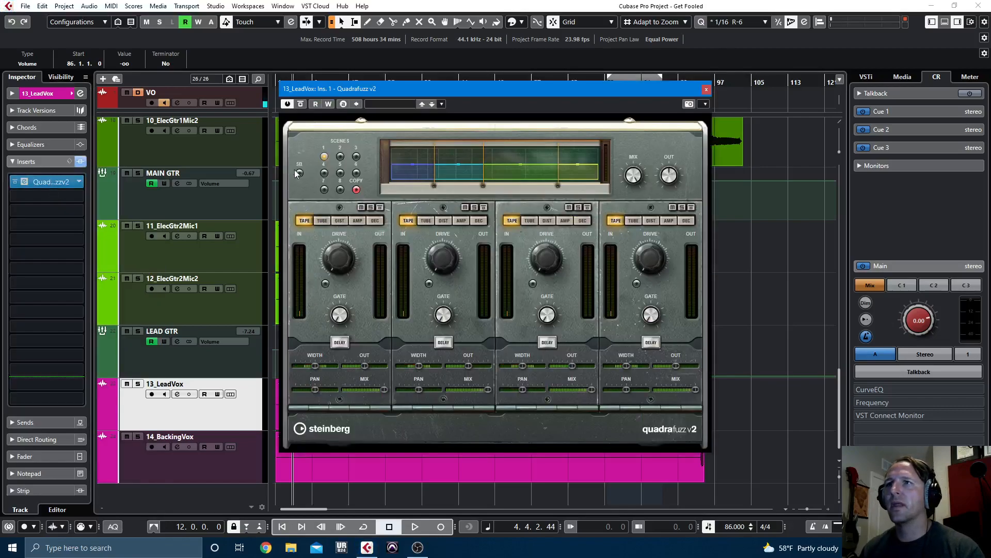
Switch the vocal's Quadrafuzz v2 to single-band mode with Tube distortion, and raise the drive during playback.
click(298, 172)
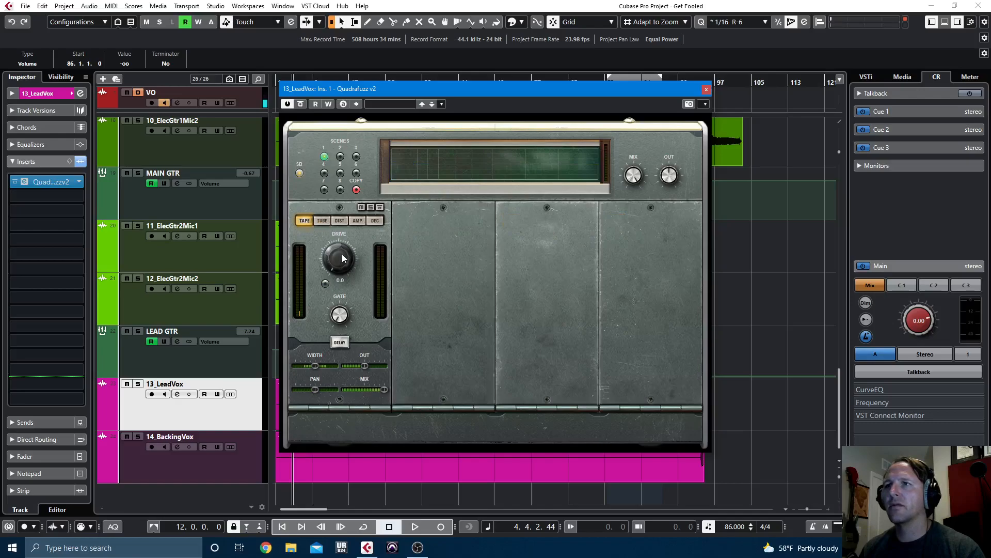
click(322, 220)
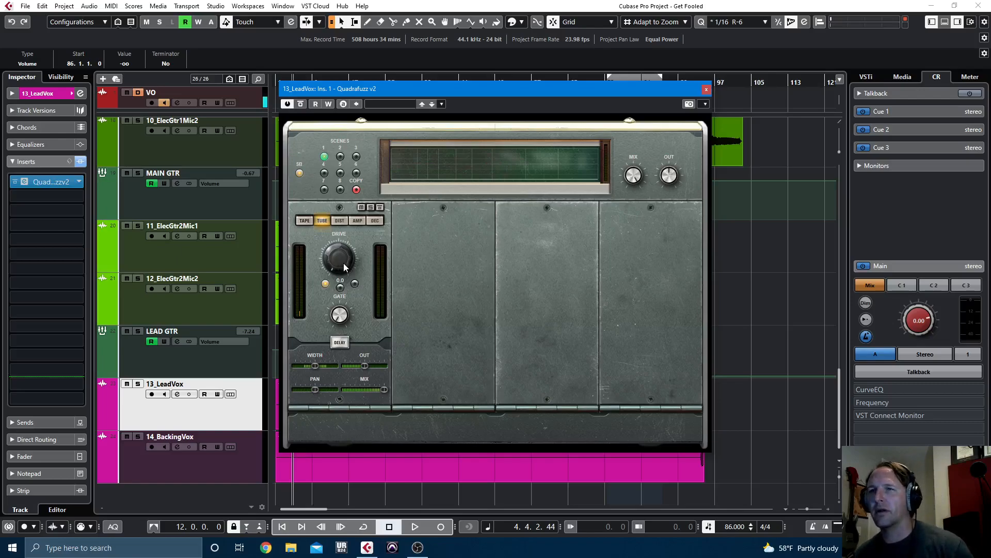
drag(450, 90, 565, 101)
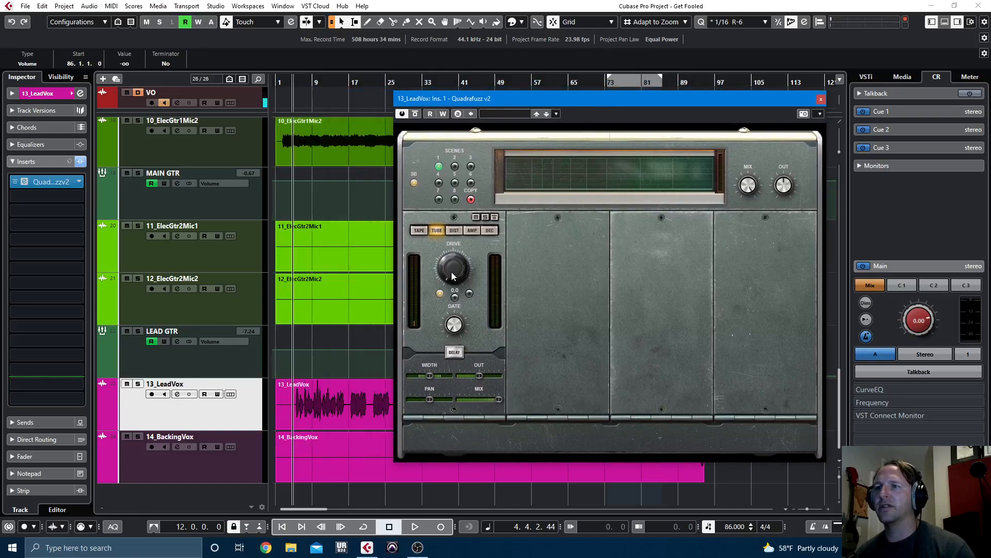
key(space)
drag(451, 270, 460, 171)
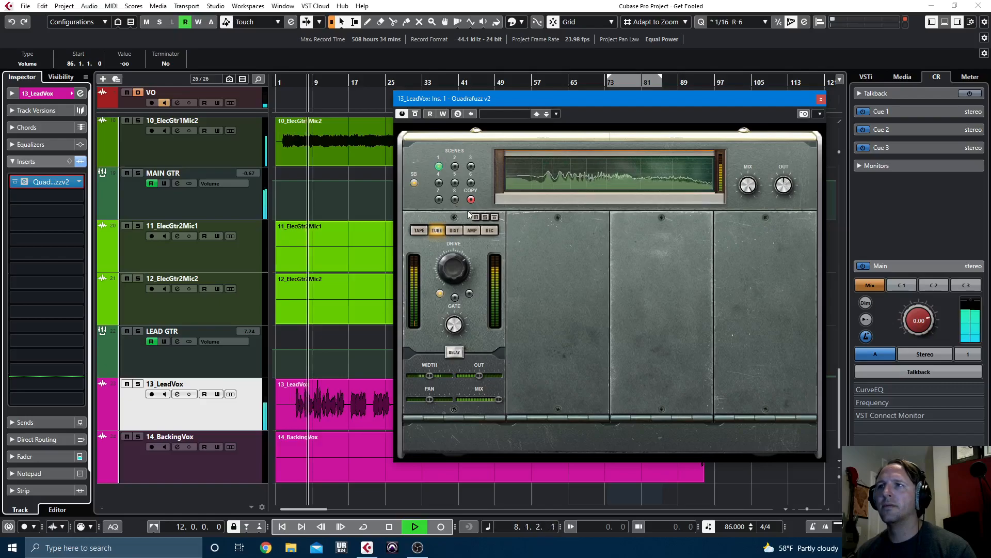
Try Dist mode with the drive at 3.3 on the vocal's Quadrafuzz v2, and return to Tube mode.
click(453, 231)
drag(450, 261, 452, 300)
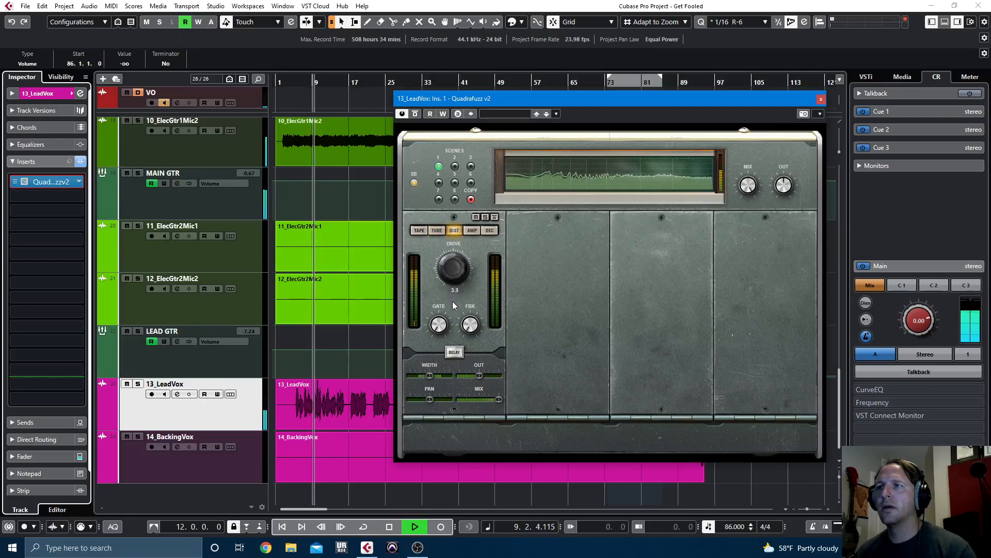
click(437, 230)
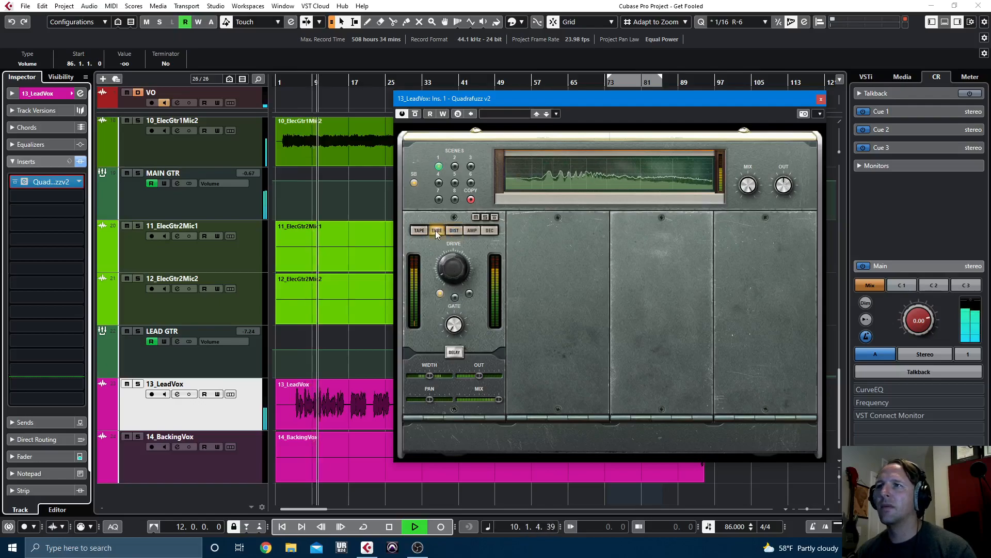
Set the vocal's Quadrafuzz v2 to two tubes with the drive at 6.5, listen, close it and stop playback.
click(454, 297)
drag(455, 270, 456, 243)
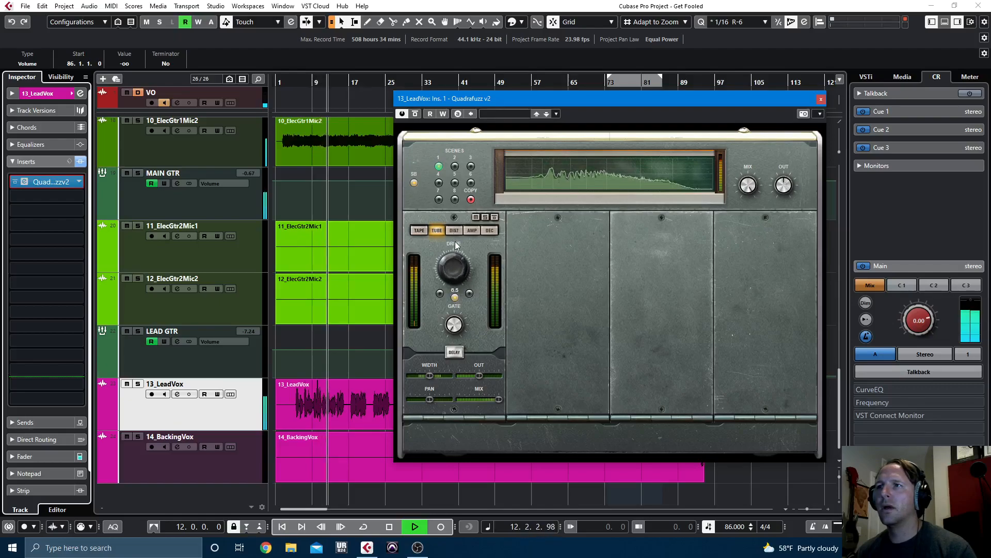
drag(510, 95, 558, 105)
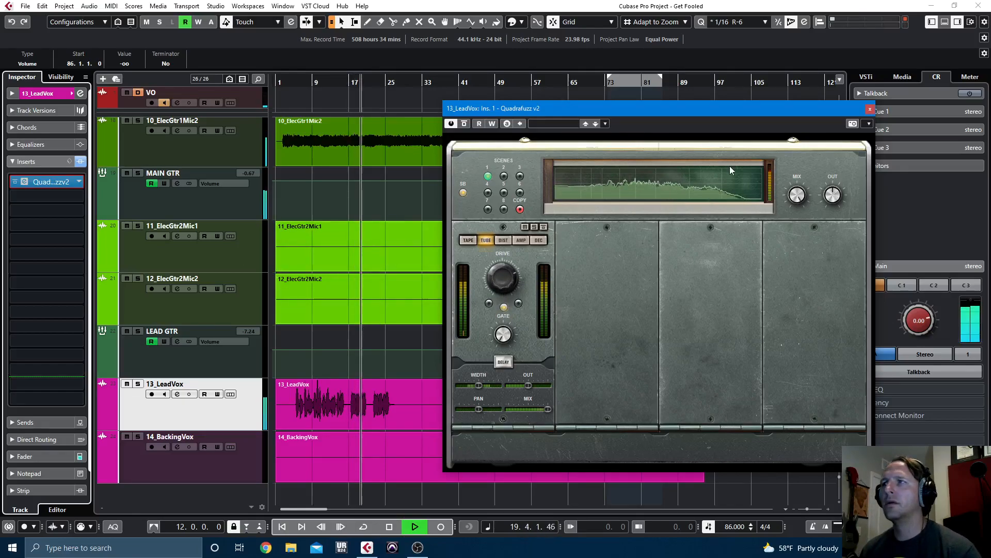
click(870, 111)
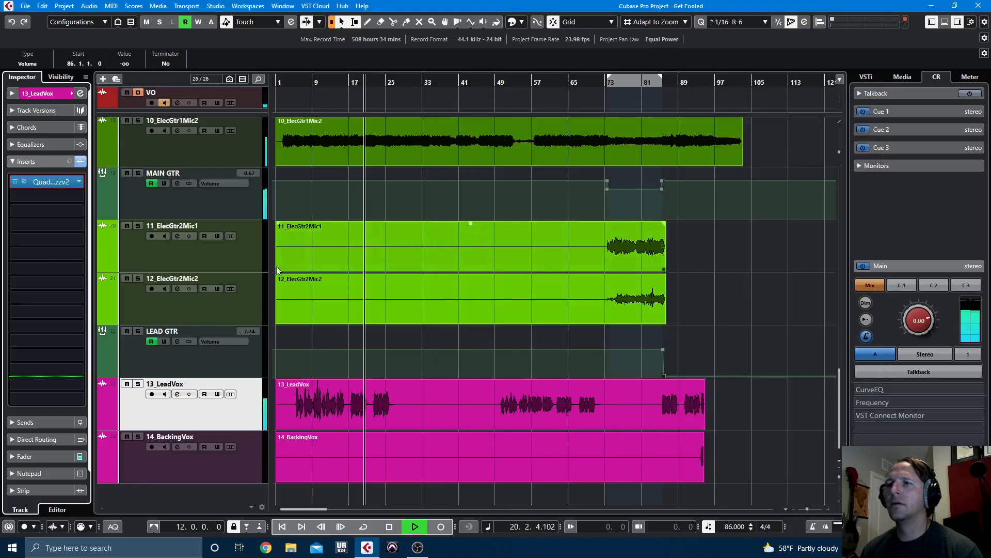
key(space)
Add StudioEQ to 13_LeadVox's insert slot 2 and change its band 1 filter type to Cut.
click(57, 197)
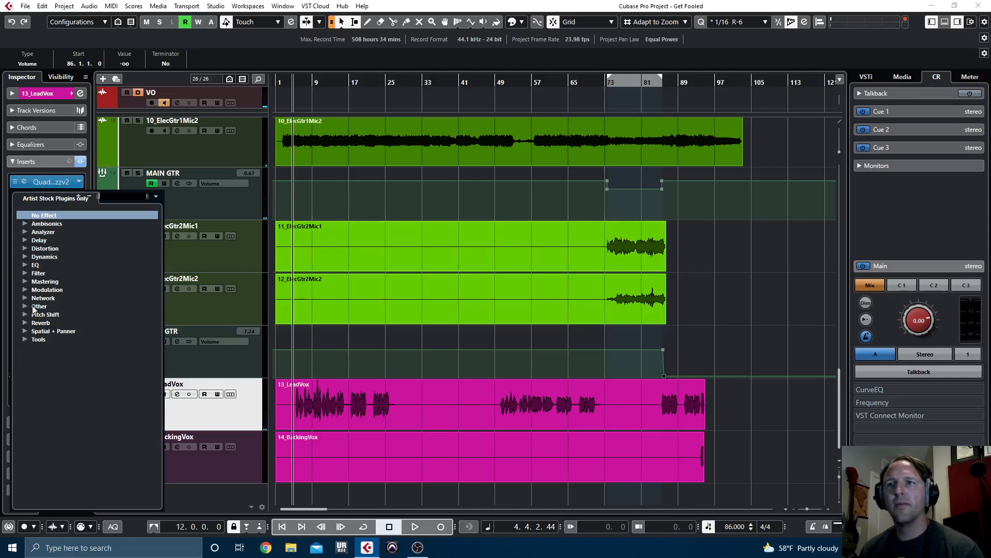
text(studioeq)
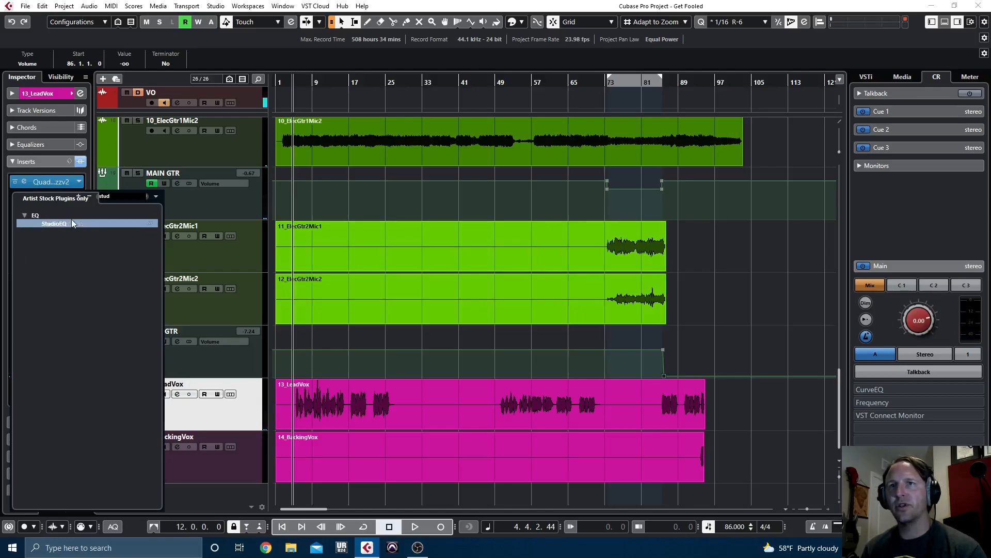
key(Return)
click(342, 335)
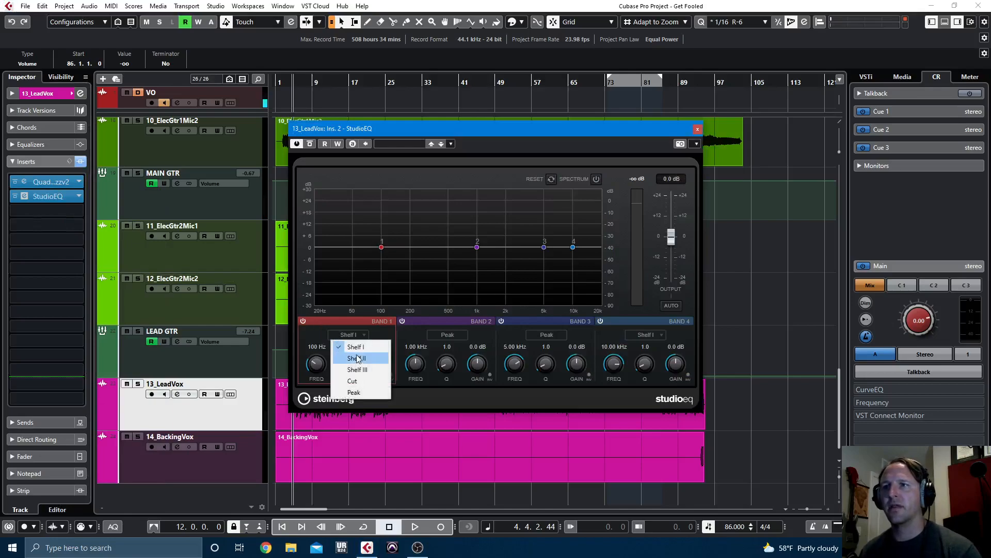
click(361, 382)
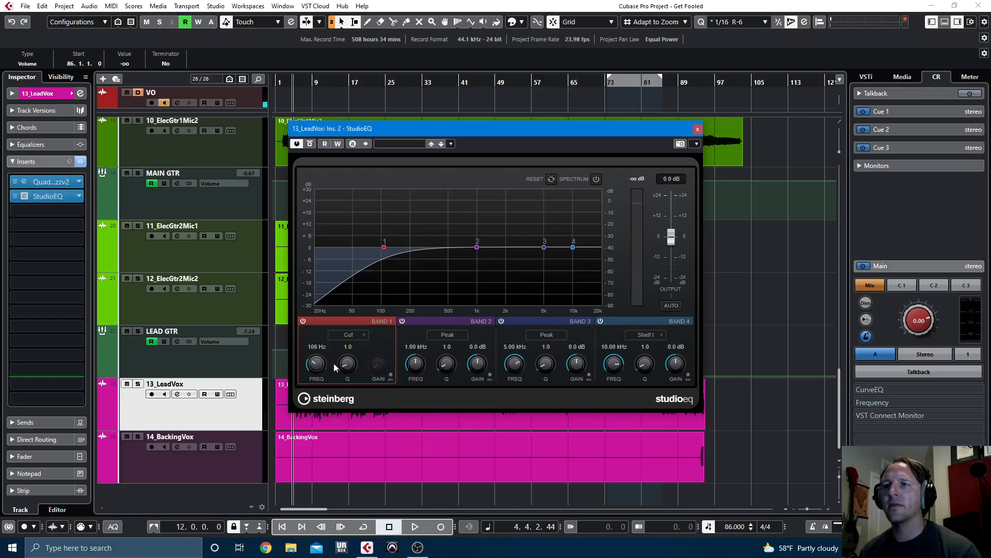
Change StudioEQ's band 4 filter type to Cut and lower its frequency to 6.34 kHz.
click(655, 337)
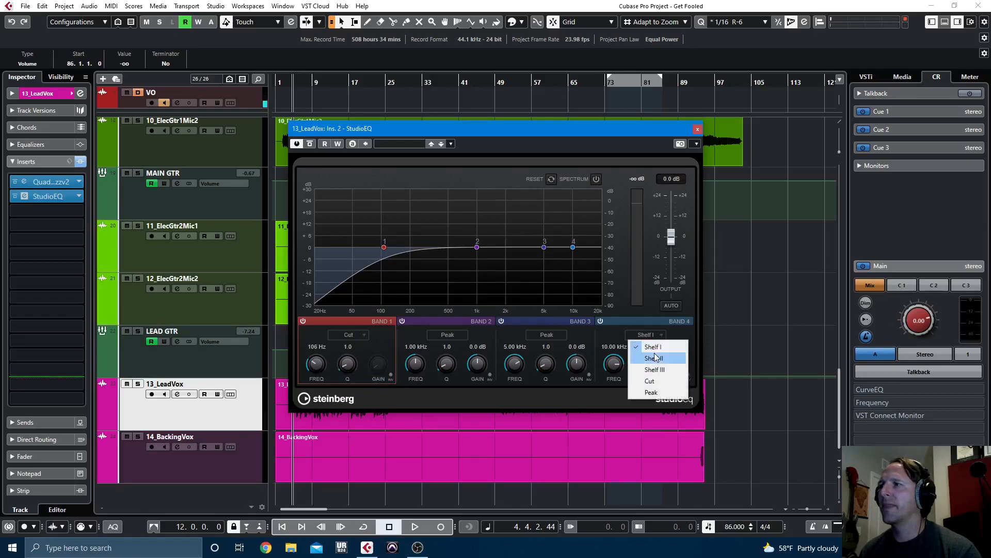
click(658, 381)
scroll(611, 371, down, 3)
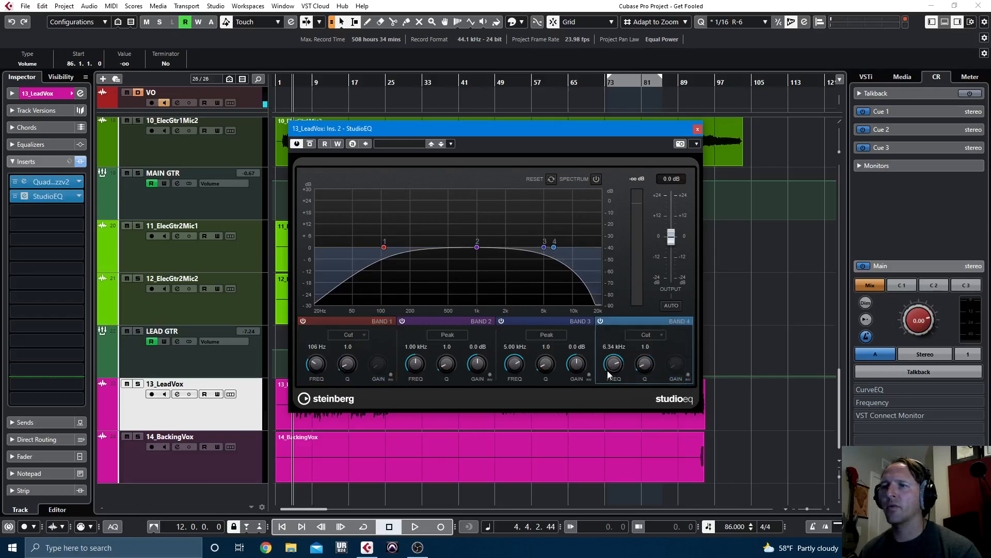
Loop bars 17 to 26 of the 13_LeadVox track with StudioEQ moved aside, and start playback.
drag(397, 133, 534, 139)
drag(354, 399, 390, 401)
key(KP_1)
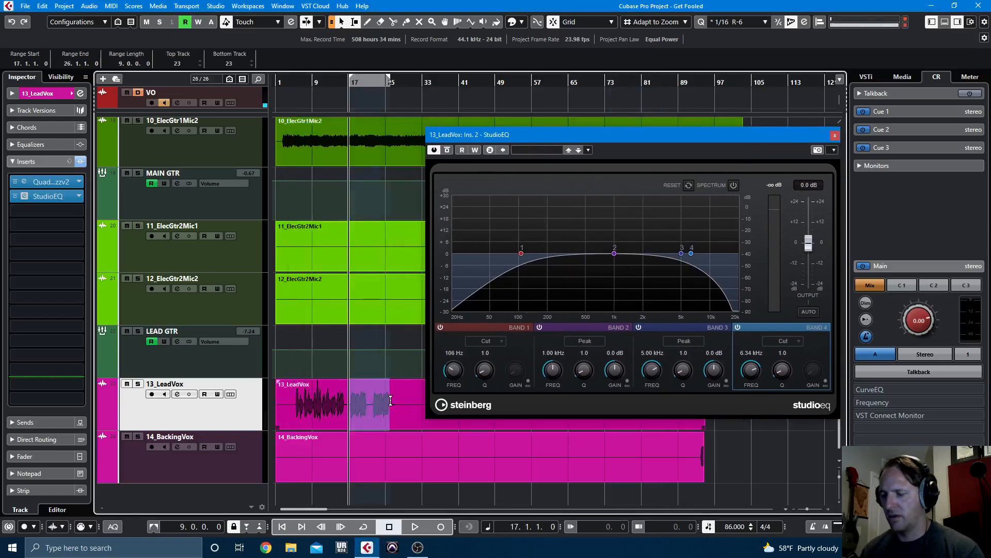
key(KP_Divide)
key(space)
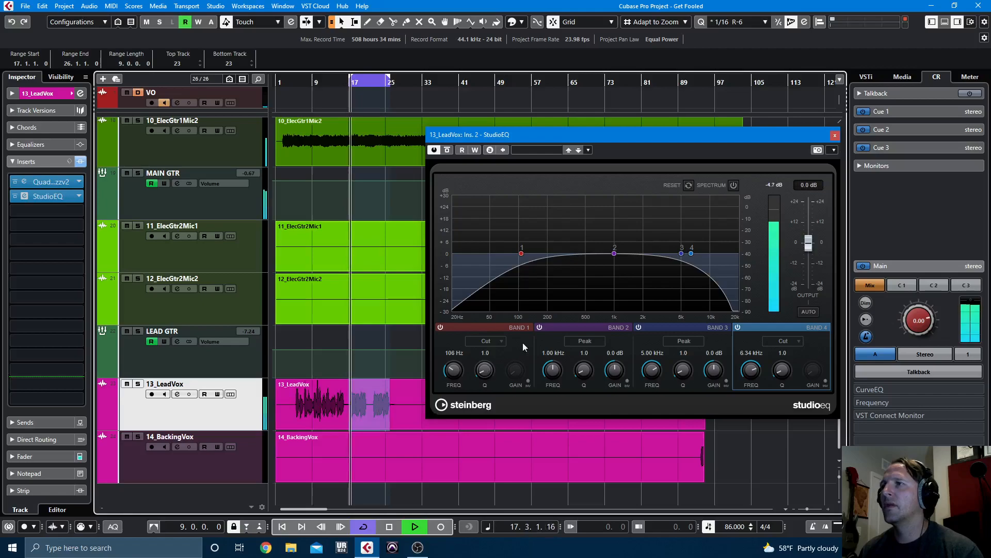
Set StudioEQ's band 1 to 128 Hz, turn on the spectrum display, and dip band 2 by 4.8 dB at 293 Hz.
drag(455, 371, 456, 369)
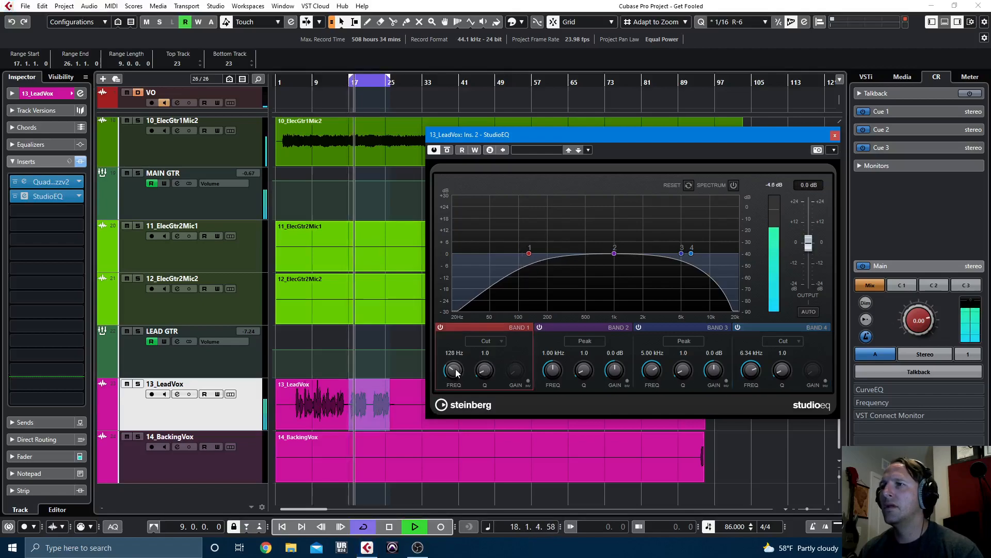
click(733, 189)
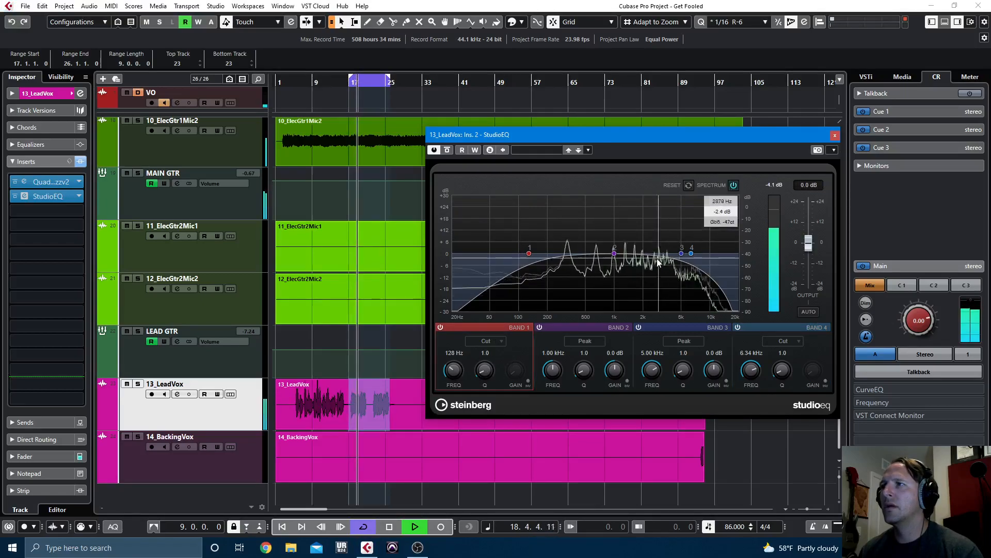
drag(613, 253, 564, 266)
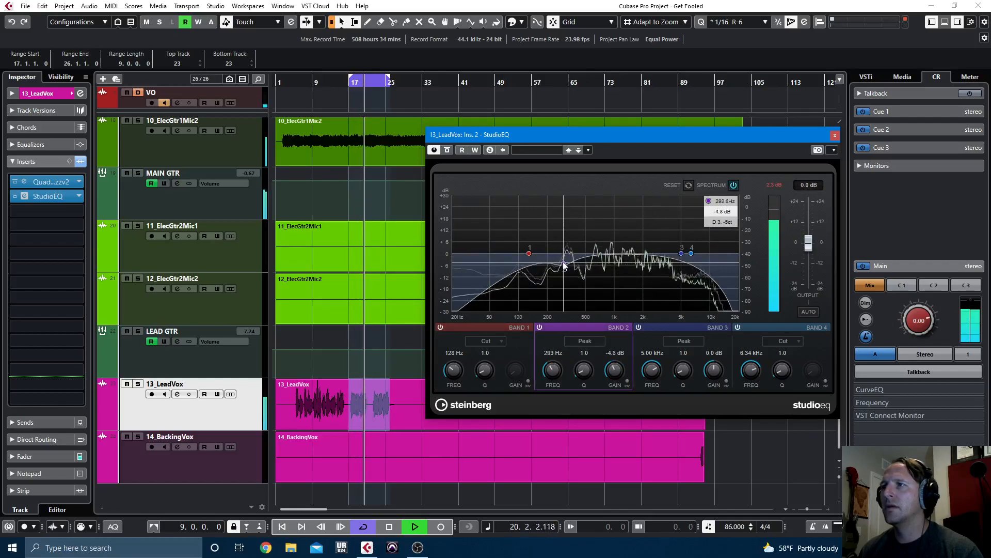
Boost StudioEQ's band 3 by 2.9 dB at 2.81 kHz, raise band 4's frequency, close the plug-in and stop playback.
mouse_move(682, 253)
mouse_down()
mouse_move(635, 248)
mouse_move(696, 254)
mouse_up()
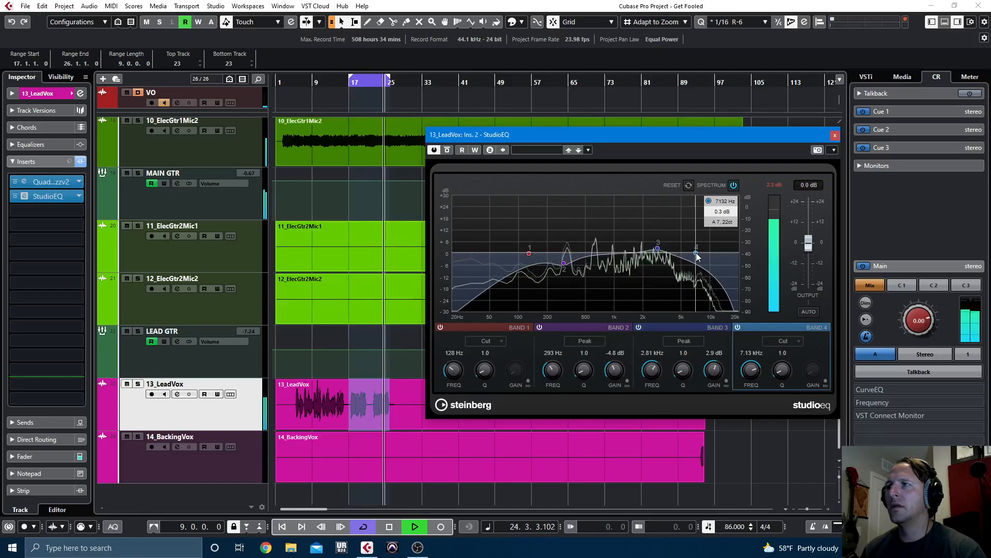
click(835, 136)
mouse_move(54, 215)
key(space)
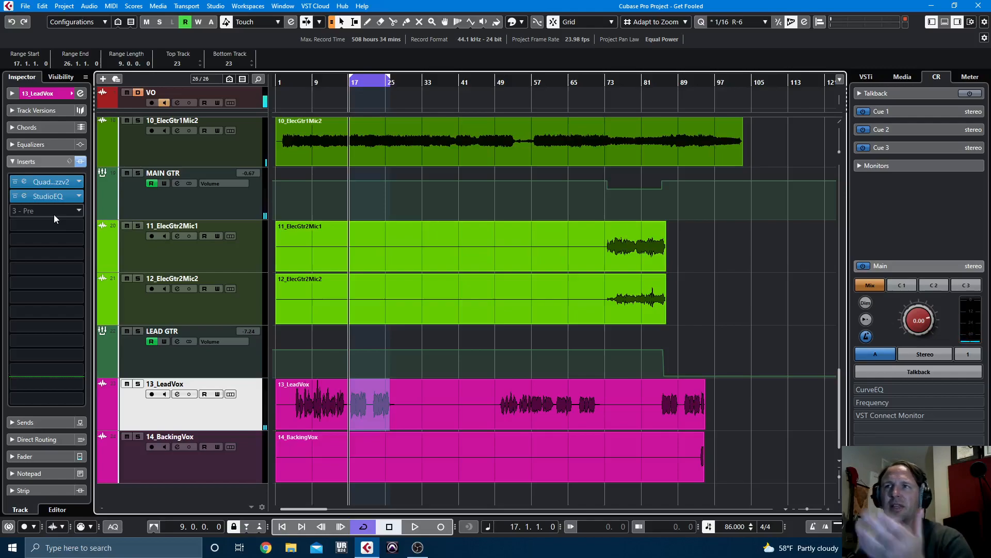
Set band 4 to 9.07 kHz in the vocal's StudioEQ, and compare playback with the inserts bypassed and active.
click(24, 196)
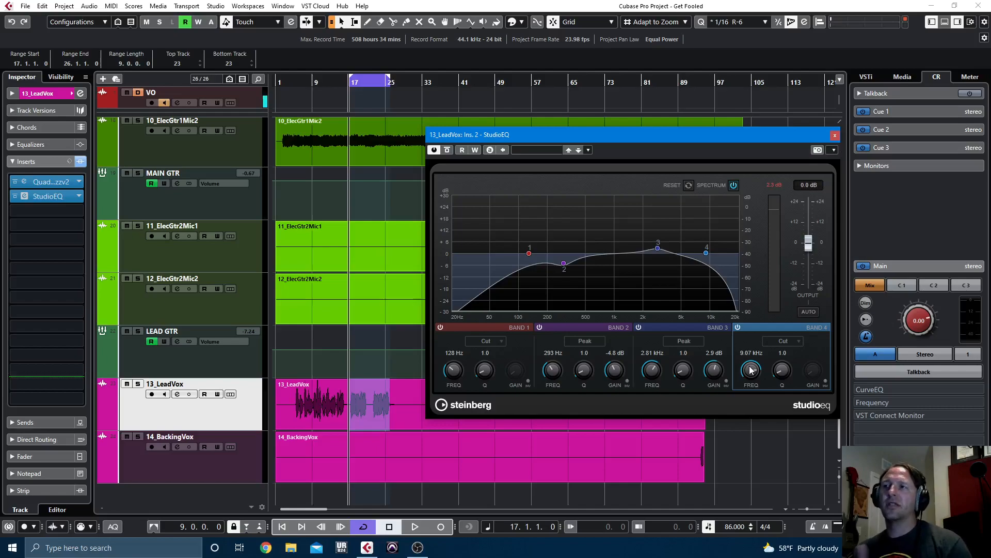
key(space)
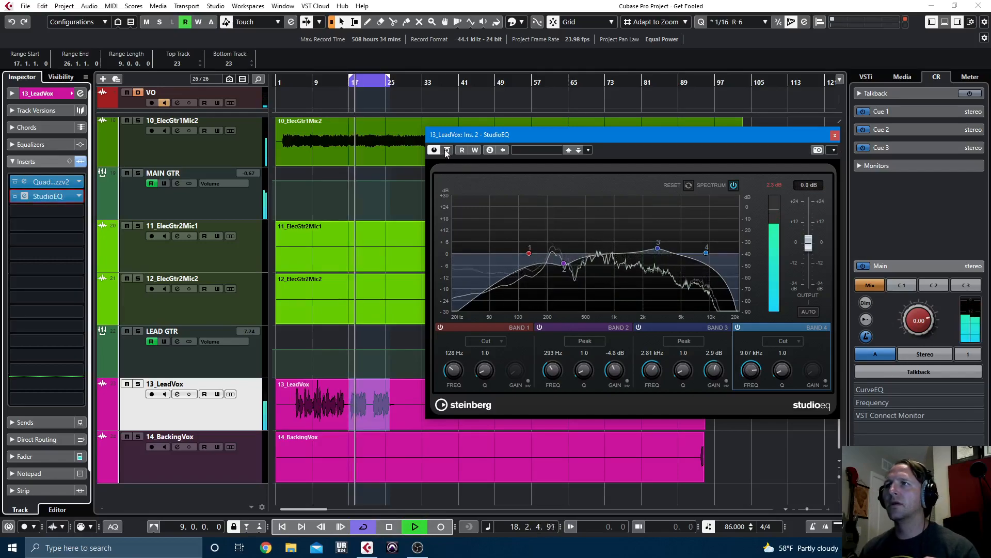
click(80, 163)
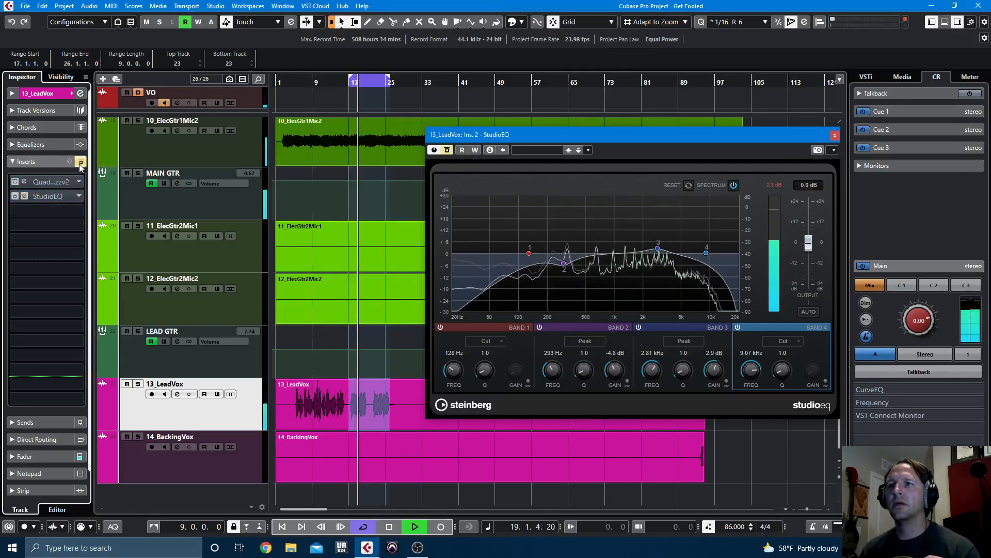
click(80, 163)
Set Quadrafuzz v2's main output to -5.0 dB, comparing against bypassed inserts, and close both plug-ins and stop playback.
click(54, 186)
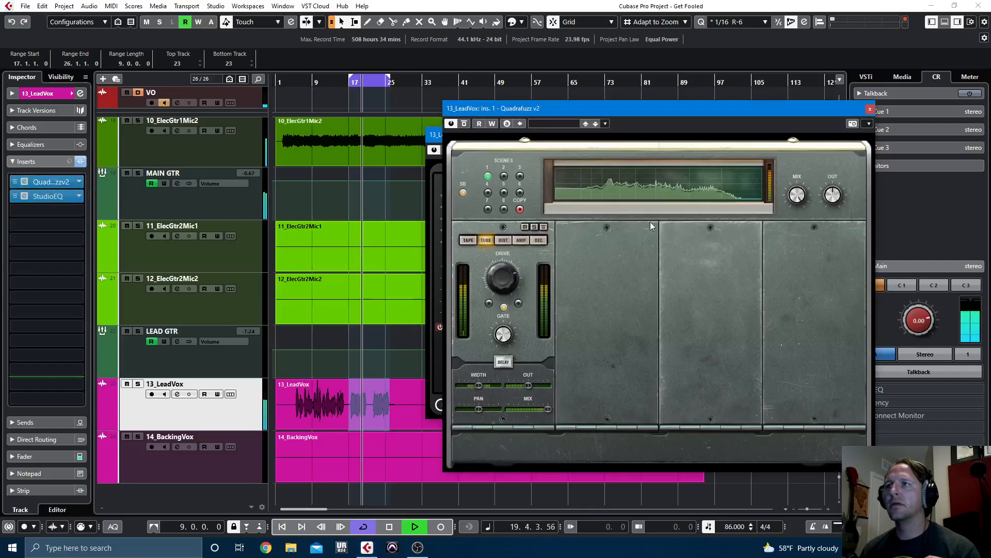
click(82, 164)
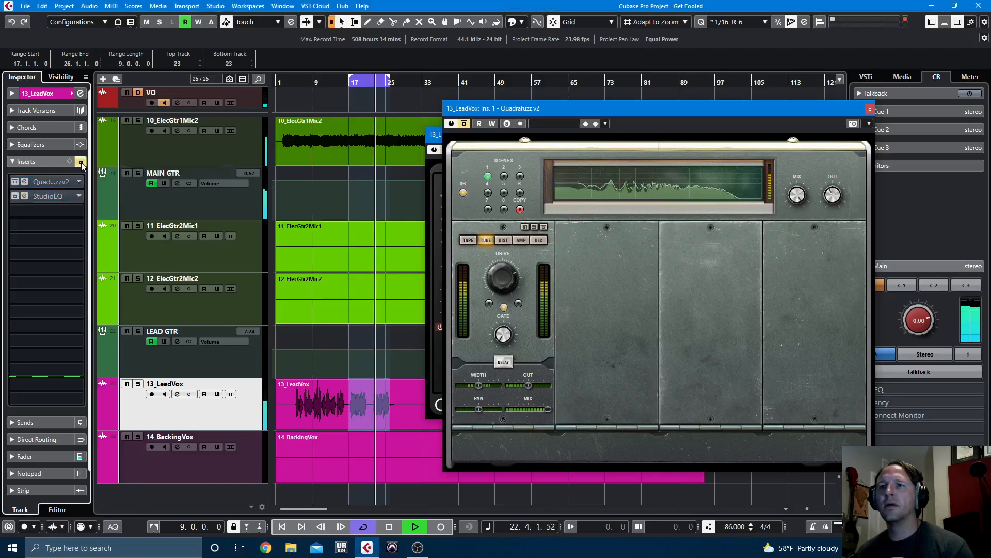
click(82, 164)
click(834, 194)
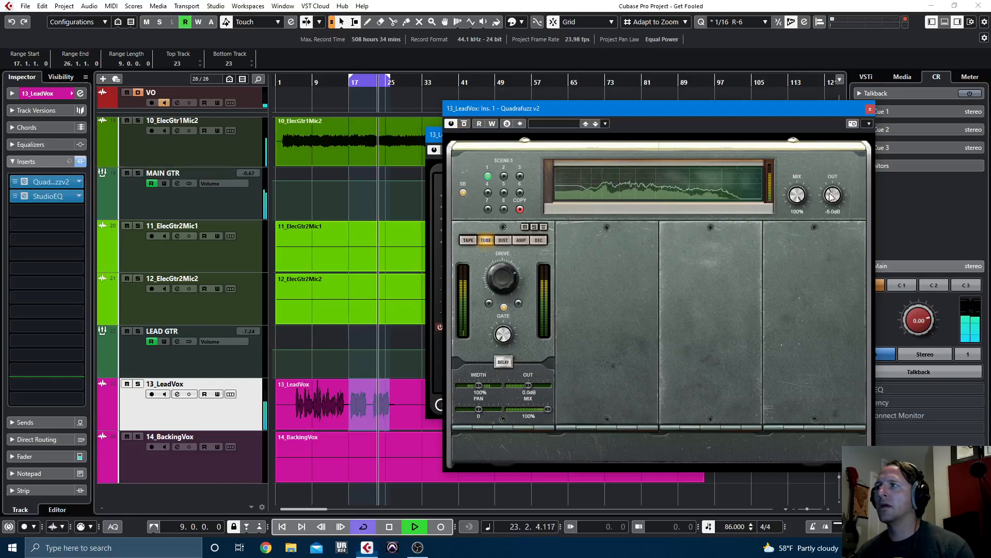
click(870, 109)
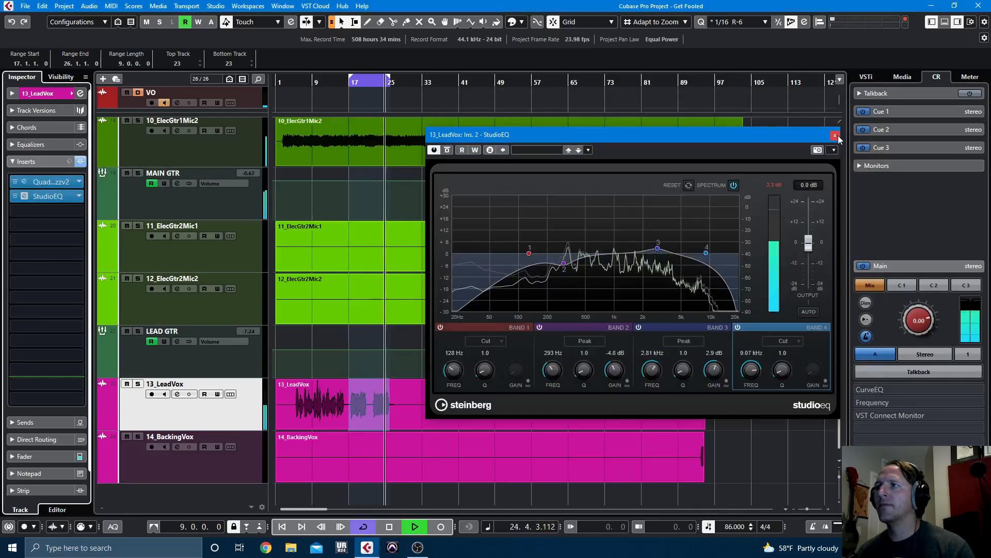
click(835, 136)
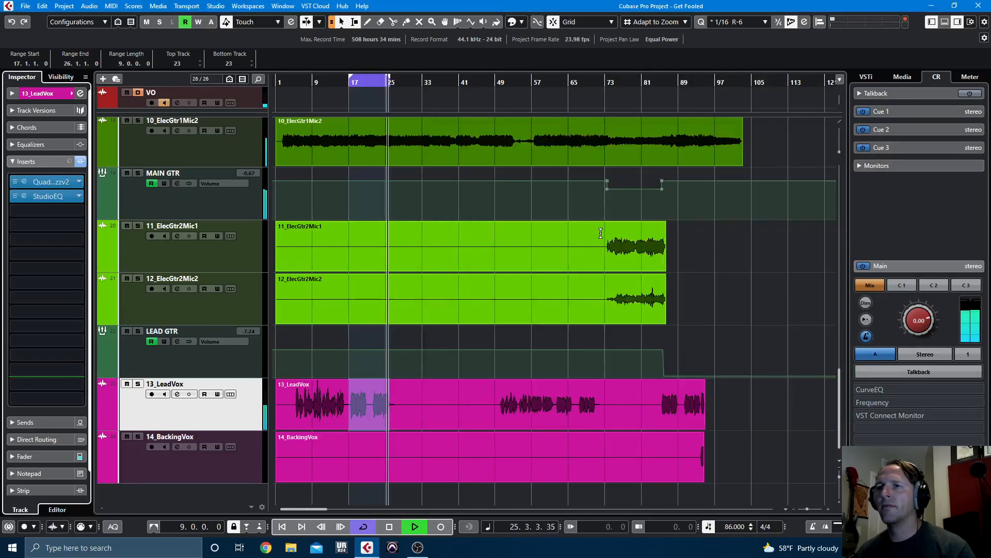
key(space)
Add VintageCompressor to 13_LeadVox's insert slot 3 and set its ratio to 4.
click(50, 210)
text(com)
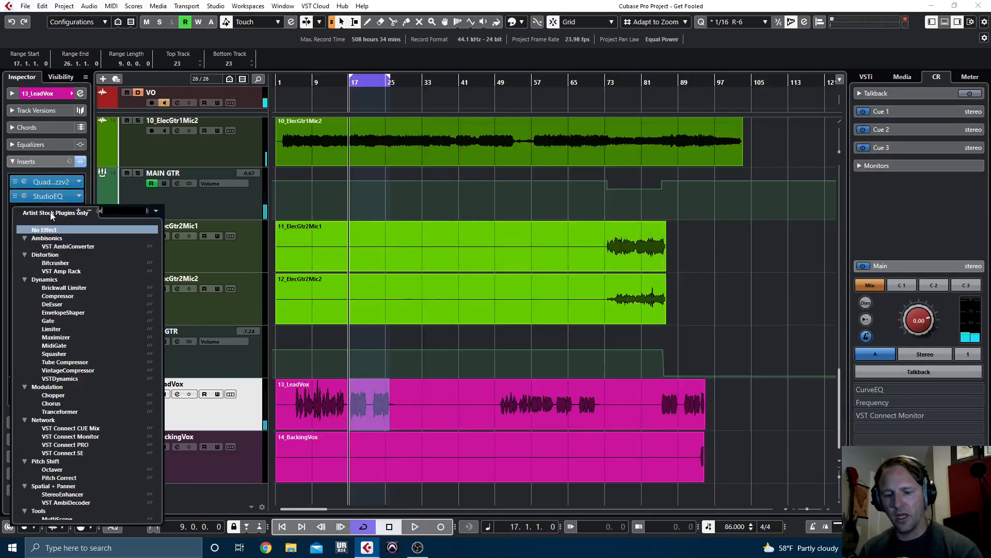
click(73, 254)
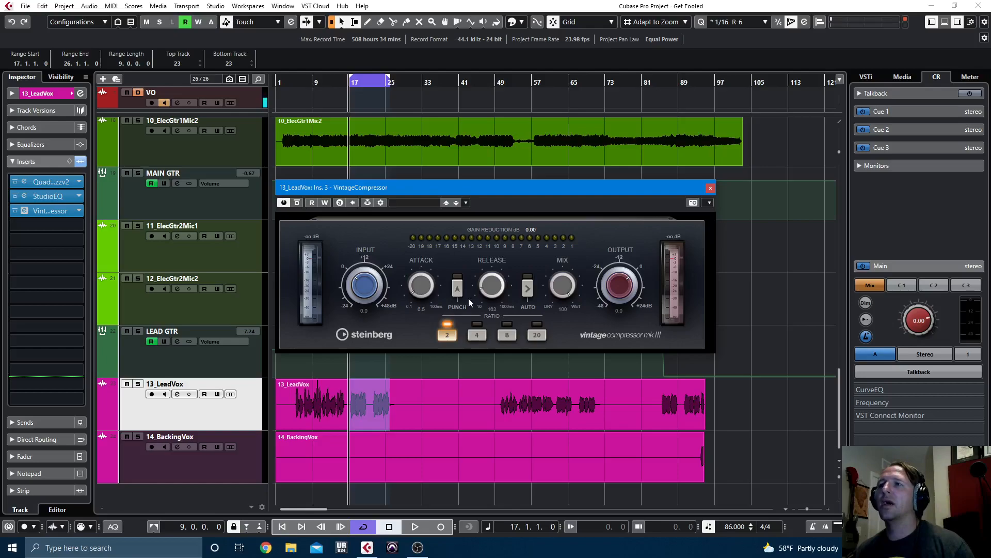
click(476, 337)
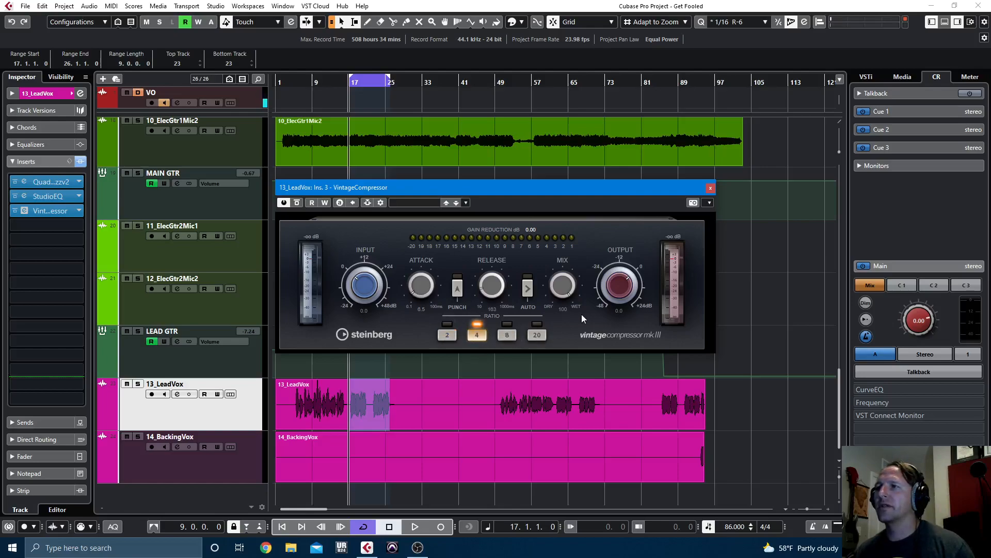
Set VintageCompressor's input to 15.5 and output to -5.4 during playback, comparing the level with the inserts bypassed.
key(space)
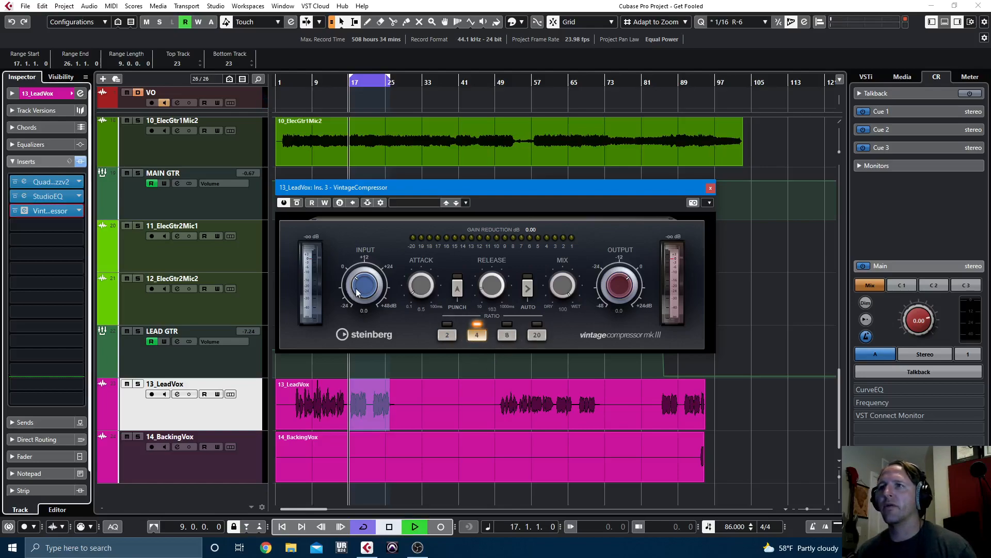
drag(361, 293, 366, 275)
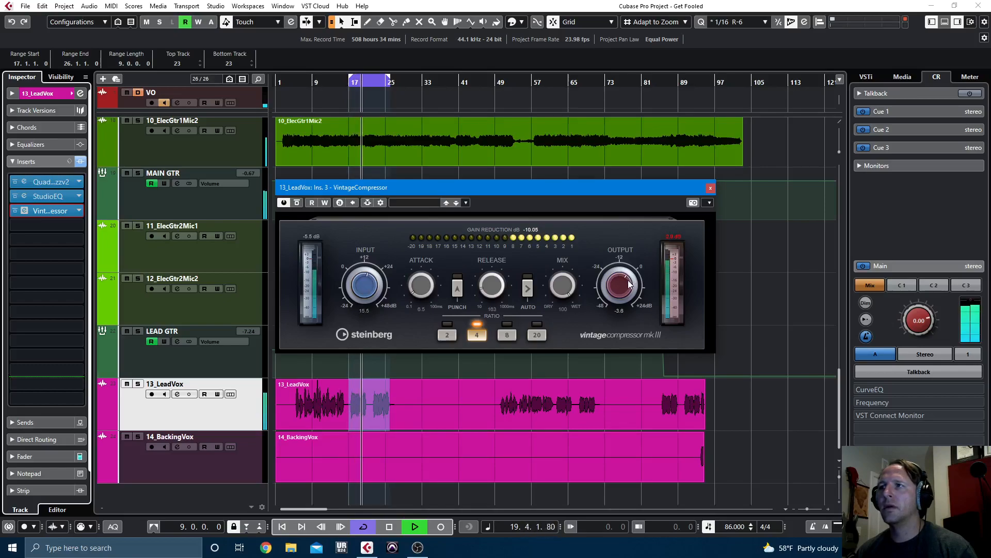
mouse_move(629, 284)
mouse_down()
mouse_move(608, 270)
mouse_move(617, 273)
mouse_up()
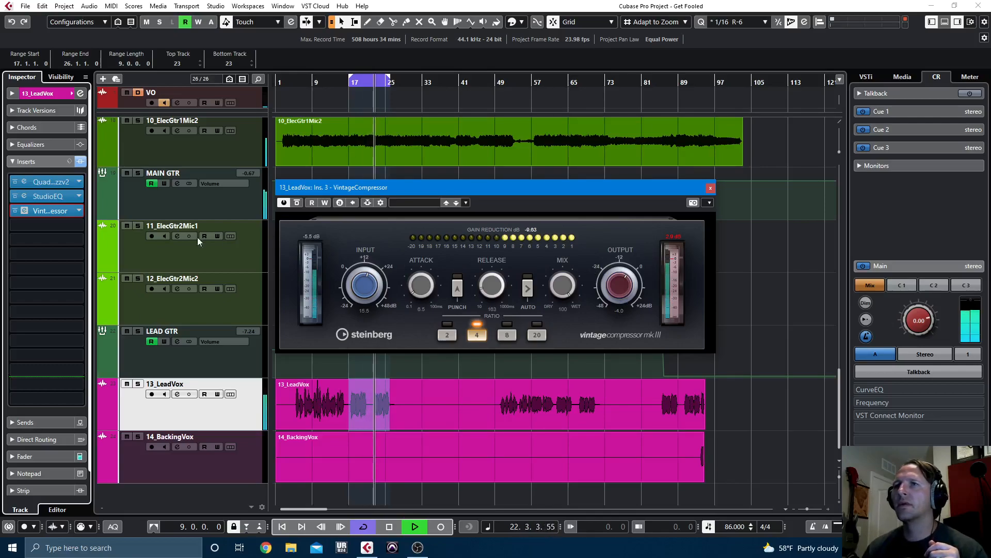
click(80, 162)
click(80, 163)
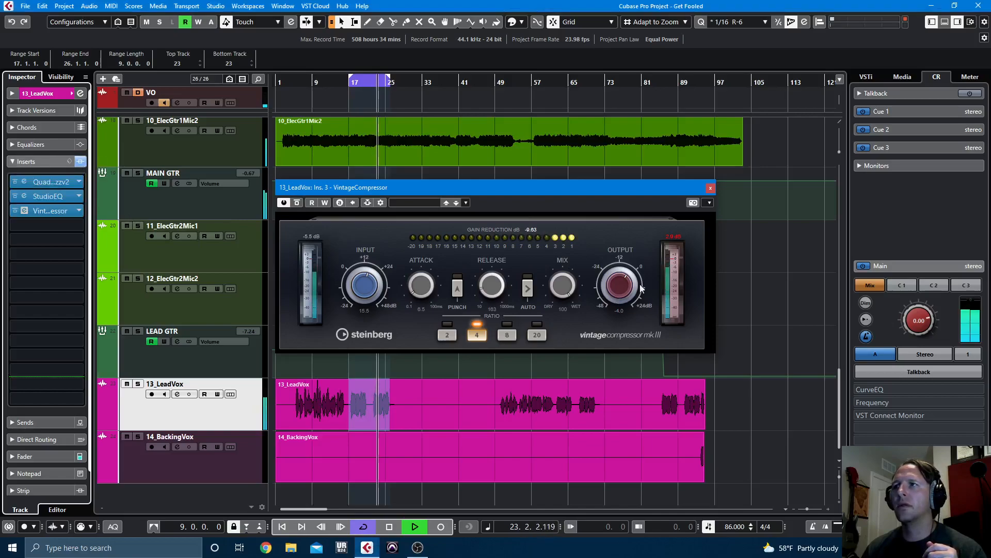
drag(620, 281, 620, 287)
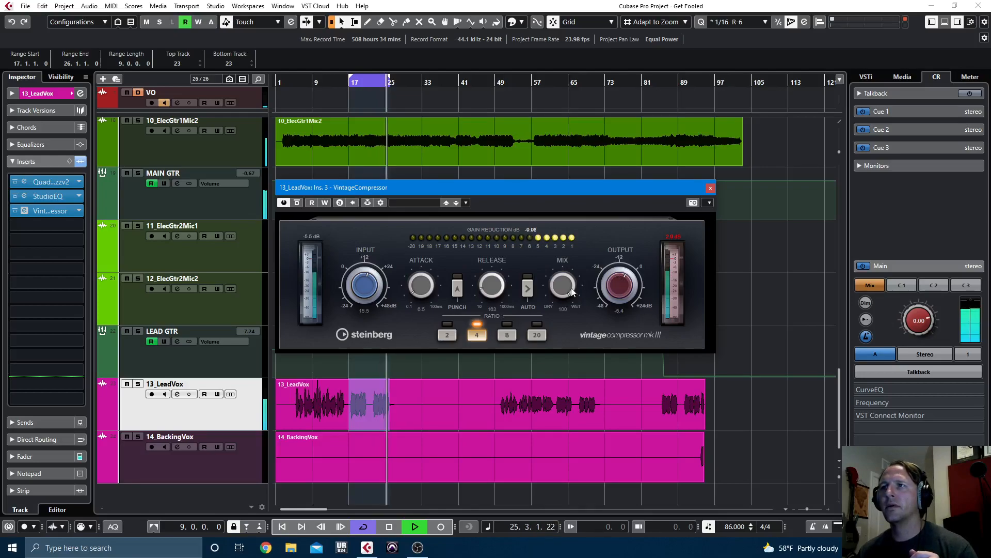
Shorten VintageCompressor's release to 69 ms, stop playback and close the plug-in.
drag(489, 290, 490, 295)
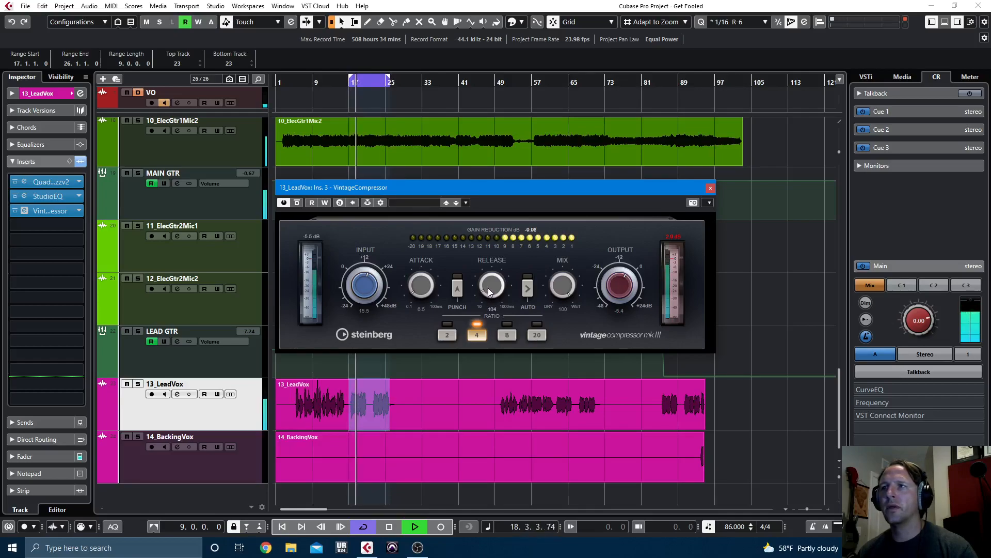
drag(488, 291, 488, 293)
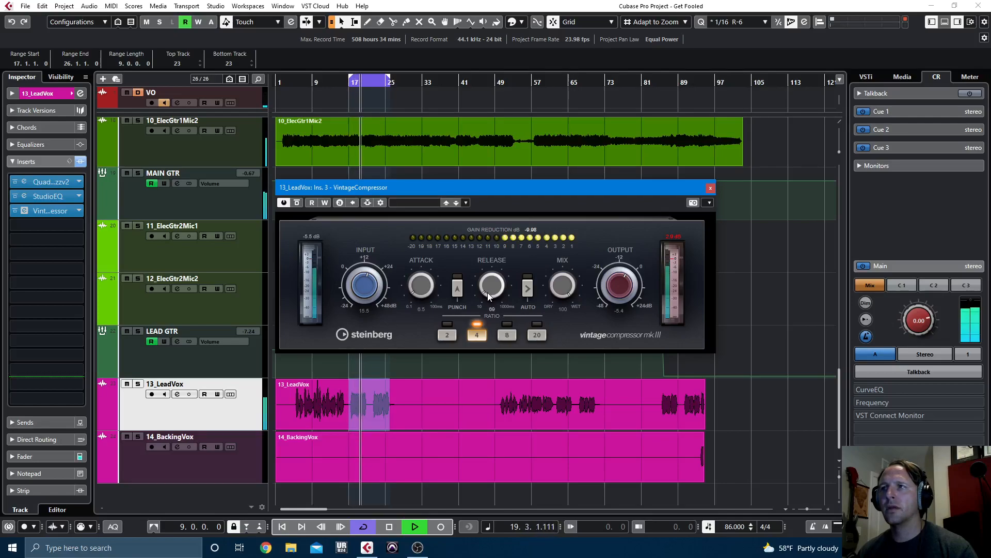
key(space)
click(711, 189)
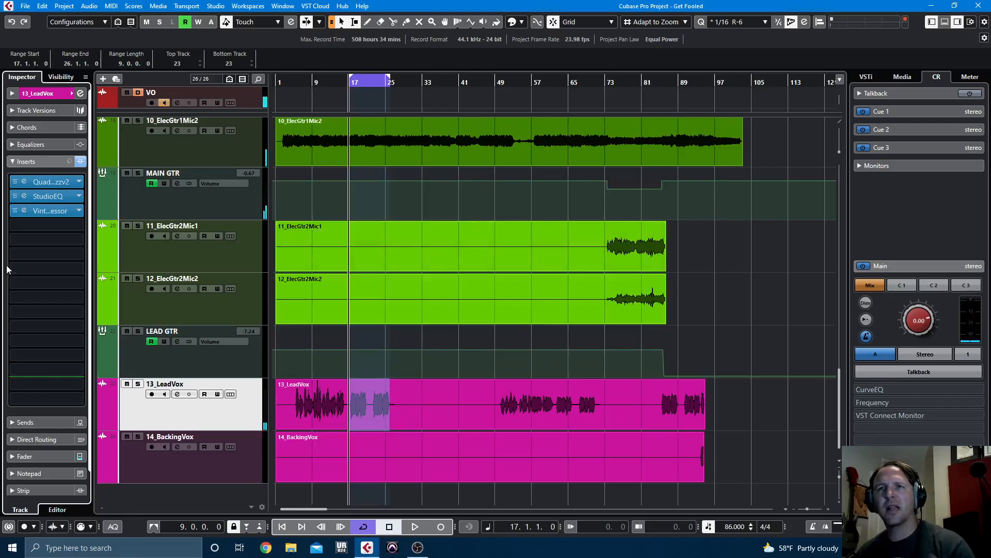
Add DeEsser to 13_LeadVox's insert slot 4.
click(54, 225)
text(dee)
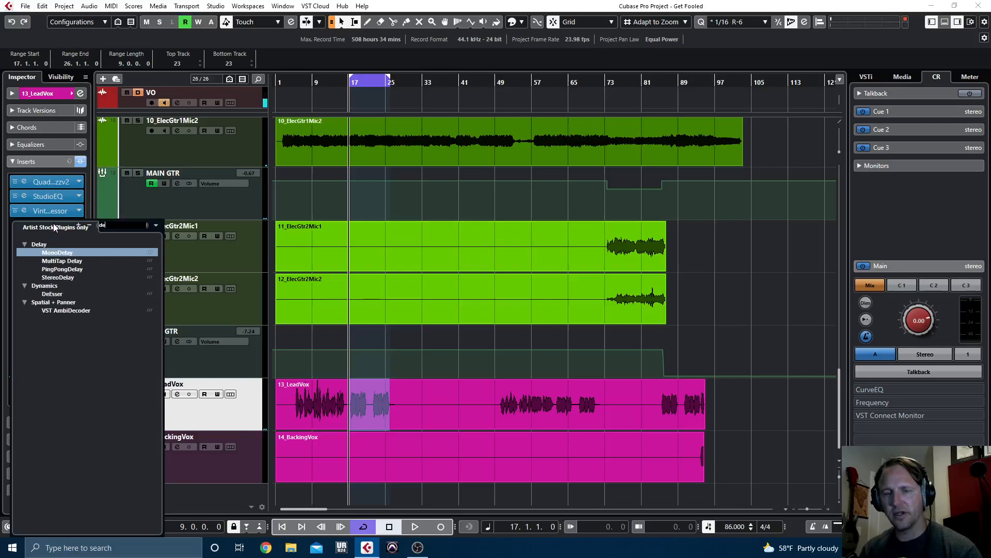
key(Return)
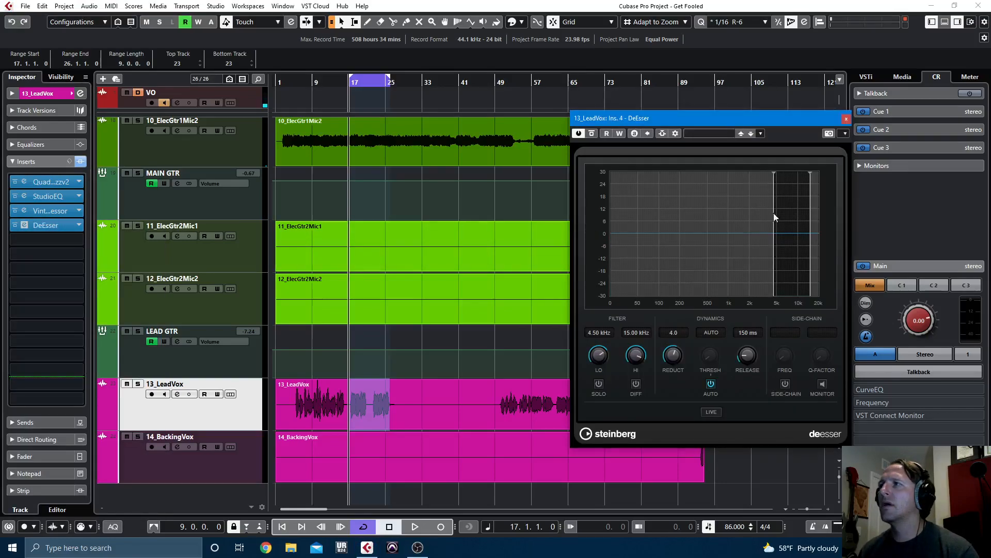
Loop the vocal phrase from bar 22 to 26 on 13_LeadVox and play it.
click(364, 393)
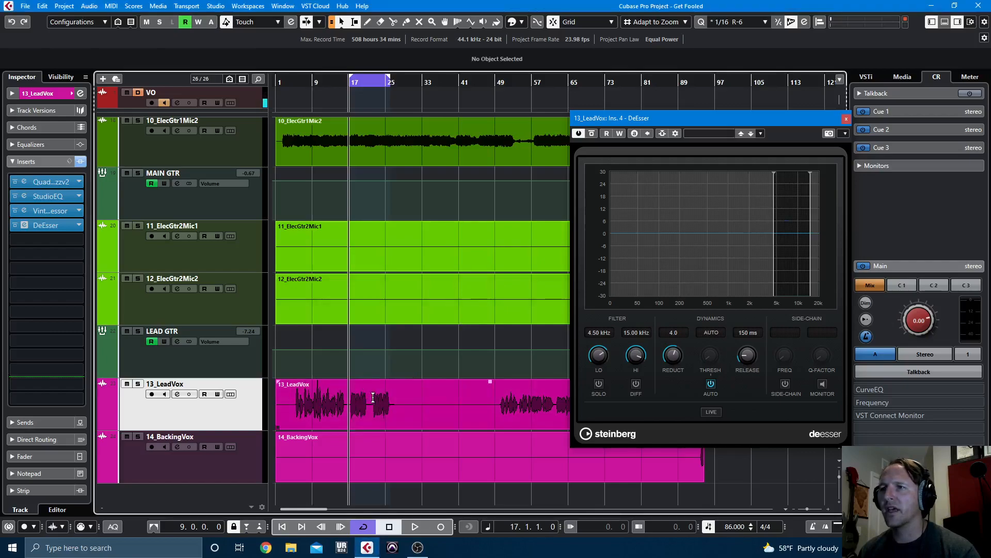
drag(373, 397, 392, 403)
key(alt+space)
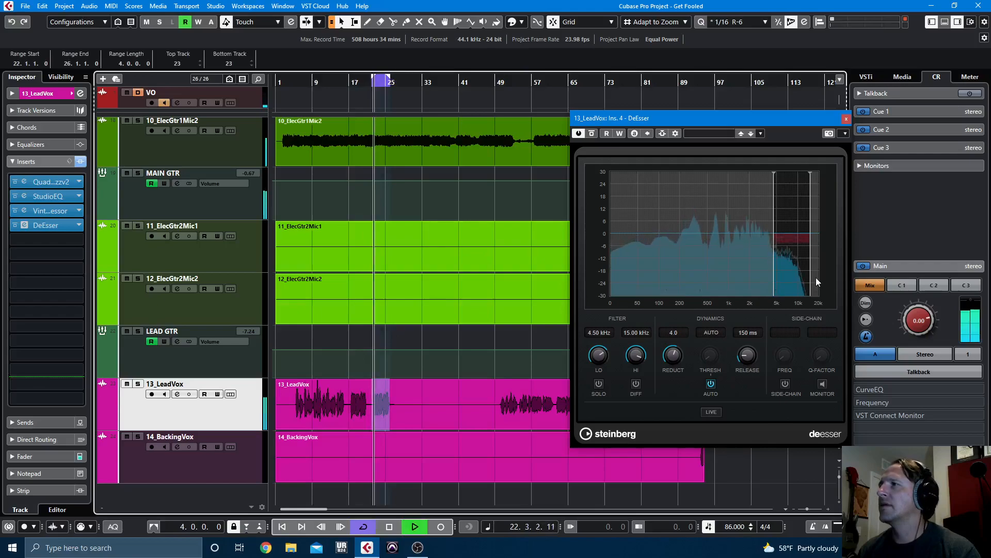
Set the DeEsser's filter range to 5.01–13.50 kHz, turn off the automatic threshold, and set the threshold to -27.5 dB.
mouse_move(776, 280)
mouse_down()
mouse_move(808, 277)
mouse_move(777, 278)
mouse_up()
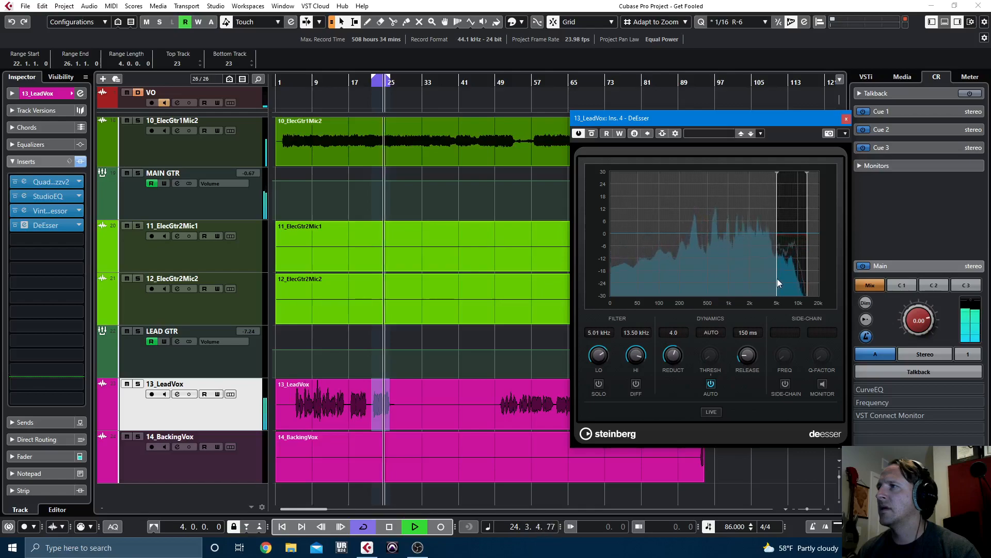
click(711, 384)
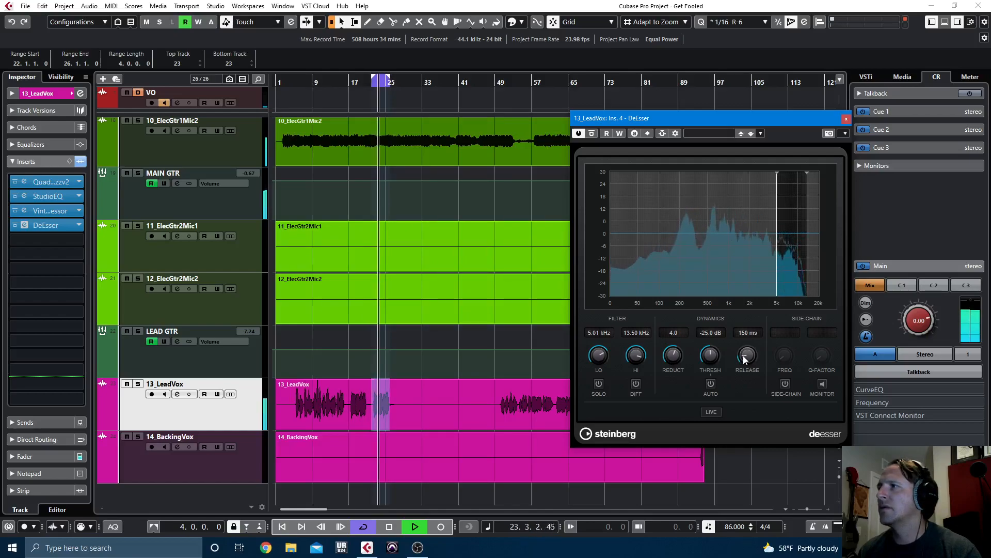
drag(712, 356, 711, 355)
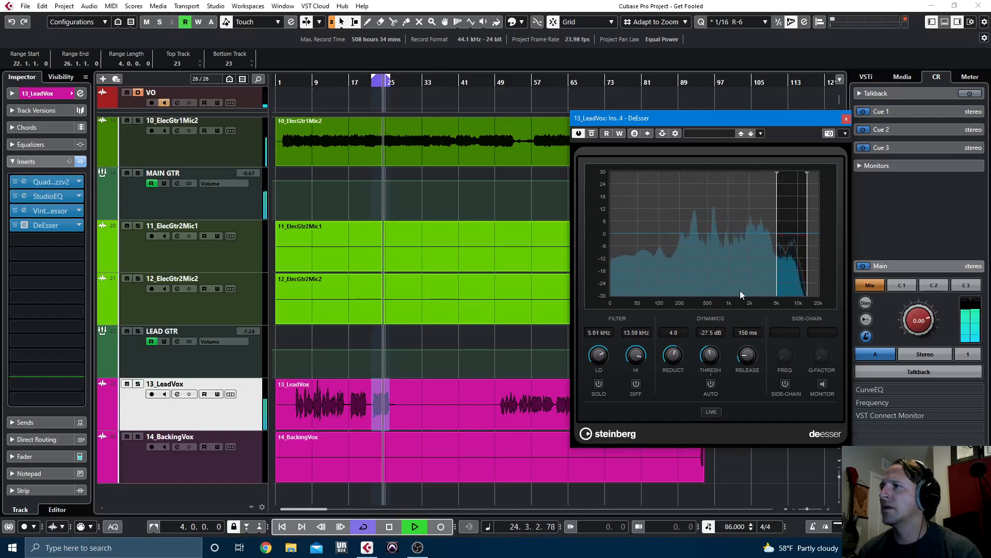
Lower the DeEsser's threshold to -28.7 dB, raise its low filter limit to 5.09 kHz, stop playback and close the plug-in.
drag(710, 356, 711, 360)
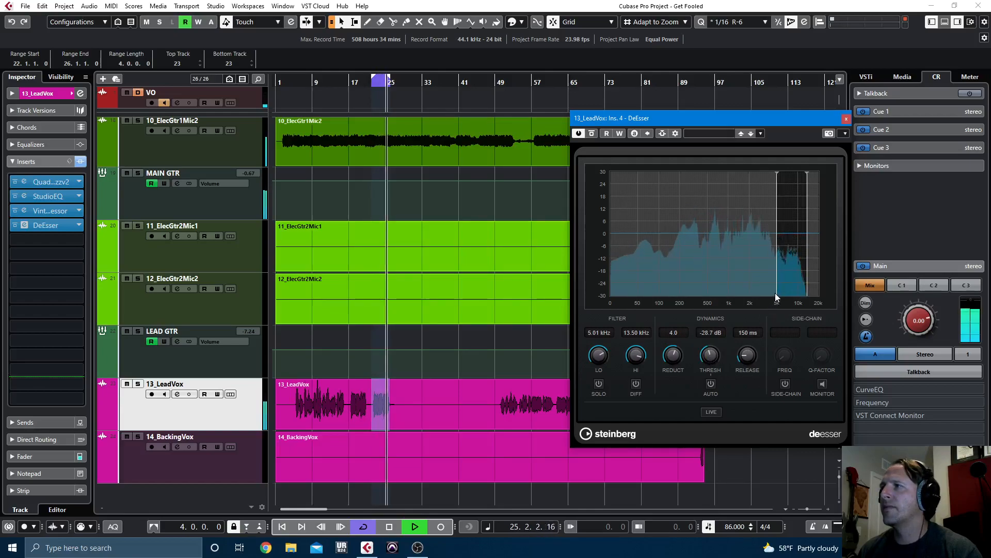
drag(777, 292, 778, 293)
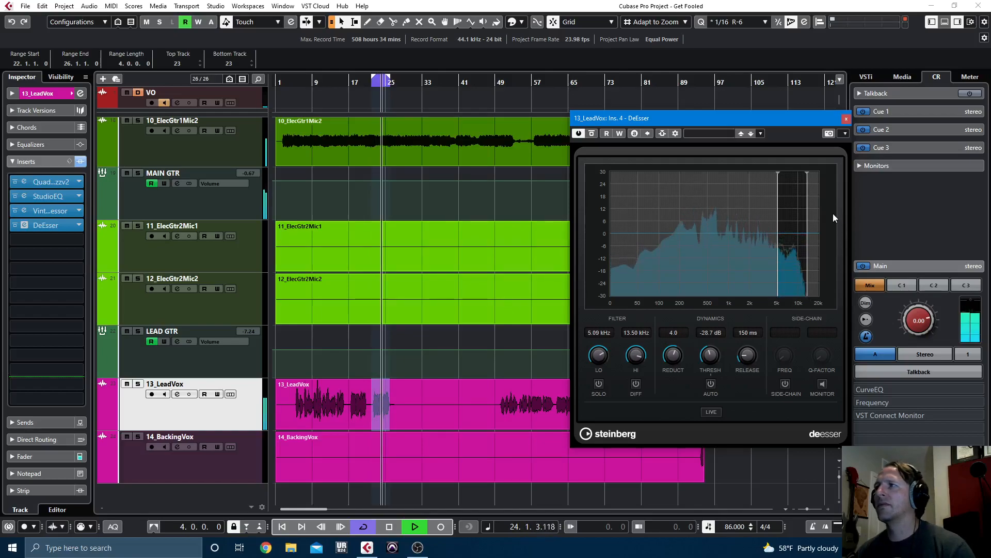
key(space)
click(846, 118)
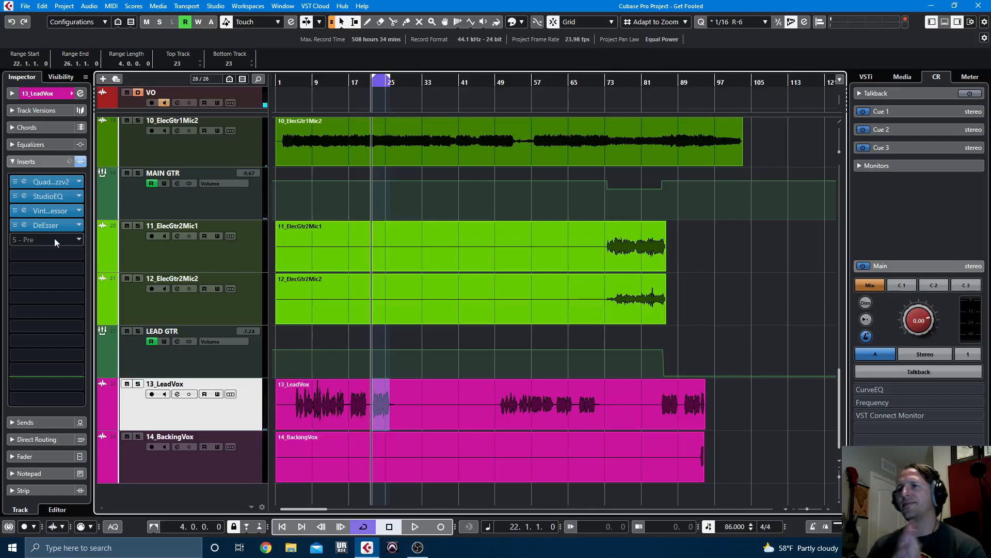
Play the project from the start and turn off cycle playback.
key(Home)
key(space)
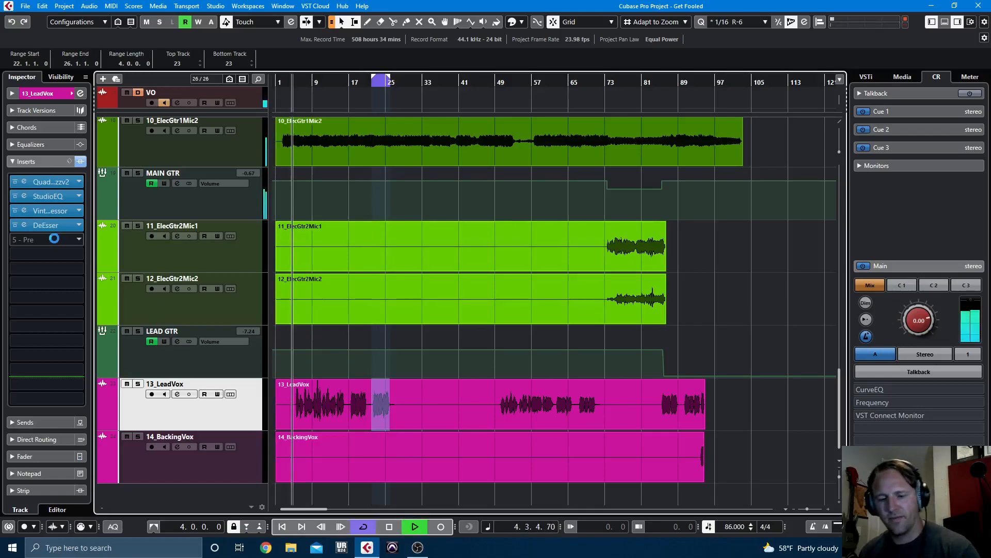
key(KP_Divide)
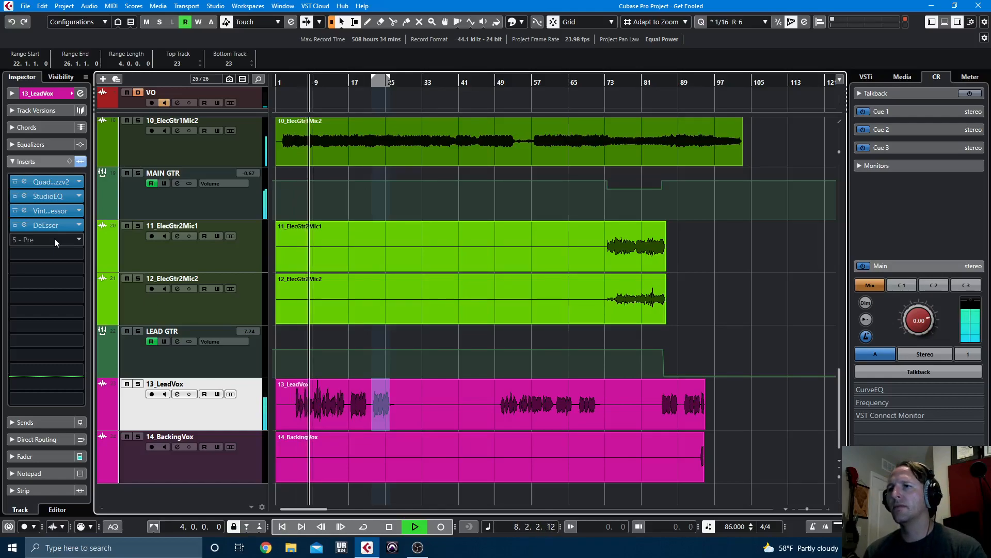
Lower 13_LeadVox's volume automation to -8.12 dB from bar 4 to 17, stop playback and hide the automation lane.
click(103, 426)
mouse_move(295, 447)
mouse_down()
mouse_move(350, 448)
mouse_move(289, 448)
mouse_up()
click(346, 449)
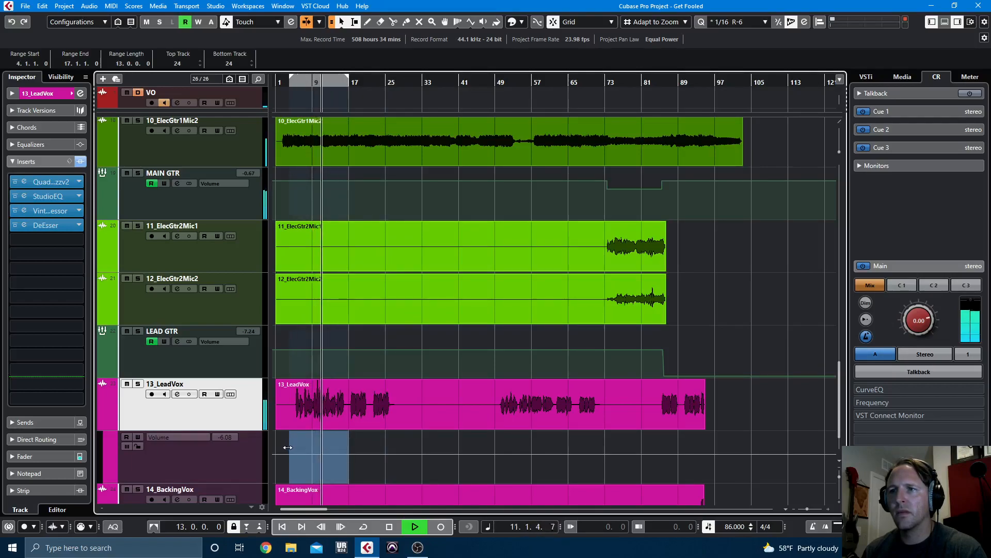
click(308, 440)
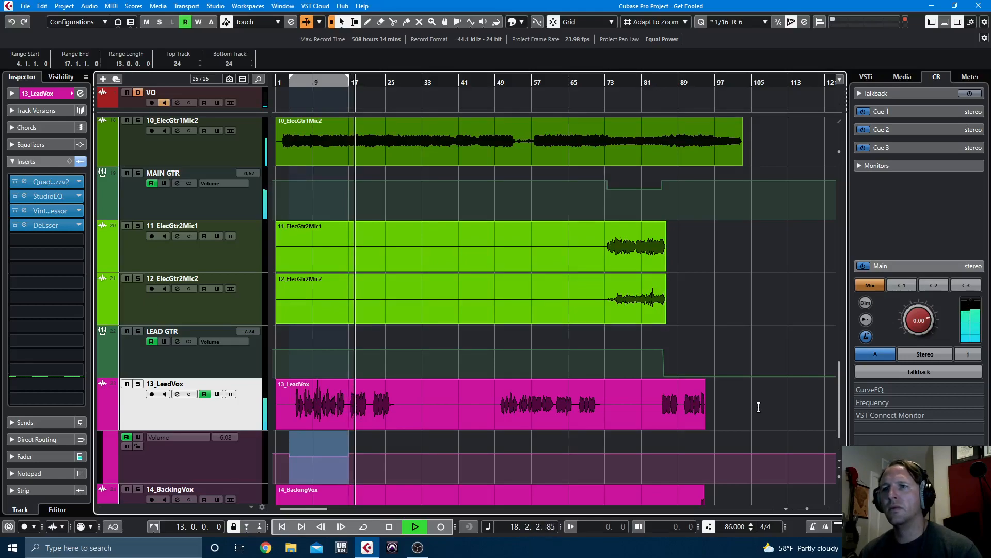
key(space)
click(116, 425)
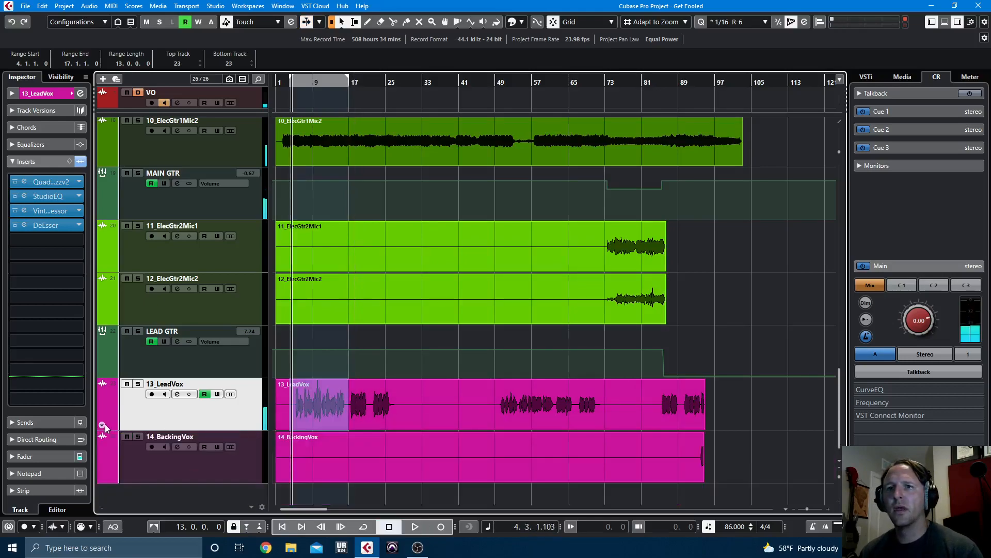
Copy 13_LeadVox's insert chain to 14_BackingVox in the MixConsole, and return to the project window.
key(F3)
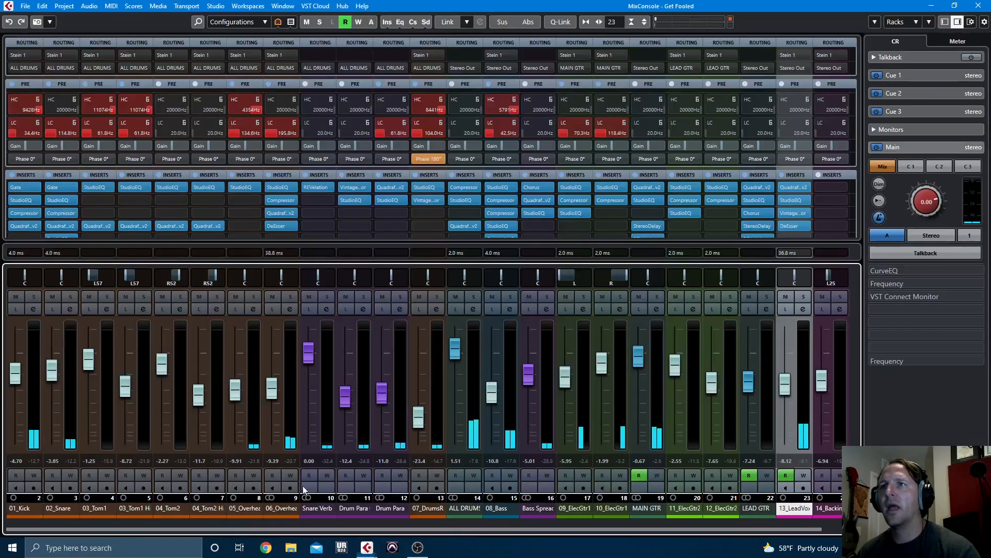
drag(794, 174, 832, 181)
key(F3)
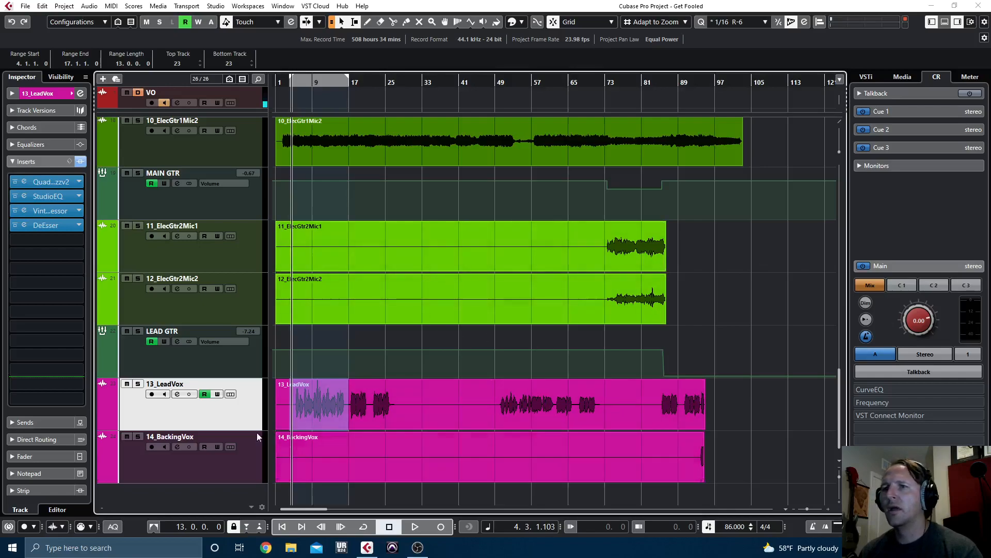
View 14_BackingVox's basic track settings in the Inspector.
click(247, 475)
click(42, 94)
click(56, 95)
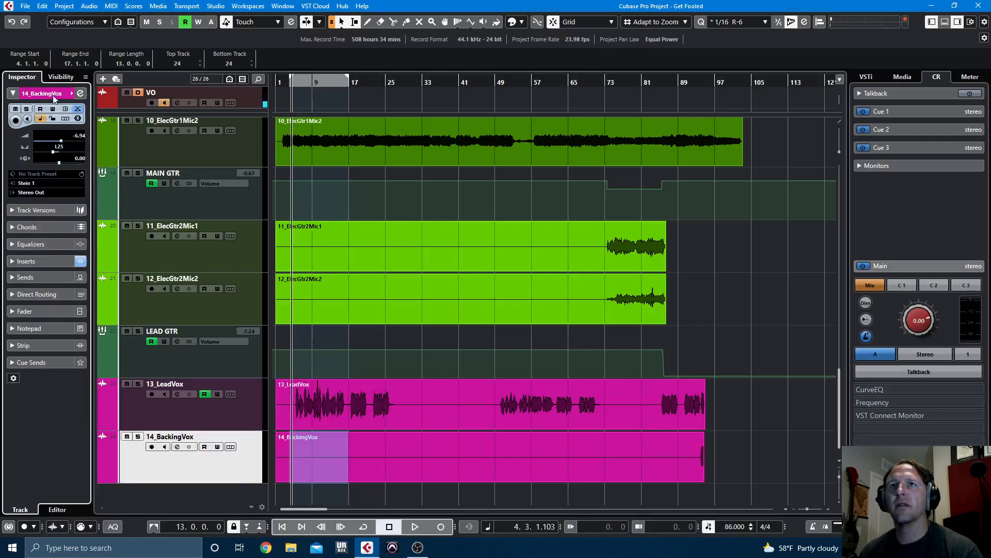
Add five stereo FX channels without an effect to the selected 13_LeadVox and 14_BackingVox tracks, routed to Stereo Out.
click(244, 419)
shift+click(245, 463)
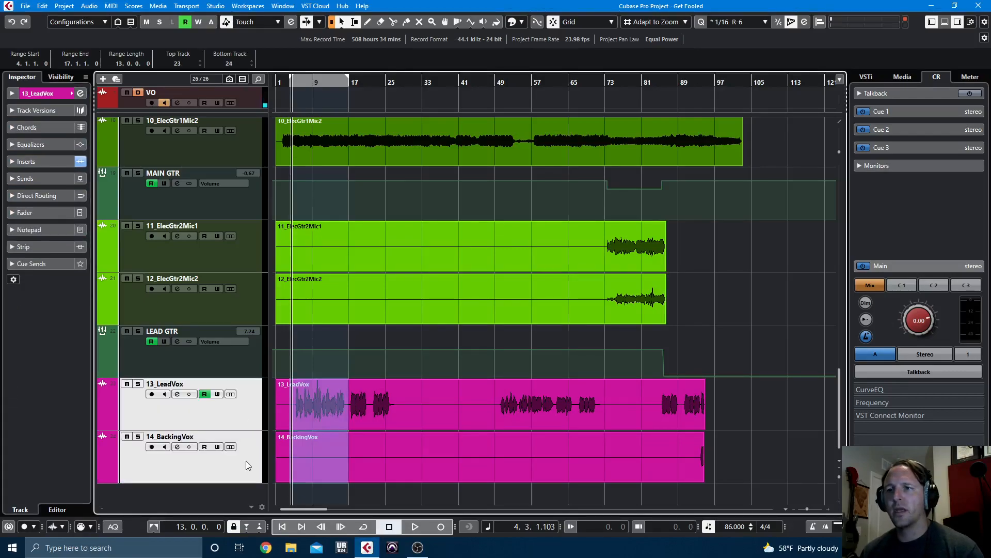
click(236, 416)
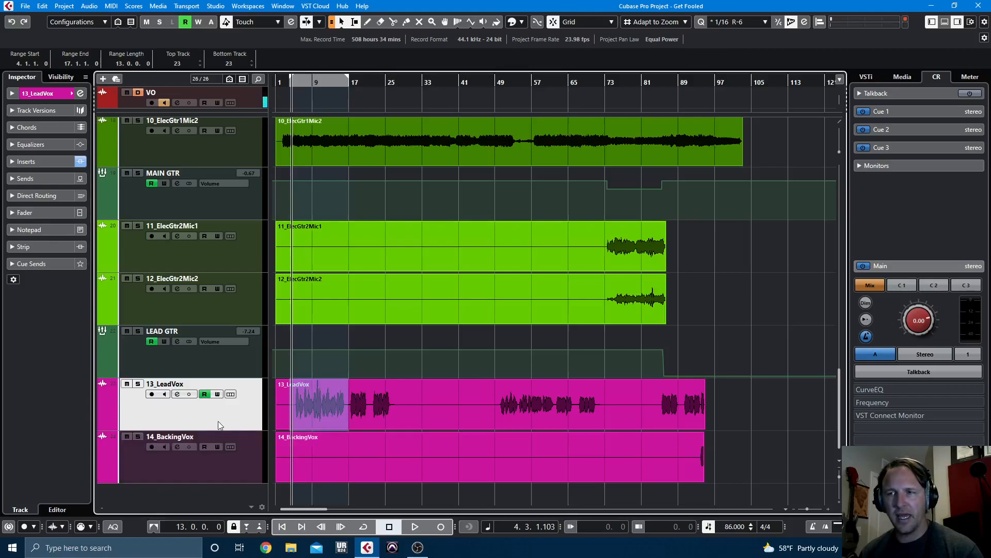
right_click(218, 420)
click(203, 469)
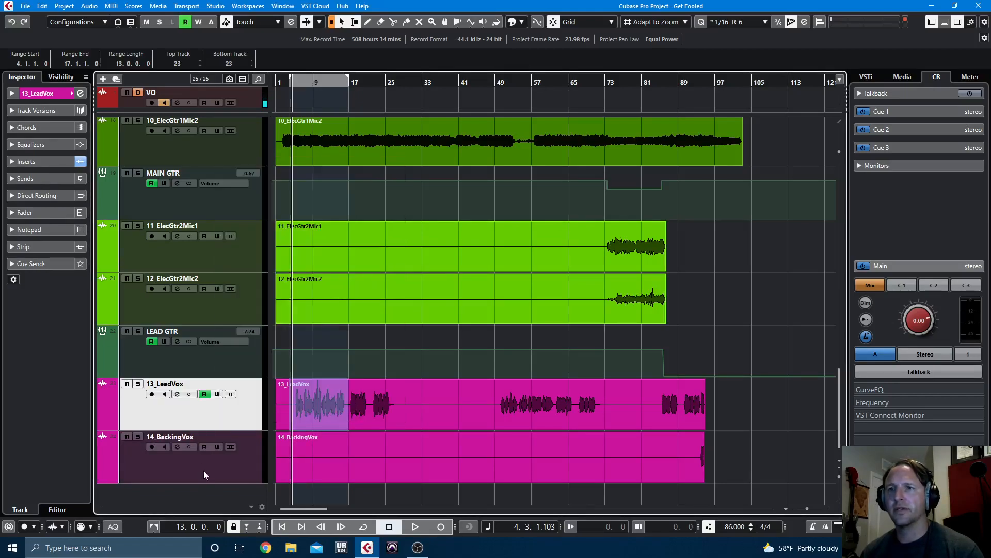
shift+click(205, 467)
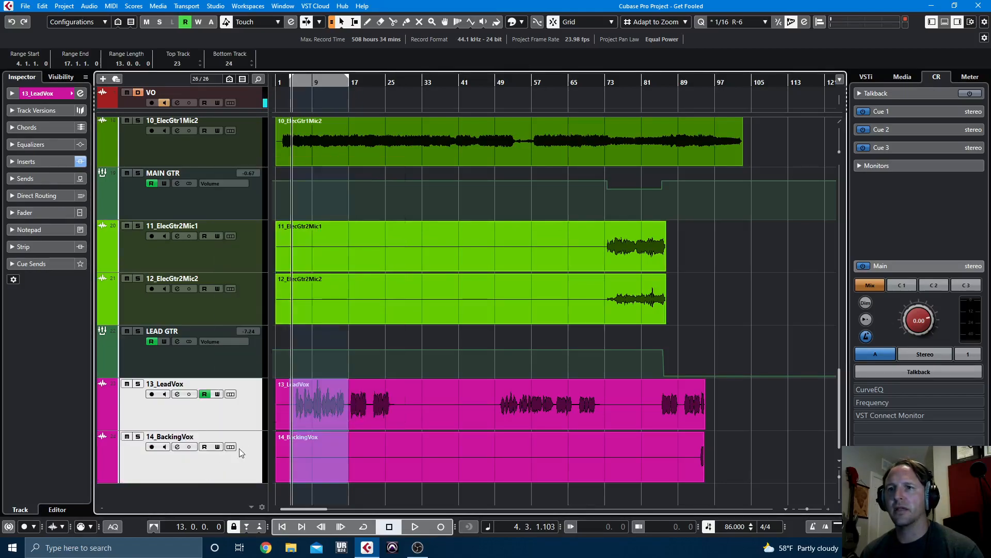
right_click(240, 419)
mouse_move(371, 164)
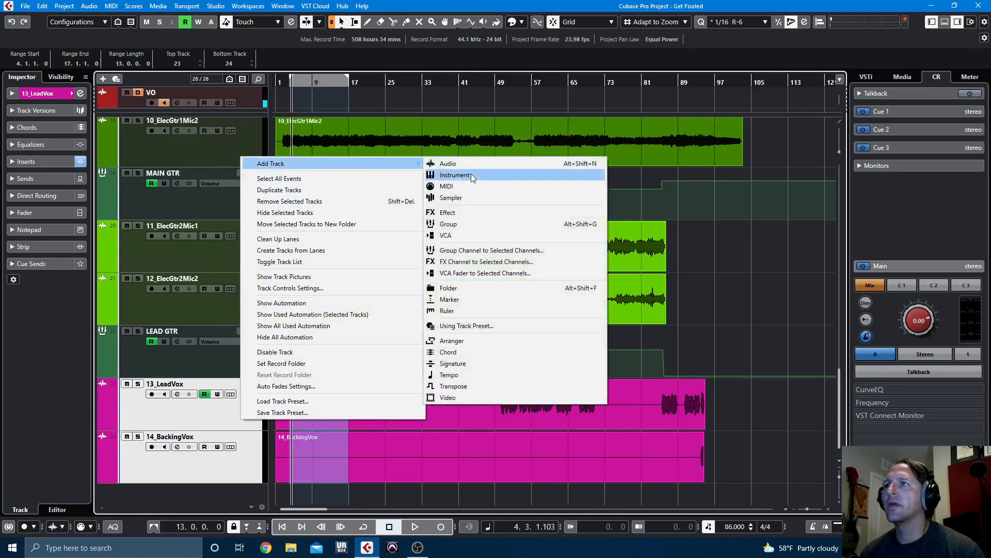
click(518, 263)
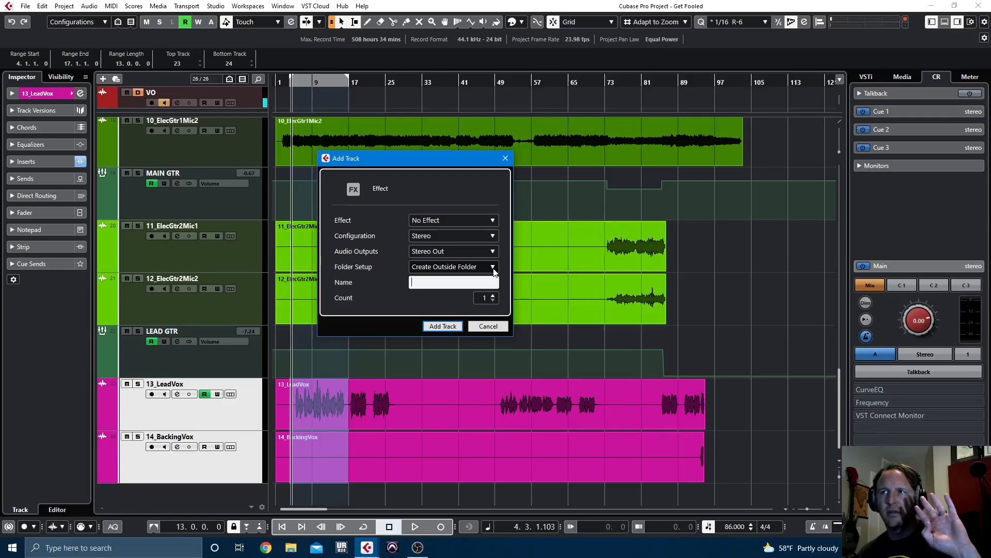
click(493, 296)
click(493, 296)
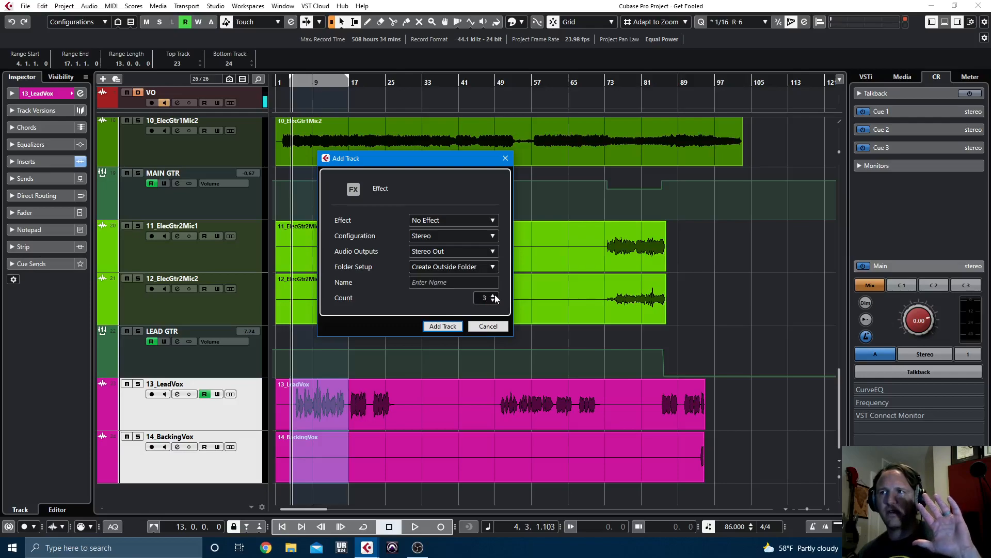
click(493, 299)
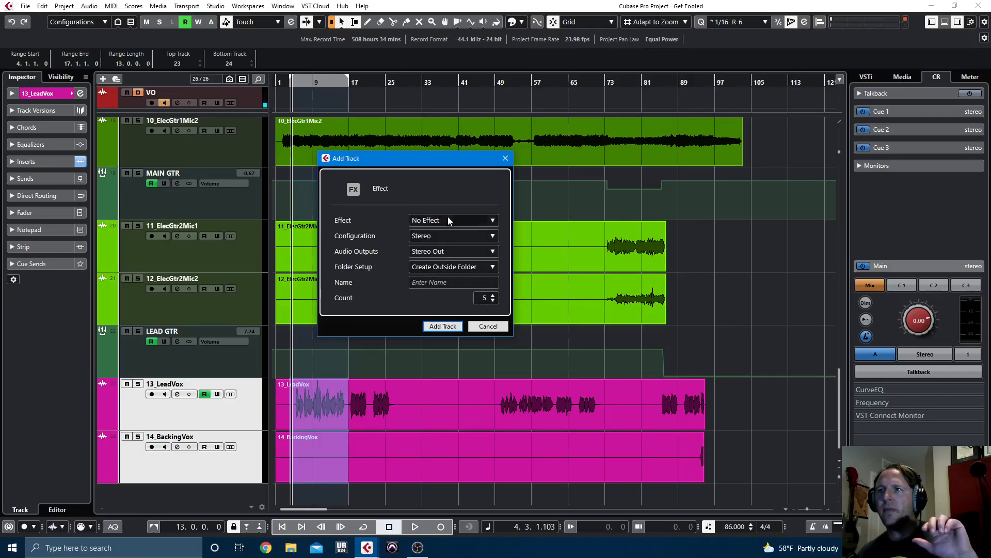
click(450, 326)
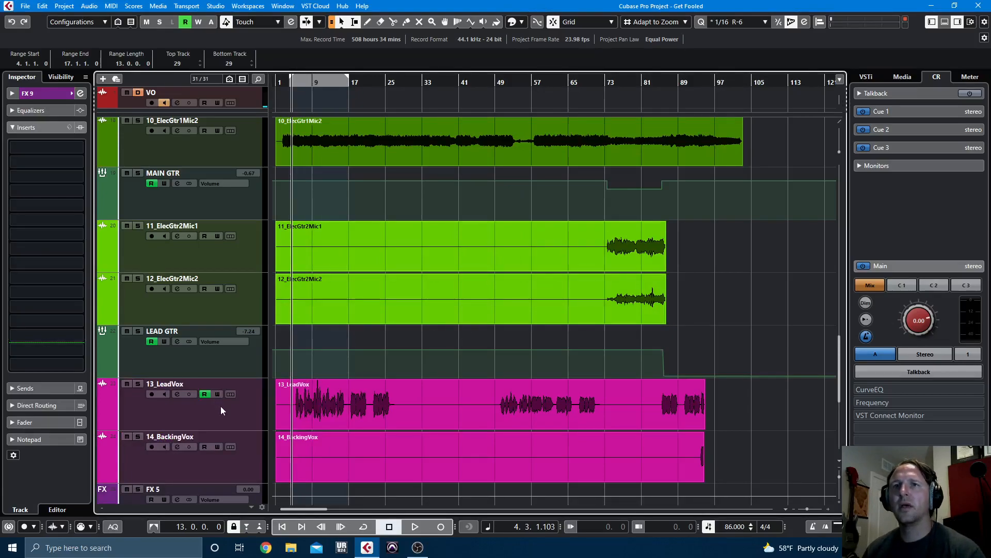
Rename the first three new FX tracks Vox Plate, Vox Big Room and Vox Small Room.
scroll(250, 401, down, 5)
double_click(171, 256)
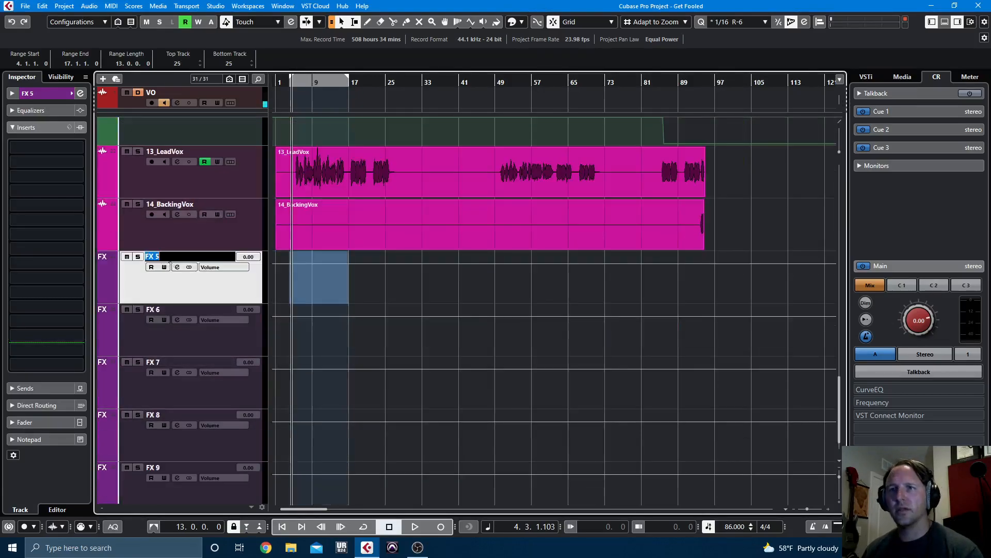
text(Vox Plate)
key(Tab)
text(Vo)
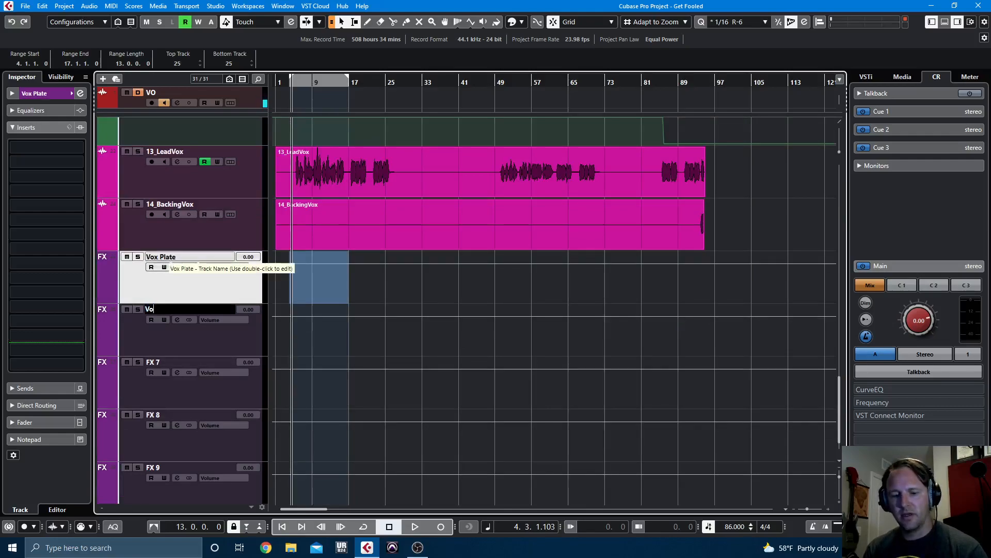
text(x Big Room)
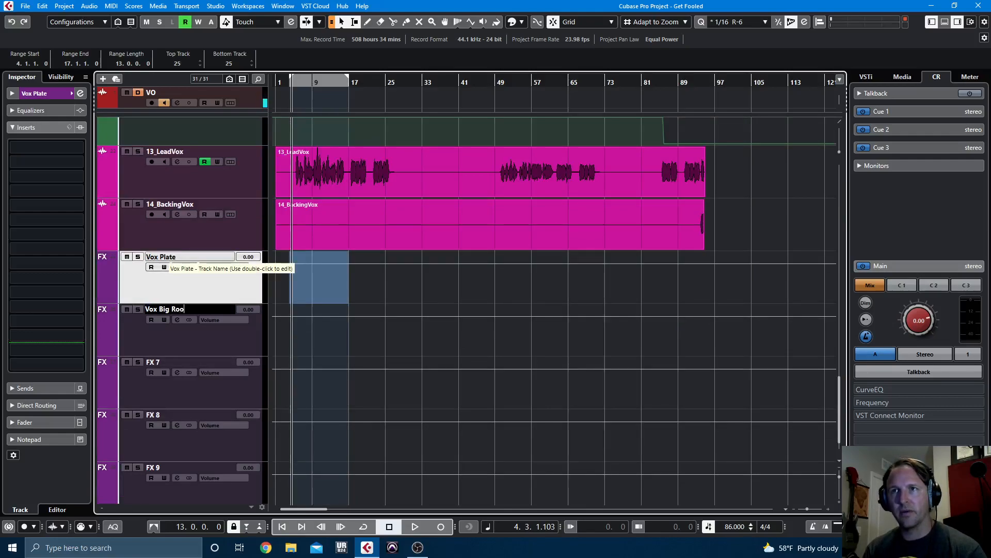
key(Tab)
text(Vox Small Room)
key(Tab)
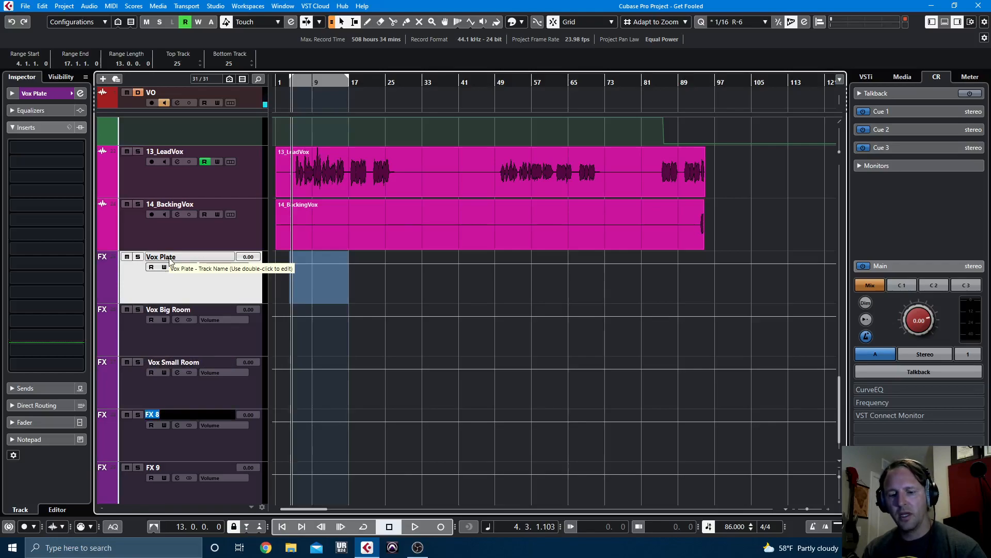
Rename the last two new FX tracks Vox Eighth DLY and Vox Slap DLY.
text(Vox )
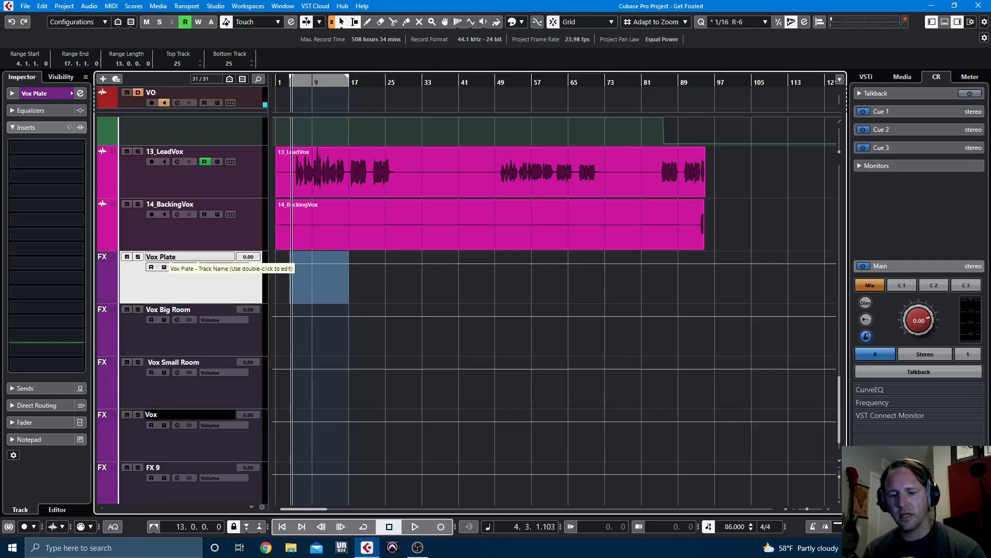
text(Eighth)
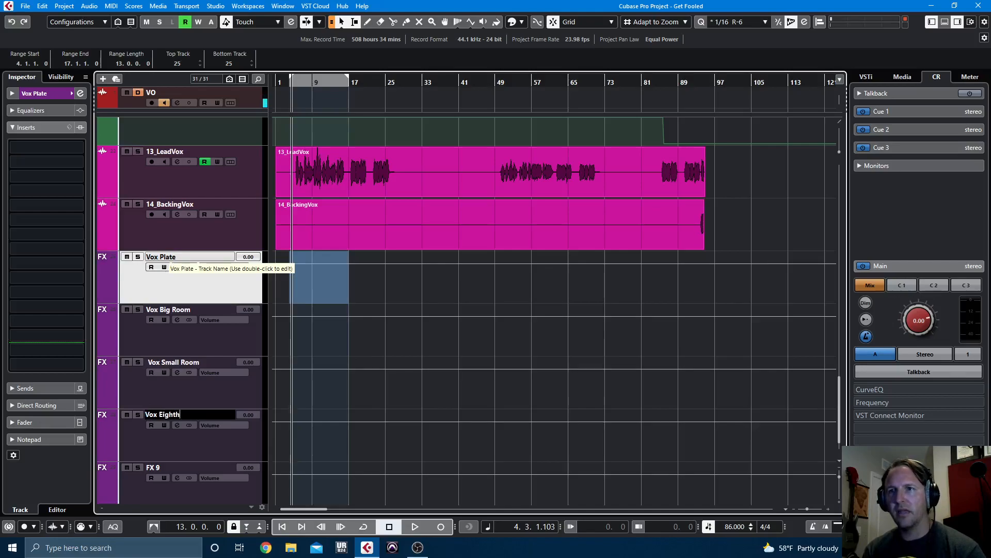
text( DLY)
key(Tab)
text(Vox Slap DLY)
key(Return)
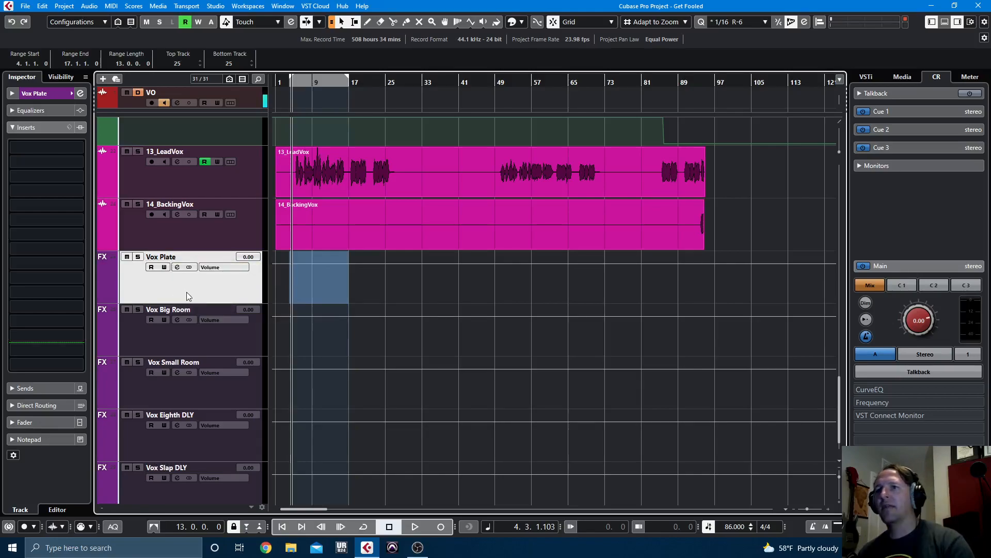
Add the REVelation reverb to Vox Plate's first insert slot in the MixConsole.
key(F3)
drag(684, 527, 804, 531)
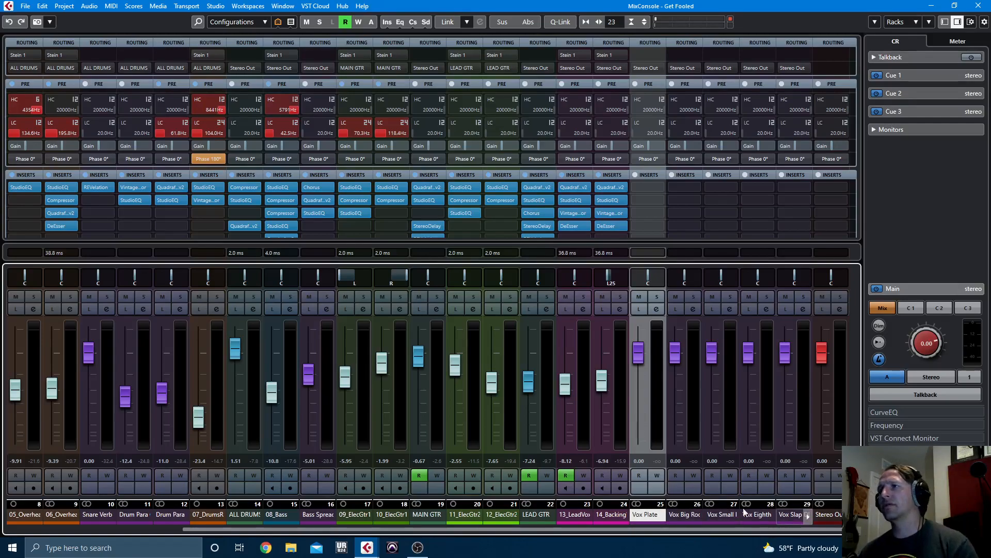
click(650, 187)
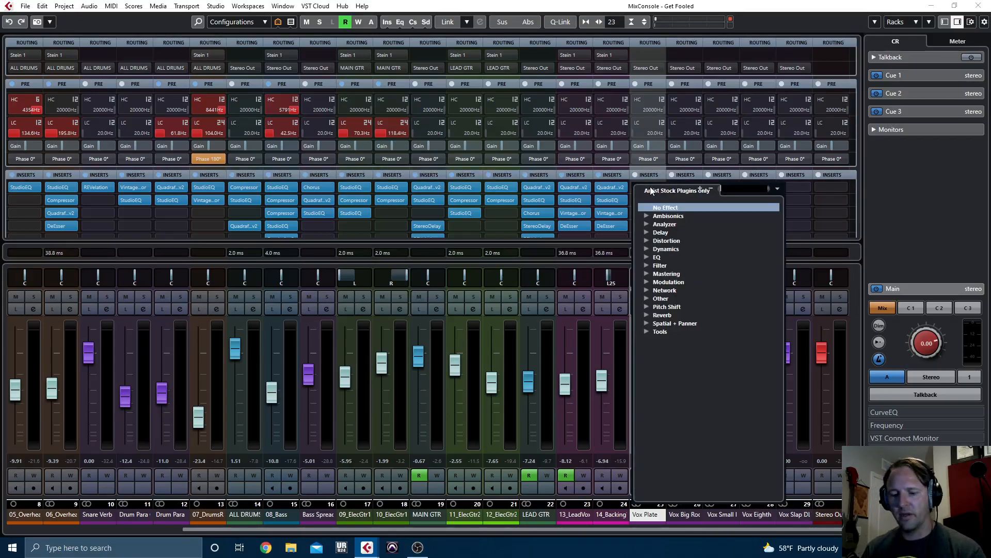
text(rev)
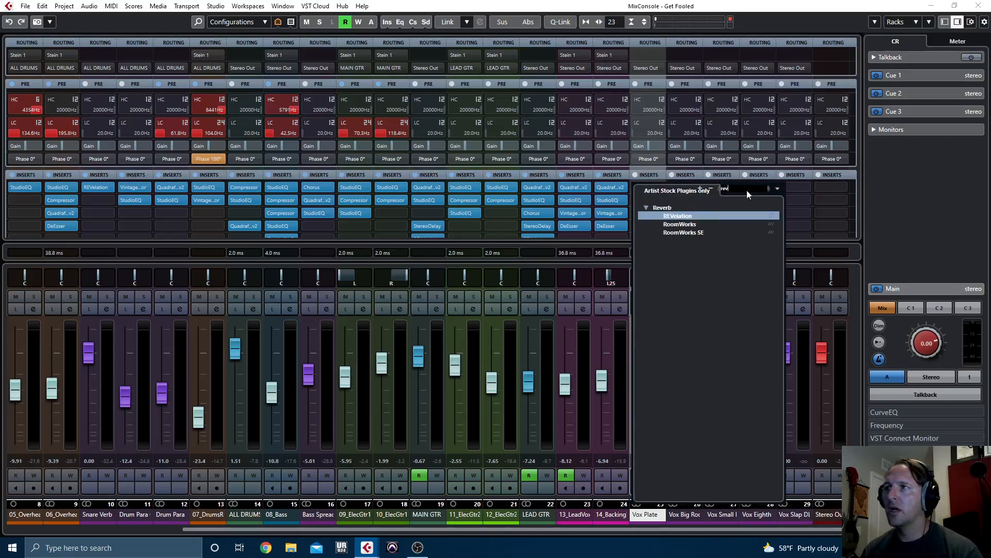
click(699, 215)
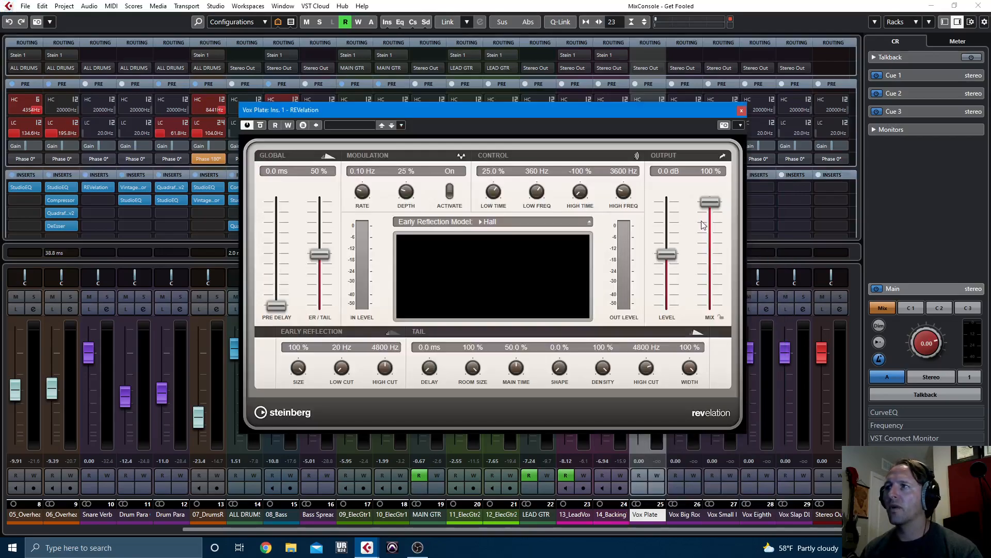
Load the Plate Reverb preset in Vox Plate's REVelation.
click(361, 124)
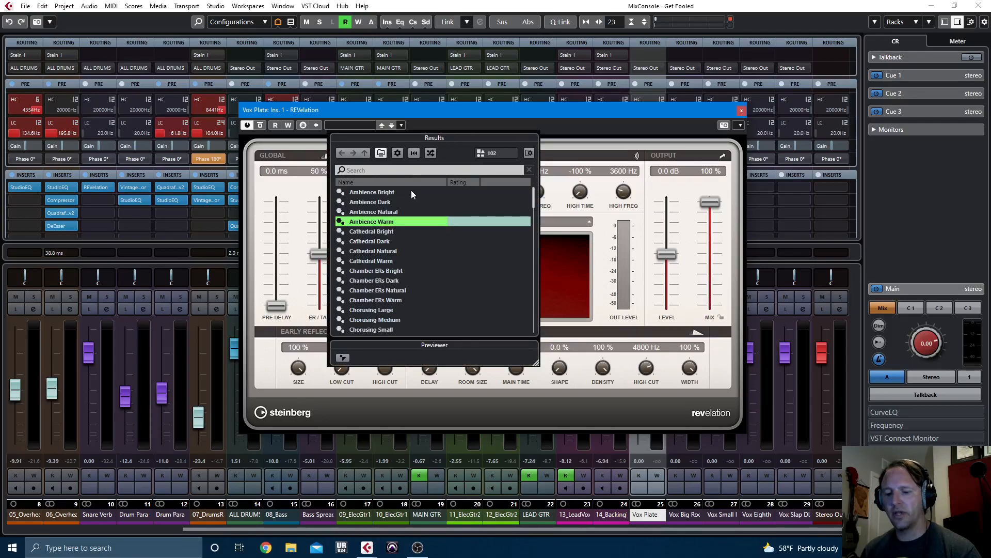
click(412, 170)
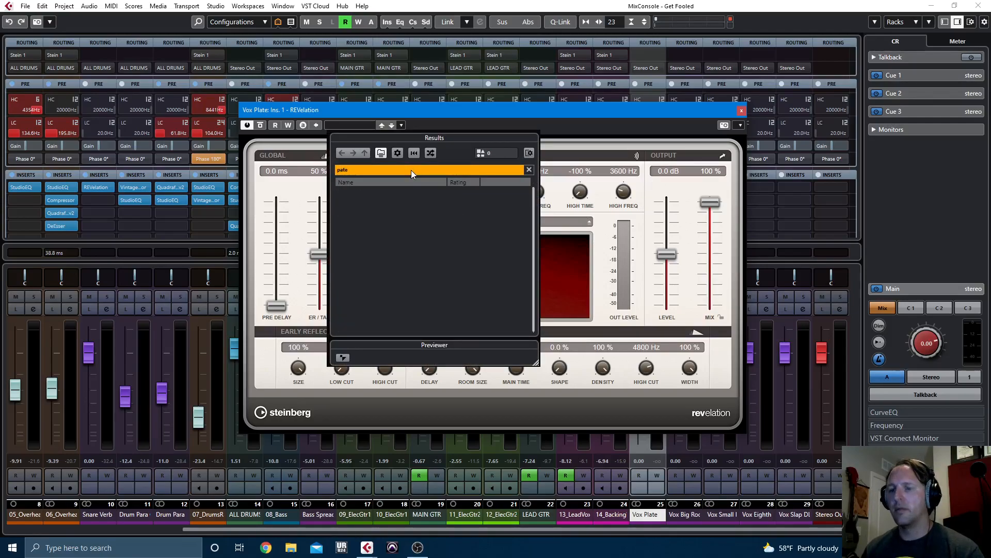
text(plate)
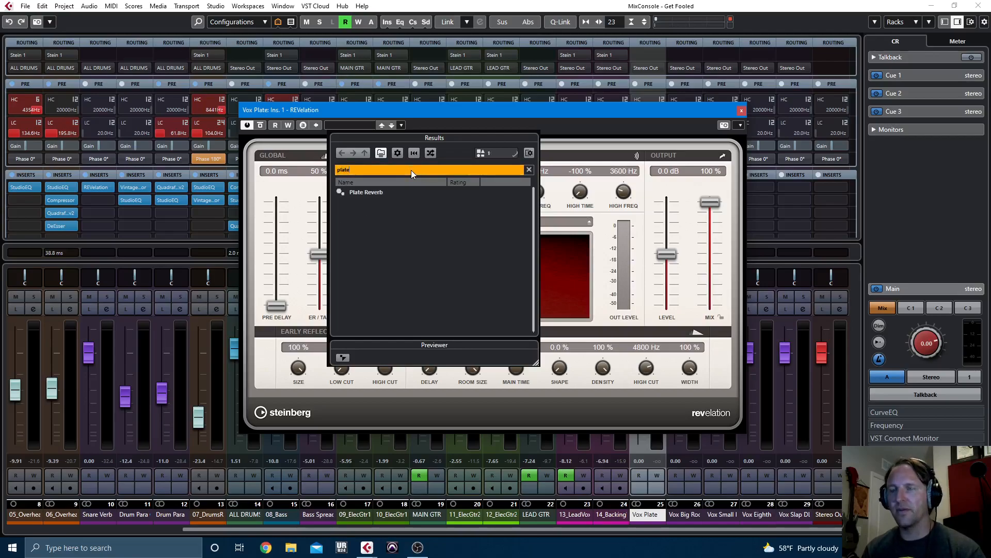
click(380, 192)
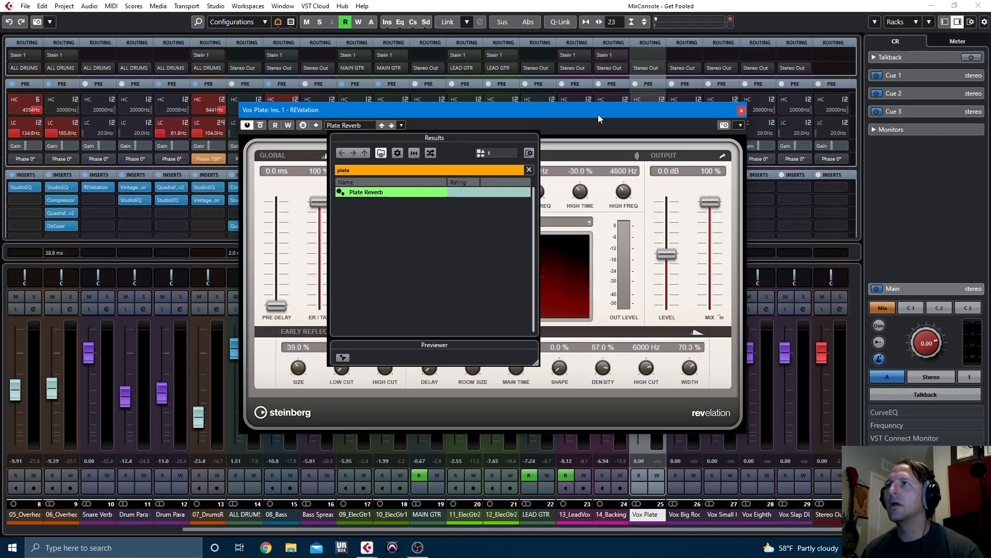
Close Vox Plate's reverb and add REVelation to Vox Big Room's first insert slot.
click(742, 111)
click(682, 187)
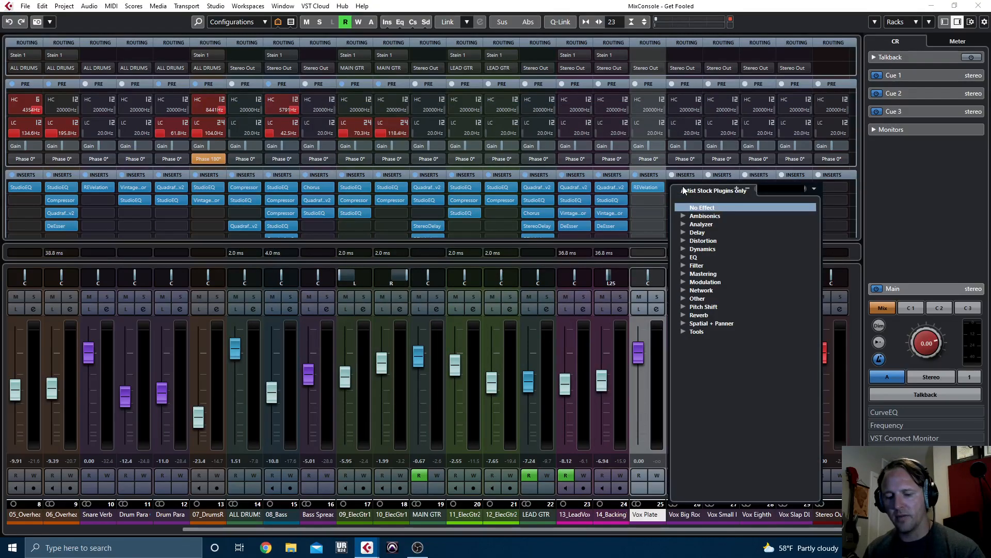
text(rev)
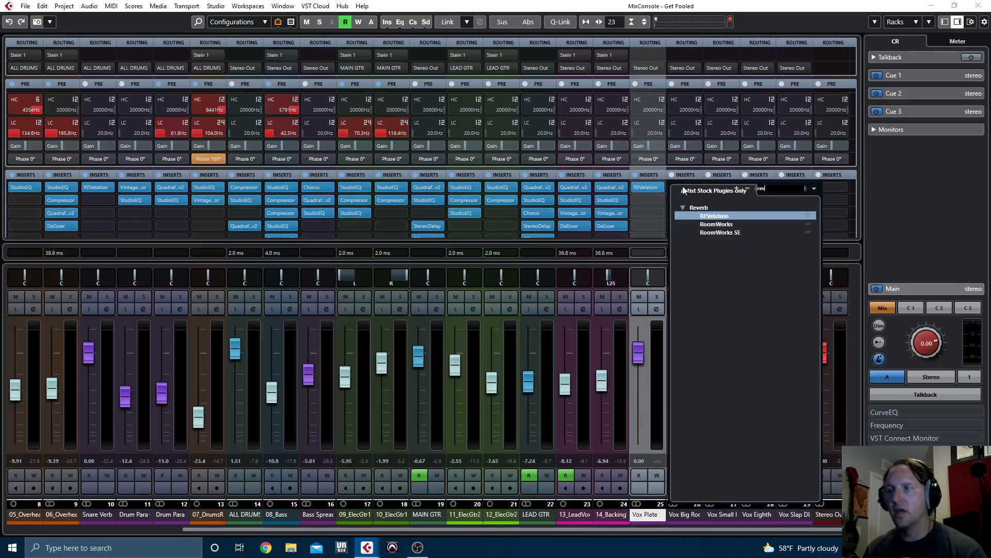
click(723, 218)
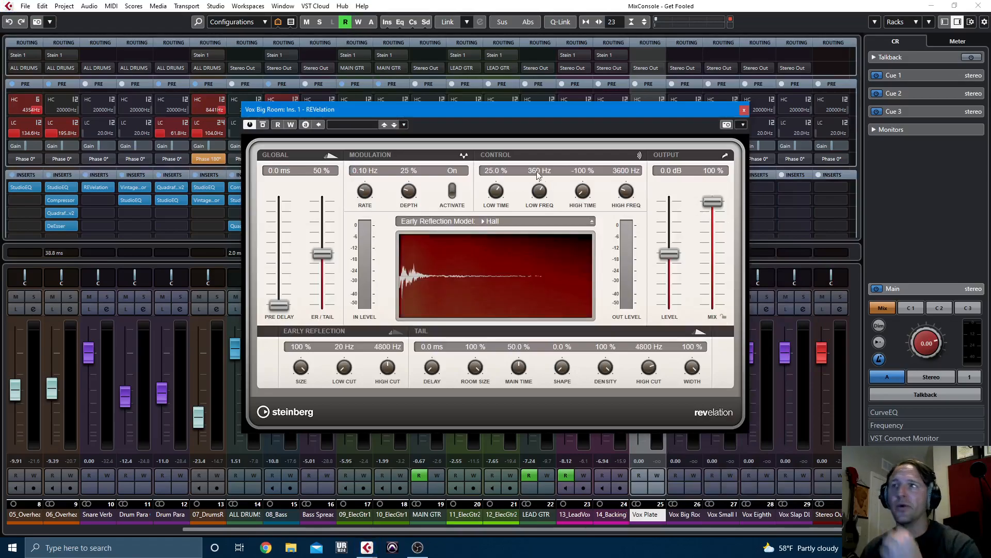
Clear the preset search and load the Concert Chamber Warm preset in Vox Big Room's REVelation, closing the plug-in when done.
click(353, 125)
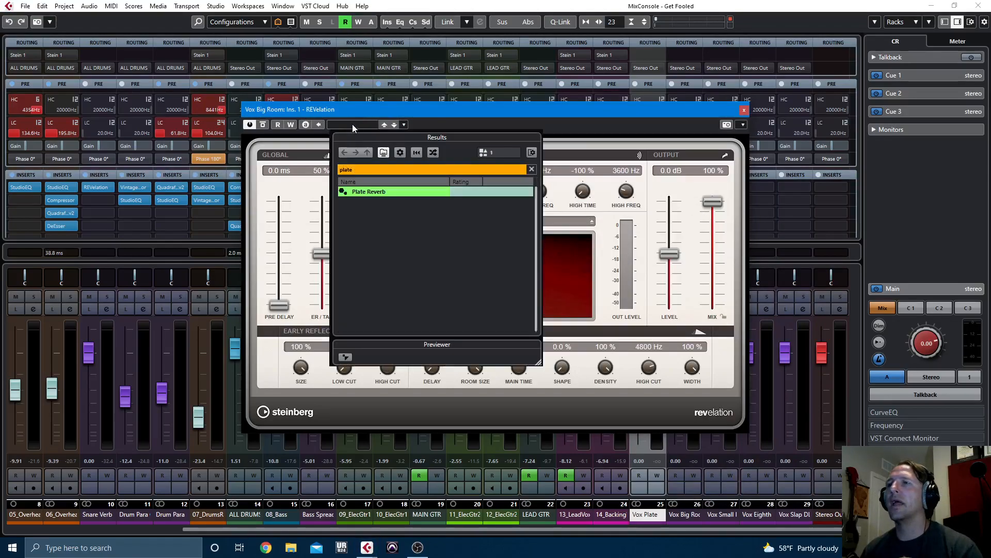
click(532, 169)
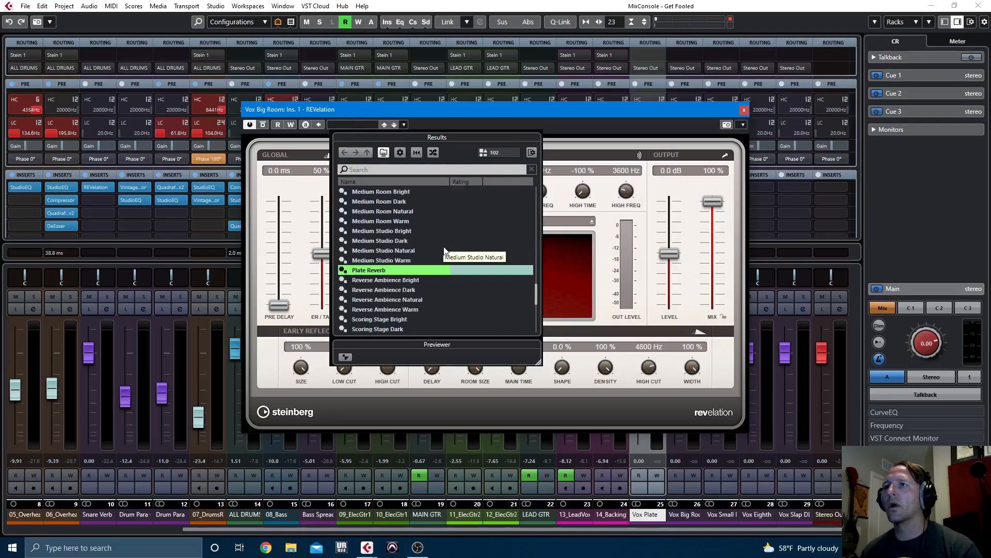
scroll(444, 246, up, 5)
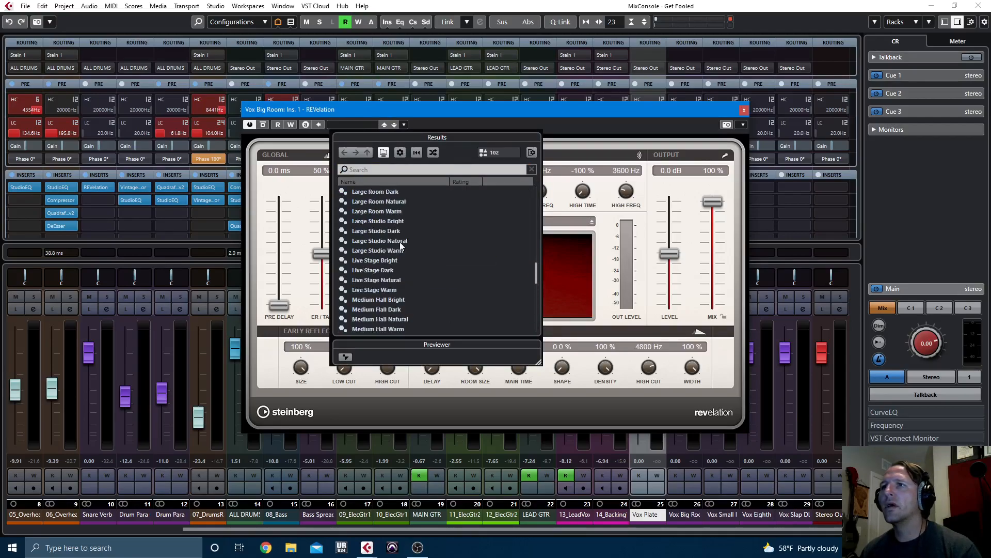
scroll(411, 249, up, 2)
scroll(411, 249, up, 7)
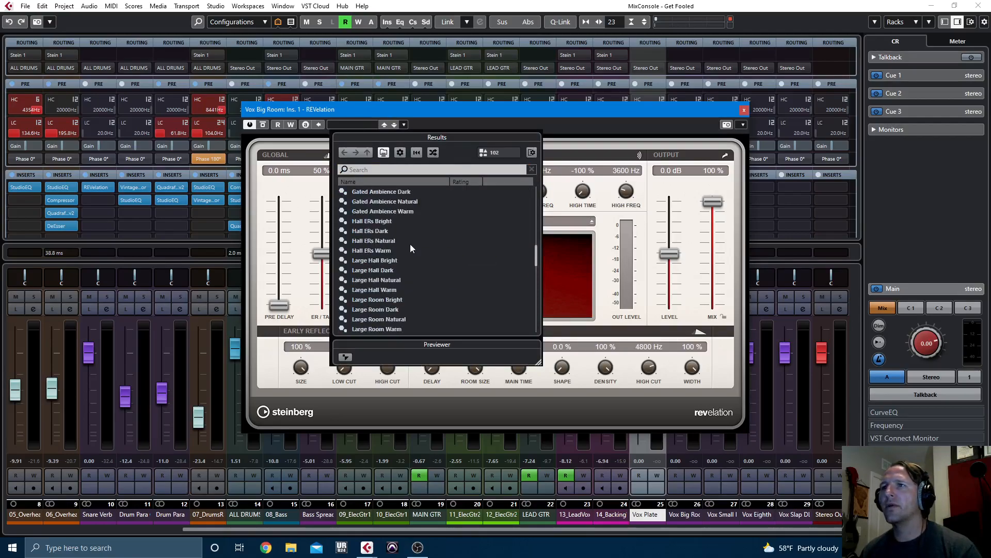
scroll(412, 248, up, 5)
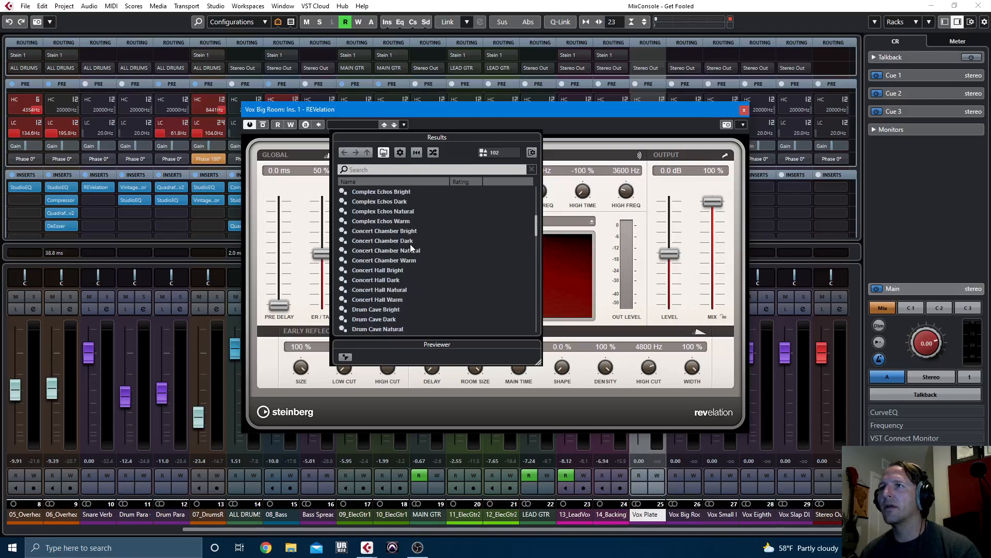
scroll(410, 244, up, 3)
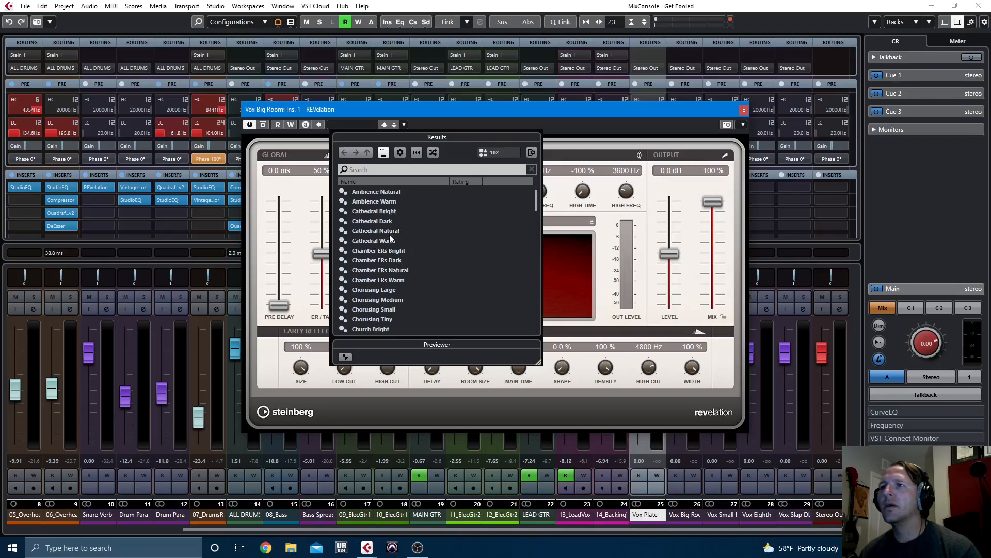
scroll(414, 249, down, 1)
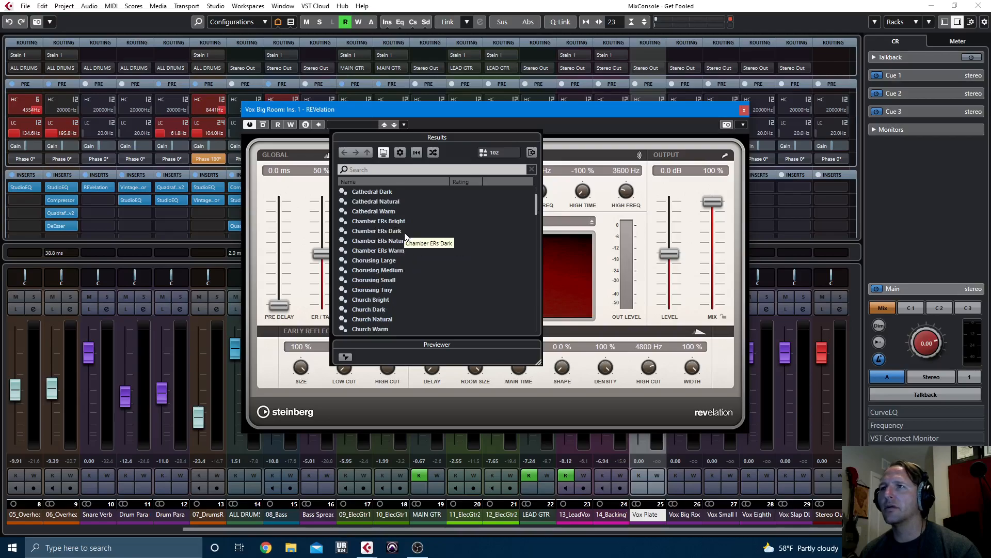
scroll(412, 244, down, 2)
scroll(411, 262, down, 2)
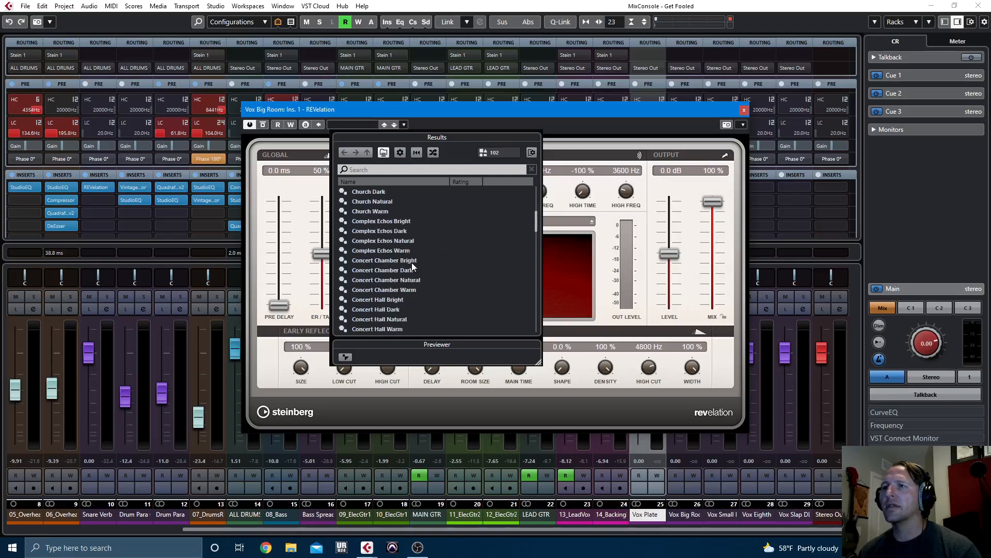
click(404, 289)
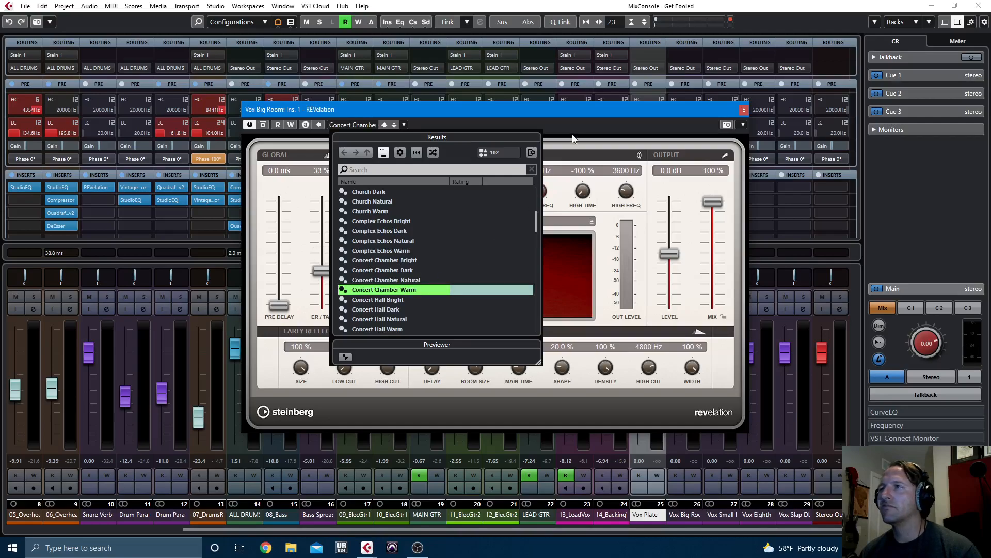
click(583, 119)
click(744, 109)
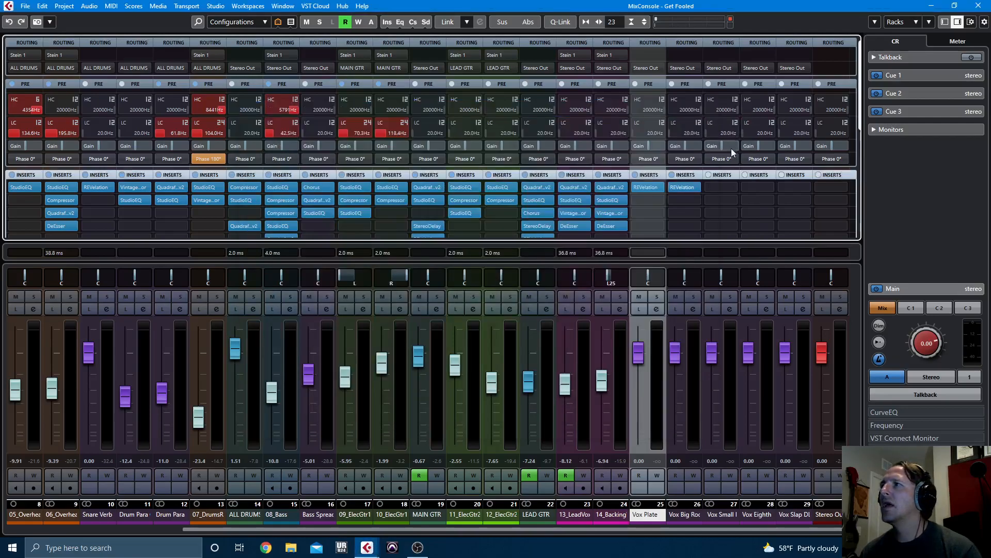
Add REVelation to Vox Small Room's first insert slot.
click(719, 188)
text(rev)
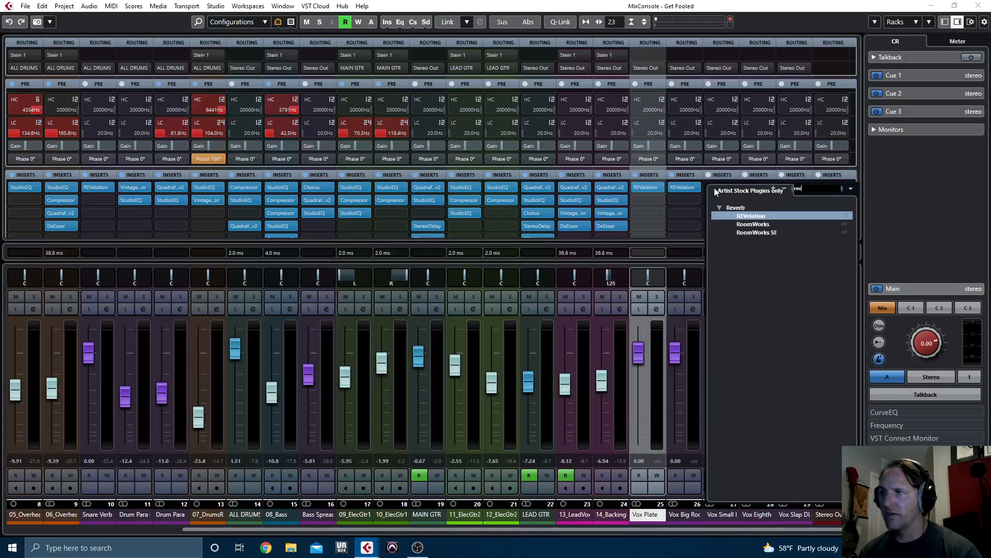
click(750, 216)
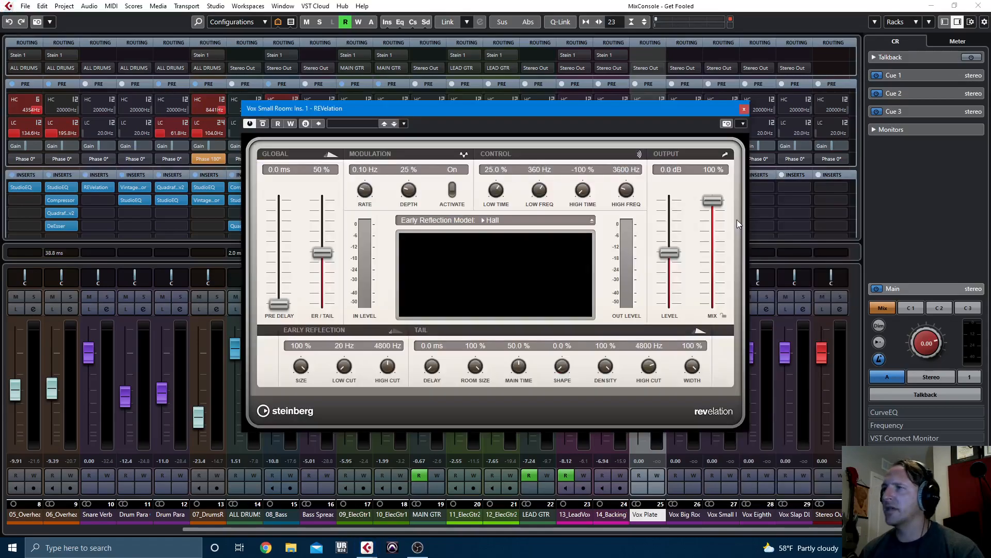
Load the Medium Room Natural preset in Vox Small Room's REVelation and close the plug-in.
click(355, 124)
scroll(415, 249, down, 10)
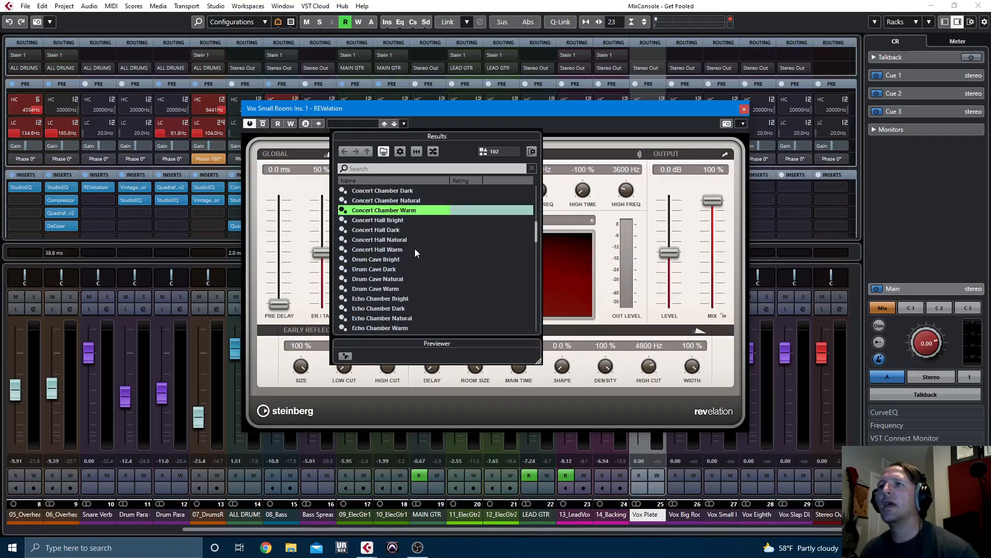
scroll(432, 258, down, 8)
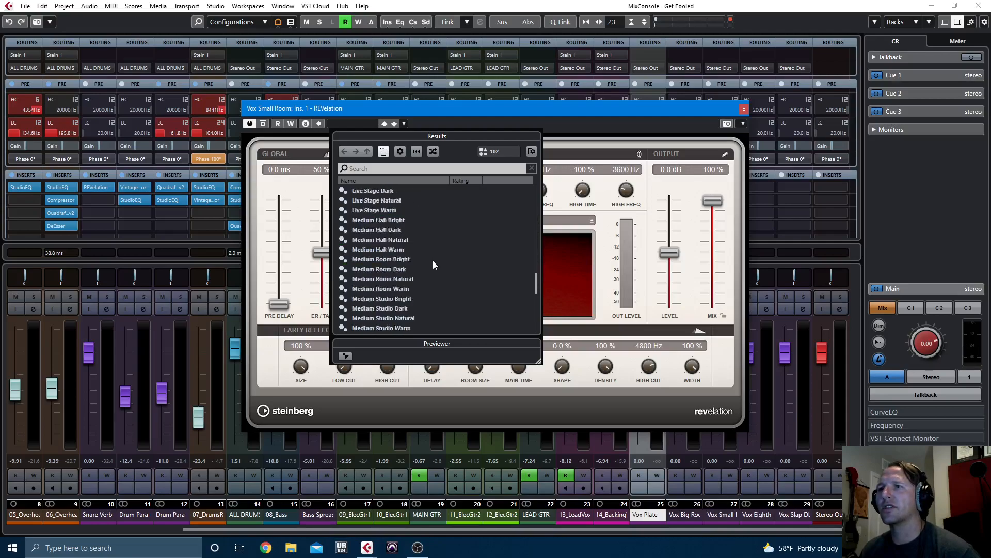
scroll(432, 261, up, 3)
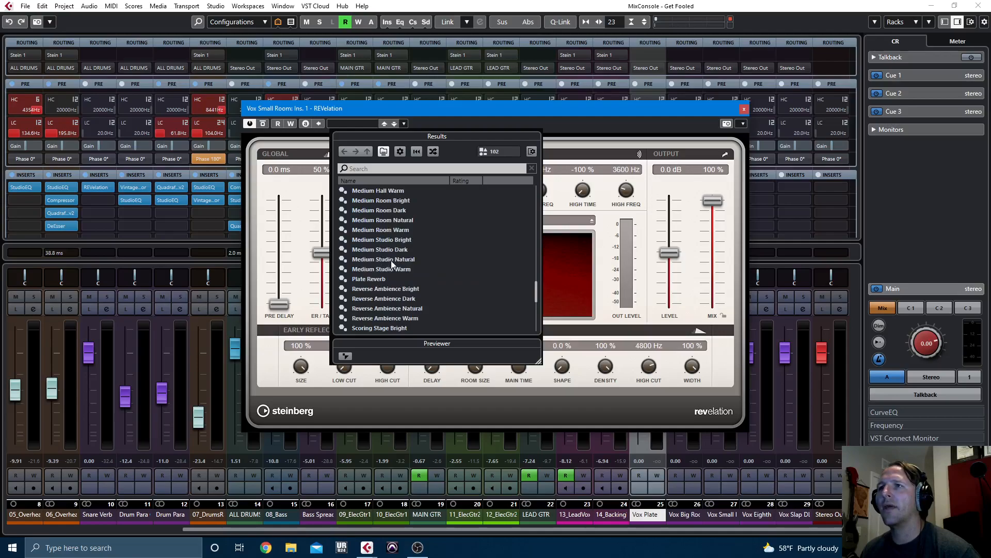
click(392, 220)
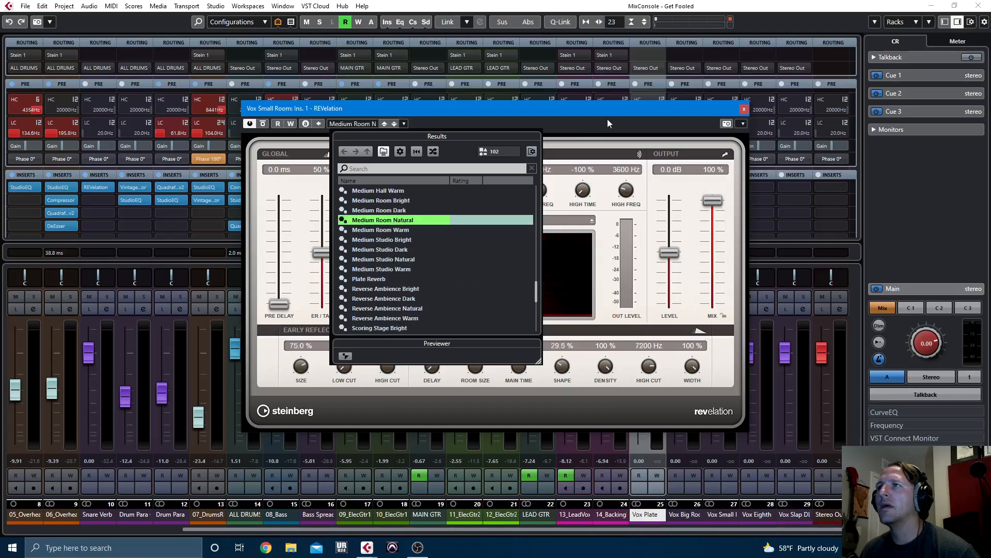
click(607, 119)
click(744, 109)
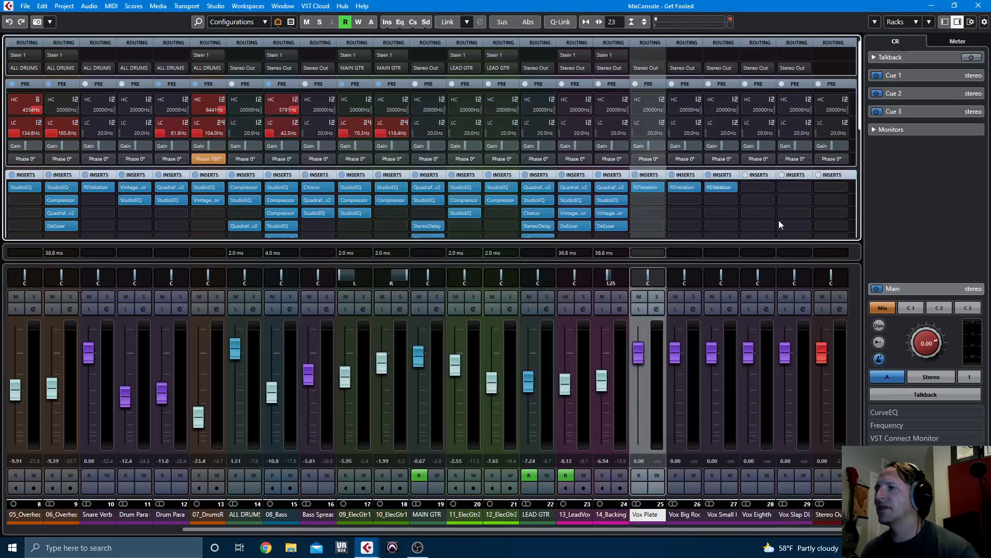
Add MonoDelay to Vox Eighth DLY's first insert slot and set its delay time to 1/8 D.
click(754, 187)
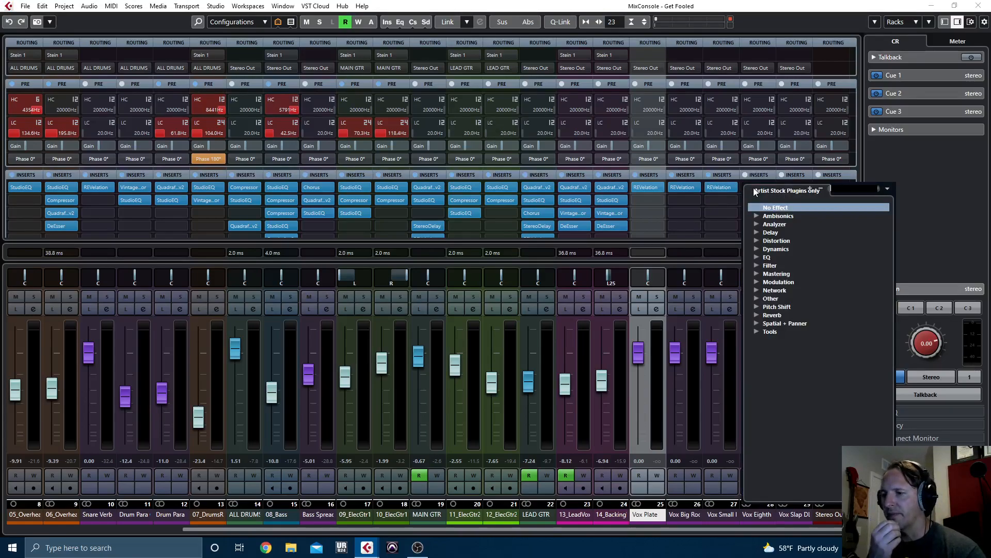
text(mono)
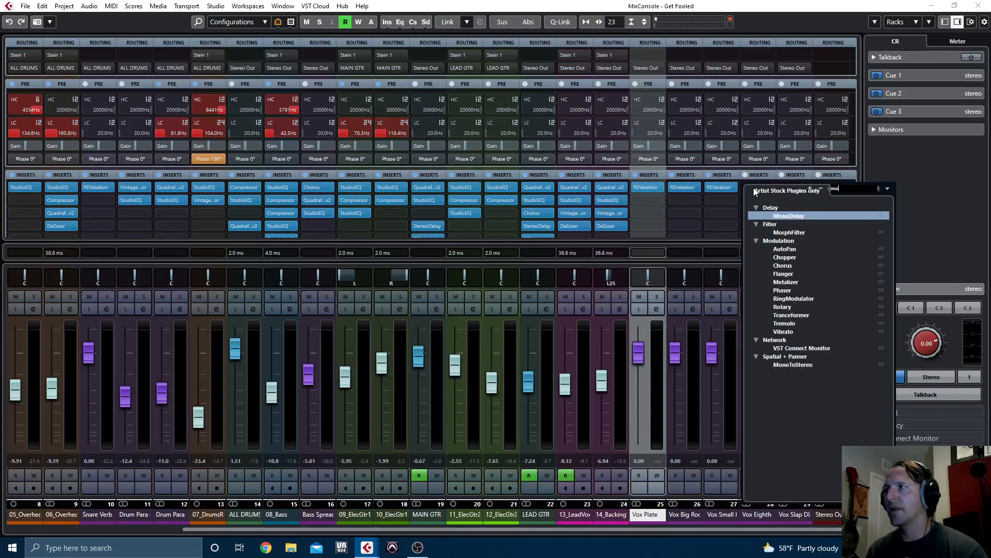
key(Return)
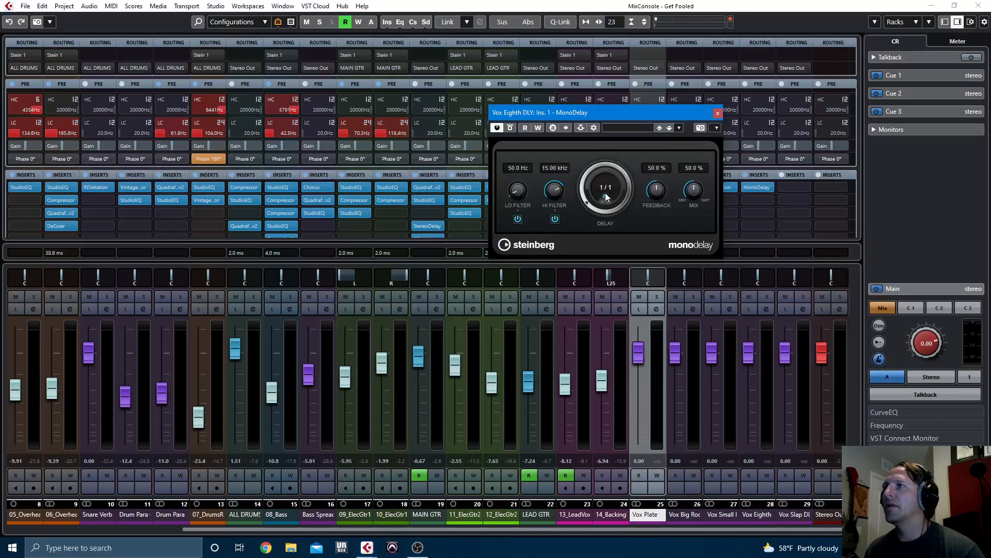
click(607, 188)
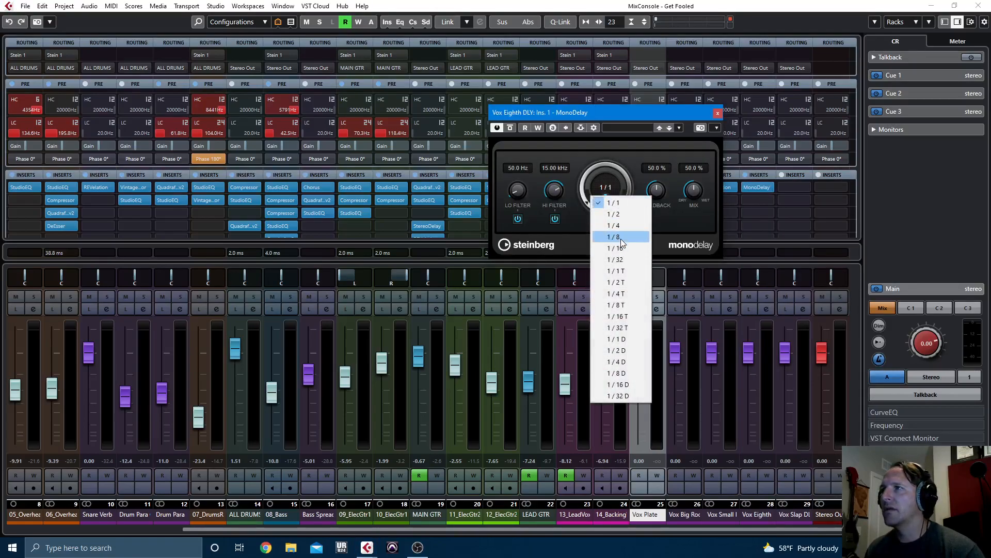
click(628, 373)
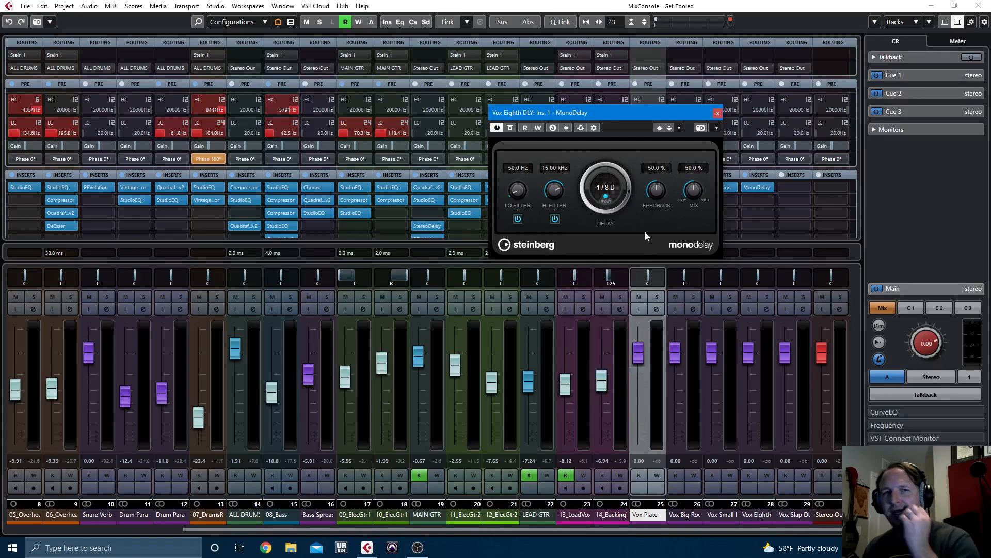
Set the MonoDelay's feedback to 17% and its mix to 100%, and close the plug-in.
drag(664, 193, 711, 111)
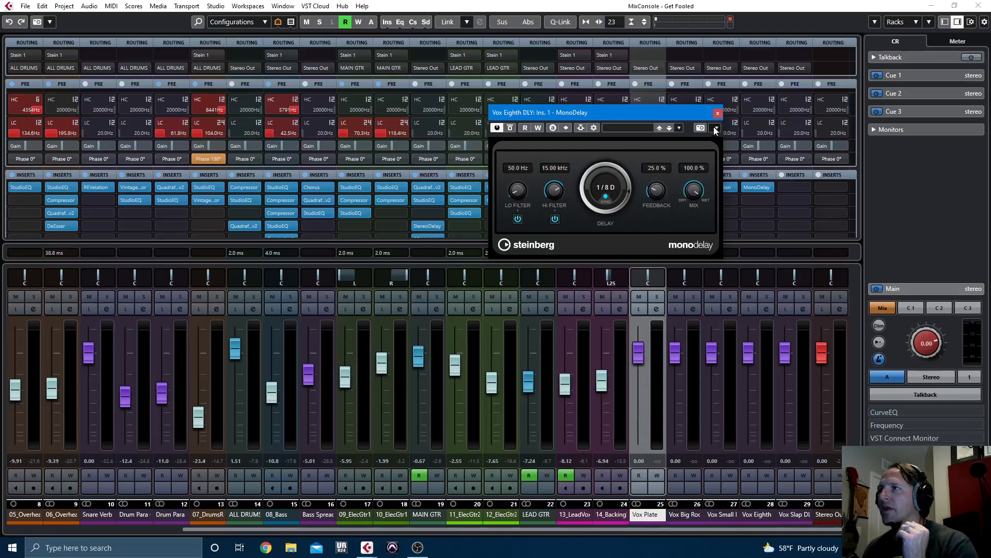
drag(664, 192, 661, 201)
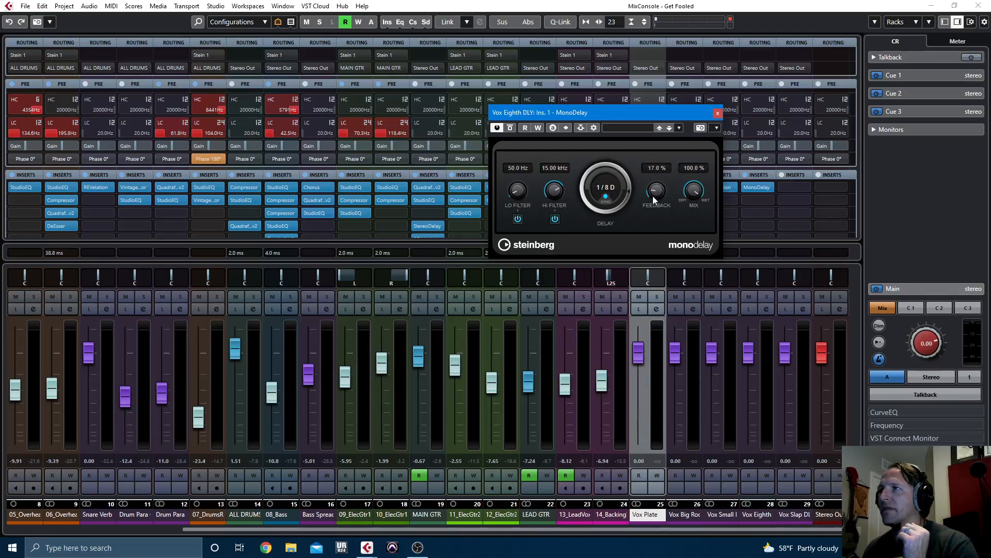
click(718, 112)
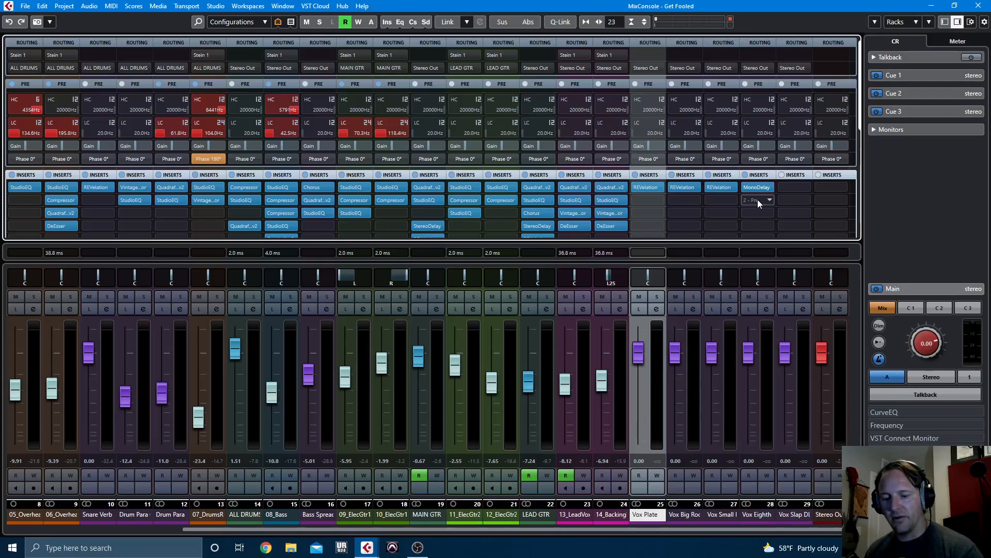
Add StereoDelay to Vox Eighth DLY's second insert slot.
click(757, 201)
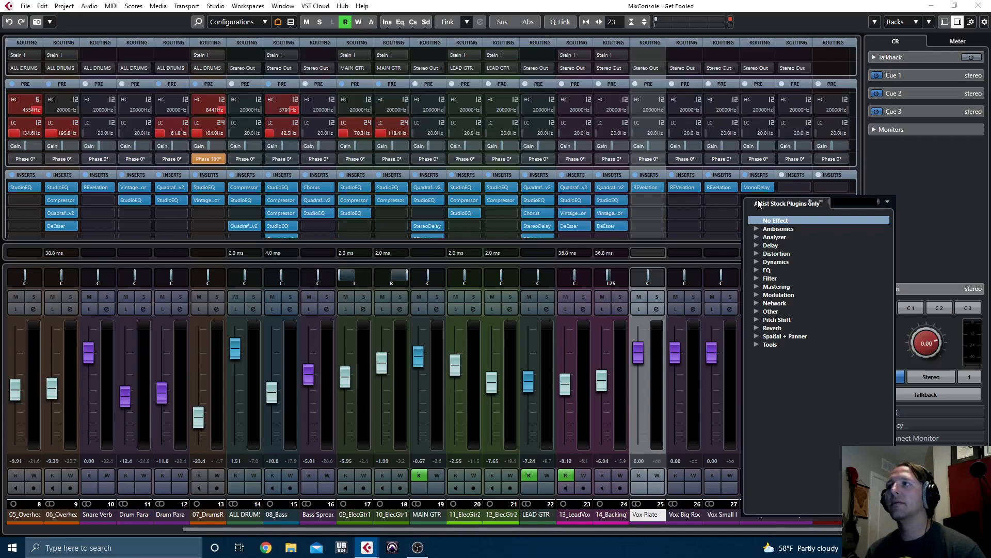
text(stere)
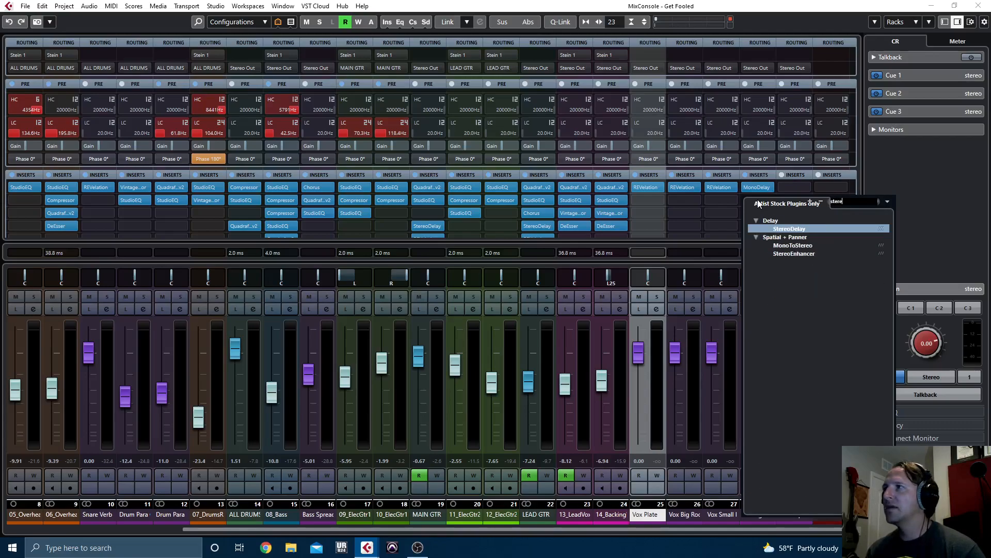
key(Return)
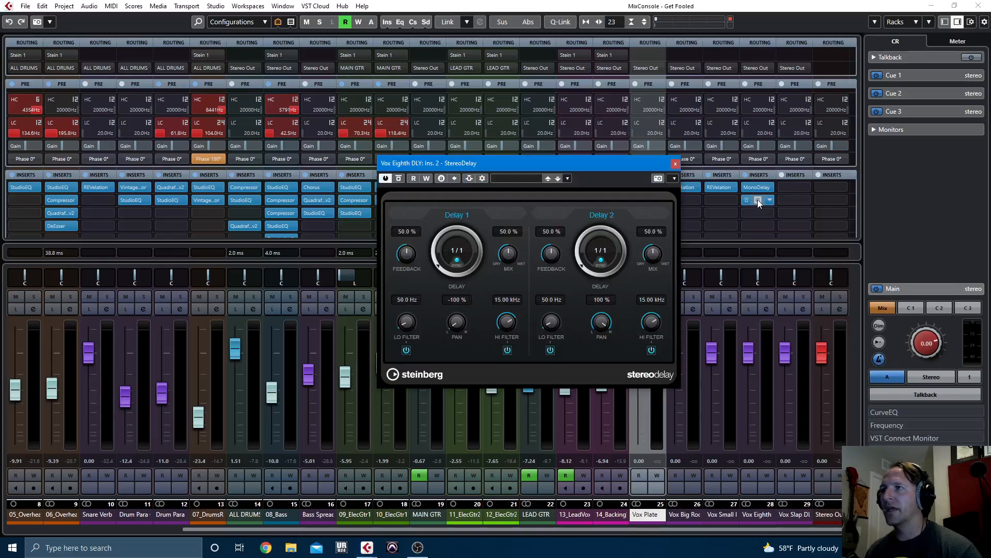
Set feedback to 0% on both StereoDelay sides, with mix at 67.5% for Delay 1 and 67% for Delay 2.
drag(405, 254, 405, 315)
drag(550, 253, 549, 312)
drag(508, 253, 507, 181)
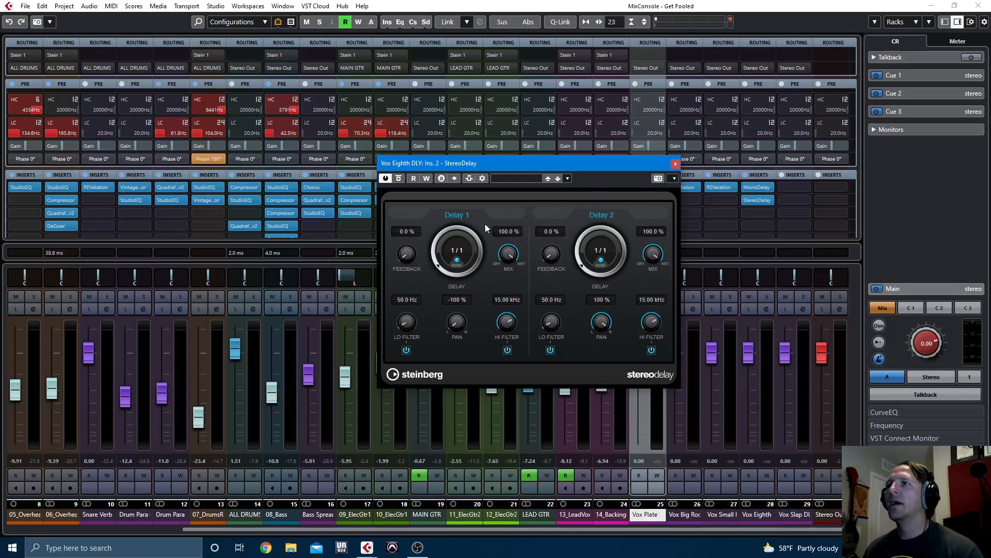
drag(515, 257, 514, 247)
drag(653, 253, 651, 273)
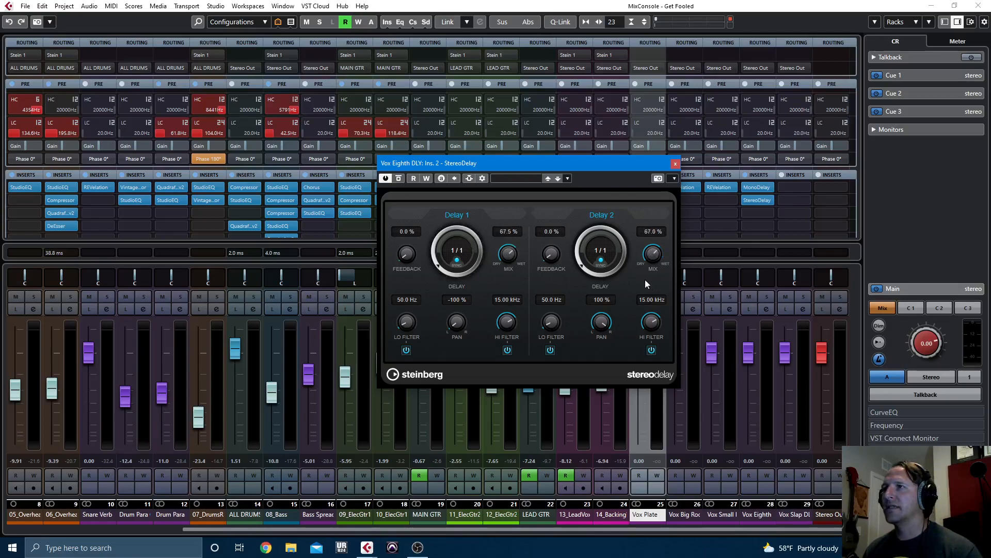
Turn off tempo sync for Delay 1 and set its delay time to 3 ms.
click(457, 261)
click(456, 251)
text(3)
key(Return)
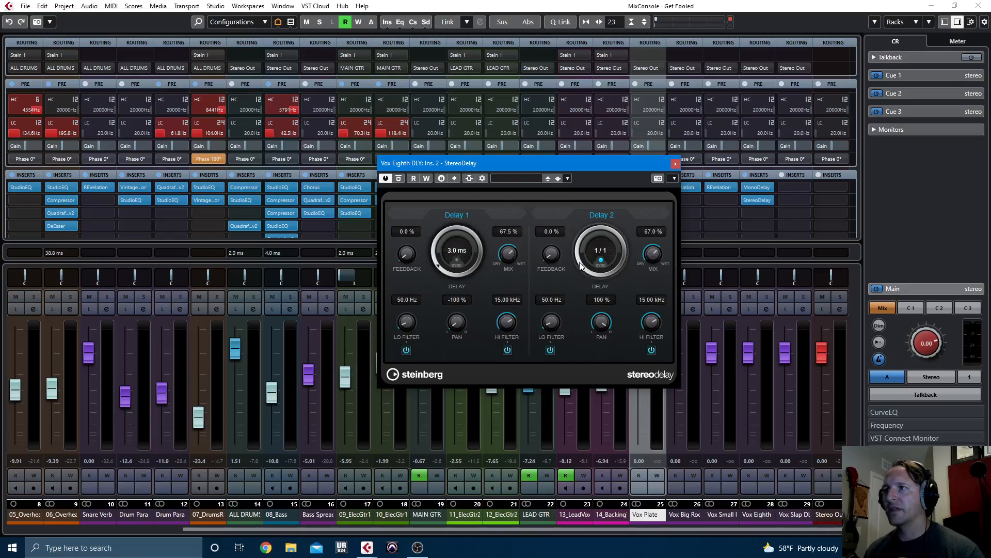
Turn off tempo sync for Delay 2, set its delay time to 7 ms, and close StereoDelay.
click(602, 250)
click(602, 242)
click(601, 261)
click(600, 251)
text(7.0 ms)
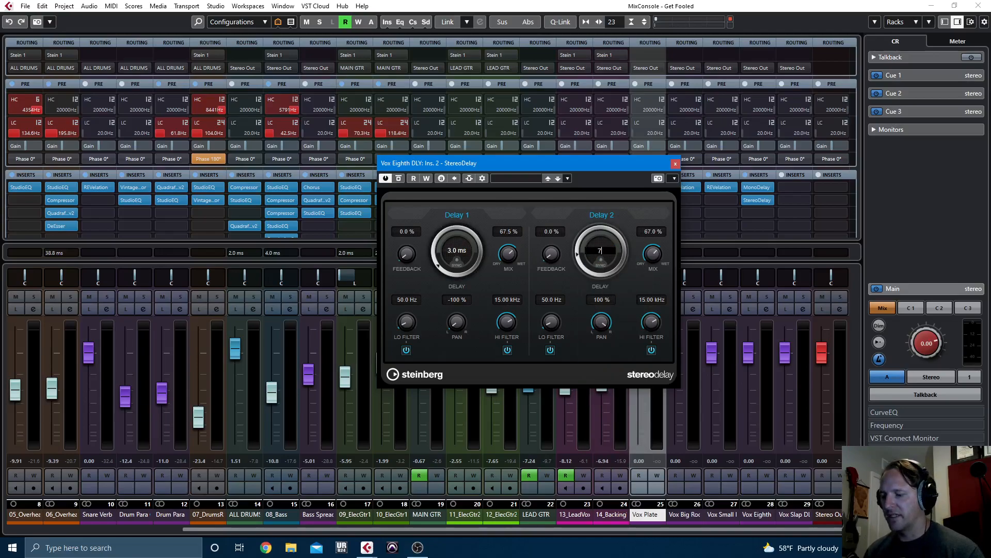
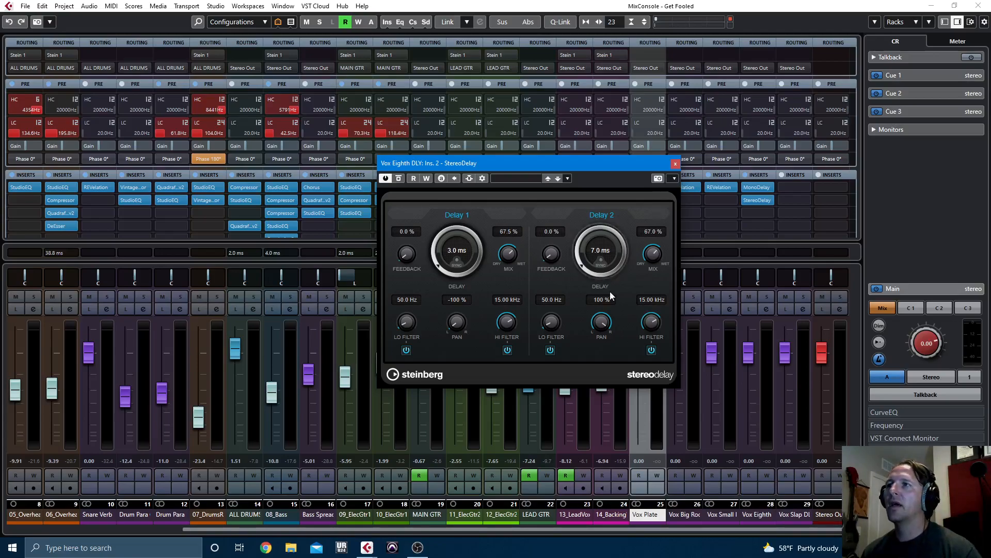
click(674, 166)
Add StudioEQ to Vox Eighth DLY's third insert slot.
click(760, 214)
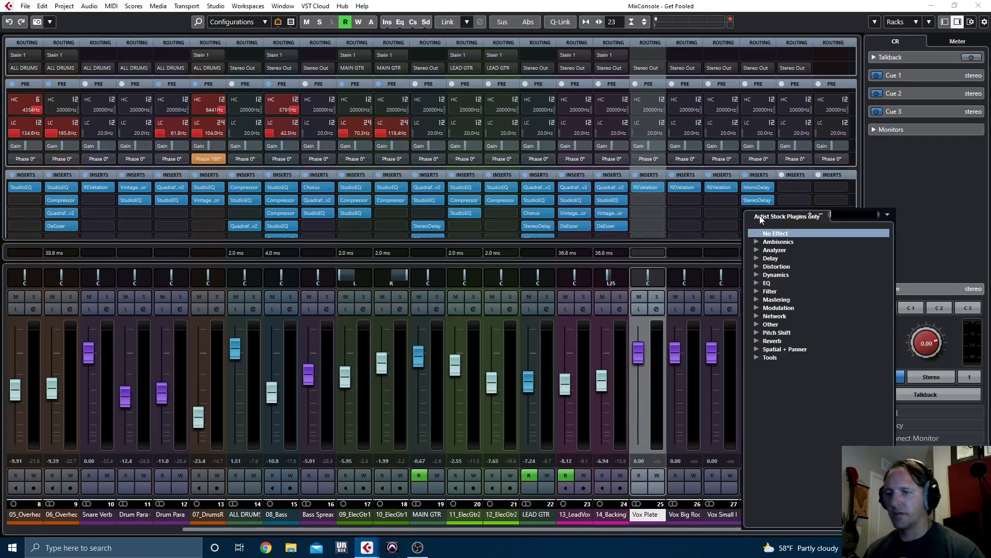
text(st)
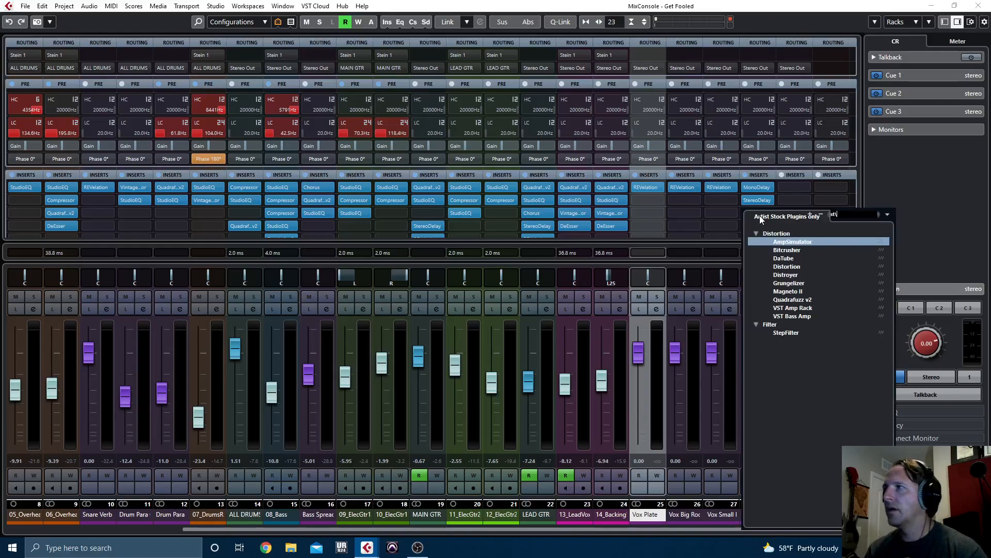
text(u)
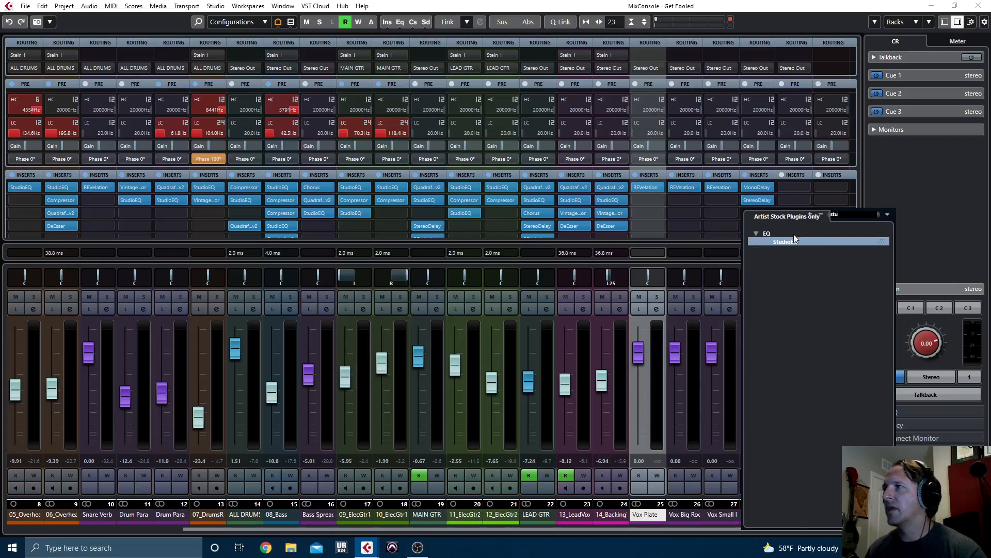
click(795, 241)
Set StudioEQ band 1 to Cut at 338 Hz and band 4 to Cut at 5.18 kHz, and close the plug-in.
click(362, 335)
click(344, 390)
drag(322, 370, 325, 362)
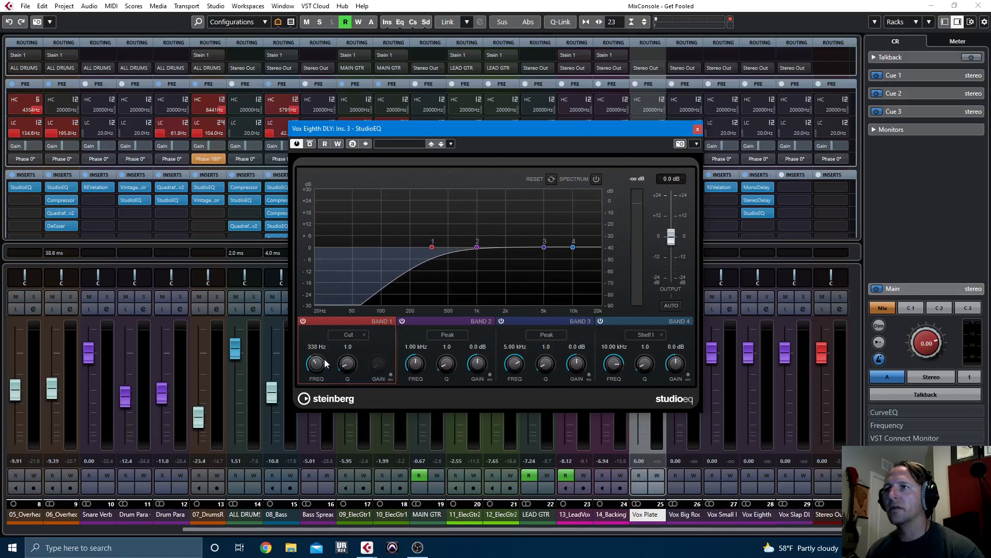
click(645, 335)
click(650, 381)
drag(613, 364, 613, 387)
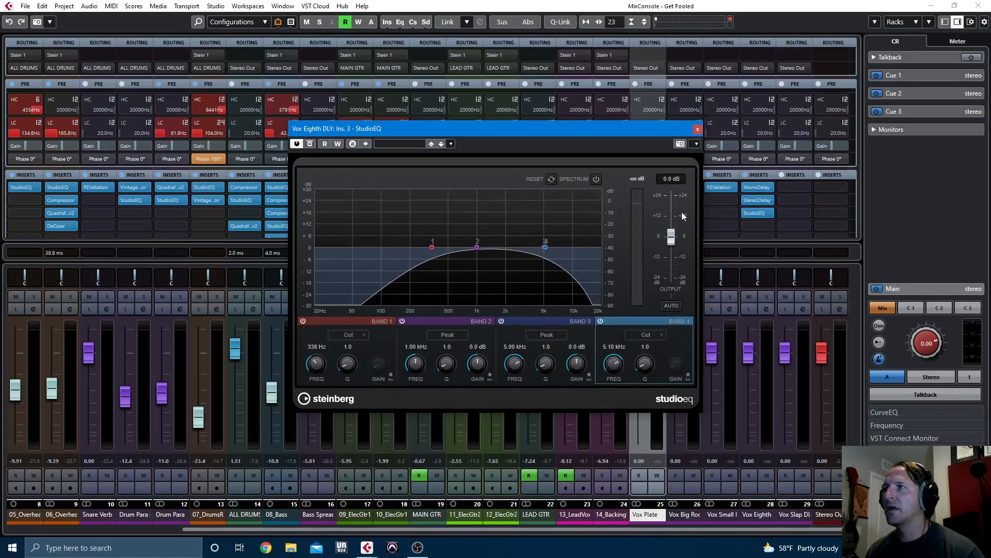
click(697, 129)
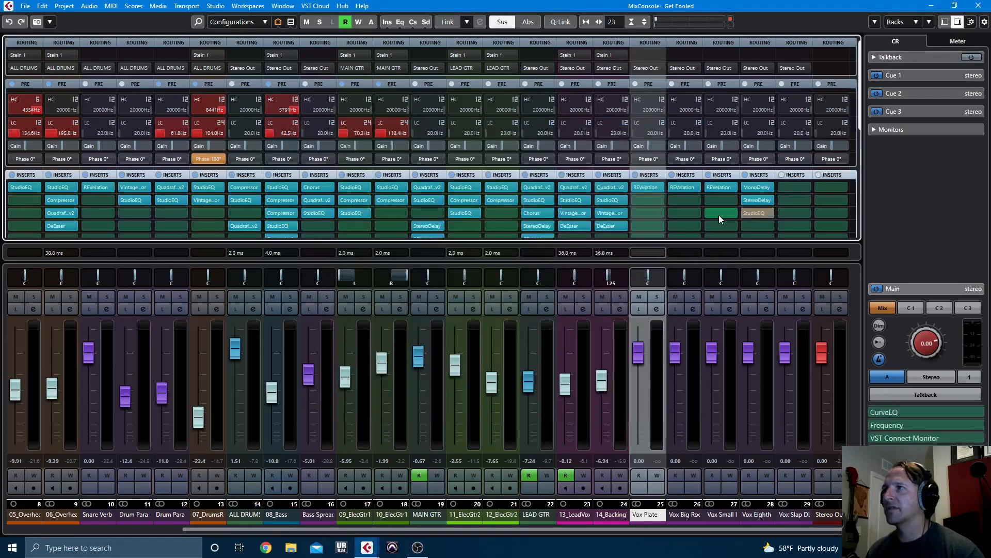
Copy Vox Eighth DLY's StudioEQ to the third insert slots of Vox Plate, Vox Big Room, Vox Small Room and Vox Slap DLY.
drag(680, 210, 649, 216)
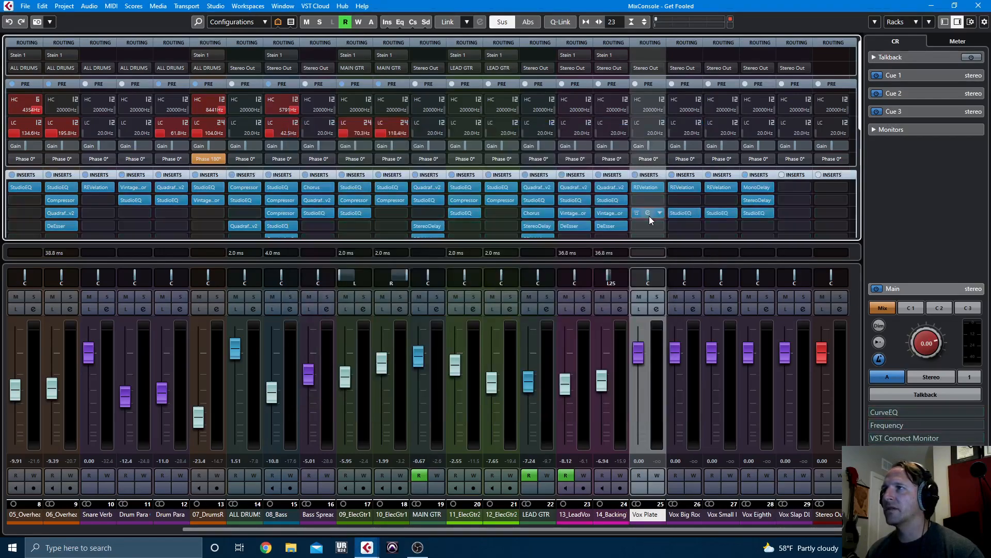
drag(756, 213, 785, 212)
Add StereoDelay to Vox Slap DLY's first insert slot.
click(788, 188)
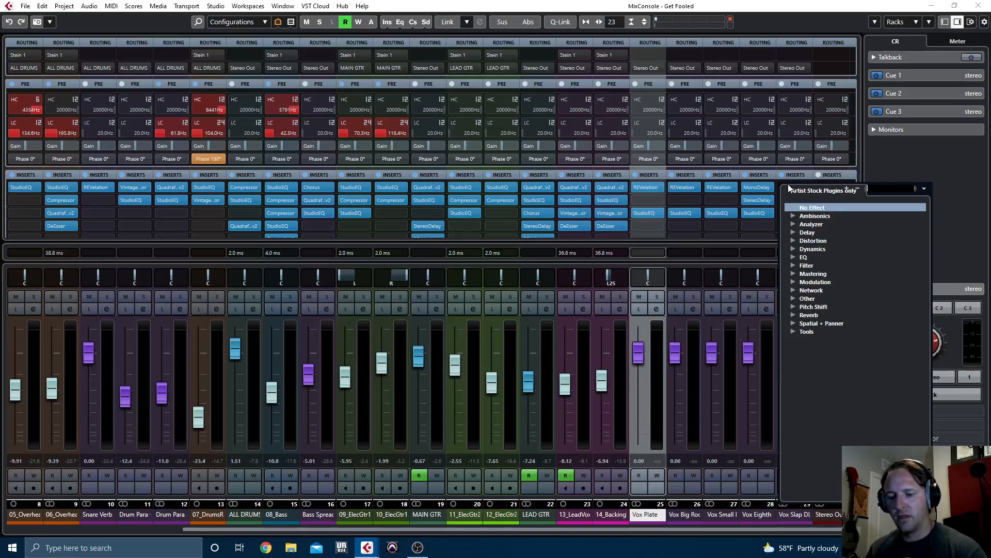
text(stere)
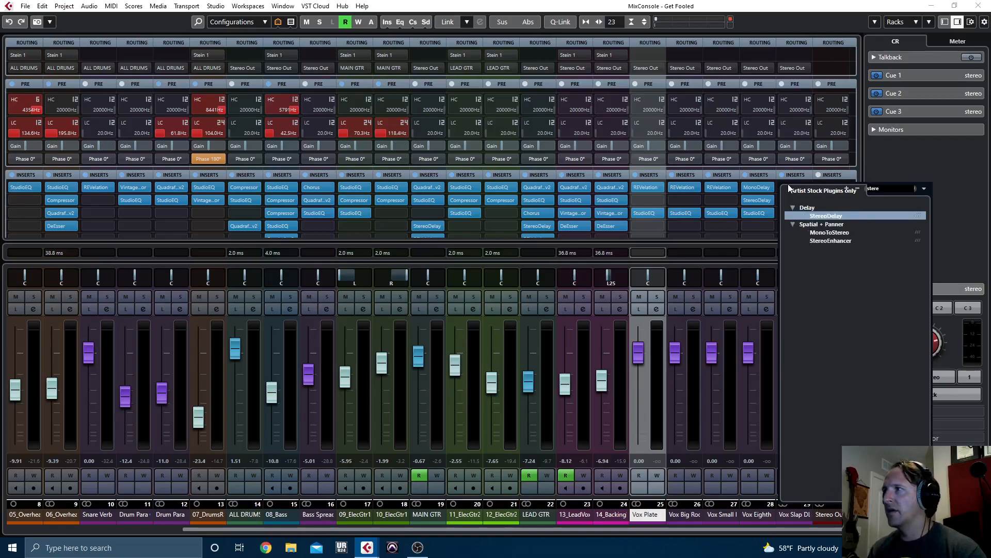
key(Return)
Set the slap StereoDelay's feedback to 6.5% for Delay 1 and 7% for Delay 2, with both mixes at 100%.
drag(547, 246, 547, 271)
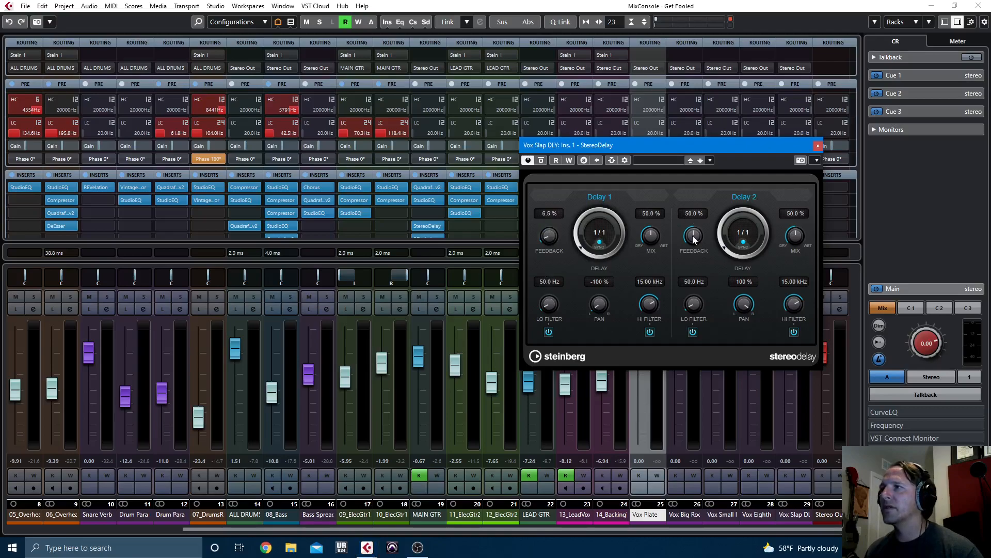
drag(685, 272, 685, 273)
drag(653, 215, 655, 192)
drag(798, 240, 795, 197)
Turn off tempo sync on both slap delays, set Delay 1 to 55 ms and Delay 2 to 65 ms, and close StereoDelay.
click(743, 242)
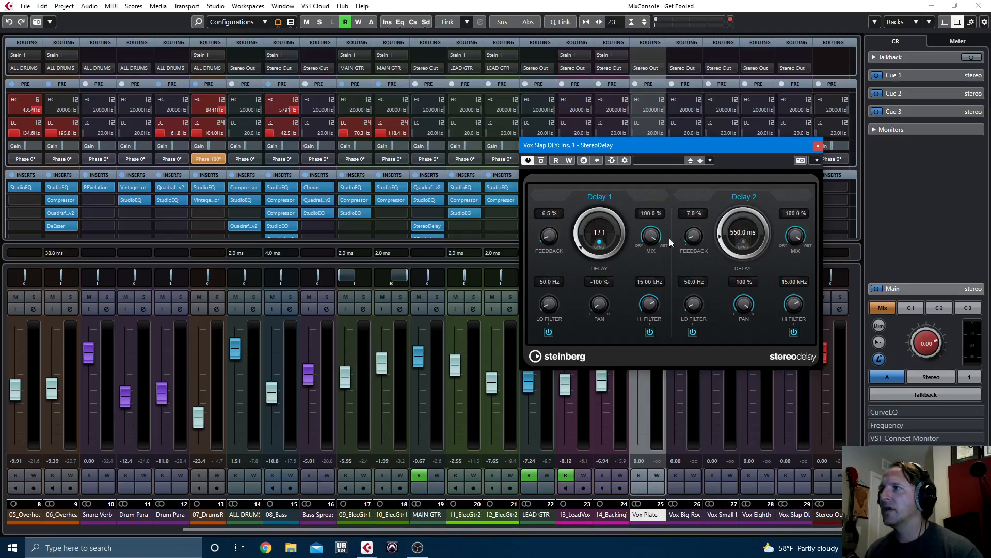
double_click(597, 233)
text(55)
key(Return)
double_click(742, 233)
text(65)
key(Return)
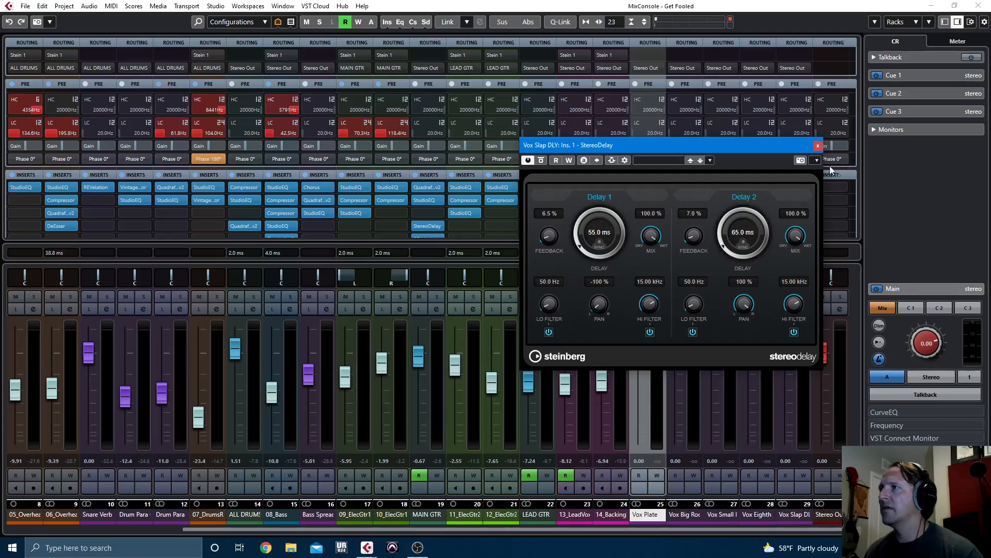
click(818, 146)
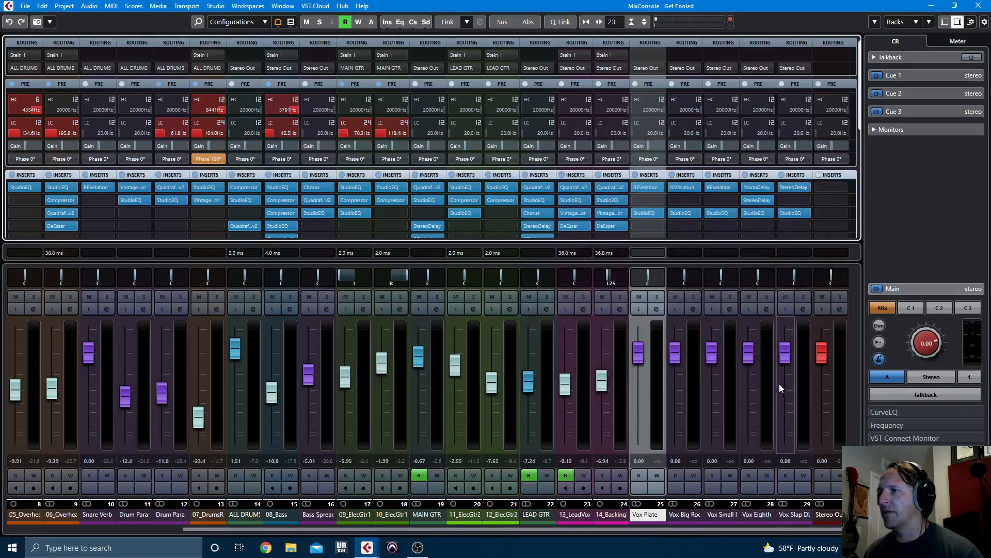
Solo 13_LeadVox and play its section from bar 50 to bar 71 in a loop.
drag(860, 127, 838, 229)
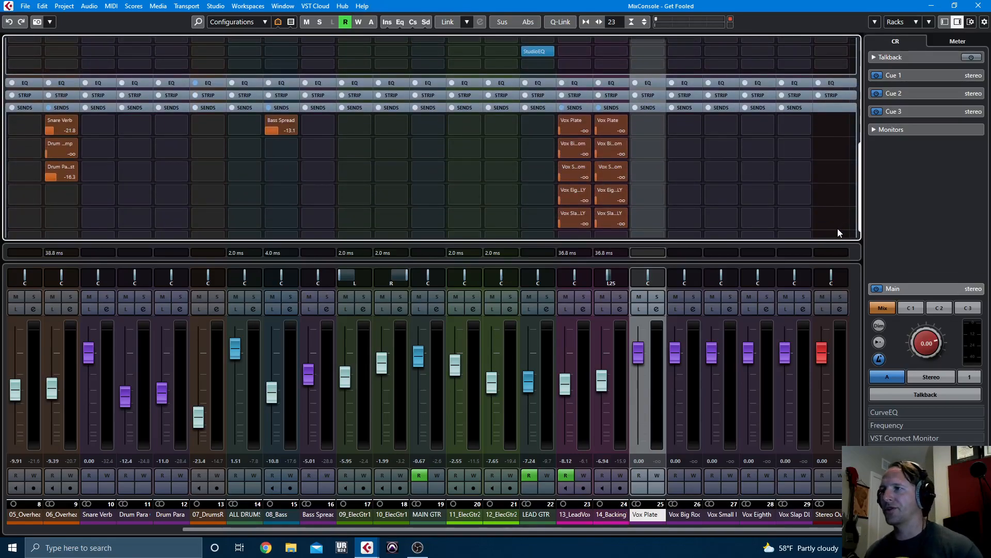
click(585, 296)
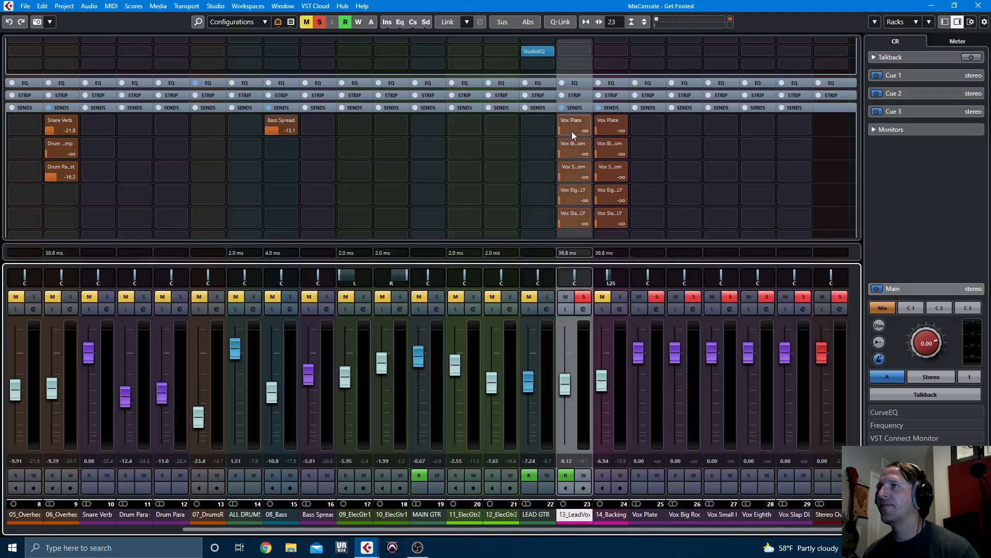
key(F3)
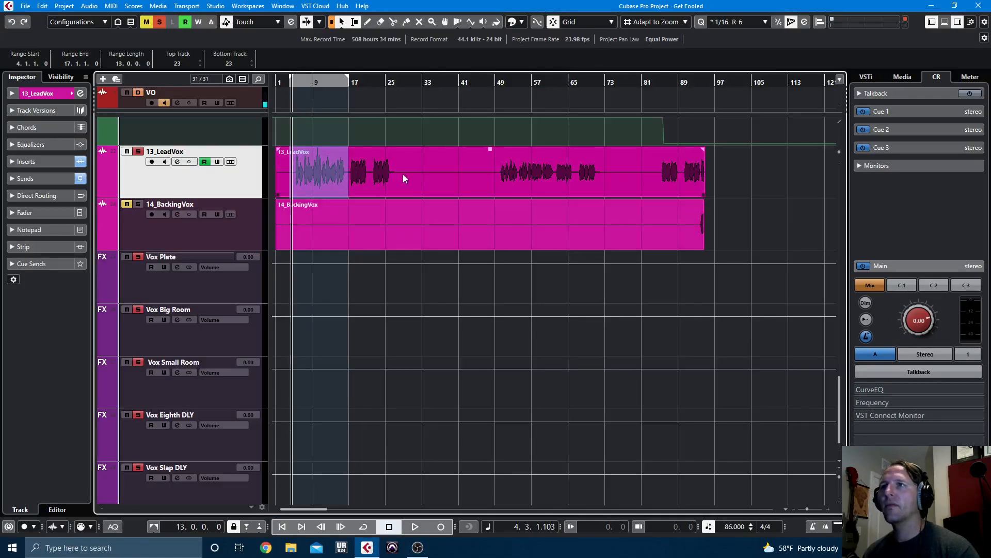
drag(498, 166, 597, 172)
key(l)
key(KP_Divide)
key(space)
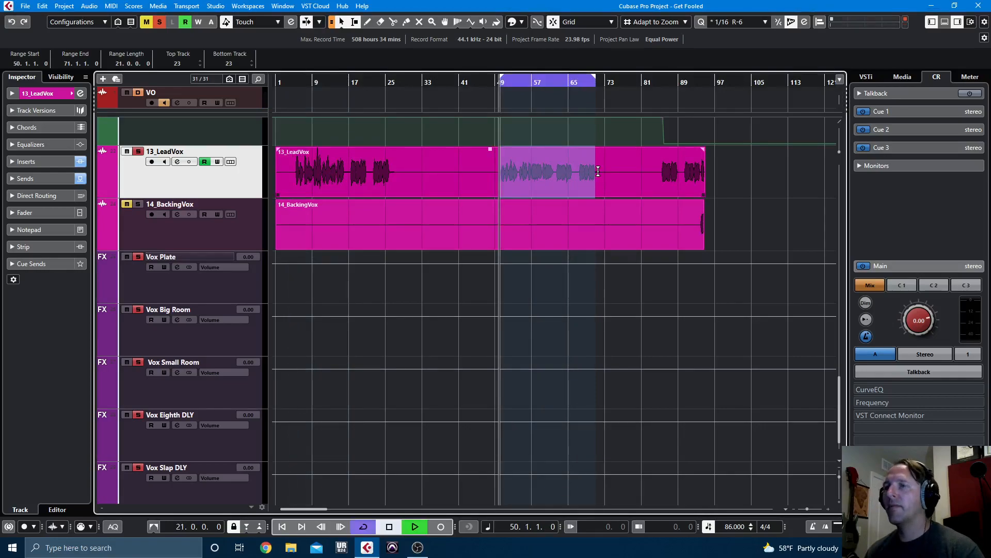
Set 13_LeadVox's sends to -18.3 dB for Vox Plate and -8.31 dB for Vox Big Room, unsoloing both FX channels after checking them.
key(F3)
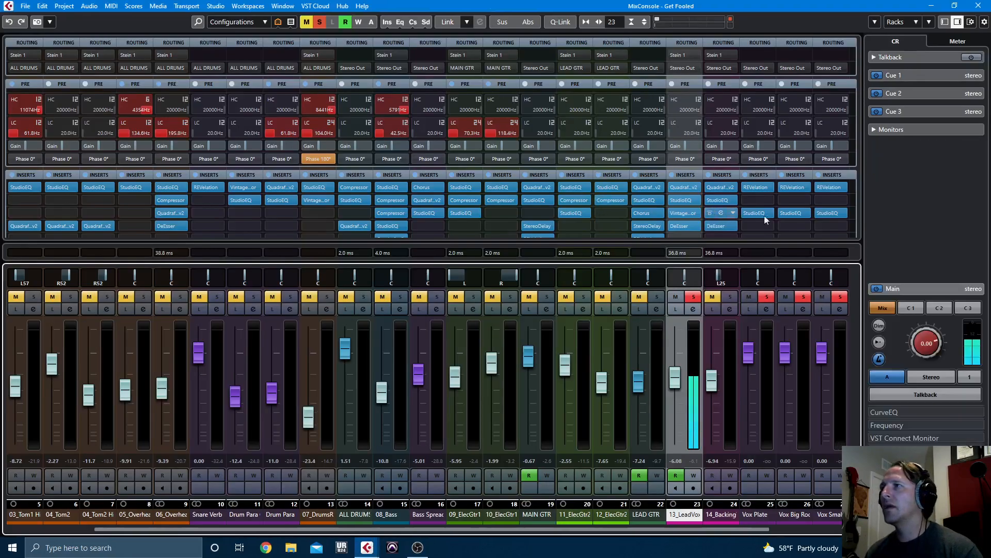
scroll(860, 157, down, 5)
scroll(860, 157, down, 2)
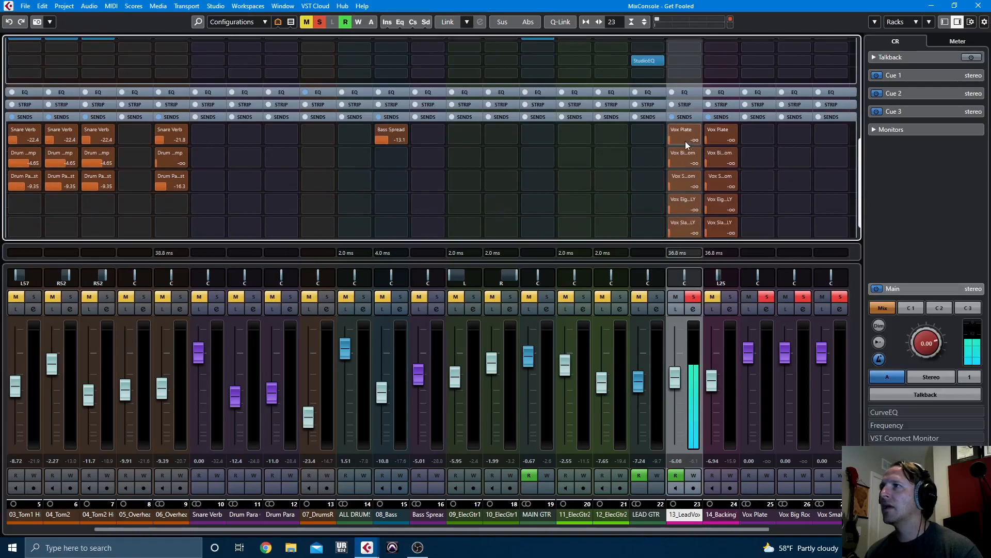
drag(694, 138, 700, 139)
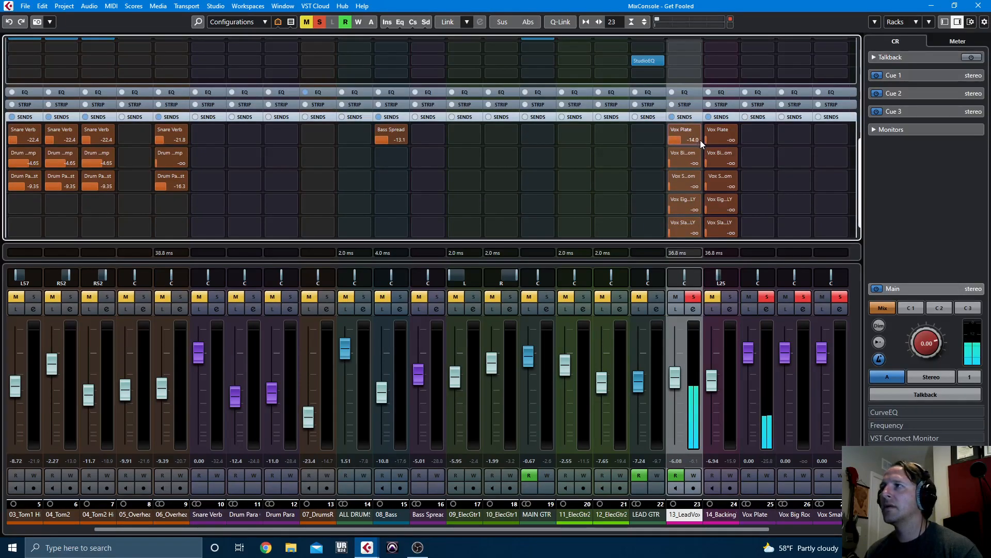
drag(697, 140, 695, 163)
click(764, 297)
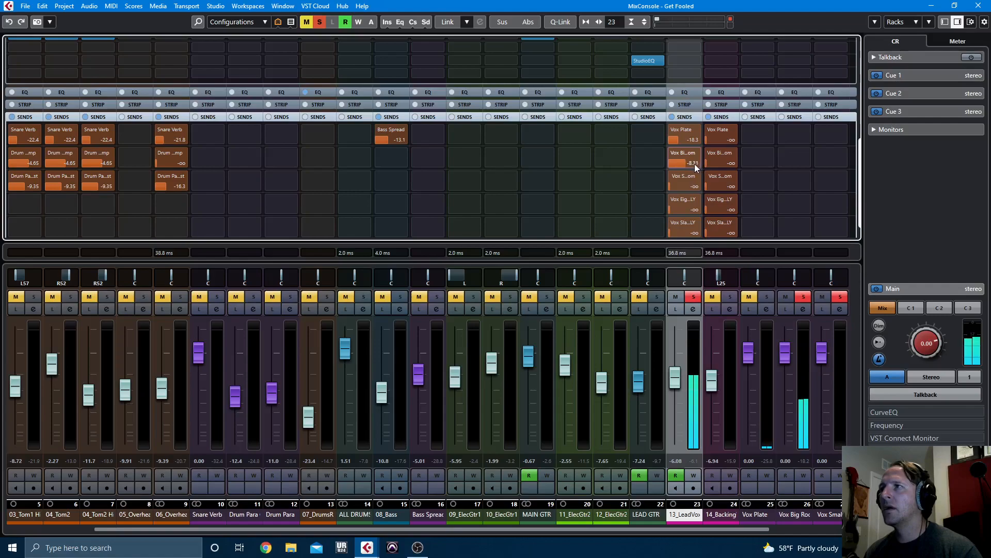
click(786, 296)
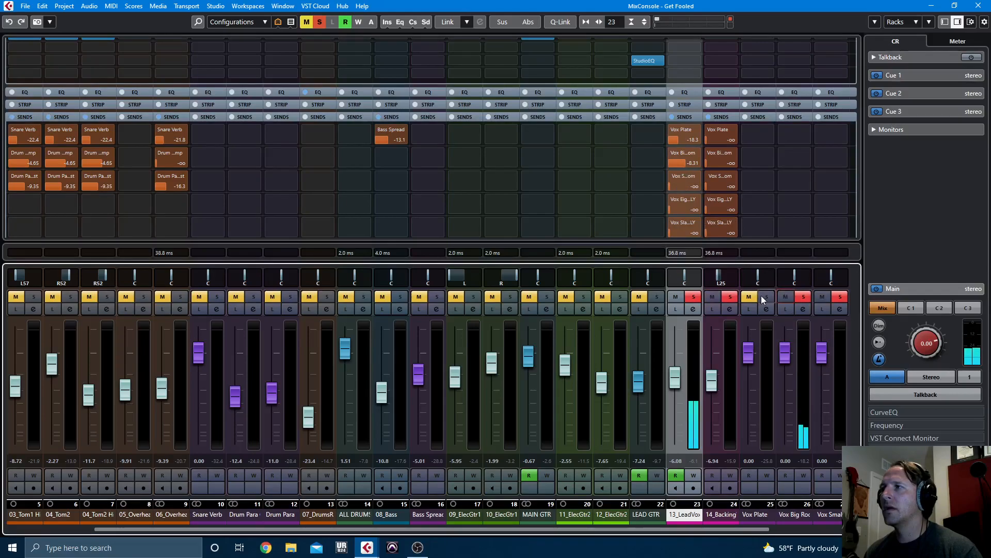
click(784, 297)
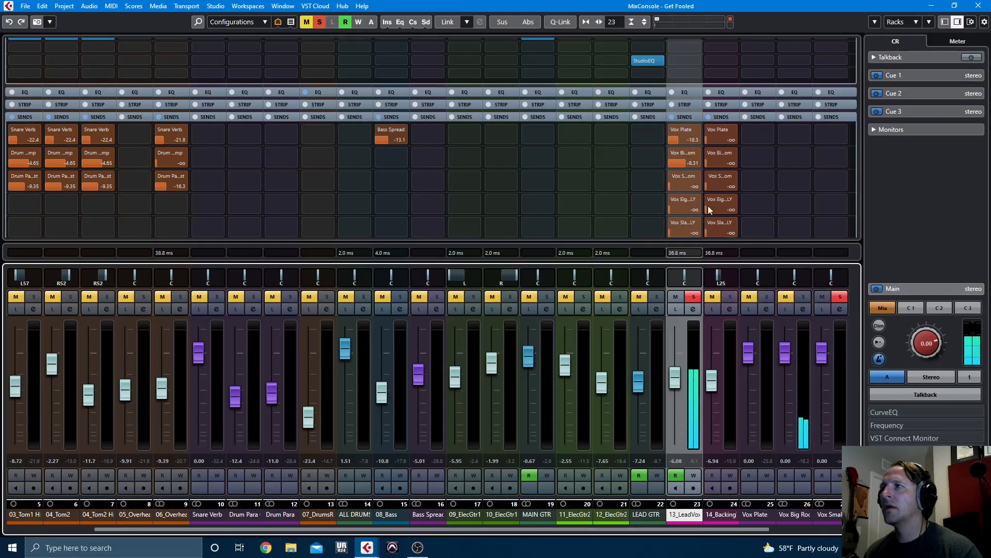
Set 13_LeadVox's send to Vox Small Room to -9.43 dB and unsolo that FX channel.
drag(680, 185, 708, 187)
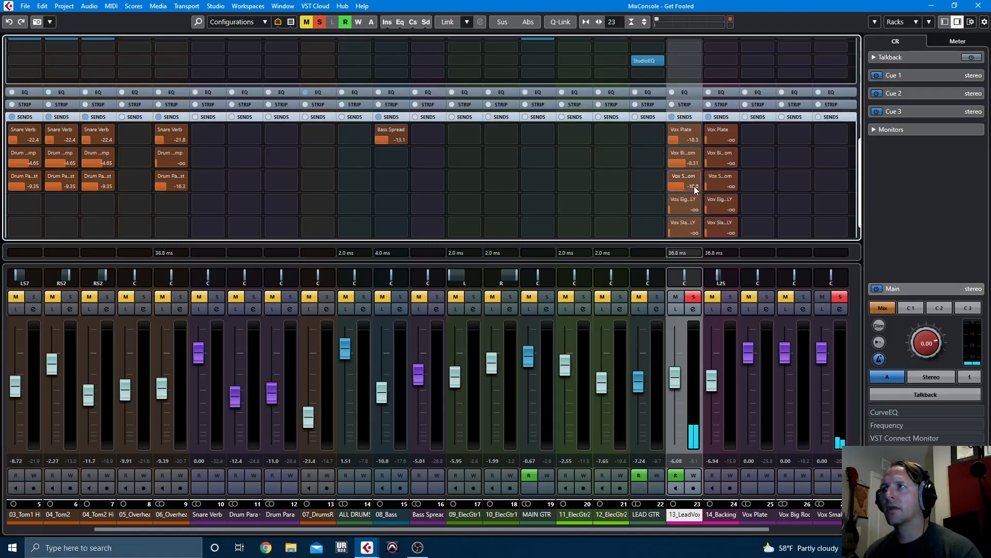
drag(684, 186, 687, 186)
click(822, 297)
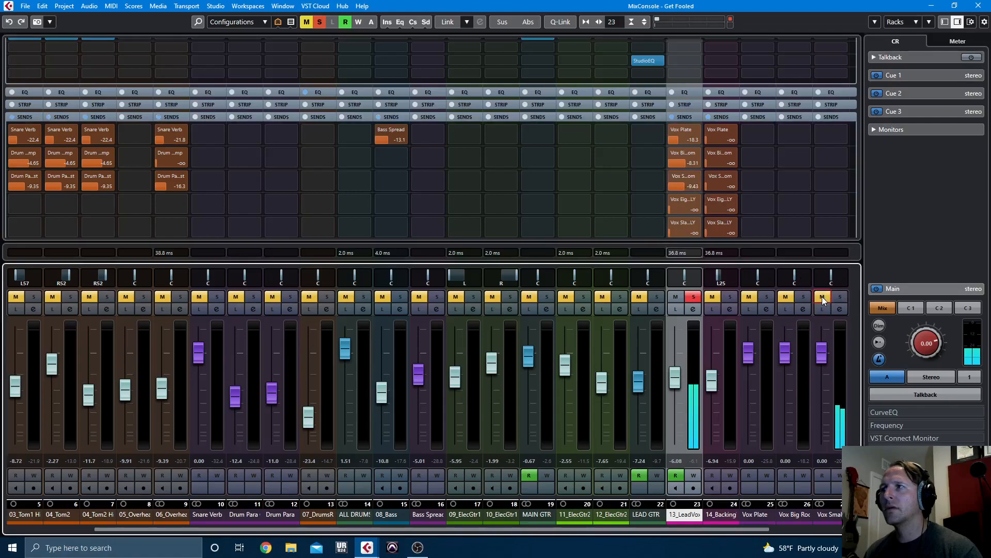
click(822, 297)
scroll(730, 529, right, 3)
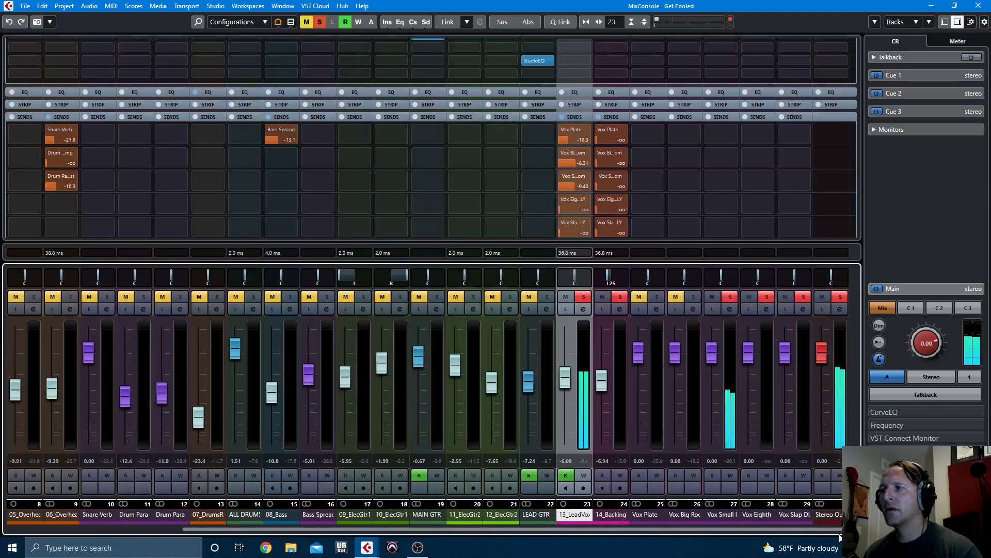
click(713, 298)
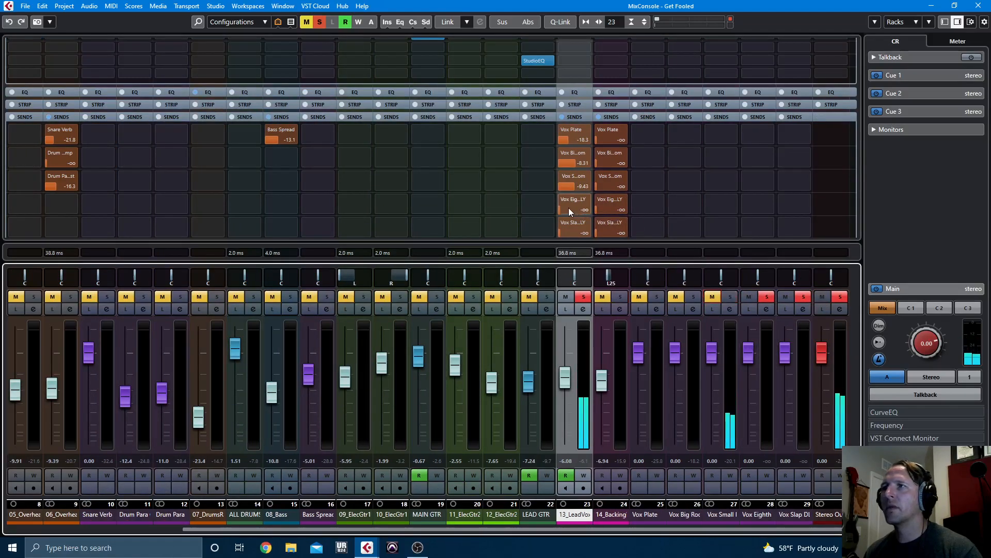
Set 13_LeadVox's send to Vox Eighth DLY to -26.9 dB.
drag(575, 209, 584, 210)
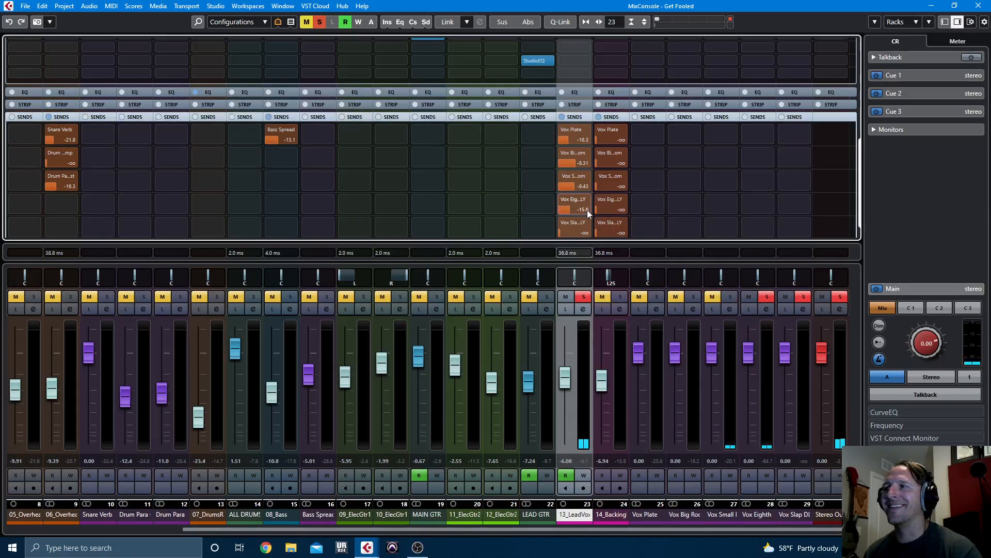
drag(587, 210, 590, 210)
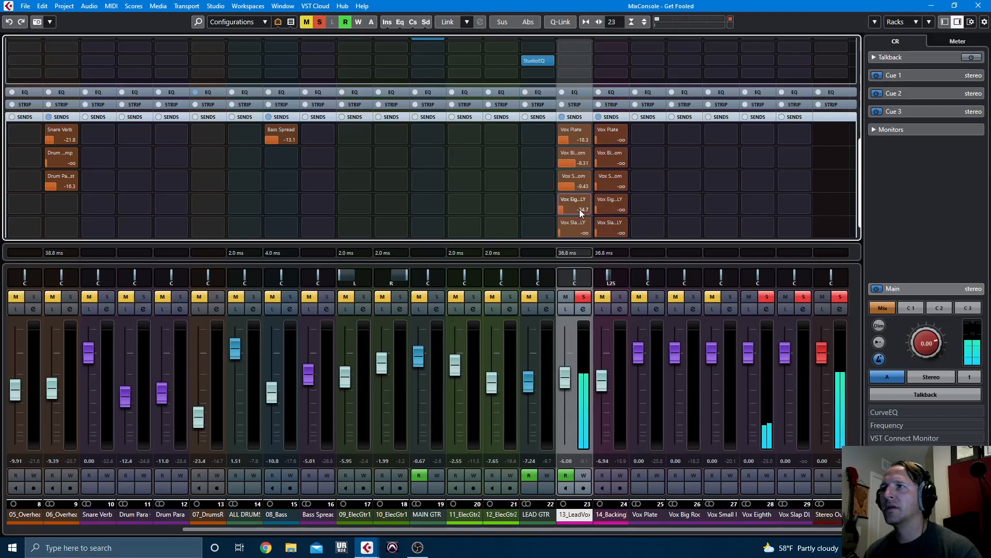
drag(582, 210, 581, 209)
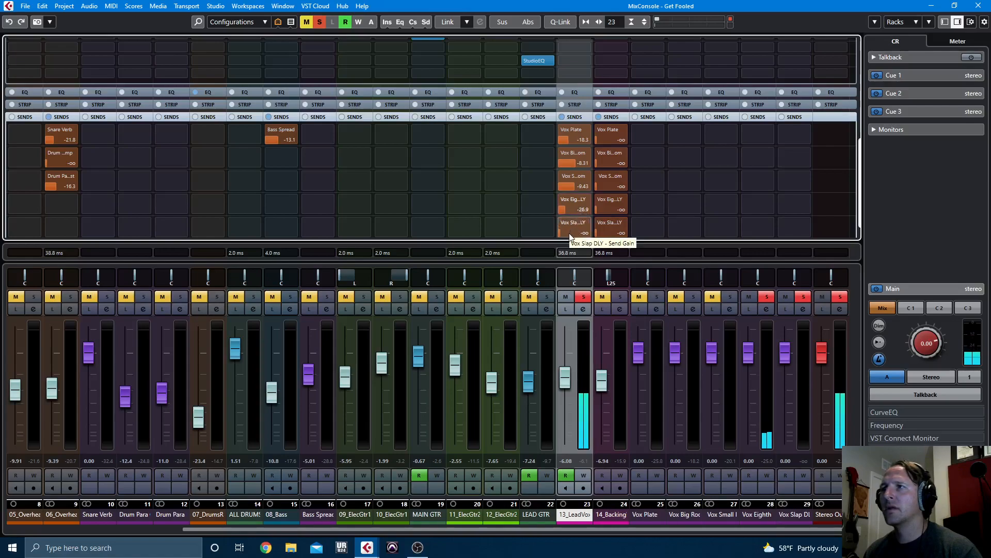
Set 13_LeadVox's send to Vox Slap DLY to -10.0 dB and clear all solos to hear the full mix.
drag(574, 233, 592, 233)
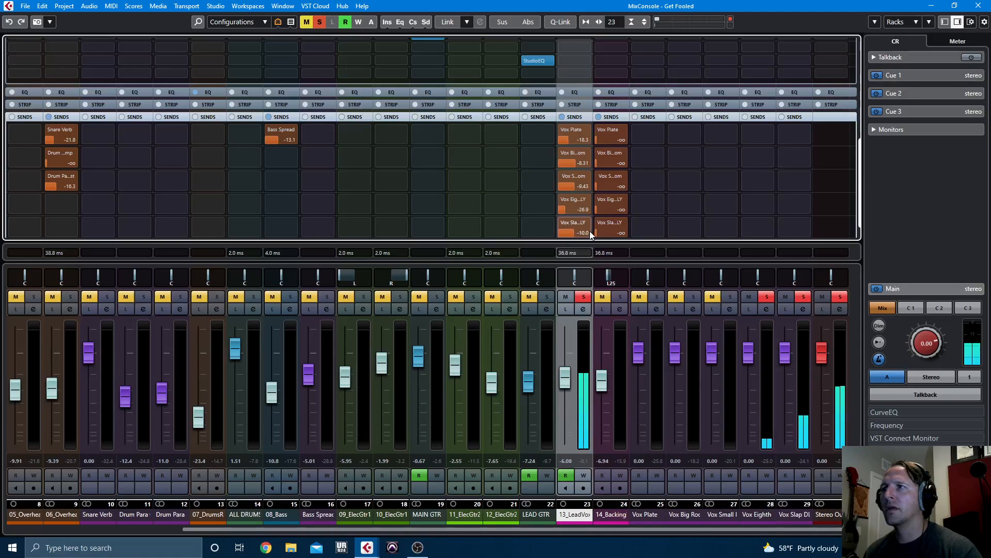
click(767, 296)
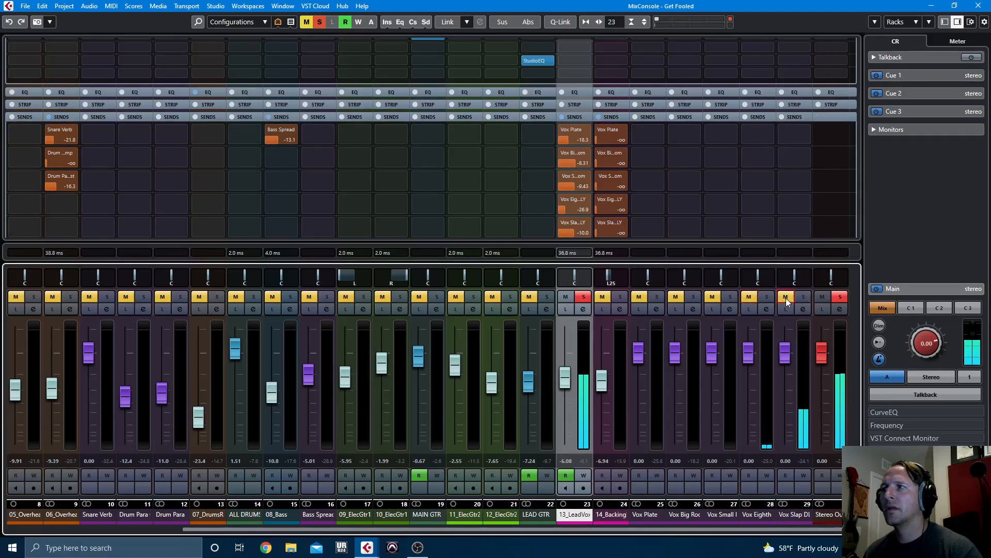
click(842, 304)
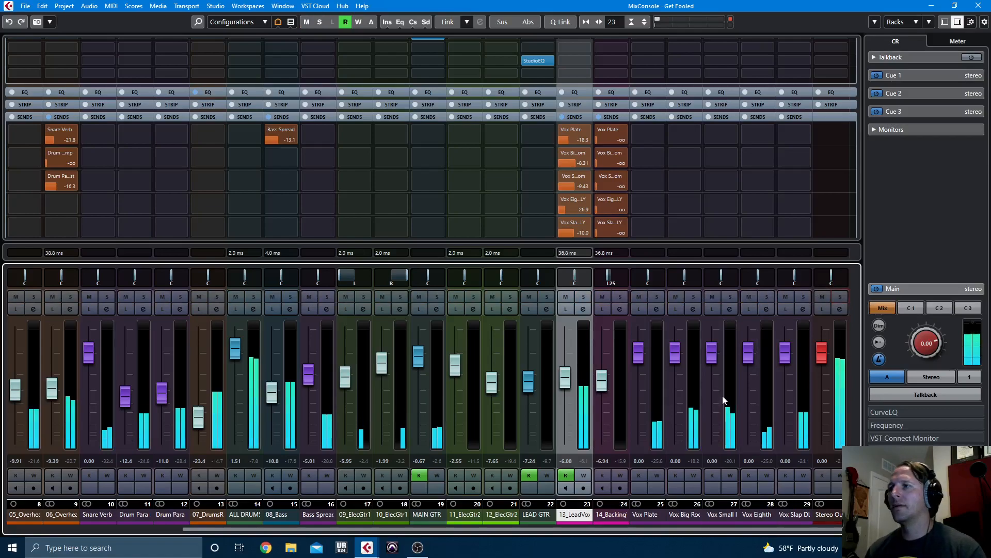
Select the five vocal FX channels and set 13_LeadVox's sends to Plate -15.6, Big Room -11.9, Small Room -10.6 and Slap DLY -12.6 dB.
click(652, 515)
shift+click(780, 515)
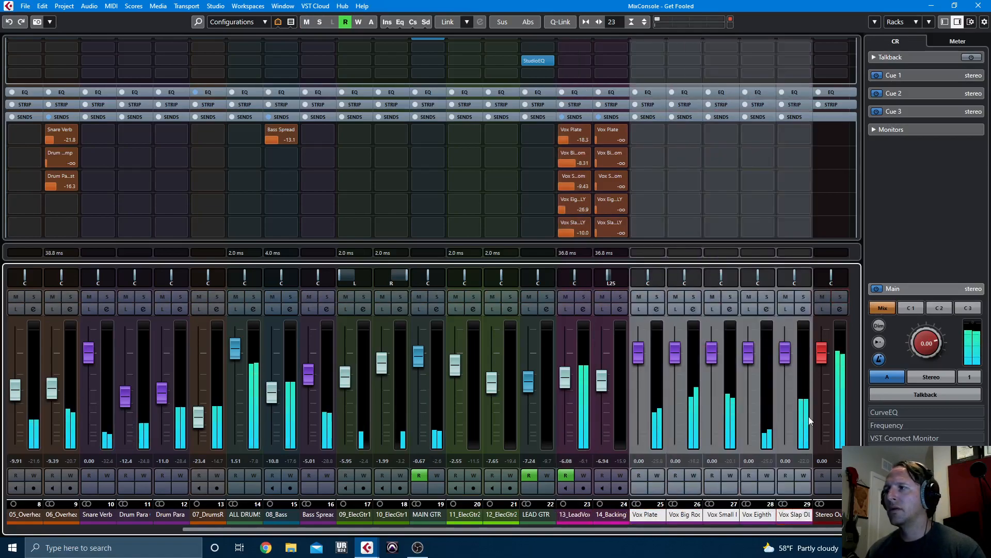
drag(581, 236, 571, 231)
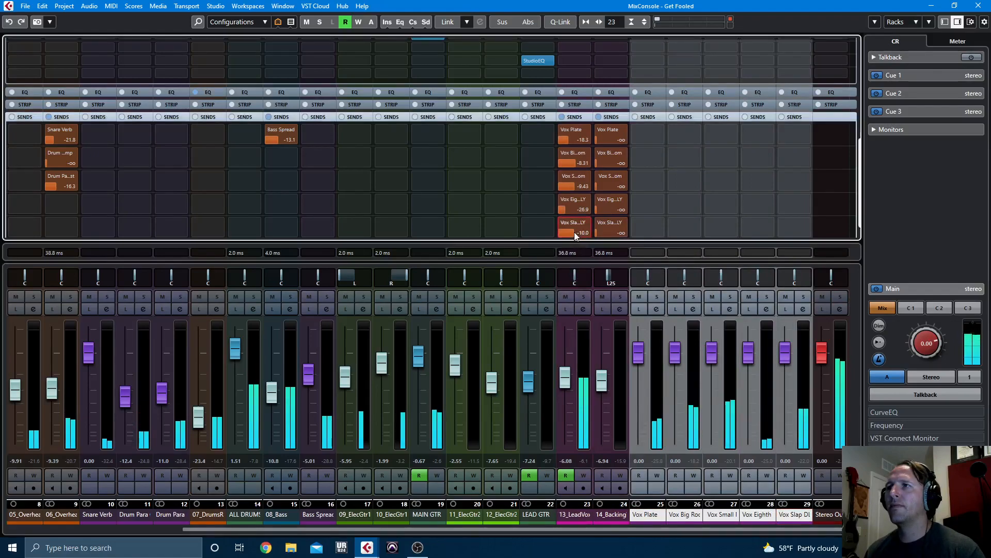
drag(572, 188, 577, 140)
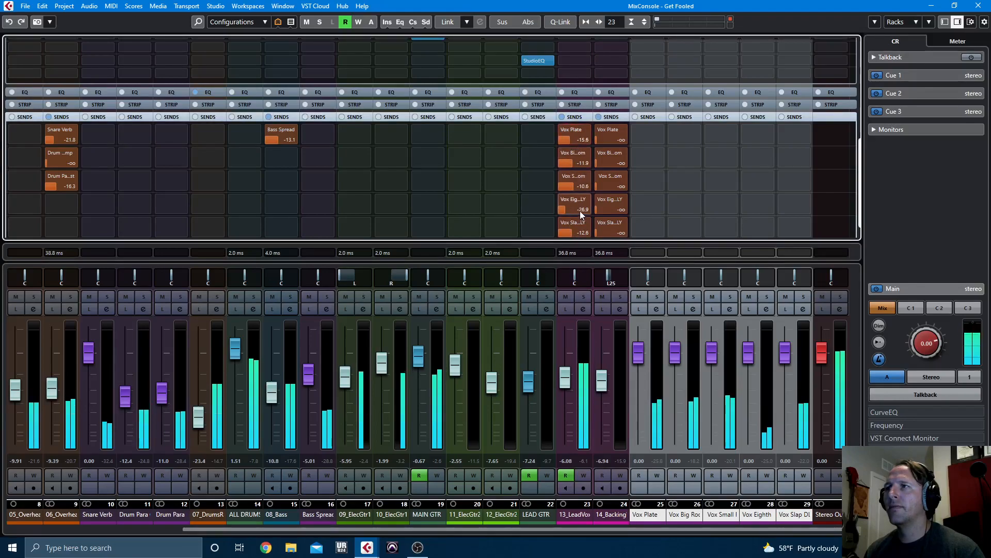
Set 13_LeadVox's sends to Vox Eighth DLY at -21.5 dB, Vox Plate at -13.3 dB and Vox Big Room at -8.31 dB.
drag(575, 208, 577, 207)
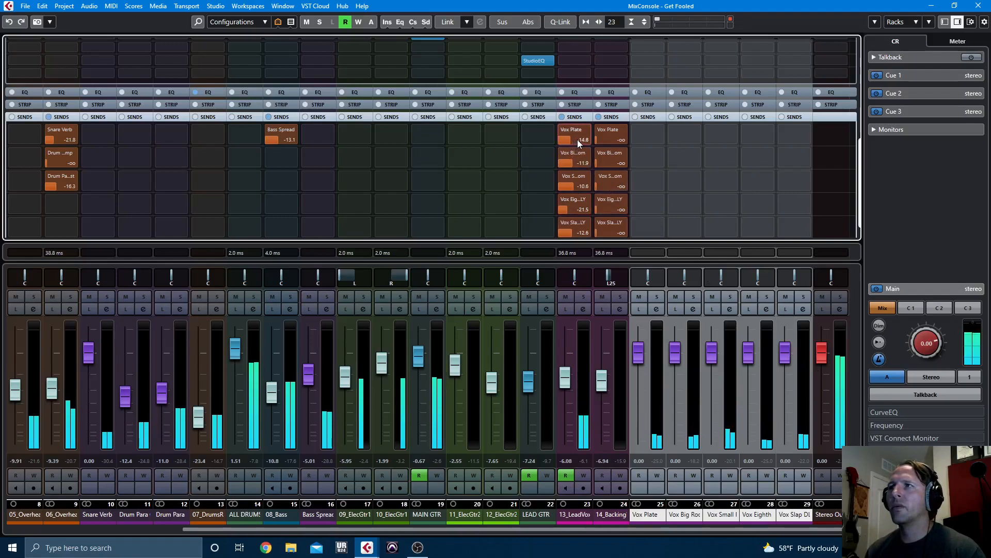
scroll(580, 140, up, 3)
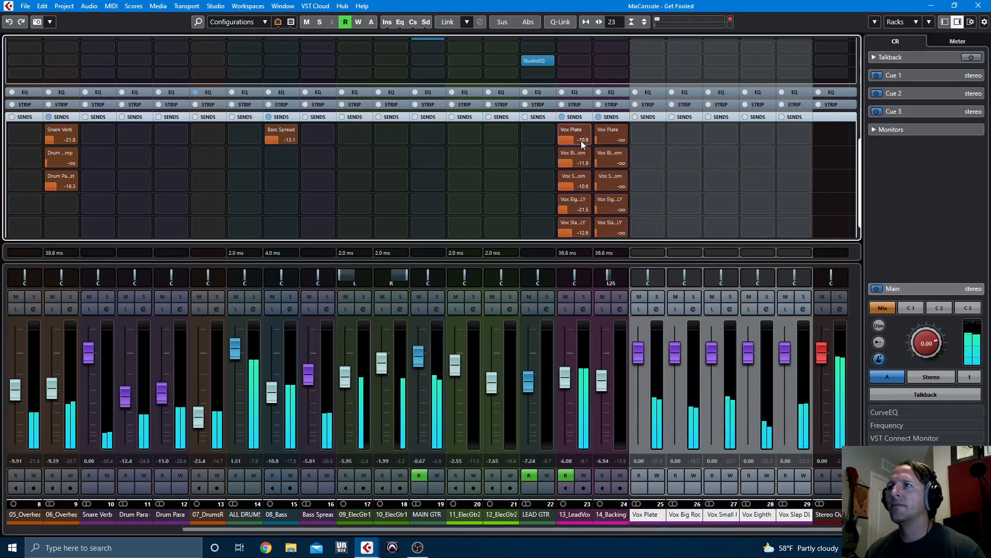
scroll(583, 140, down, 5)
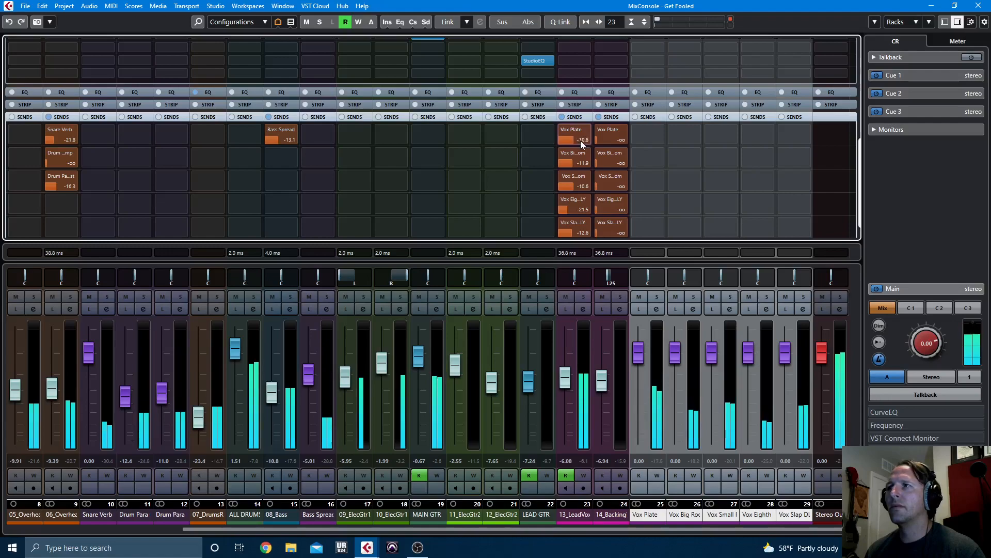
scroll(581, 161, up, 4)
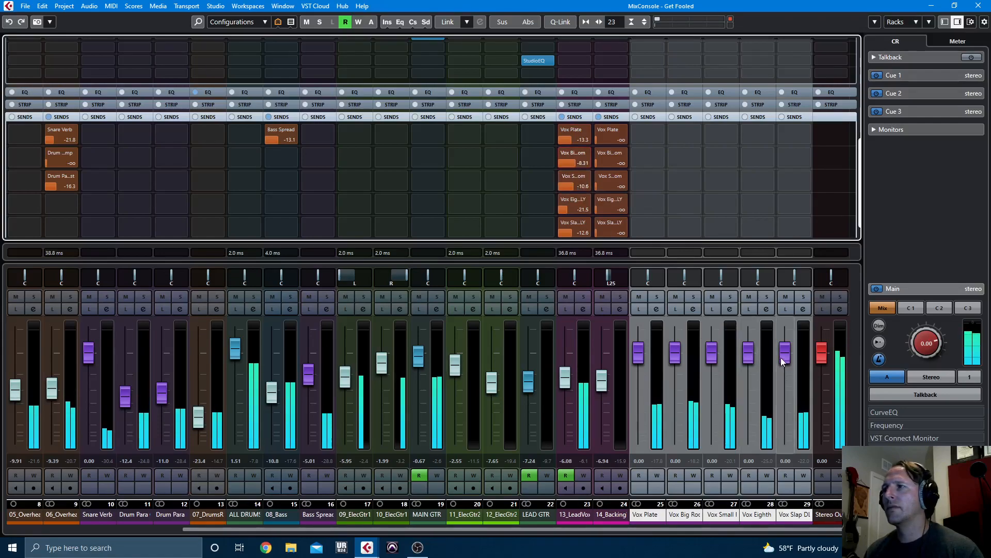
Lower the five vocal FX channel faders together to -2.27 dB, muting and unmuting them to compare.
drag(786, 355, 787, 369)
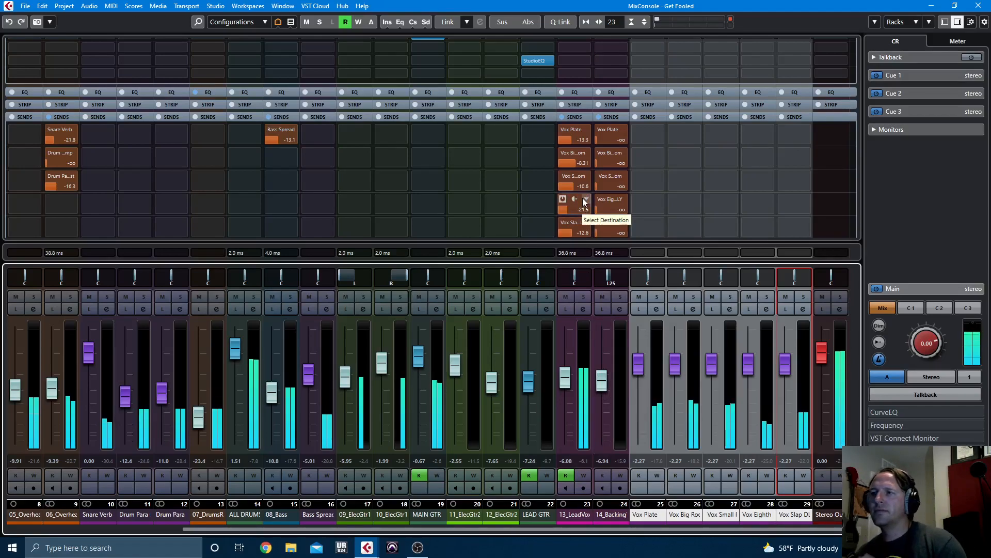
click(639, 297)
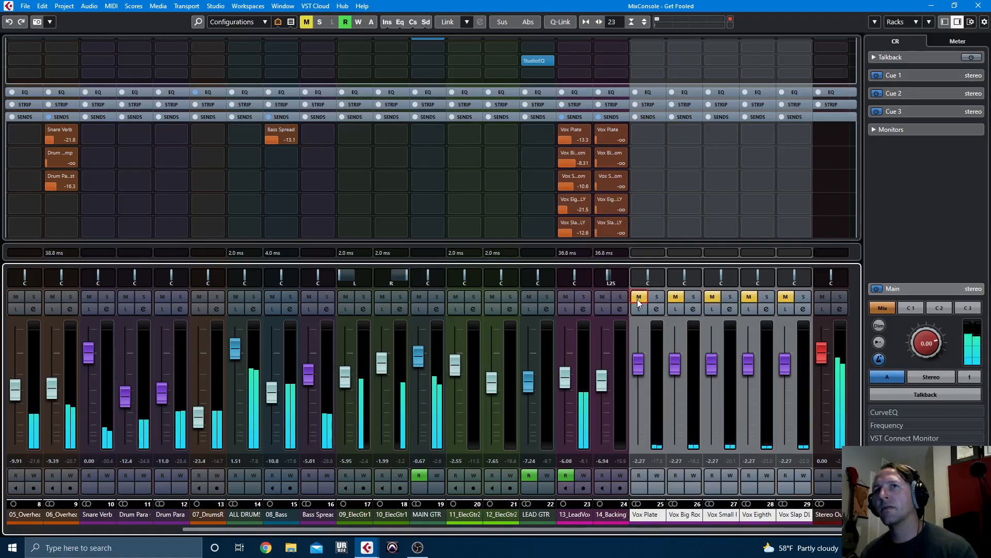
click(638, 298)
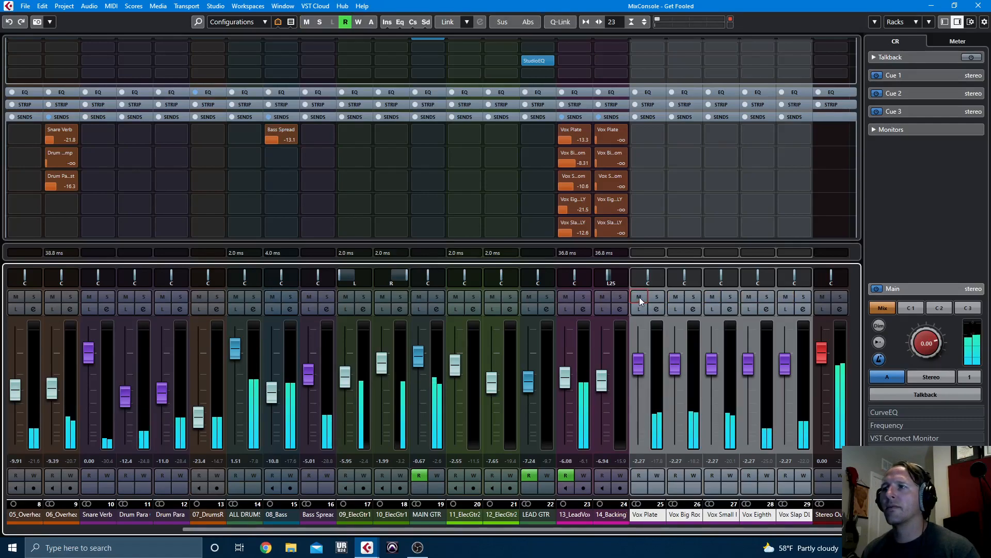
Set 13_LeadVox's send to Vox Slap DLY to -10.0 dB.
drag(574, 232, 581, 234)
scroll(581, 234, up, 2)
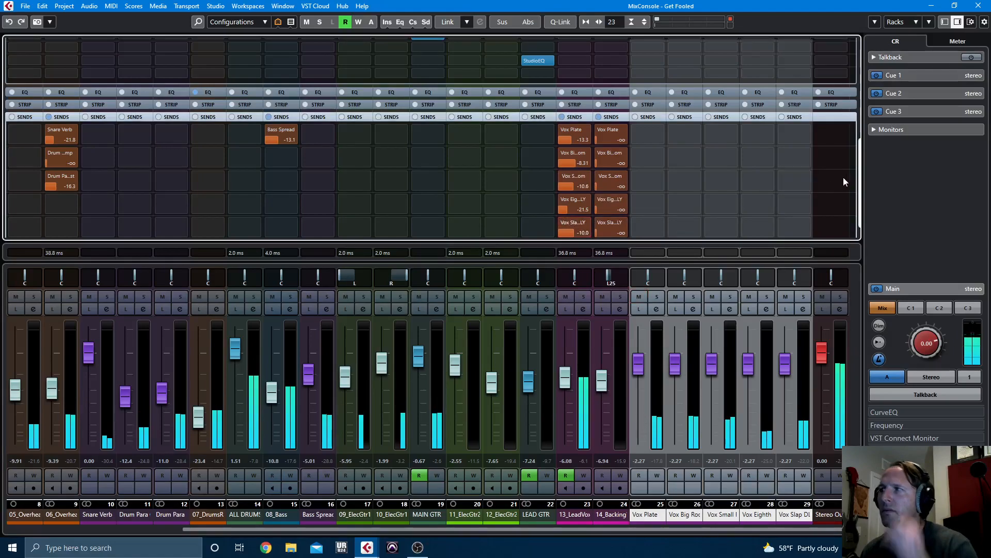
Move StudioEQ to the fourth insert slot on all five vocal FX channels and copy 13_LeadVox's Quadrafuzz v2 into their third slot.
scroll(838, 121, up, 4)
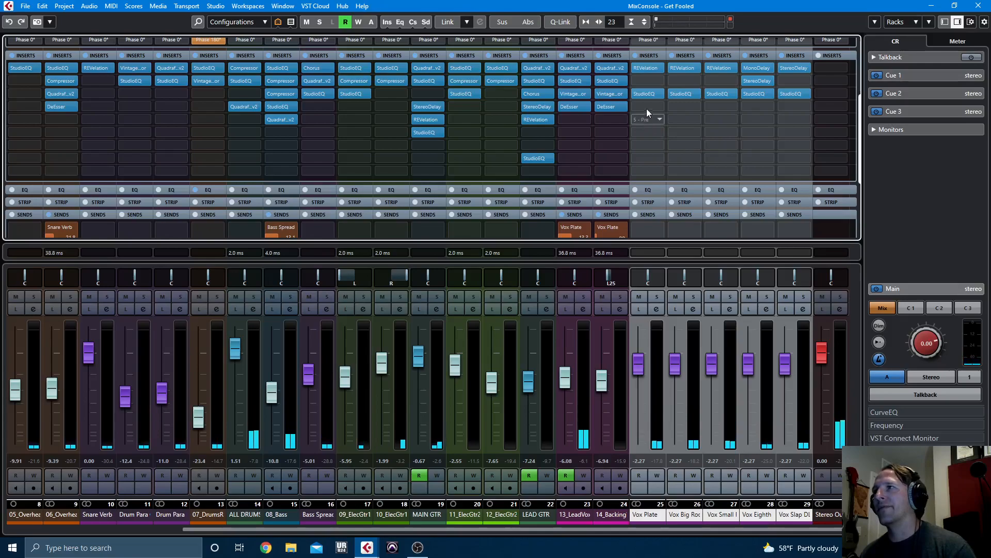
drag(646, 92, 791, 108)
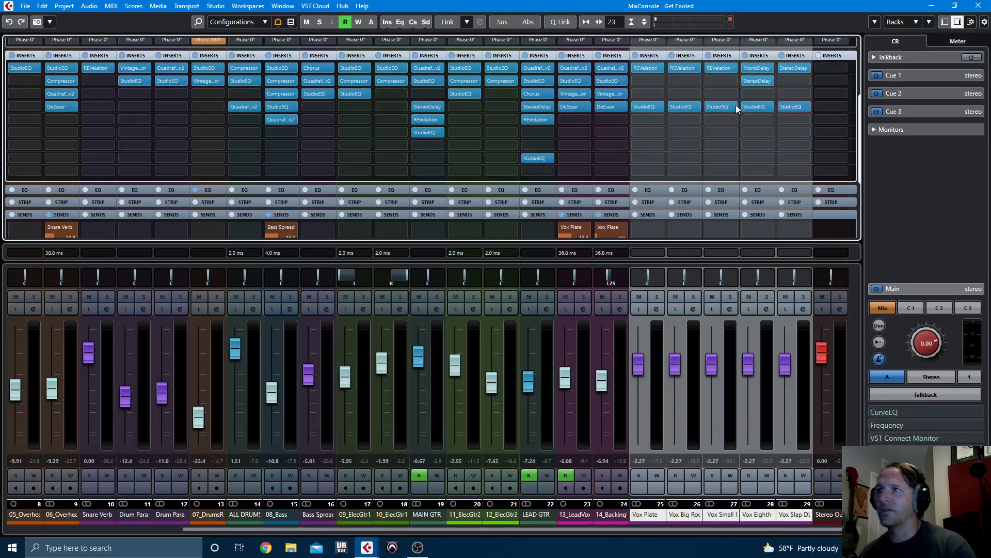
drag(575, 66, 786, 93)
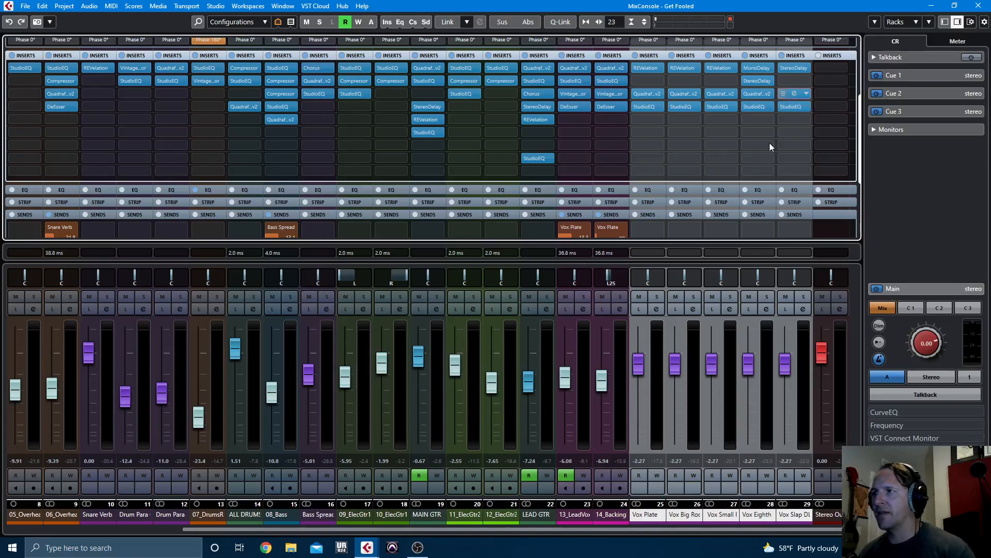
Resume playback and lower the five vocal FX faders together to -6.84 dB, muting and unmuting them to compare.
key(space)
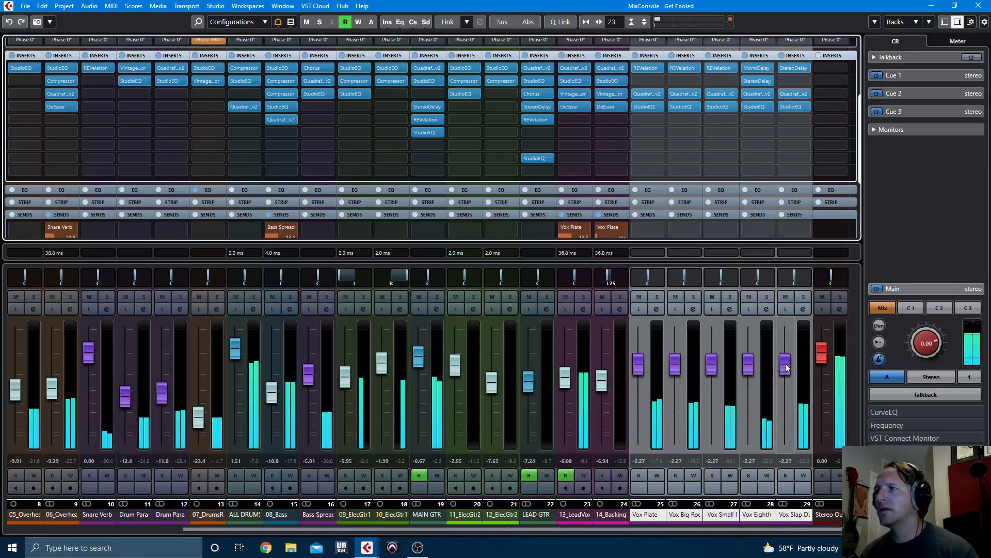
key(shift+alt)
drag(784, 366, 786, 383)
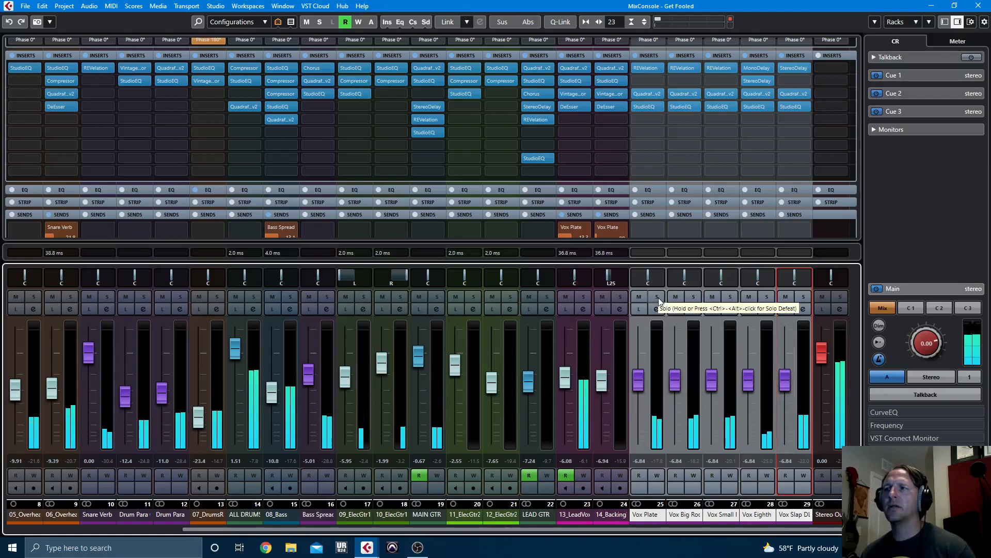
key(shift+alt)
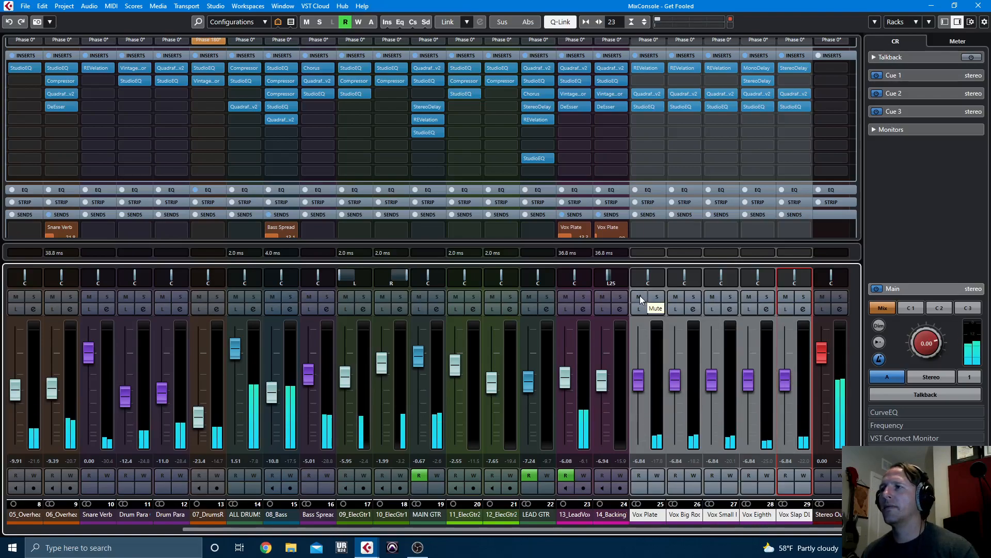
click(640, 296)
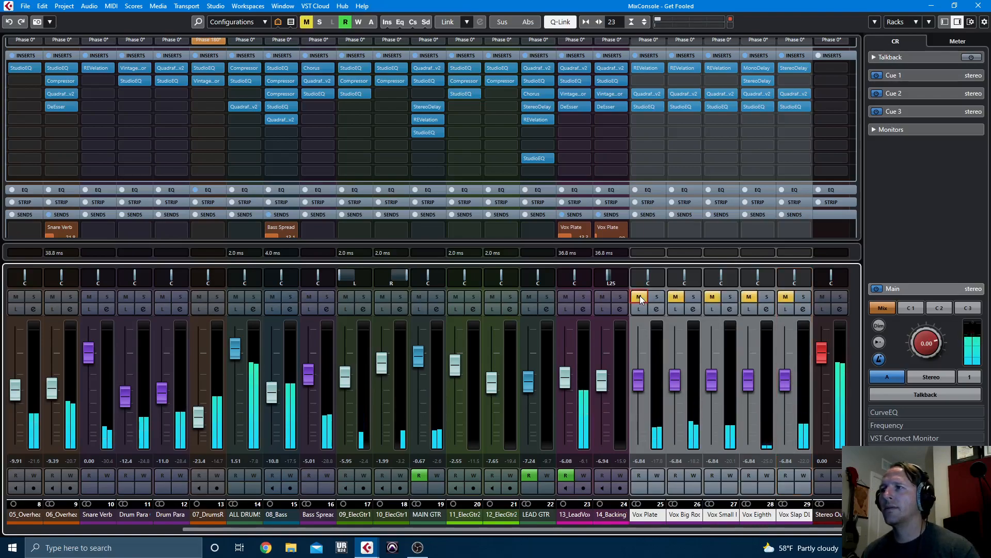
click(640, 296)
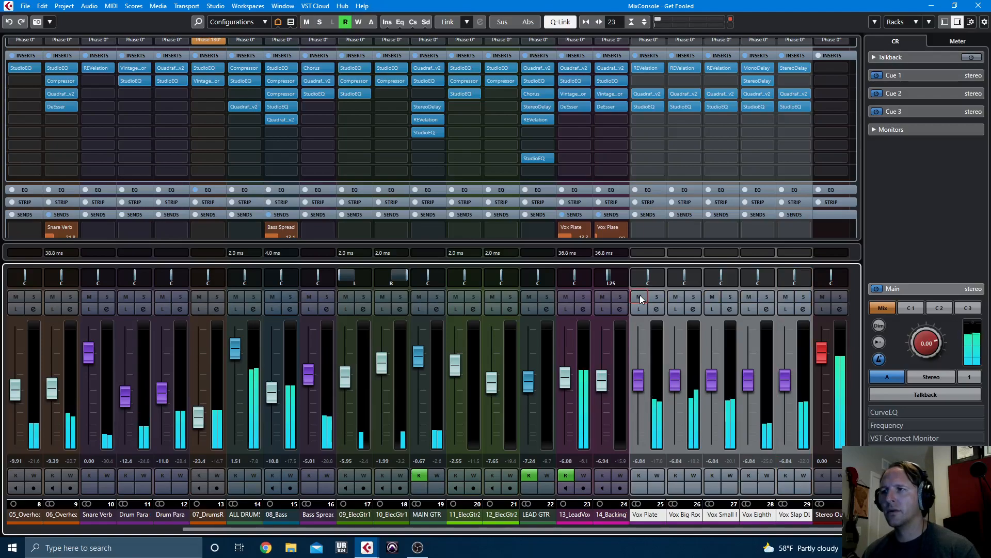
Set the range of 02_Snare's Gate insert to -13.5 dB and close the plug-in.
click(535, 214)
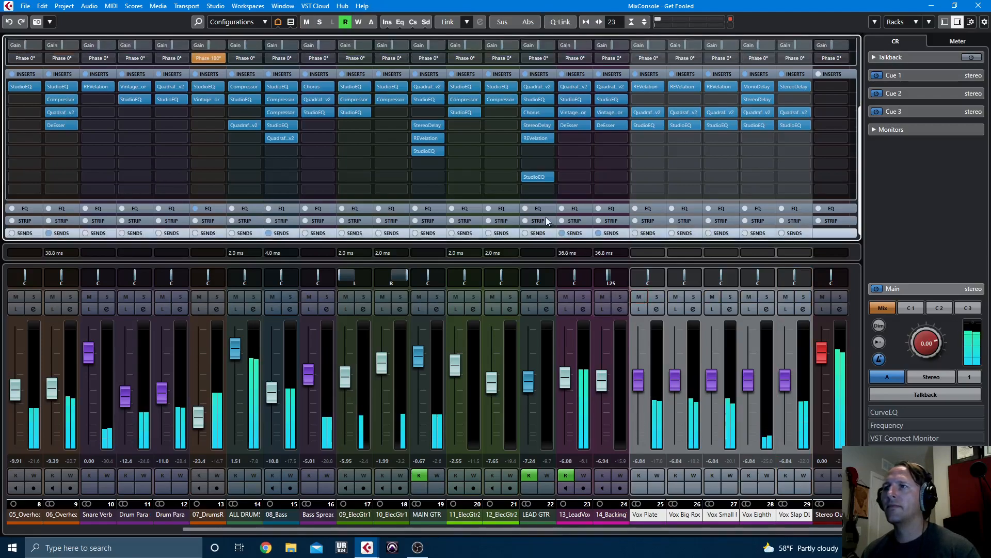
click(460, 74)
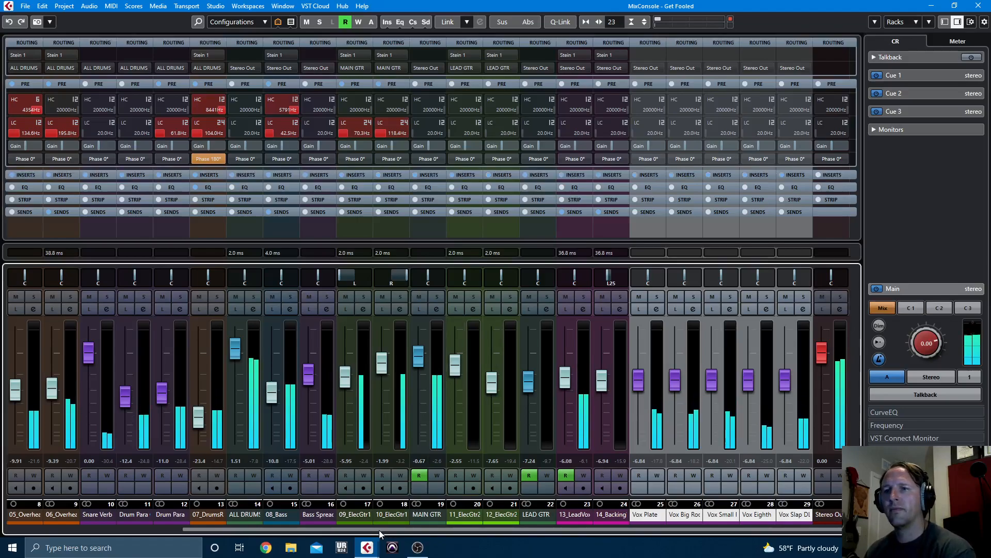
drag(380, 529, 176, 529)
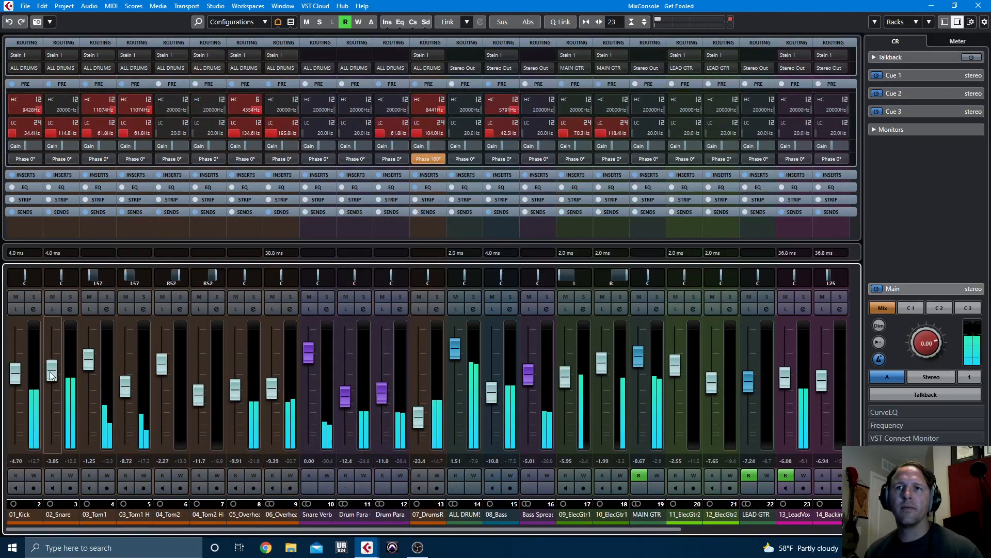
click(61, 175)
click(61, 103)
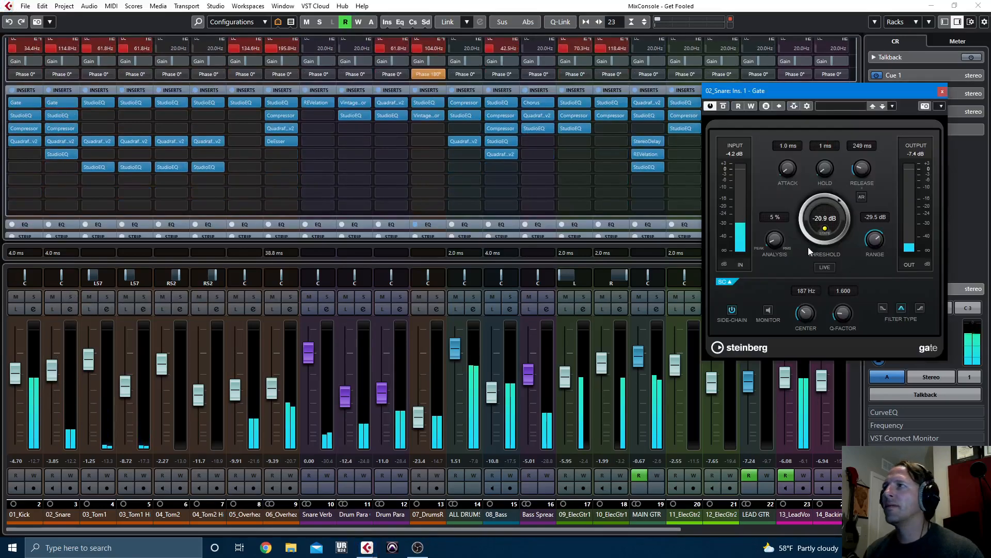
drag(875, 244, 872, 227)
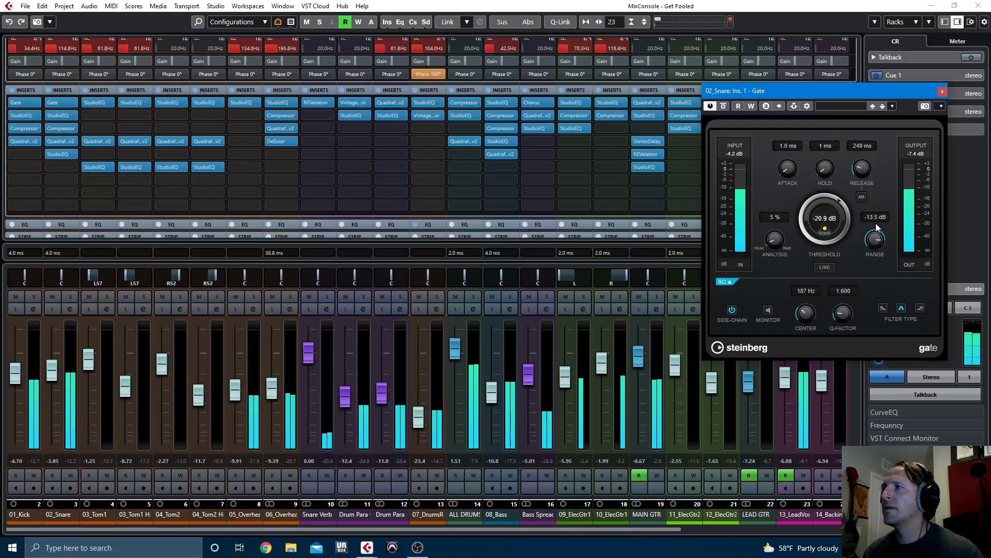
click(942, 91)
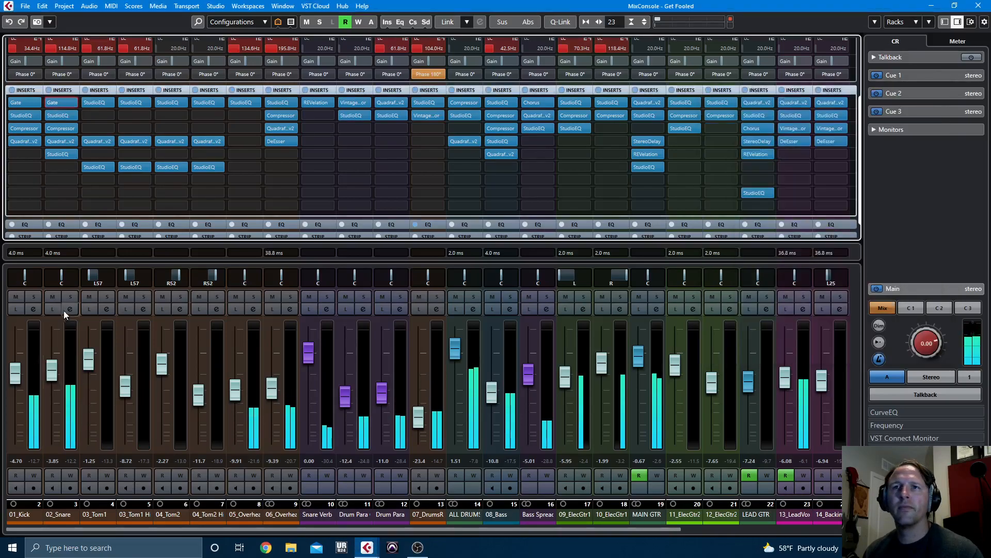
Solo 02_Snare and try the Drum Cave Dark preset in Snare Verb's REVelation.
click(70, 296)
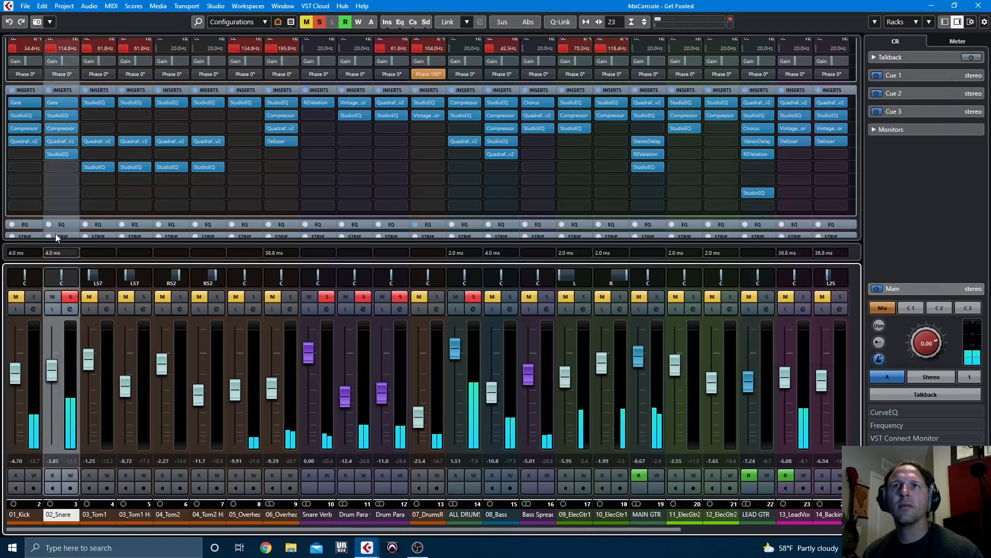
mouse_move(57, 143)
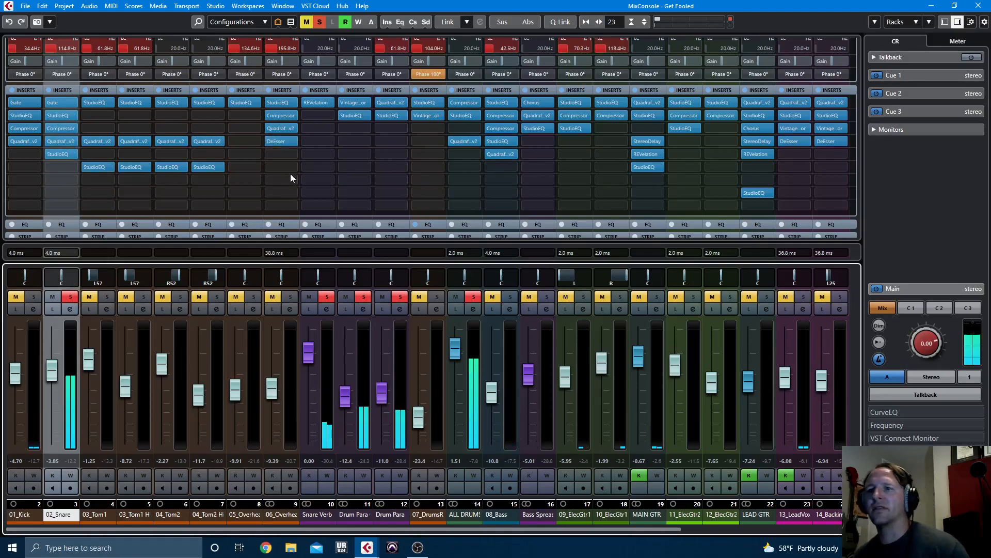
click(318, 101)
click(266, 86)
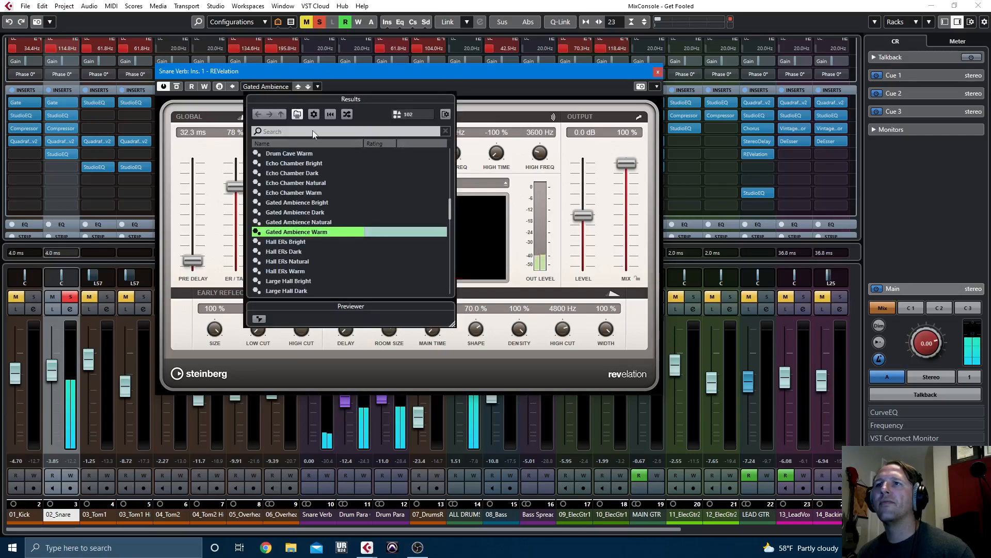
scroll(335, 192, up, 3)
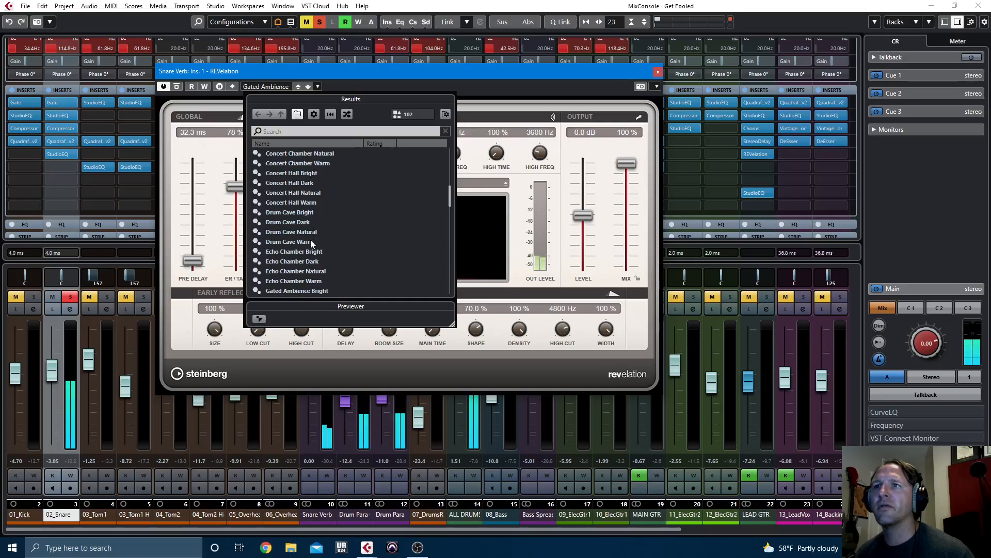
click(287, 222)
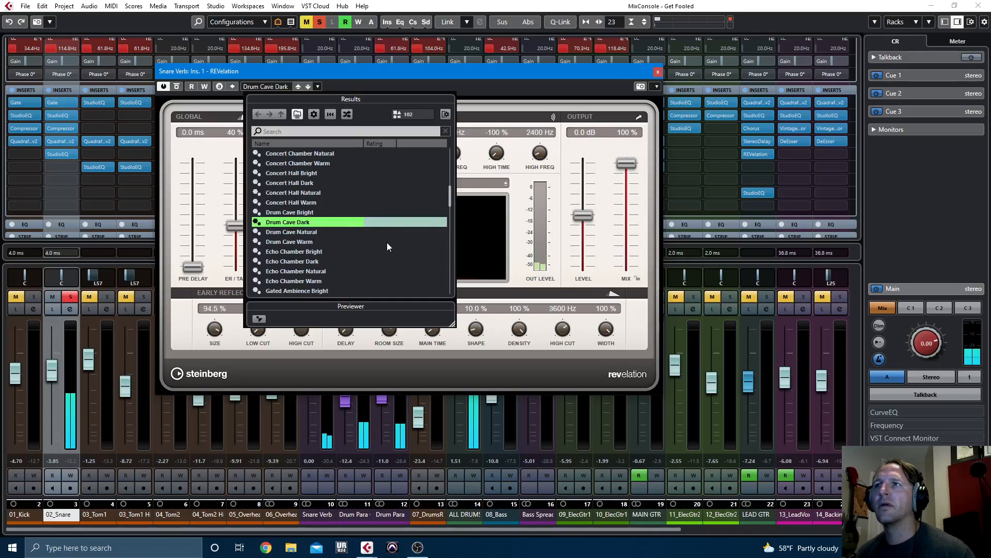
click(519, 86)
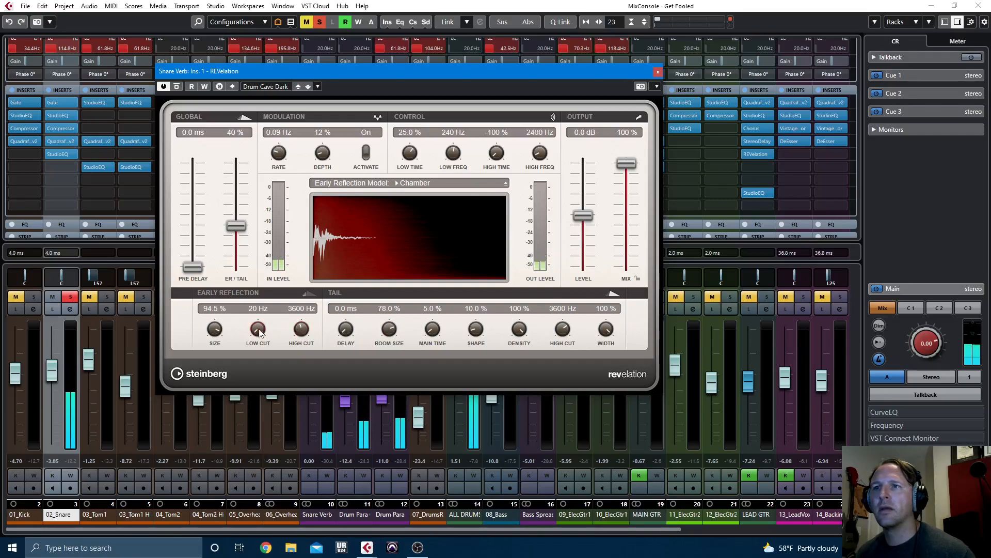
Load the Concert Hall Natural preset in Snare Verb's REVelation and close the plug-in.
click(277, 87)
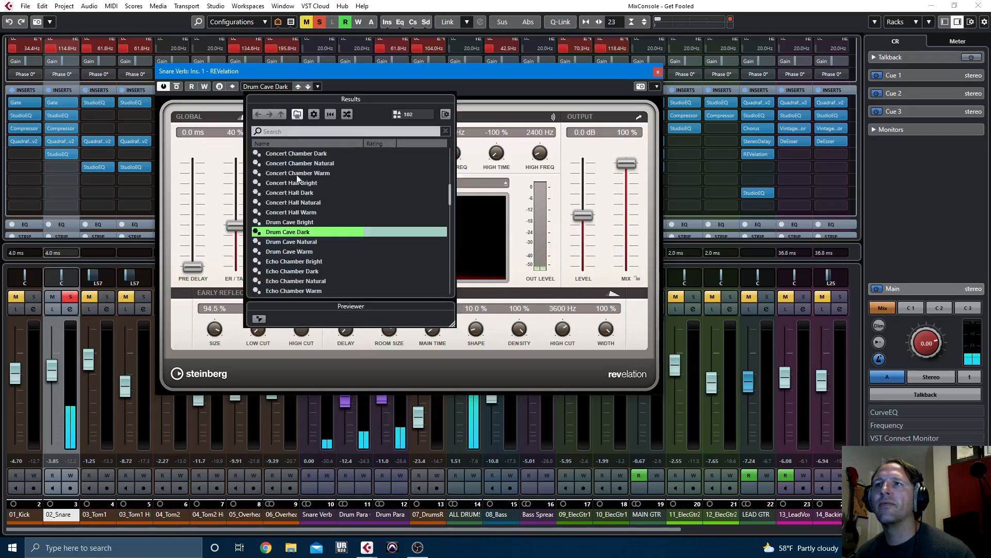
click(301, 202)
click(475, 98)
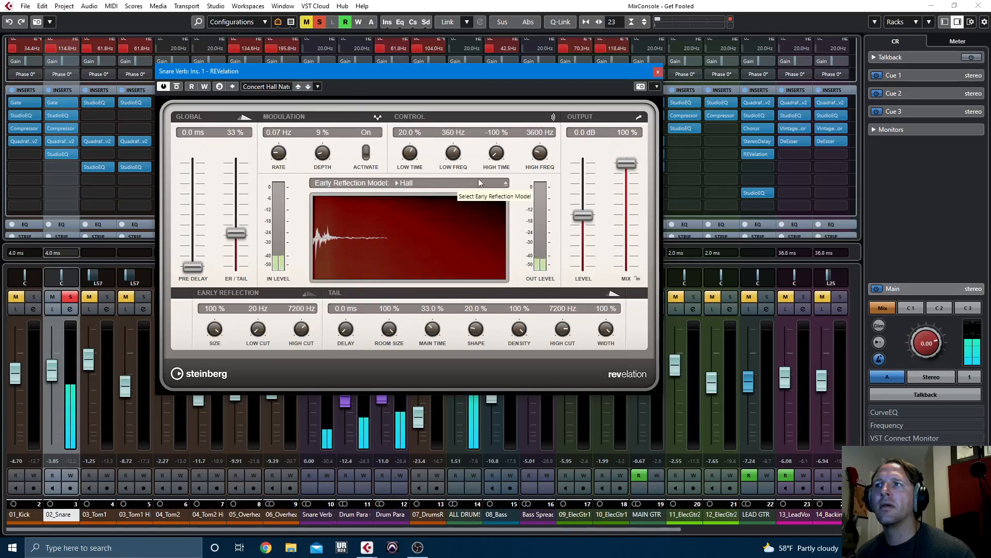
click(657, 72)
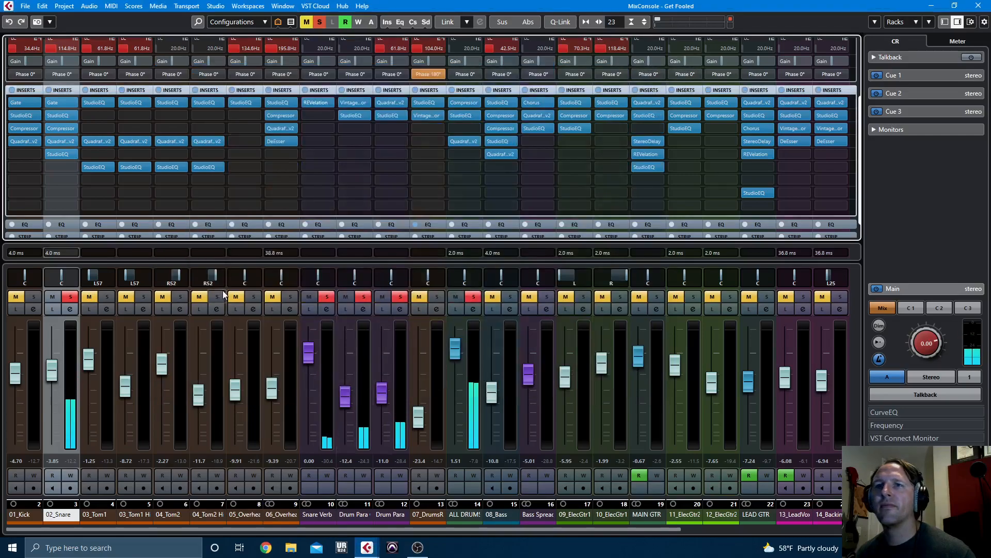
scroll(64, 219, down, 1)
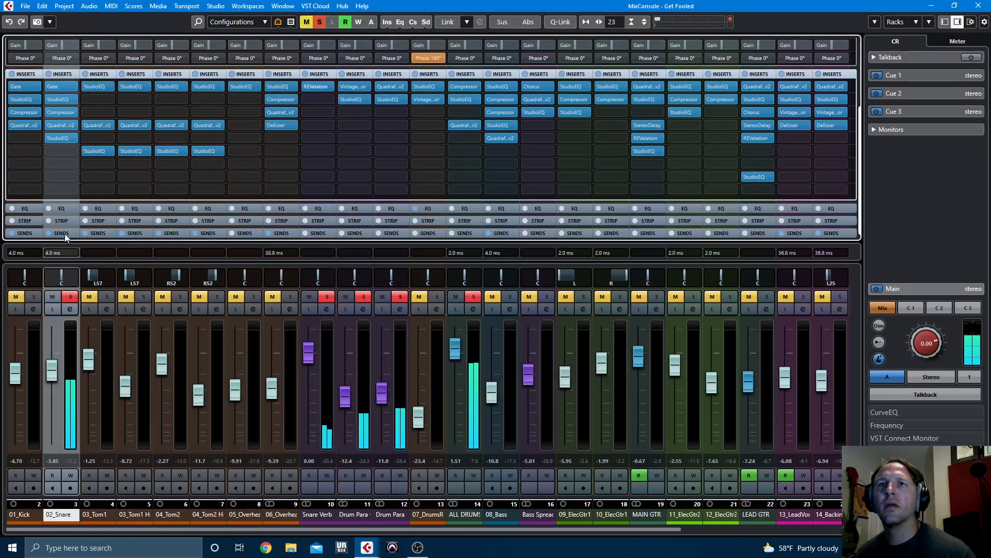
Set 02_Snare's send to Snare Verb to -11.0 dB, toggling solo and mute on the Snare Verb channel to compare.
scroll(64, 234, down, 8)
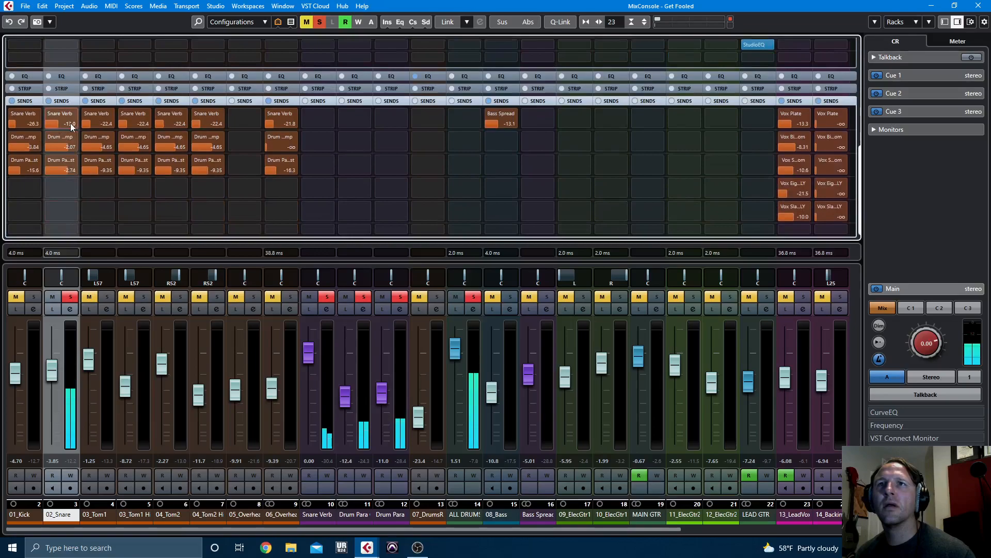
scroll(72, 123, down, 2)
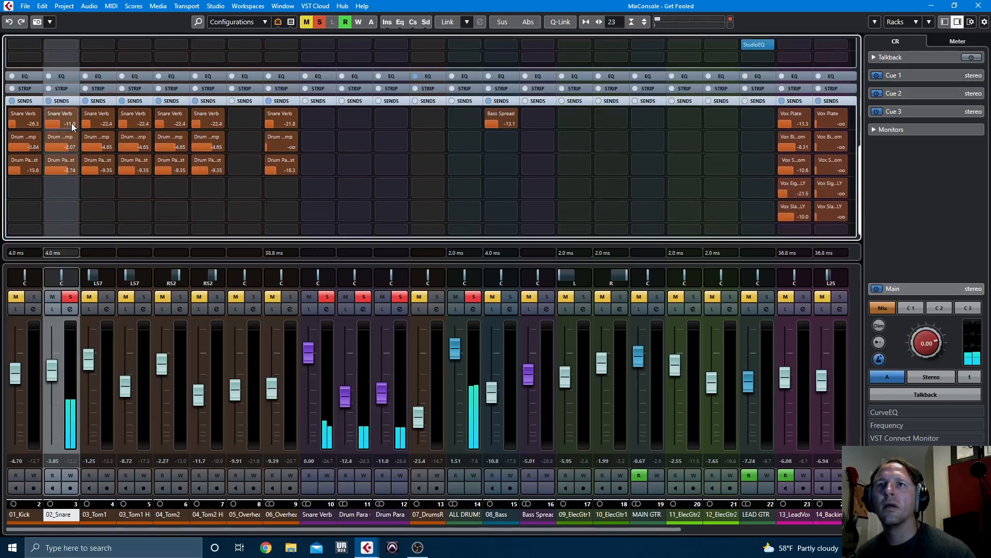
click(329, 300)
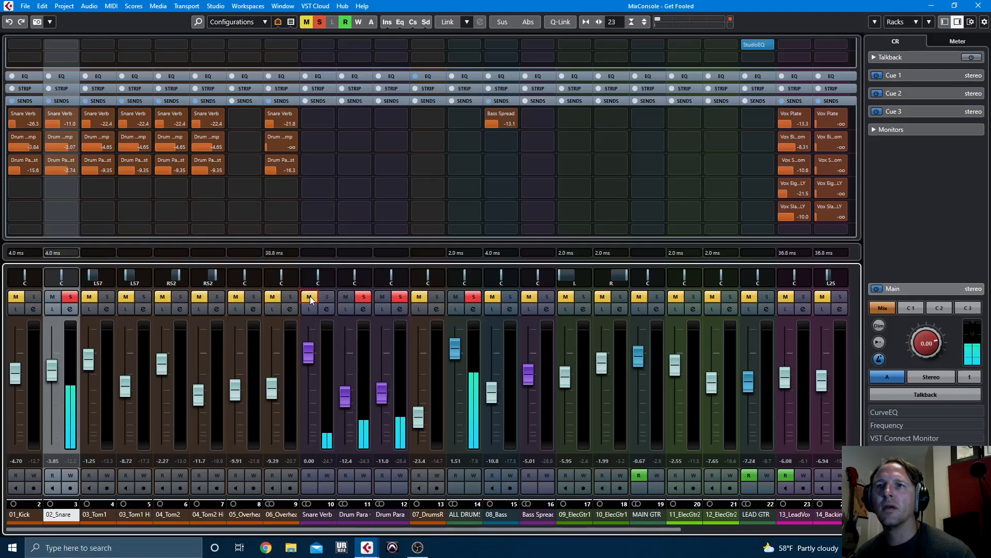
click(309, 298)
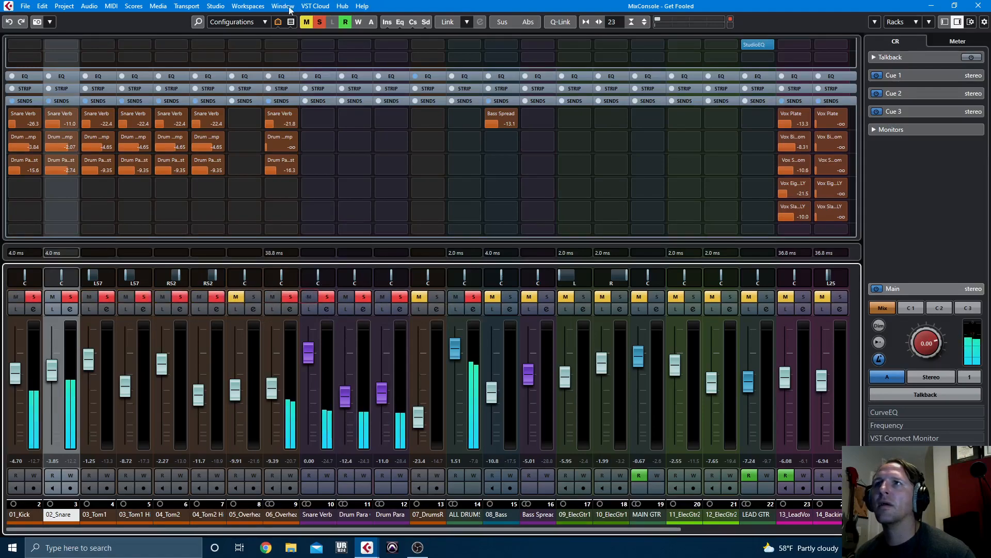
Deactivate solo on all channels and raise the 02_Snare fader to -1.58 dB in the full mix.
click(318, 22)
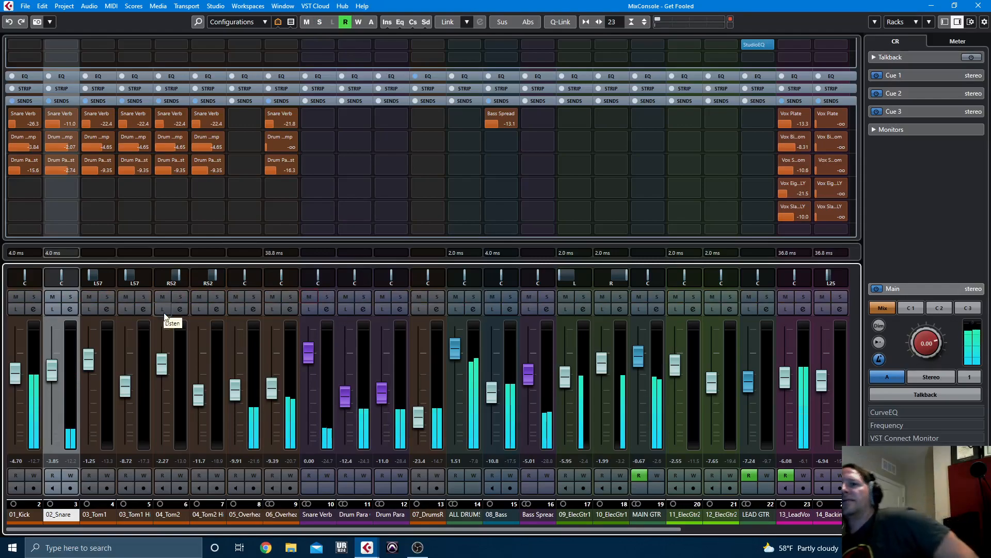
click(54, 376)
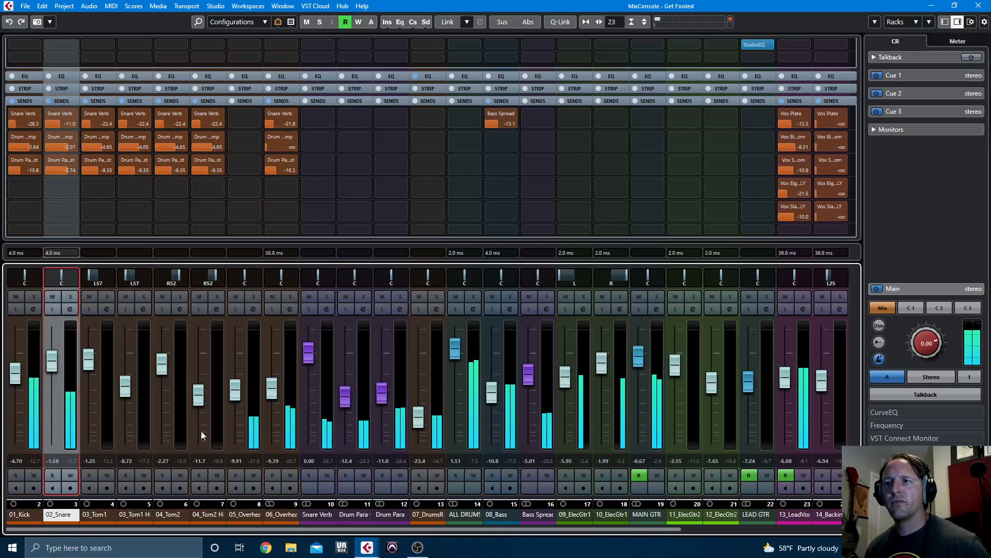
click(243, 102)
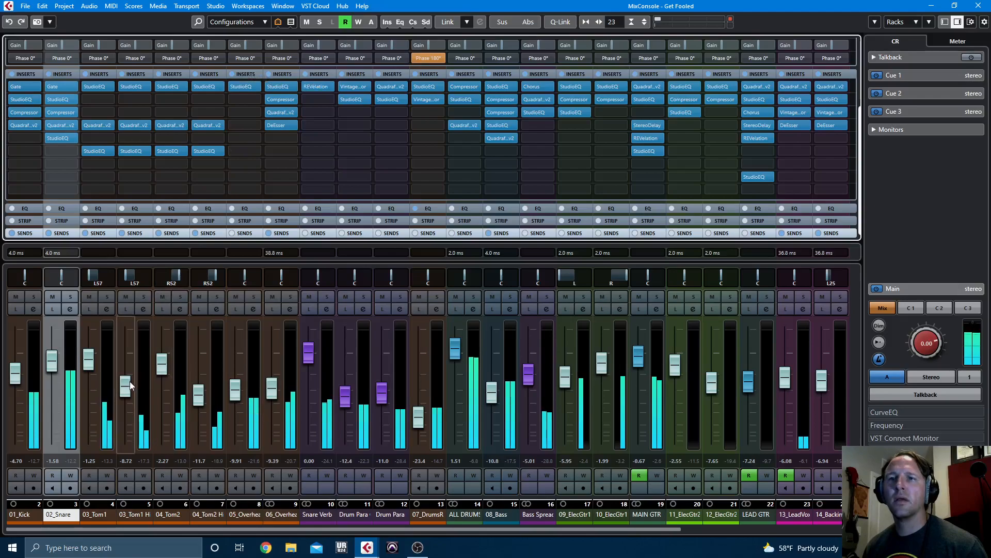
In the Project window, clear the range selection and shorten the 03_Tom1 Hi clip in bar 66 to end at 66.2.4.31.
key(F3)
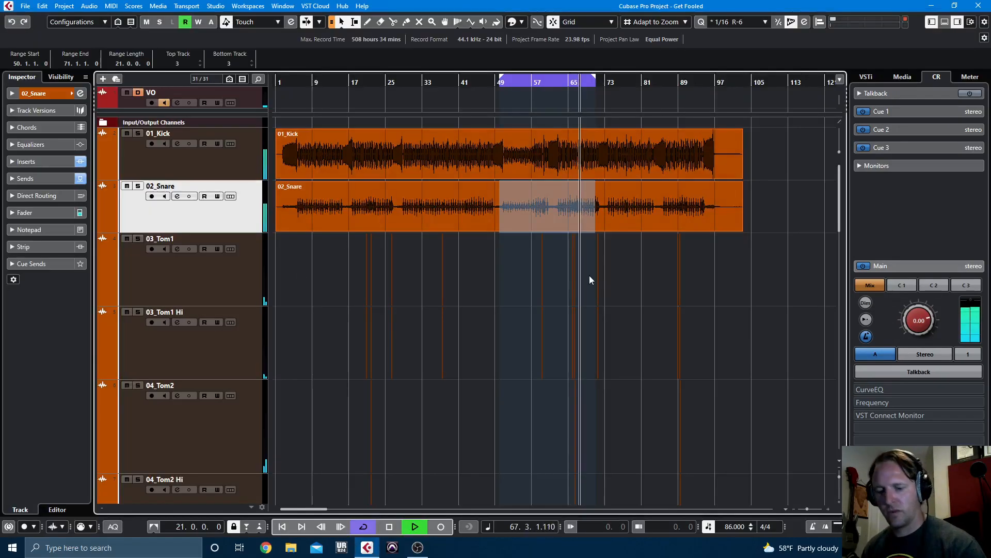
key(h)
key(h)
key(h)
key(h)
key(h)
key(h)
key(h)
key(h)
key(h)
key(h)
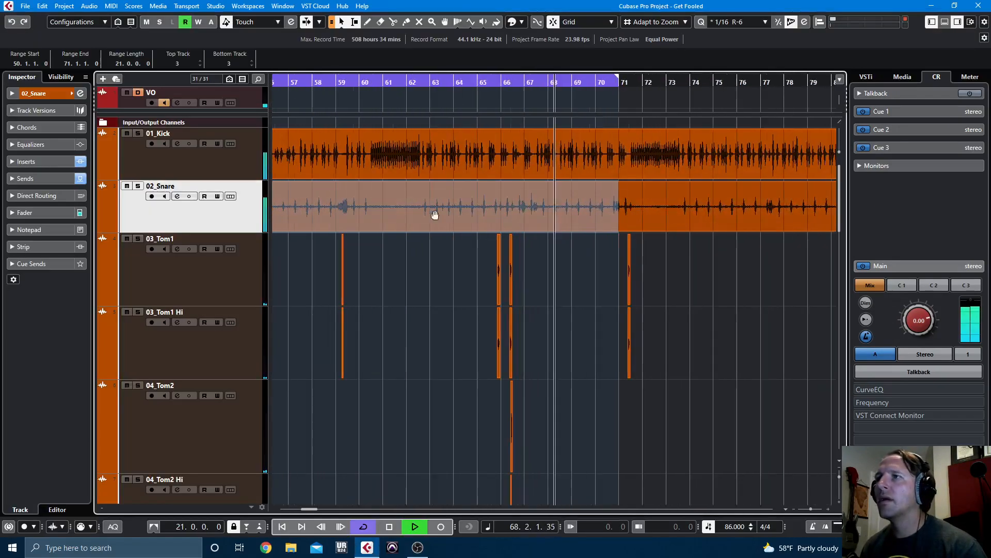
key(h)
key(h)
click(411, 273)
key(h)
key(h)
key(h)
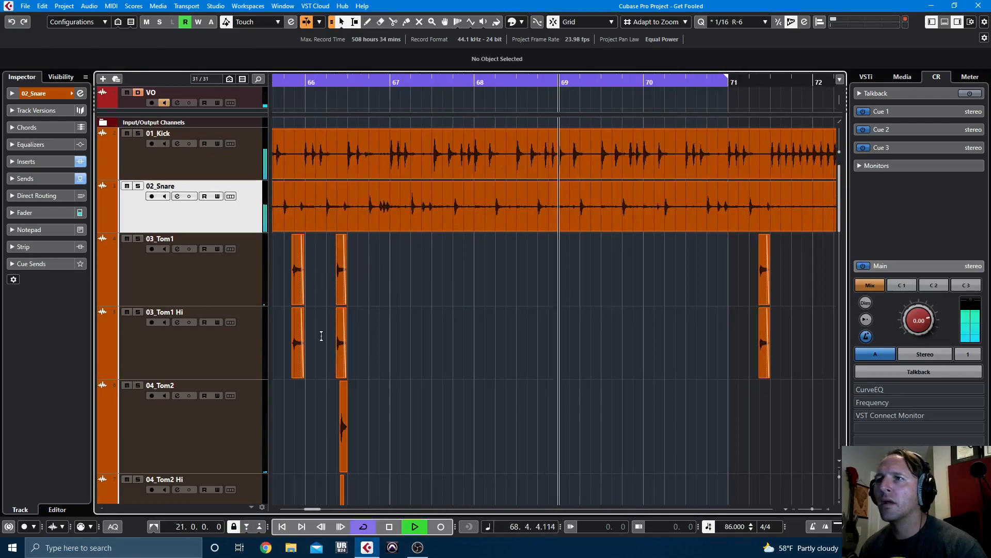
drag(314, 509, 312, 509)
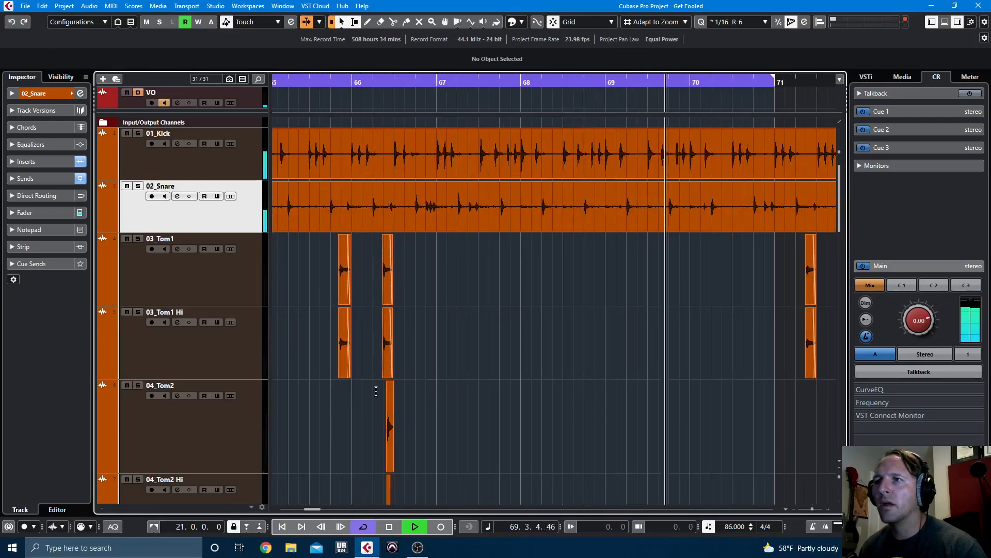
click(390, 377)
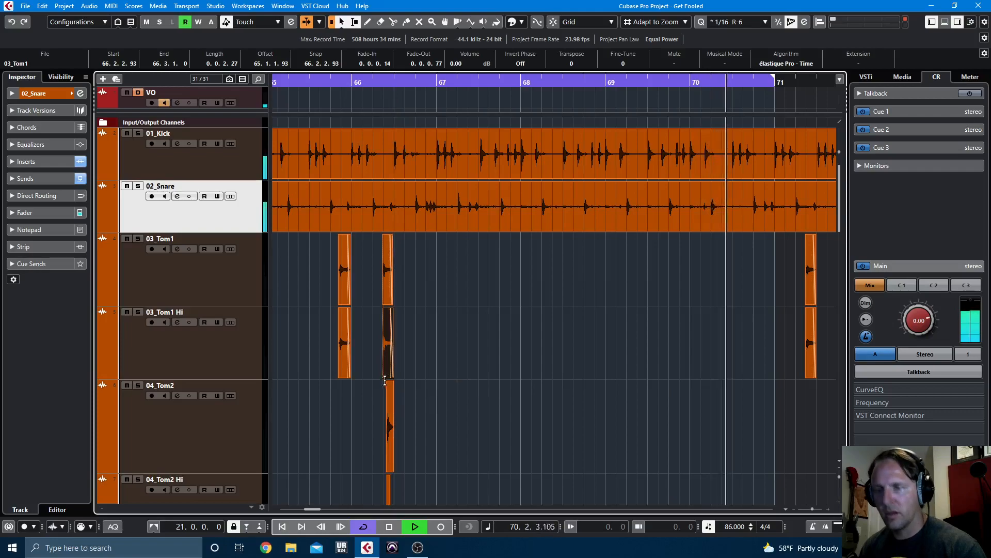
drag(390, 377, 386, 378)
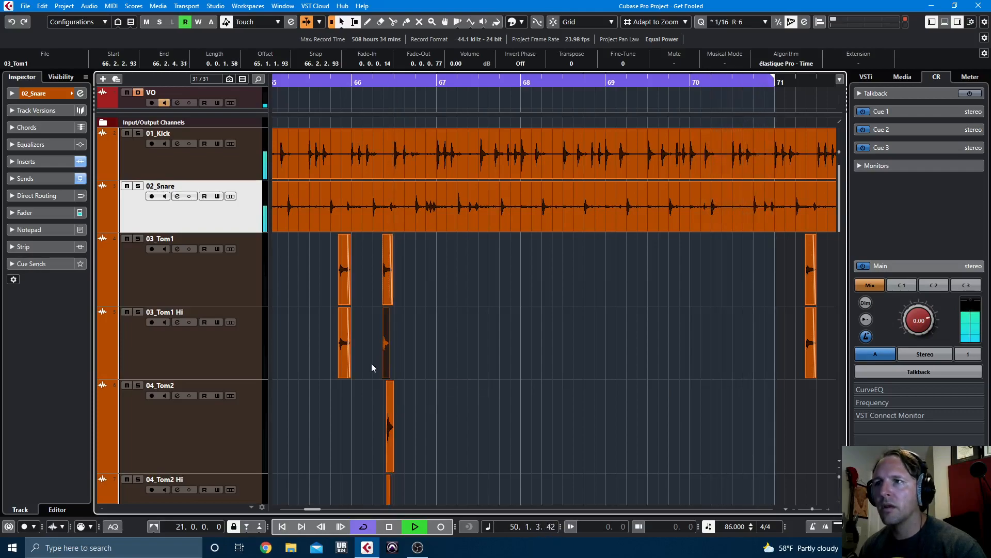
On 03_Tom1 Hi, trim the clip before bar 66 to end at 65.4.3.86 and the next one at 66.2.3.81, adjusting its fade-out.
drag(313, 85, 313, 109)
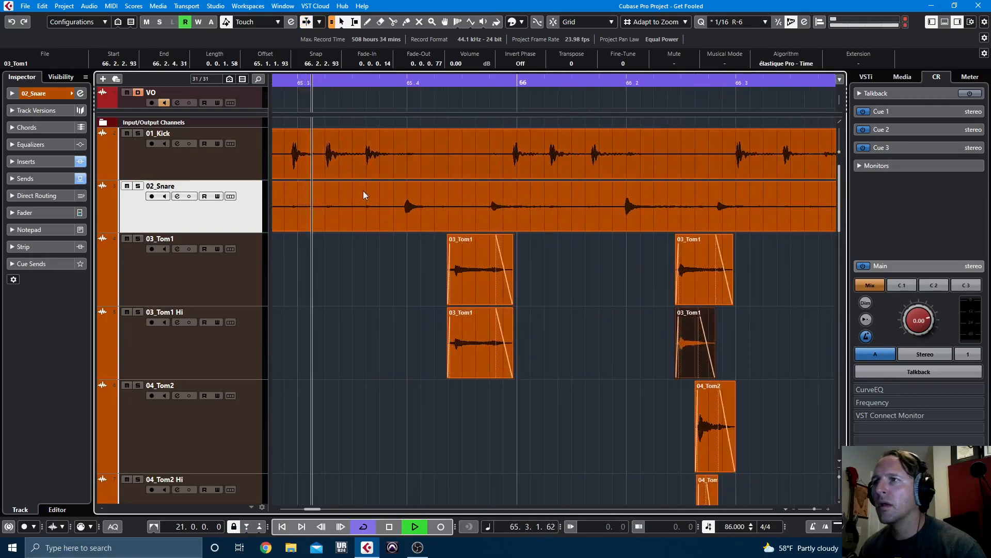
drag(511, 376, 481, 377)
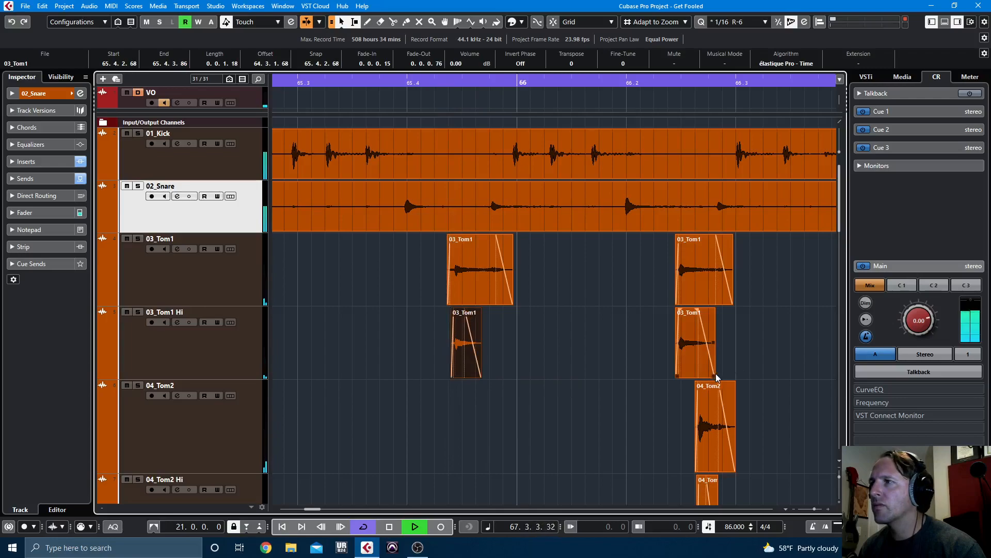
drag(715, 379, 703, 373)
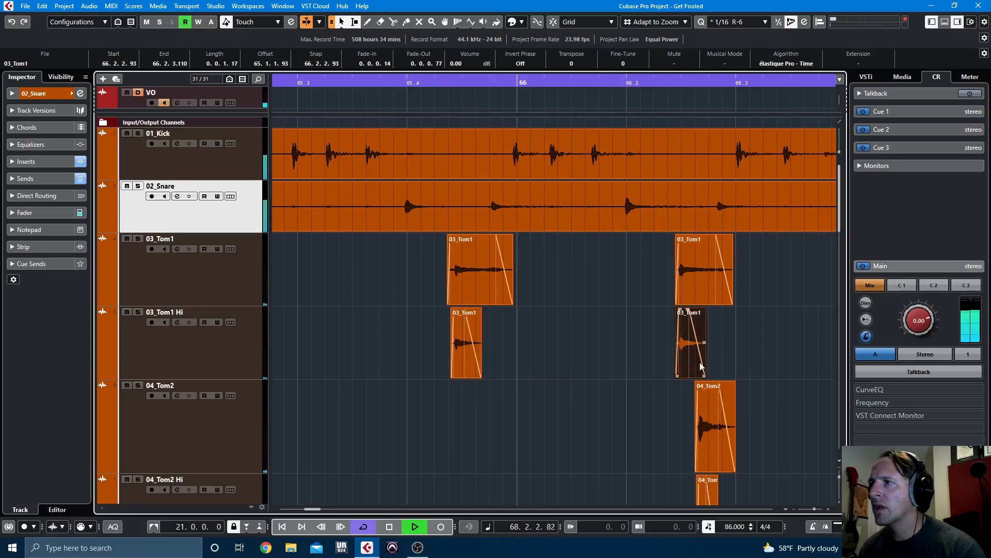
drag(690, 310, 695, 310)
drag(703, 374, 700, 376)
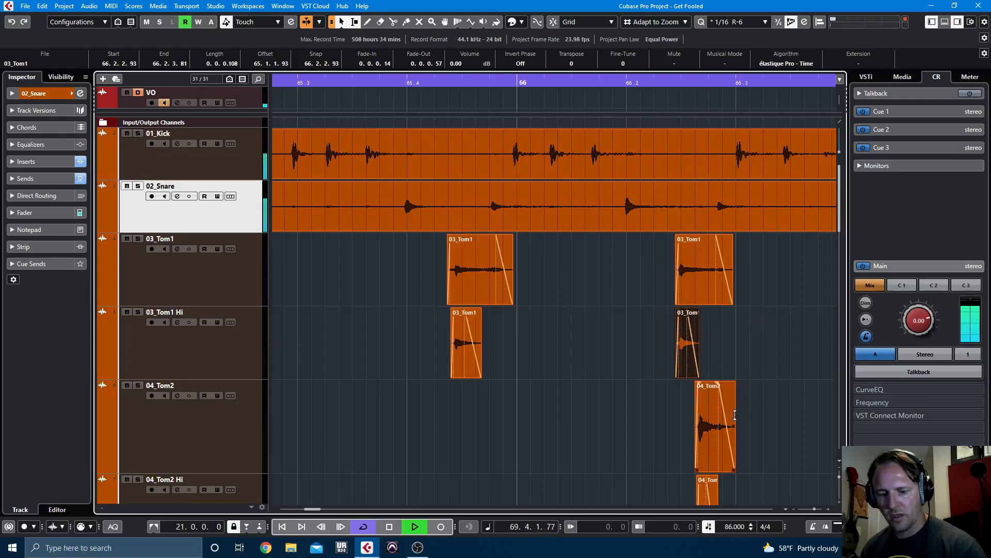
Show the wider arrangement around the loop range and return to the MixConsole.
key(g)
key(g)
key(g)
key(g)
key(g)
key(g)
key(g)
key(g)
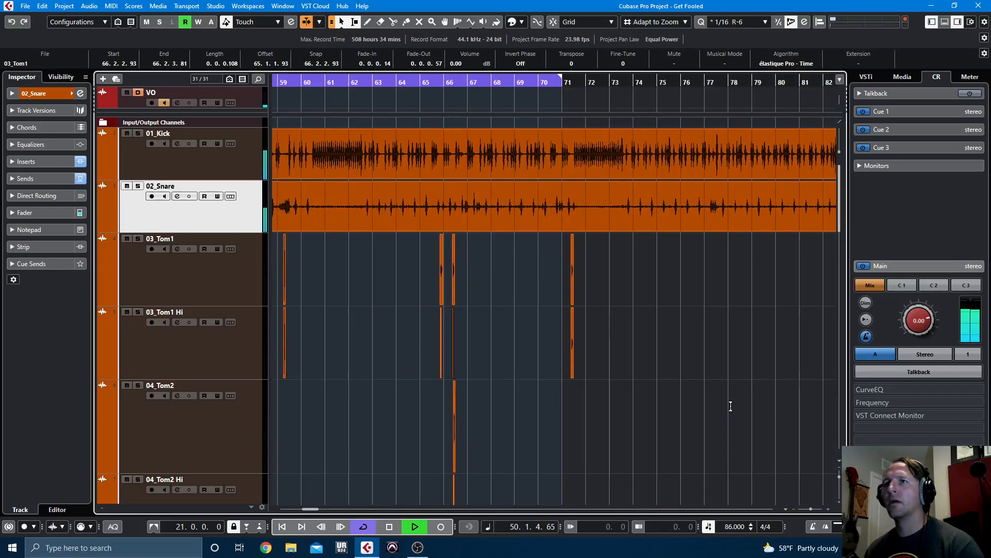
key(g)
key(g)
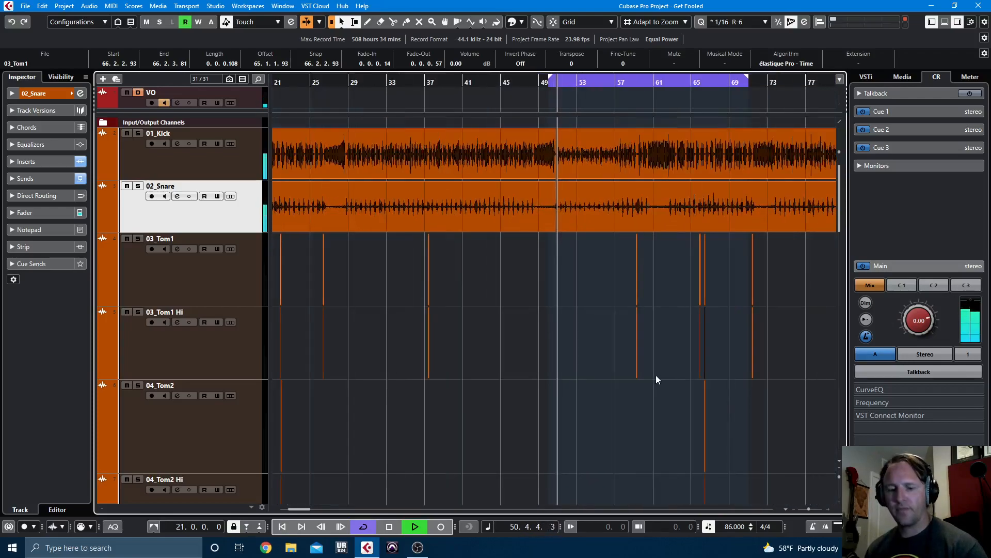
key(F3)
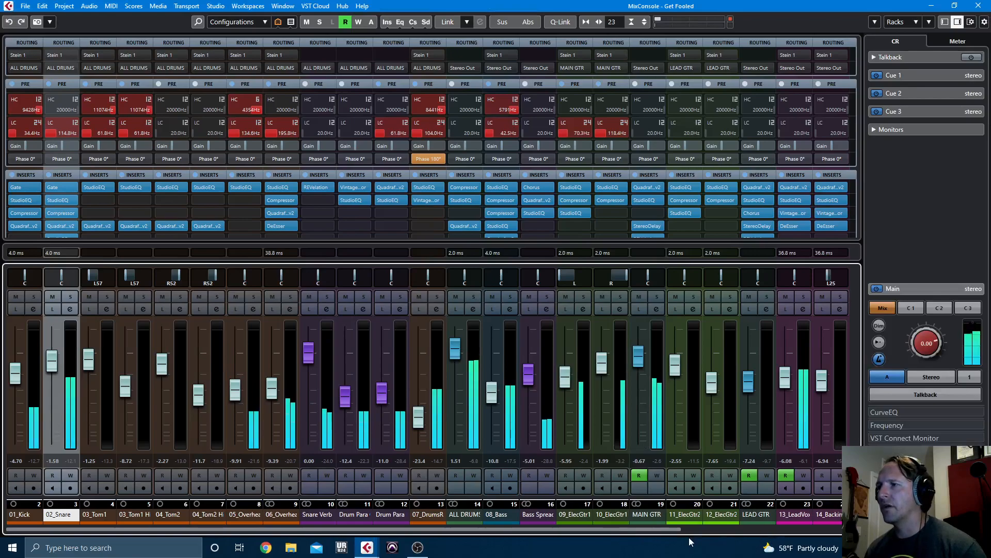
Collapse the Inserts and Pre racks across all mixer channels.
drag(664, 530, 808, 534)
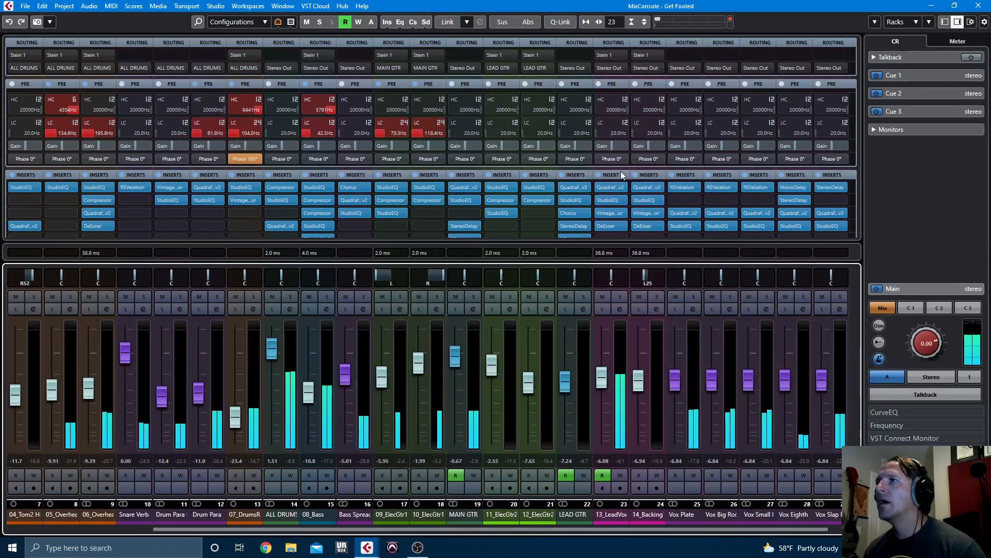
click(574, 175)
click(576, 85)
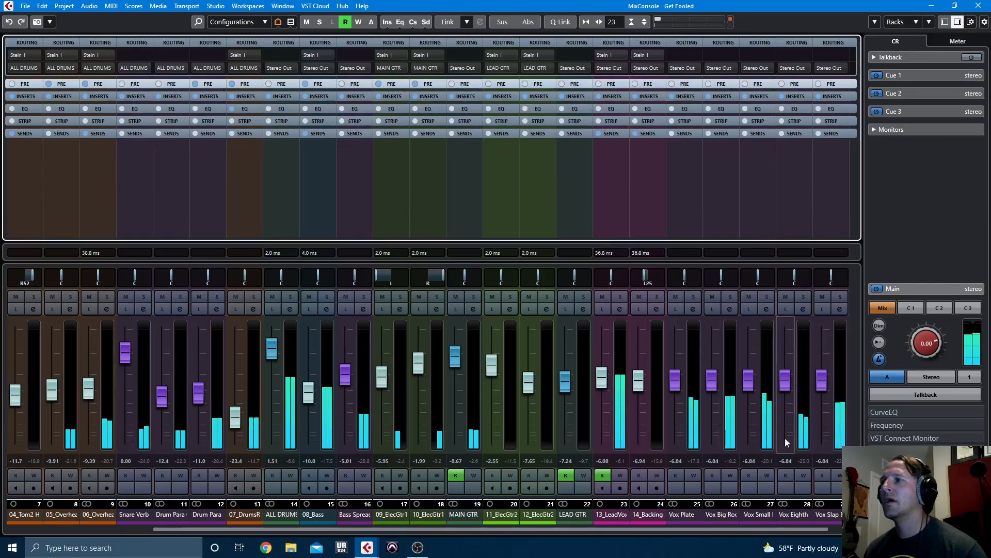
scroll(783, 528, down, 1)
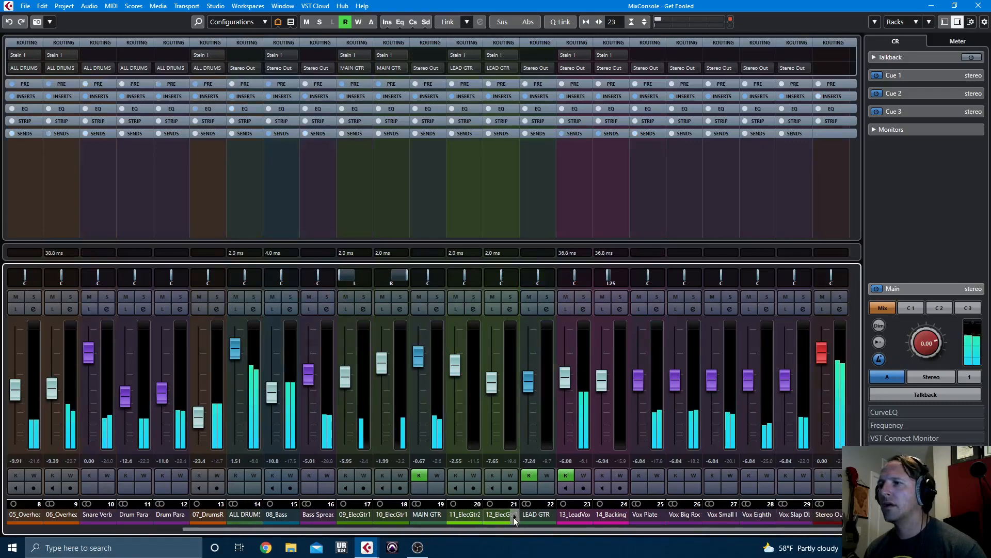
Select the channels from 01_Kick through LEAD GTR, leaving out Snare Verb, both Drum Para channels and Bass Spread.
click(537, 514)
drag(463, 530, 208, 530)
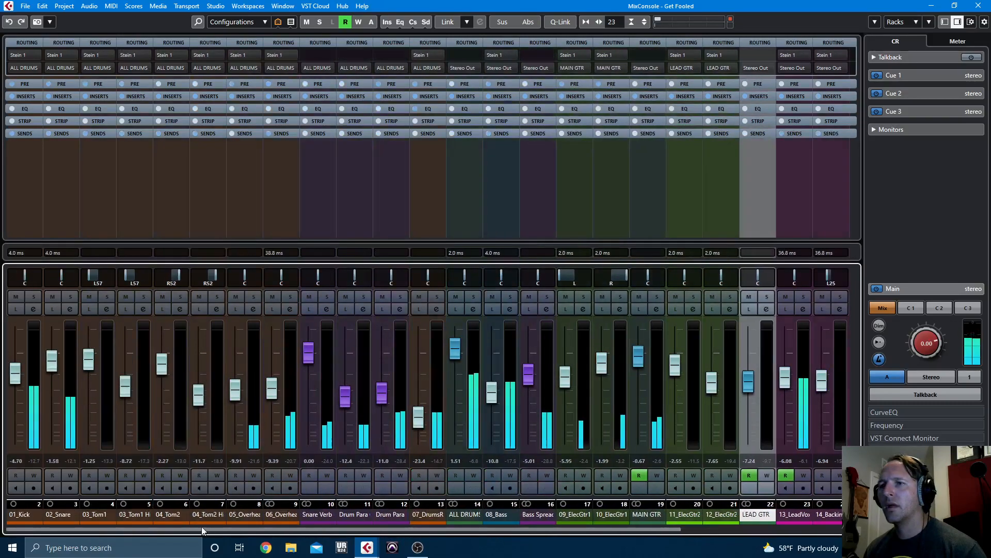
shift+click(25, 516)
ctrl+click(317, 514)
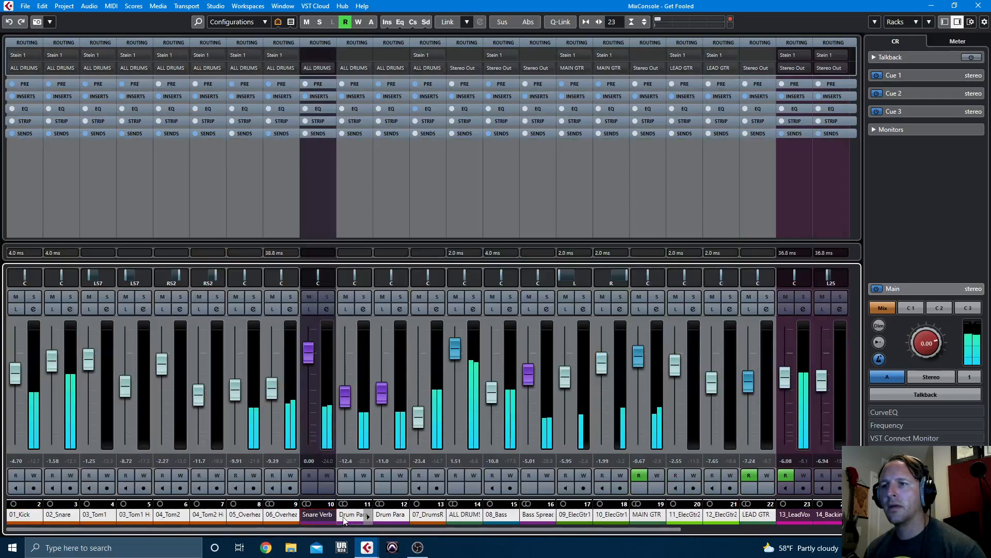
ctrl+click(354, 514)
ctrl+click(383, 516)
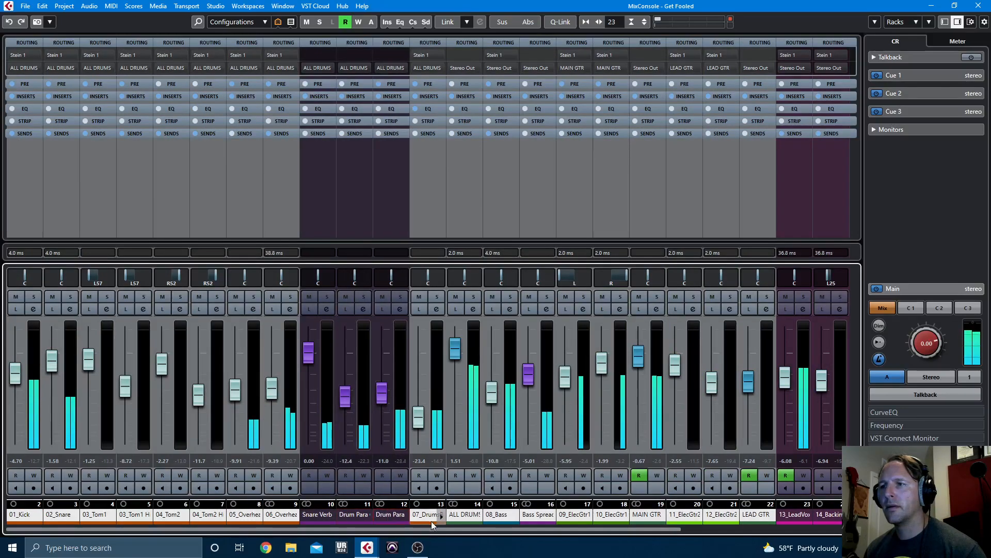
ctrl+click(537, 516)
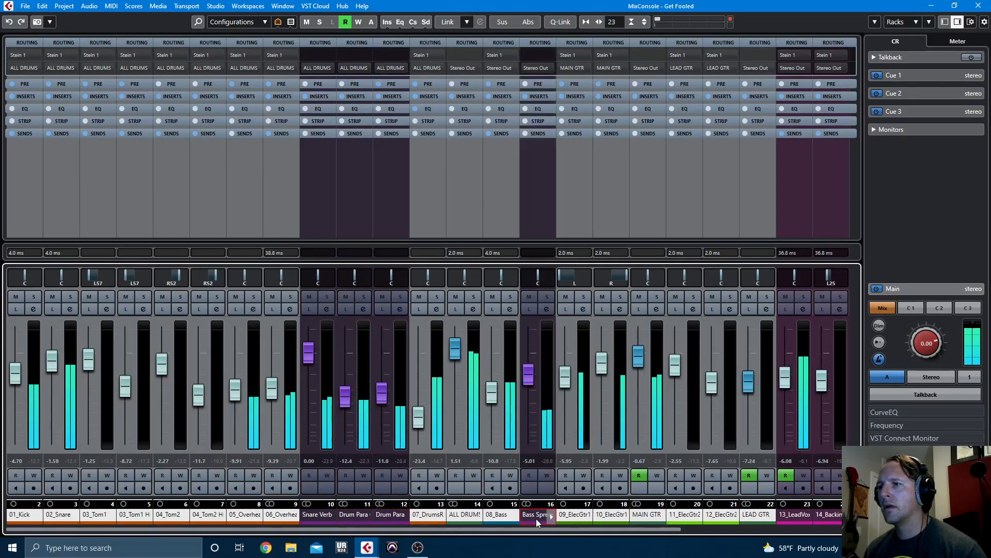
Bypass the Inserts, Sends and Pre sections on all selected channels together and re-enable them to compare the mix.
alt+shift+click(562, 96)
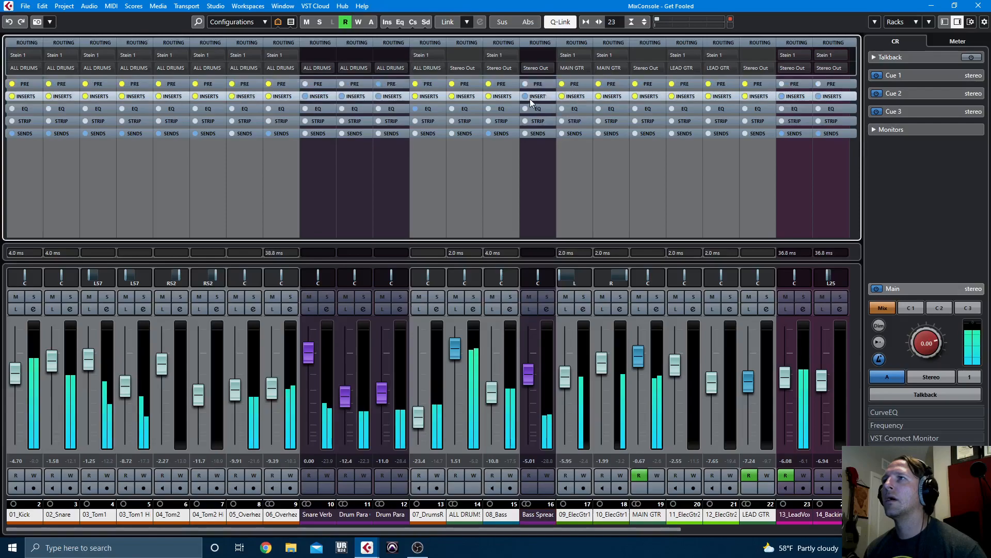
alt+shift+click(487, 133)
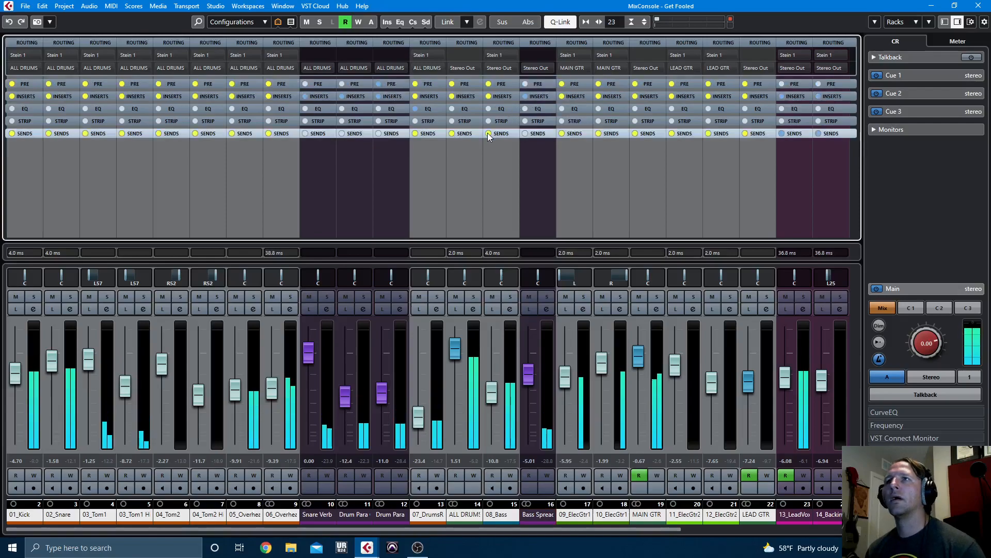
click(416, 133)
click(415, 96)
click(415, 84)
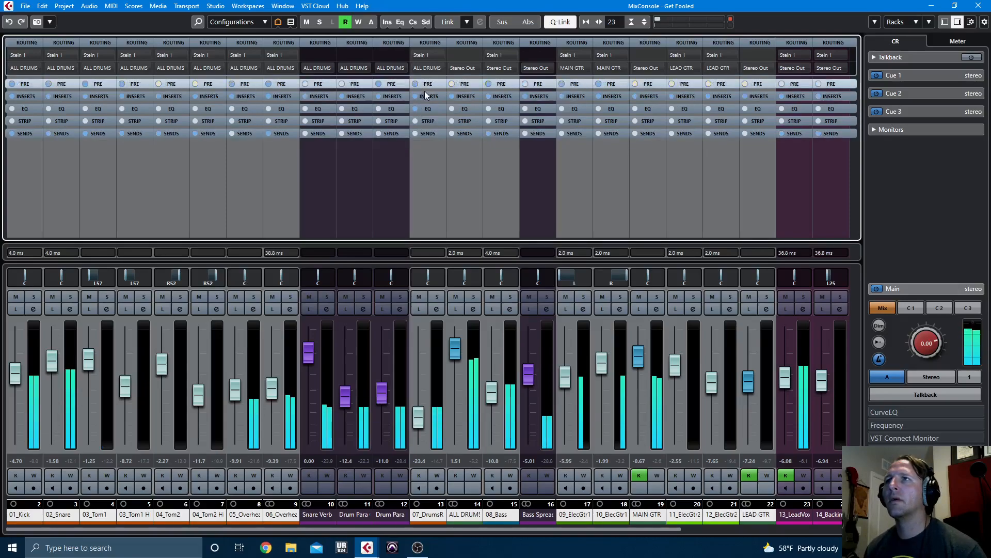
Add 13_LeadVox and 14_BackingVox to the selection, bypass Pre, Inserts, EQ and Sends on all selected channels, and play the mix.
drag(548, 529, 748, 530)
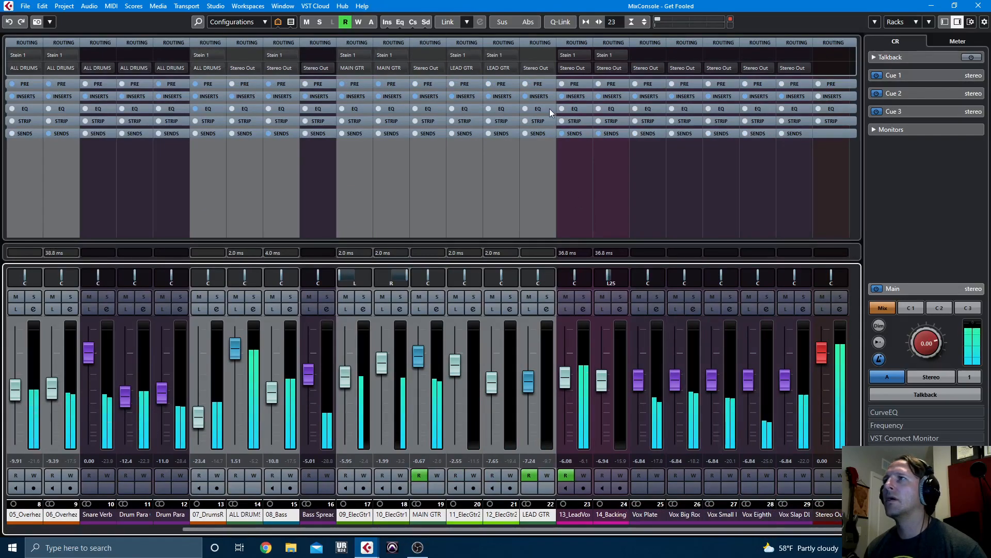
ctrl+click(576, 515)
ctrl+click(610, 515)
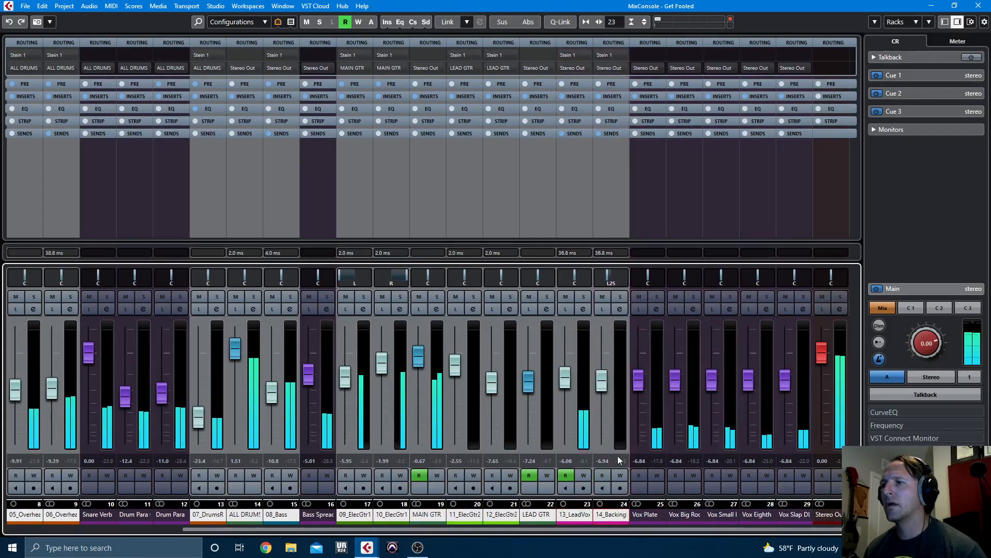
alt+shift+click(600, 97)
alt+shift+click(598, 133)
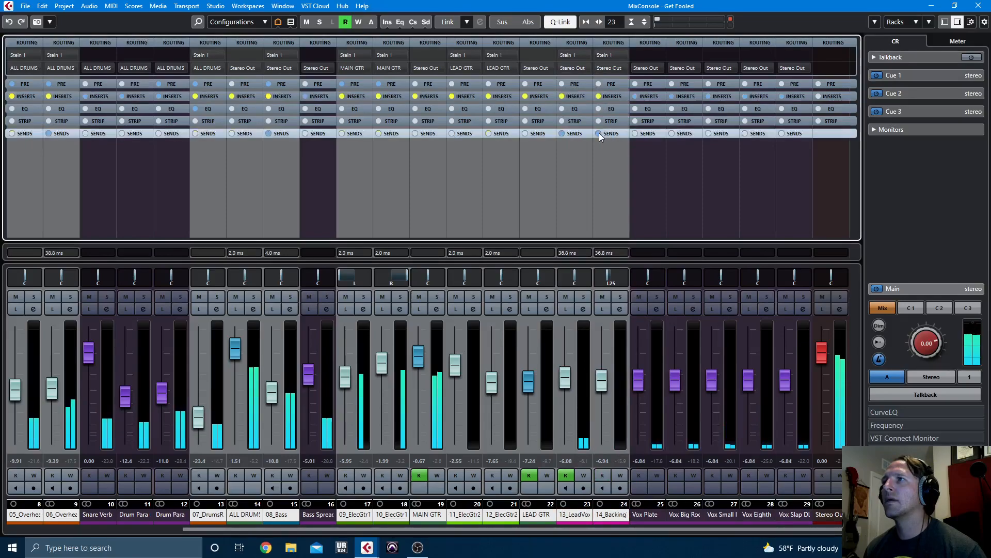
alt+shift+click(379, 83)
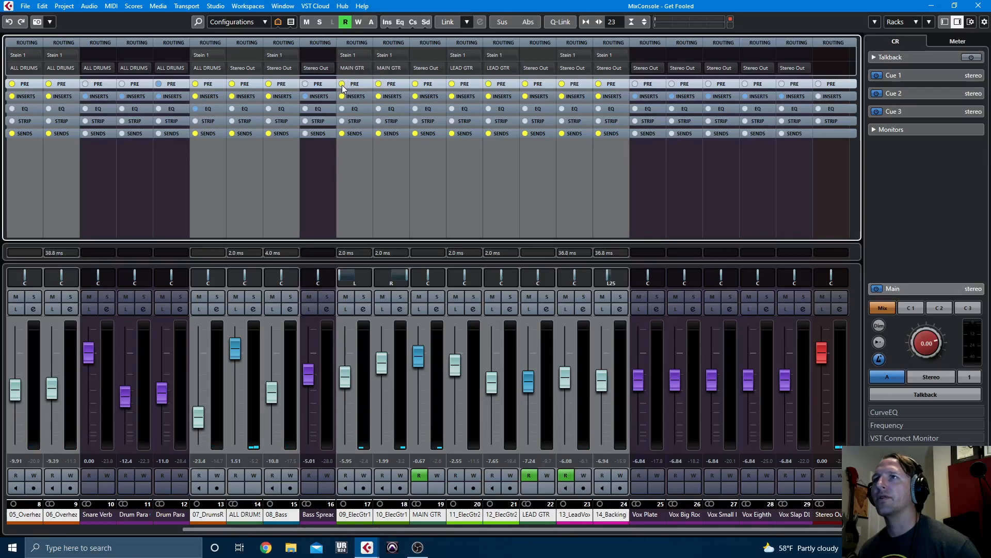
click(198, 110)
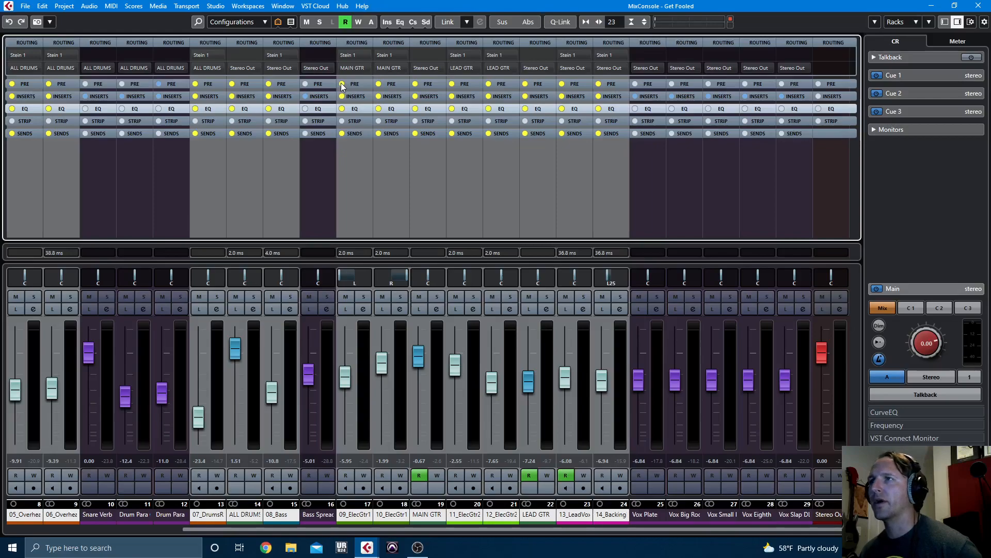
key(space)
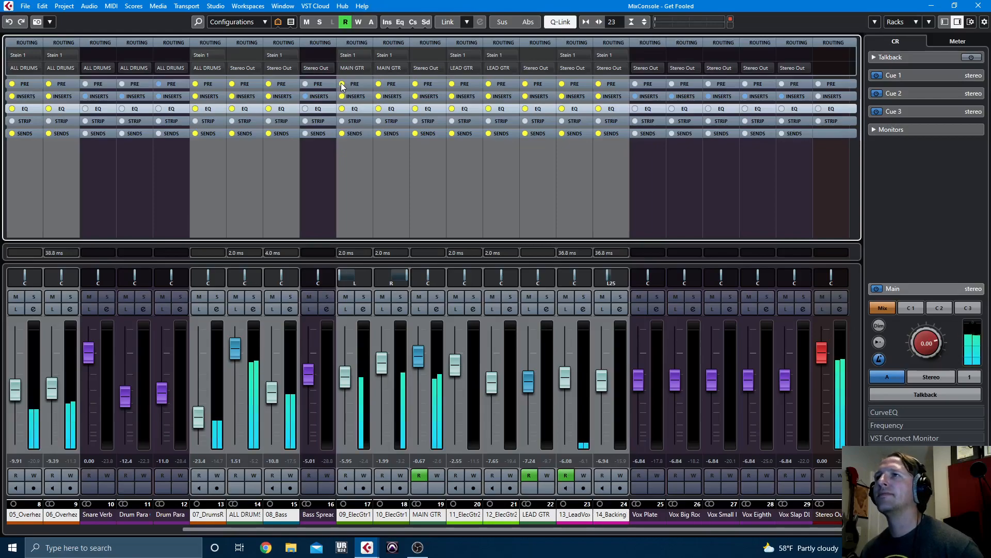
Re-enable the Pre, Inserts, EQ and Sends sections on all selected channels during playback.
click(343, 96)
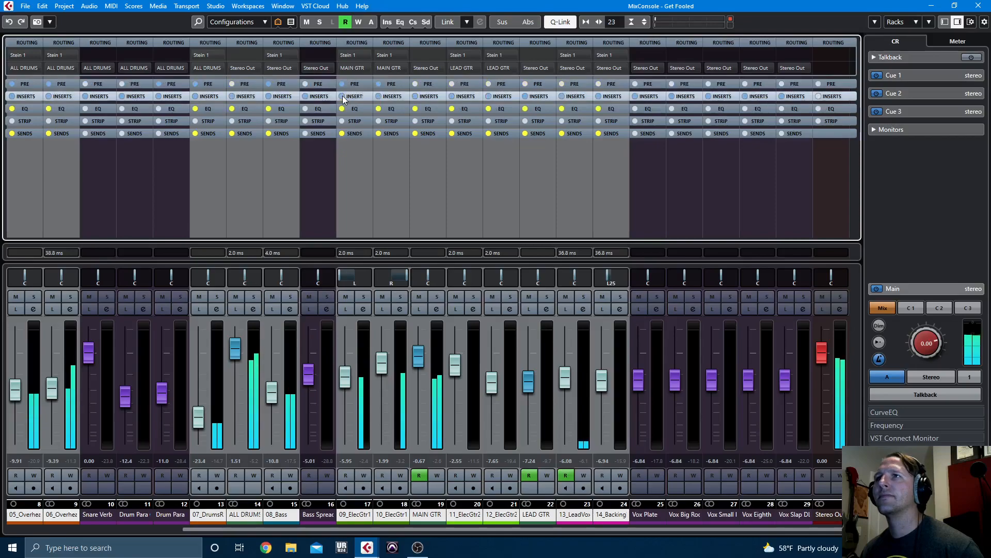
click(344, 110)
click(346, 134)
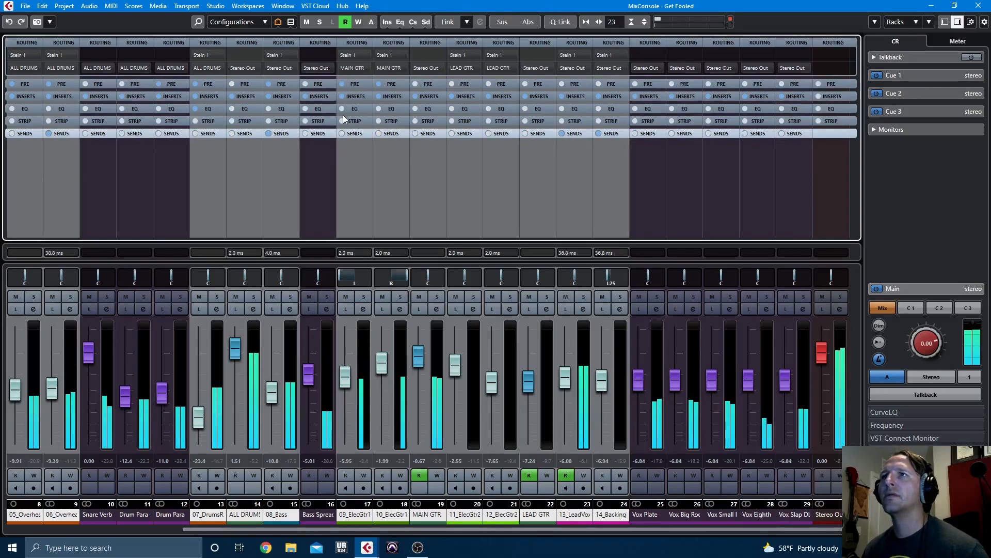
Bypass Sends, Inserts and Pre on the selected channels once more during playback and restore them for another comparison.
key(alt+shift)
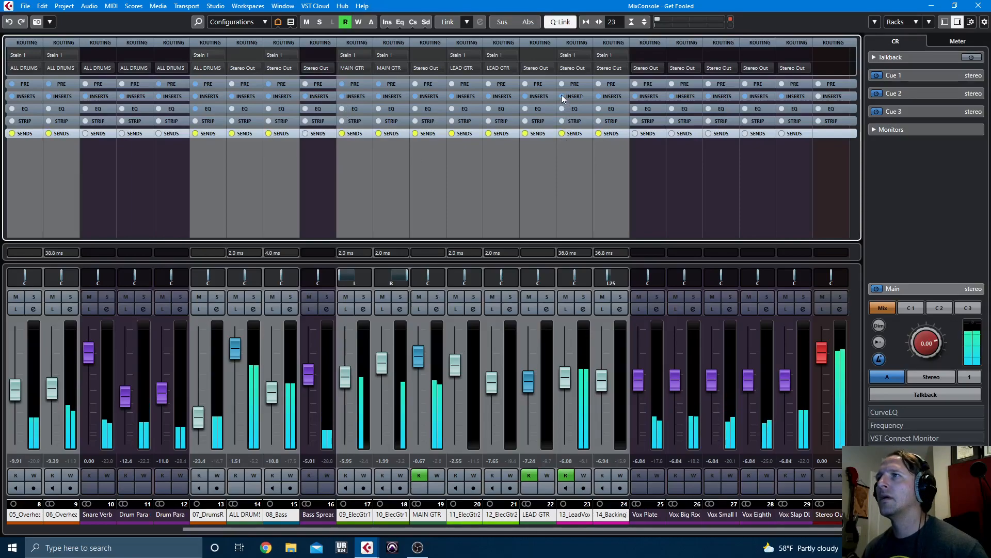
click(539, 94)
click(379, 85)
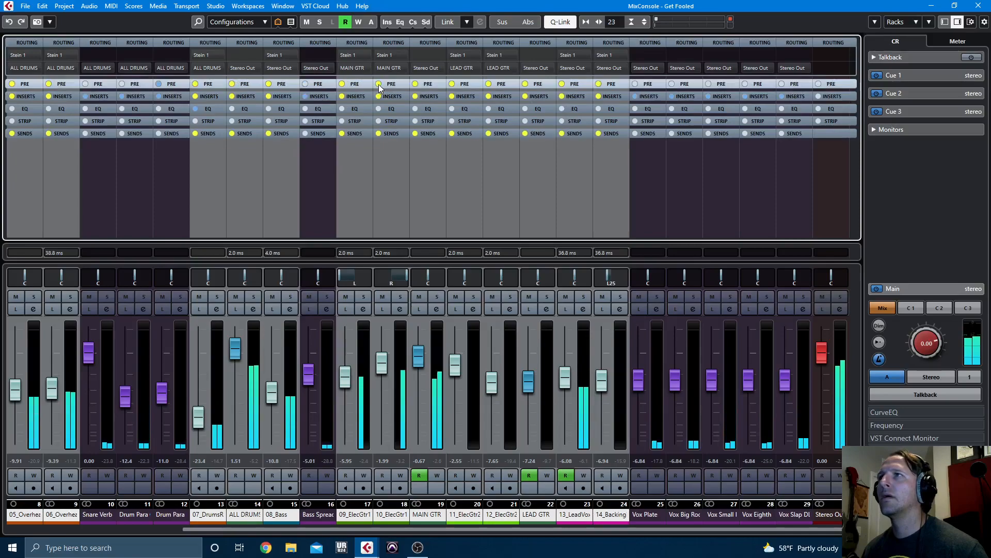
click(599, 96)
click(598, 133)
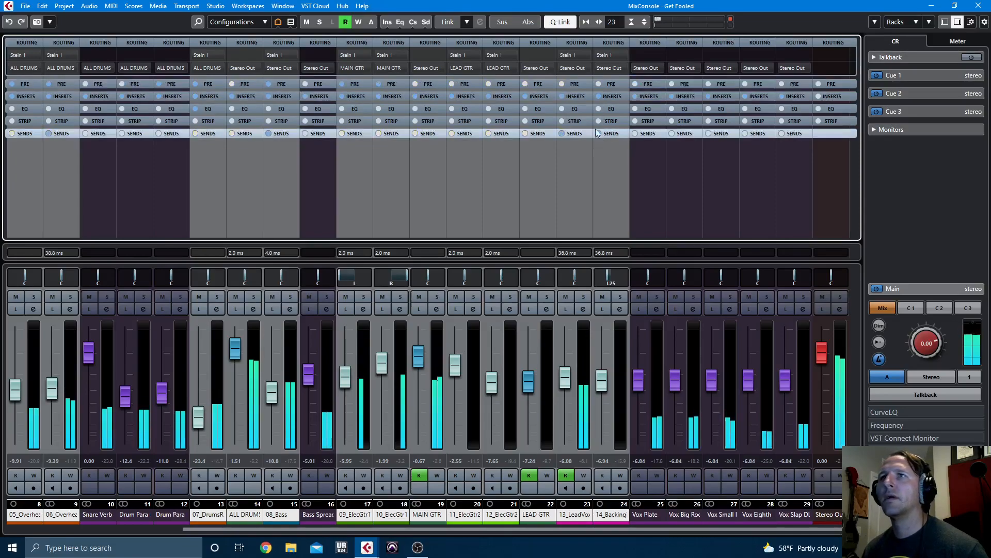
Switch to the project window and play the song from bar 1 with the vocal effect tracks in view.
drag(505, 530, 568, 555)
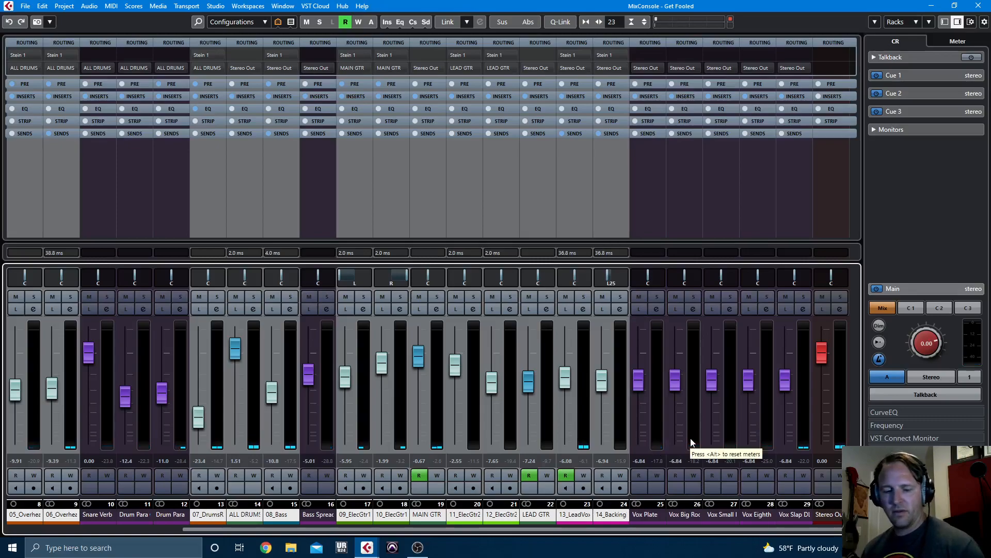
key(F3)
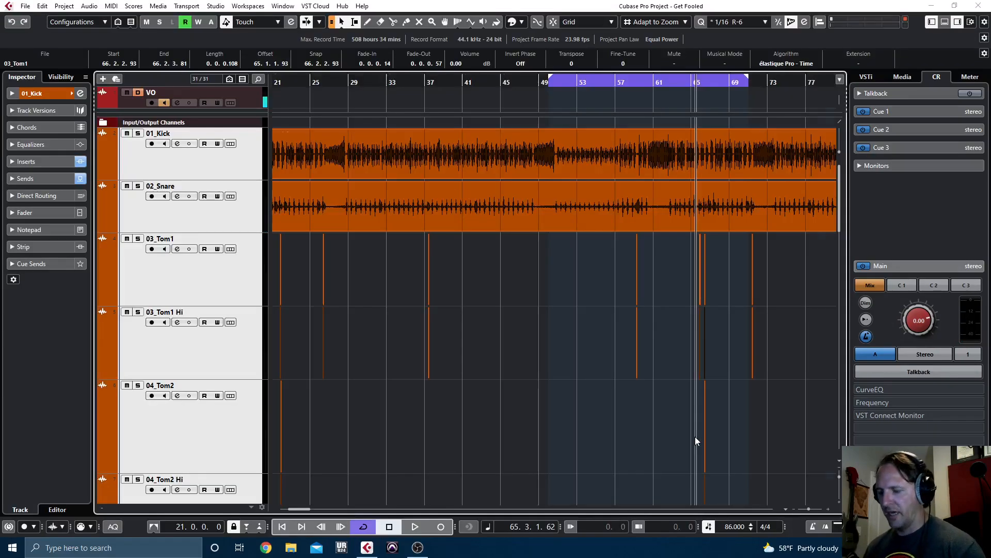
scroll(500, 405, down, 15)
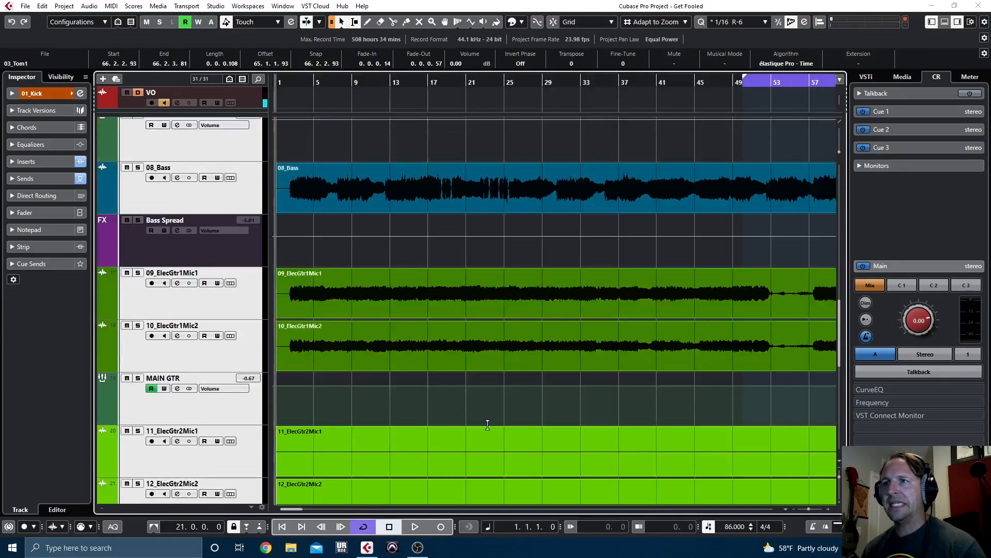
key(space)
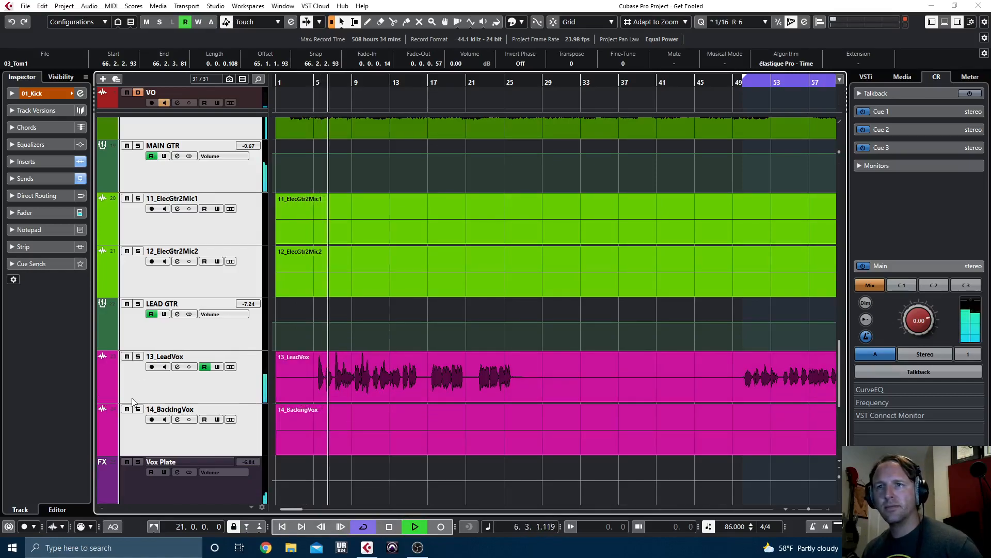
scroll(239, 390, down, 5)
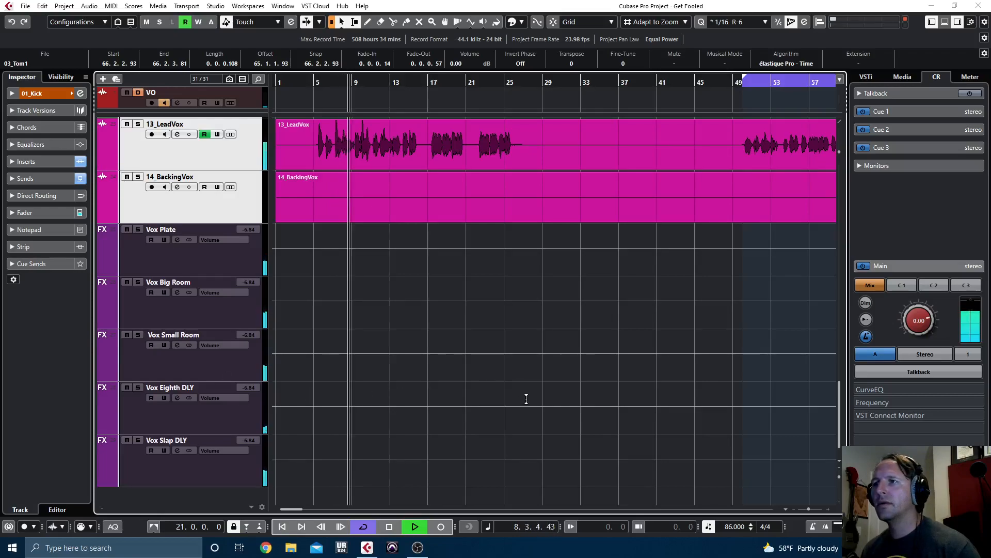
Raise the volume automation between about bars 4 and 27 to -3.25 dB on Vox Eighth DLY and about -2.2 dB on Vox Plate.
drag(525, 400, 342, 382)
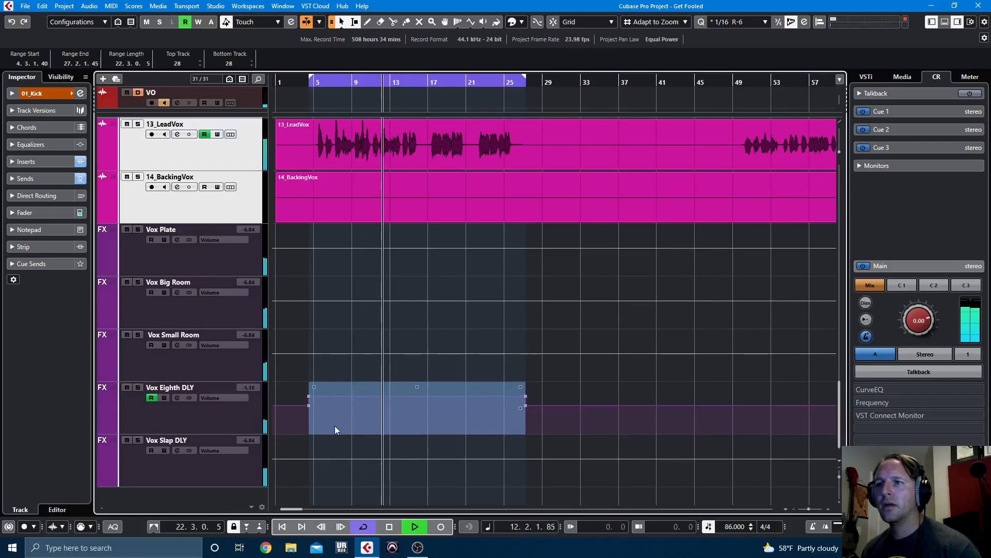
drag(363, 386, 350, 225)
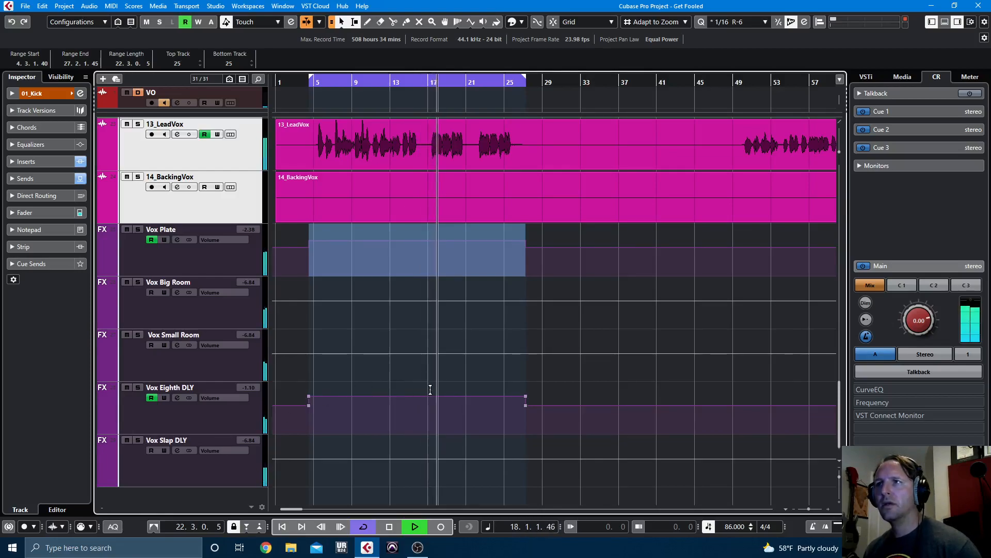
click(419, 417)
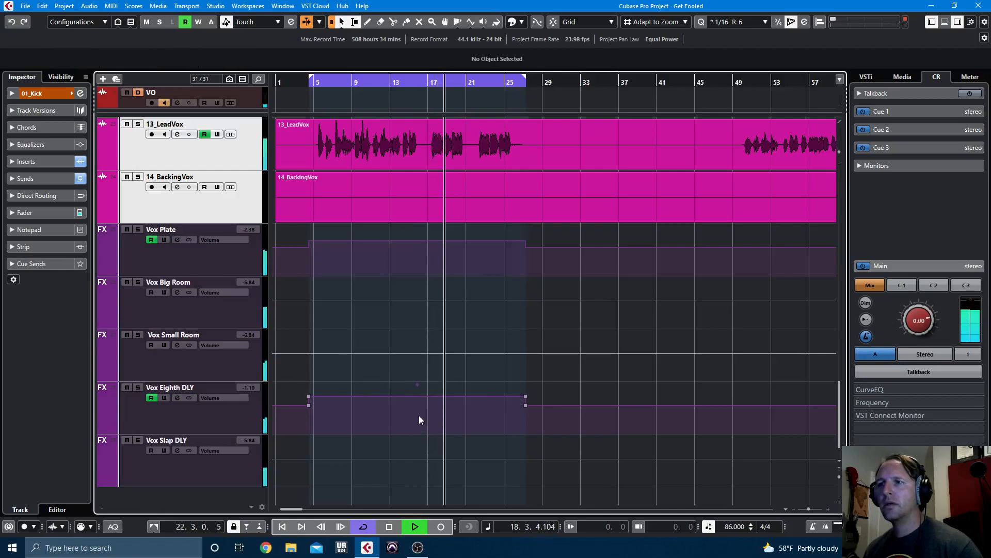
drag(417, 385, 416, 389)
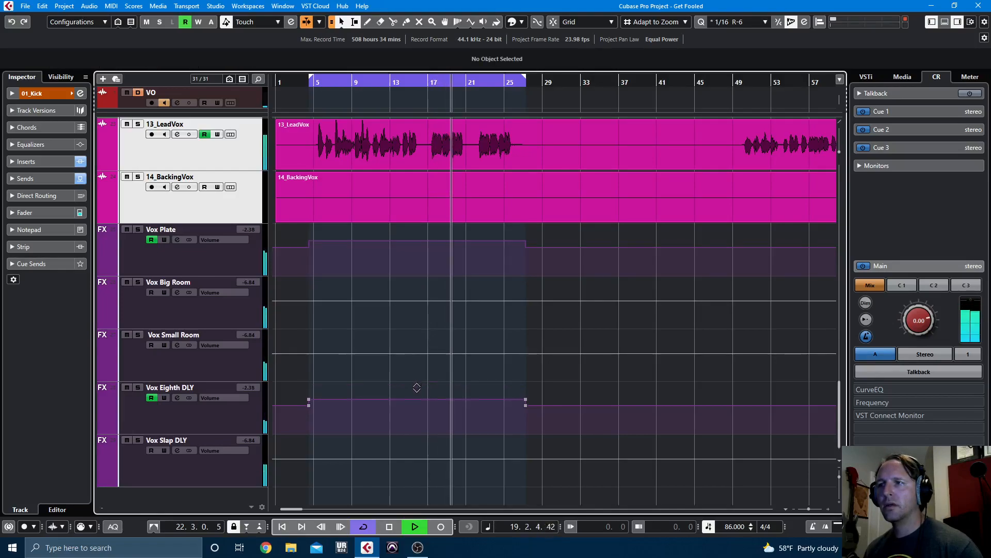
Delete the volume automation points on Vox Eighth DLY and Vox Plate so the raised levels apply to the whole song.
click(526, 407)
key(Delete)
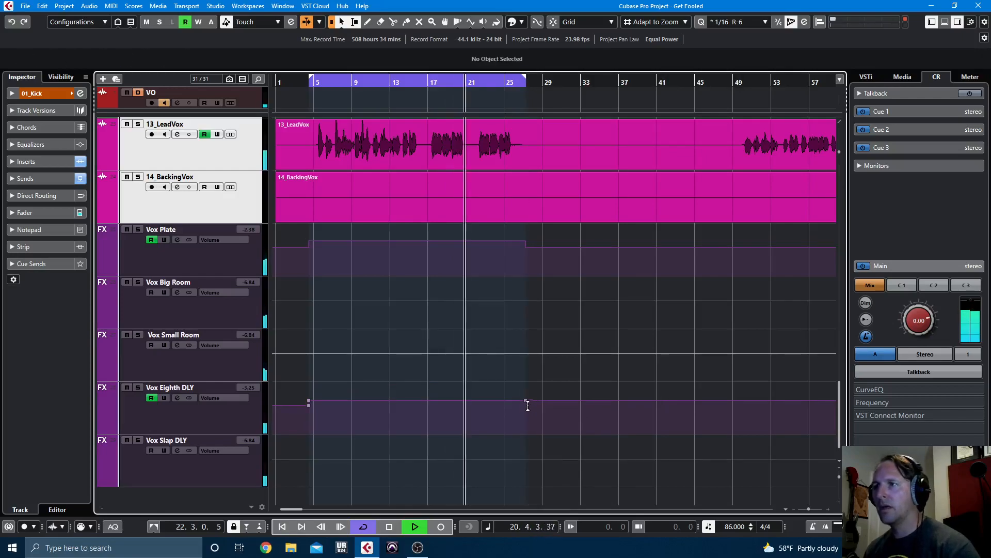
click(525, 401)
key(Delete)
click(526, 247)
key(Delete)
click(525, 241)
key(Delete)
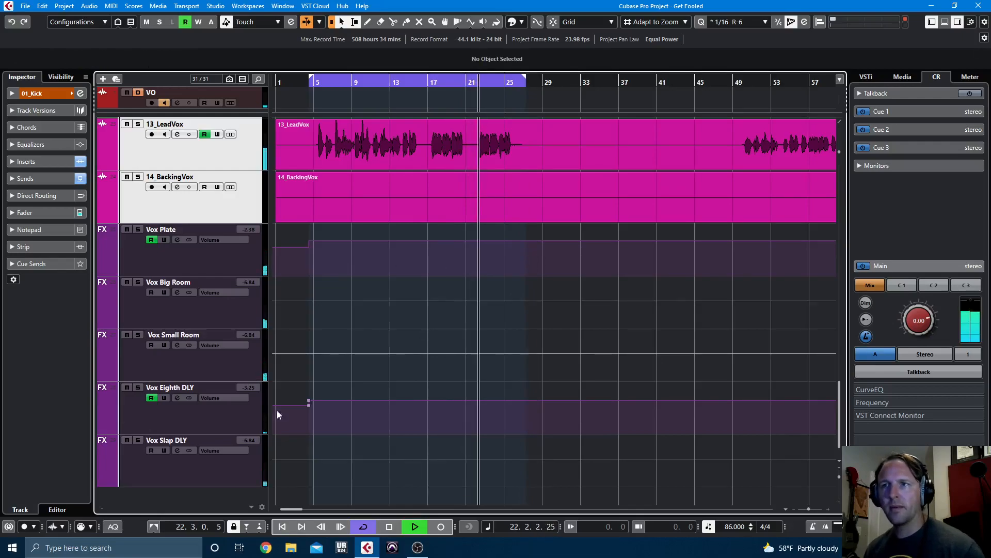
drag(309, 405, 316, 399)
click(303, 239)
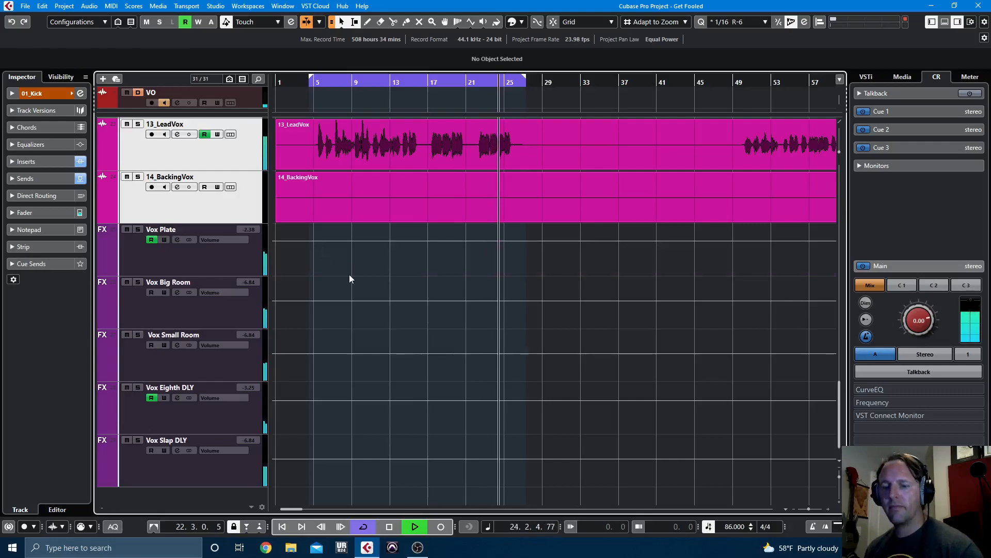
Turn off automation read on Vox Plate and Vox Eighth DLY, disable cycle playback and stop the transport.
click(152, 240)
click(185, 421)
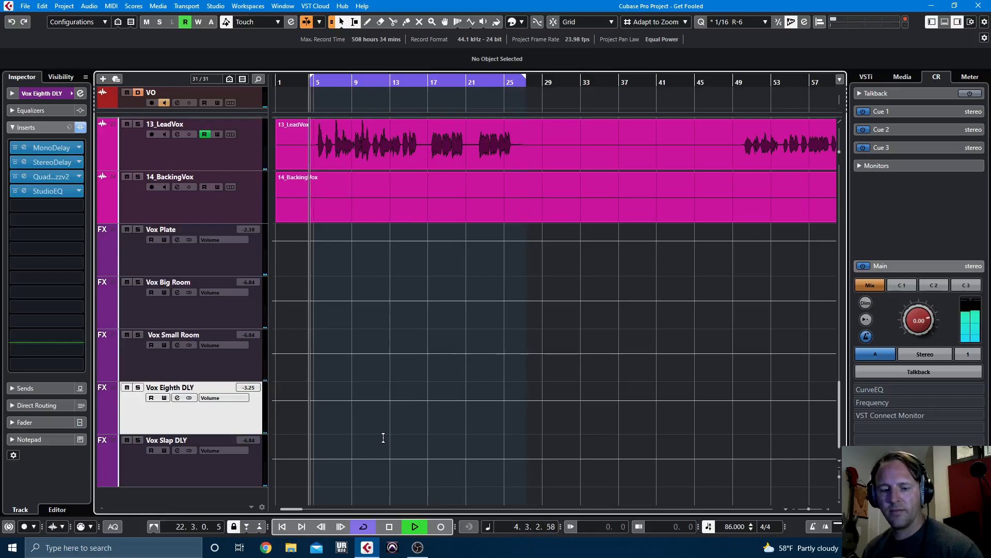
key(slash)
key(space)
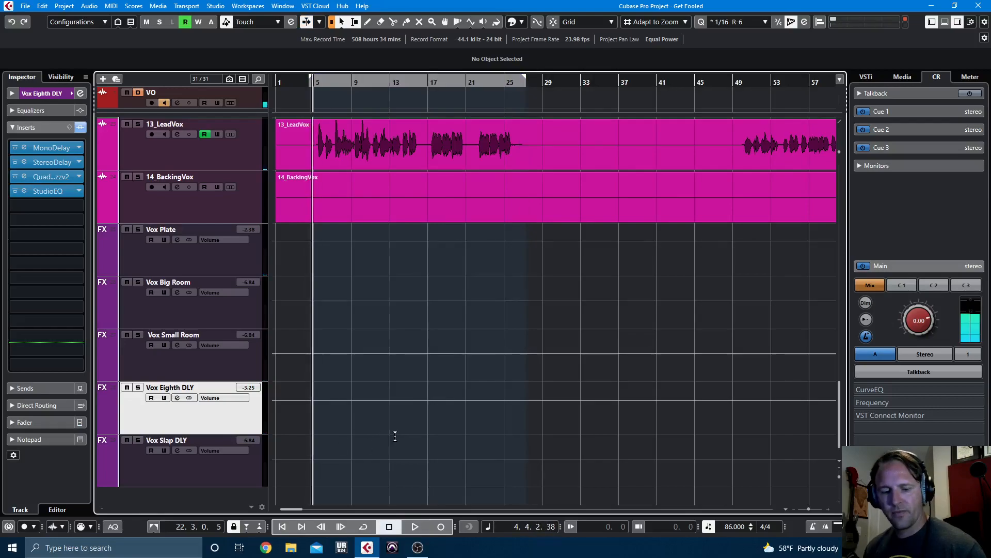
Set the 06_Overhead channel's level to -9.91 dB in the MixConsole.
key(F3)
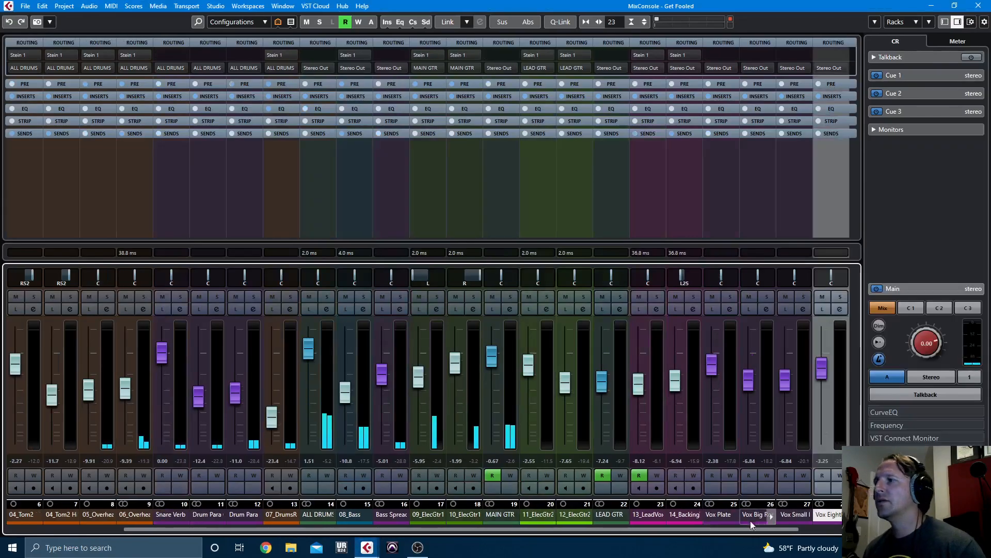
drag(764, 530, 402, 537)
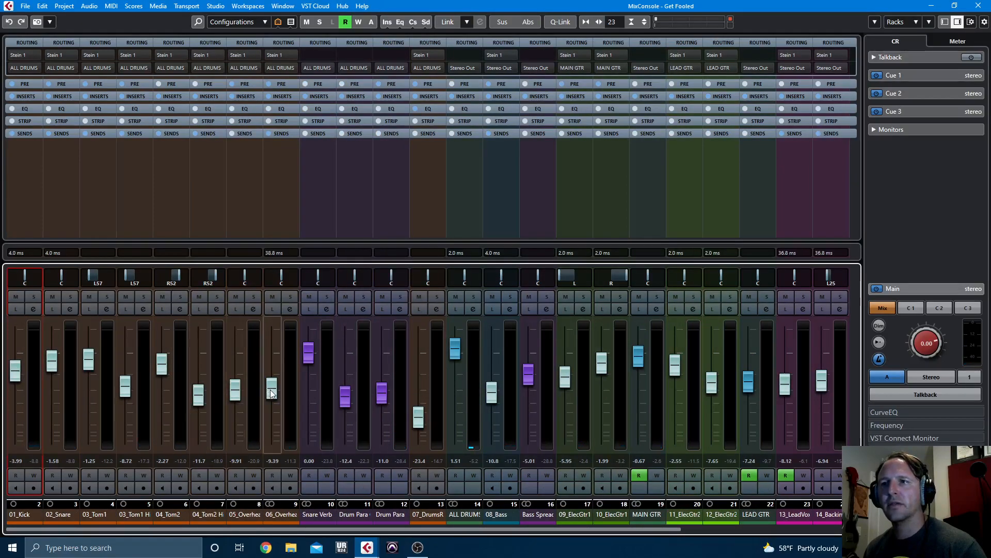
drag(272, 395, 272, 397)
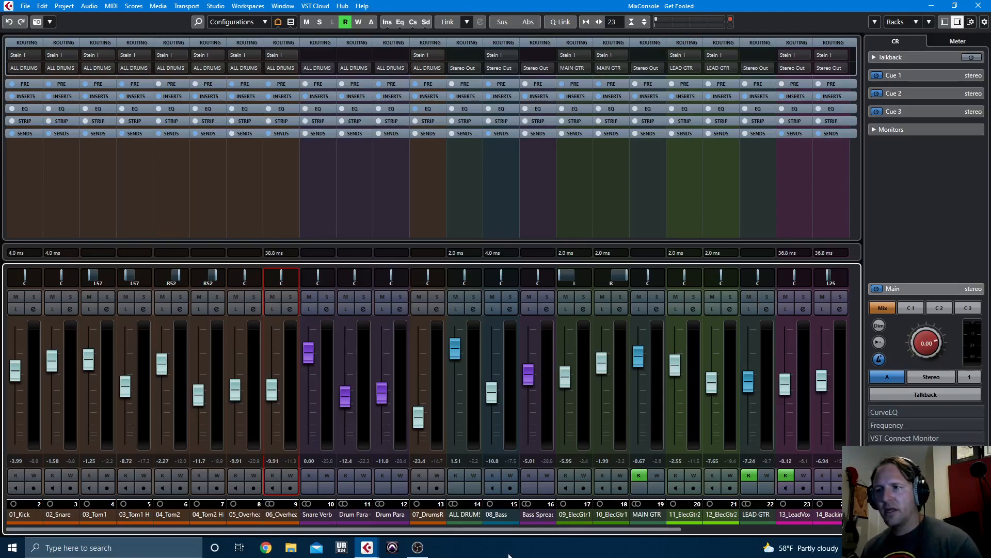
Route the channels from 13_LeadVox through Vox Slap DLY to a new stereo group named ALL VOX.
drag(522, 529, 743, 533)
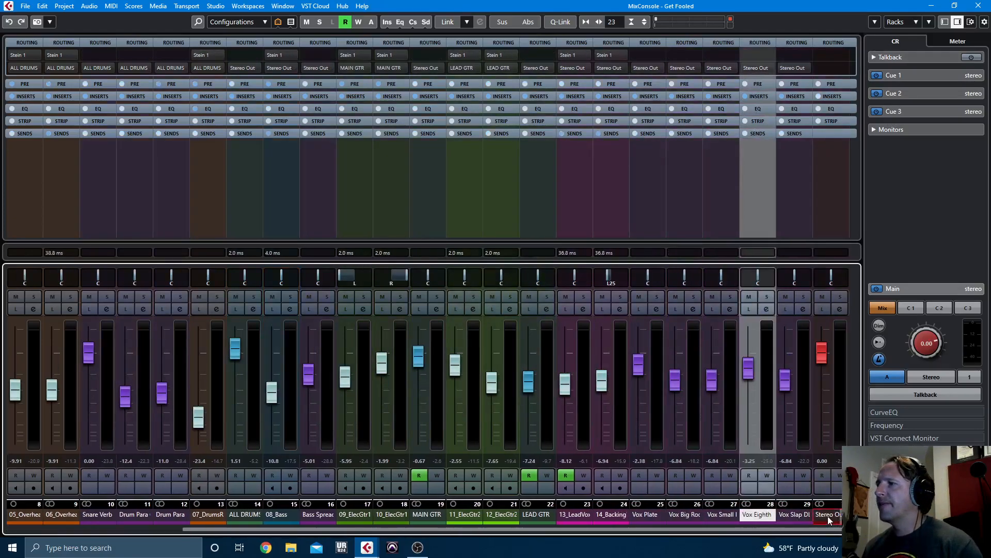
click(828, 515)
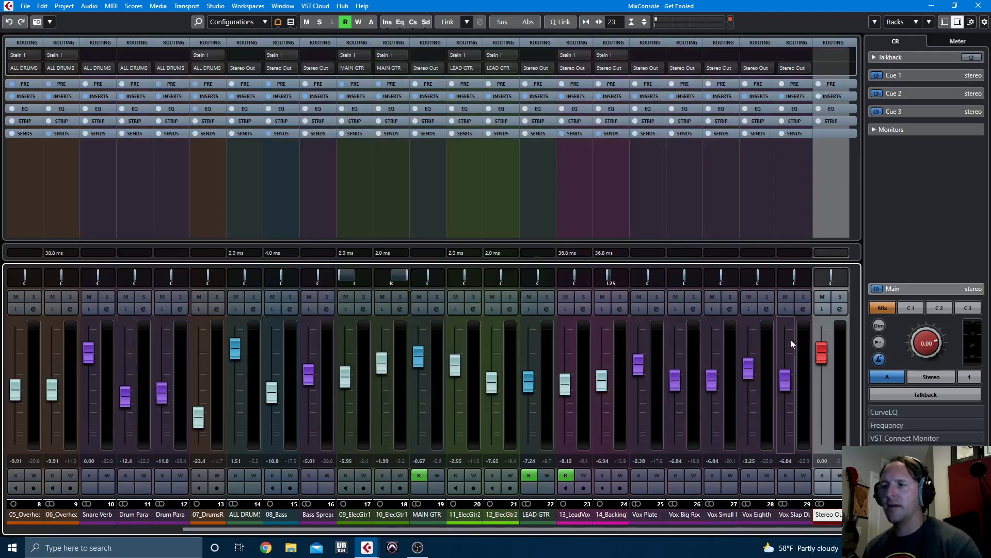
click(794, 515)
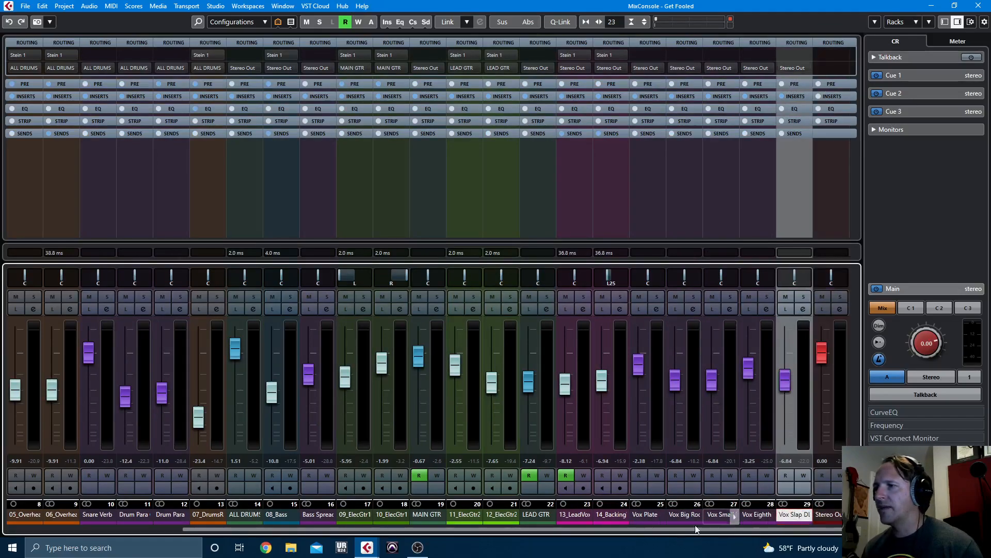
shift+click(570, 515)
right_click(570, 516)
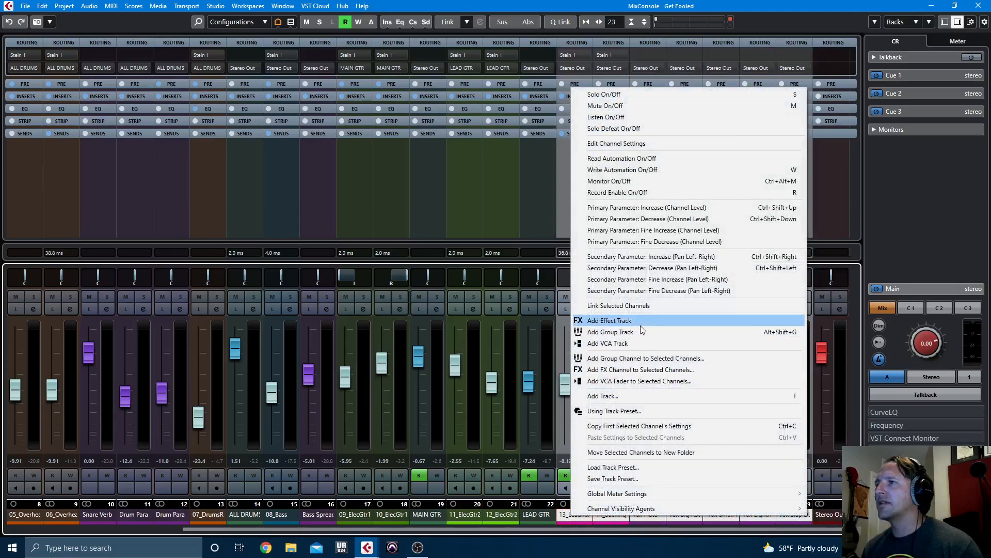
click(693, 359)
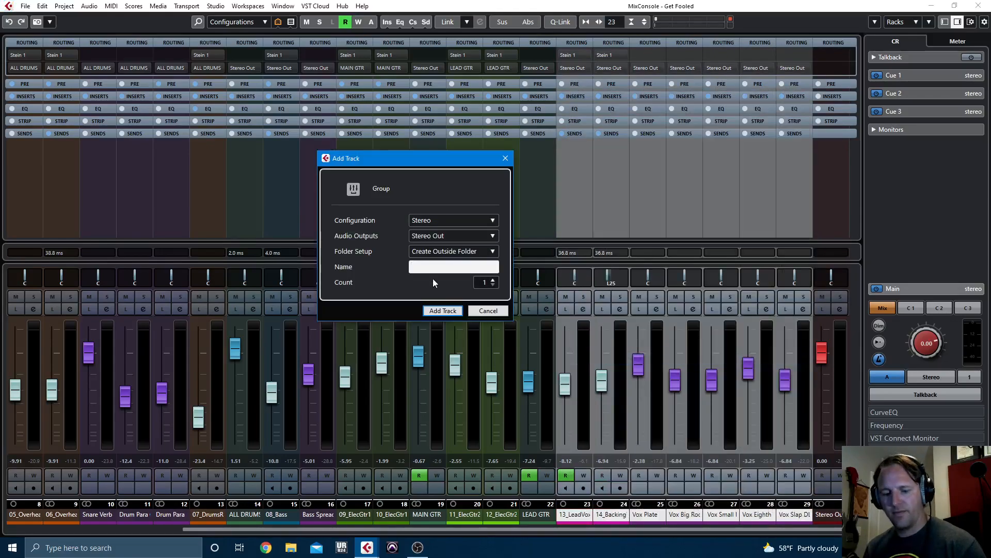
text(ALL VOX)
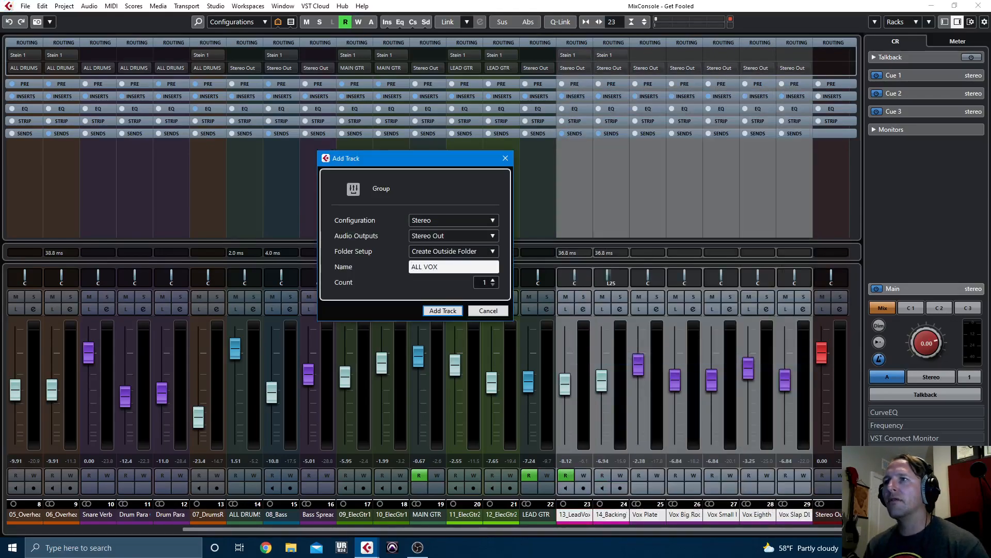
key(Return)
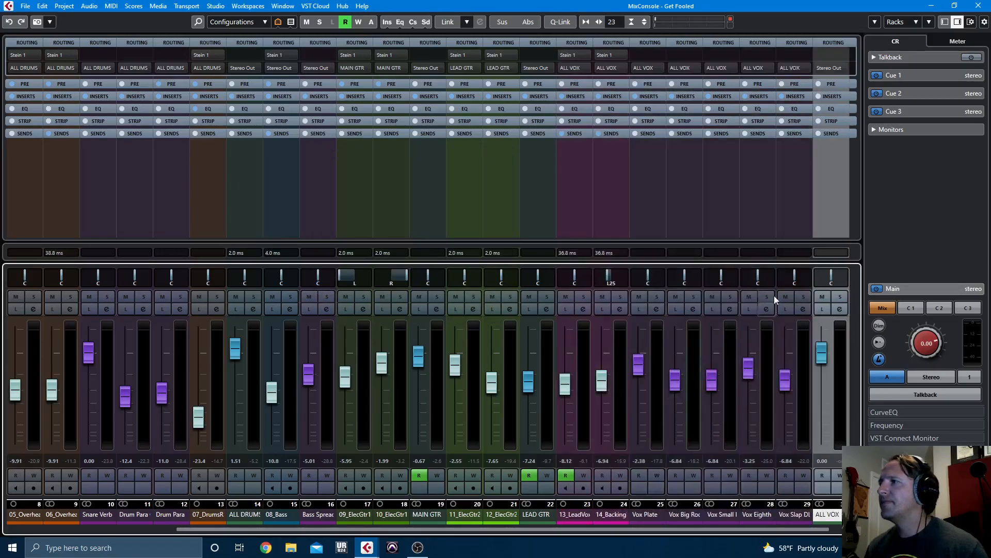
Route ALL DRUMS, 08_Bass, Bass Spread, MAIN GTR, LEAD GTR and ALL VOX to a new stereo group named SUBMIX.
click(831, 97)
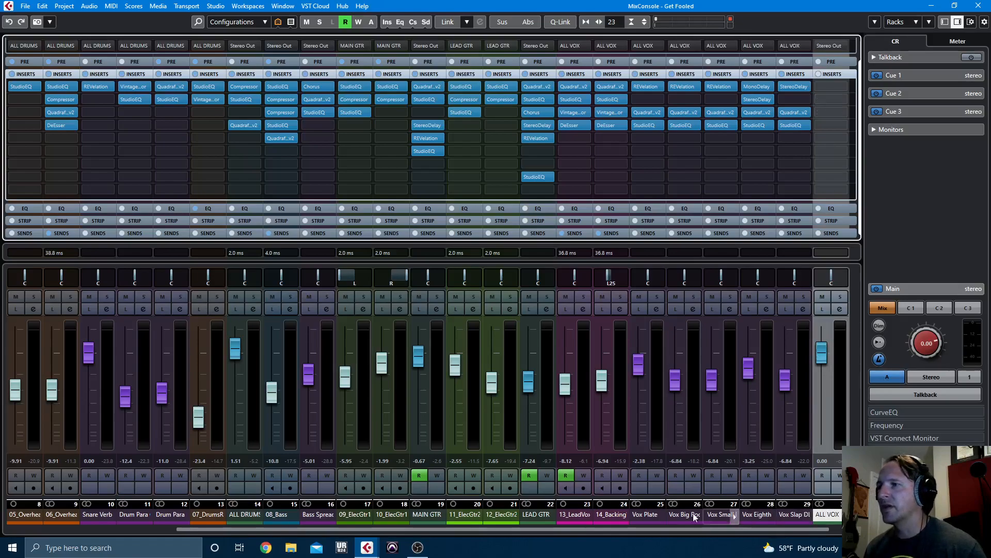
click(532, 517)
ctrl+click(431, 517)
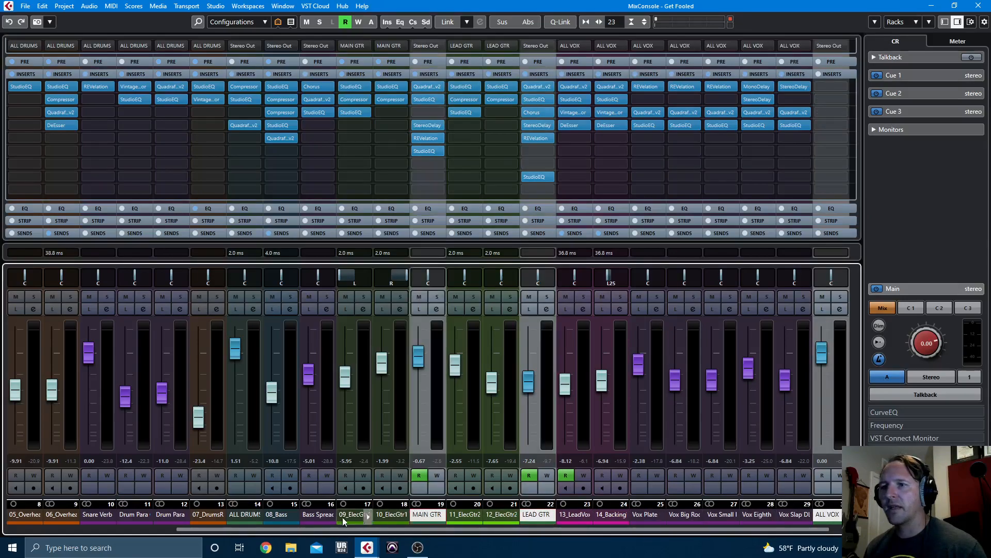
ctrl+click(309, 516)
ctrl+click(278, 516)
ctrl+click(245, 516)
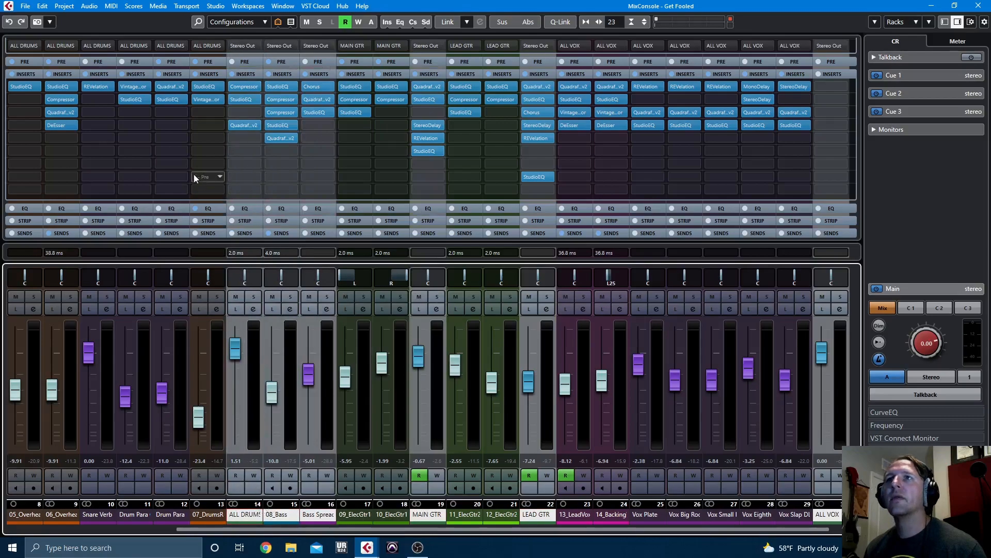
scroll(353, 70, up, 2)
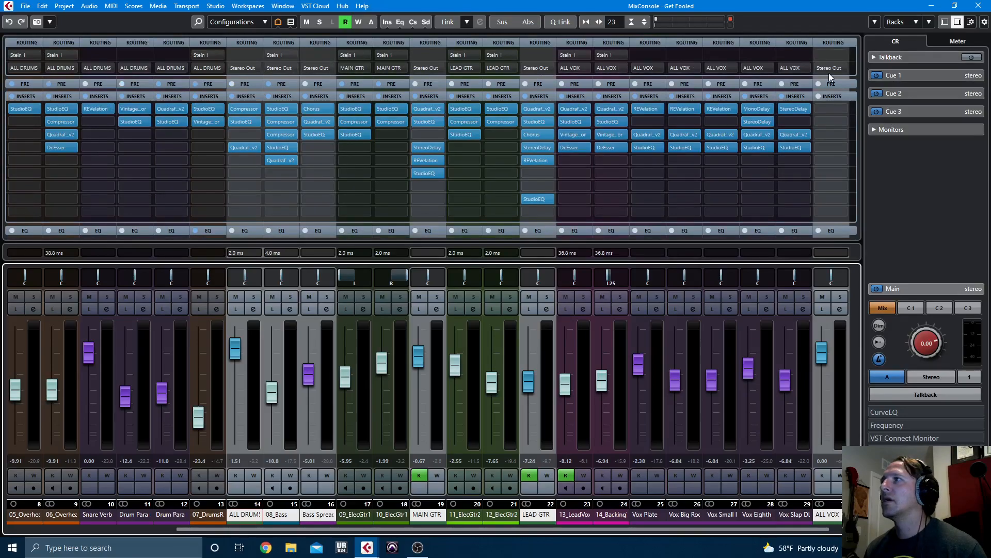
mouse_move(782, 531)
mouse_down()
mouse_move(596, 534)
mouse_move(785, 531)
mouse_up()
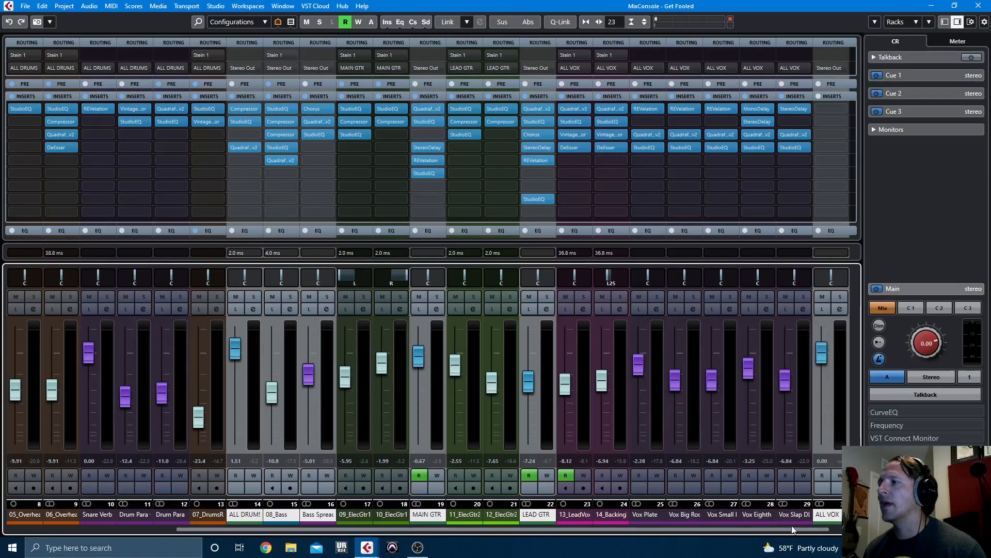
right_click(829, 514)
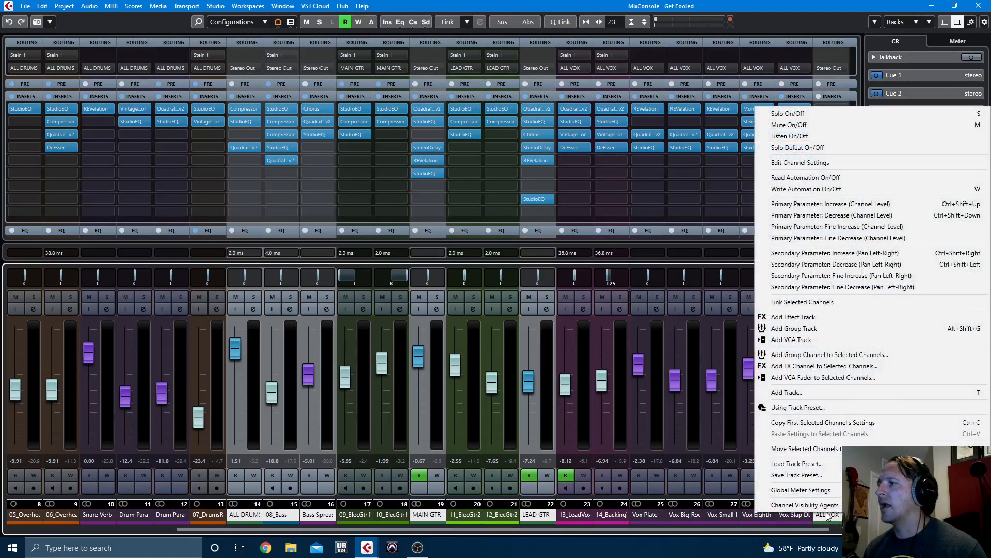
click(839, 355)
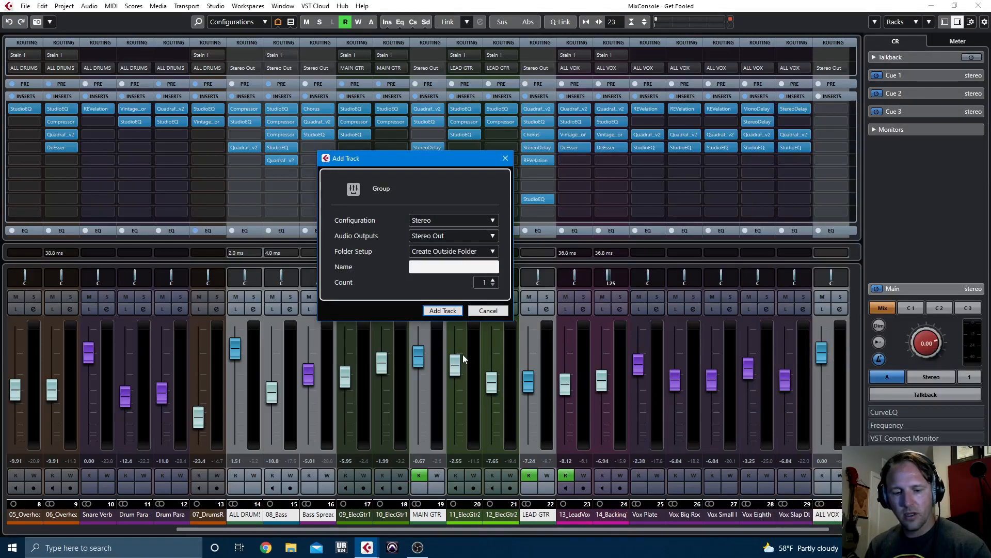
text(SUBMIX)
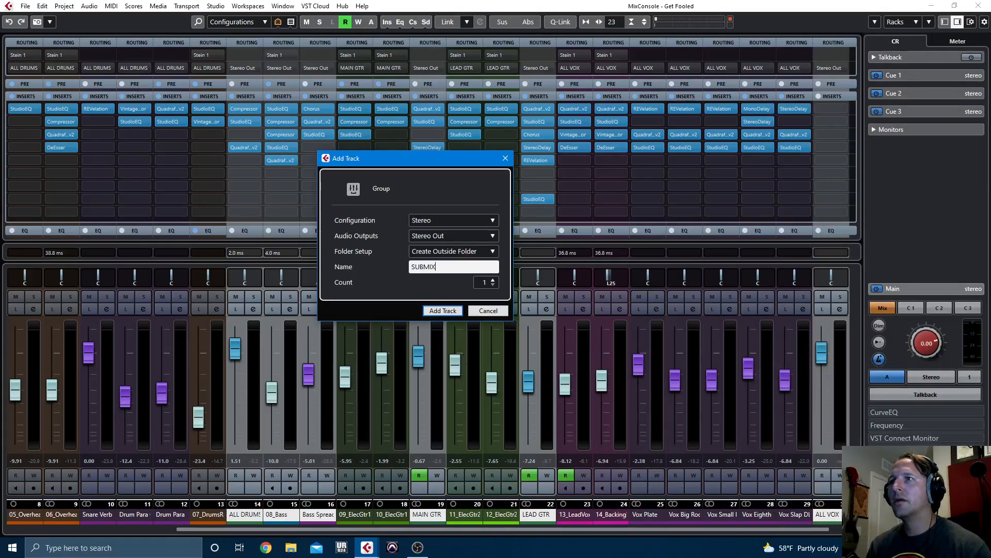
key(Return)
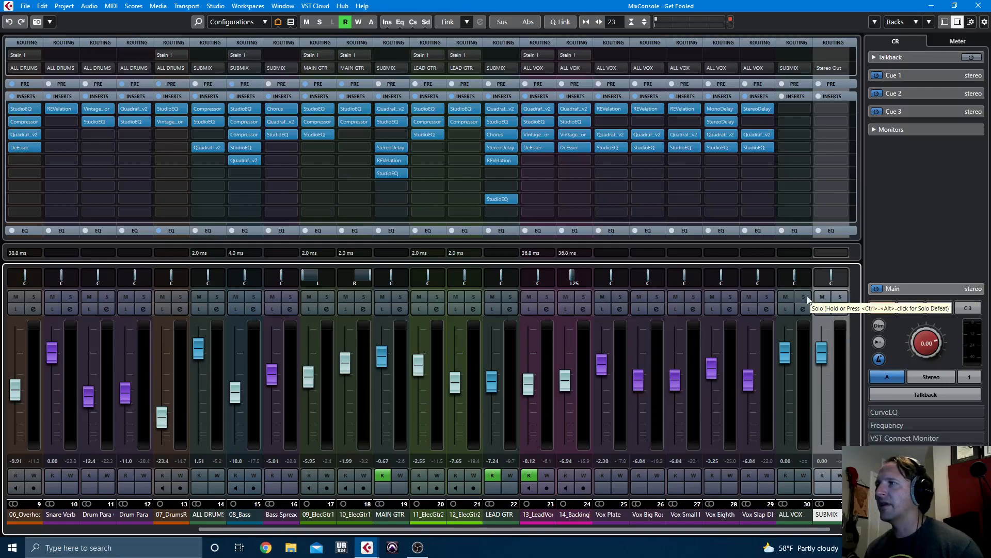
Check the SUBMIX routing by muting and unmuting the group with the Stereo Out channel in view.
click(821, 297)
key(g)
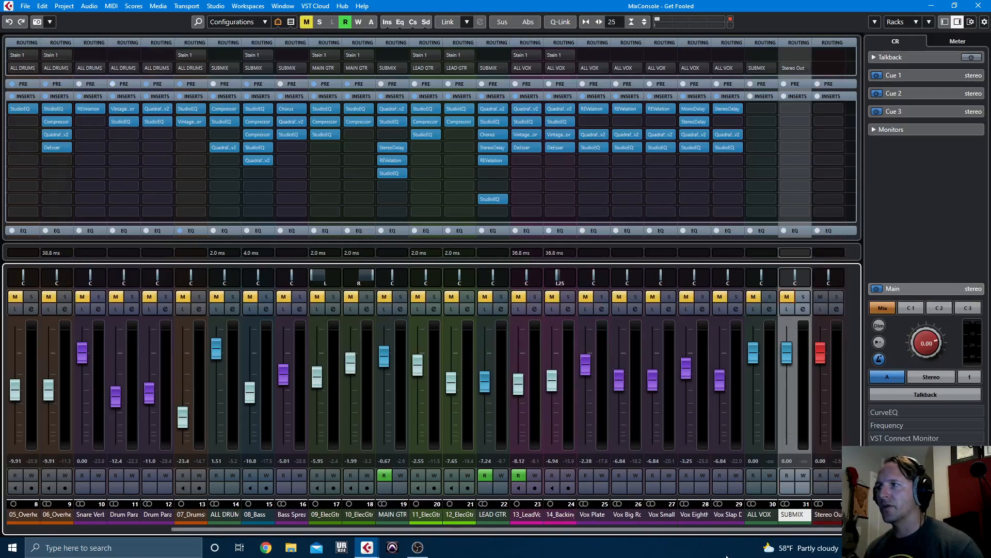
key(g)
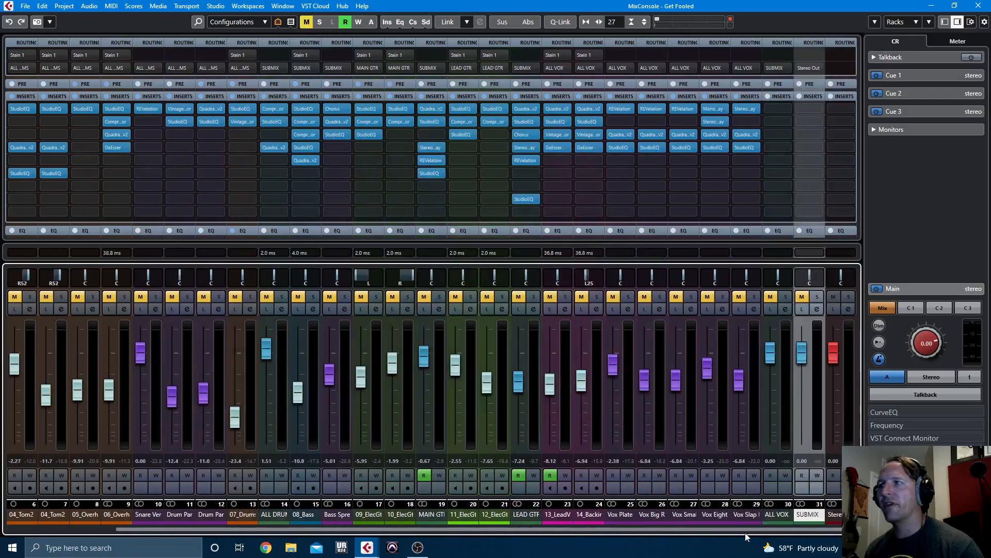
click(808, 298)
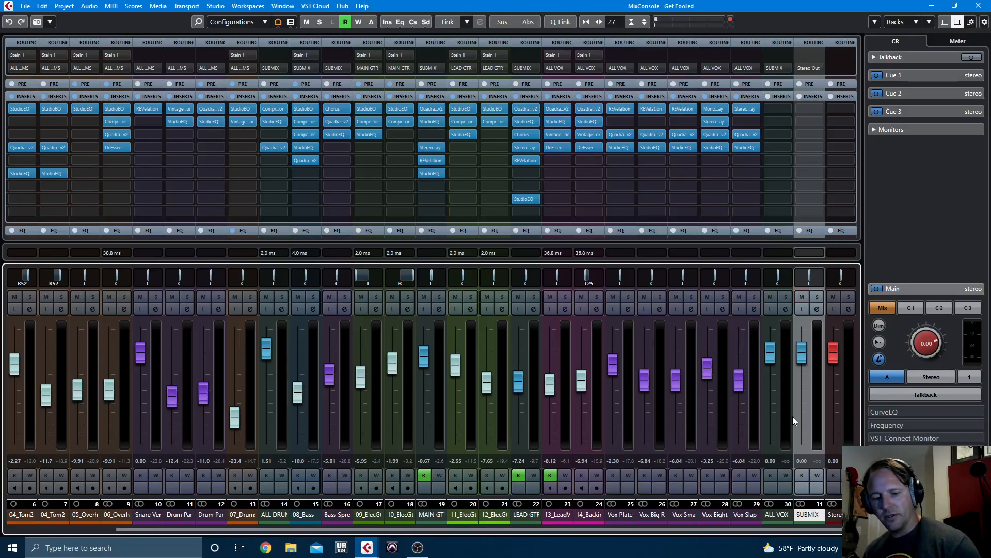
Insert Quadrafuzz v2 in SUBMIX's first insert slot from the project window, using single-band mode with Tube saturation.
key(F3)
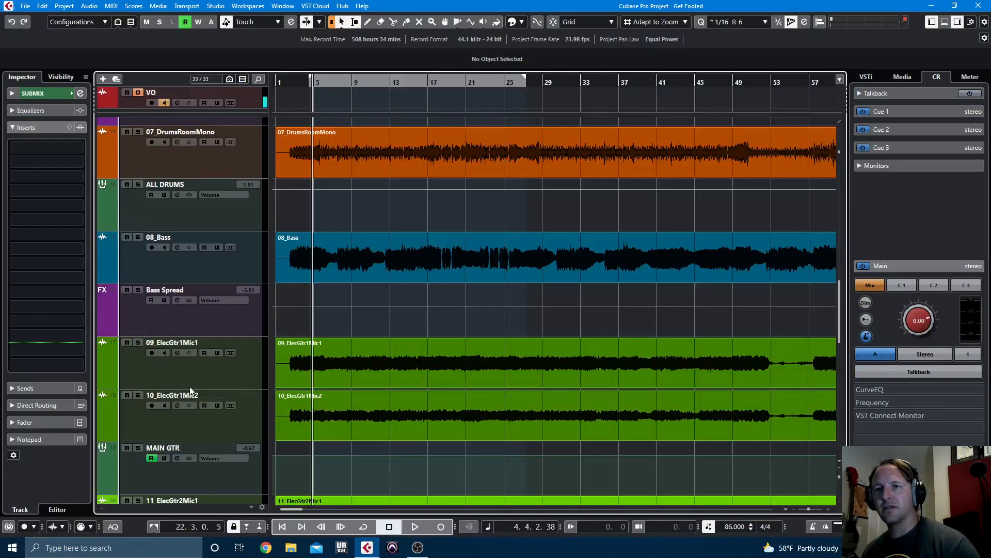
scroll(189, 388, down, 10)
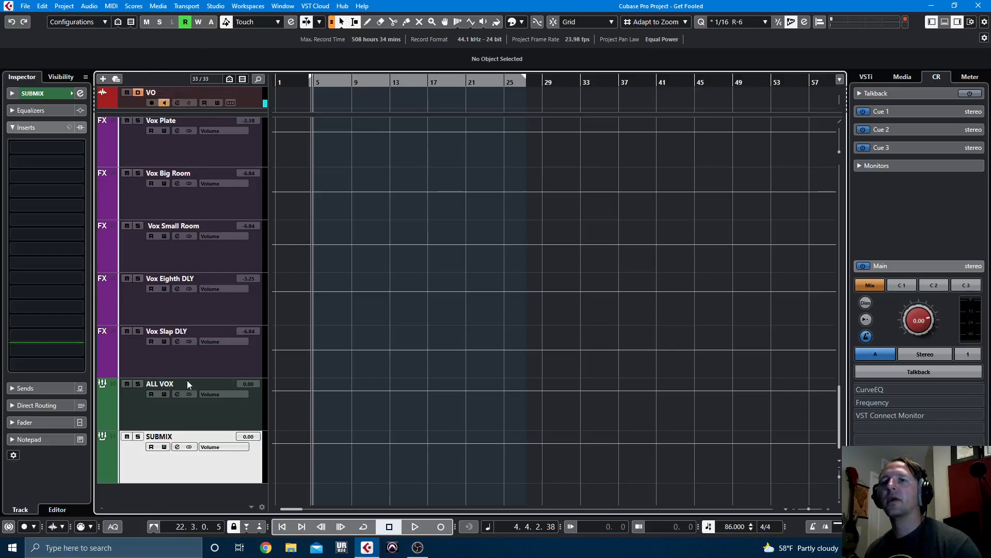
click(43, 149)
text(q)
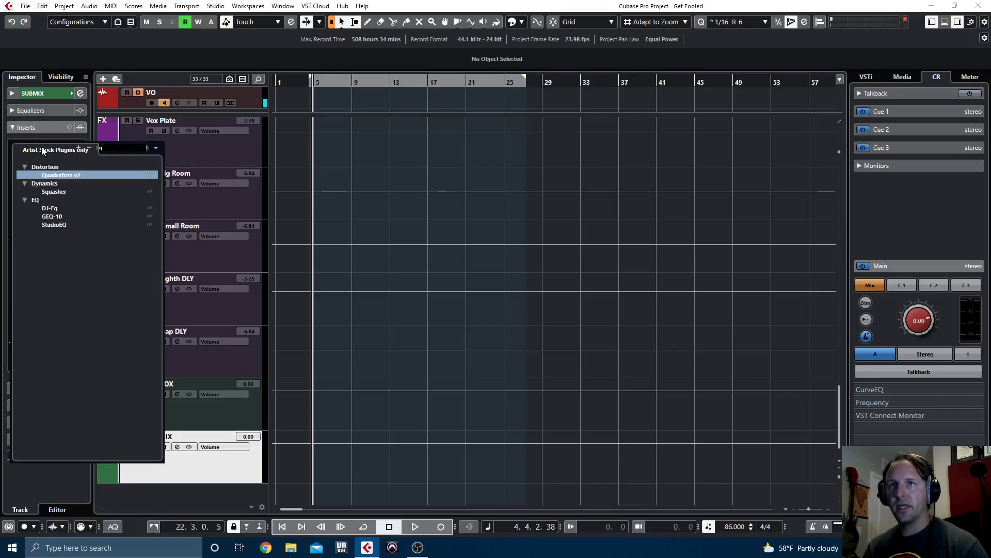
key(Return)
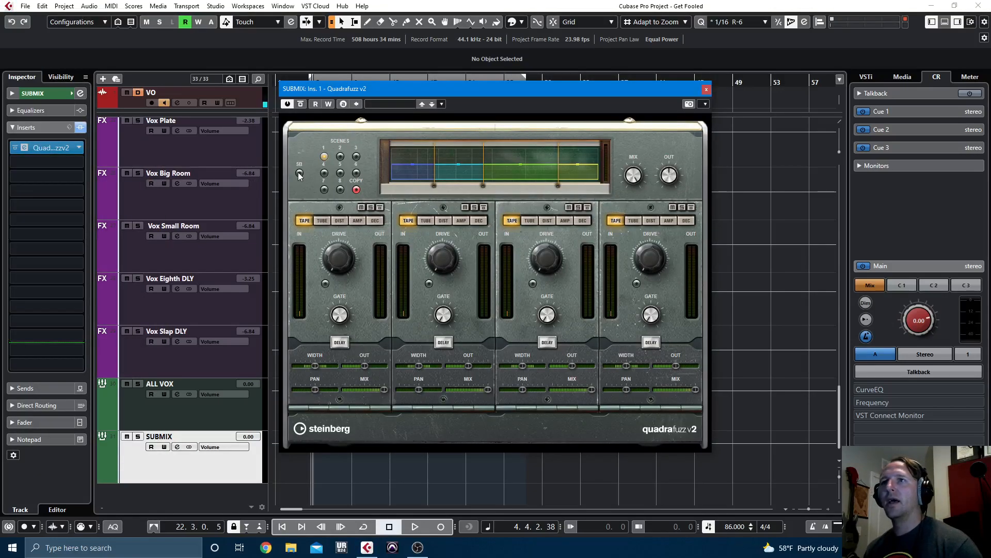
click(299, 174)
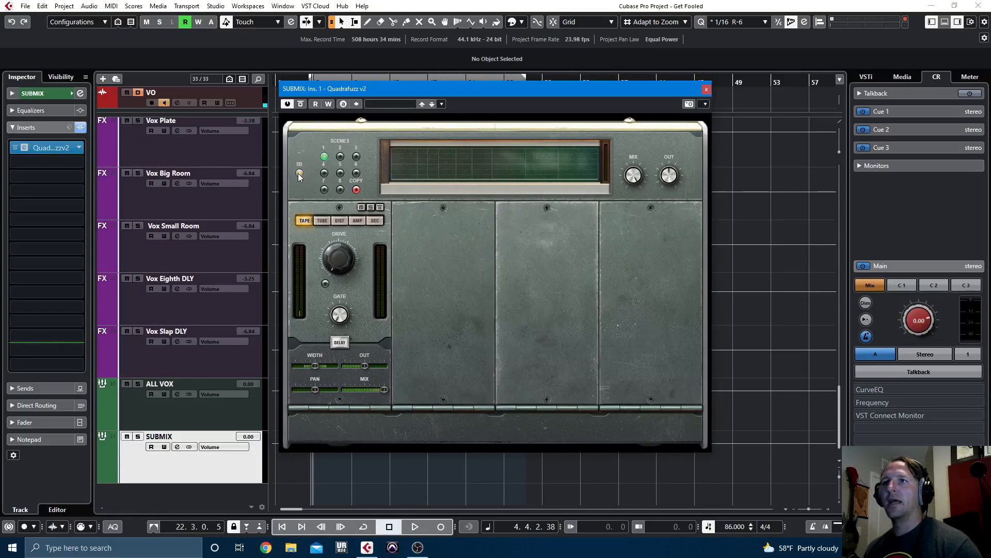
click(324, 221)
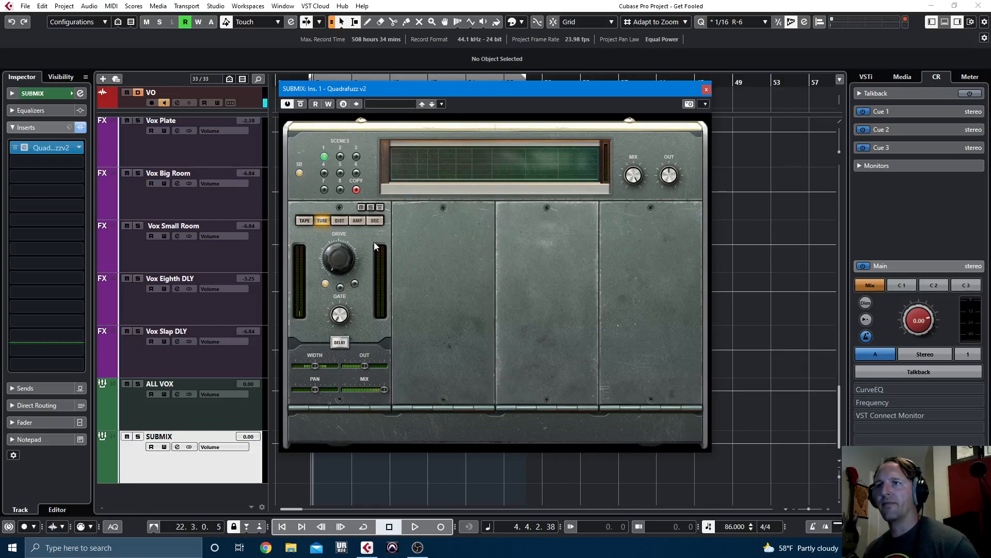
Play the song and compare the mix with Quadrafuzz on SUBMIX bypassed and active, leaving it active.
key(space)
click(301, 104)
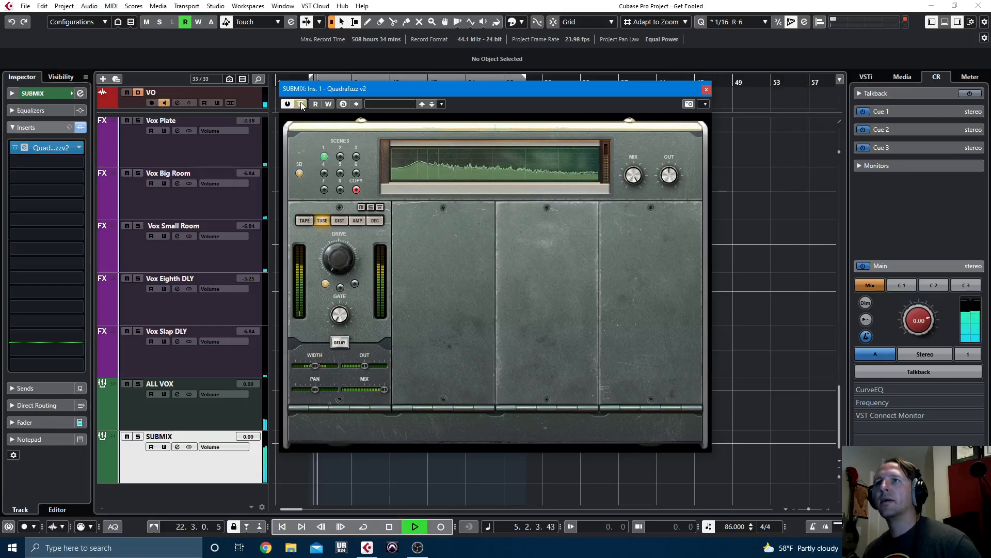
click(301, 105)
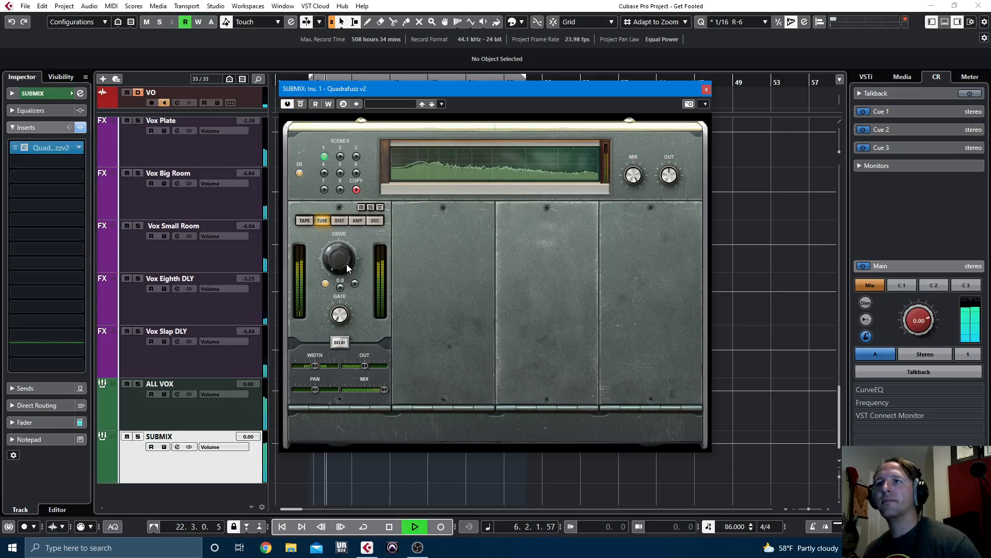
click(300, 104)
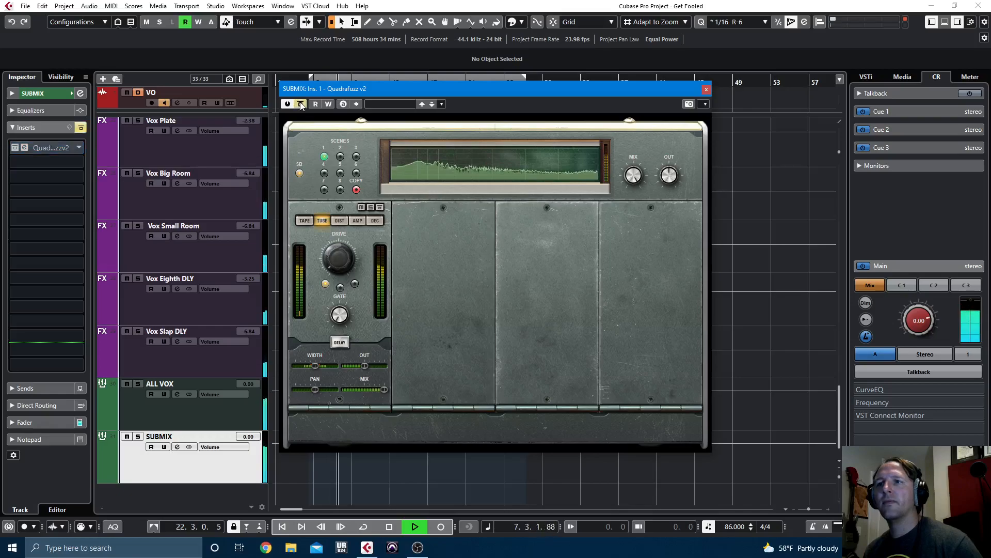
click(301, 105)
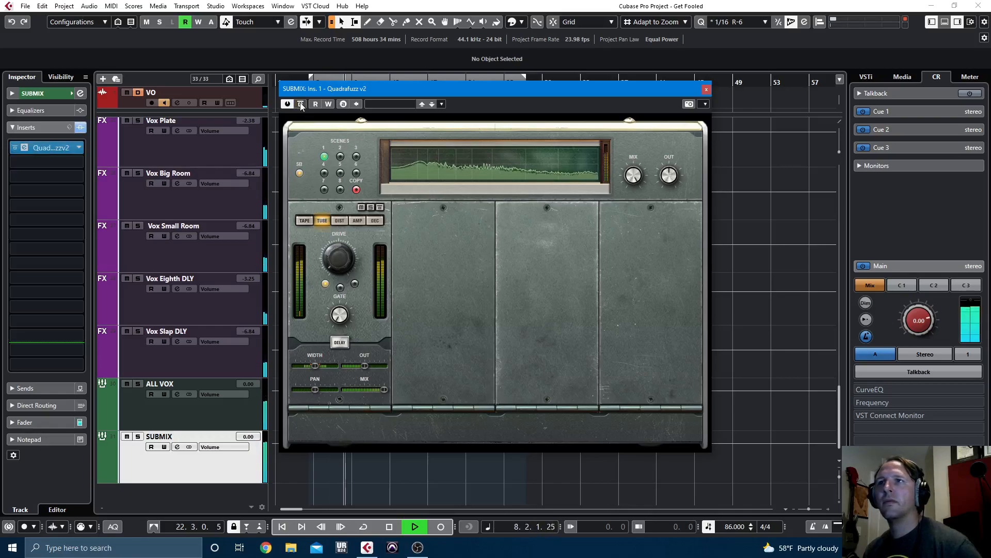
click(300, 104)
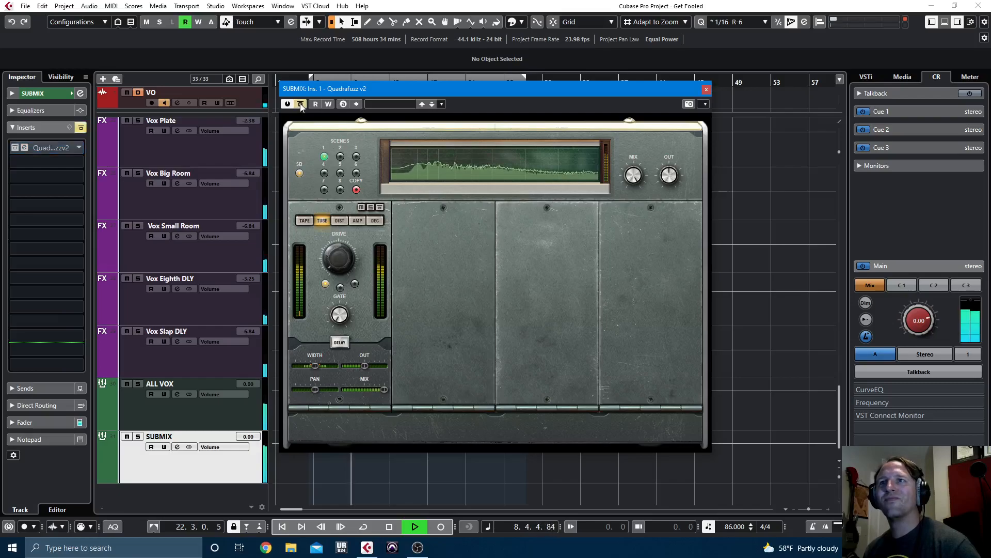
click(301, 104)
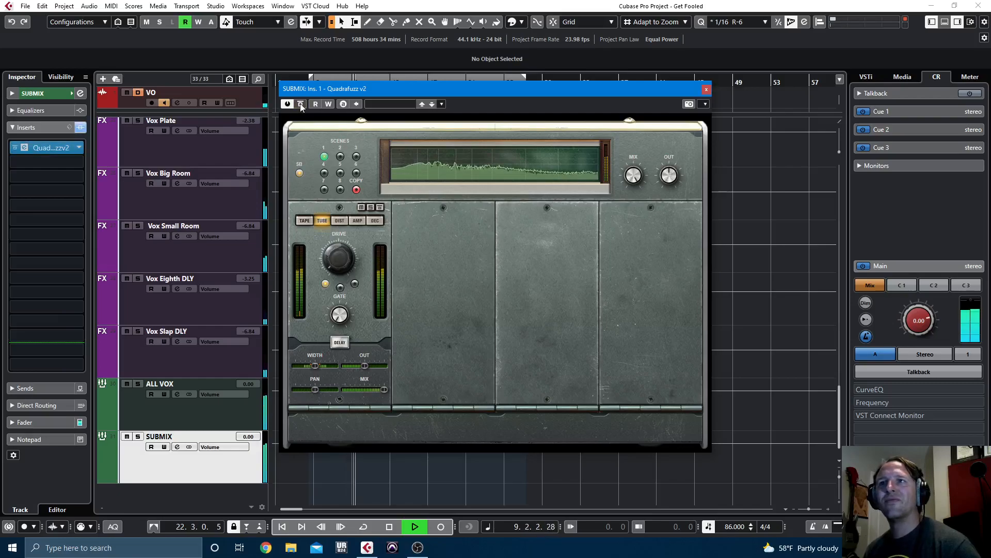
Restart playback and switch the SUBMIX Quadrafuzz to Tape saturation.
key(space)
key(space)
click(305, 221)
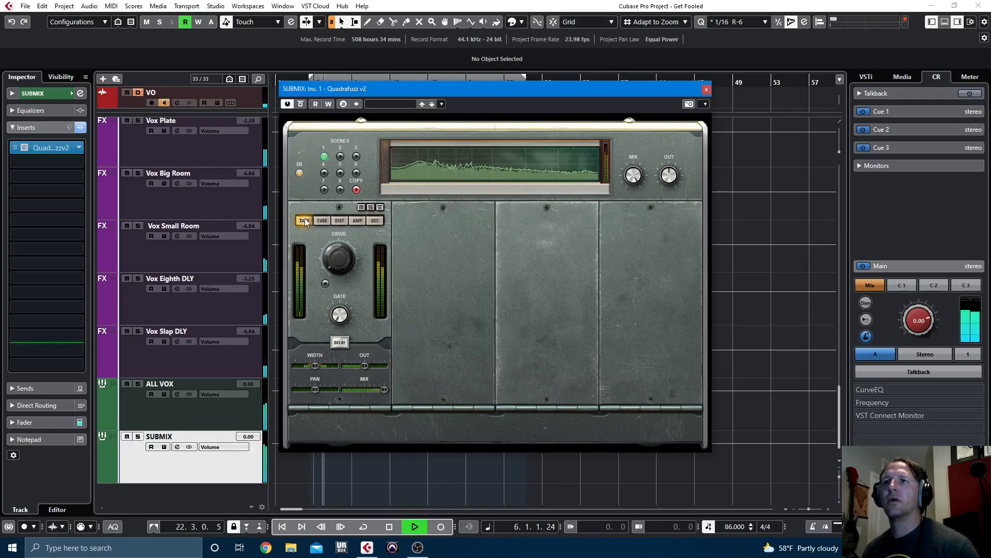
Compare the mix with the SUBMIX Quadrafuzz Tape saturation bypassed and active over two playbacks, leaving it active, and close the plug-in.
click(301, 104)
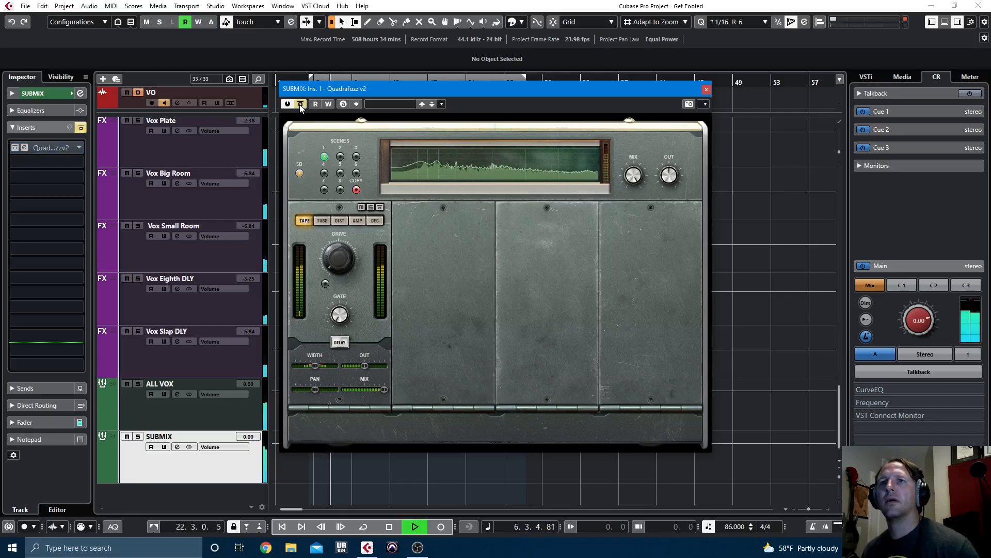
click(301, 105)
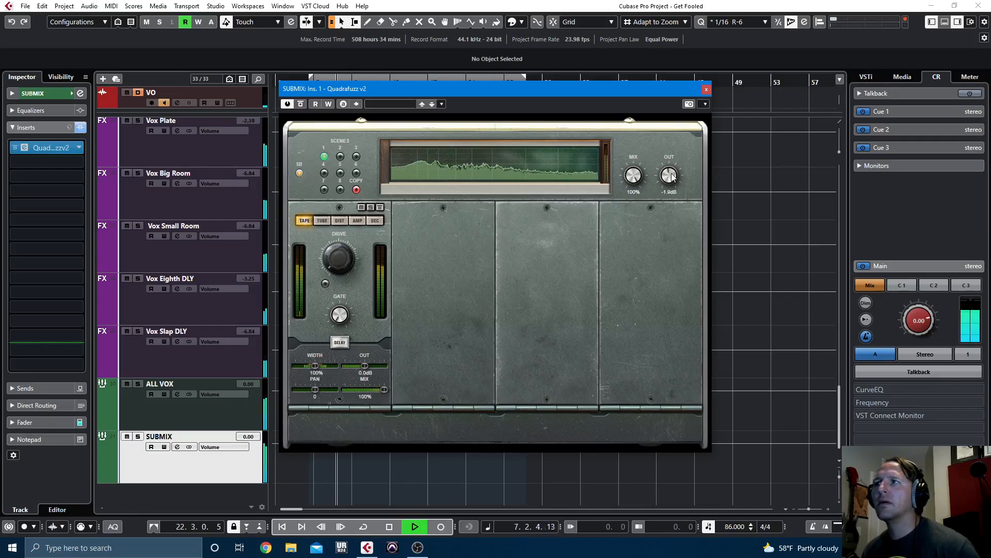
click(301, 104)
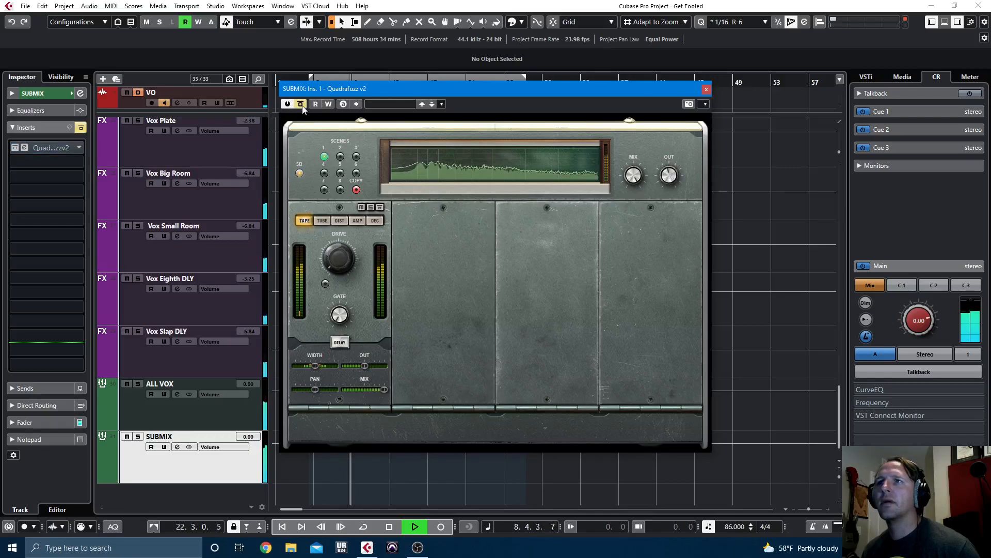
click(301, 106)
key(space)
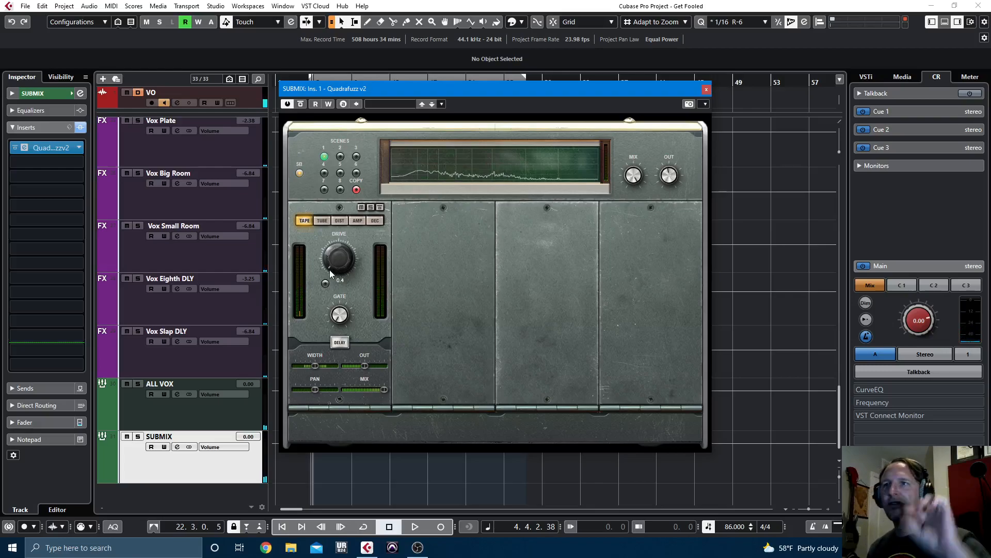
key(space)
click(301, 105)
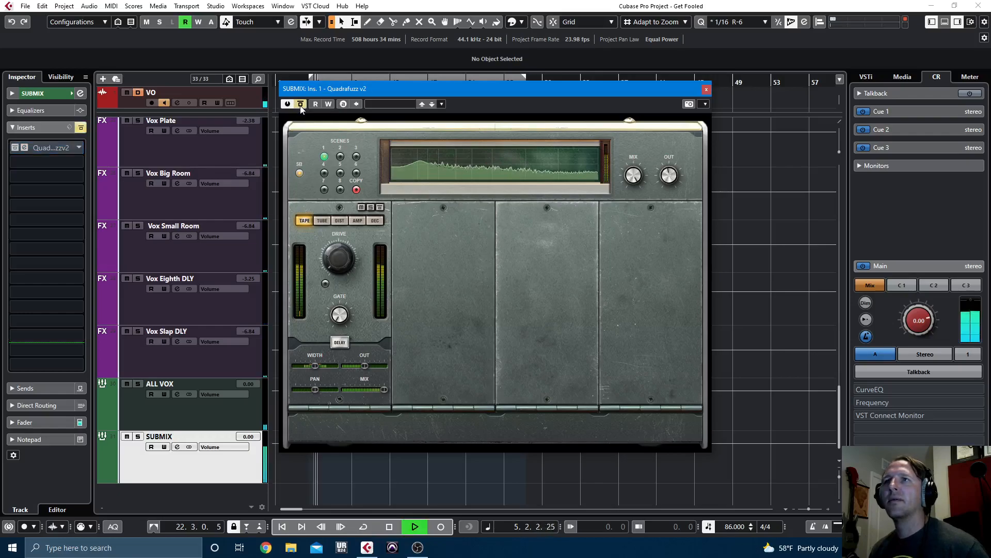
click(301, 105)
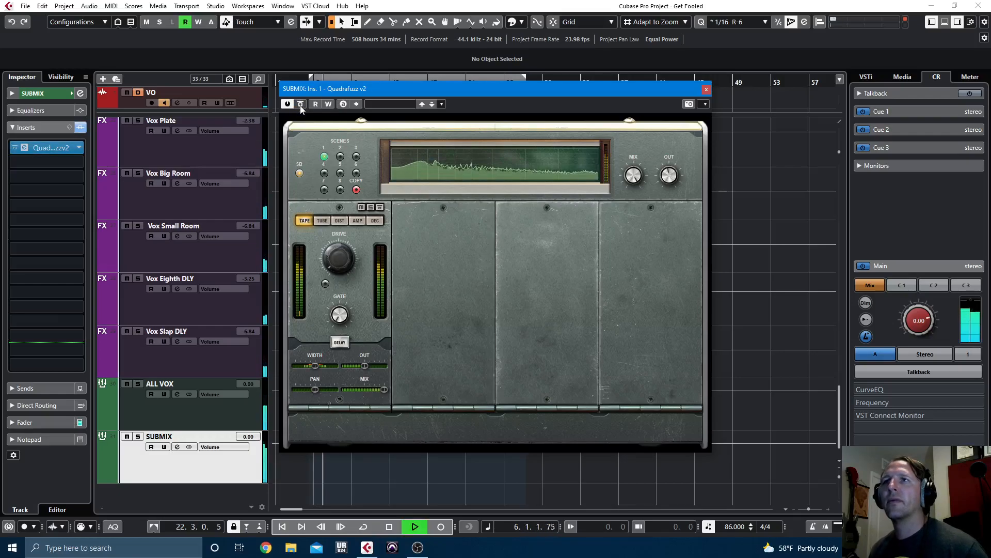
click(301, 106)
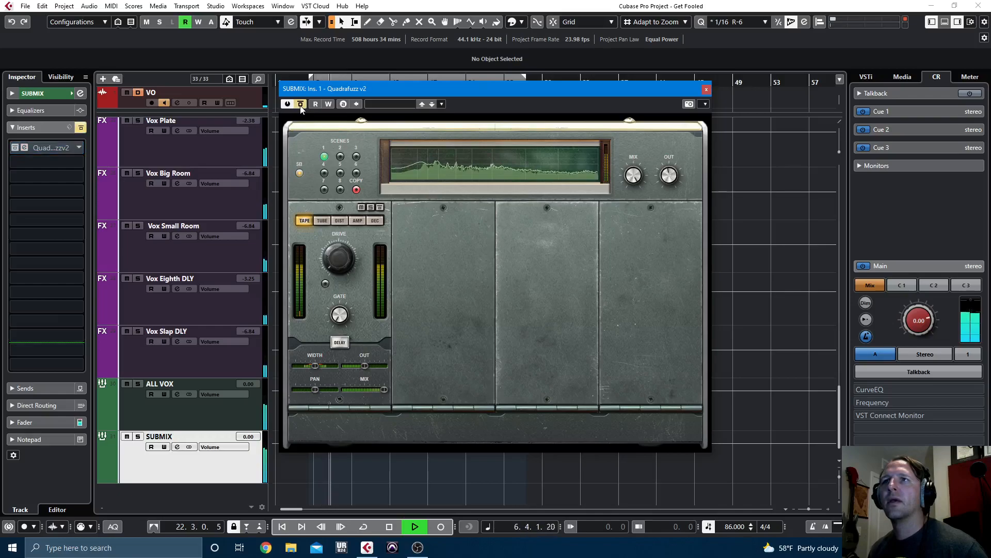
click(300, 105)
key(space)
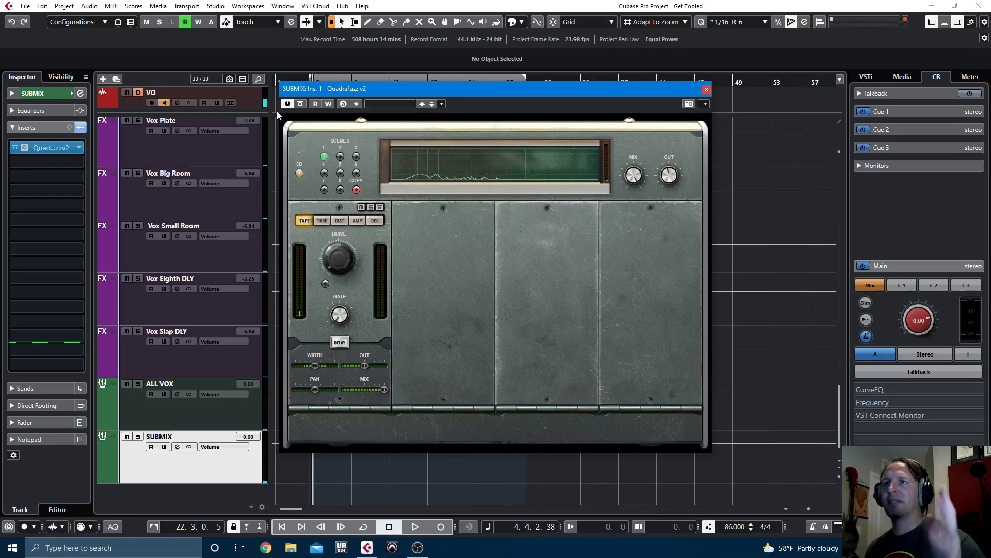
click(706, 89)
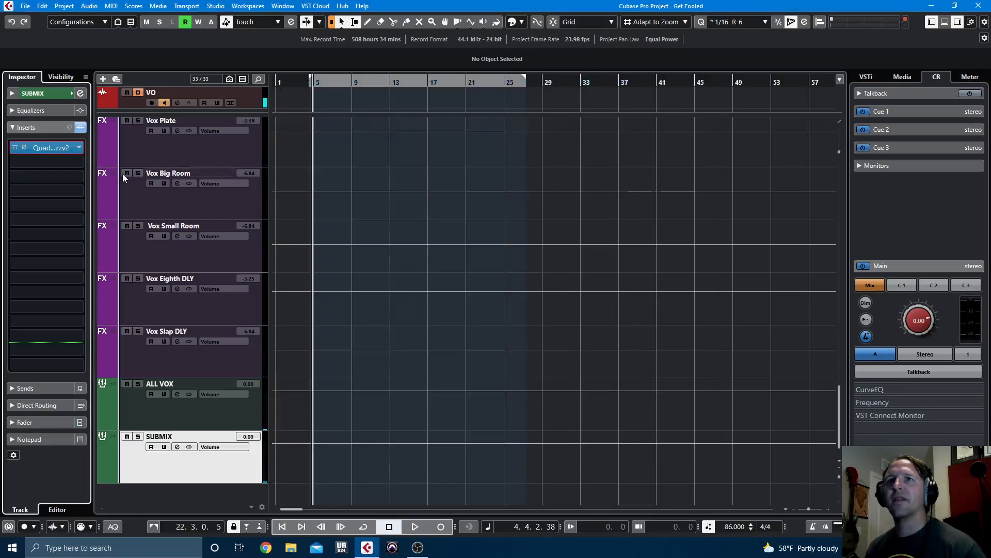
Insert the stock Compressor in SUBMIX's second insert slot with a 2:1 ratio and 30 ms attack.
click(58, 162)
text(comp)
key(Return)
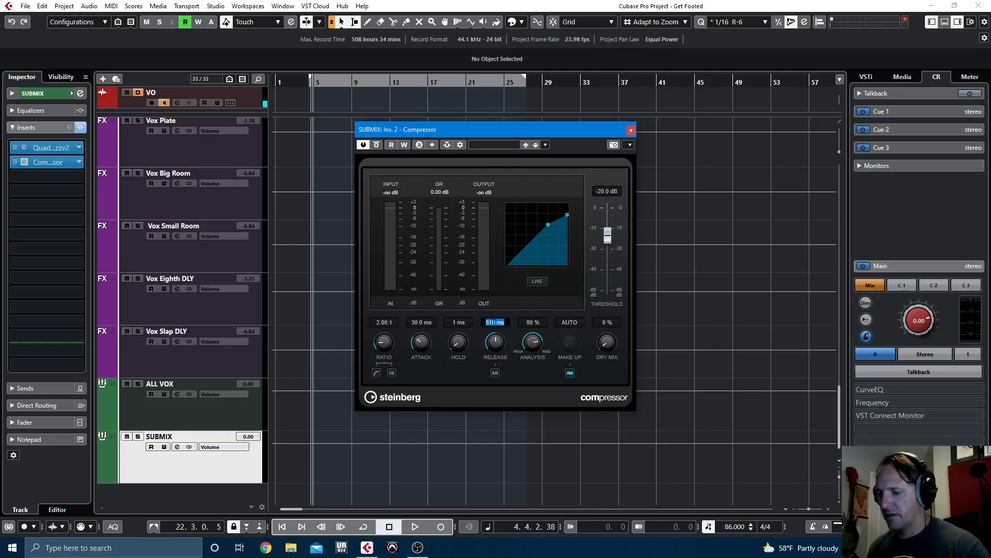
Set the SUBMIX compressor to 0 ms hold, 100 ms release, 35% analysis, manual 0 dB make-up gain and 0 dB threshold.
key(Return)
drag(465, 342, 489, 427)
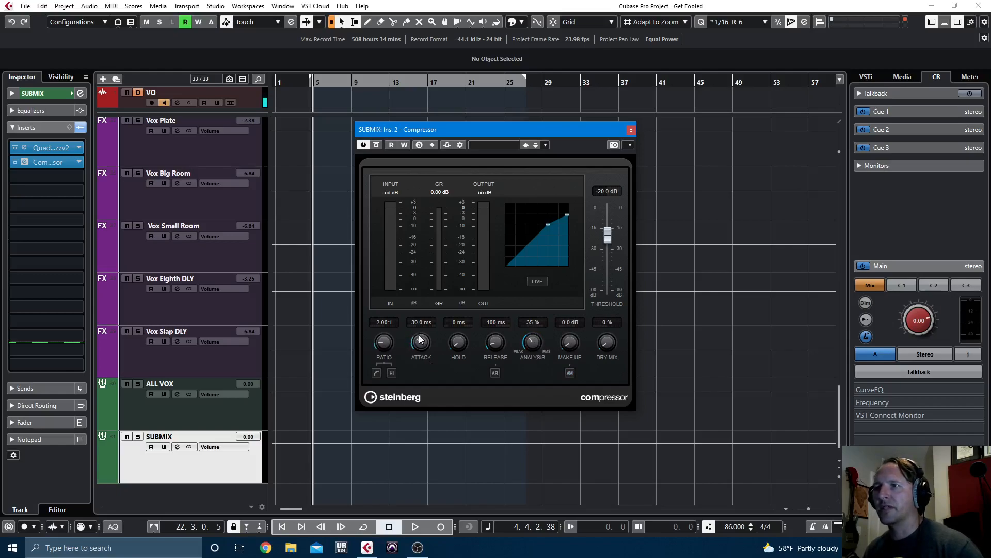
drag(606, 238, 609, 207)
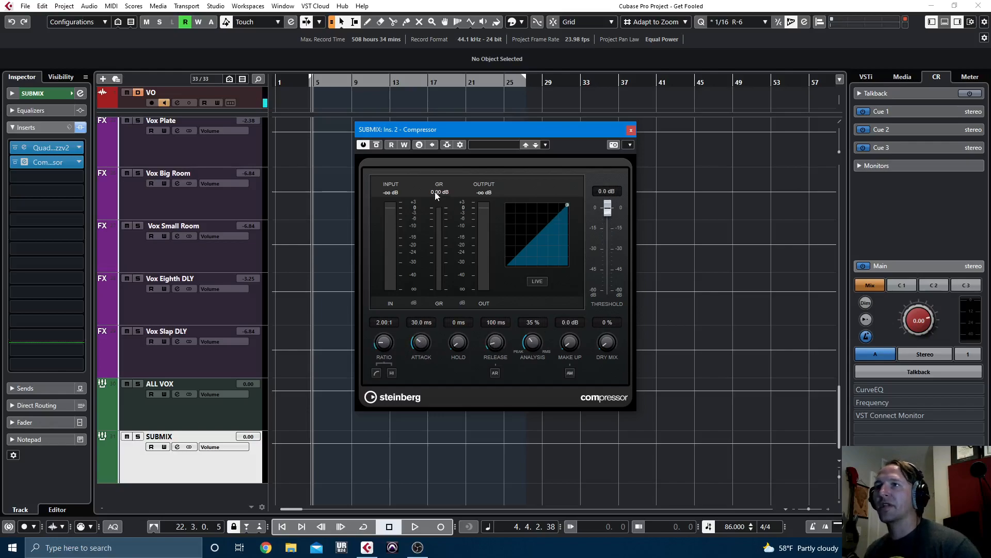
Play the song from about bar 16 and lower the SUBMIX compressor's threshold to -17.3 dB.
key(g)
key(g)
key(g)
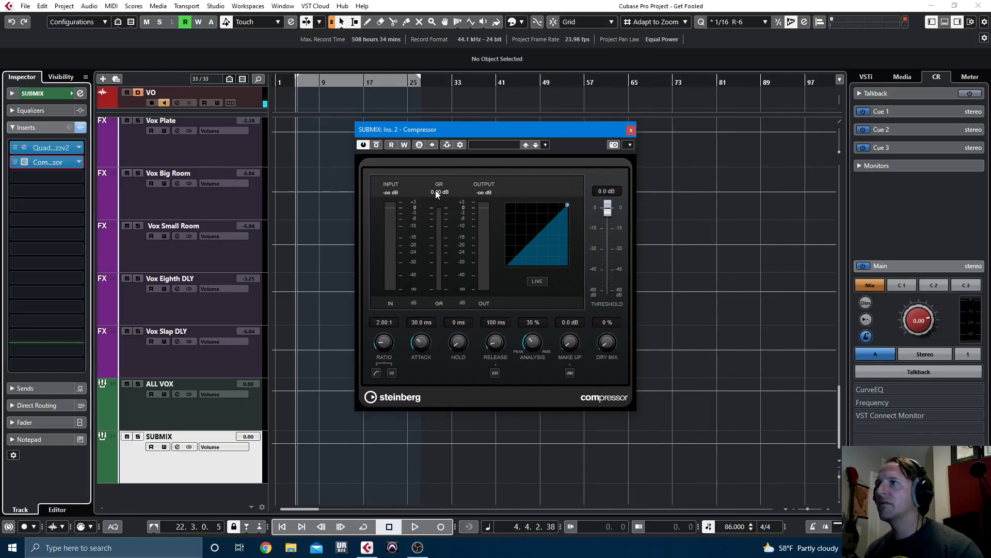
scroll(669, 233, up, 10)
scroll(676, 257, down, 2)
key(KP_Add)
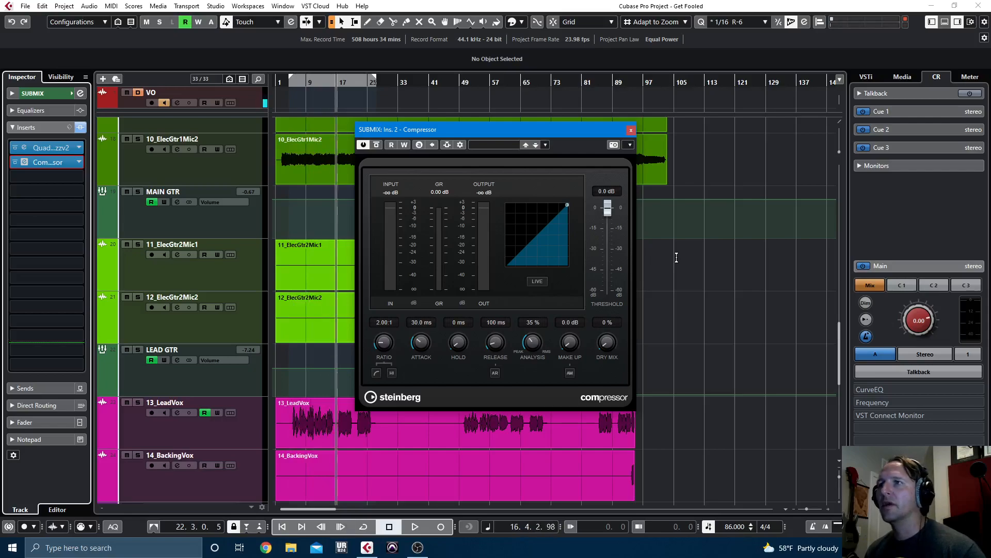
key(space)
drag(608, 208, 604, 233)
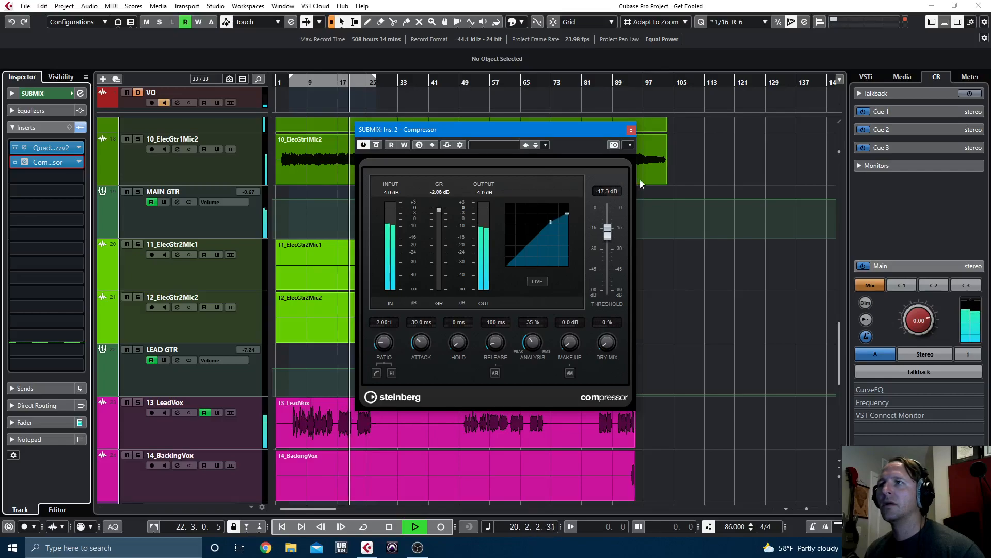
Lower the ALL VOX group's volume to -3.25 dB during playback and reset the compressor's gain-reduction peak reading.
scroll(692, 324, down, 7)
drag(247, 387, 245, 393)
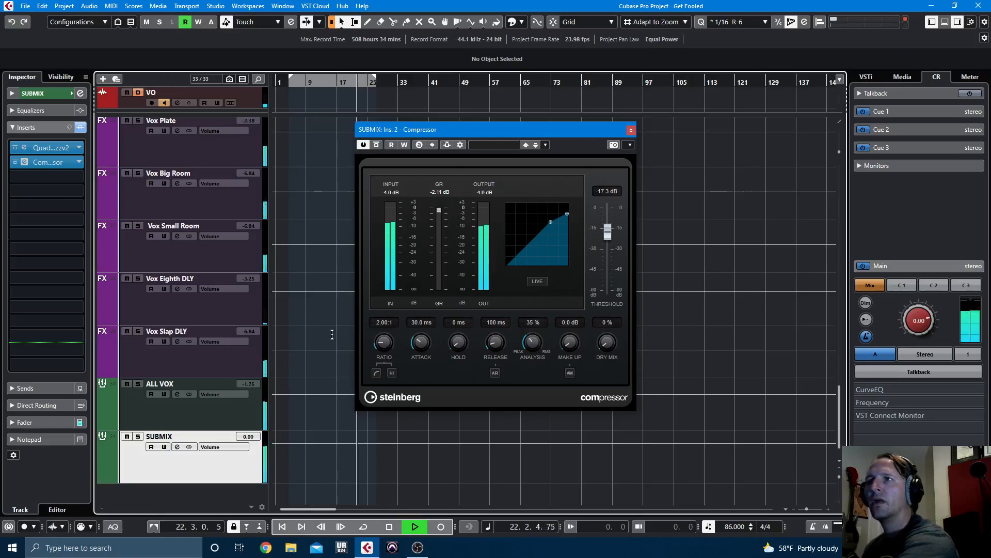
click(439, 199)
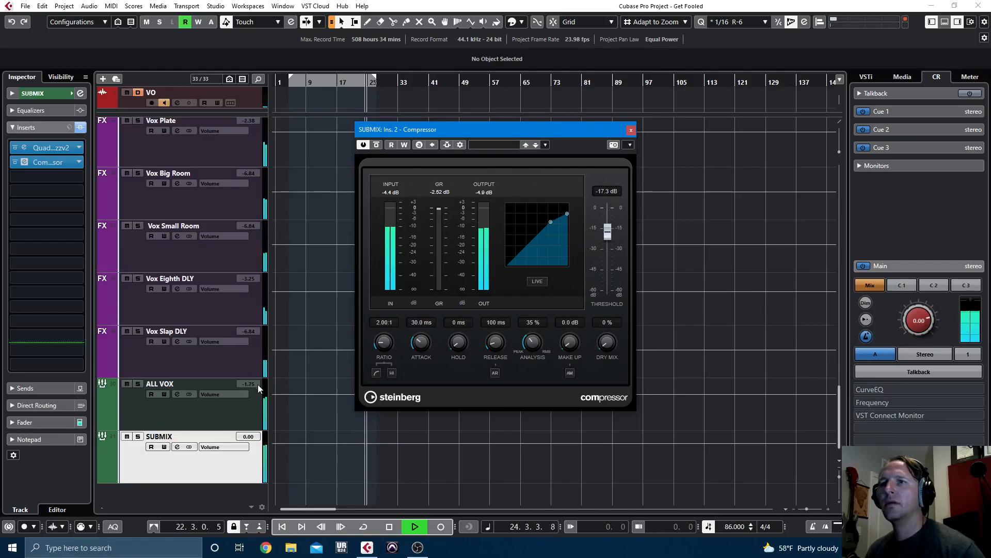
scroll(258, 384, down, 2)
click(438, 194)
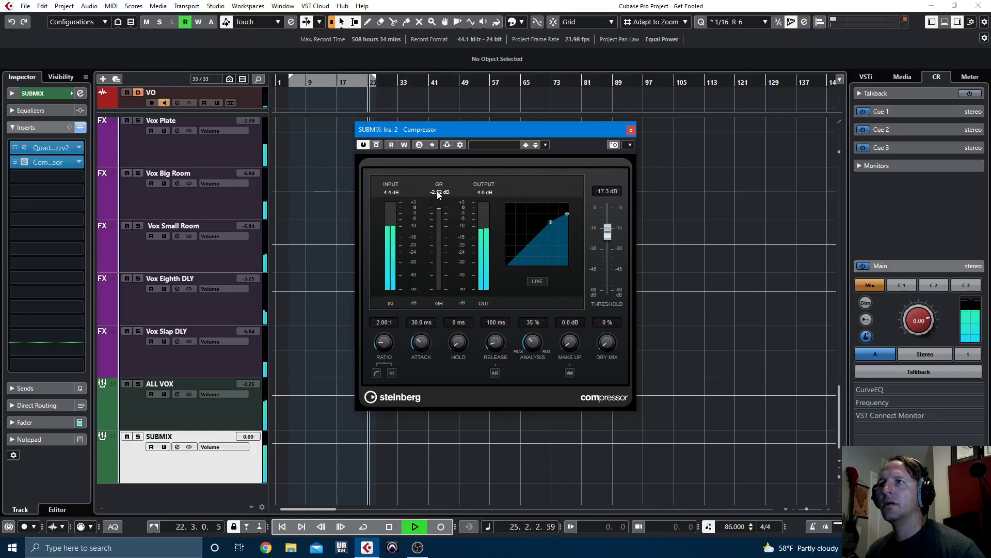
Compare the SUBMIX compressor bypassed and active, and raise its make-up gain to 0.8 dB.
click(377, 144)
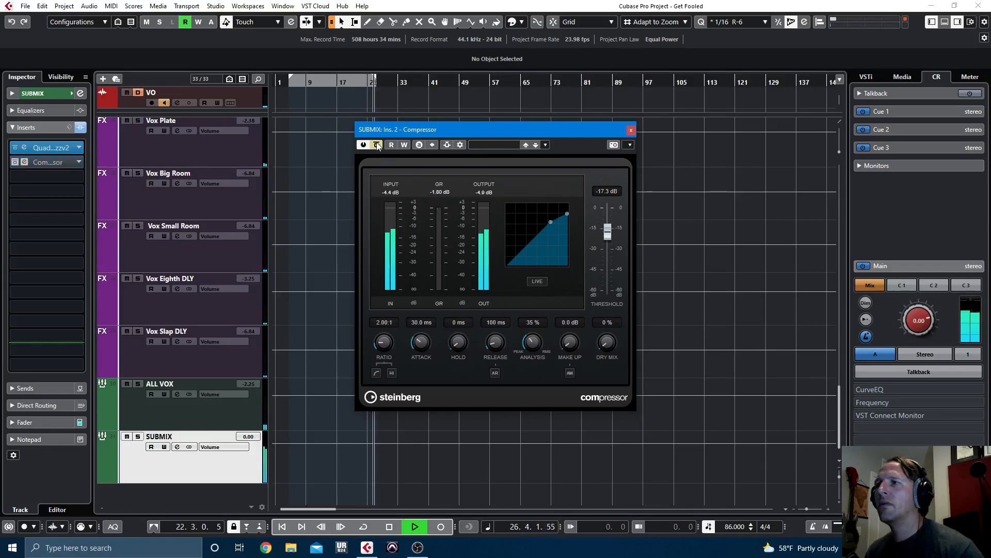
click(377, 145)
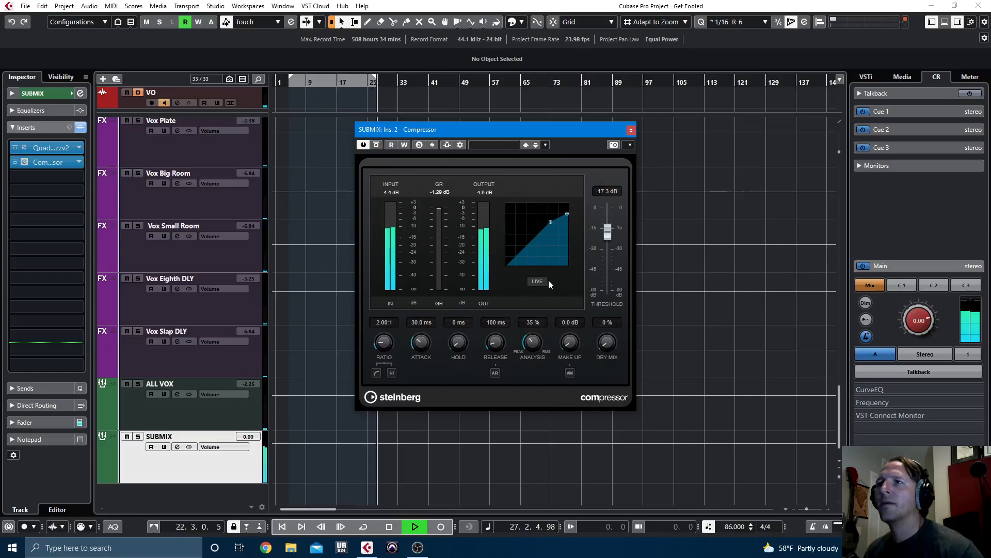
drag(568, 344, 566, 343)
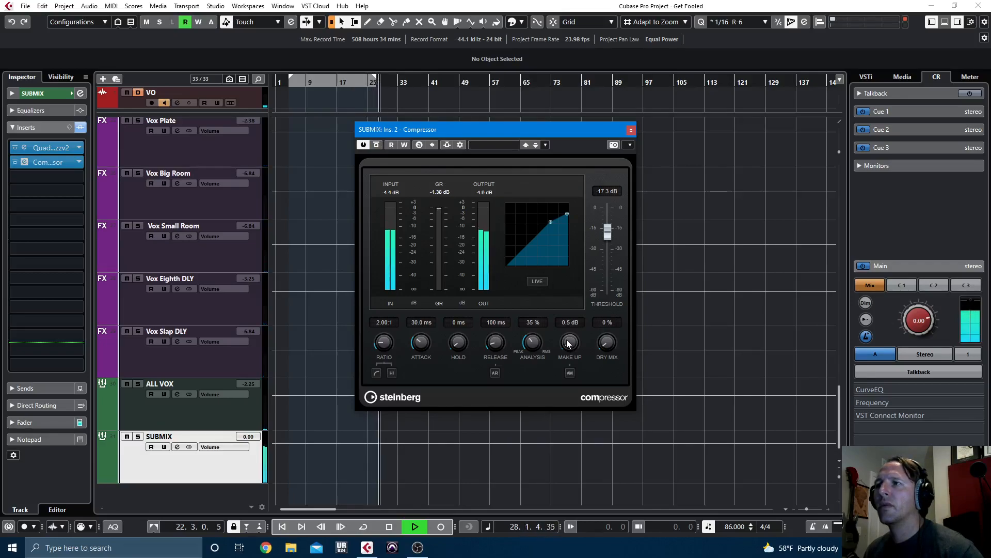
Compare the mix repeatedly with the gain-matched SUBMIX compressor bypassed and active, leave it active, and close the plug-in.
click(378, 146)
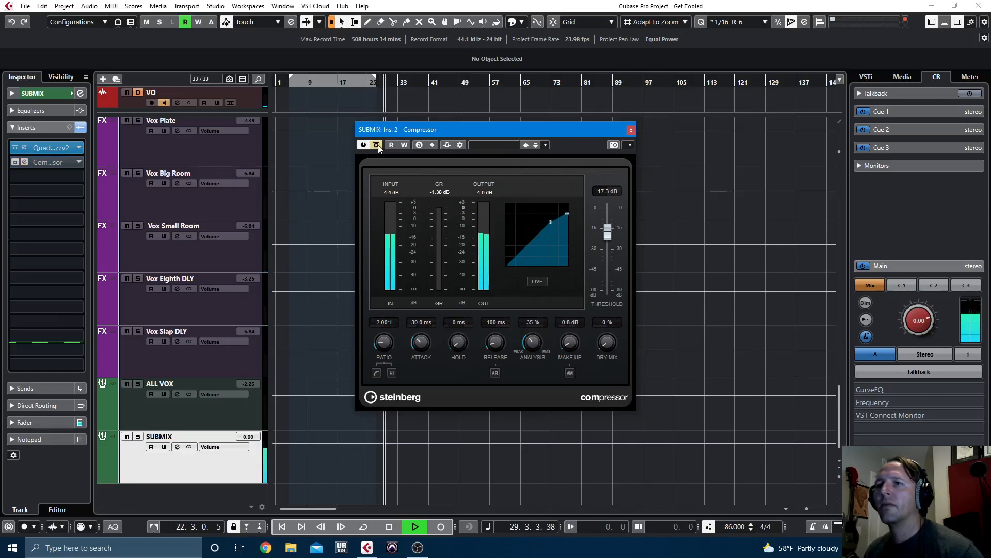
click(378, 145)
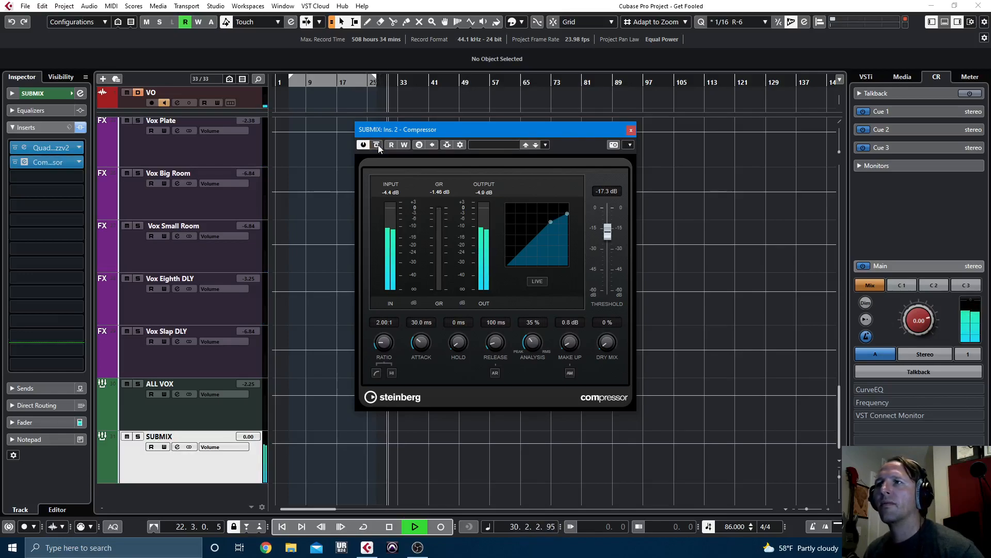
click(377, 144)
click(378, 144)
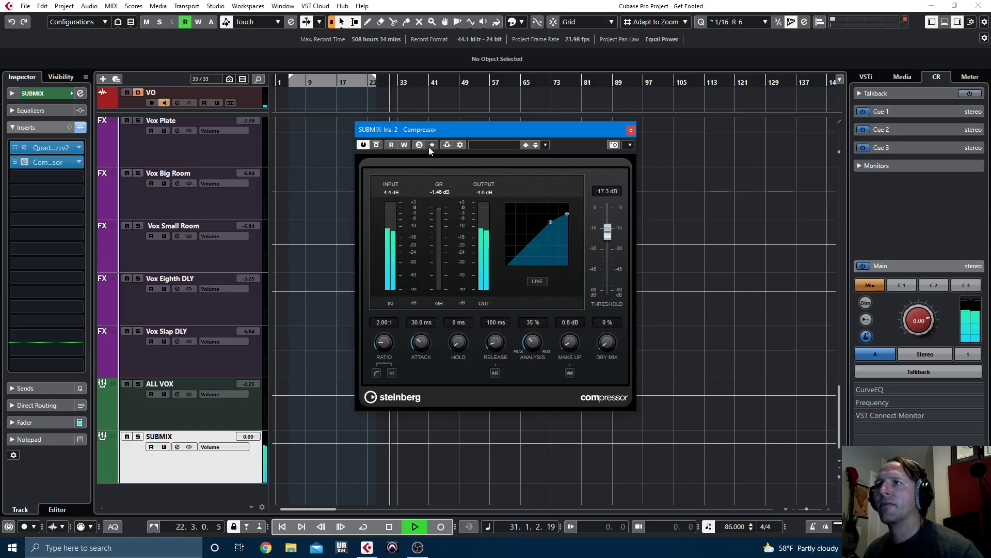
key(space)
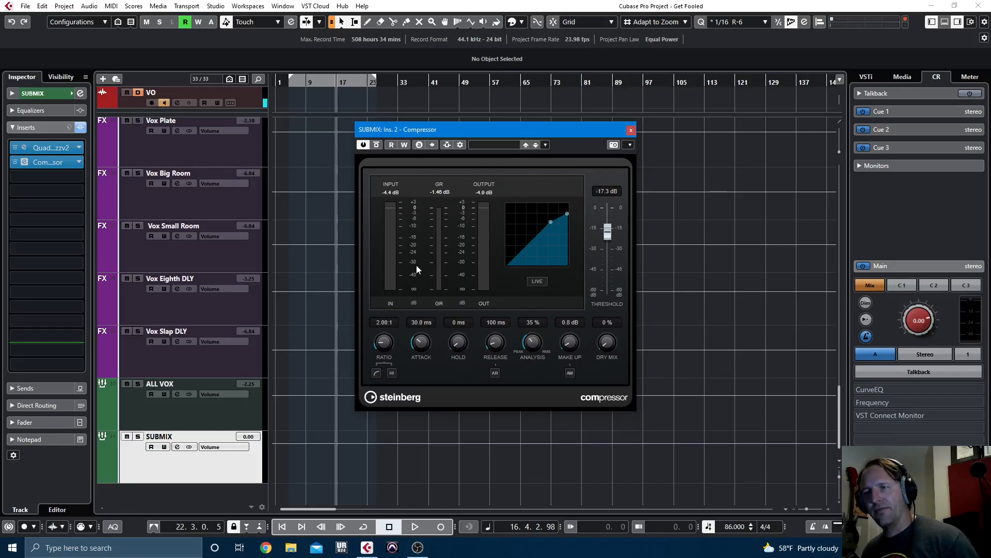
key(space)
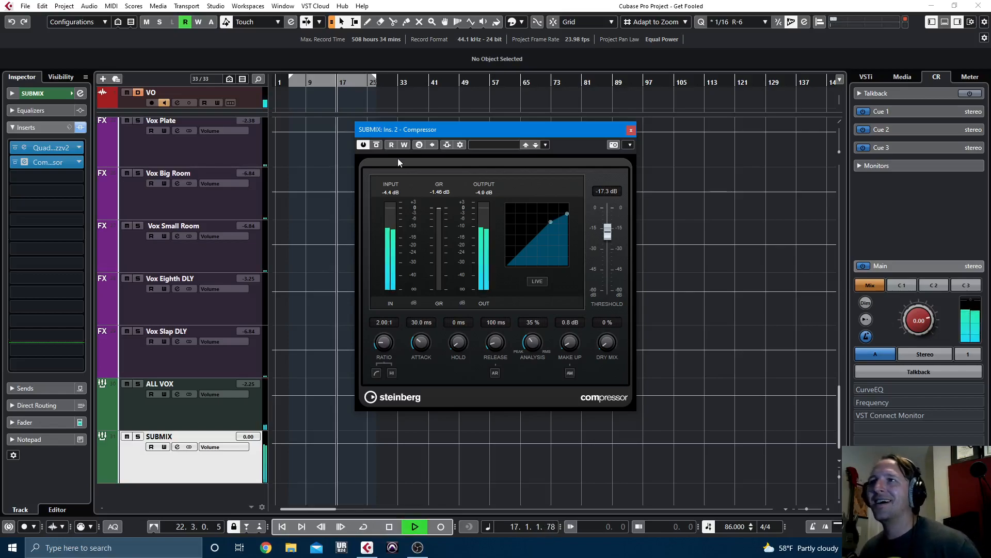
click(376, 145)
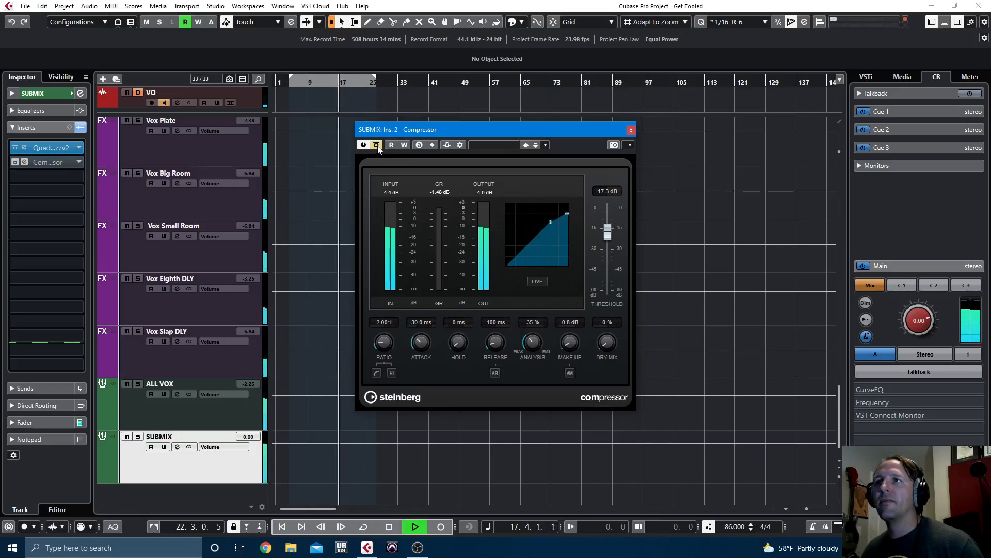
click(377, 145)
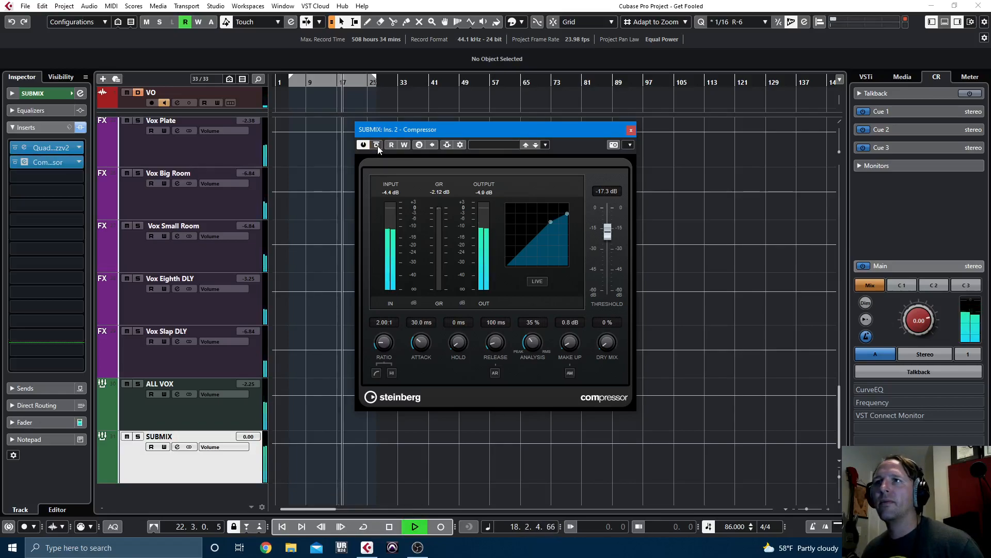
click(378, 146)
click(377, 146)
key(space)
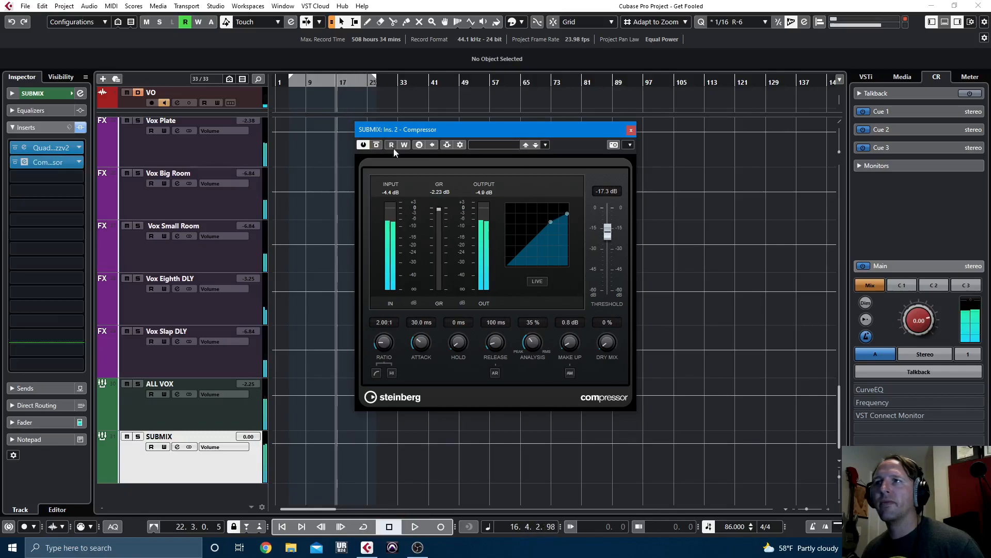
click(631, 130)
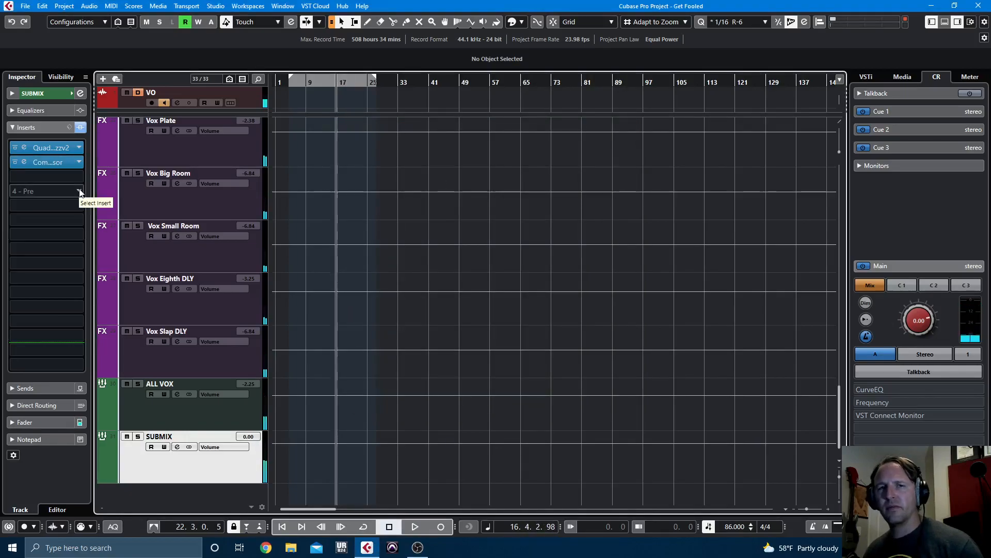
Insert StudioEQ in SUBMIX's third insert slot.
click(45, 180)
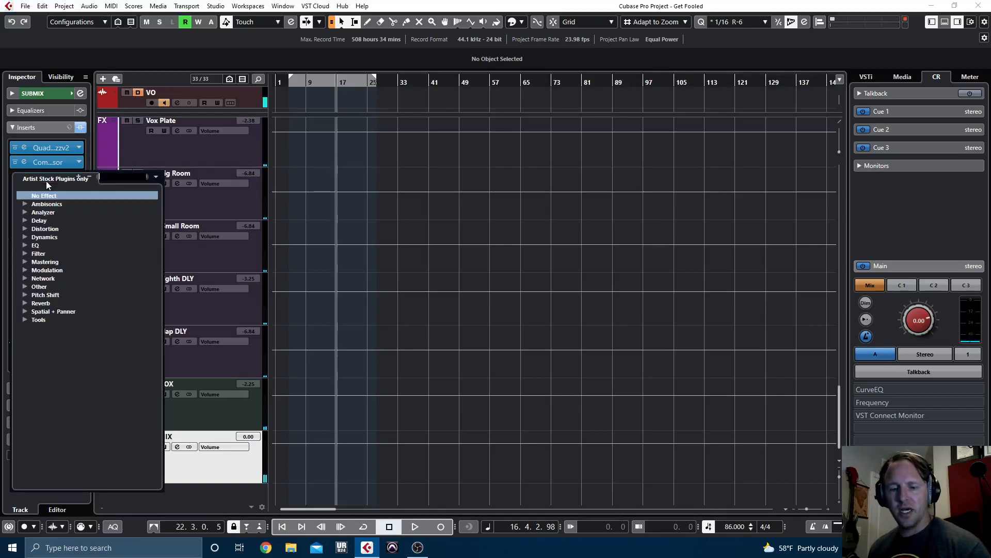
text(st)
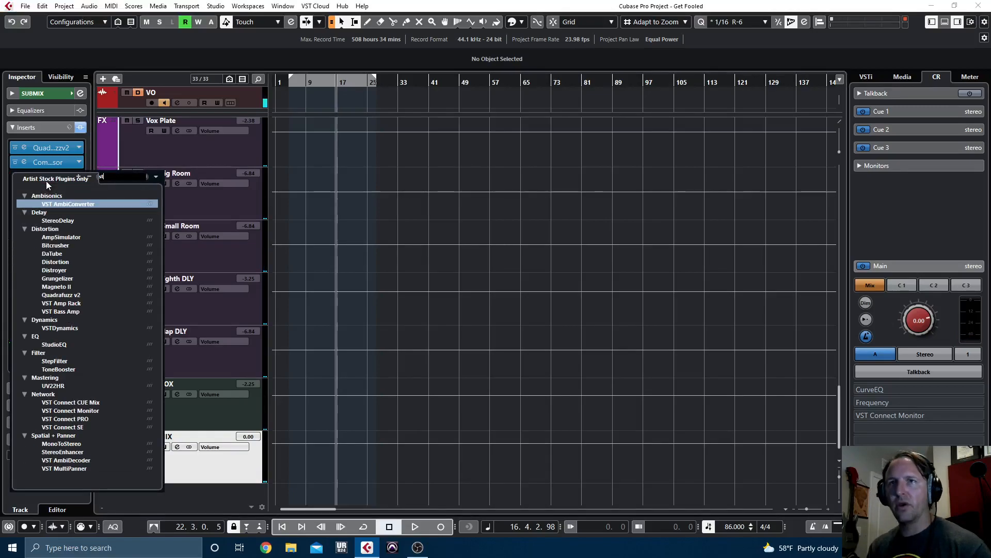
text(udio)
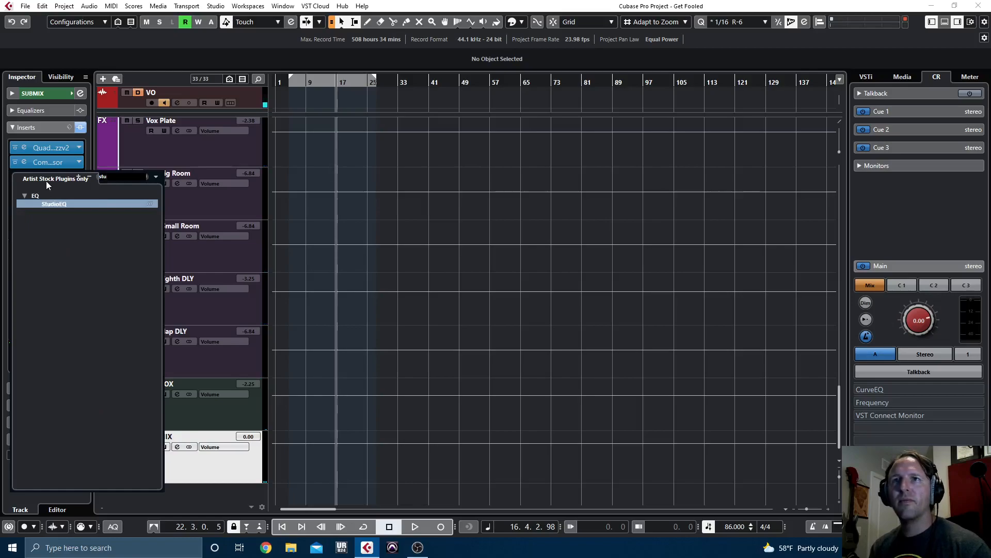
key(Return)
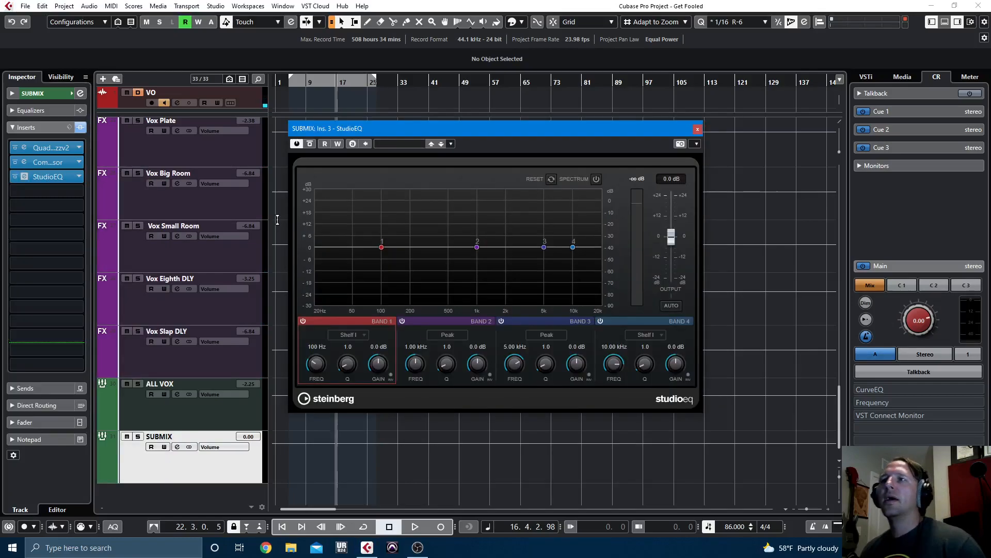
Set StudioEQ's band 1 to a Cut filter at 35 Hz with a Q of 4.2.
click(345, 334)
click(366, 384)
drag(316, 366, 345, 328)
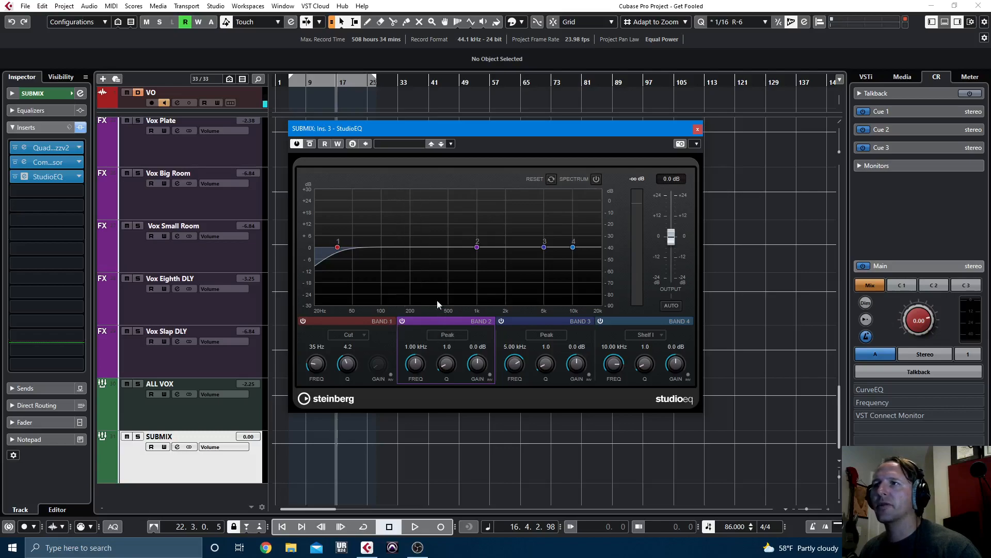
During playback, set StudioEQ's band 2 to 57 Hz at 1.6 dB and band 3 to 190 Hz at -1.1 dB with a Q of 2.7.
key(space)
drag(479, 250, 358, 245)
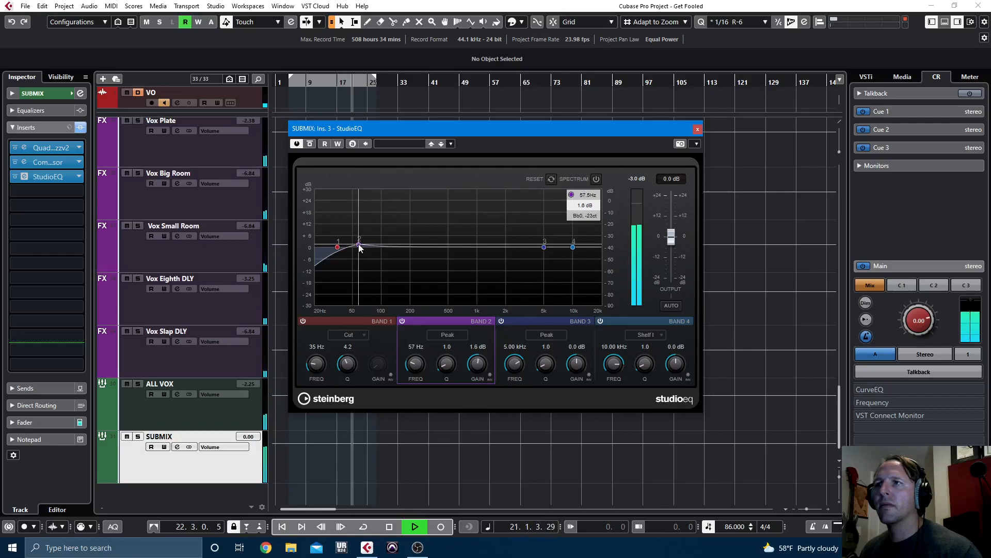
drag(544, 249, 408, 252)
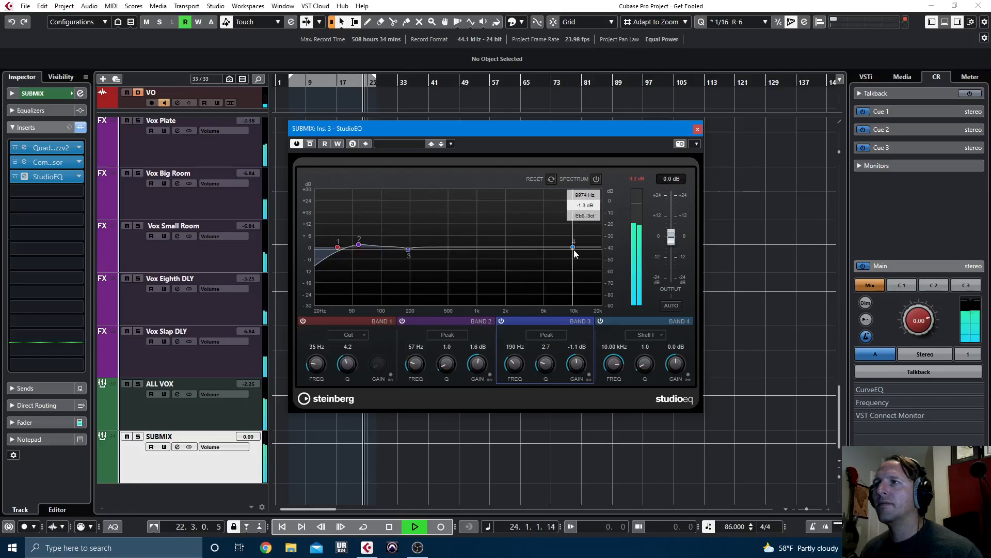
Set StudioEQ's band 4 high shelf to 9.85 kHz with a gain of 2.4 dB.
drag(573, 248, 573, 239)
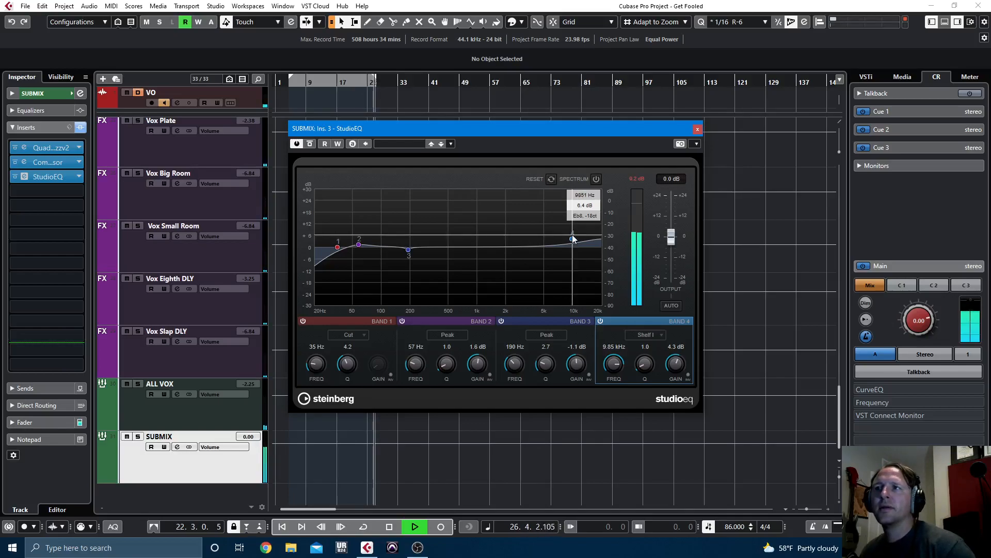
drag(677, 362, 679, 368)
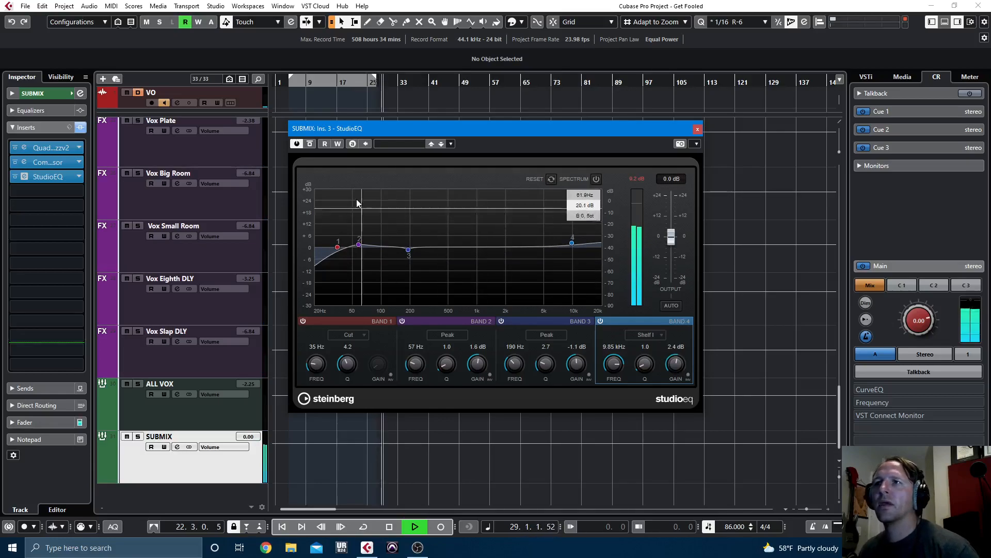
Compare the mix with the SUBMIX StudioEQ bypassed and active, stop playback, and close the plug-in.
click(310, 144)
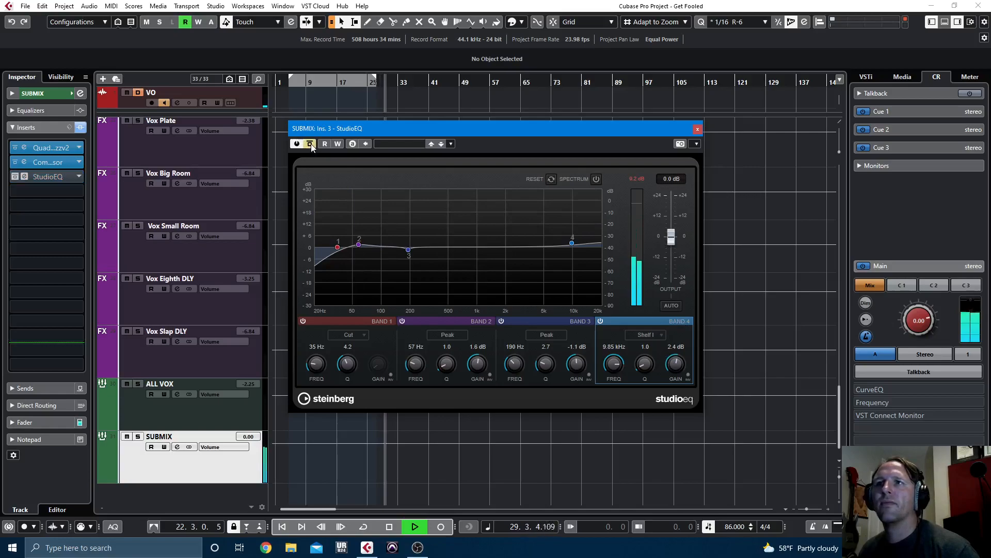
click(310, 144)
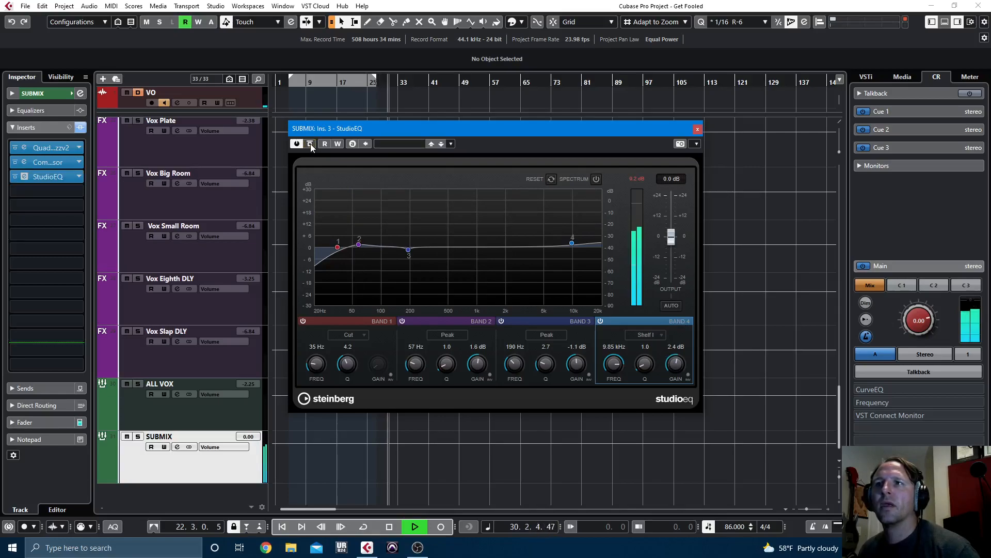
click(311, 143)
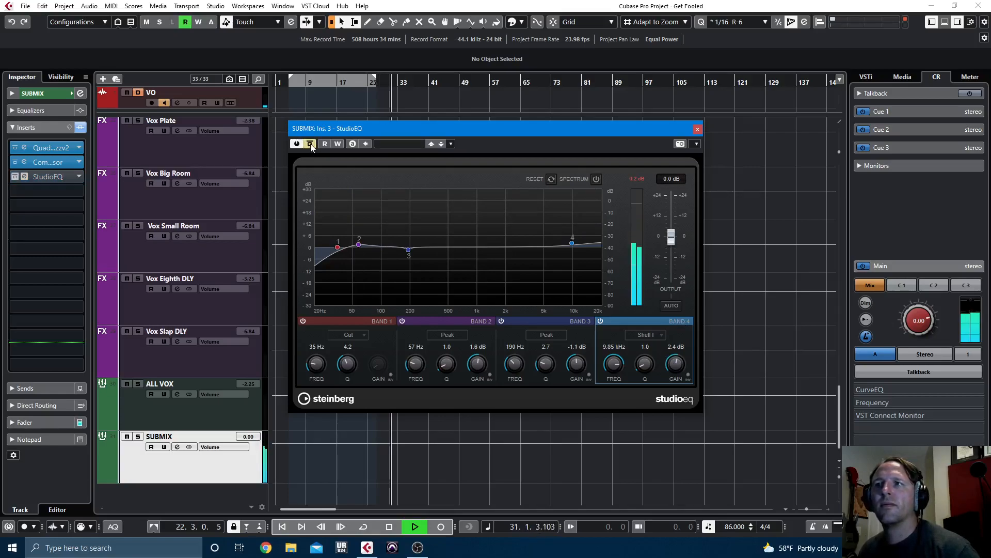
click(311, 144)
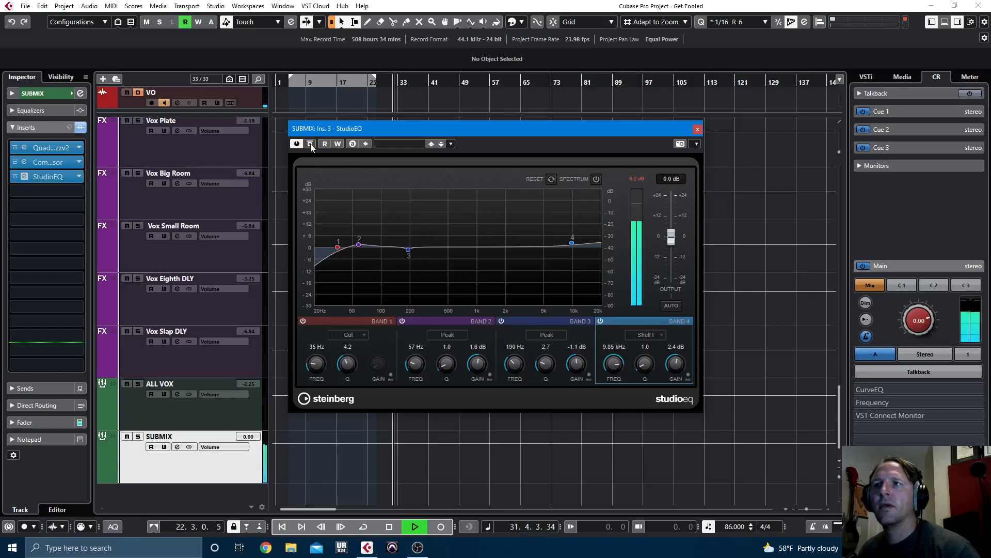
click(311, 144)
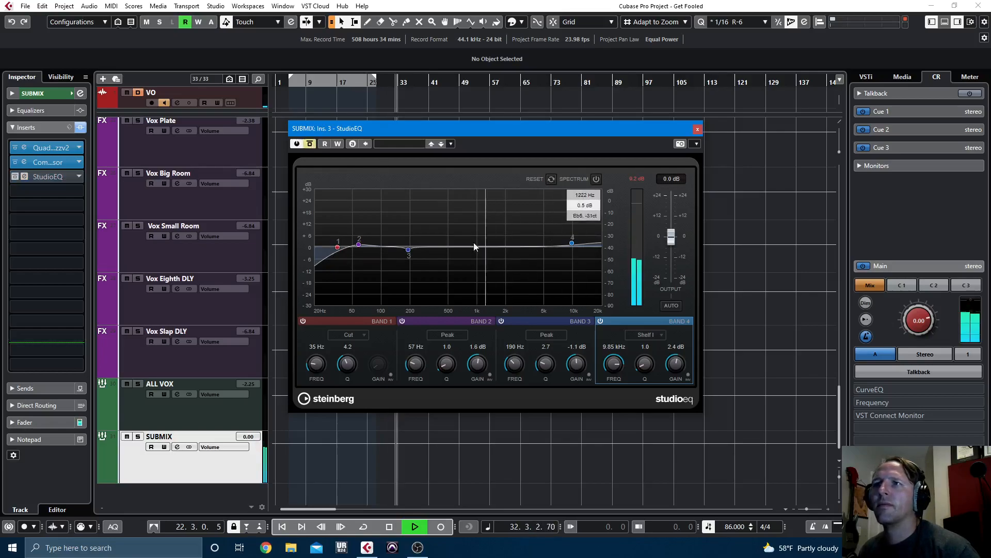
key(space)
click(697, 129)
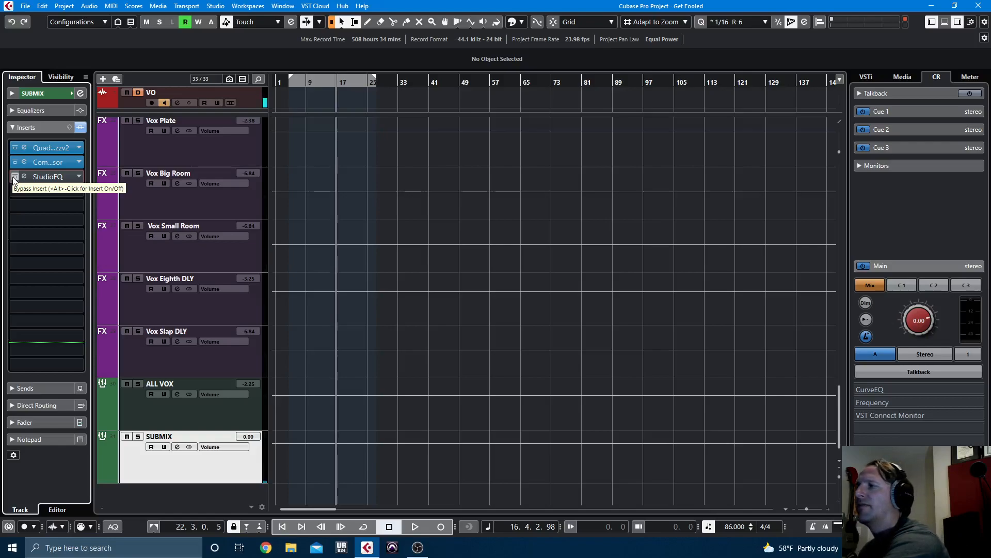
Play the mix again, toggling the SUBMIX StudioEQ insert's bypass to compare, leave it active, and stop playback.
key(space)
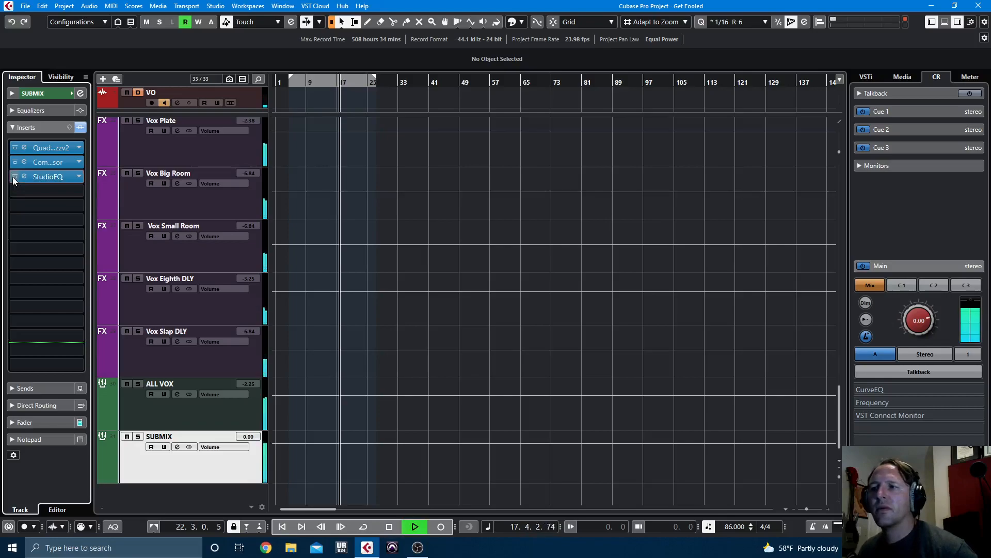
click(14, 177)
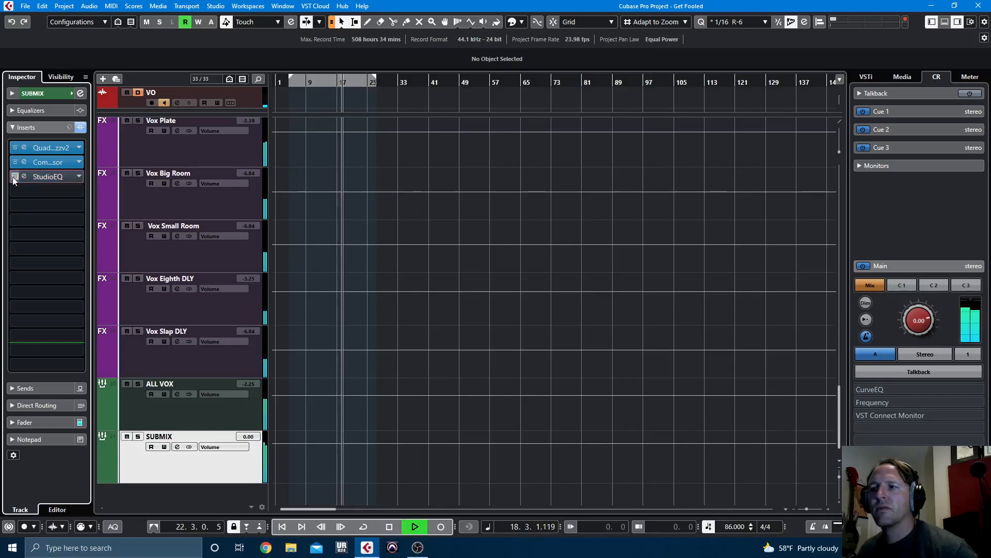
click(13, 177)
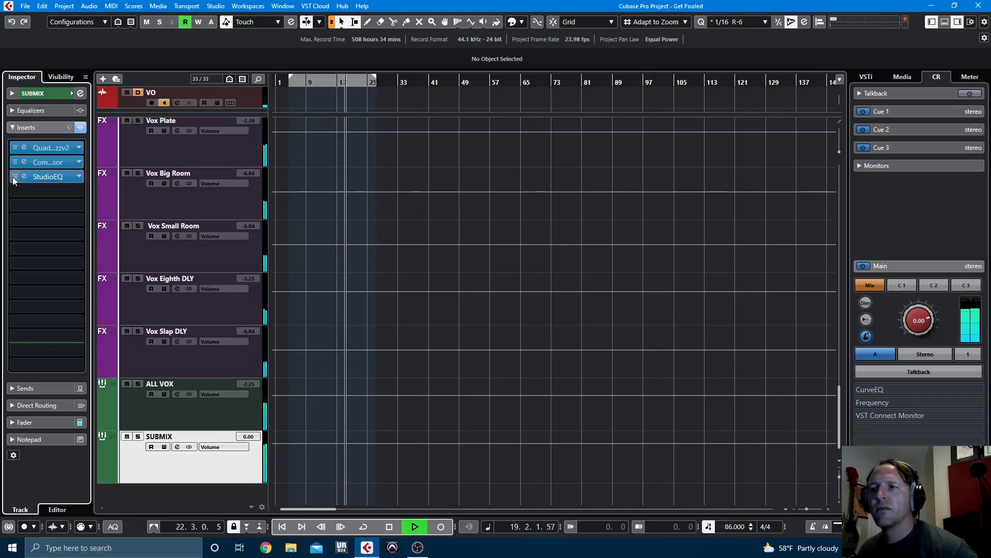
click(14, 176)
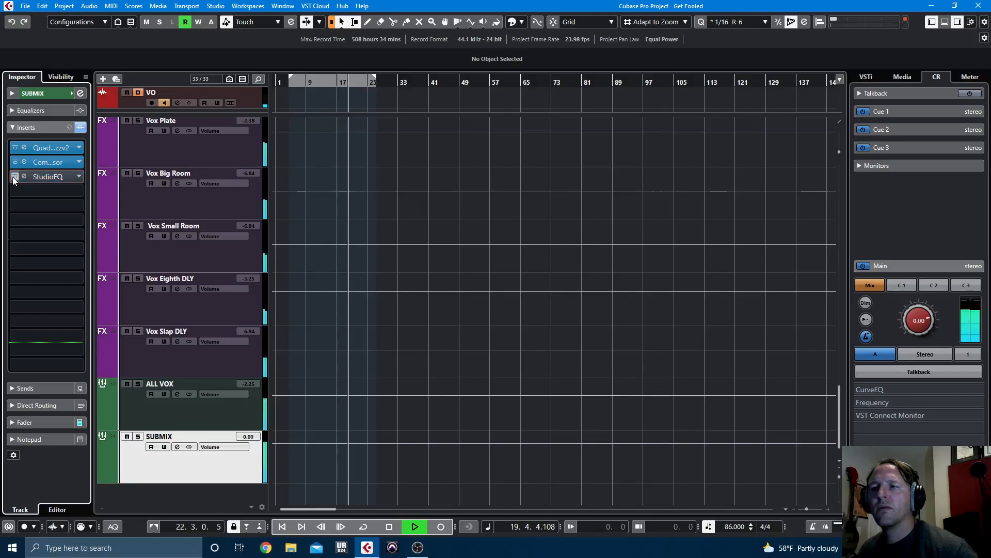
click(12, 176)
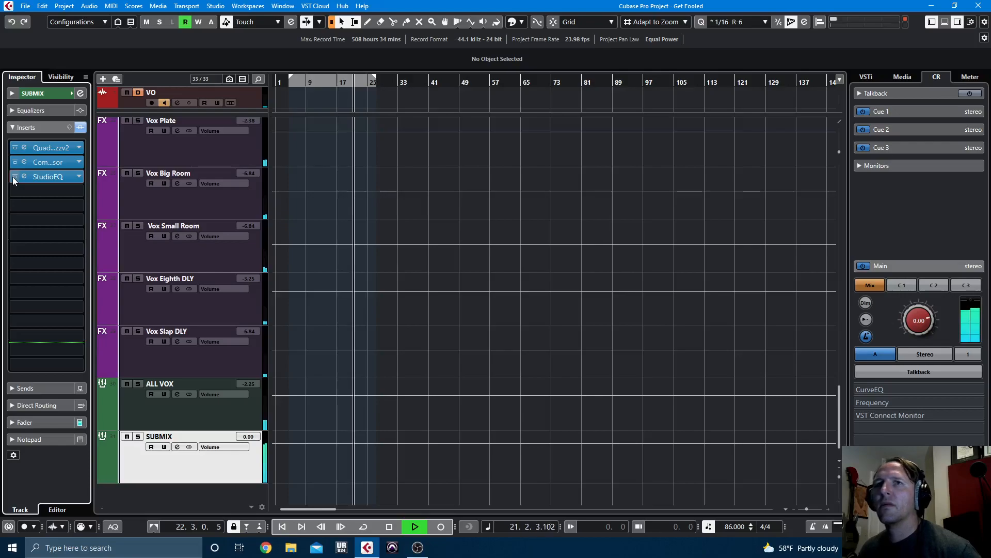
click(12, 176)
click(12, 176)
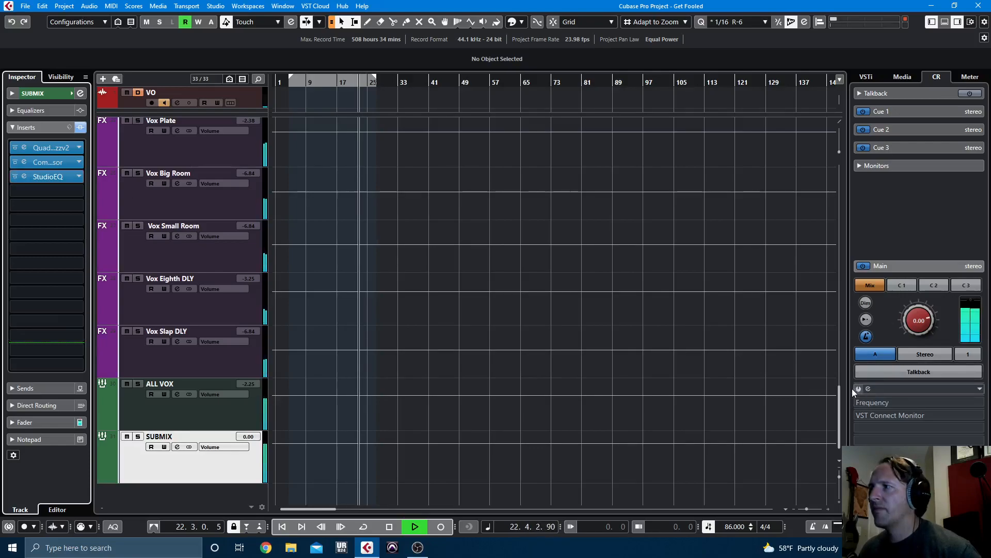
key(space)
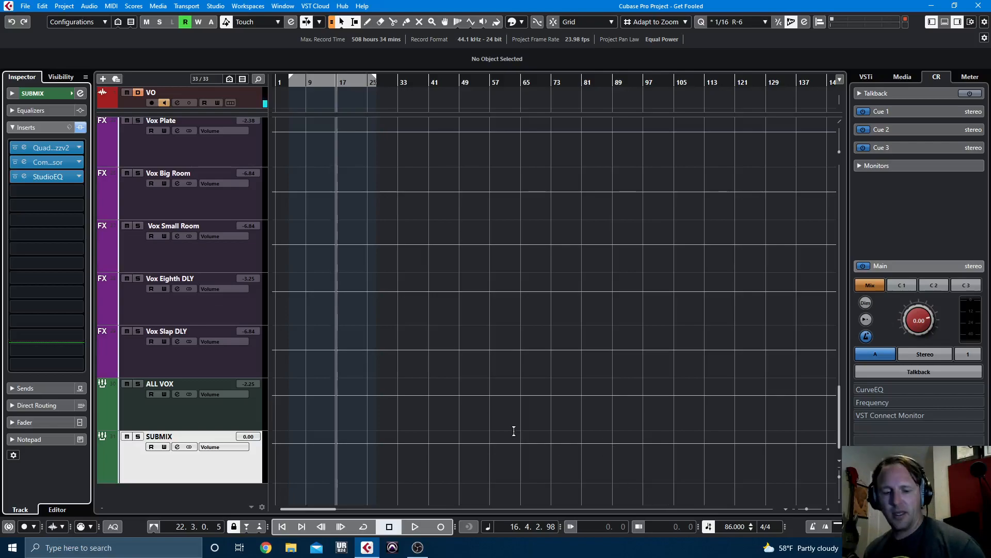
Activate CurveEQ in the Control Room's first insert, examine the full mix's spectrum during playback, and close the plug-in.
click(860, 390)
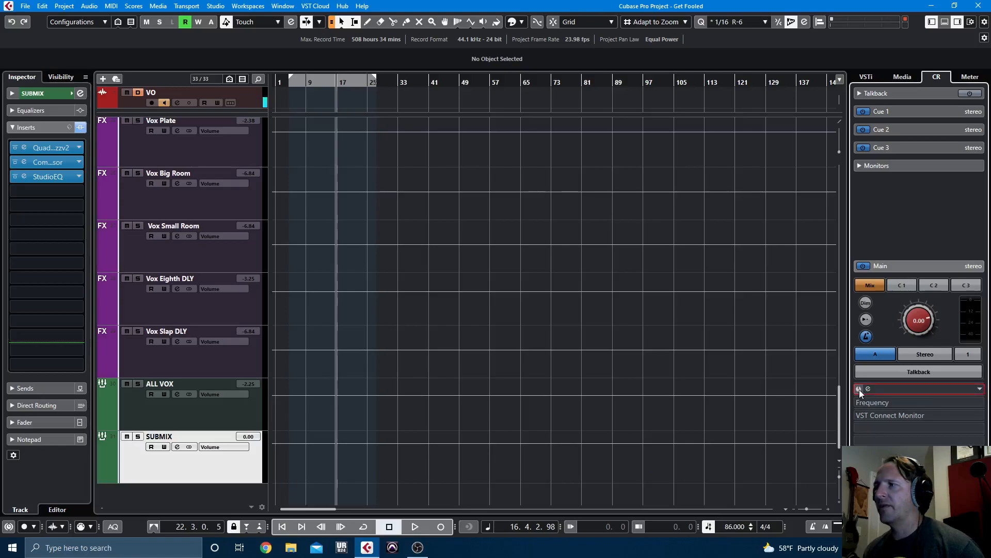
click(871, 390)
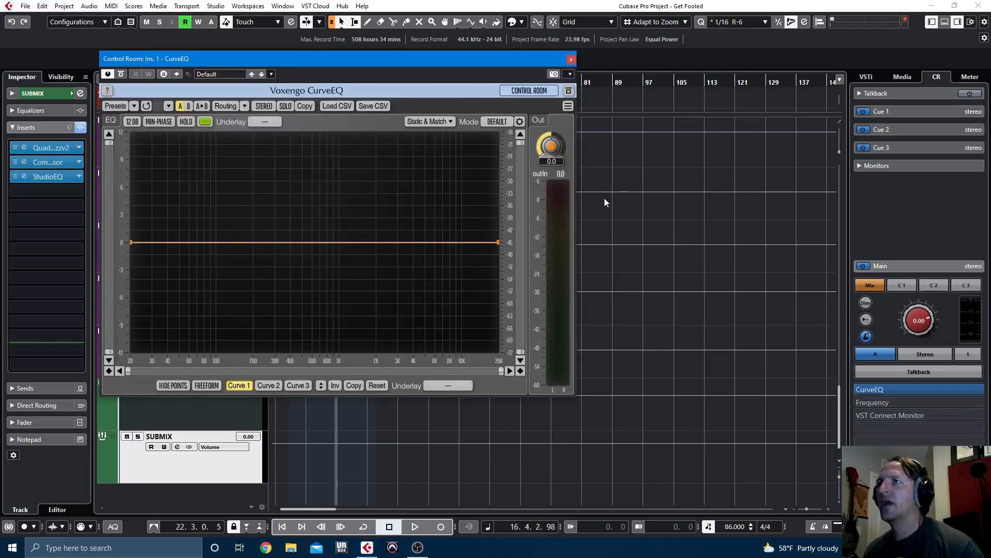
drag(287, 59, 669, 124)
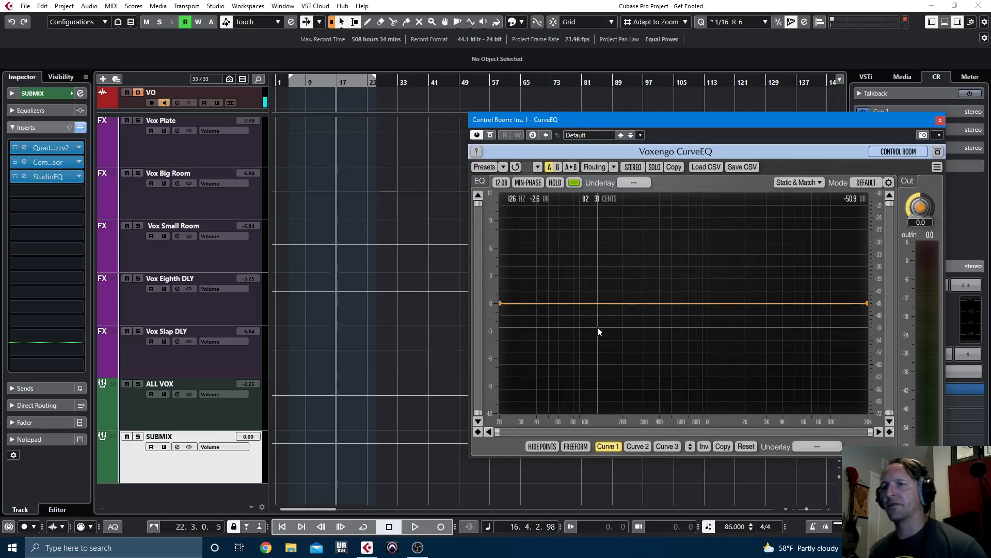
key(space)
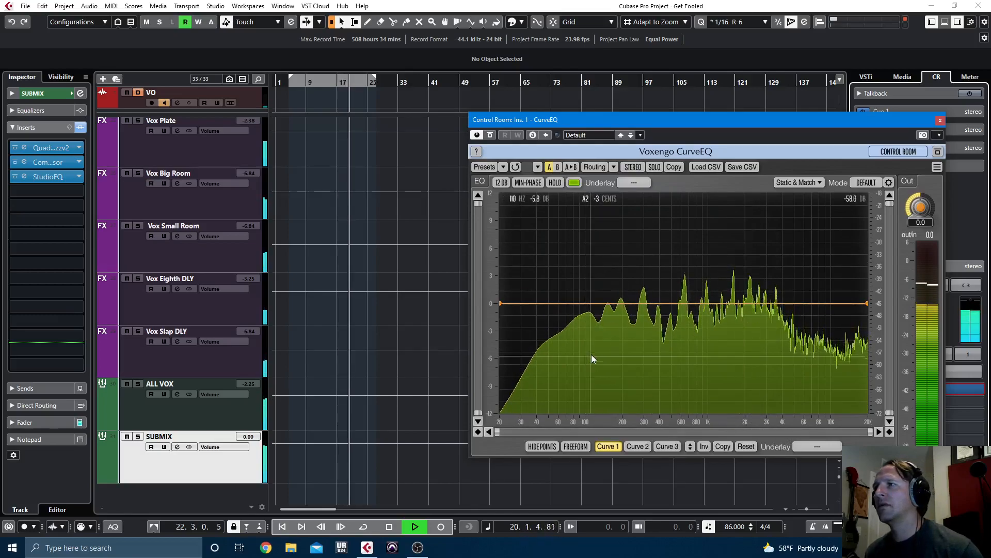
key(space)
click(939, 122)
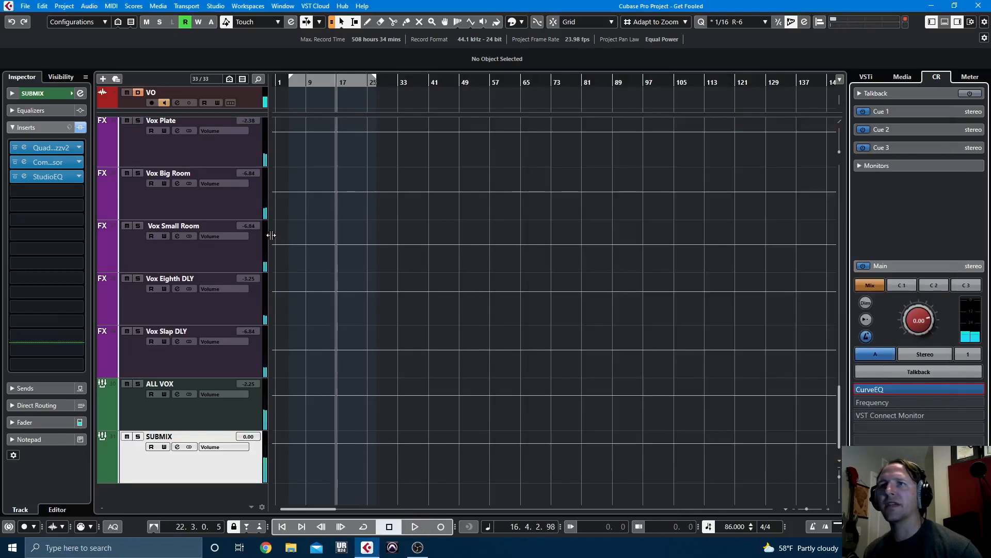
Insert StudioEQ in the sixth insert slot of the 08_Bass track.
scroll(213, 228, up, 10)
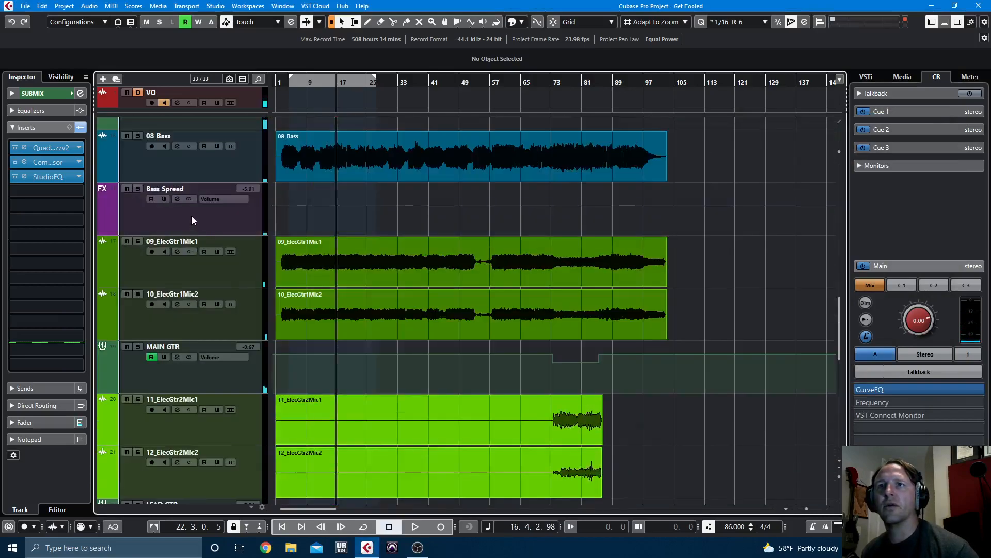
click(175, 169)
click(30, 175)
click(31, 161)
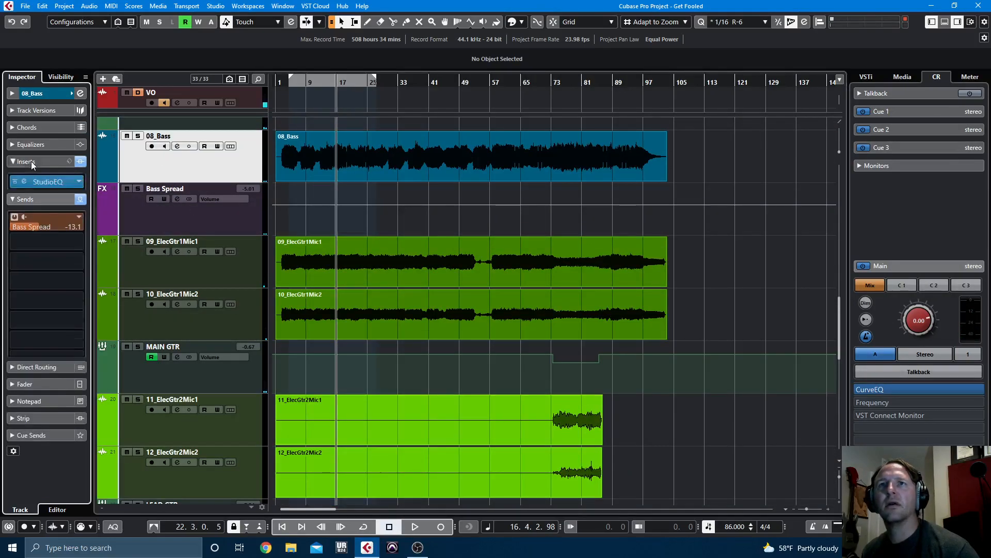
click(40, 254)
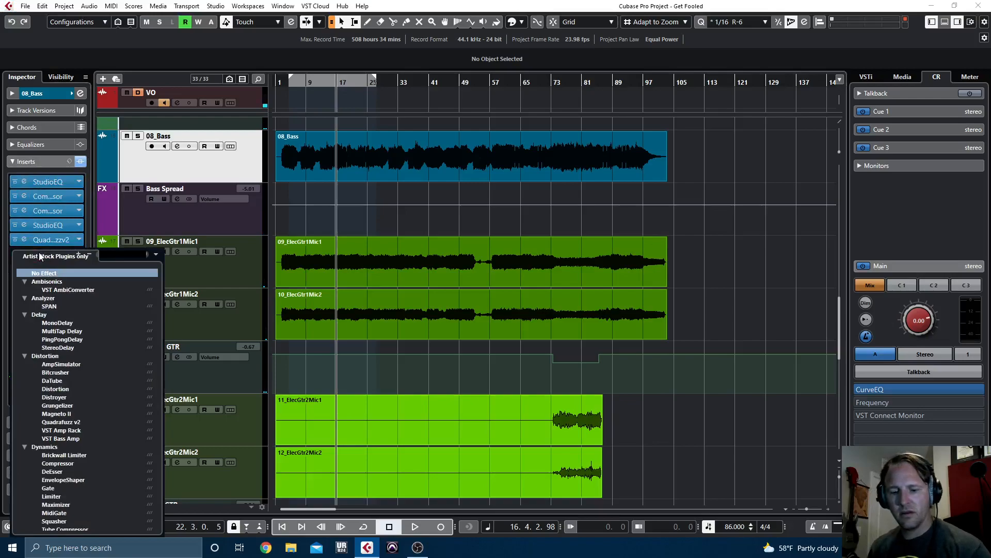
text(stud)
key(Return)
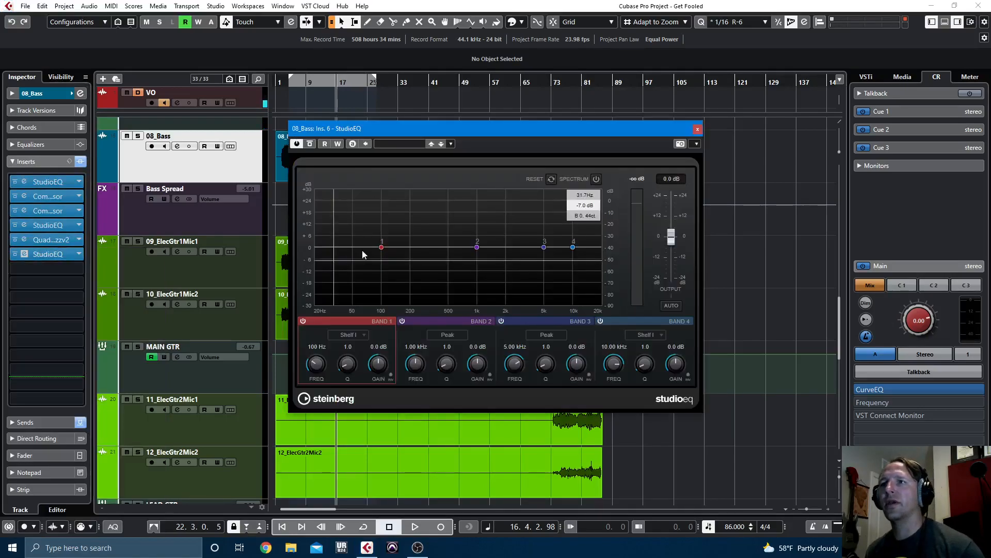
Turn on the bass StudioEQ's spectrum display and set band 1 to a Peak filter at 70 Hz with a Q of 1.8 and 3.2 dB gain.
key(space)
drag(381, 246, 357, 240)
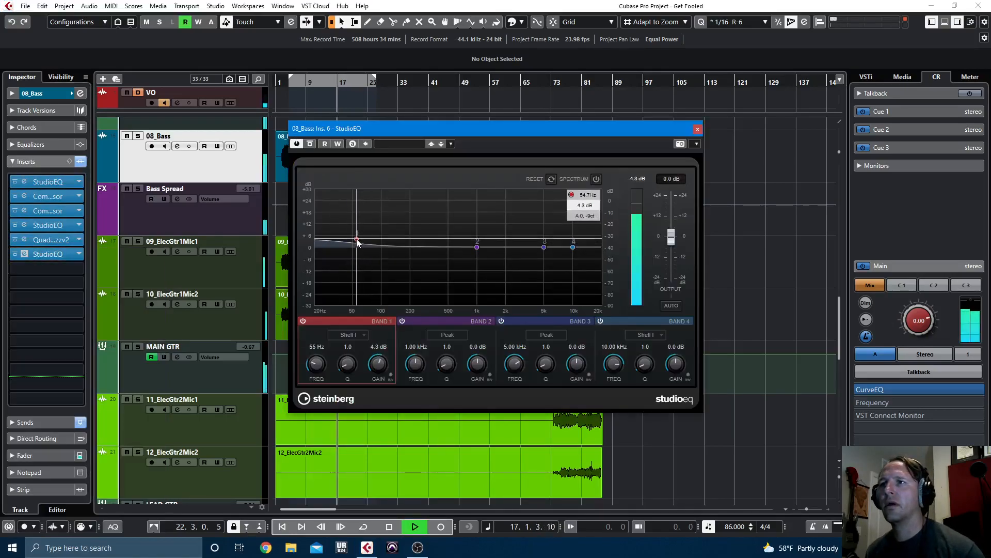
click(596, 179)
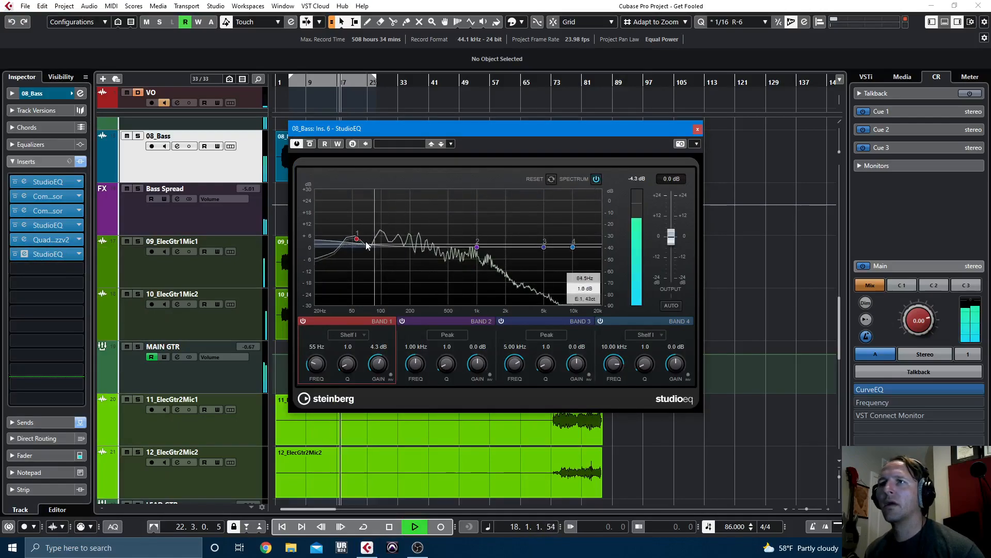
click(348, 334)
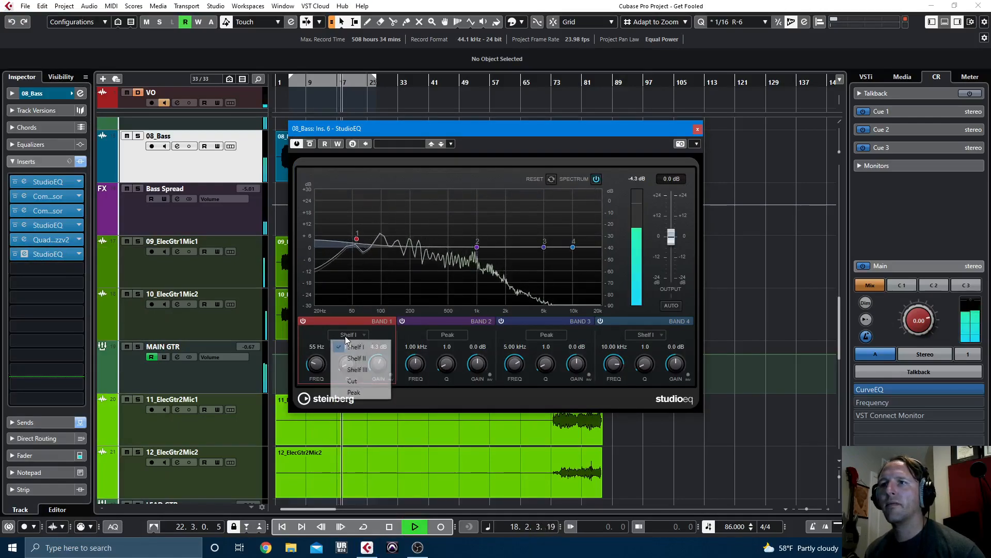
click(356, 395)
drag(356, 239, 368, 244)
scroll(354, 241, up, 2)
scroll(367, 244, up, 6)
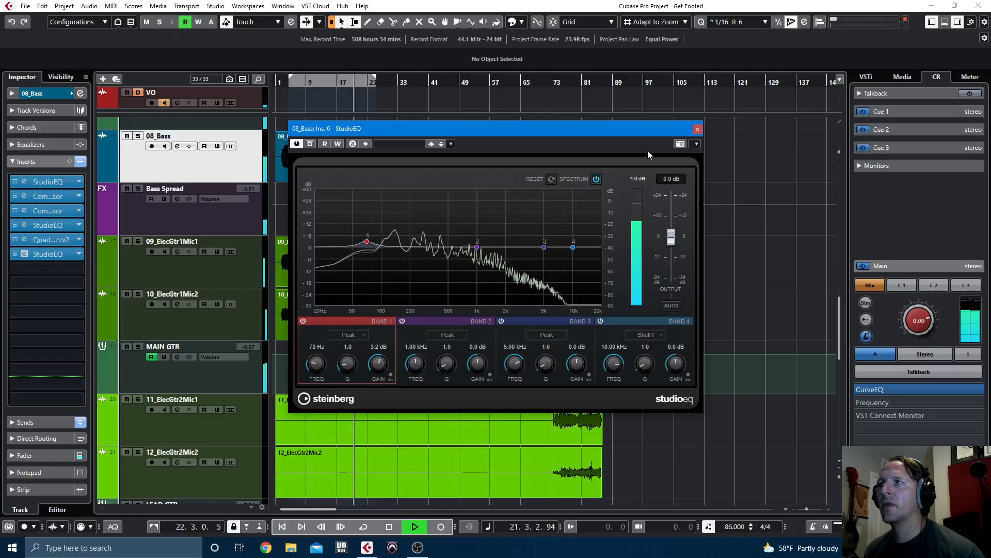
Compare the bass StudioEQ bypassed and active, set band 1's gain to 1.5 dB, and close the plug-in.
click(311, 144)
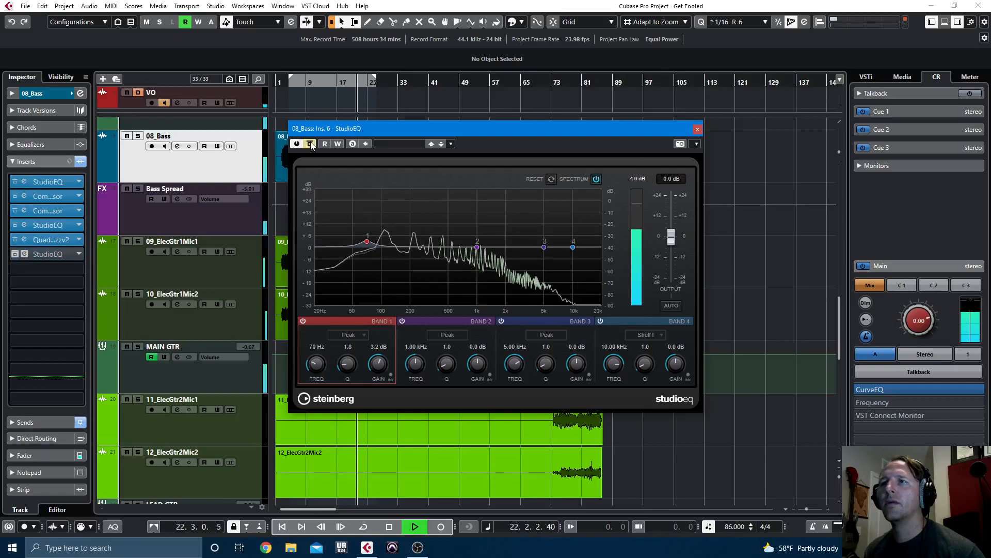
click(310, 144)
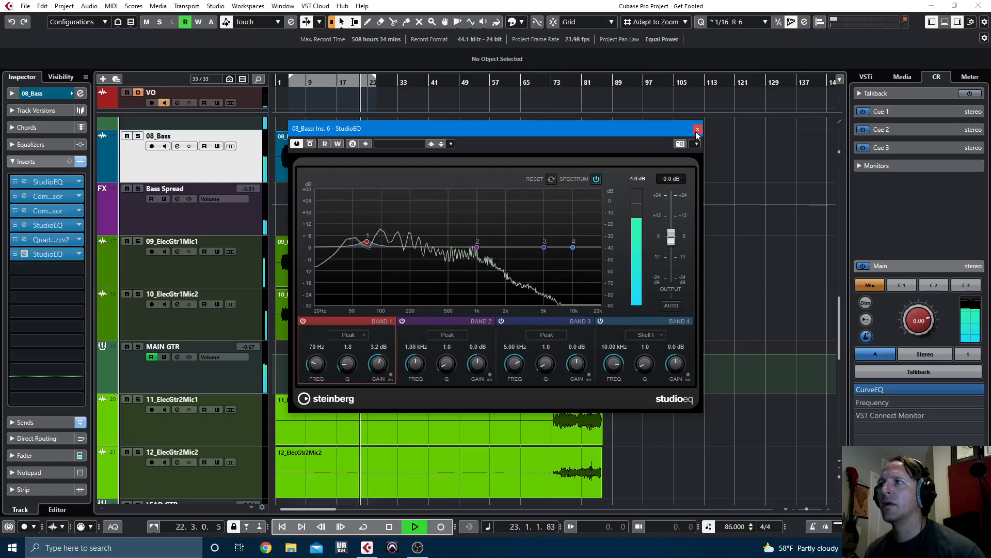
drag(378, 361, 377, 364)
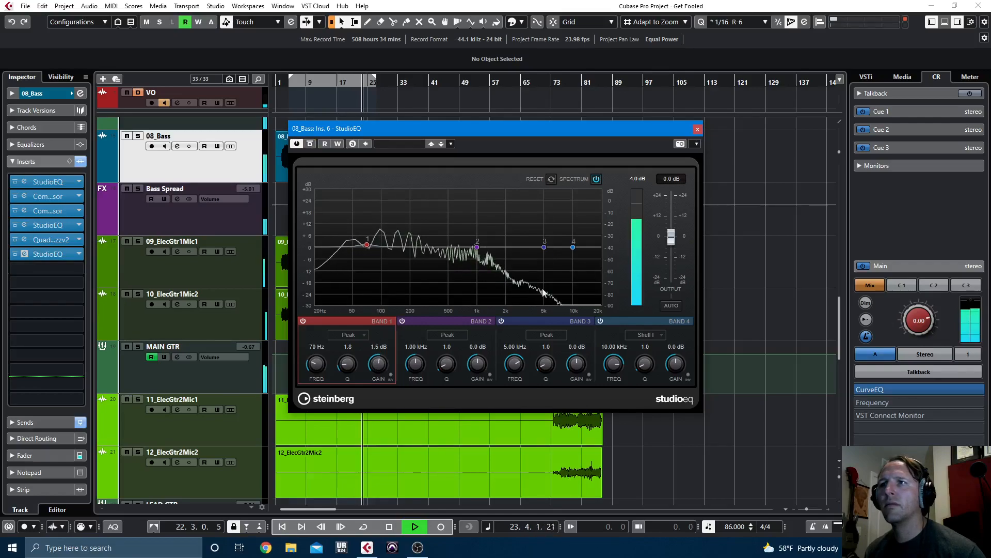
click(698, 130)
Reopen the Control Room's CurveEQ, examine the mix's spectrum with the new bass EQ, and stop playback.
click(888, 391)
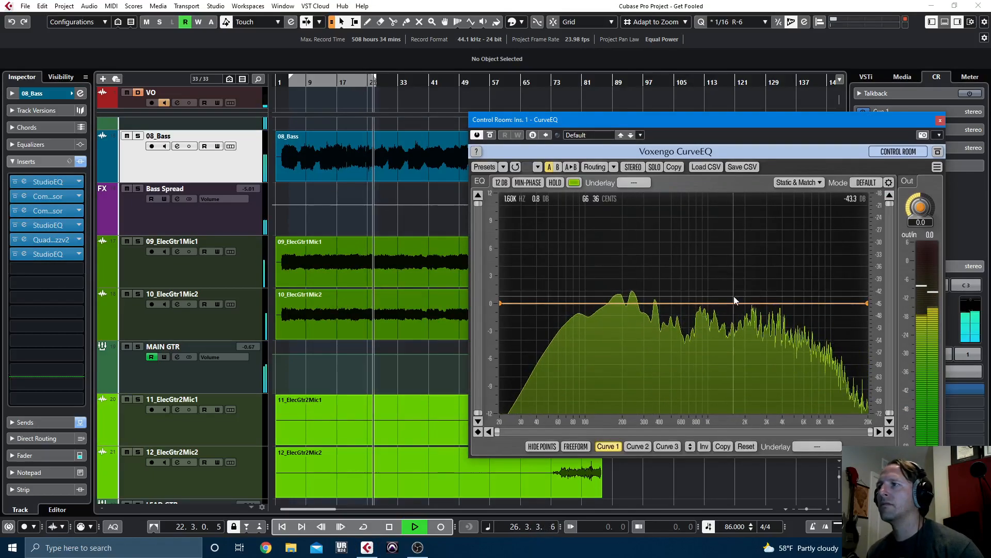
key(space)
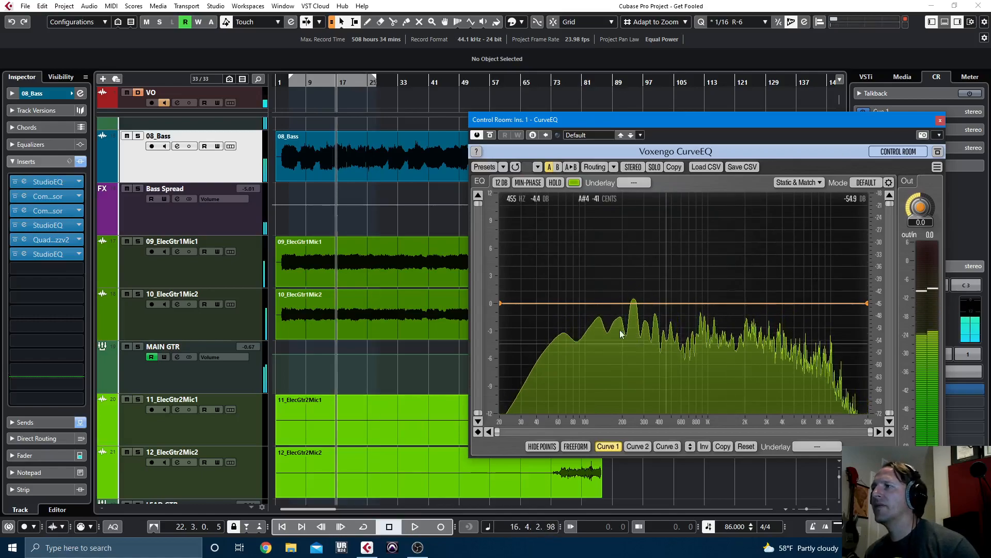
Close the Control Room's CurveEQ and insert StudioEQ in the fourth insert slot of the SUBMIX track.
click(940, 120)
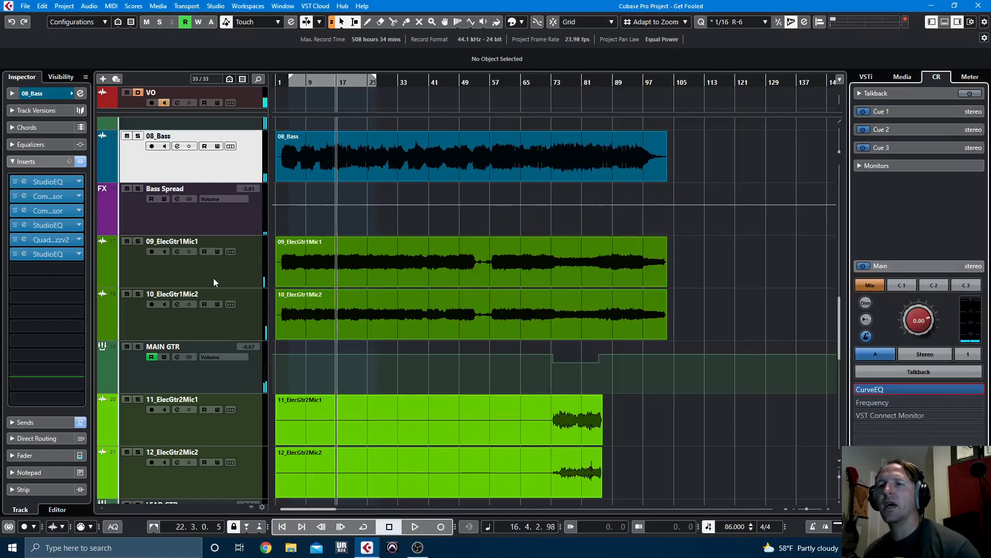
scroll(209, 284, down, 2)
scroll(207, 288, down, 4)
scroll(201, 333, down, 8)
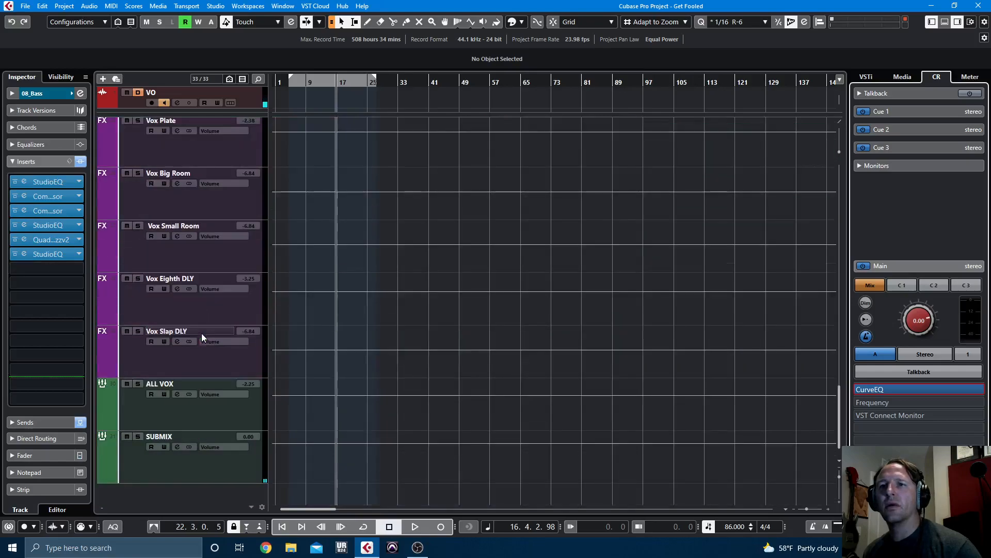
click(211, 444)
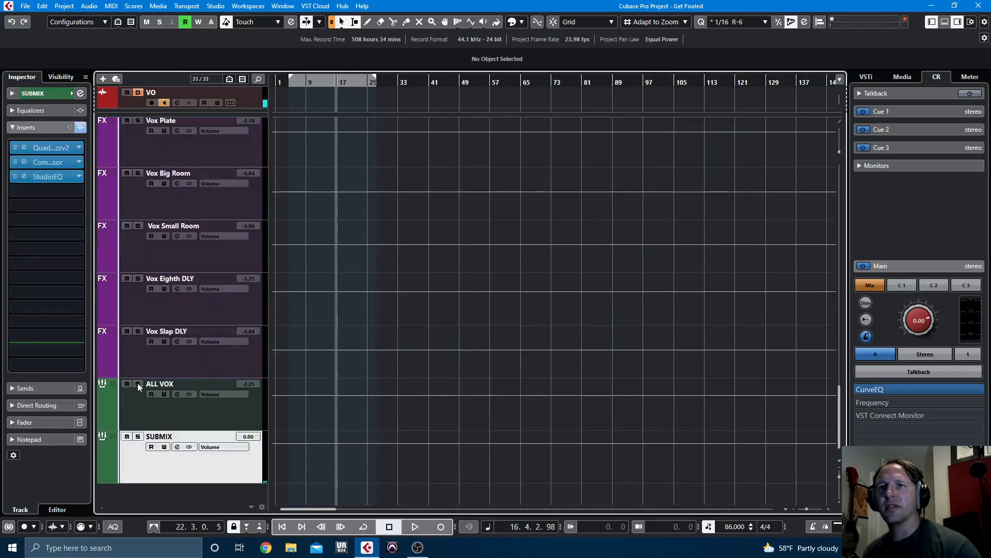
click(47, 190)
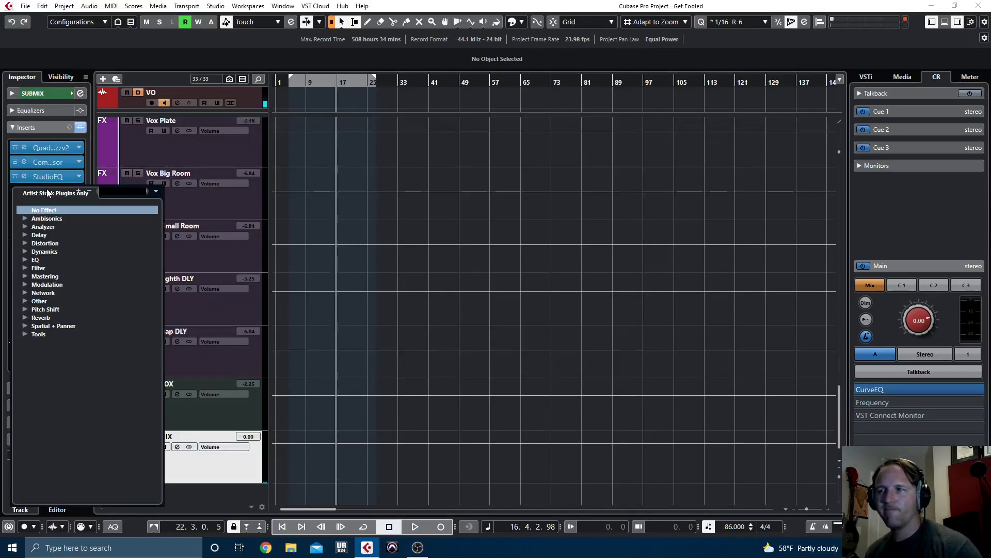
click(922, 392)
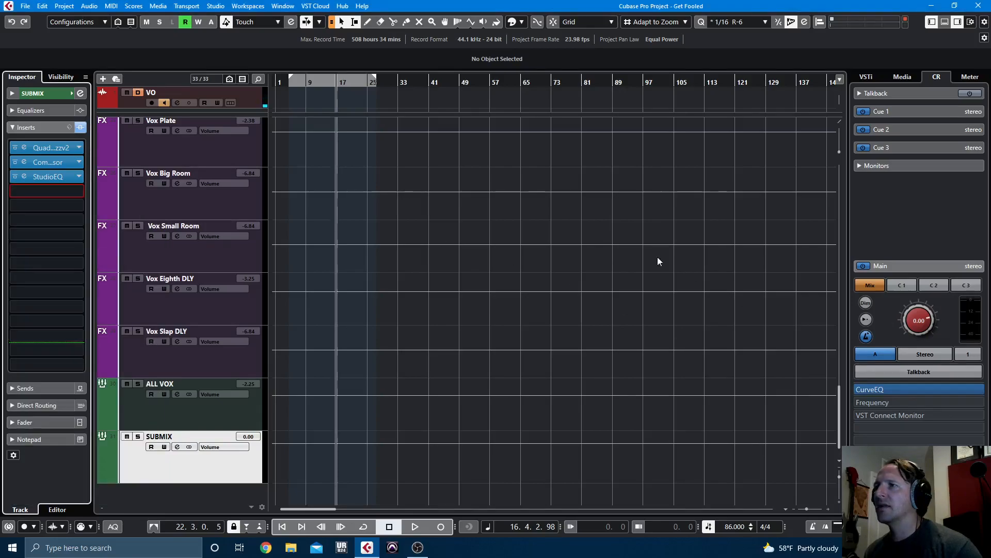
click(48, 189)
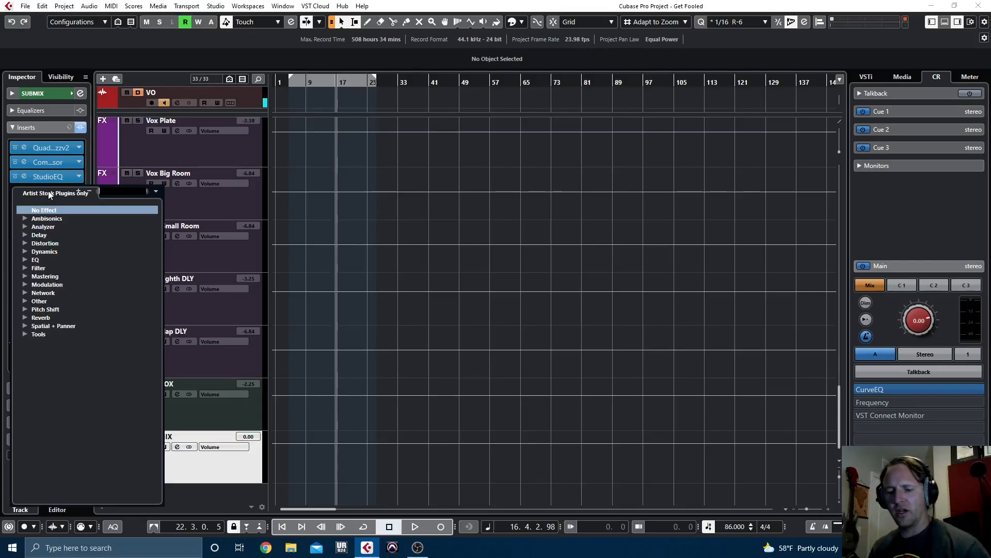
text(stdu)
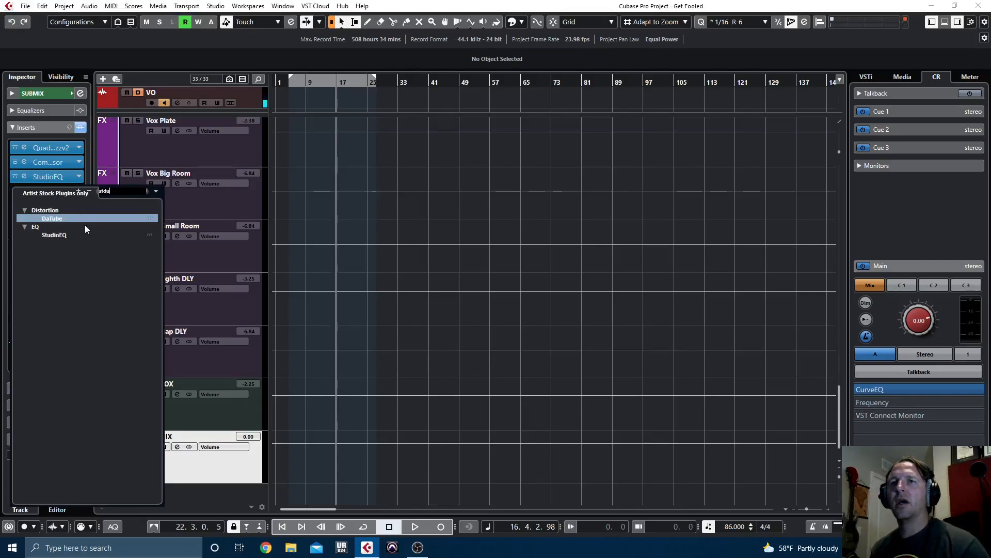
click(69, 237)
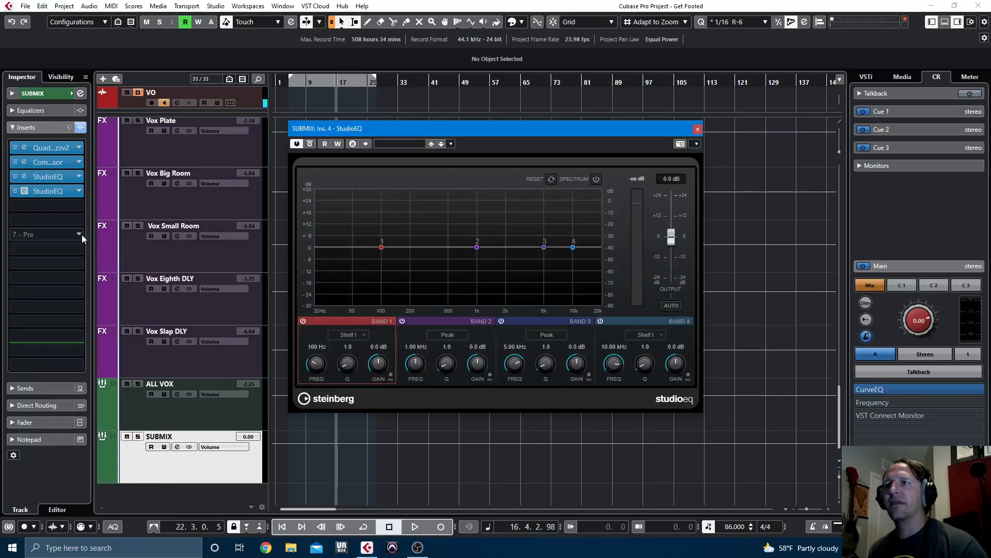
Set band 4 of the new SUBMIX StudioEQ to a Cut filter at 18.94 kHz and compare it bypassed and active during playback.
click(628, 338)
click(638, 380)
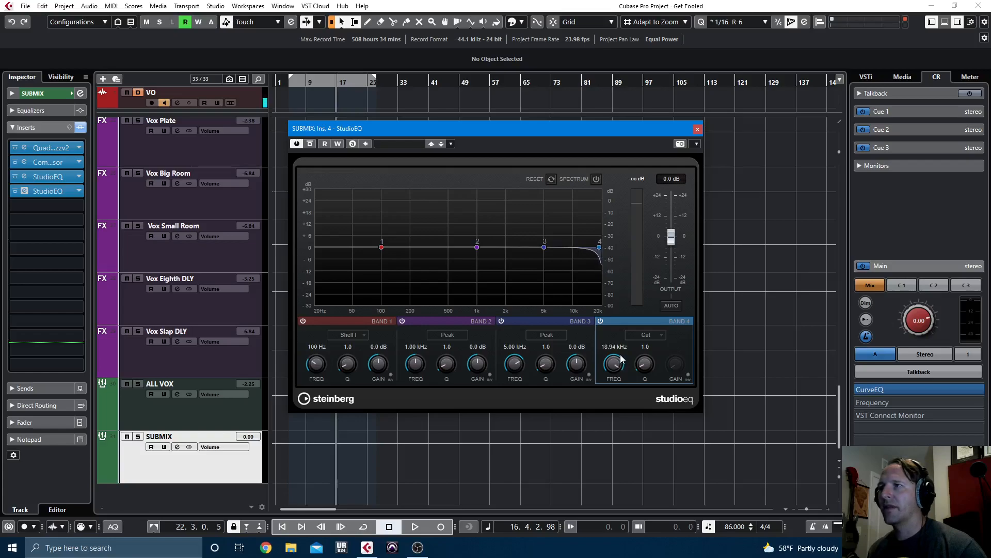
key(space)
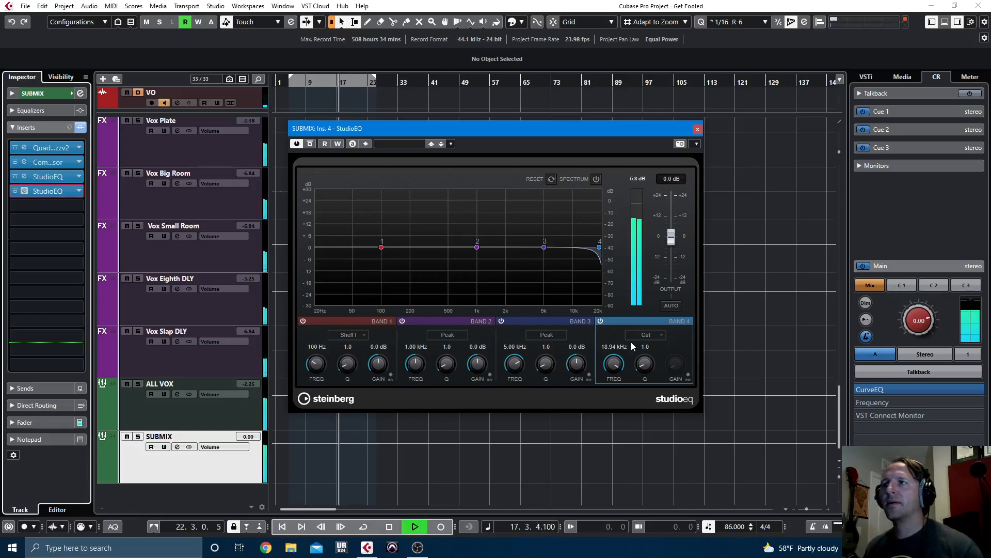
click(309, 144)
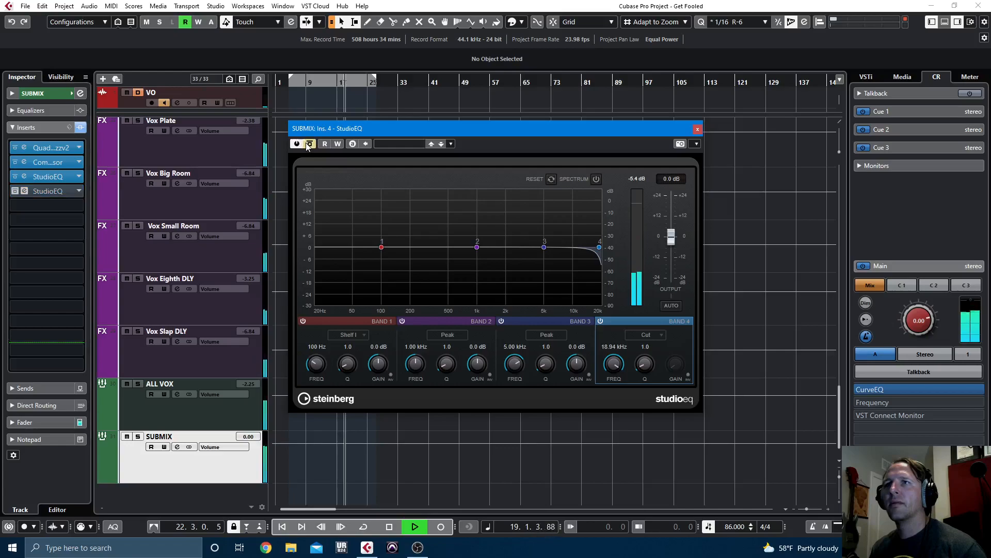
click(310, 144)
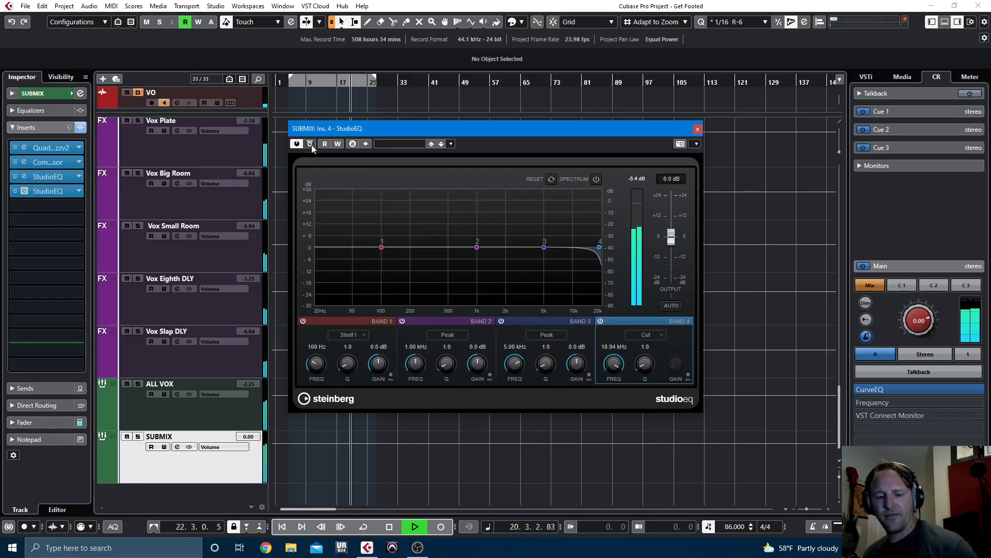
key(space)
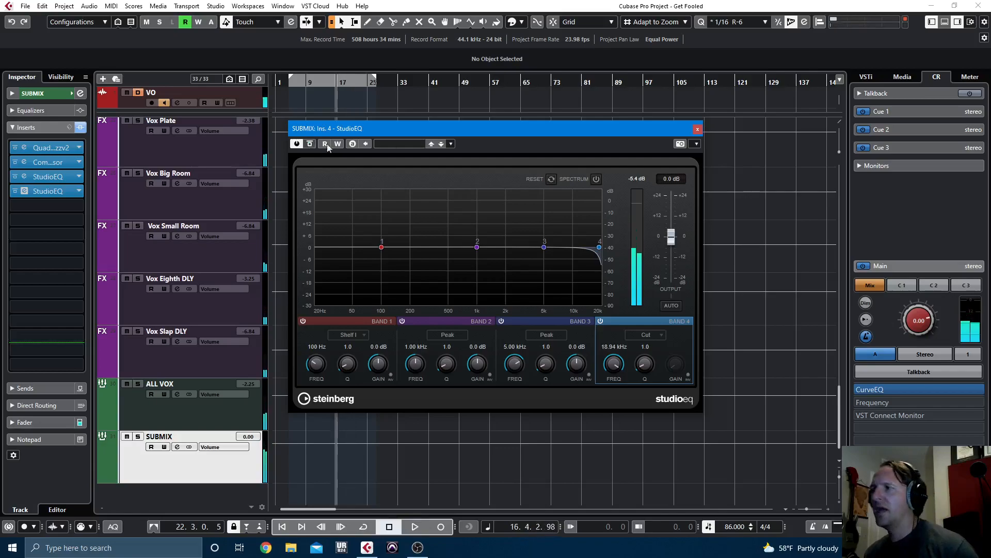
Play the mix with CurveEQ open, lower the SUBMIX StudioEQ's band 4 cut to 16.94 kHz, and close the StudioEQ.
click(921, 390)
key(space)
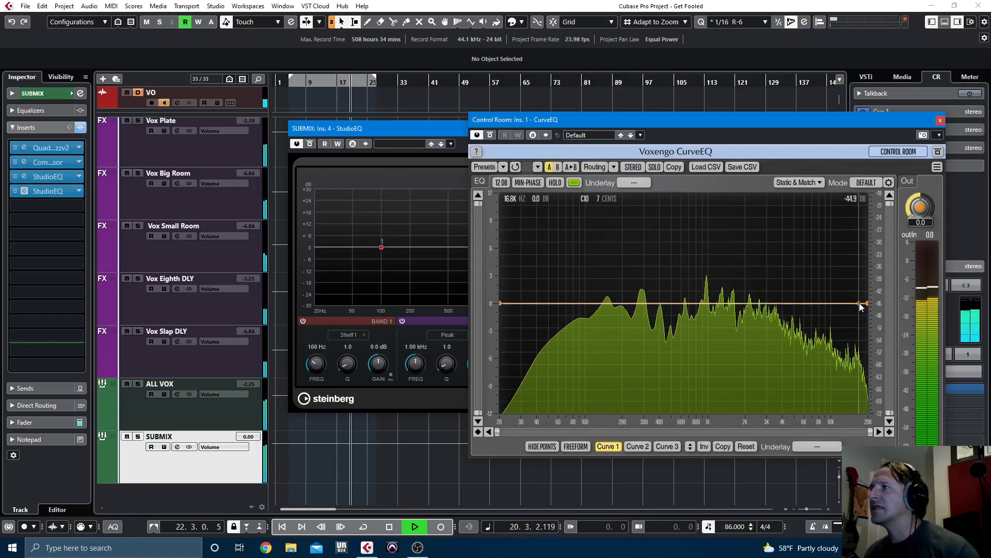
click(396, 127)
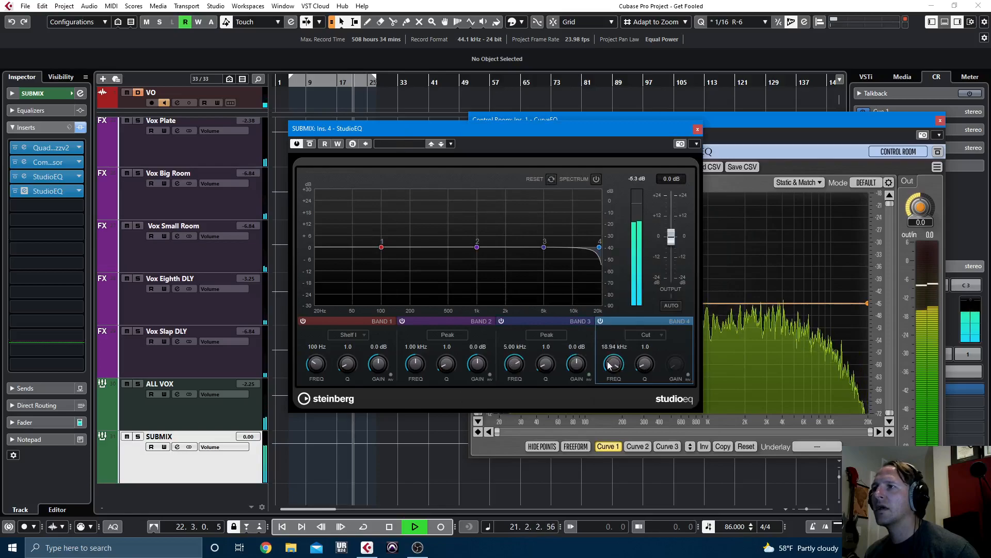
drag(611, 361, 609, 363)
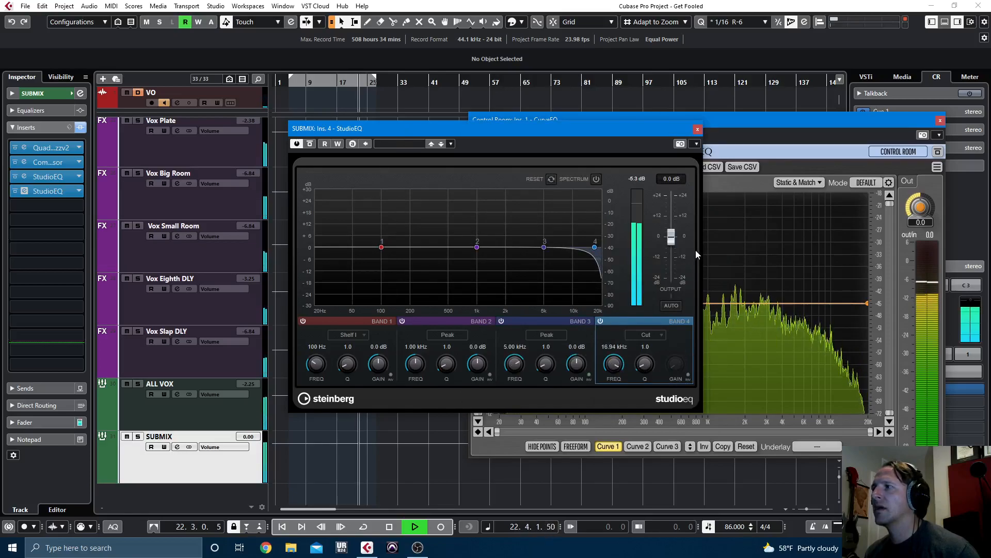
click(698, 130)
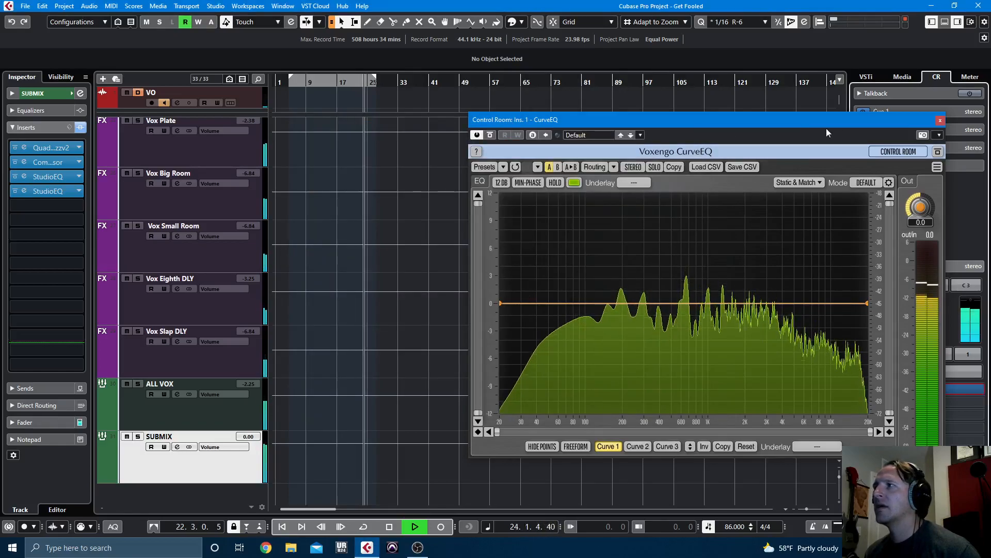
Reopen the SUBMIX track's fourth-slot StudioEQ, set band 4's Q to 0.5, and close the plug-in.
click(55, 191)
mouse_move(642, 368)
mouse_down()
mouse_move(646, 339)
mouse_move(646, 366)
mouse_up()
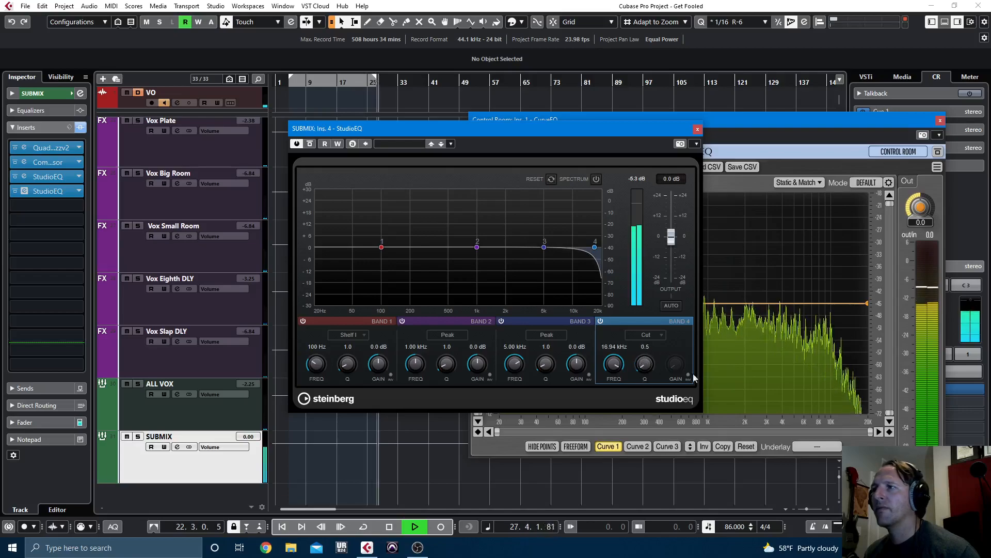
click(697, 129)
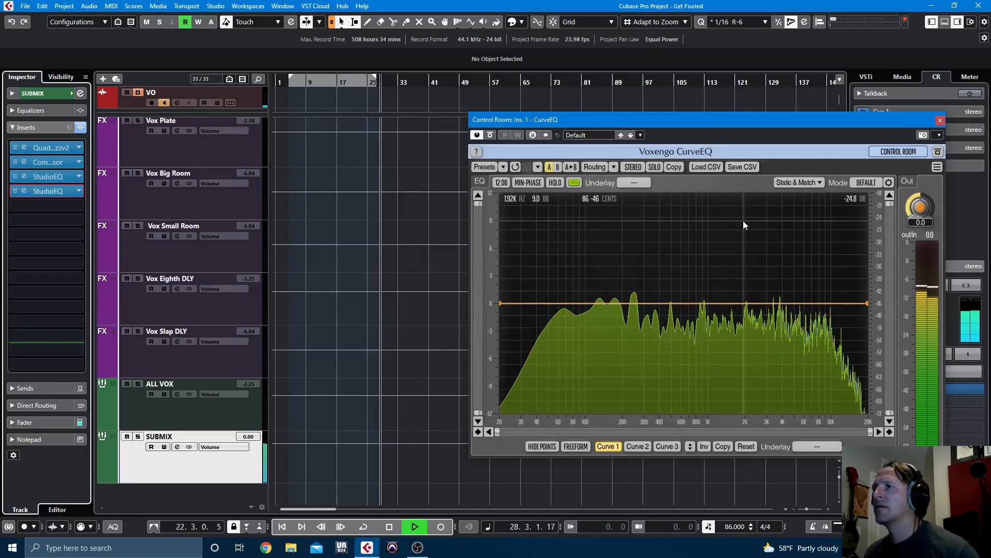
Close CurveEQ, stop playback, deactivate the CurveEQ insert in the Control Room, and show the Master level meter.
click(938, 119)
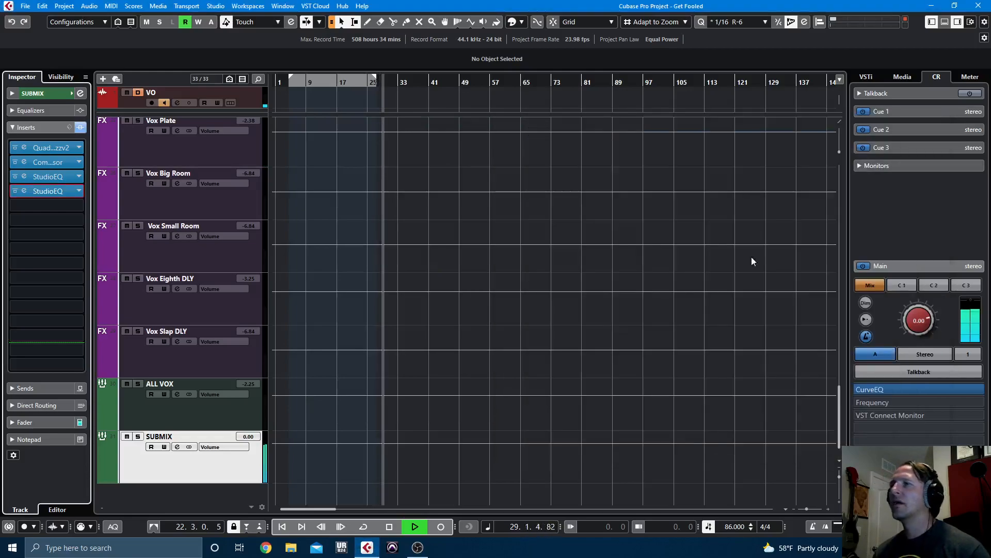
key(space)
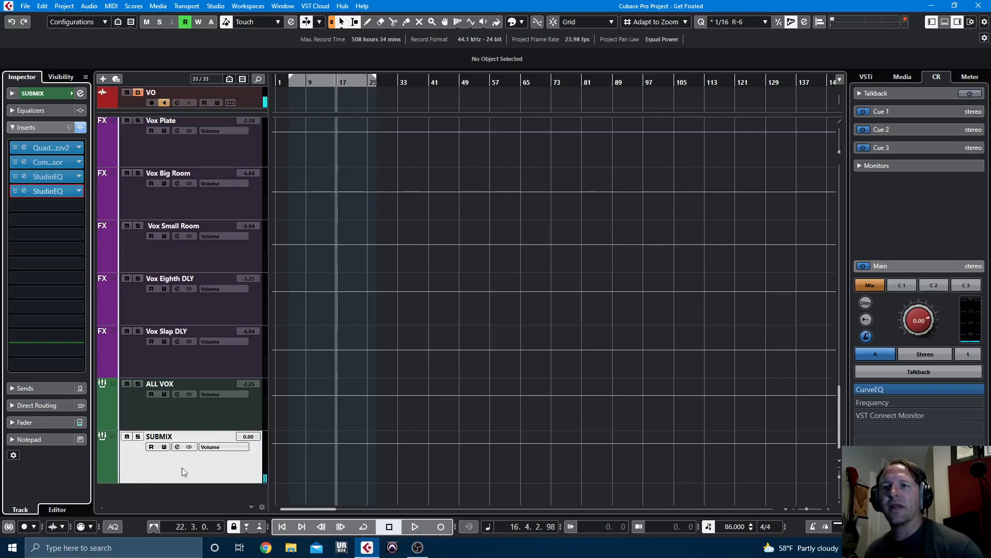
alt+click(862, 389)
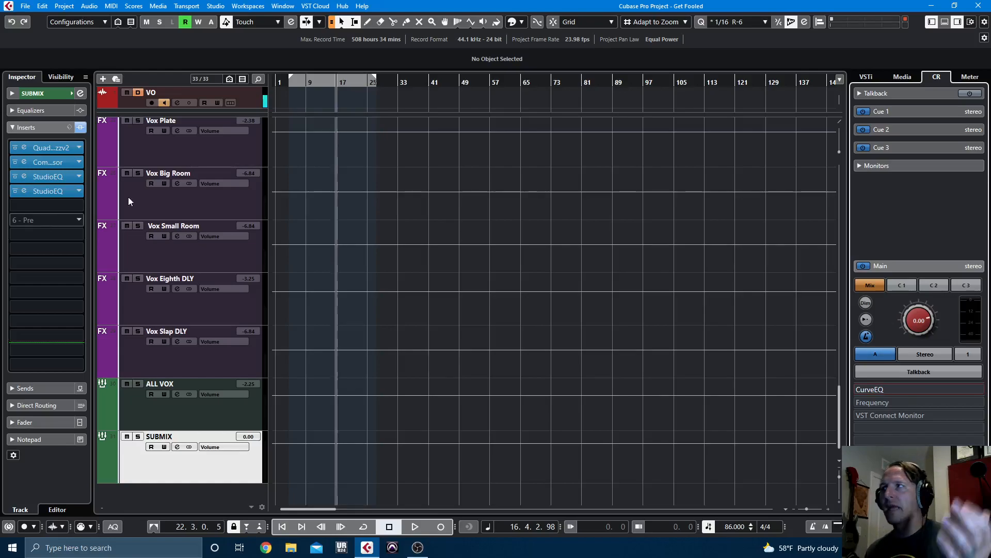
click(969, 76)
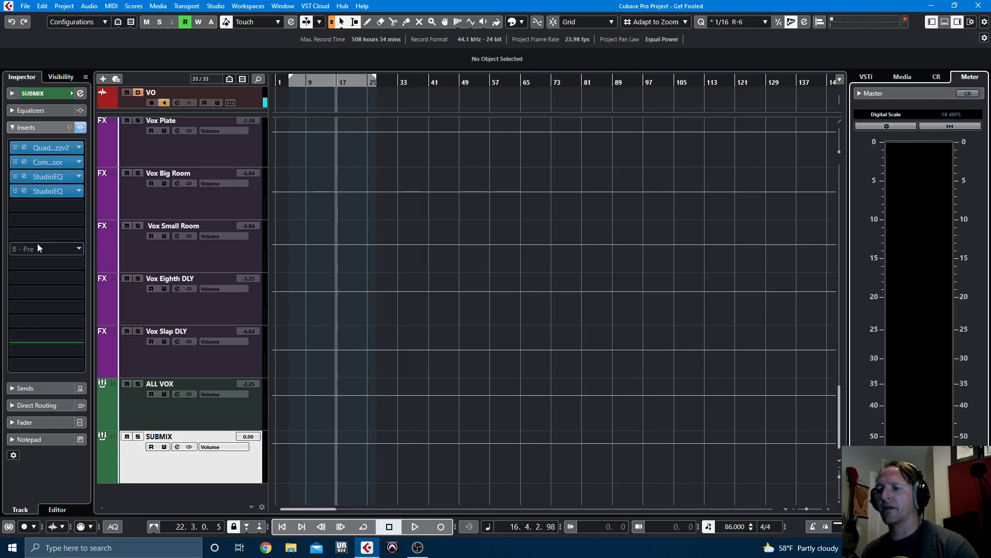
Insert Maximizer in the sixth insert slot of the SUBMIX track.
drag(37, 244, 44, 220)
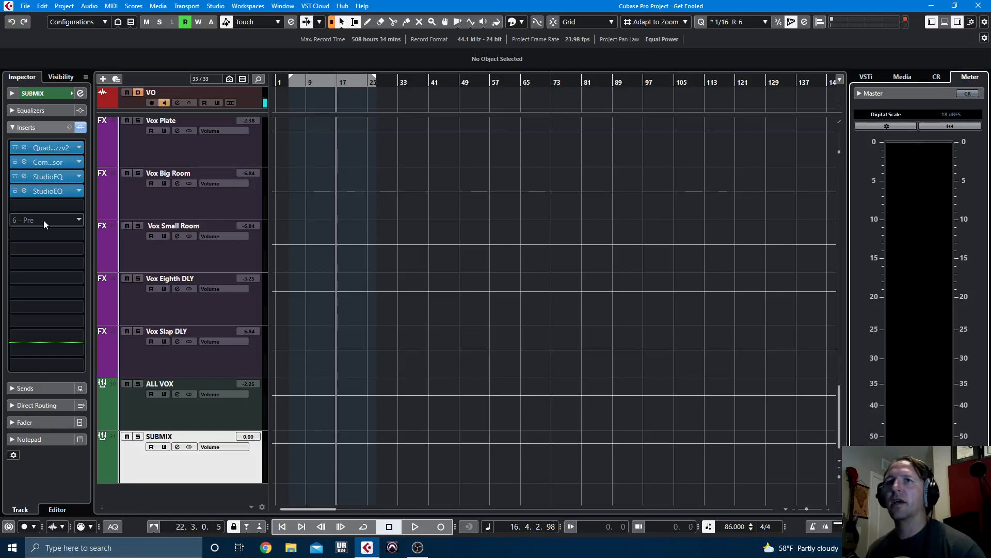
click(43, 220)
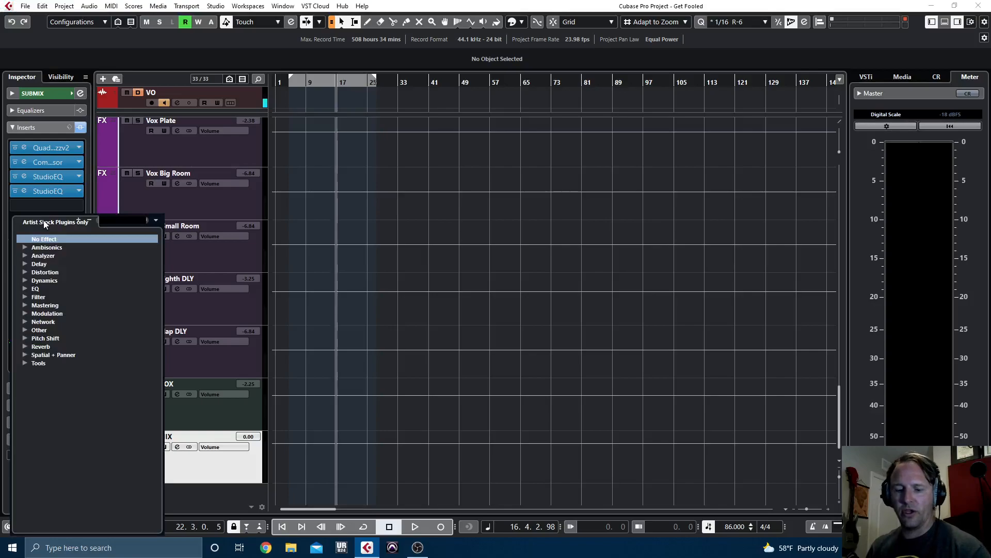
text(max)
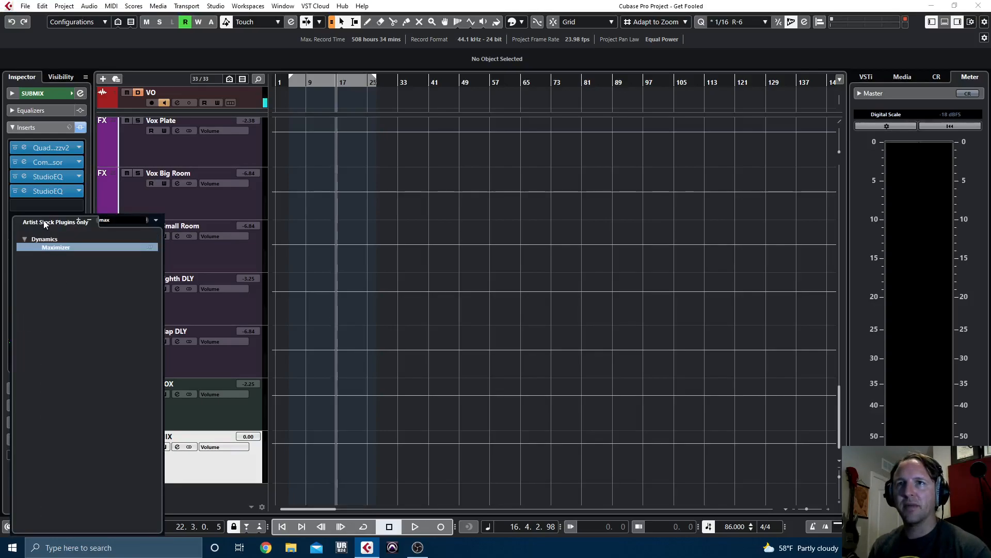
key(Return)
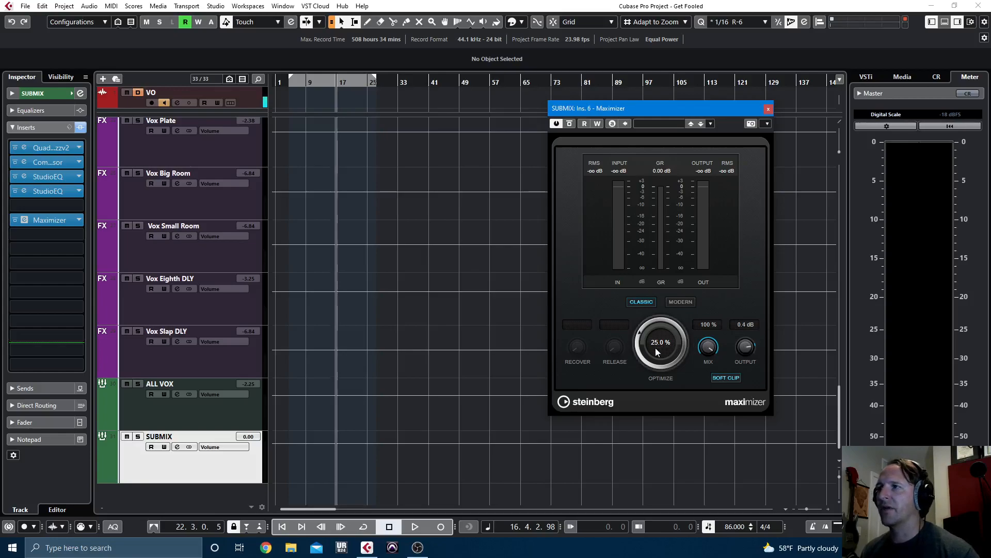
Raise the Maximizer's Optimize to 41.5% during playback, compare it bypassed and active, and stop playback.
key(space)
drag(638, 355, 644, 341)
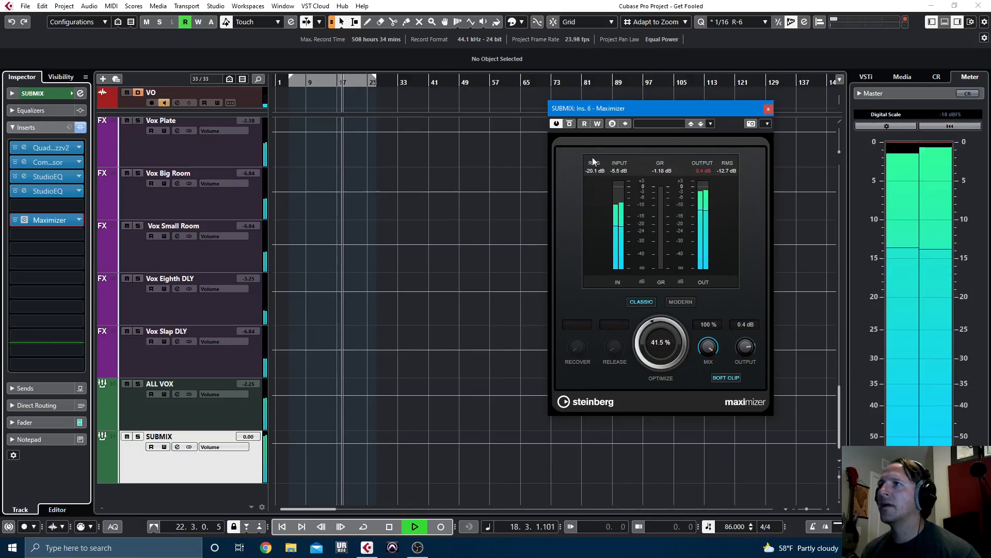
click(570, 124)
click(570, 124)
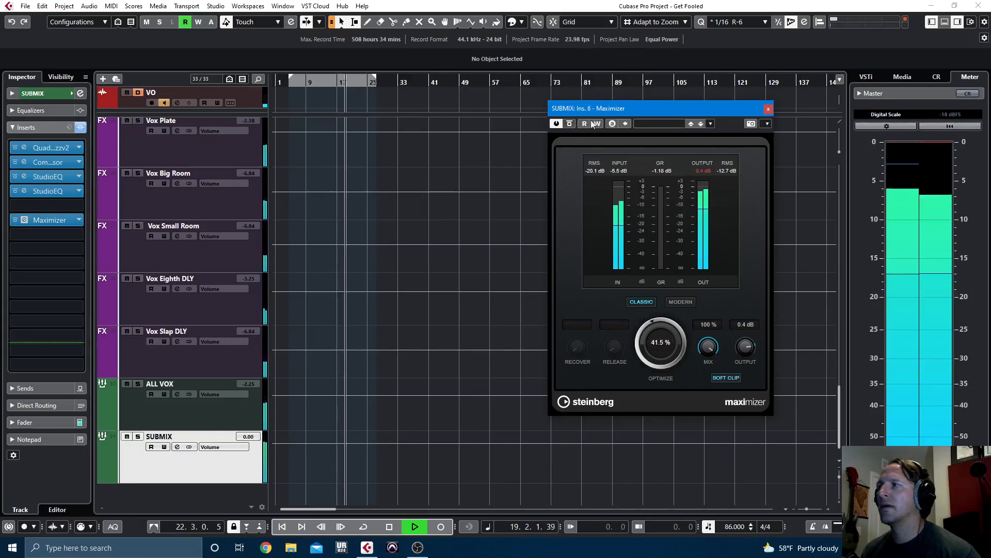
key(space)
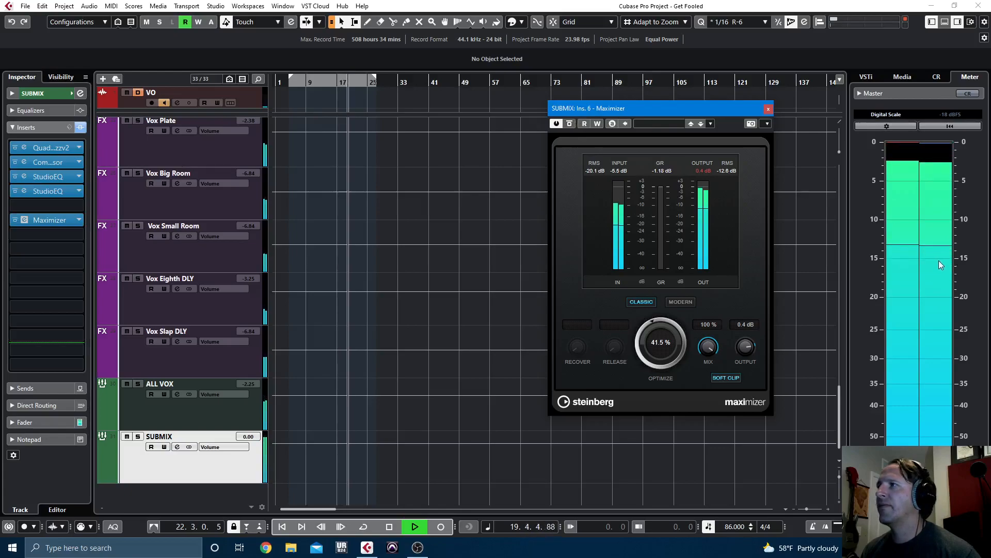
Insert Brickwall Limiter in the eighth insert slot of the SUBMIX track, after the Maximizer.
click(41, 247)
text(brick)
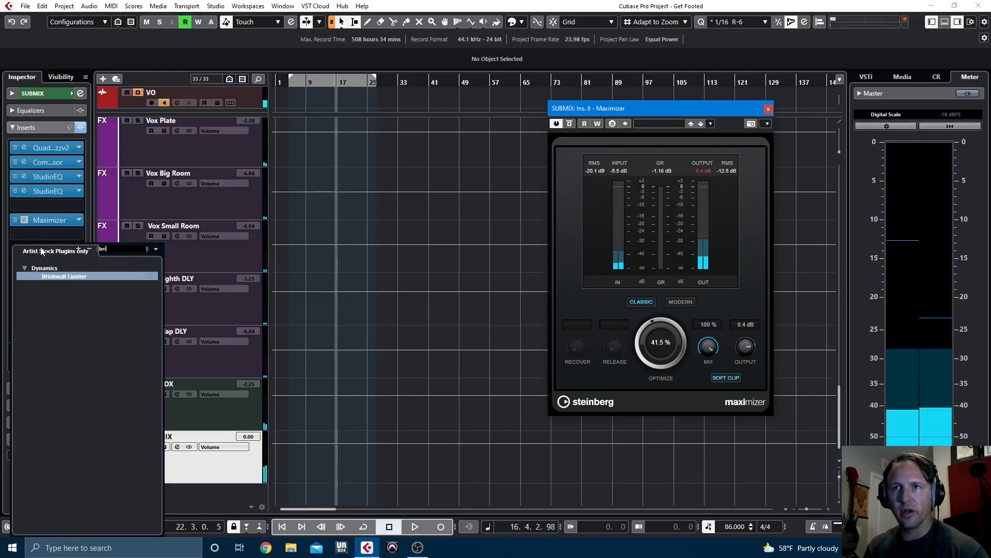
key(Return)
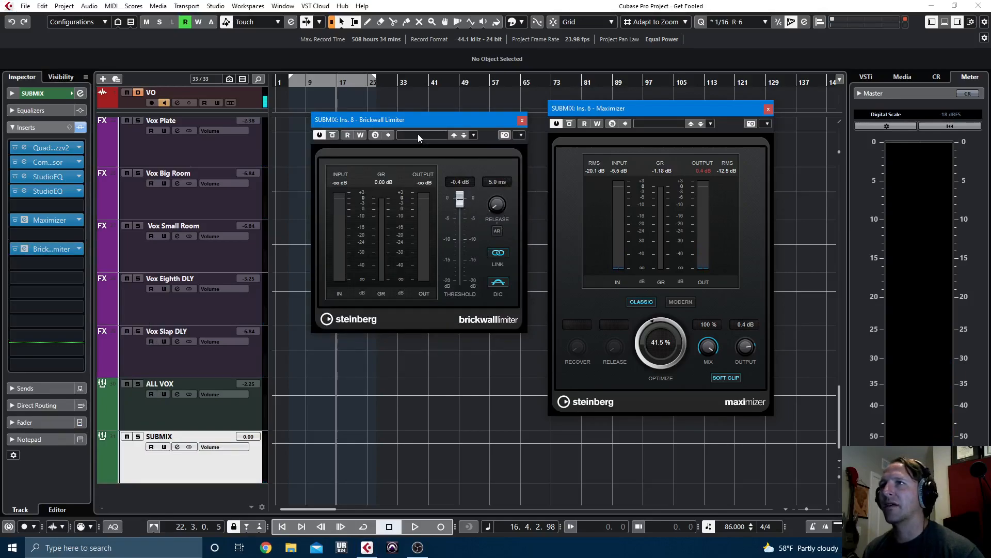
Play the mix and set the SUBMIX Maximizer's Optimize to 48.5% and its Output to 3.3 dB.
key(space)
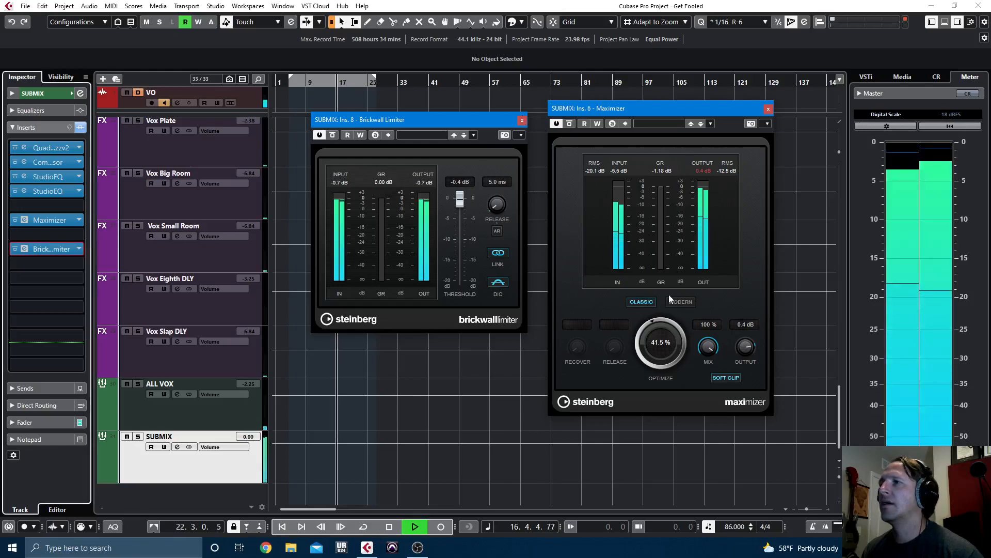
drag(638, 356, 638, 350)
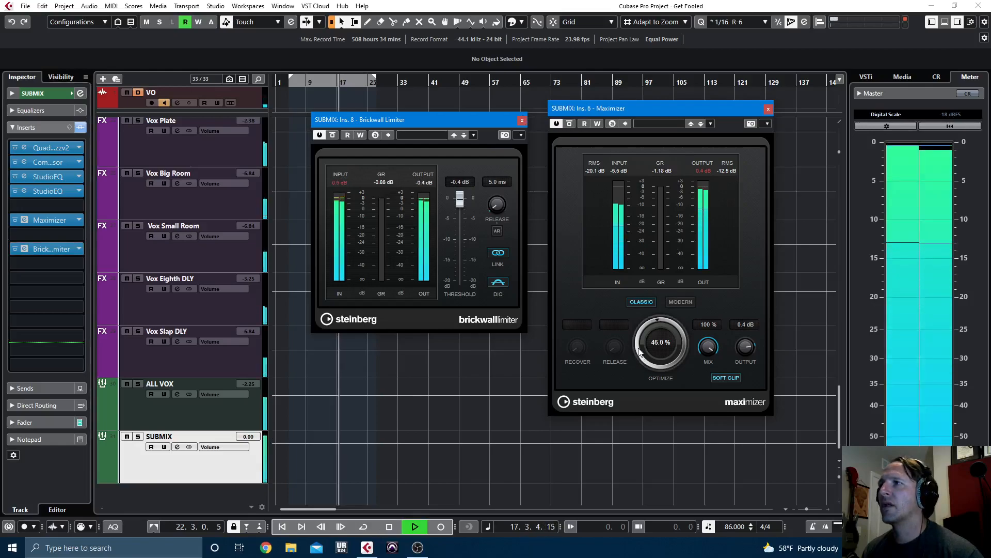
drag(749, 347, 748, 338)
drag(643, 344, 643, 347)
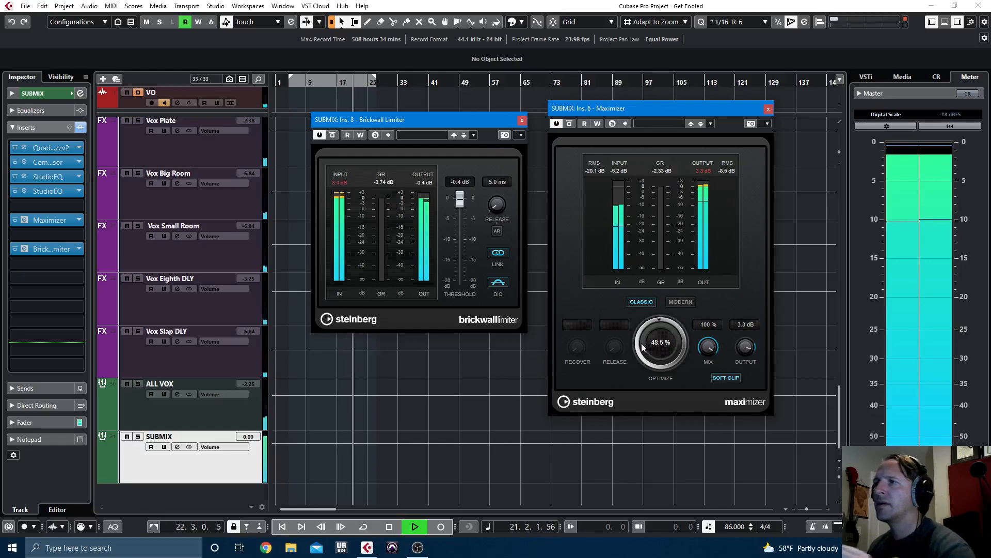
Set the SUBMIX Maximizer's Optimize to 41.5% and compare the mix with Maximizer and Brickwall Limiter bypassed and active.
drag(643, 348, 642, 353)
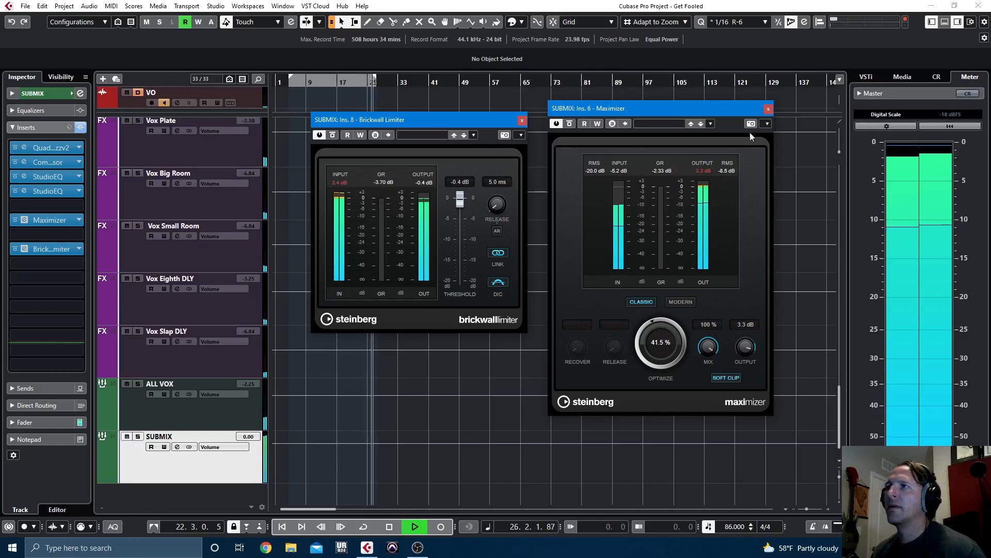
click(15, 220)
click(15, 249)
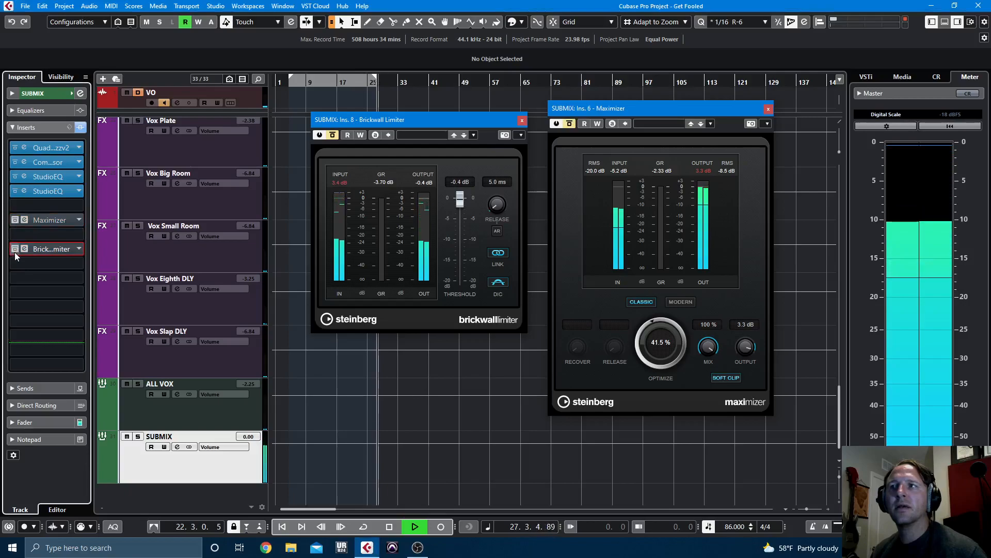
click(15, 248)
click(15, 219)
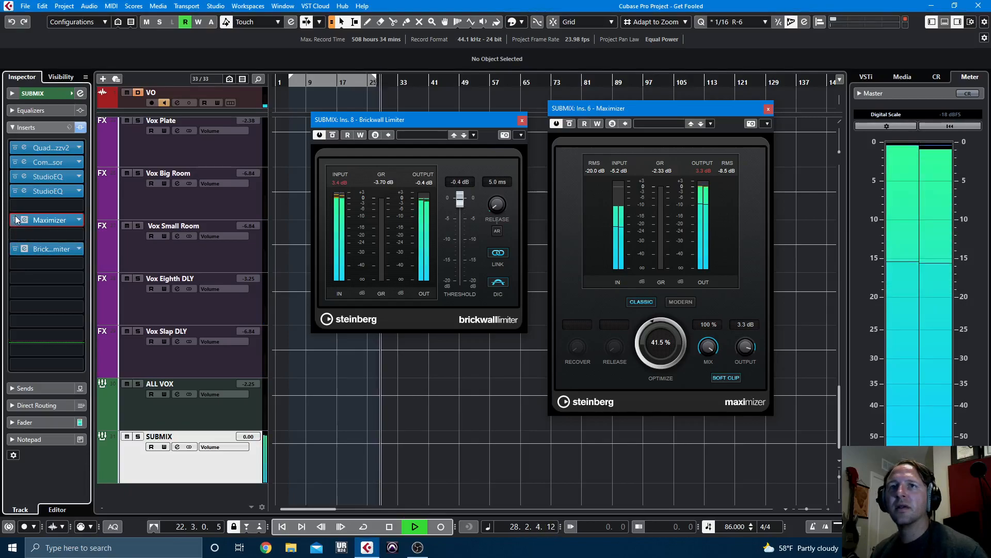
Close the Maximizer and Brickwall Limiter windows and stop playback.
click(768, 110)
click(521, 122)
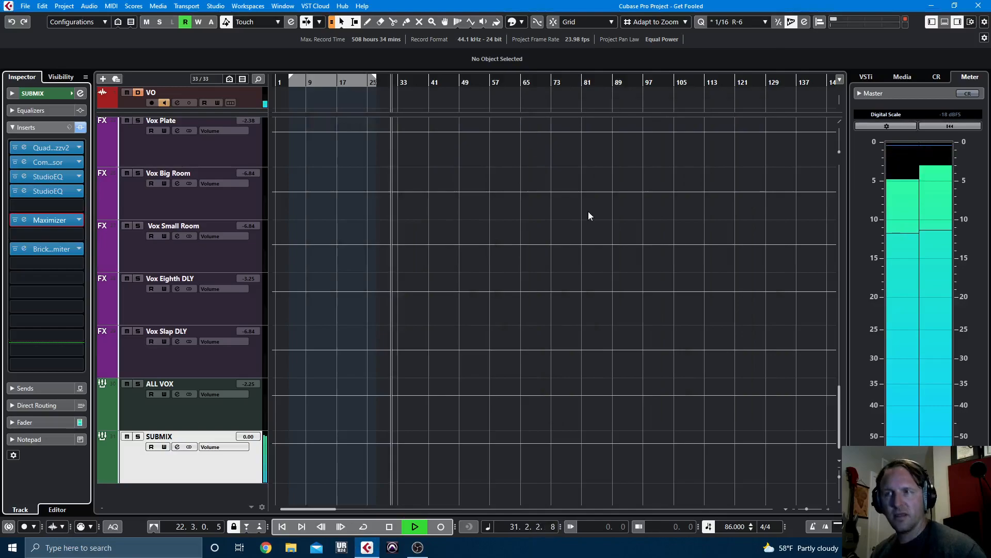
key(space)
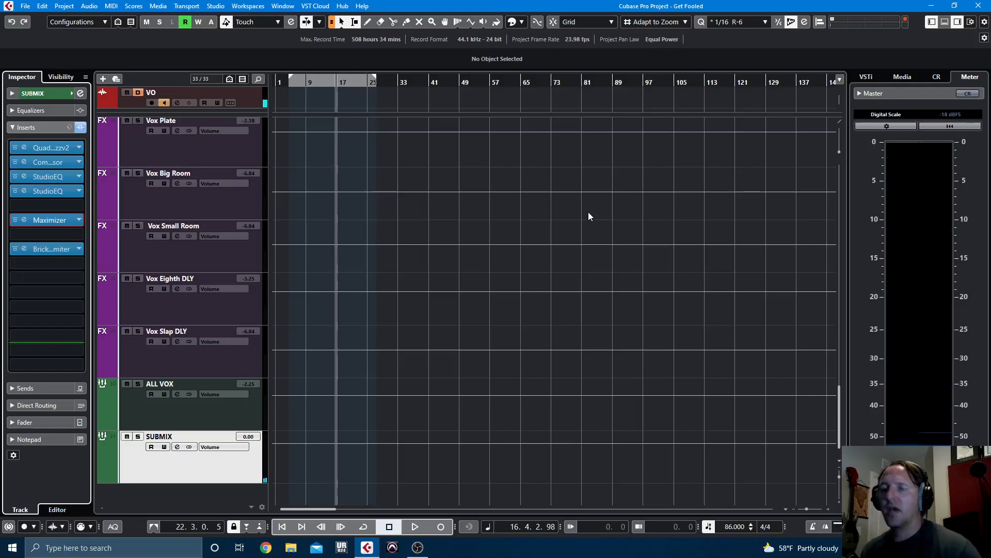
Set the left and right locators around the whole song from all its events, and clear the selection.
scroll(583, 249, up, 5)
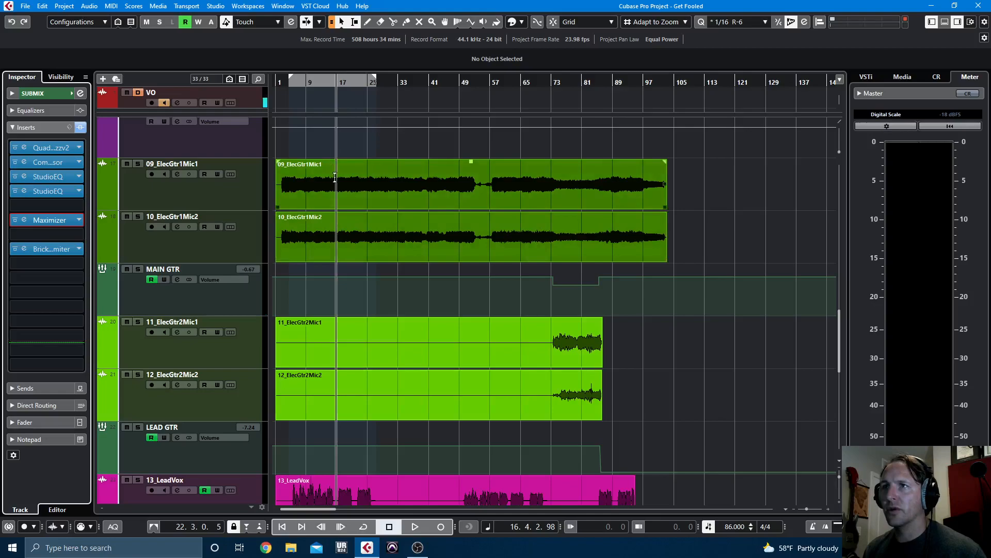
click(360, 231)
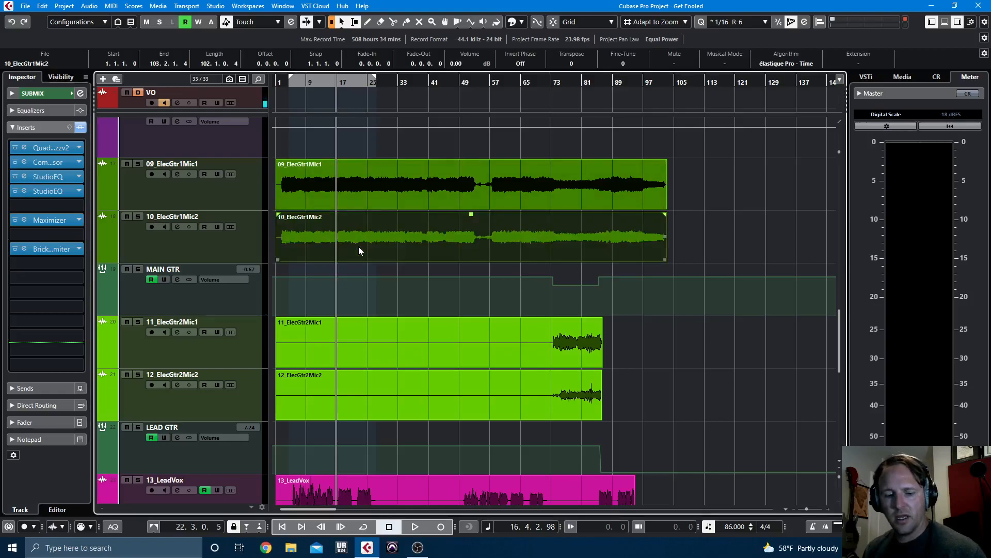
key(ctrl+a)
key(p)
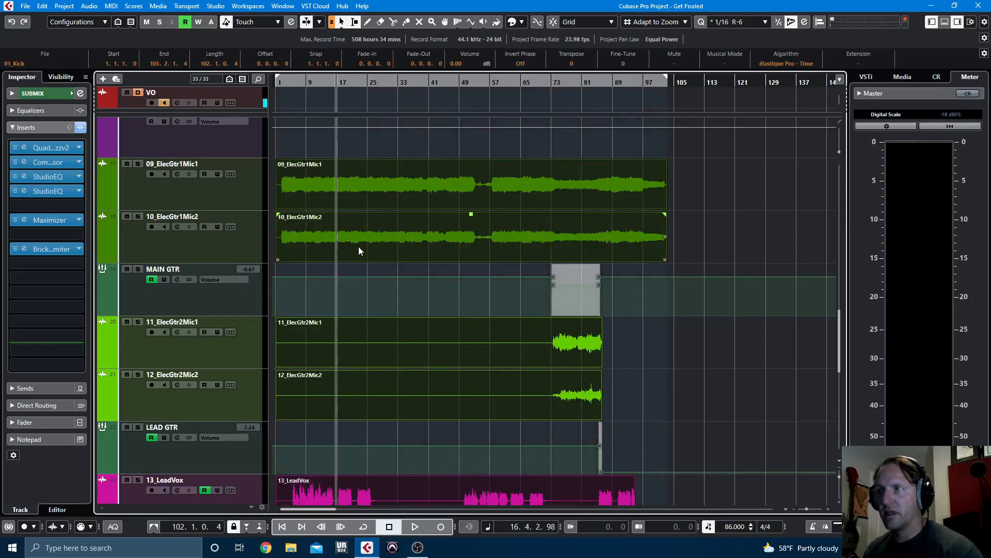
click(680, 253)
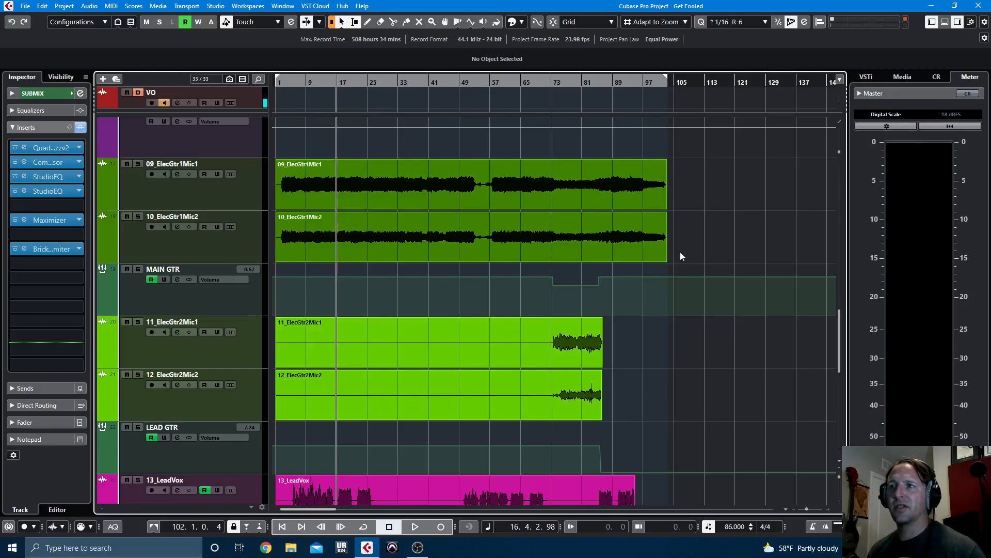
Play the song from the beginning and reduce the track heights for a compact overview starting at 01_Kick.
key(Home)
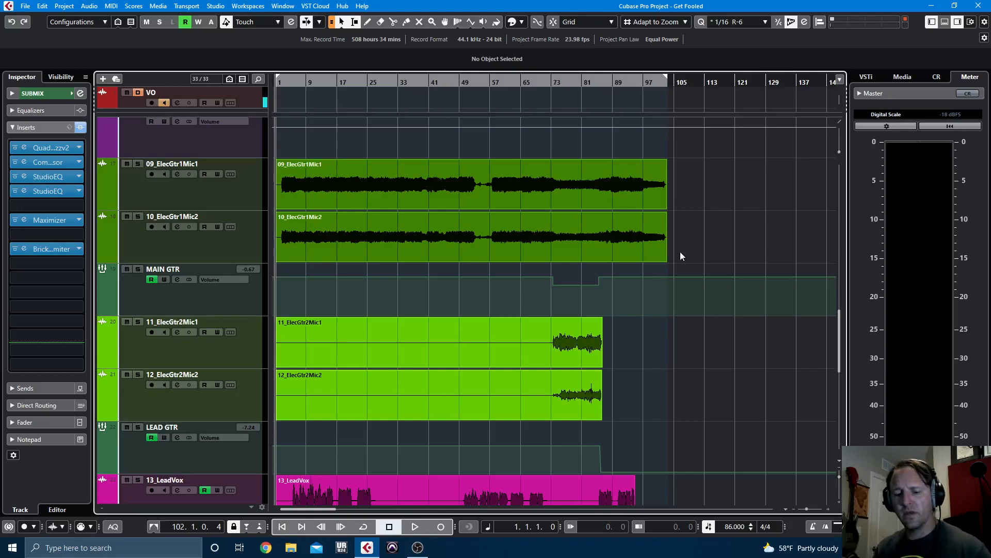
key(space)
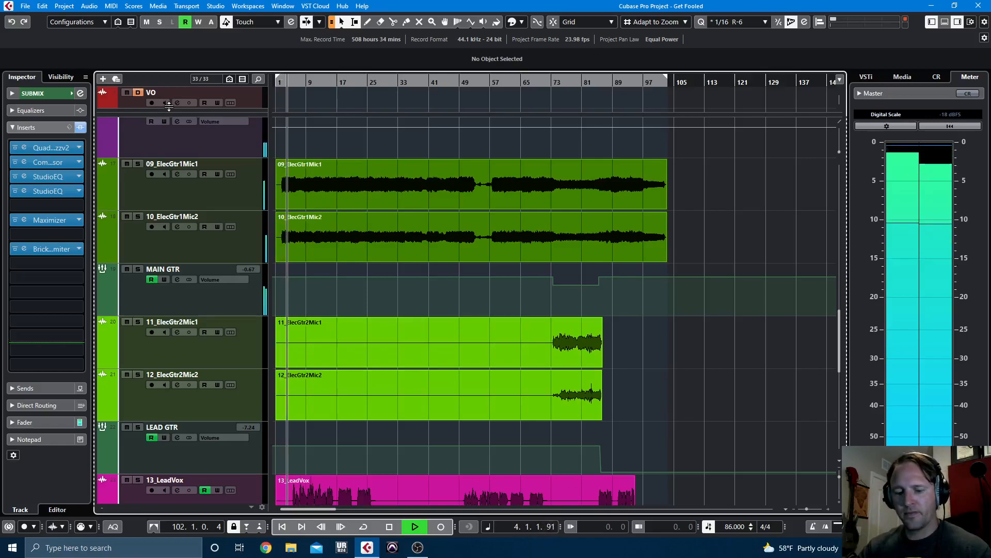
key(shift+g)
key(shift+g)
key(shift+g)
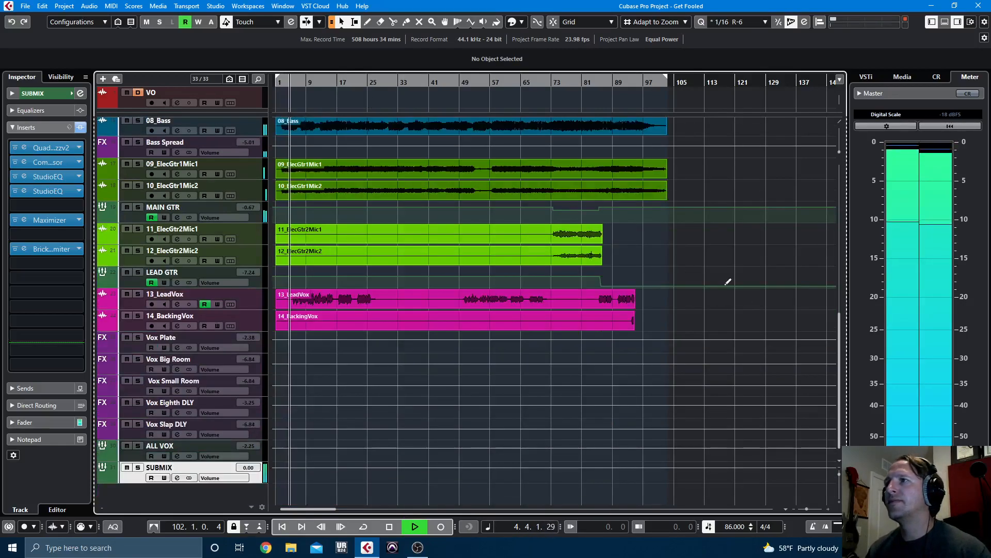
scroll(736, 297, up, 6)
key(shift+g)
key(shift+g)
key(shift+g)
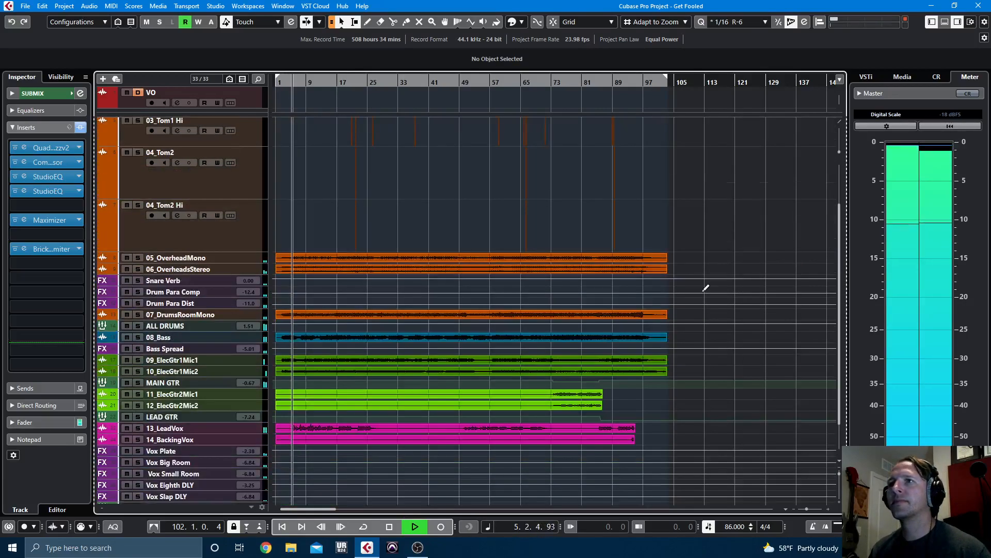
key(shift+g)
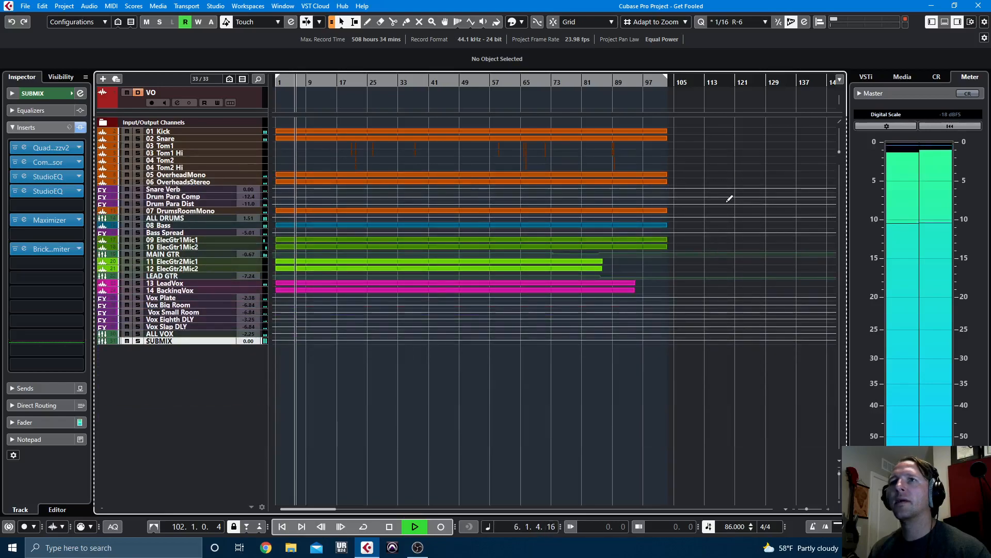
key(shift+h)
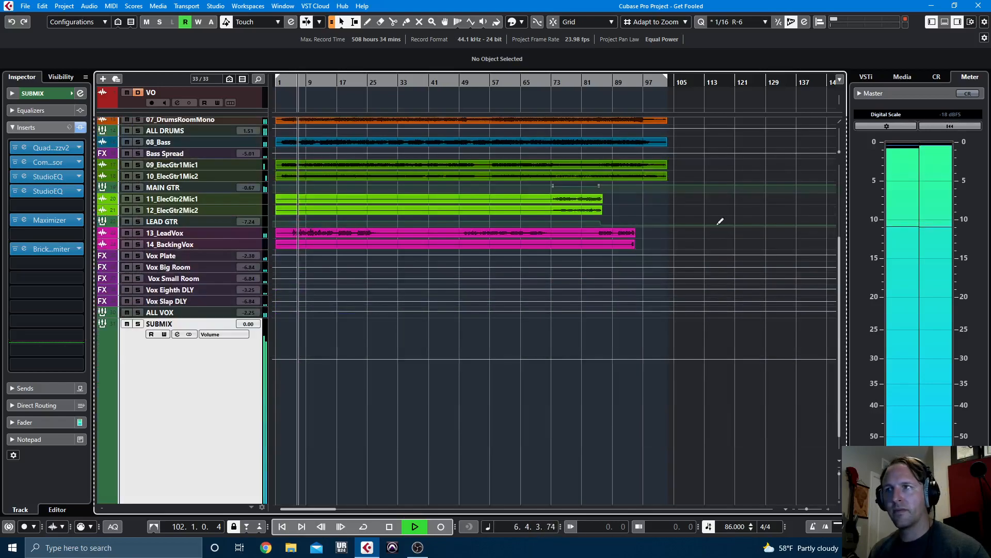
key(shift+g)
key(shift+g)
key(shift+g)
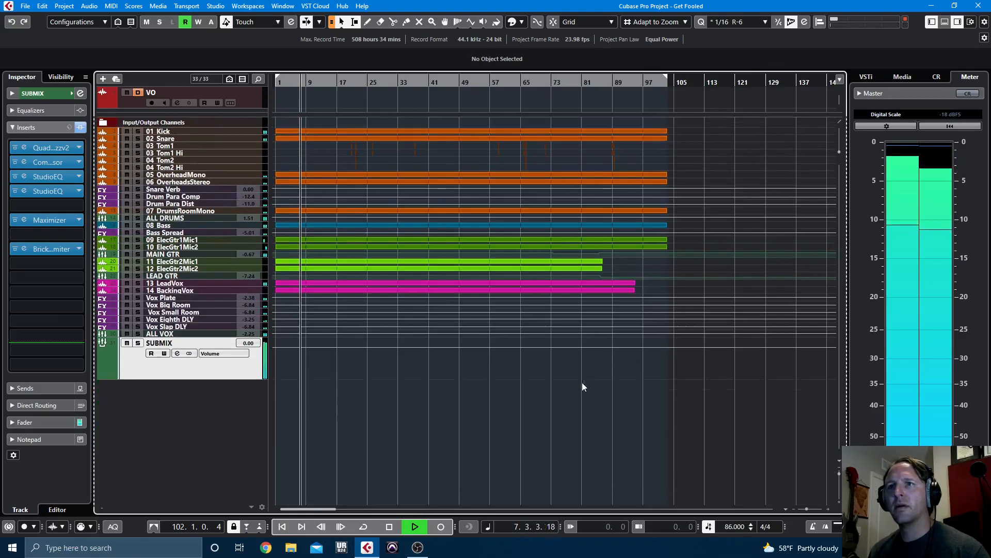
key(shift+h)
key(shift+h)
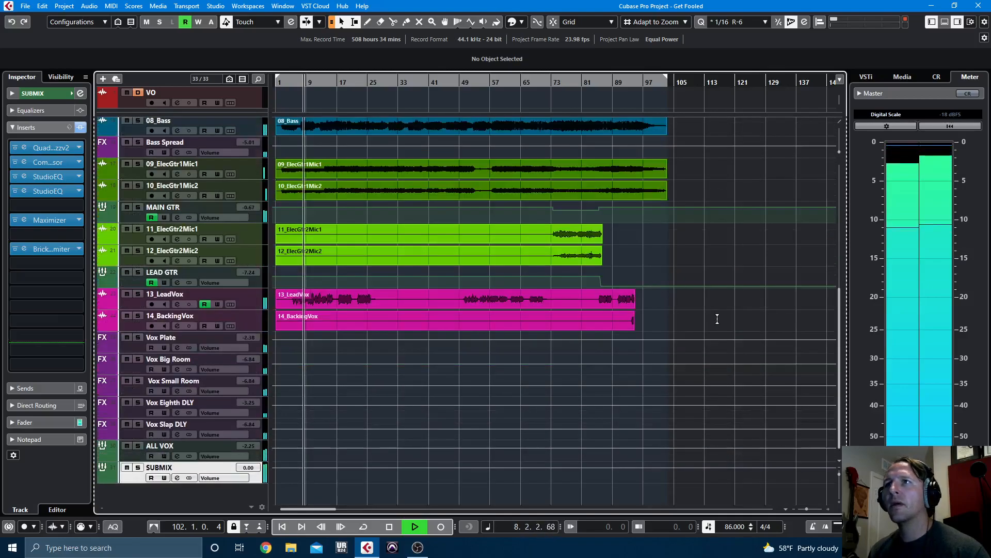
scroll(722, 317, up, 6)
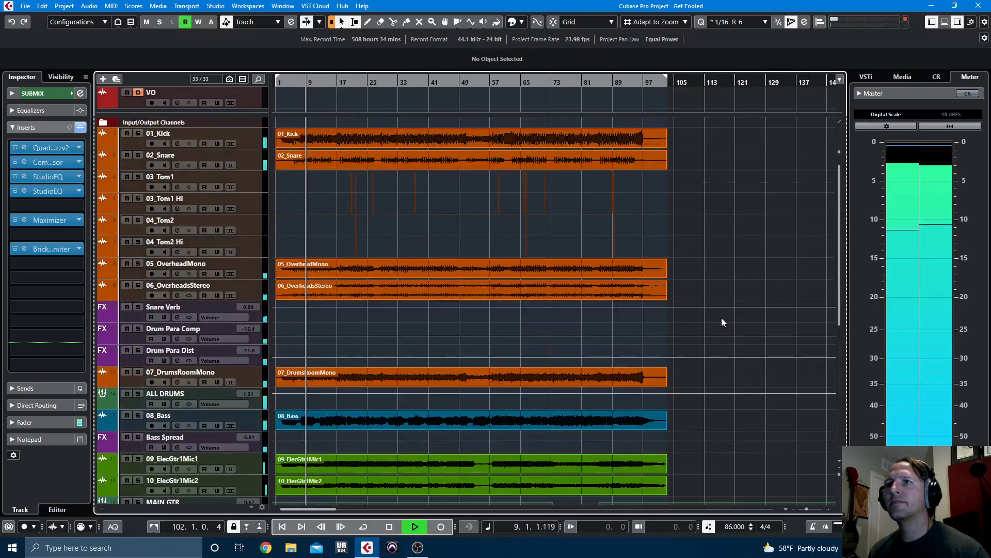
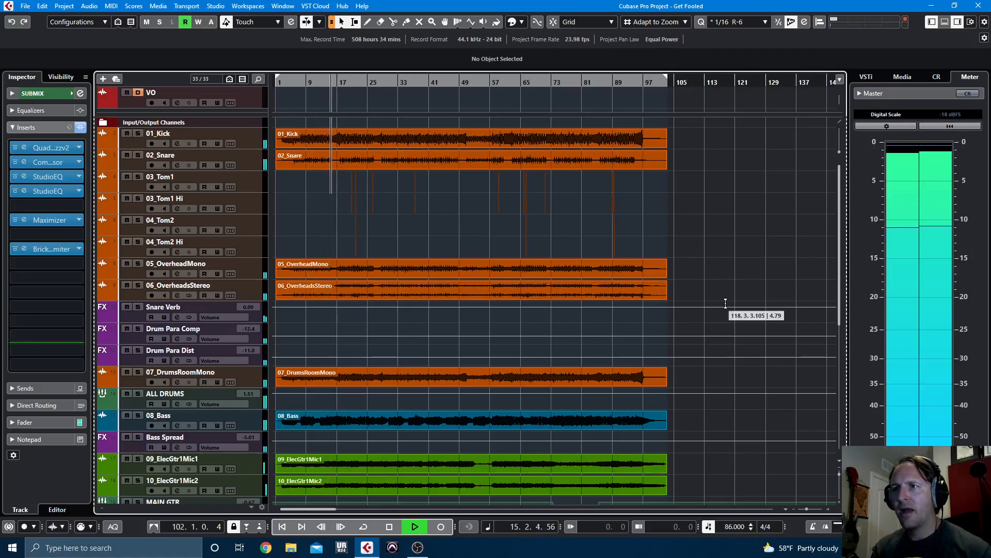
Show the MixConsole below the arrangement and review the inserts and fader levels across the channels during playback.
key(alt+F3)
drag(653, 203, 647, 256)
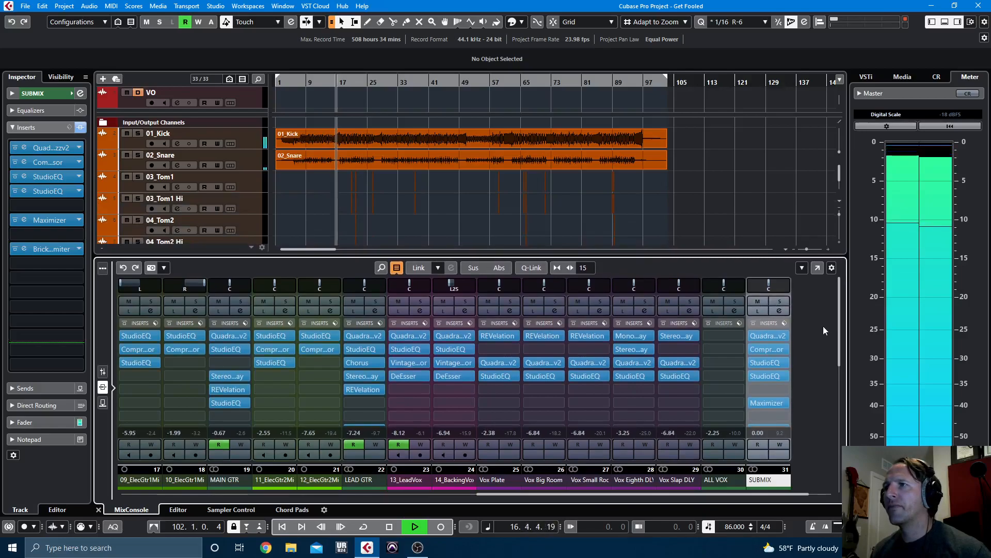
drag(515, 494, 421, 490)
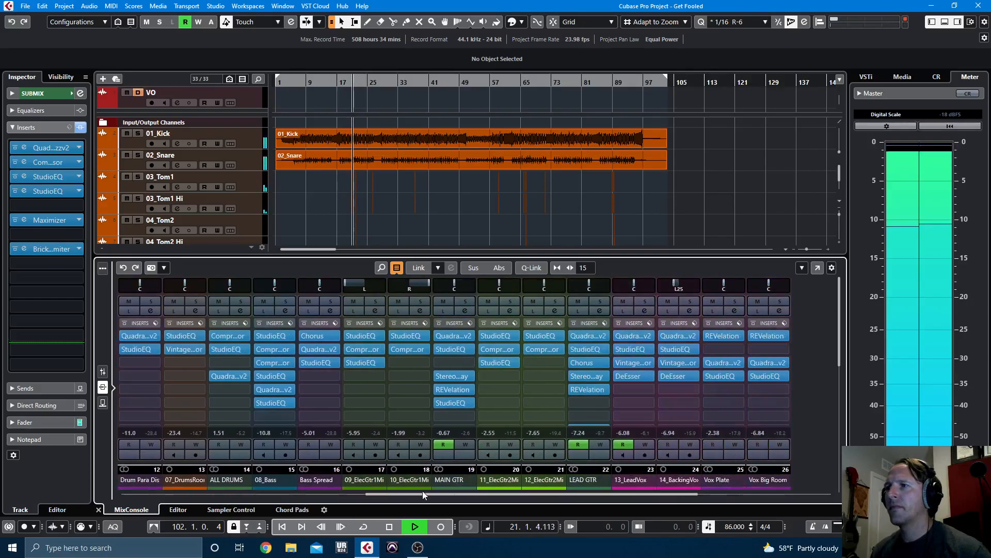
scroll(608, 382, down, 2)
drag(678, 494, 826, 492)
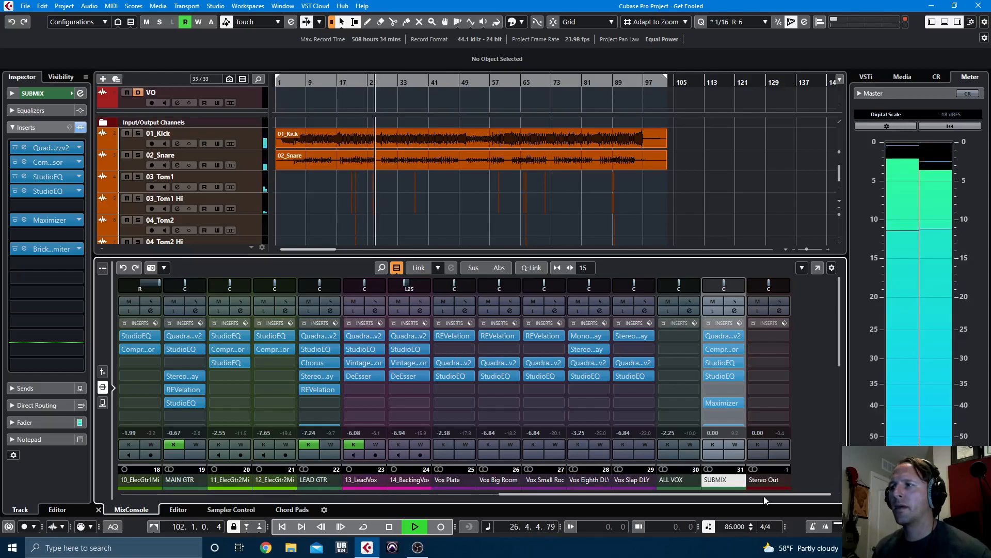
drag(765, 495, 666, 496)
drag(625, 497, 371, 501)
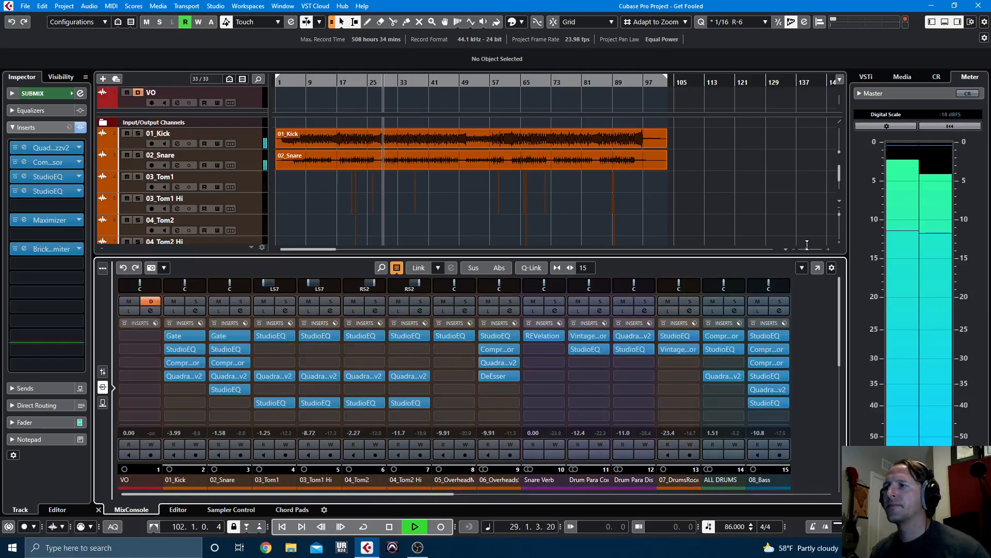
click(102, 372)
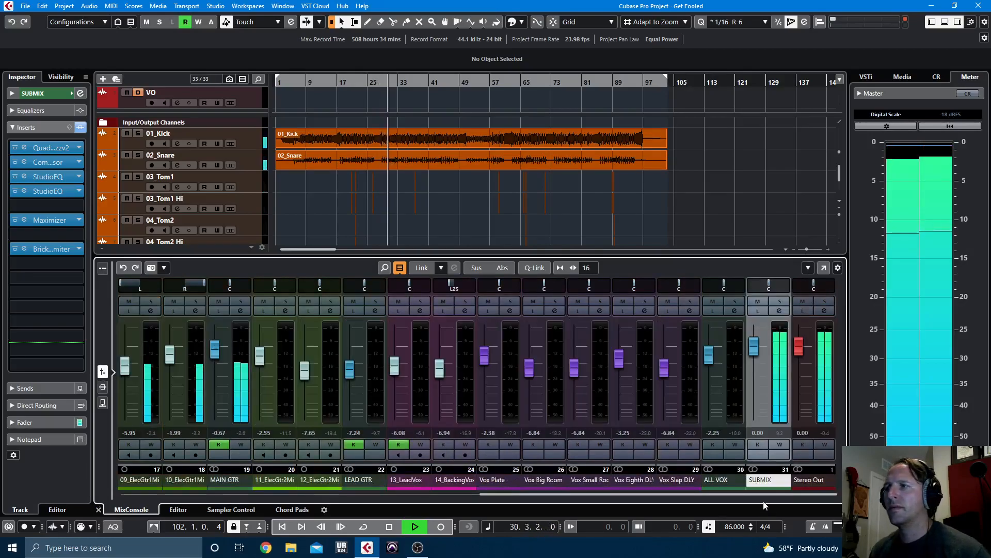
mouse_move(753, 497)
mouse_down()
mouse_move(383, 510)
mouse_move(758, 497)
mouse_up()
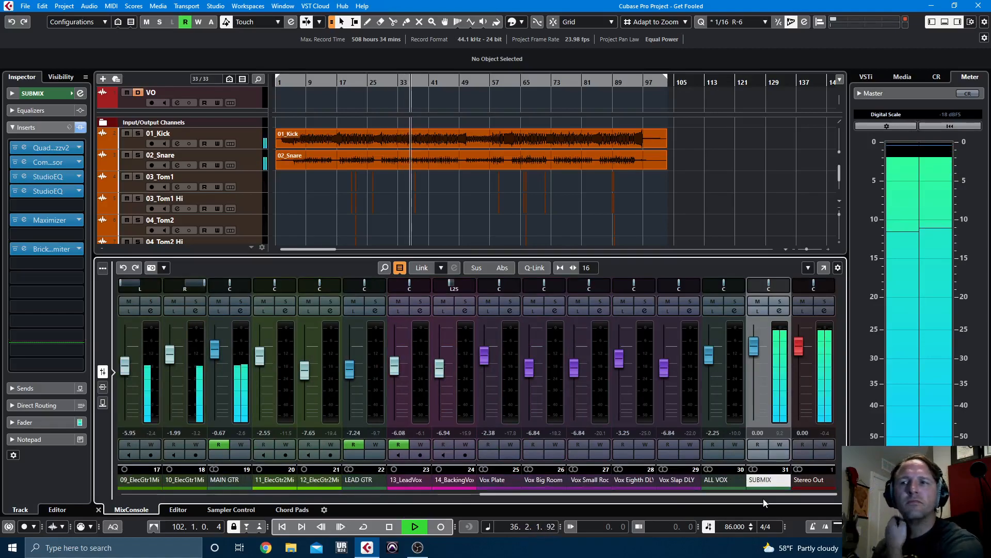
Show the channel sends, set 14_BackingVox's Vox Plate send to -13, and raise its Vox Big Room and Vox Small Room sends.
key(ctrl+shift+s)
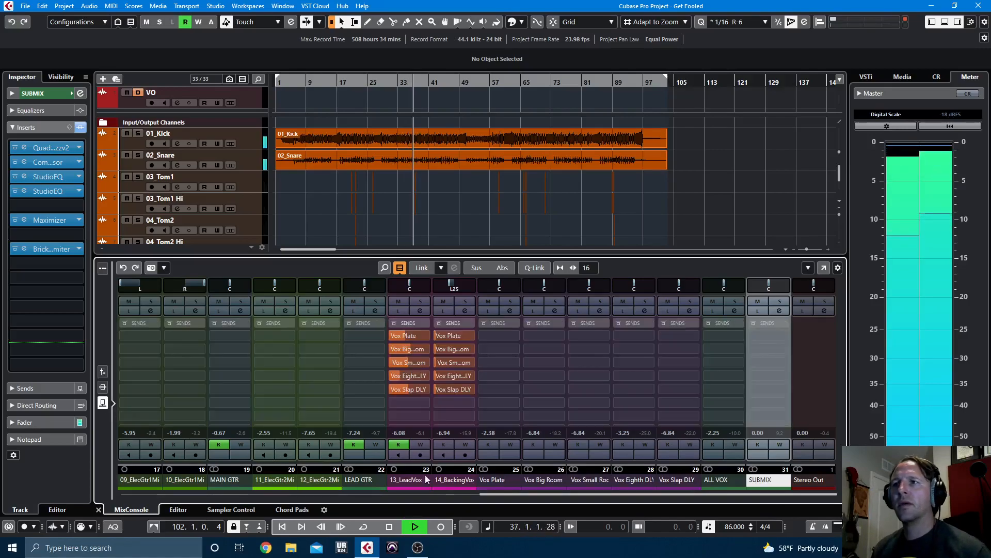
drag(517, 493, 486, 496)
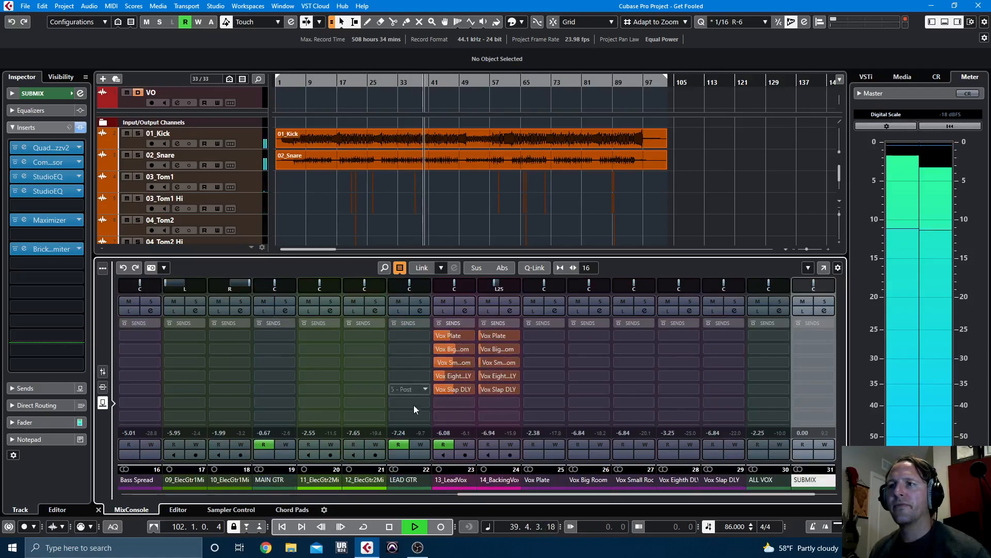
double_click(503, 336)
text(-13)
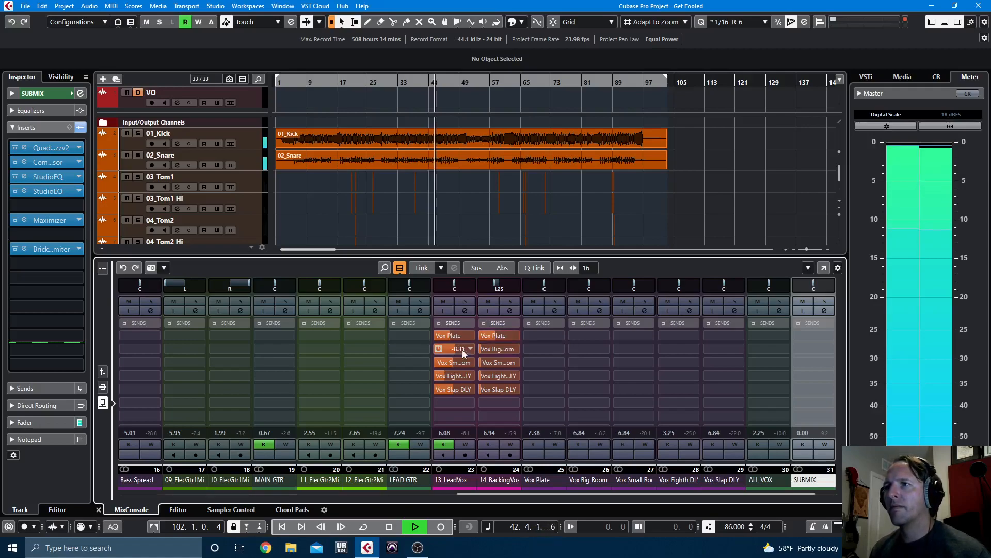
double_click(497, 350)
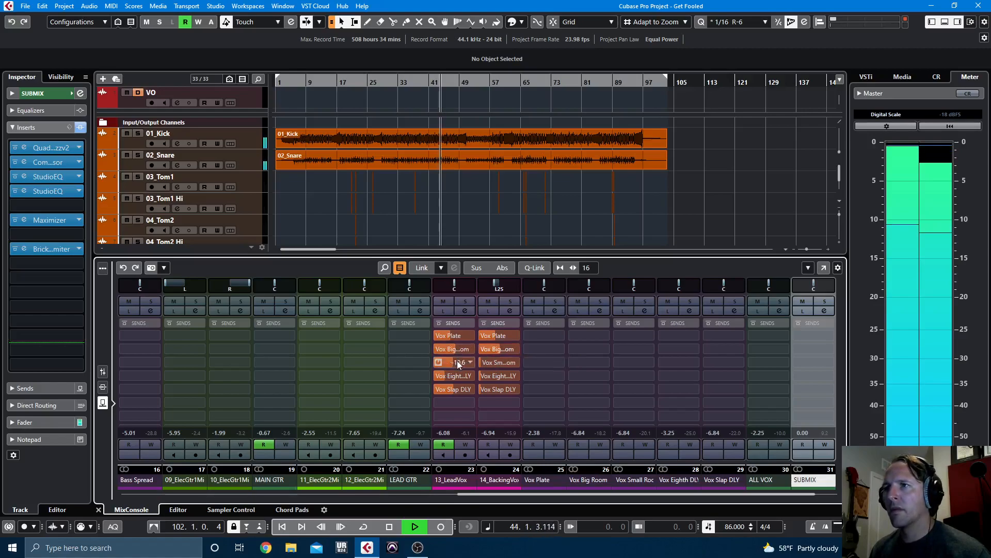
drag(505, 364, 535, 364)
Raise 14_BackingVox's sends to Vox Eighth DLY and Vox Slap DLY, using the 13_LeadVox send levels as reference.
mouse_move(458, 379)
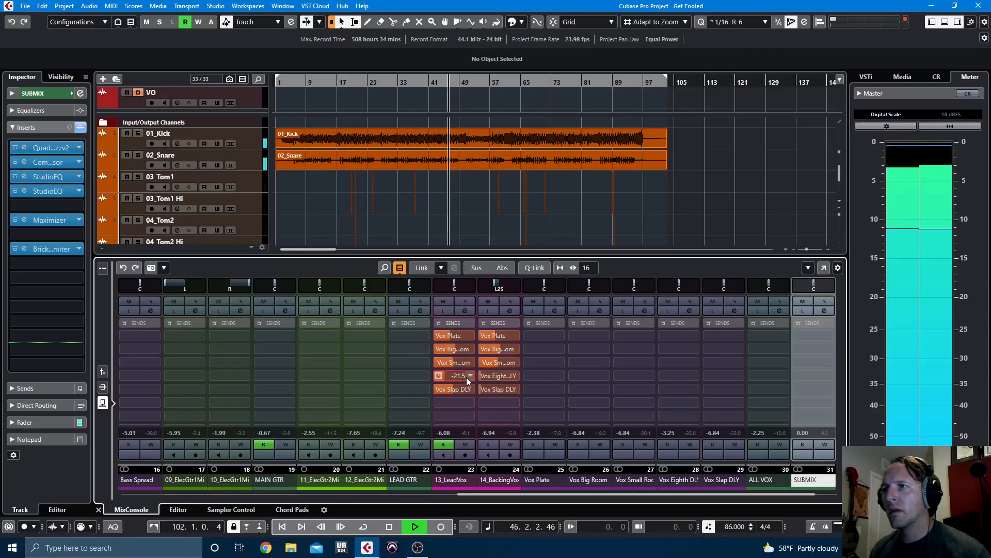
drag(467, 377, 501, 381)
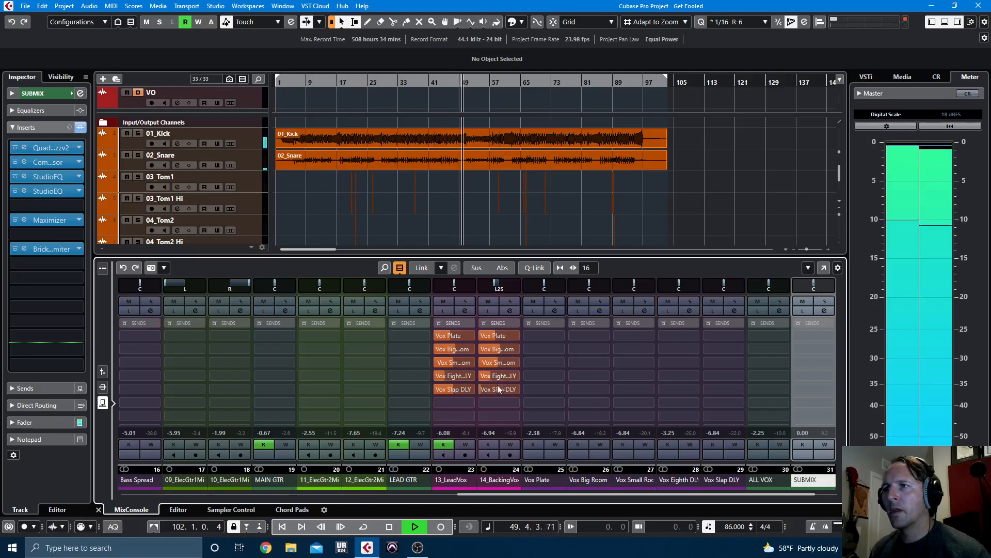
drag(516, 391, 527, 390)
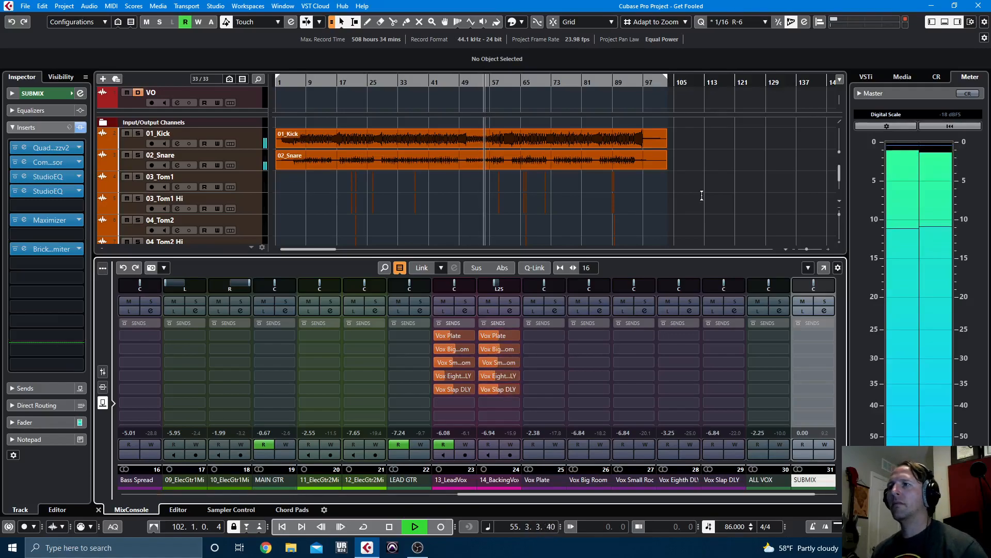
Look through all tracks in the arrangement from 01_Kick down to SUBMIX during playback.
scroll(705, 197, down, 4)
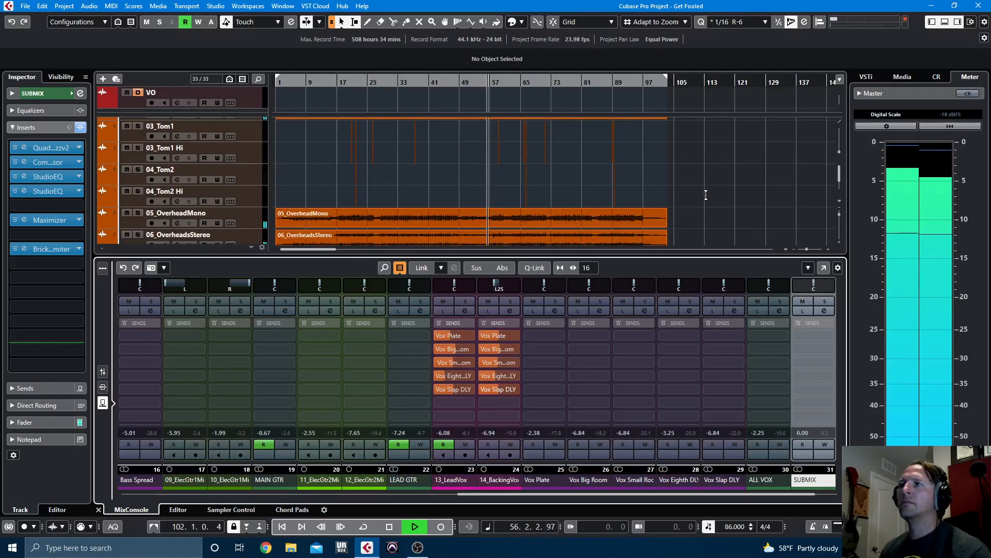
scroll(711, 202, down, 1)
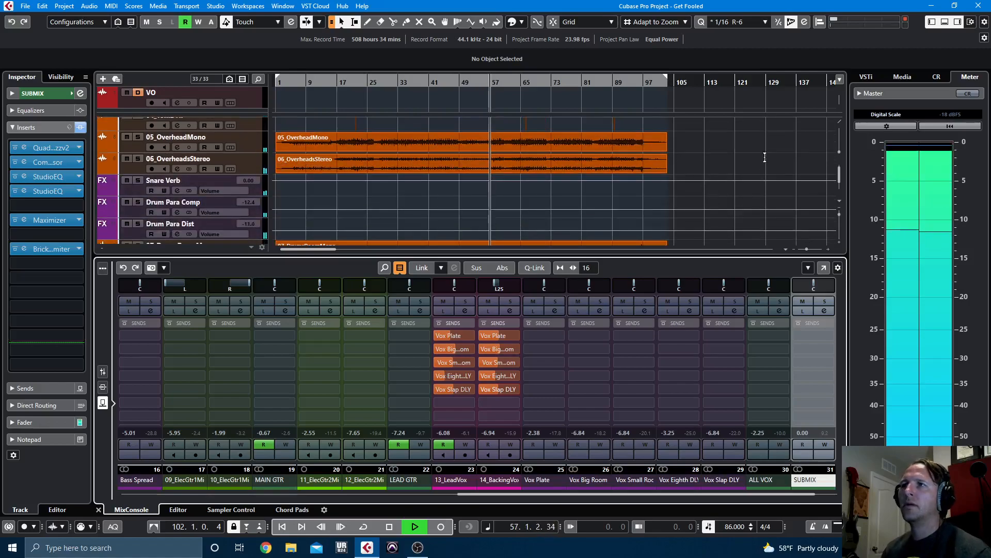
scroll(743, 186, down, 10)
scroll(715, 249, down, 1)
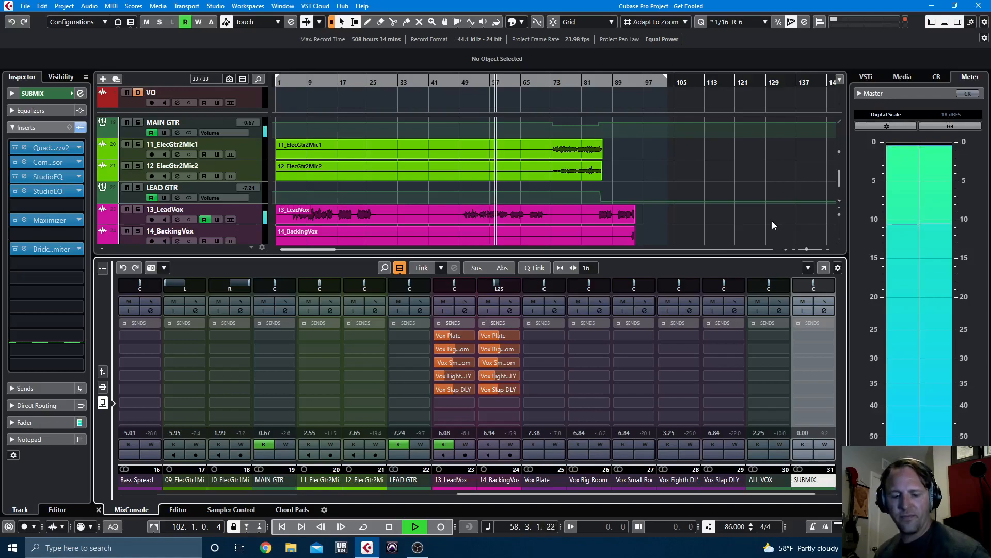
scroll(758, 225, down, 8)
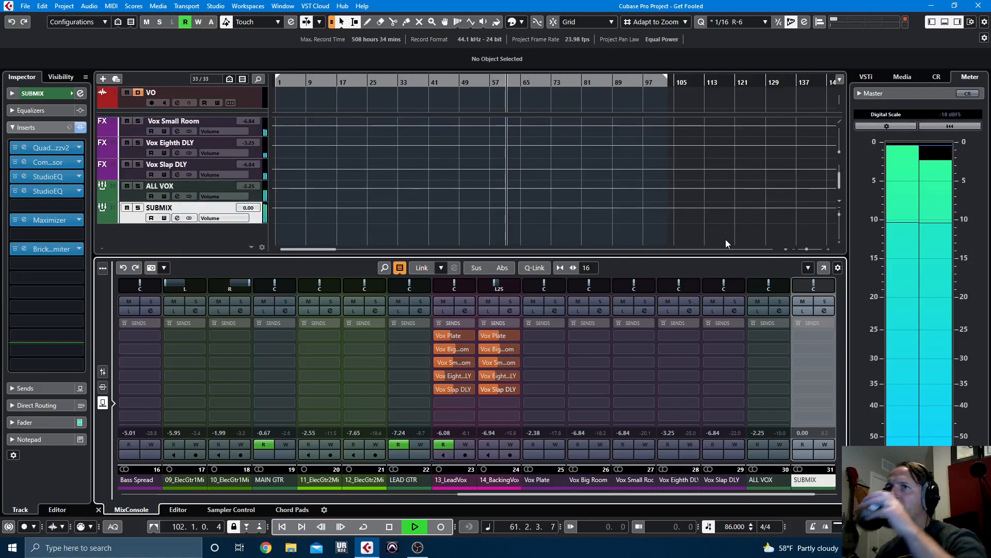
scroll(711, 213, up, 10)
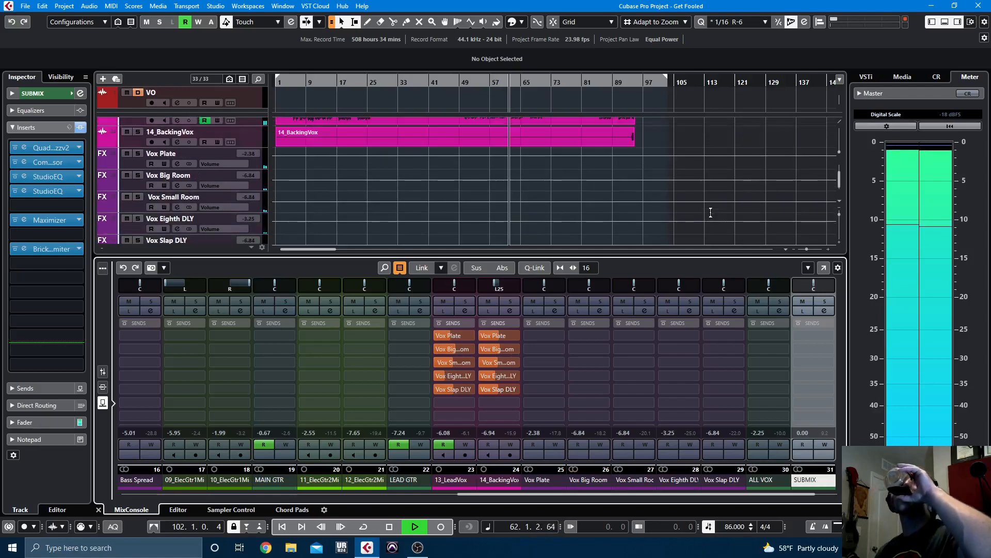
scroll(710, 212, up, 7)
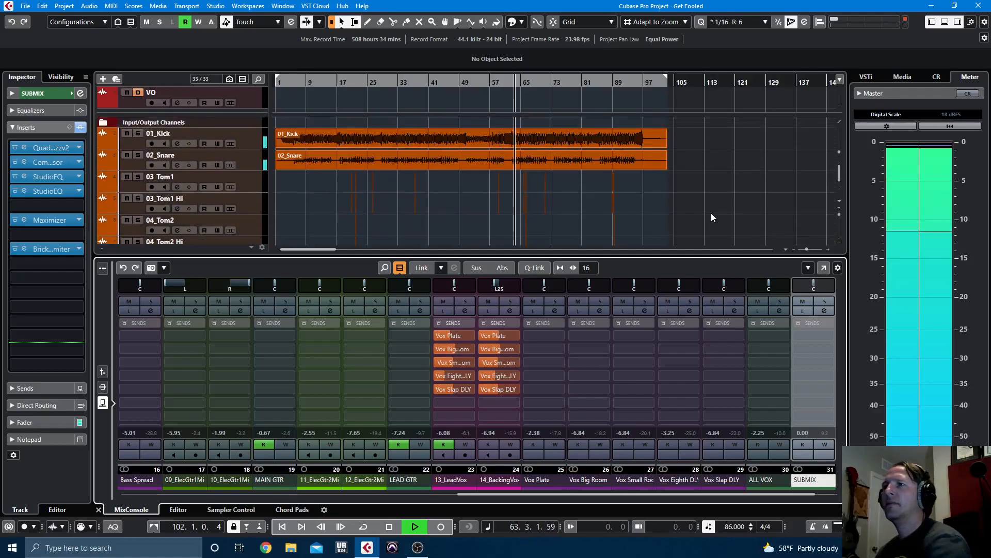
Show the channel inserts in the MixConsole, starting from the VO and drum channels.
drag(494, 495, 158, 503)
click(103, 388)
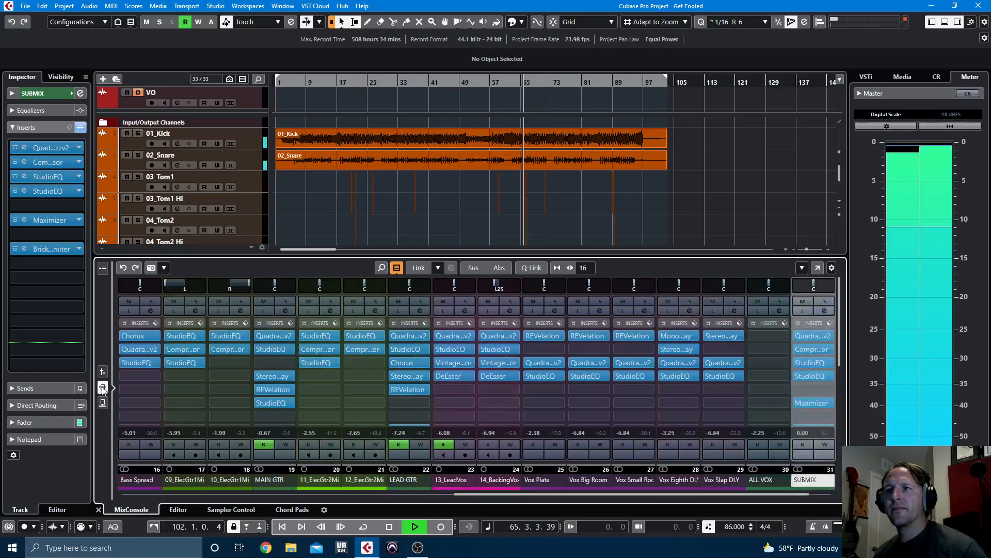
drag(471, 497, 138, 496)
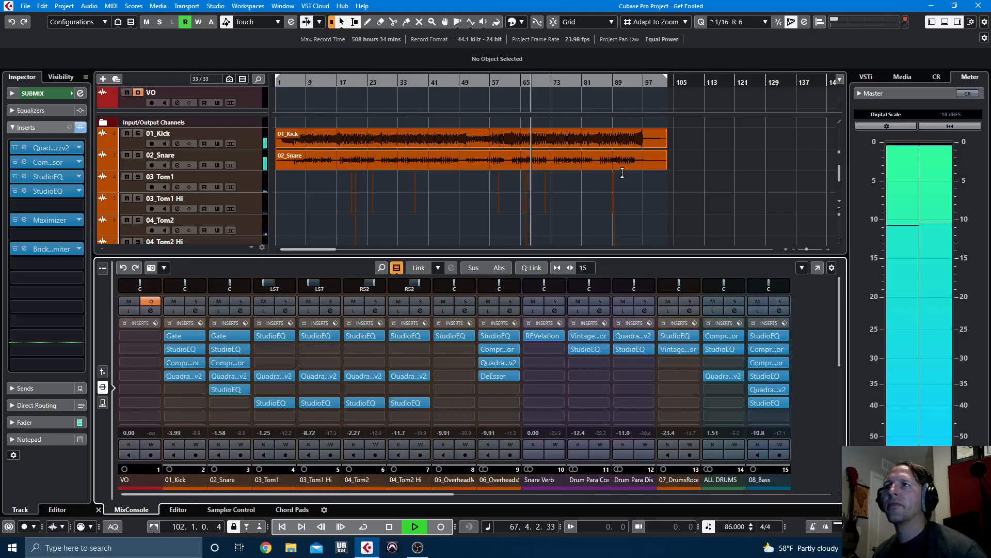
Examine the 03_Tom1 and 03_Tom1 Hi clips around bar 71 up close, then return to a wide arrangement view.
click(508, 232)
key(h)
key(h)
key(h)
key(h)
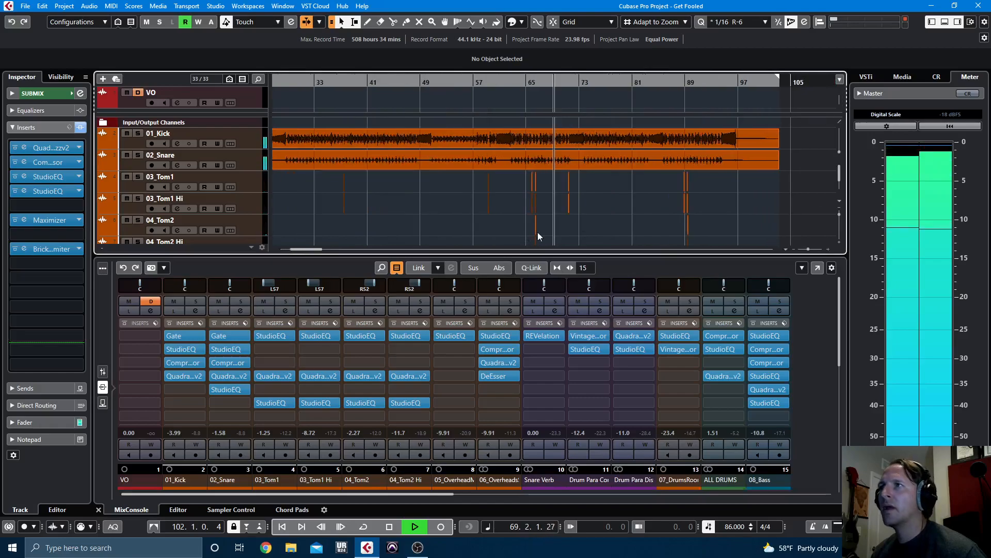
key(h)
key(h)
key(h)
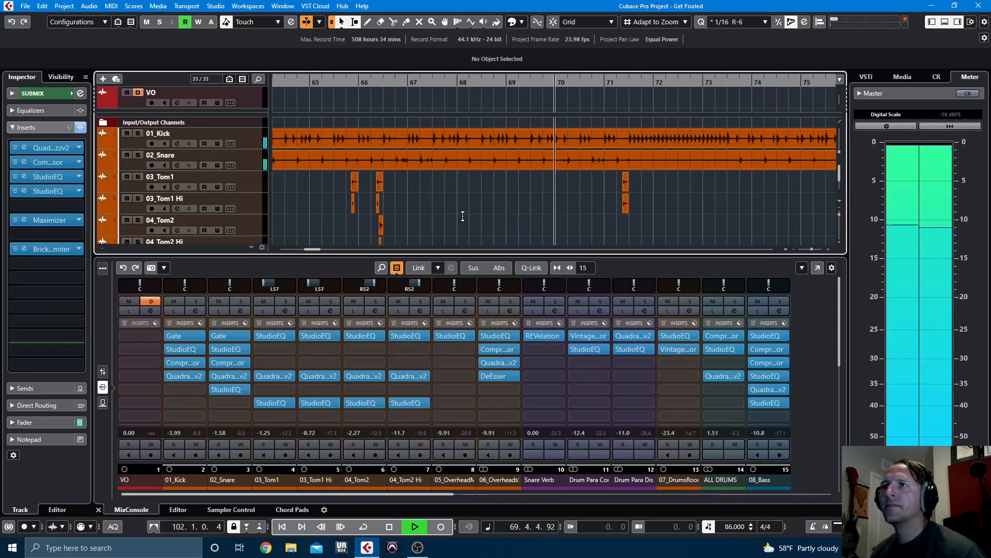
key(h)
key(h)
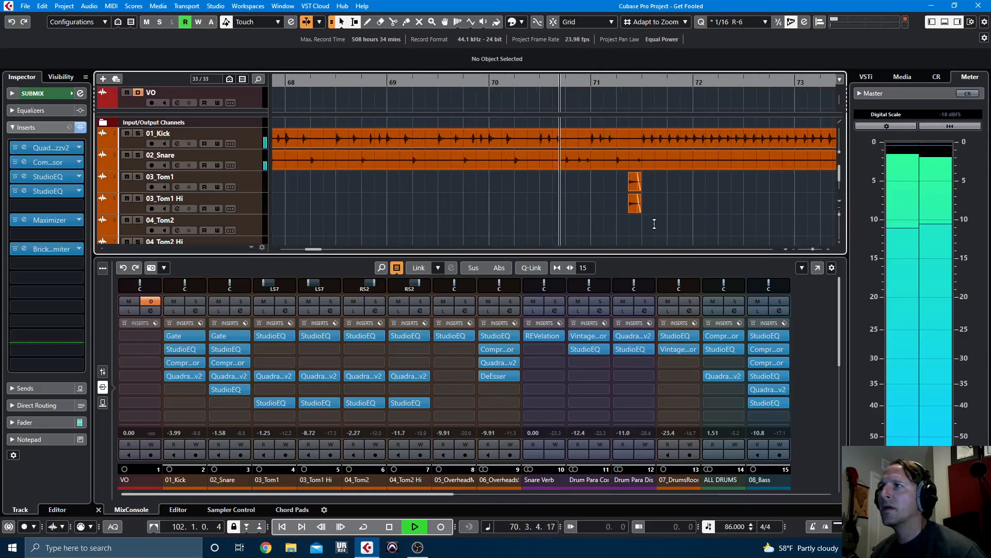
key(h)
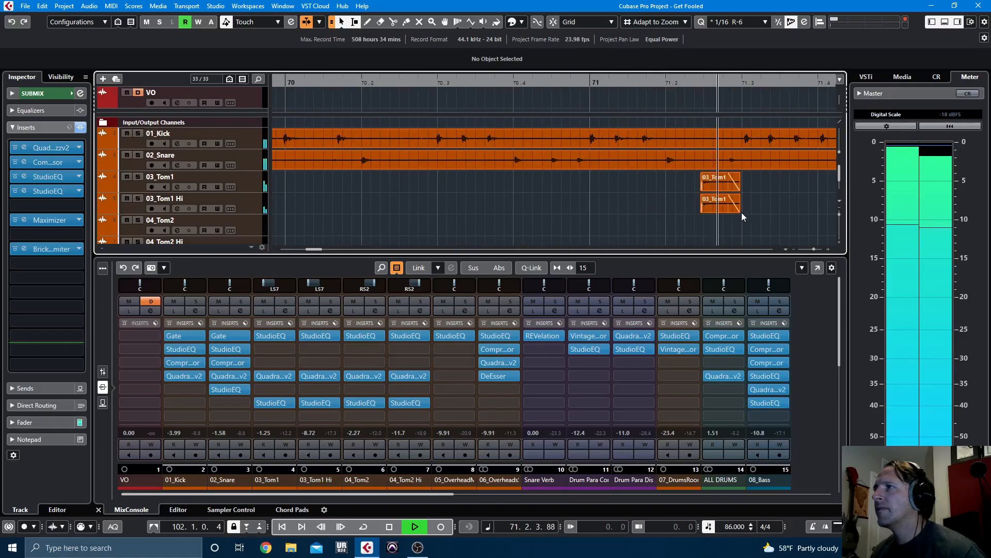
key(g)
key(g)
key(g)
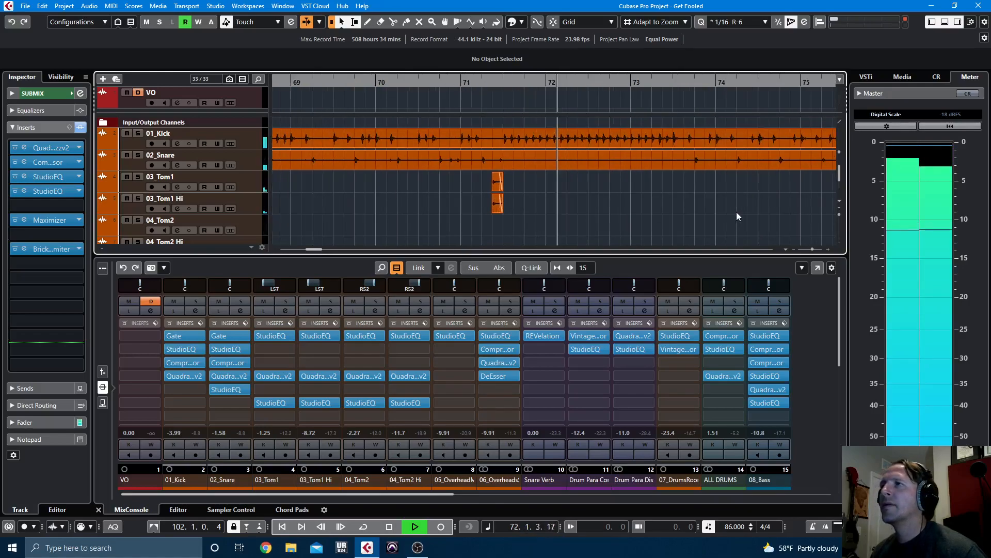
key(g)
key(g)
key(g)
key(g)
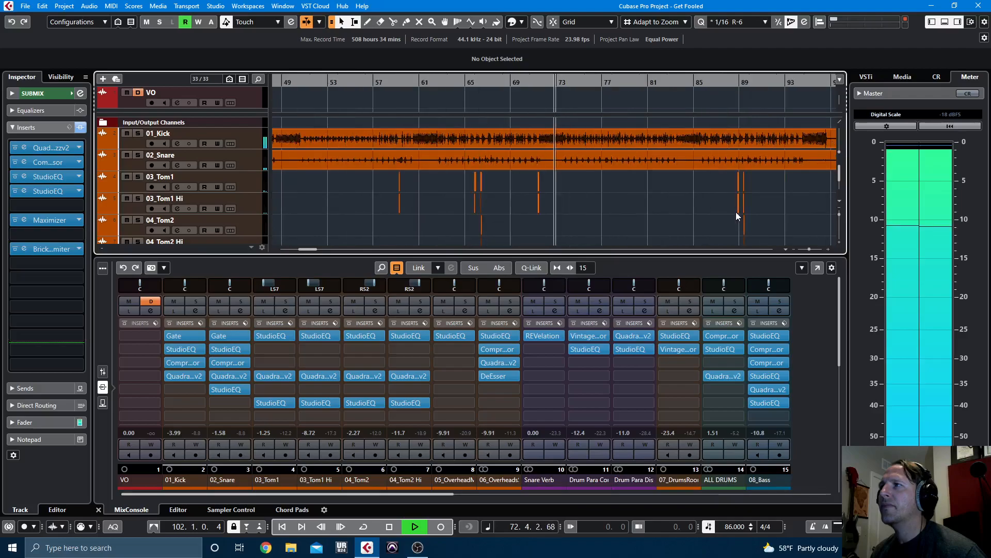
key(g)
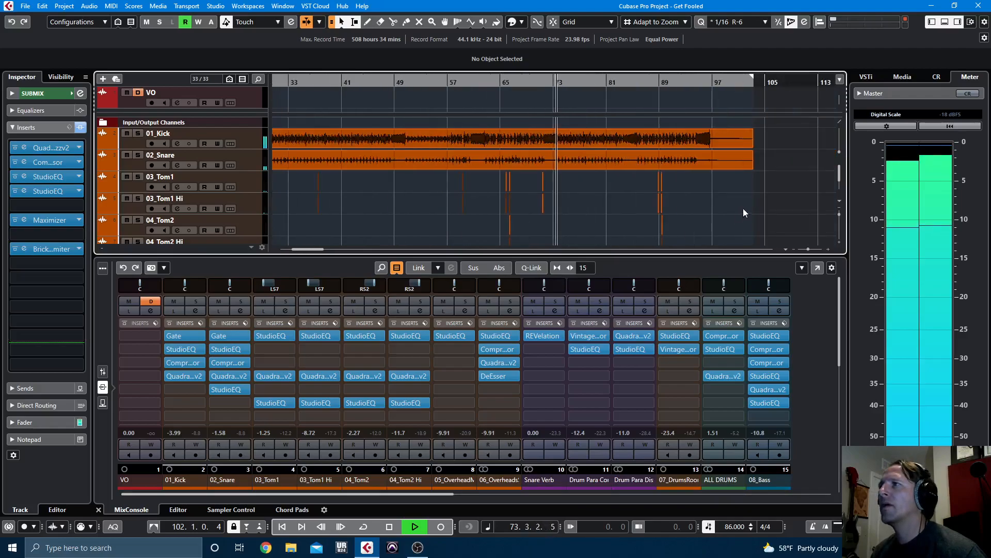
Delete the silent section of 11_ElecGtr2Mic1 and 12_ElecGtr2Mic2 from bar 1 up to about bar 73.
scroll(742, 209, down, 1)
scroll(744, 206, down, 2)
scroll(789, 197, down, 2)
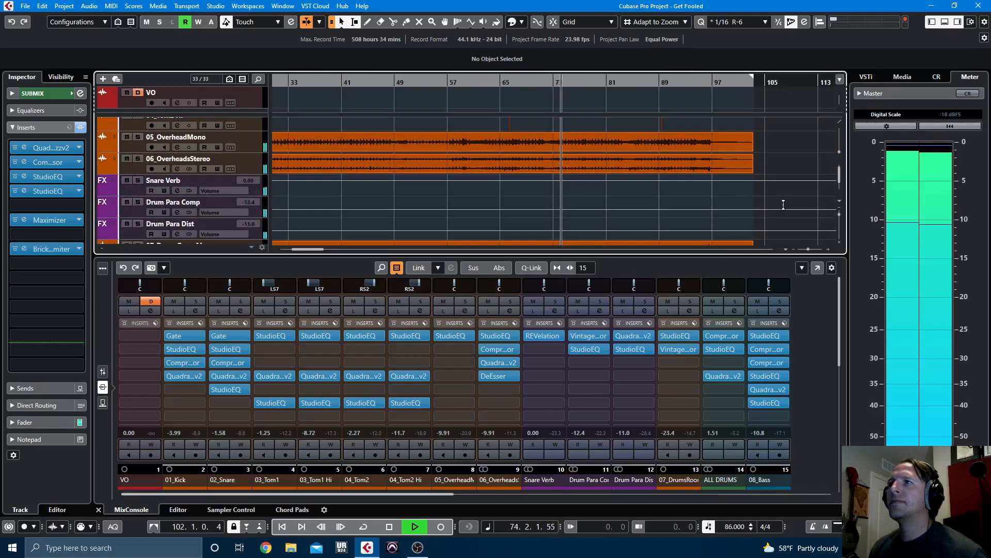
scroll(786, 199, down, 1)
scroll(785, 199, down, 4)
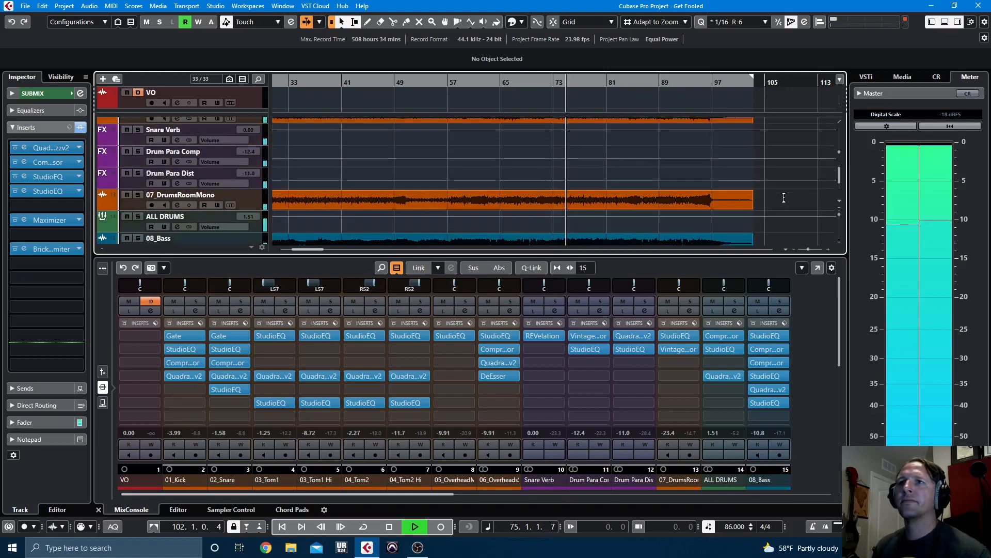
scroll(779, 208, down, 7)
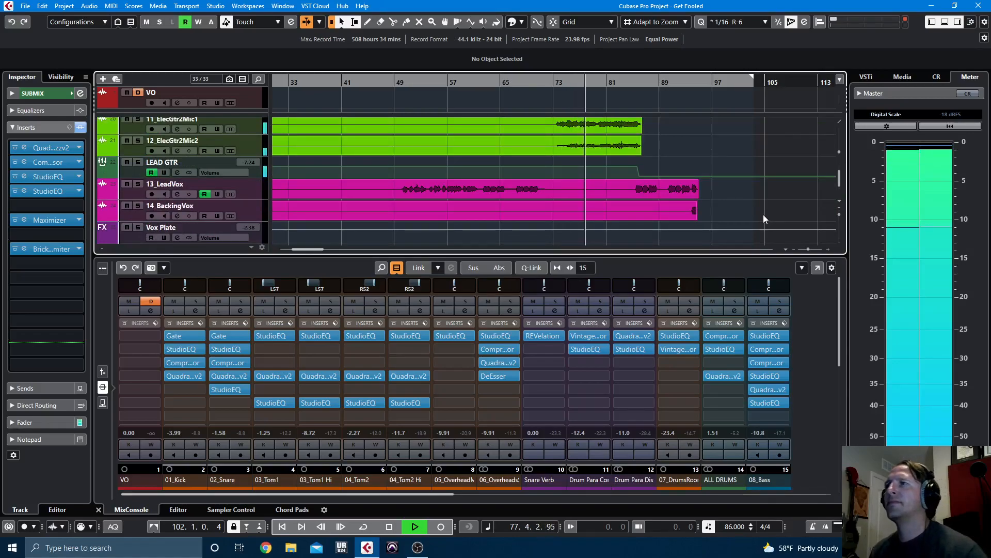
scroll(763, 214, up, 1)
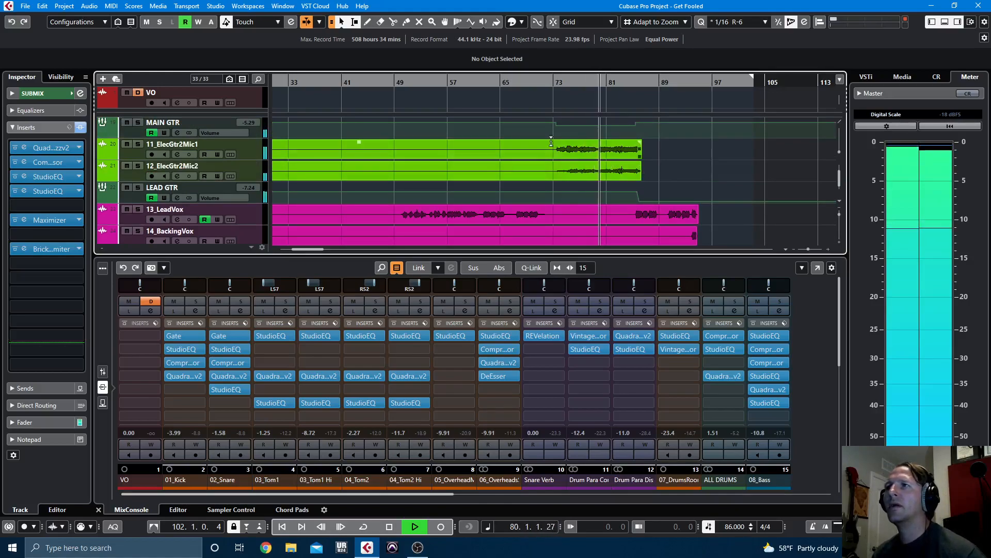
drag(553, 155, 223, 167)
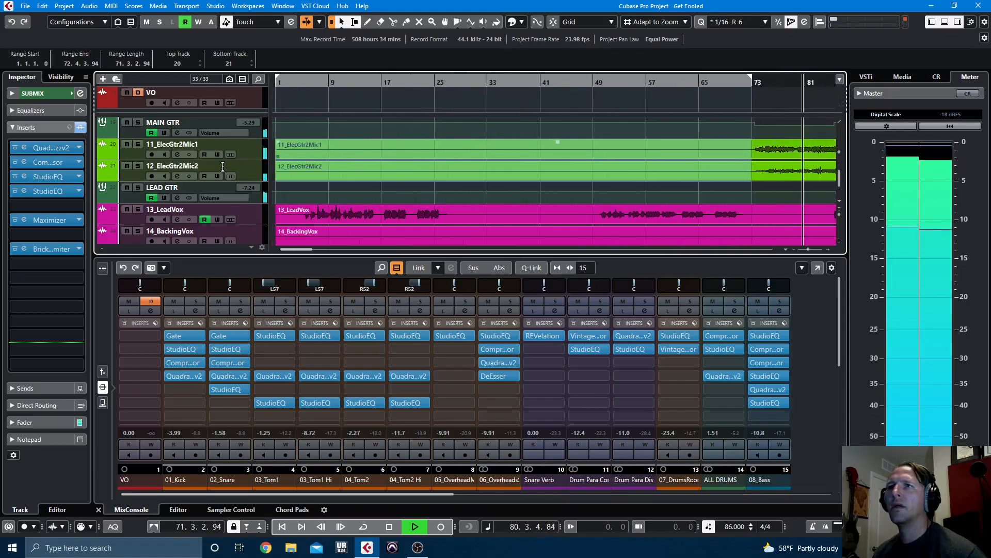
key(Delete)
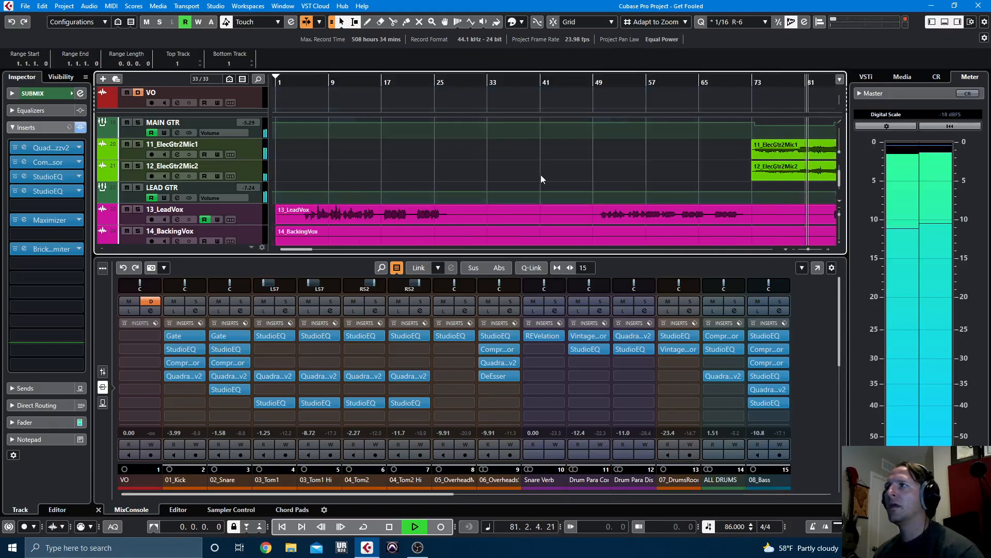
Delete the silent section of 14_BackingVox from bar 1 up to about bar 93.
scroll(654, 175, down, 2)
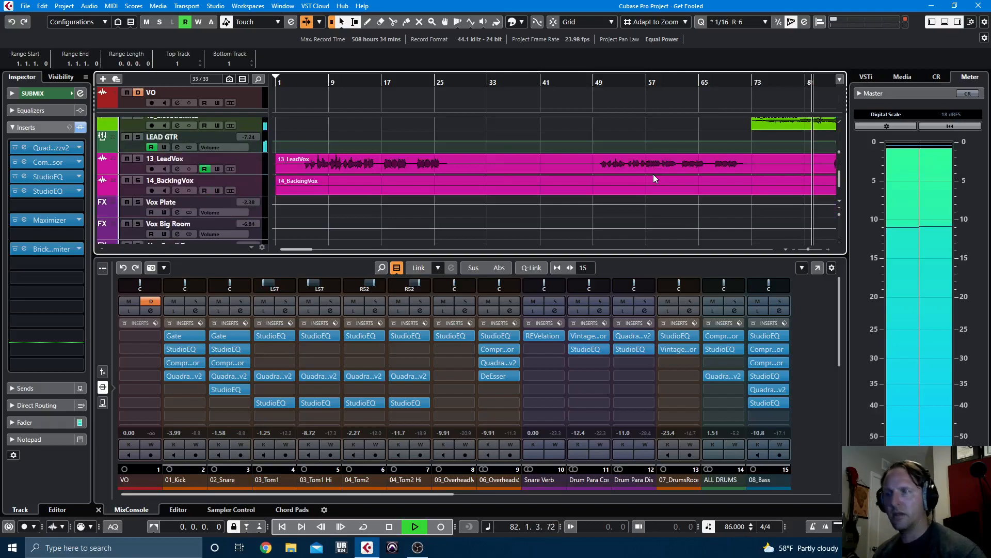
key(g)
drag(617, 183, 234, 186)
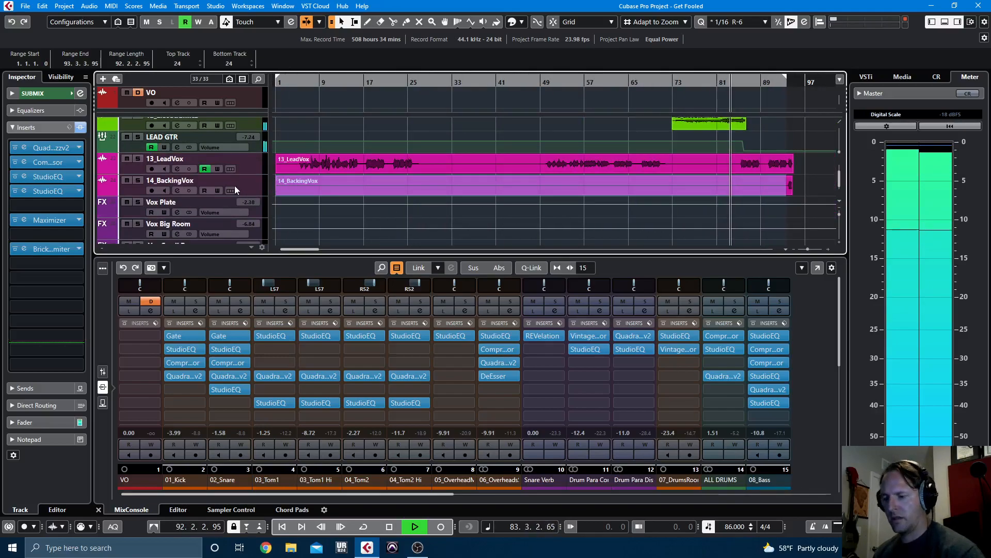
key(Delete)
Delete the silent parts of 13_LeadVox: about bars 26 to 49, about bars 71 to 85, and the opening before about bar 5.
drag(416, 162, 541, 164)
key(Delete)
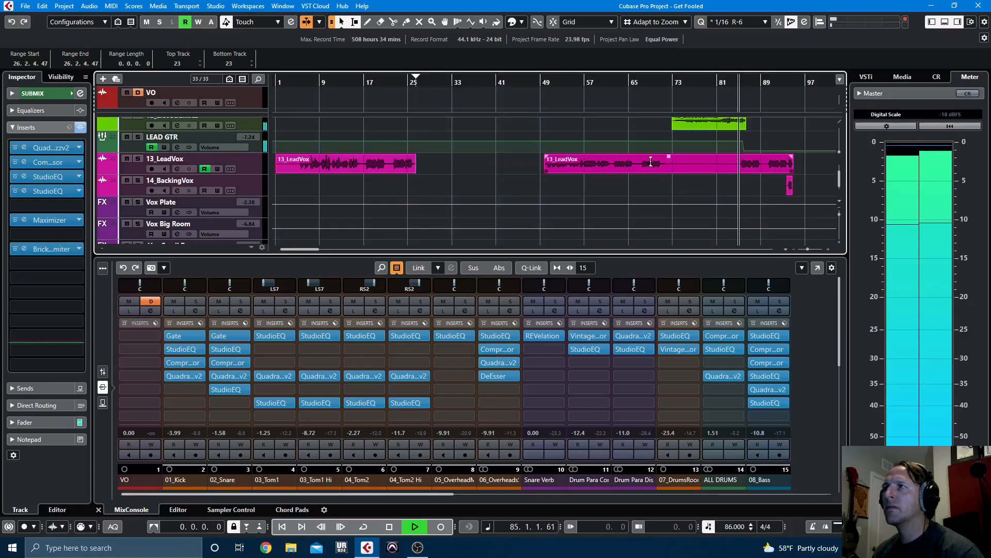
double_click(665, 164)
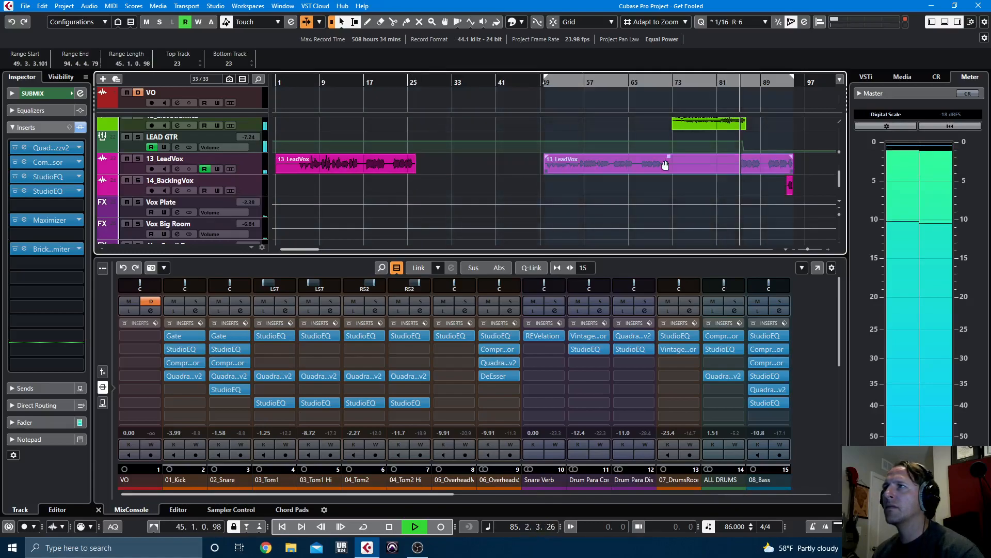
click(805, 162)
drag(663, 160, 736, 165)
key(Delete)
drag(300, 160, 275, 160)
key(Delete)
Examine the short tom clips around bar 89 on 03_Tom1, 03_Tom1 Hi, 04_Tom2 and 04_Tom2 Hi up close.
scroll(458, 160, up, 5)
scroll(458, 159, up, 3)
scroll(559, 175, down, 4)
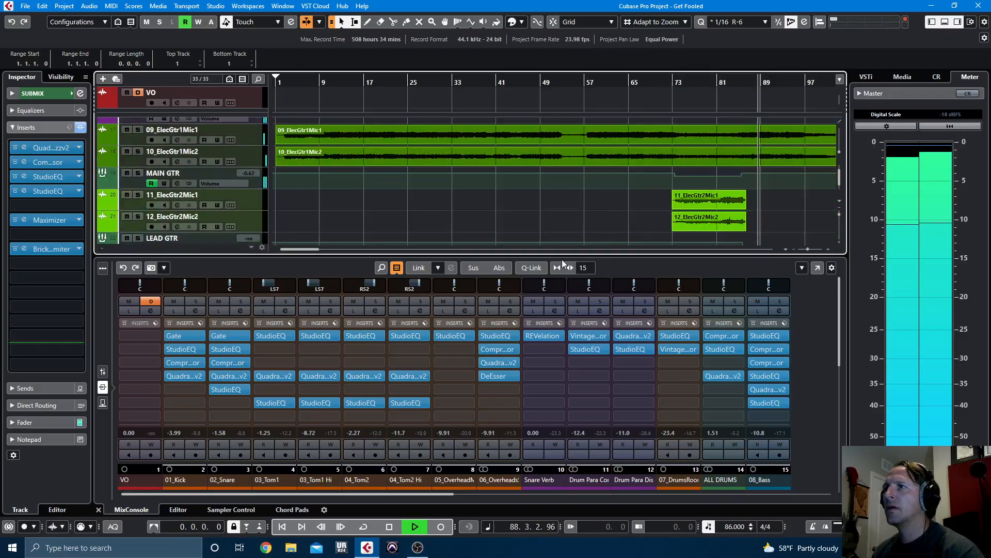
scroll(745, 205, down, 3)
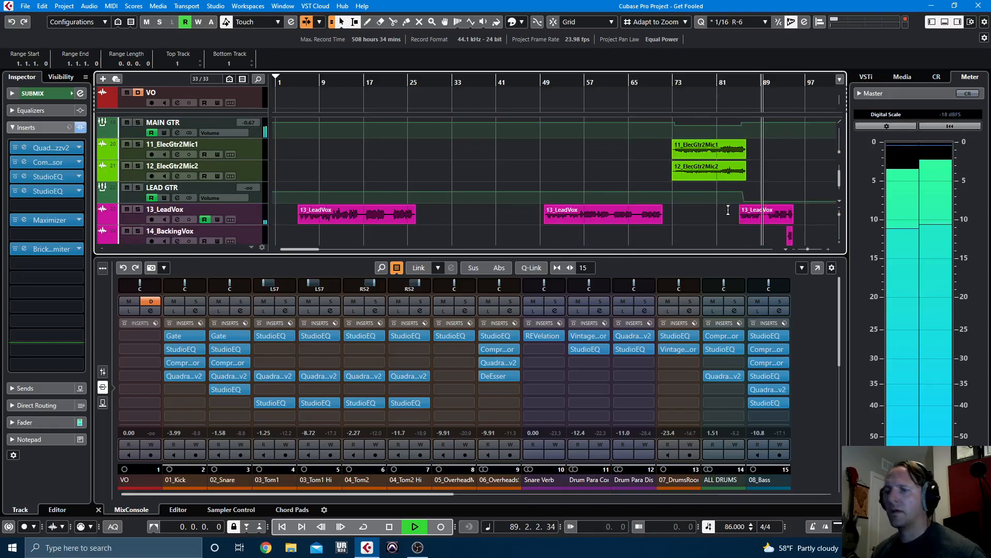
scroll(790, 181, up, 15)
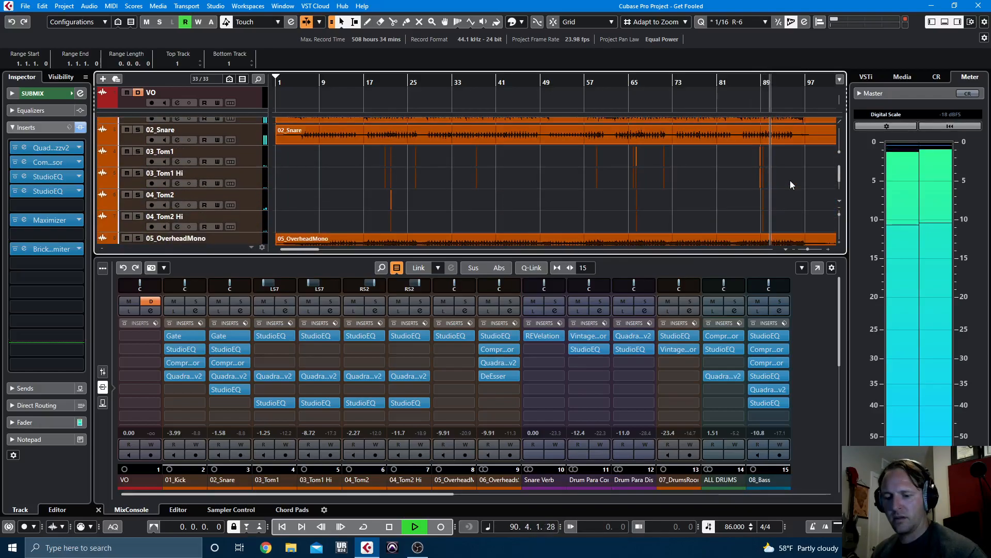
key(h)
key(h)
key(h)
key(h)
key(h)
key(h)
key(h)
key(h)
key(h)
key(h)
key(h)
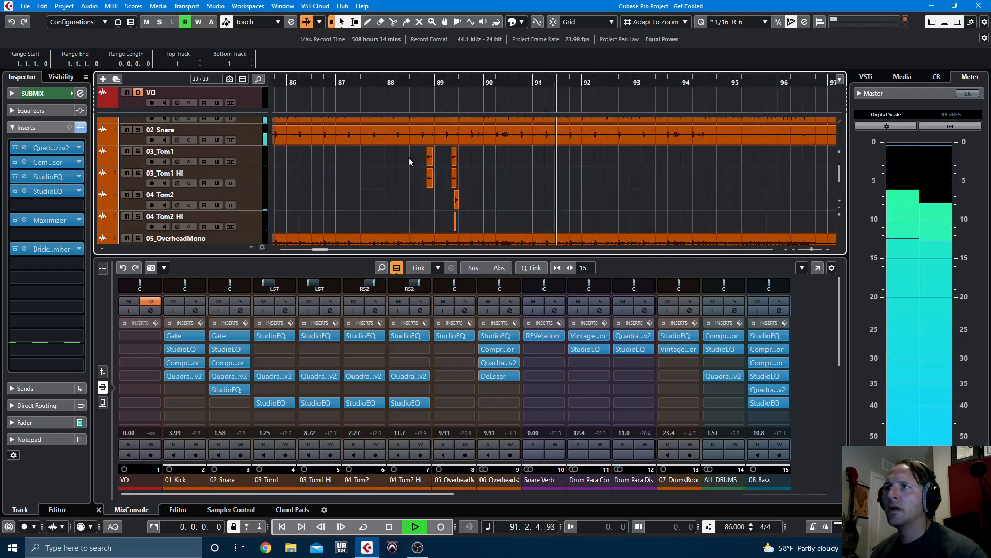
key(g)
key(g)
key(g)
key(g)
key(g)
key(g)
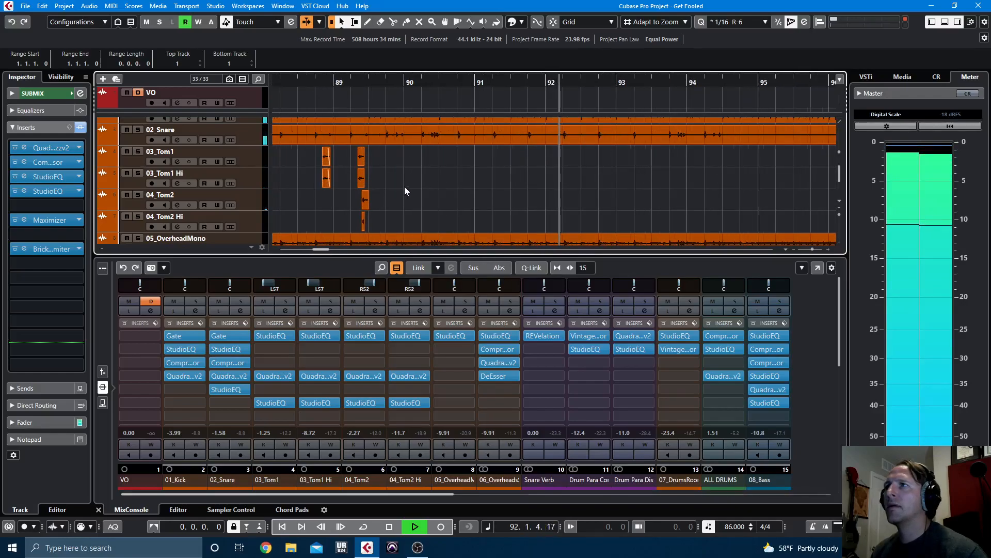
key(g)
key(g)
key(g)
key(g)
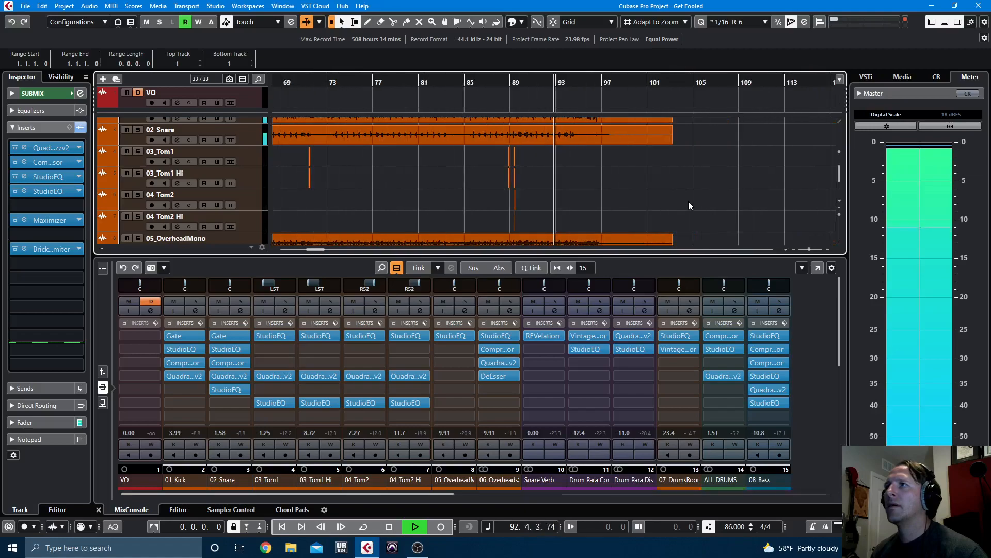
Review the song ending on the overhead, bass, guitar and vocal tracks.
scroll(679, 188, down, 4)
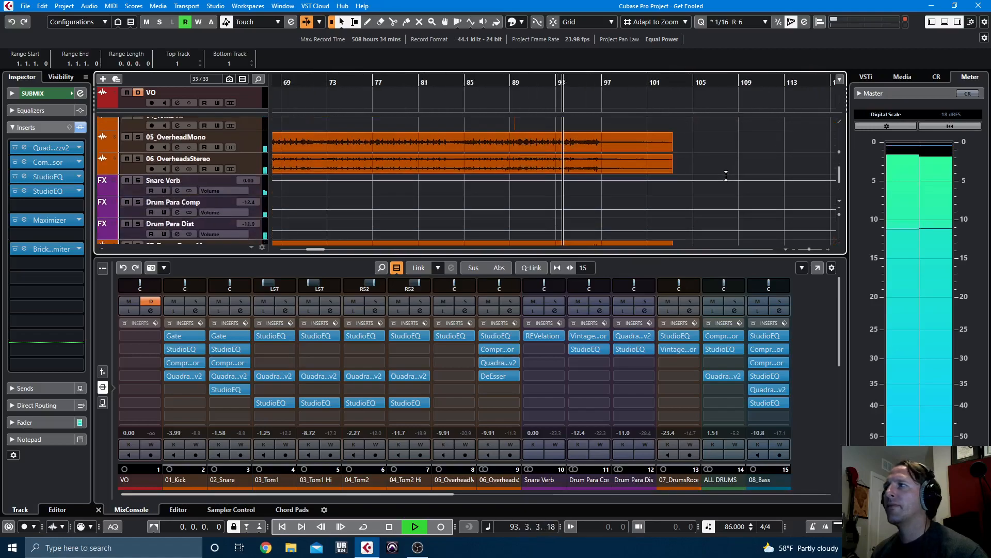
scroll(723, 191, down, 2)
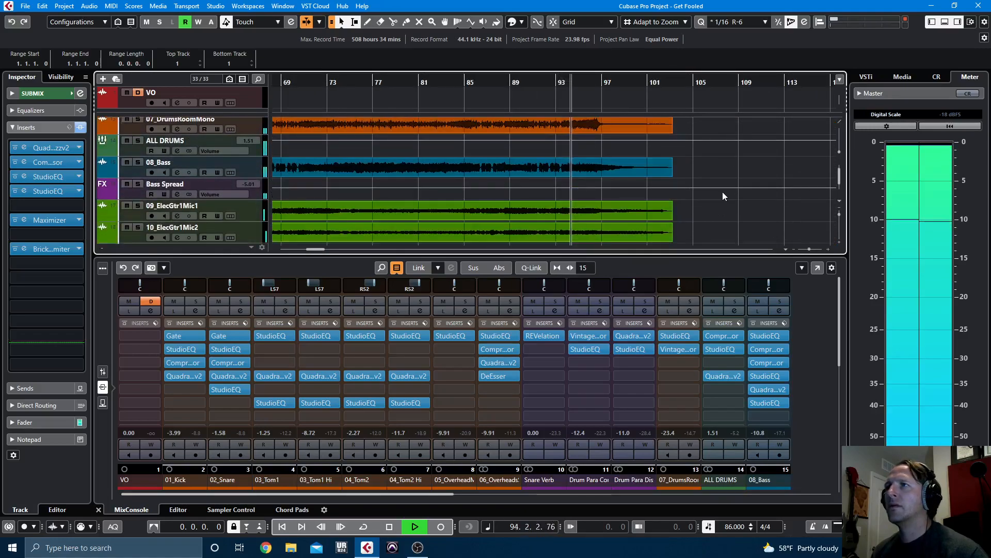
scroll(721, 195, down, 6)
scroll(720, 199, down, 2)
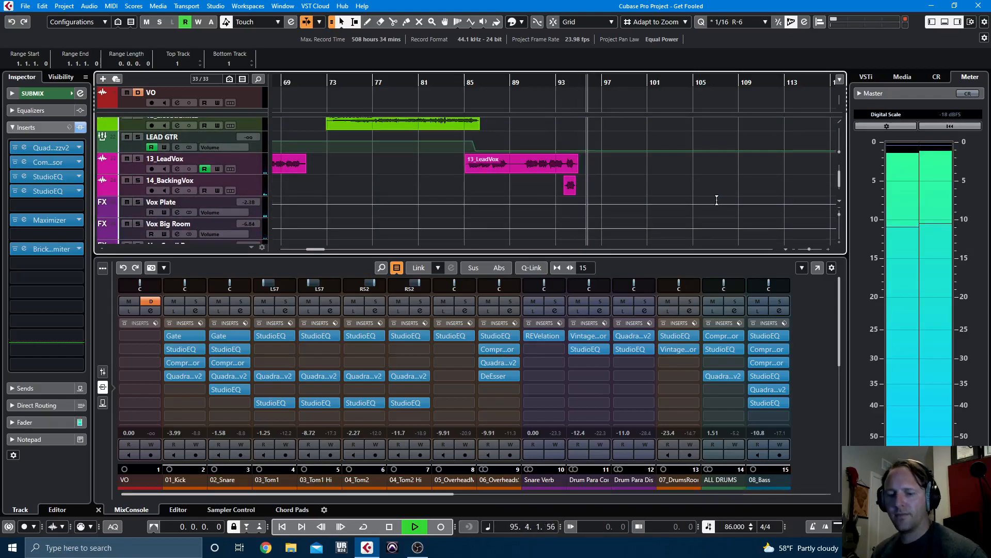
scroll(671, 185, up, 4)
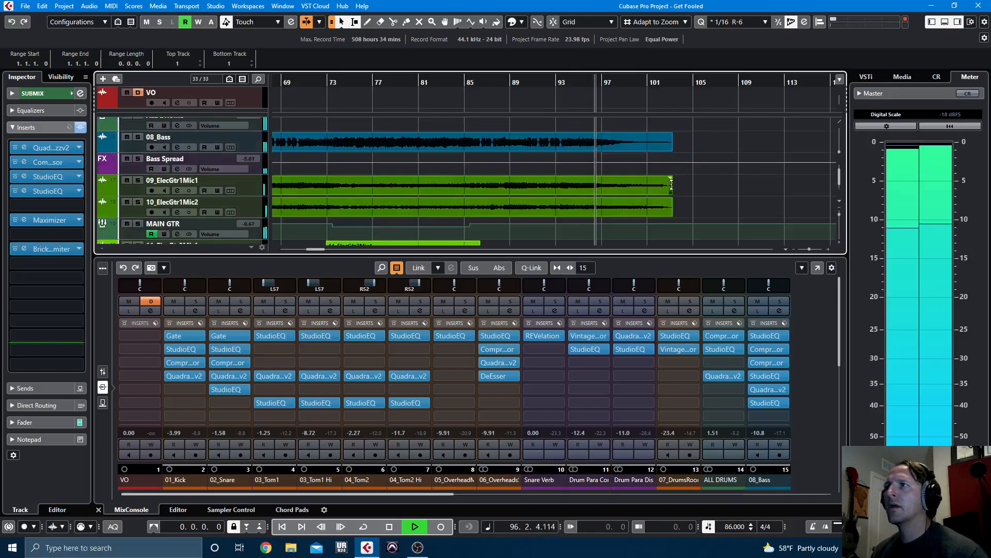
Review the drum and bass tracks through the song's ending and stop playback.
scroll(765, 209, up, 3)
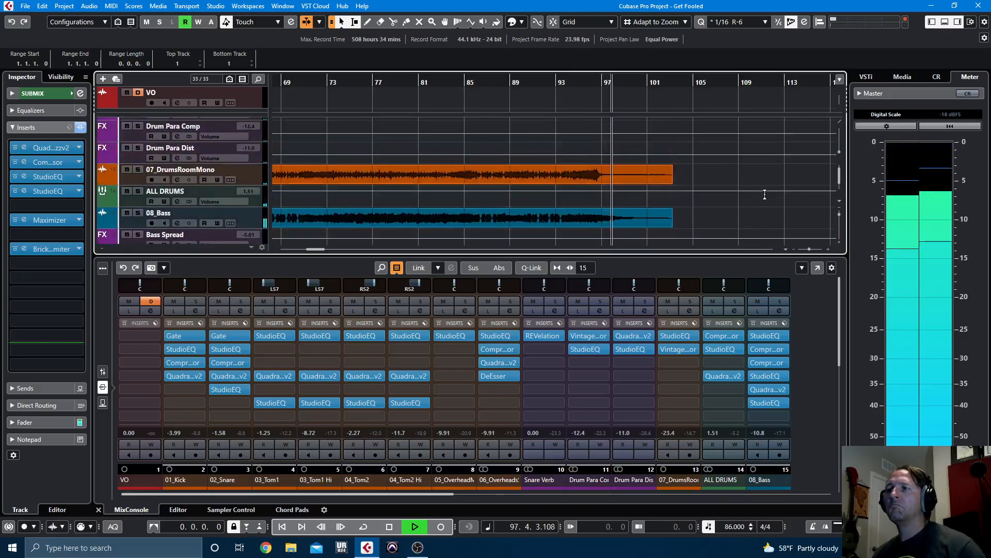
scroll(765, 194, up, 8)
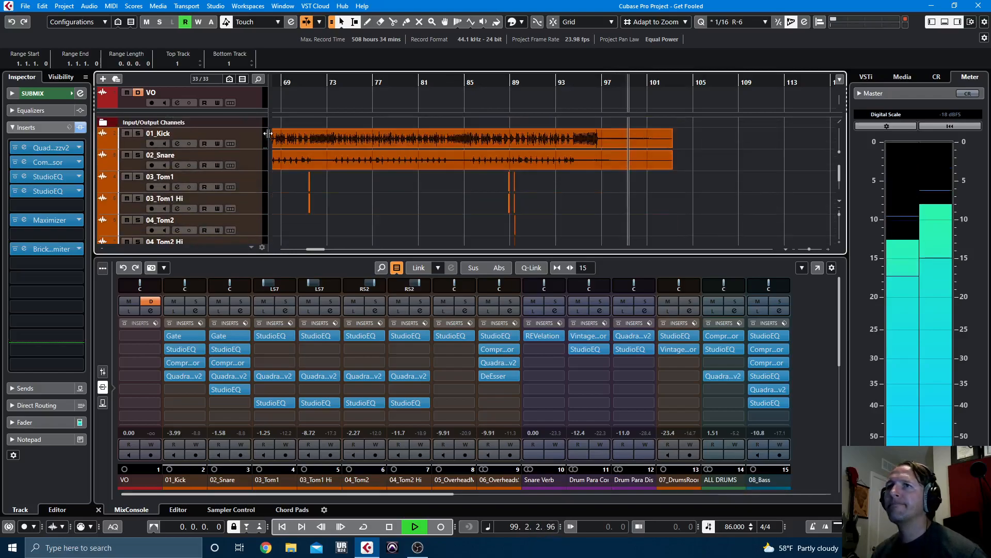
key(space)
Turn on monitoring for the VO track and hide the mixer below the arrangement.
click(164, 103)
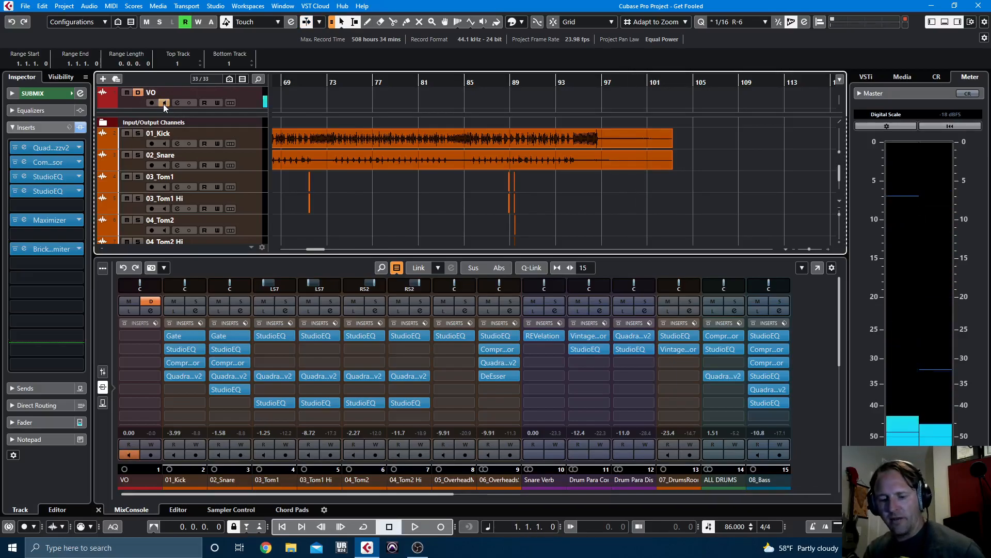
key(ctrl+alt+e)
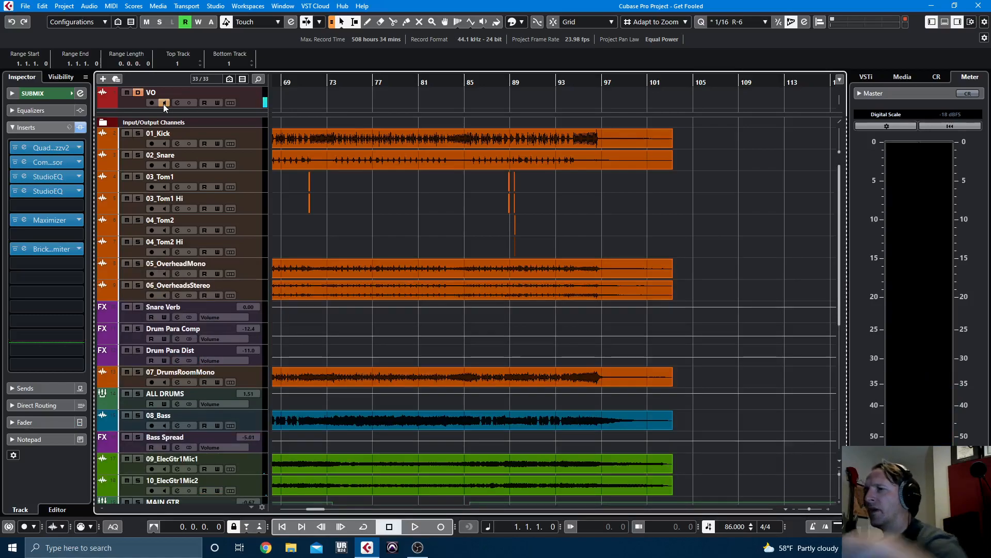
Review the trimmed guitar and vocal clips back to bar 1, including the volume automation of 13_LeadVox.
scroll(206, 169, down, 5)
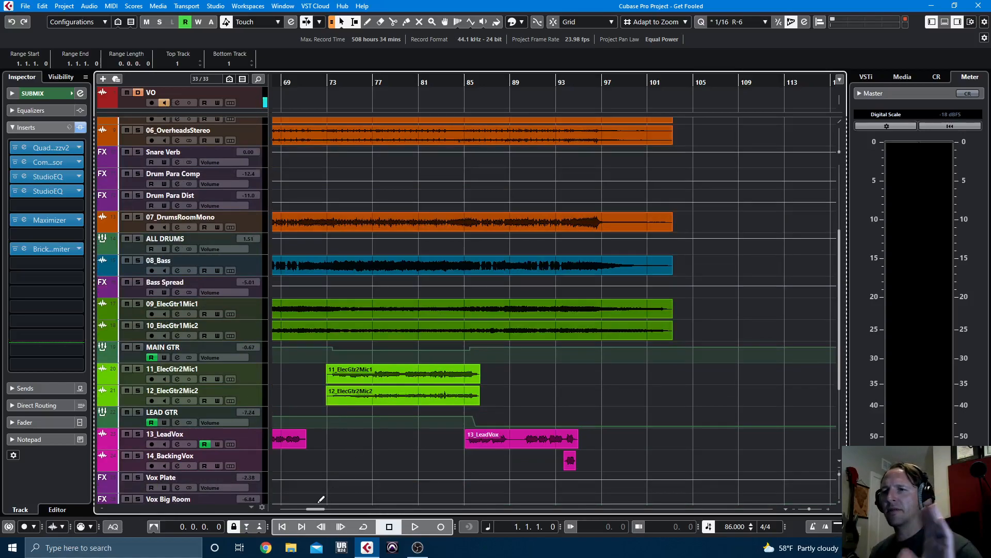
drag(316, 510, 308, 511)
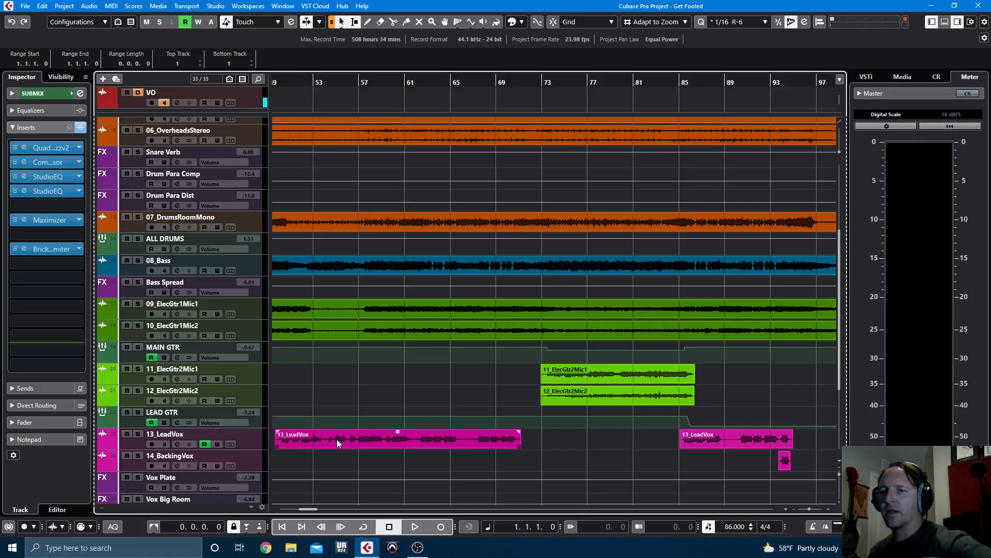
click(309, 493)
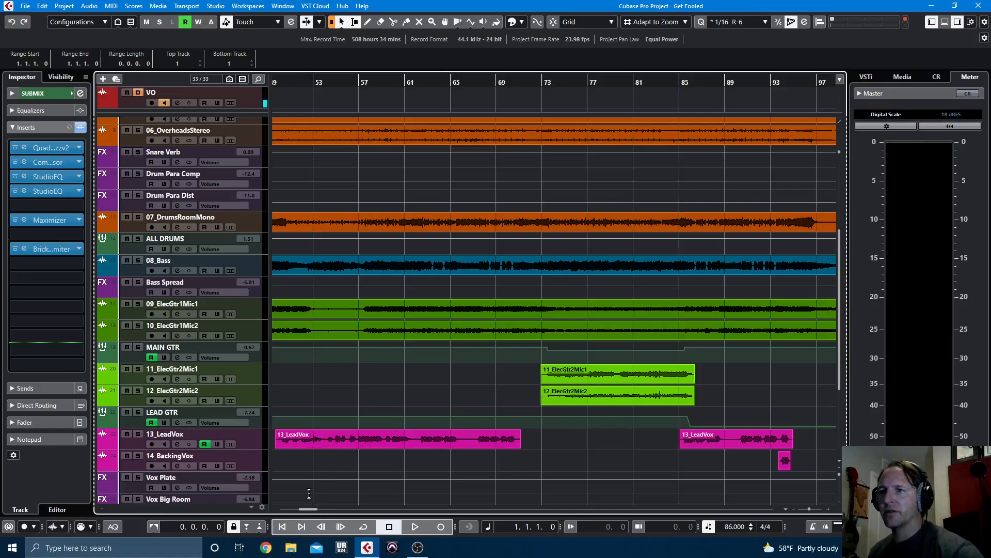
drag(310, 509, 288, 512)
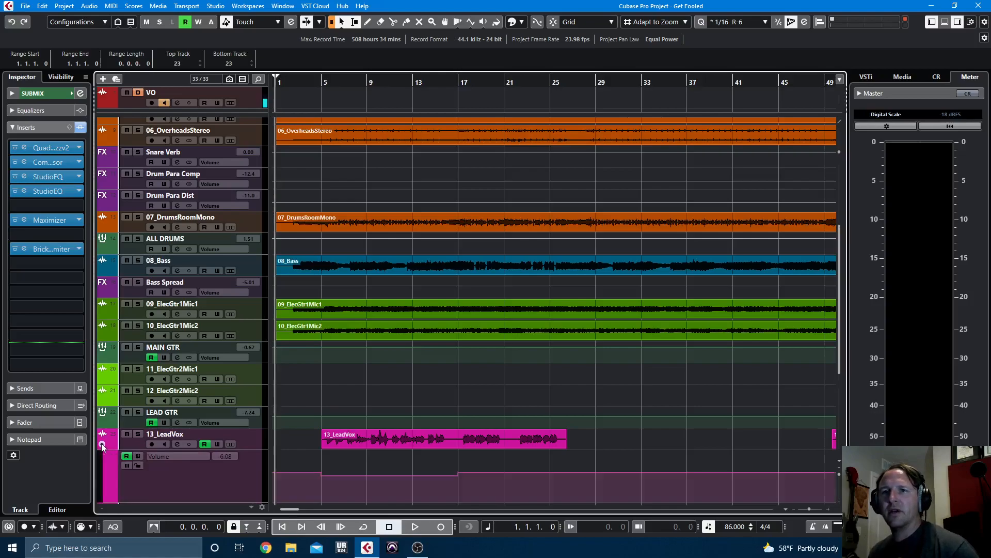
click(109, 446)
click(105, 445)
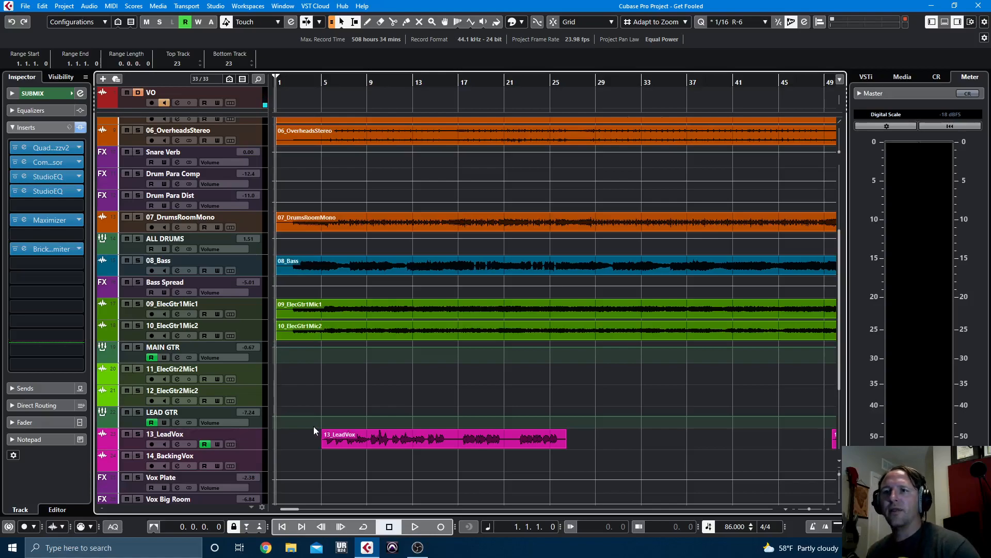
View the REVelation reverb settings on the Vox Plate track and close the plug-in.
scroll(321, 426, down, 4)
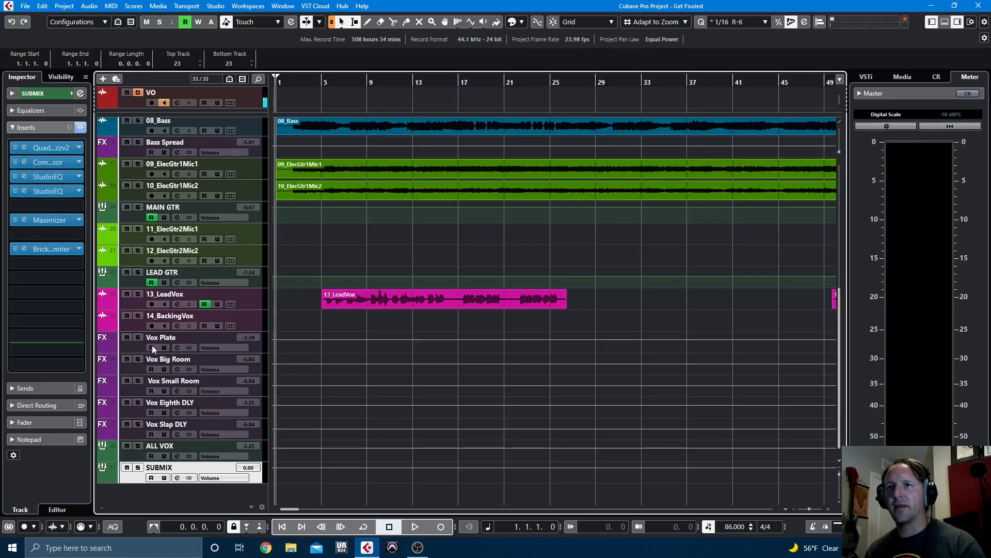
click(138, 349)
click(51, 148)
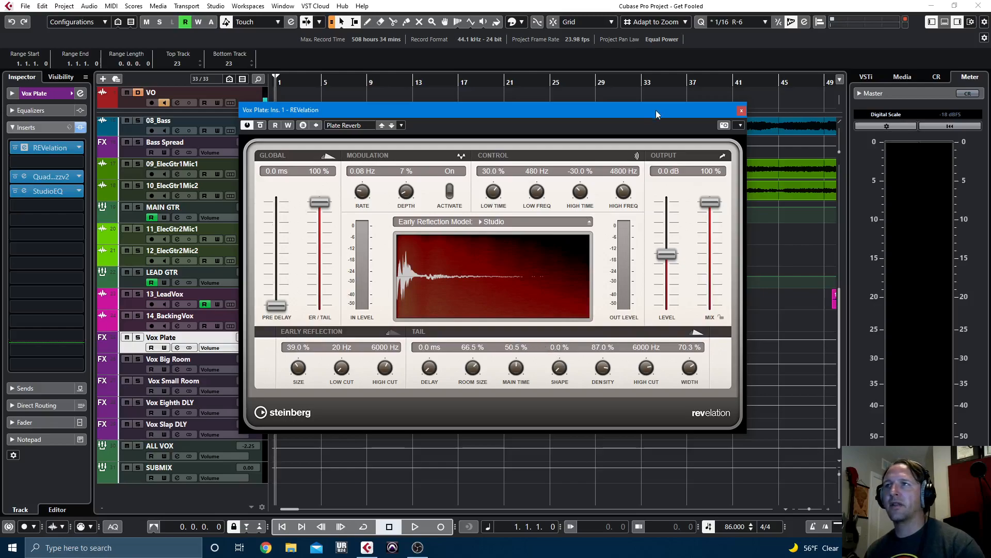
click(742, 110)
Switch the active plug-in collection from Artist Stock Plugins only to the personal collection in the VST Plug-in Manager.
click(216, 6)
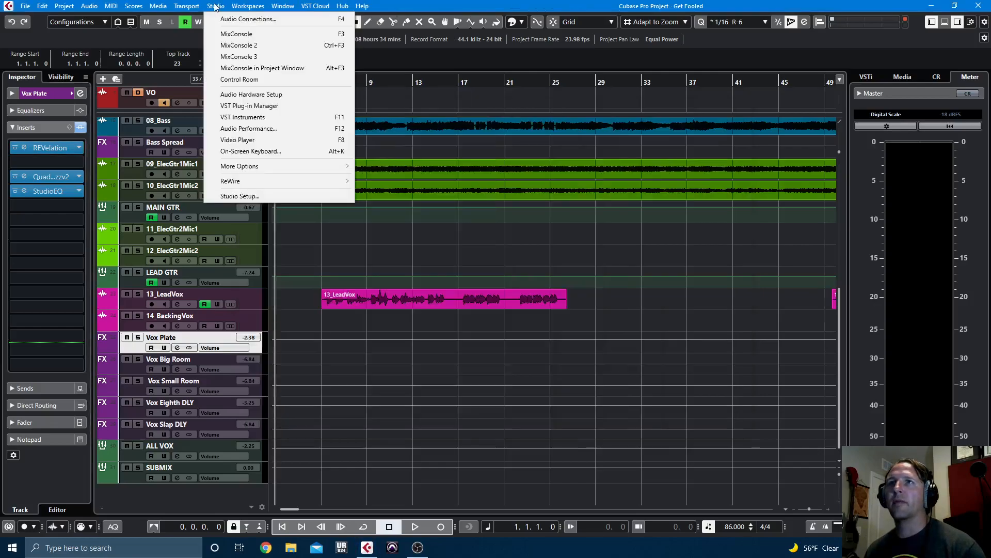
click(264, 106)
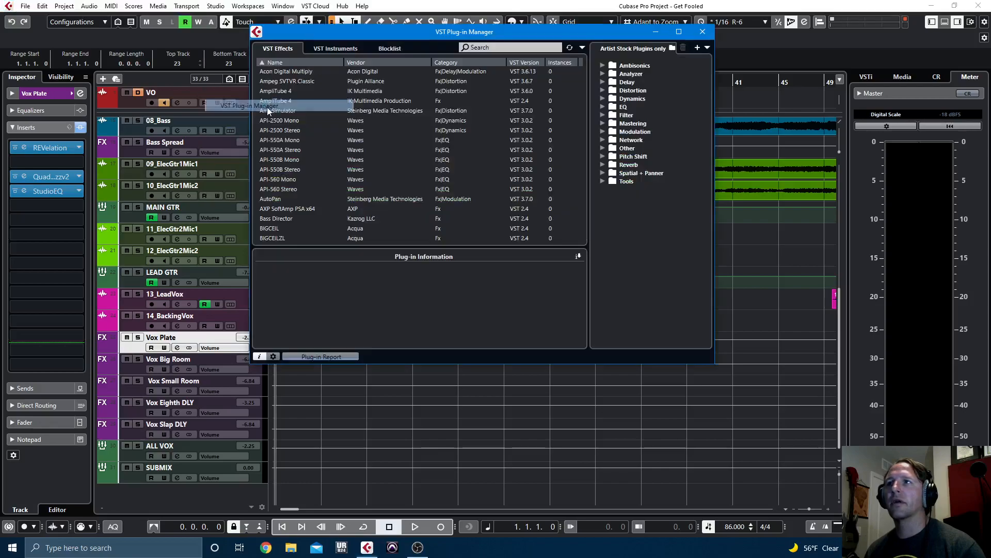
click(707, 47)
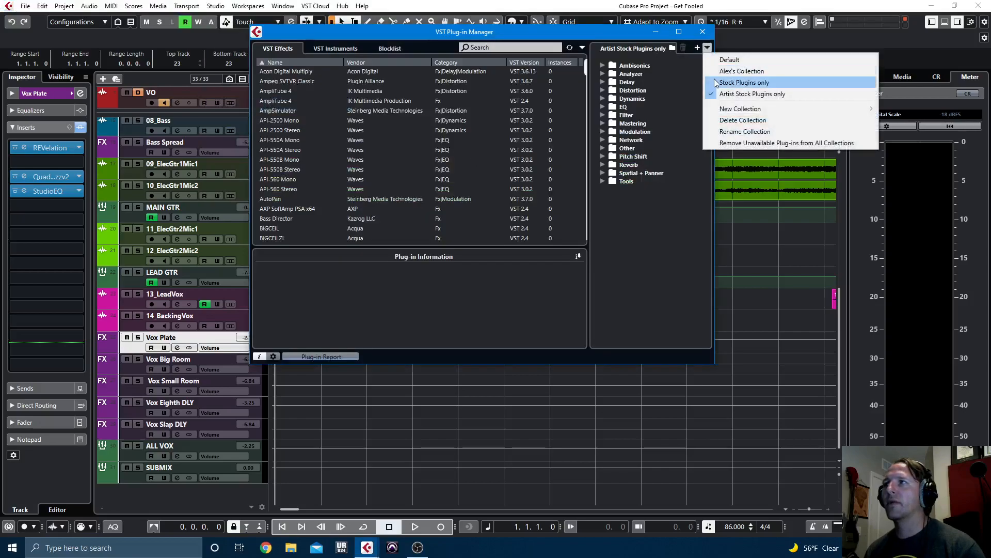
click(728, 71)
click(702, 33)
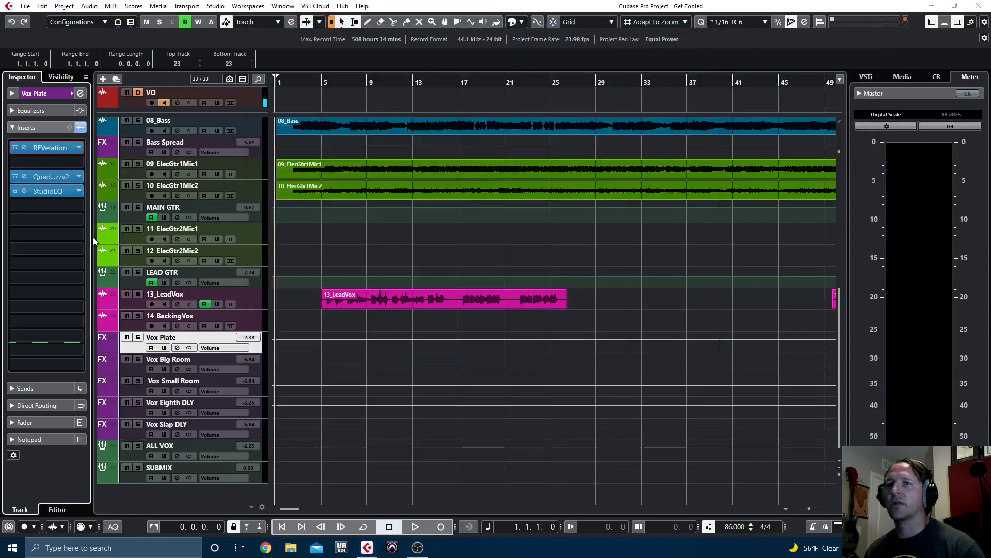
Insert the ValhallaRoom reverb in insert slot 6 of Vox Plate and view its settings.
click(42, 222)
text(cal)
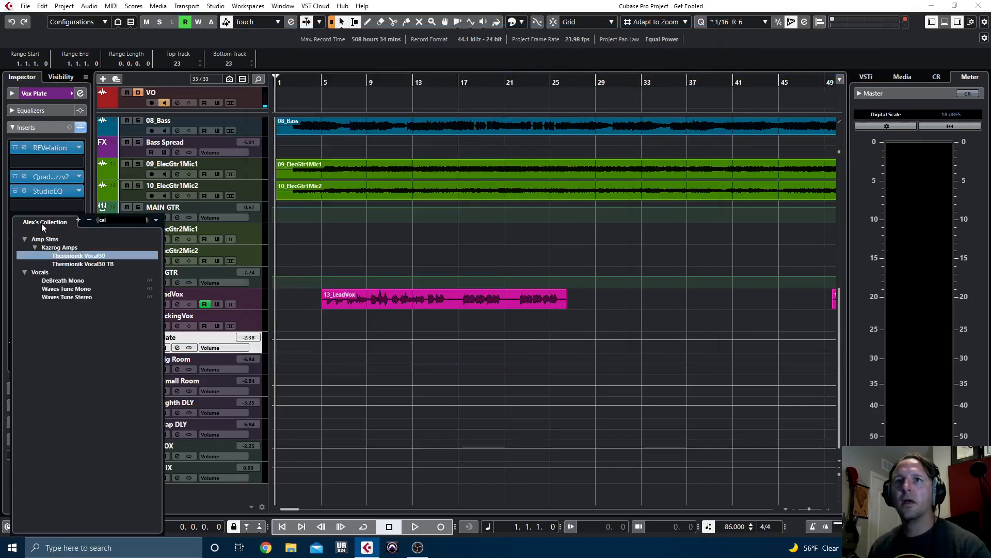
key(BackSpace)
key(BackSpace)
key(BackSpace)
text(val)
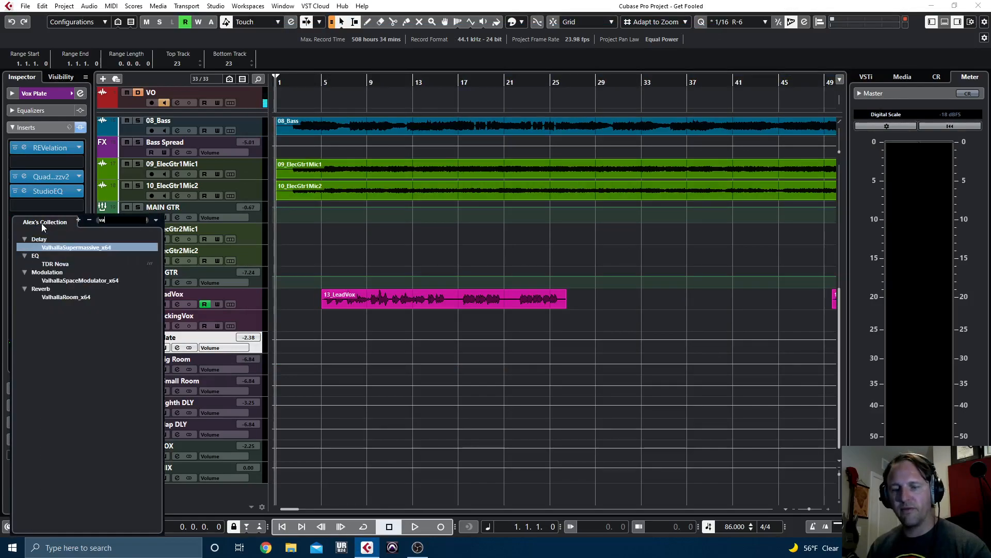
click(61, 281)
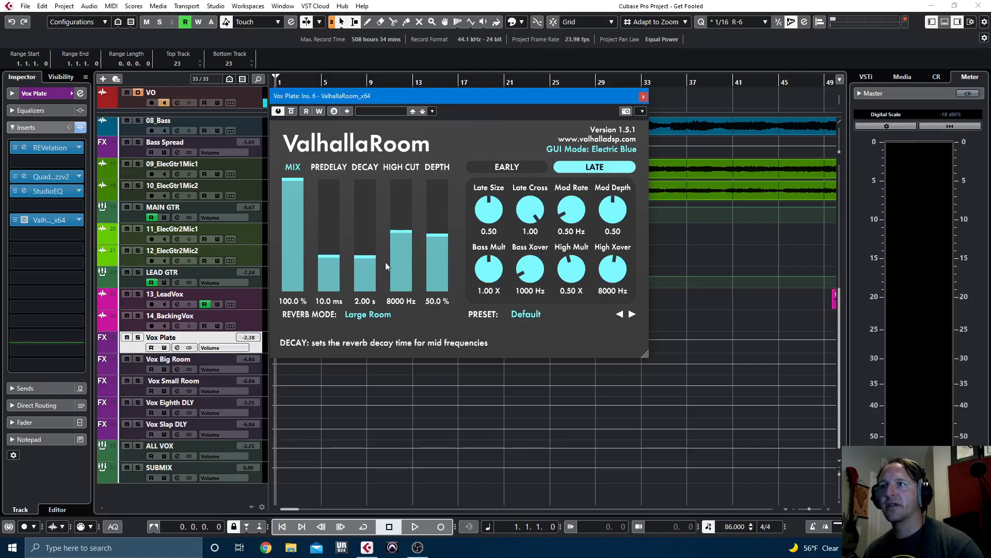
click(644, 98)
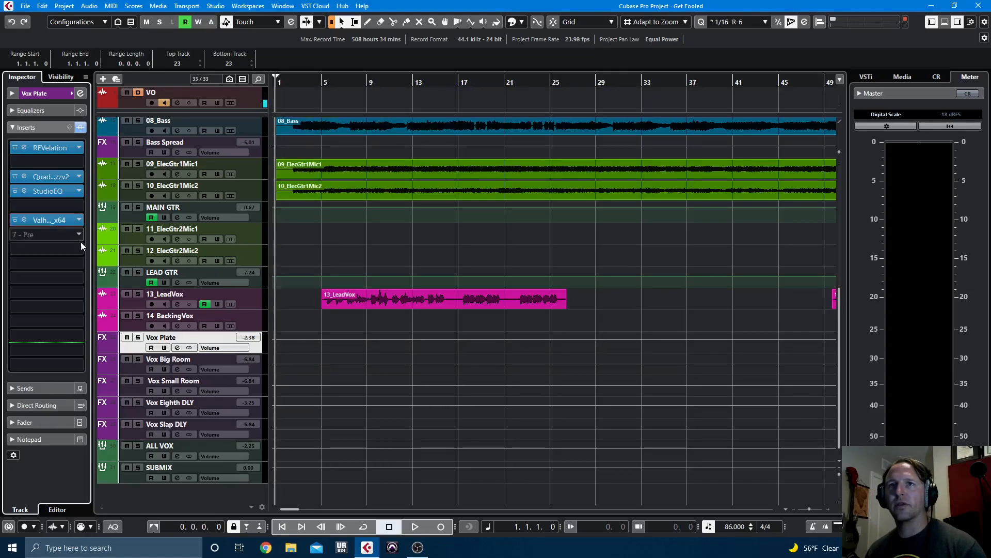
Reopen ValhallaRoom for another look and remove it from the Vox Plate inserts.
click(46, 219)
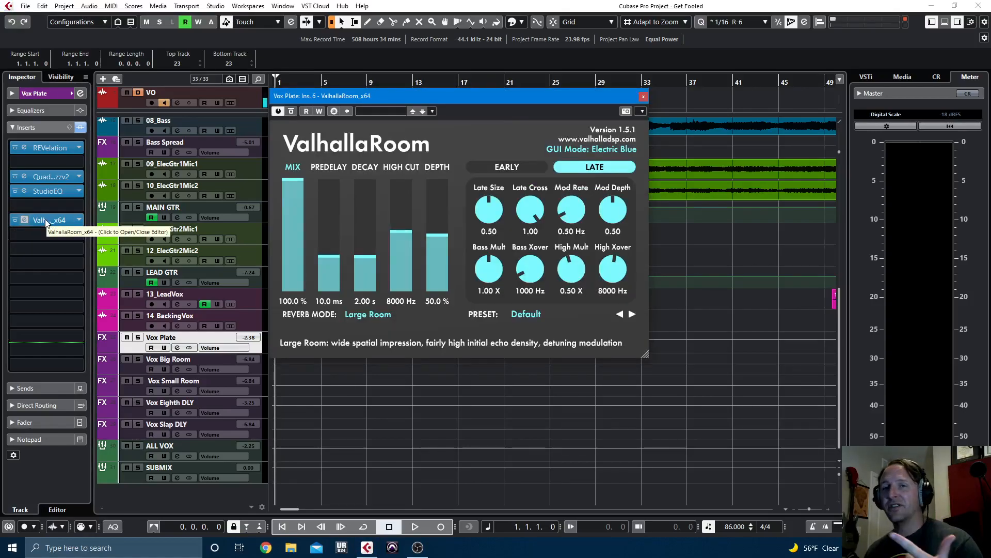
click(78, 220)
click(44, 239)
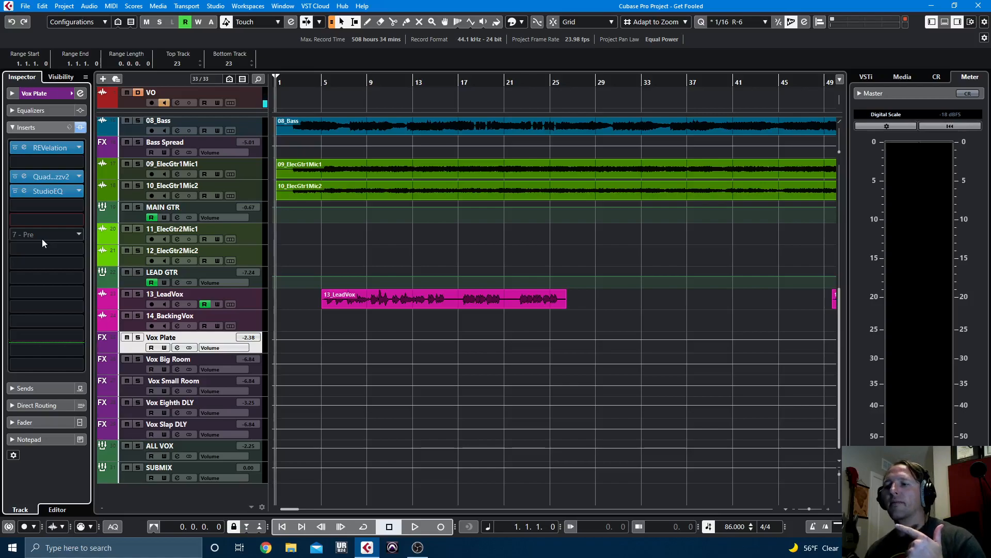
Try the bx_townhouse Buss Compressor in insert slot 7 of Vox Plate and remove it.
click(42, 240)
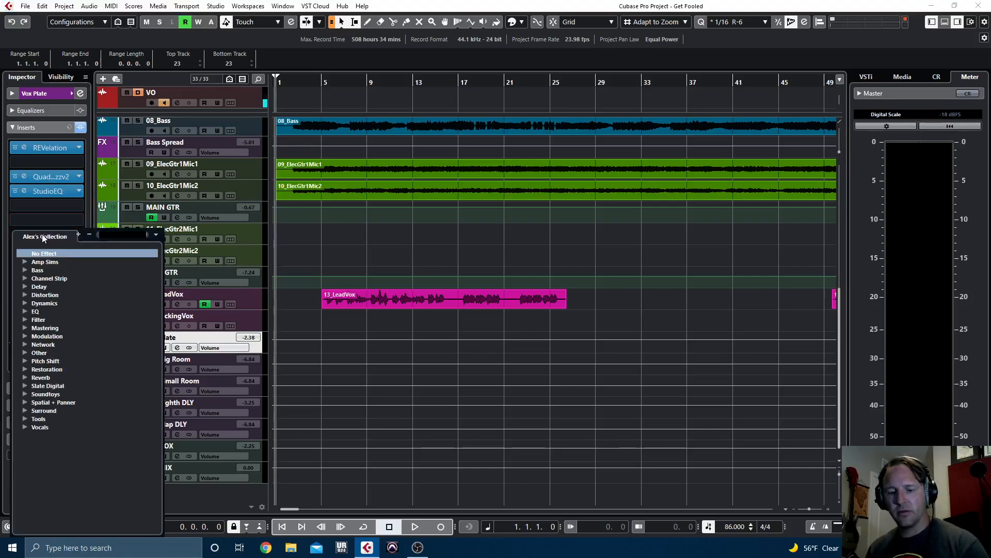
text(dist)
key(Return)
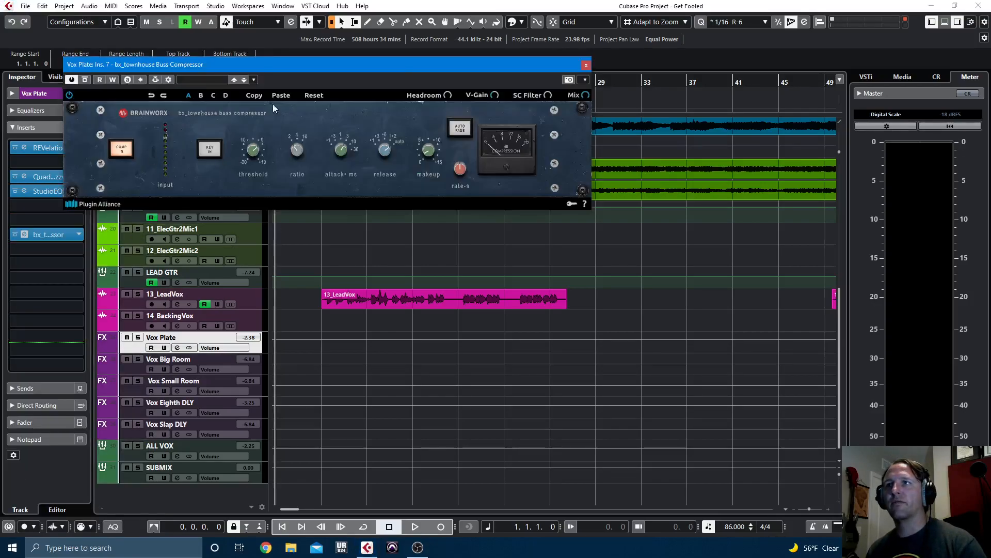
click(586, 65)
click(79, 234)
click(56, 252)
Browse the Dynamics plug-ins available for insert slot 7 of Vox Plate and close the list unchanged.
click(64, 234)
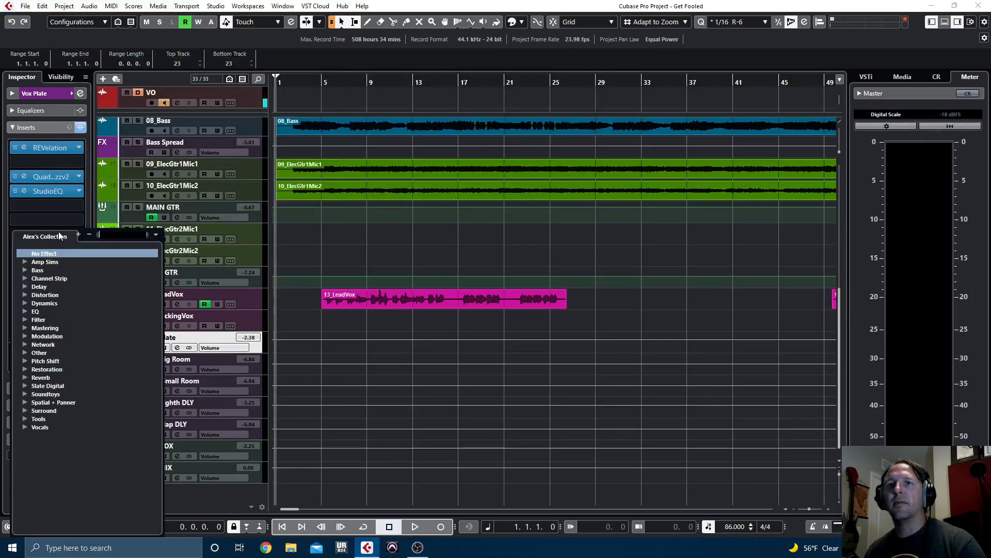
scroll(58, 313, down, 8)
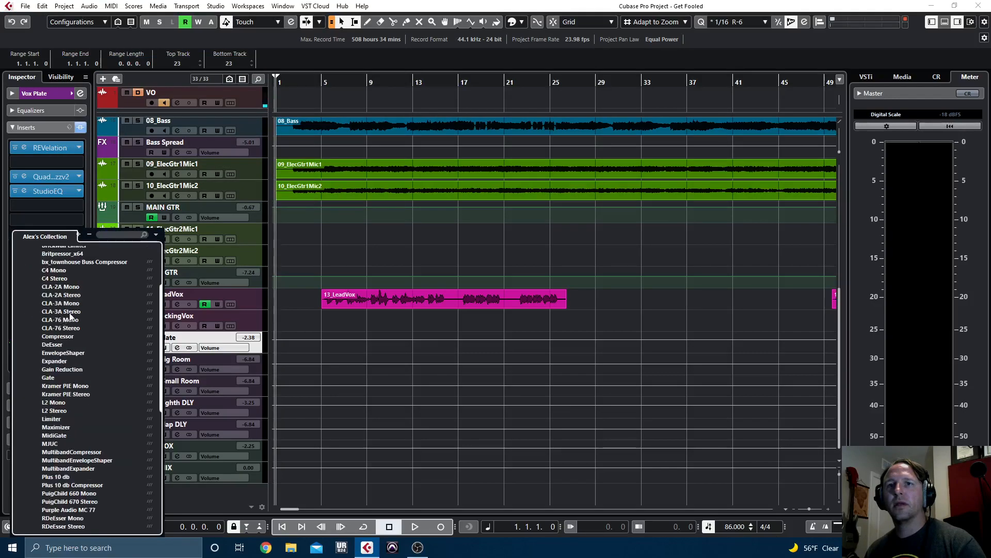
scroll(70, 438, down, 3)
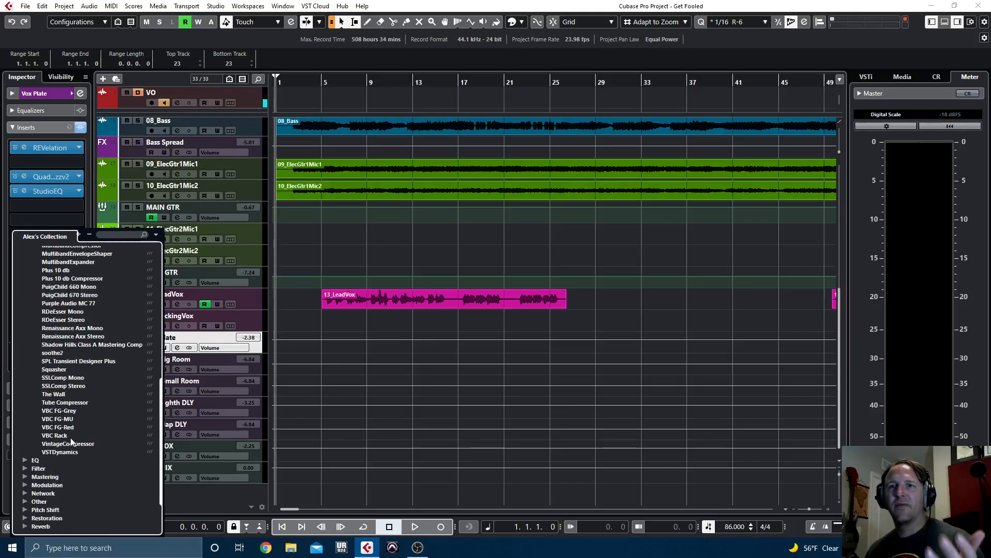
scroll(82, 446, up, 3)
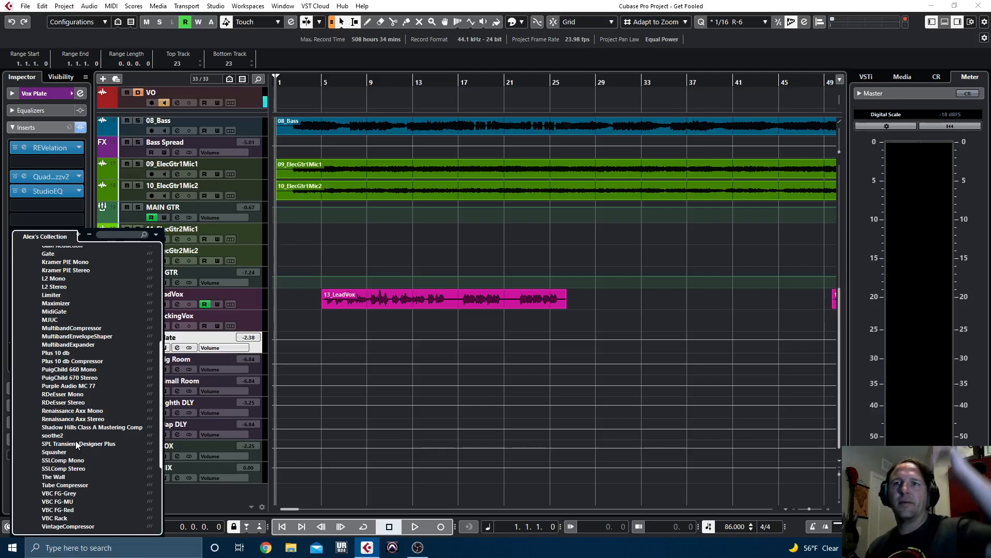
scroll(75, 447, up, 3)
scroll(75, 445, up, 1)
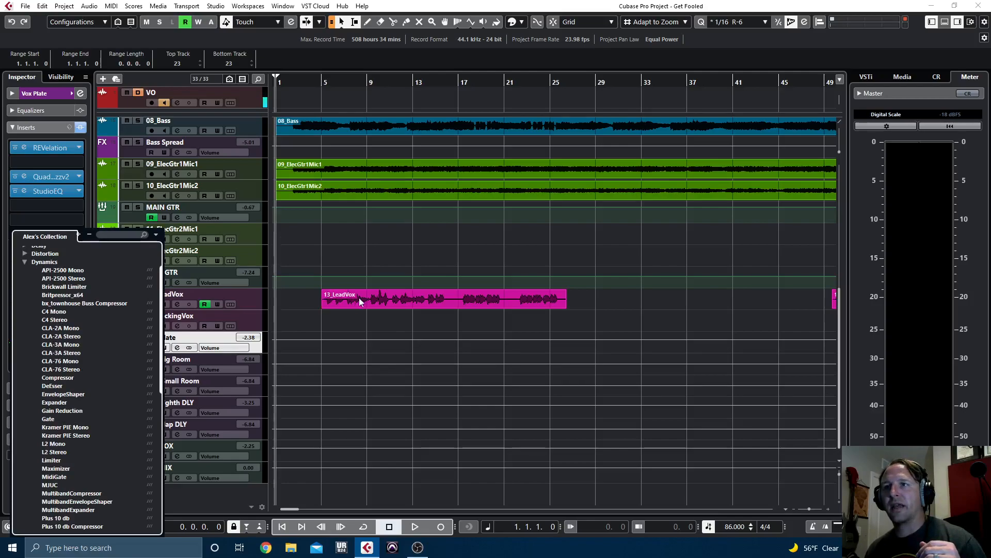
click(255, 300)
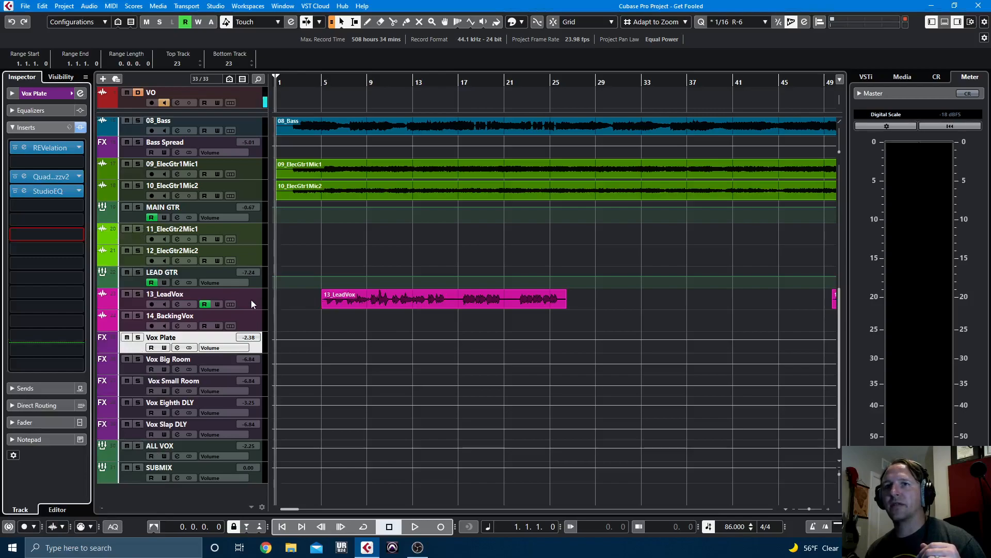
Check the vintage compressor on 13_LeadVox and view the plug-in categories available for insert slot 6.
click(251, 300)
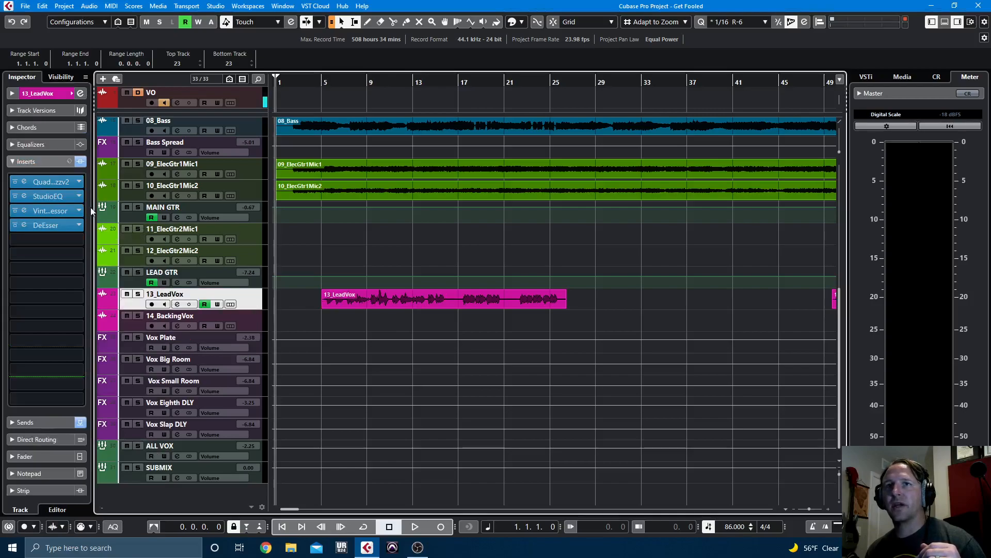
click(45, 212)
click(43, 213)
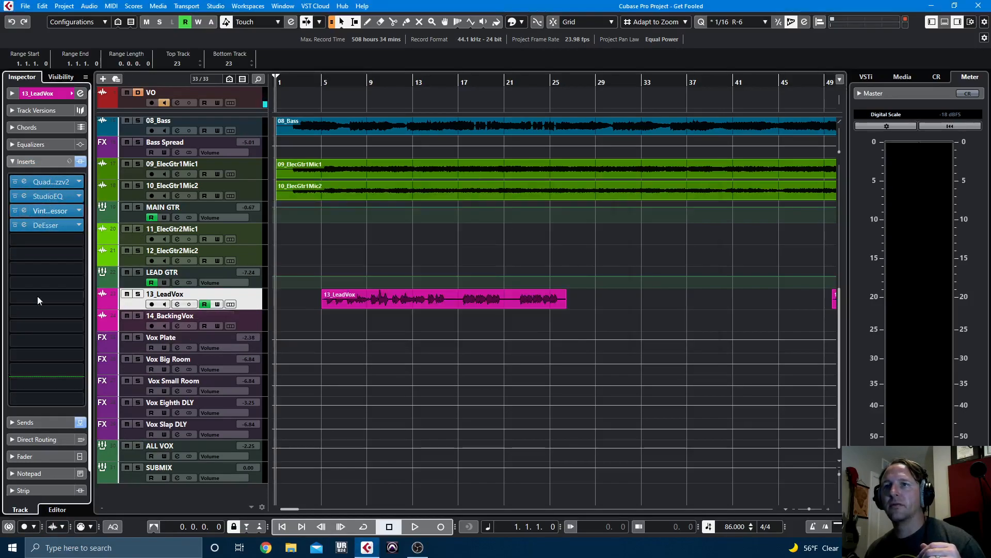
click(68, 256)
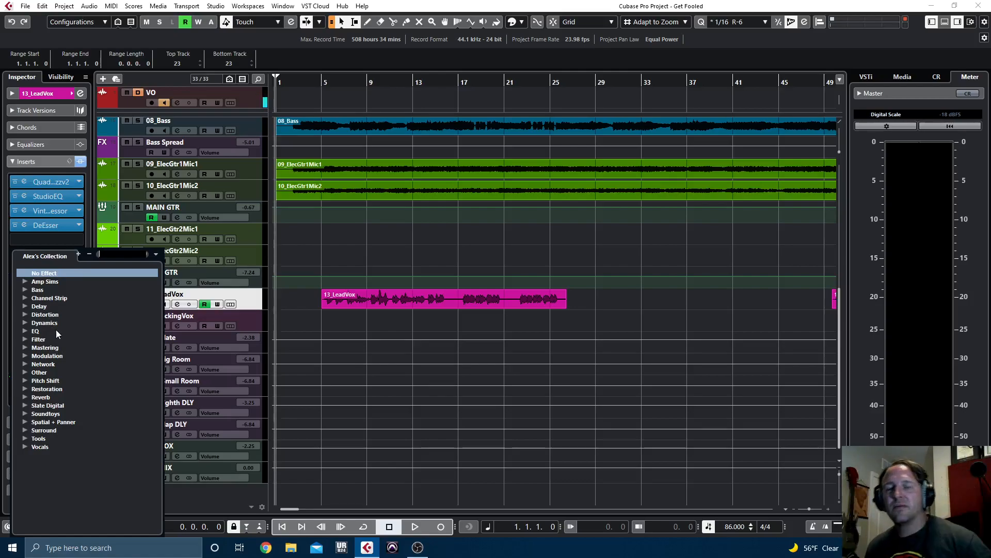
click(304, 300)
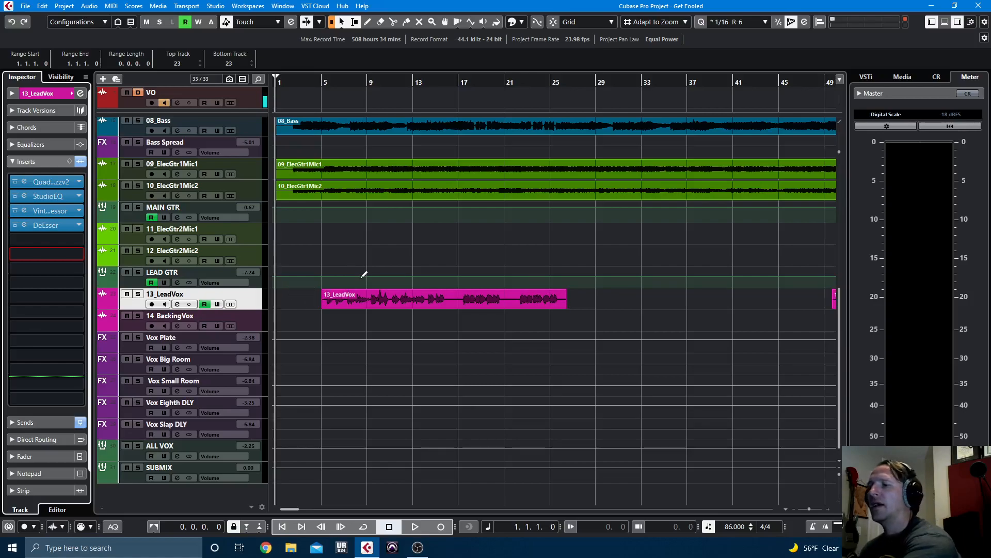
Load iZotope Ozone 7 from the Mastering plug-ins into insert slot 9 of the SUBMIX track.
click(123, 480)
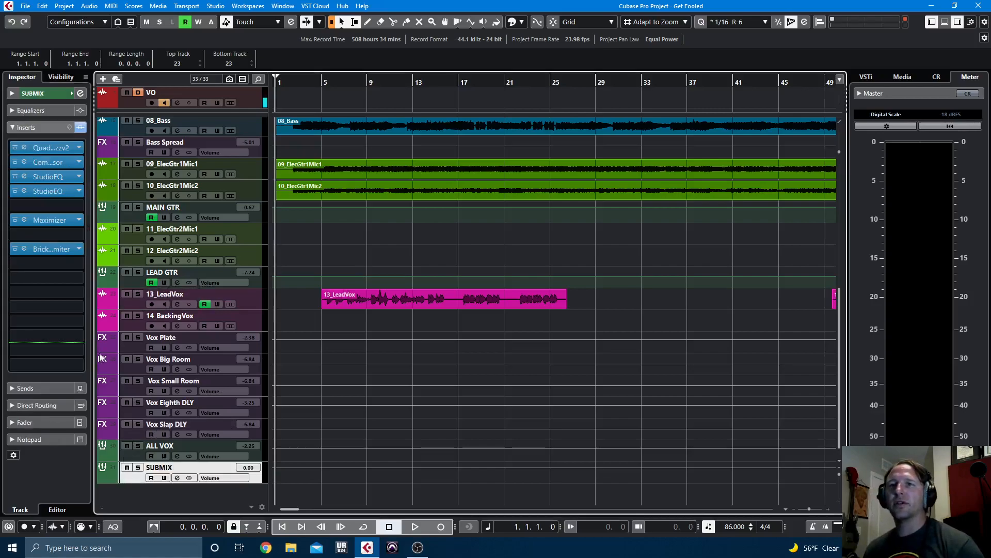
click(51, 265)
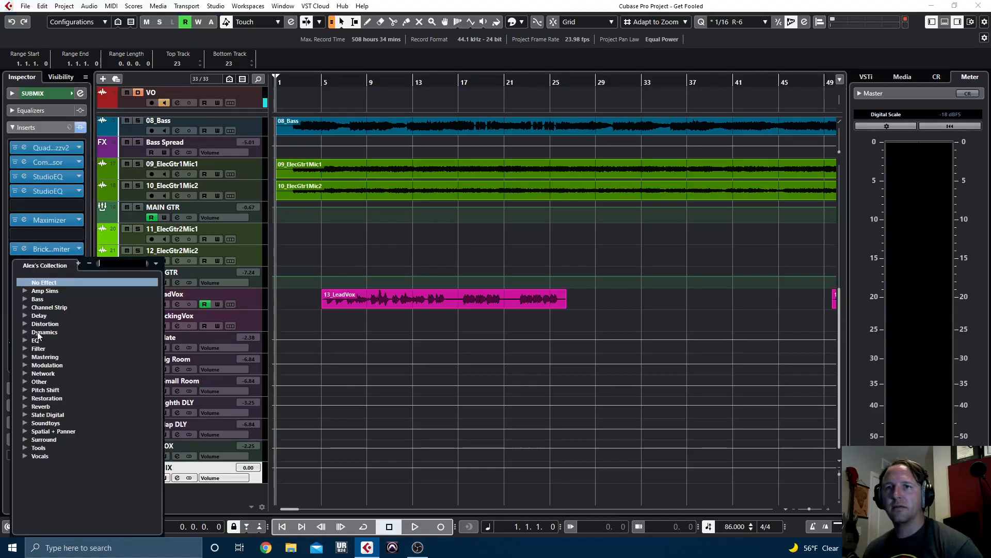
click(22, 355)
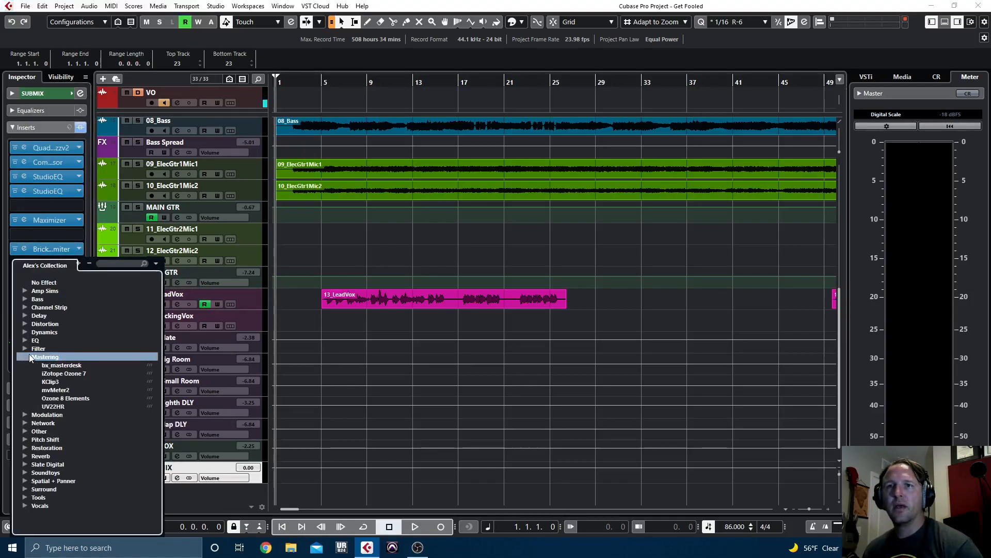
click(72, 373)
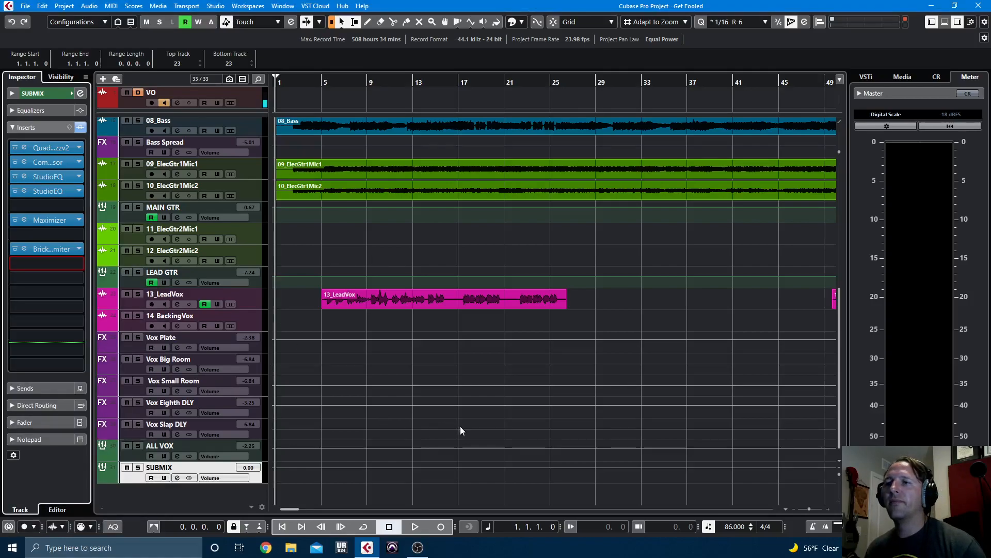
Look through Ozone 7's Dynamics and Maximizer modules and the modules available for its signal chain, and close the plug-in window.
click(159, 400)
click(237, 401)
click(290, 384)
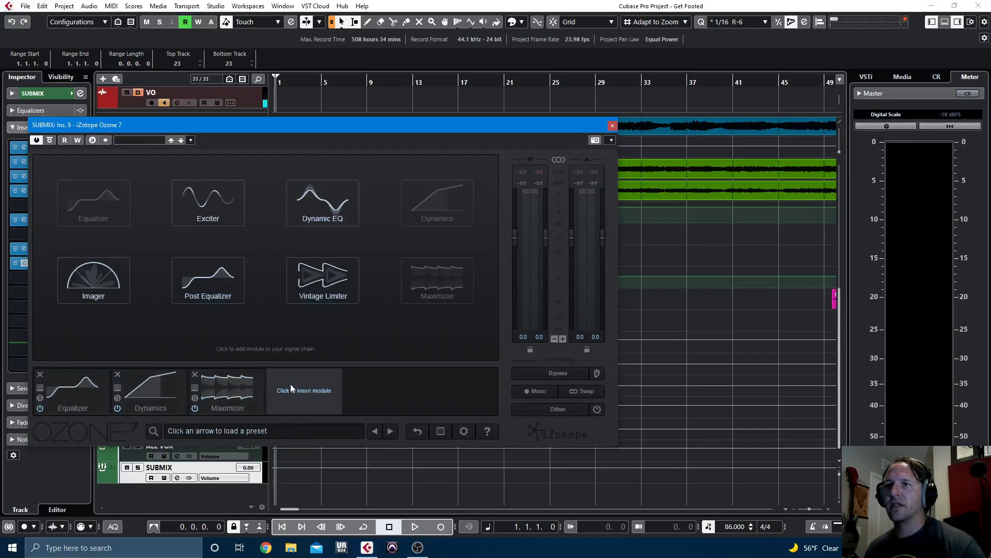
click(612, 125)
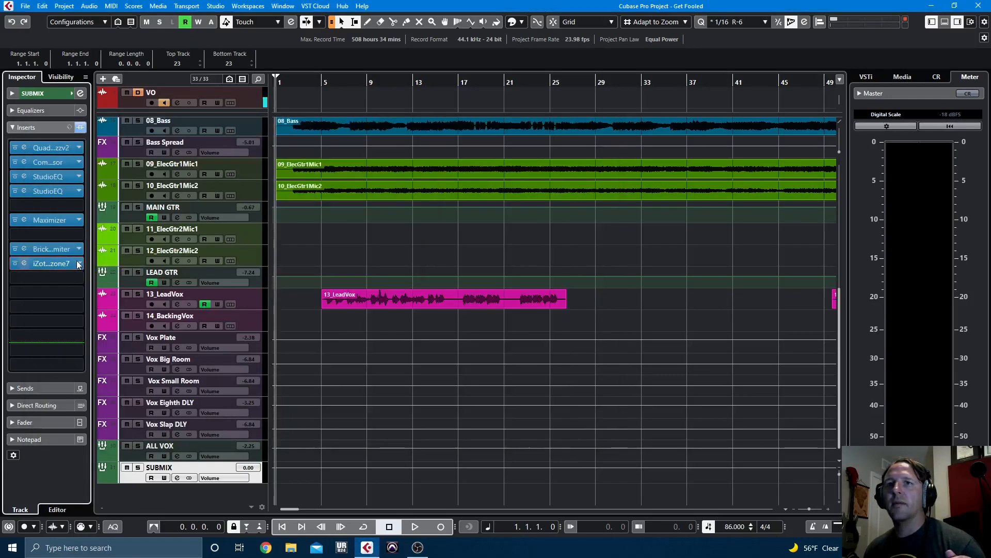
Bypass Ozone 7 in insert slot 9 of SUBMIX, close its window and check the Mastering plug-in choices without changing the insert.
click(24, 264)
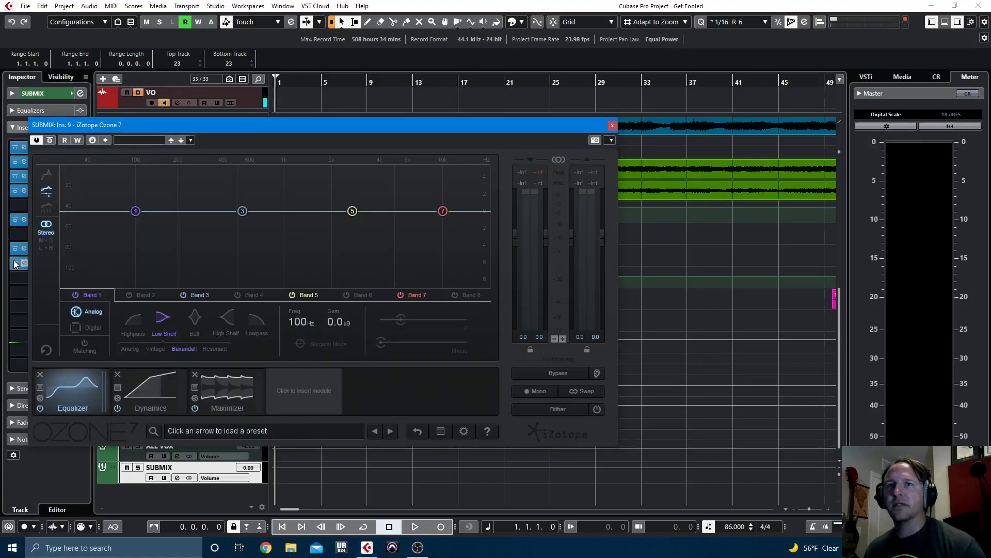
click(14, 263)
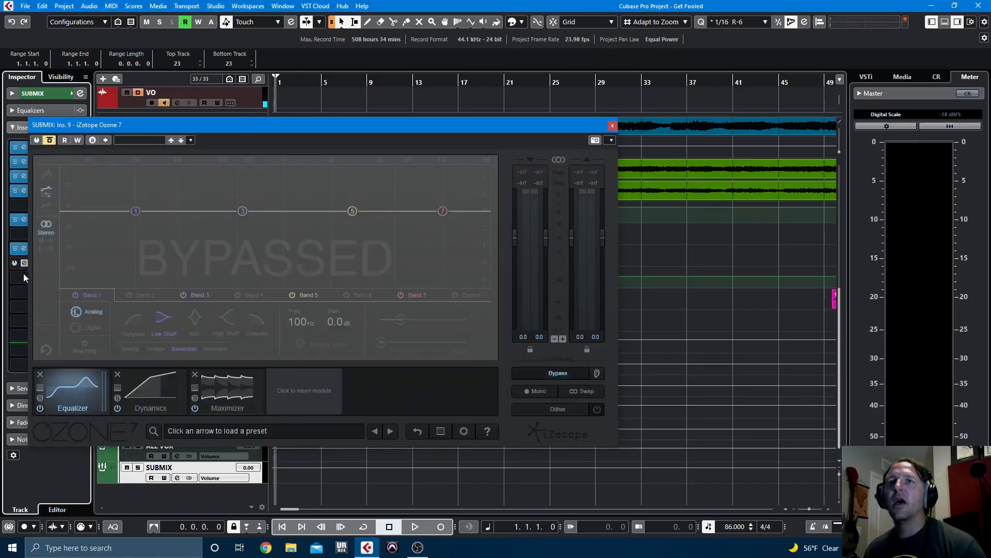
click(613, 126)
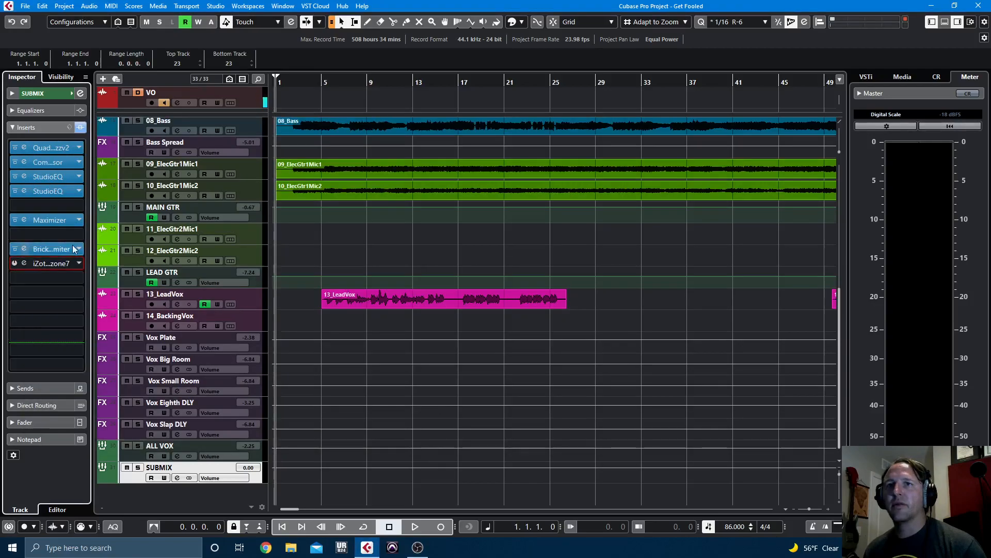
click(72, 263)
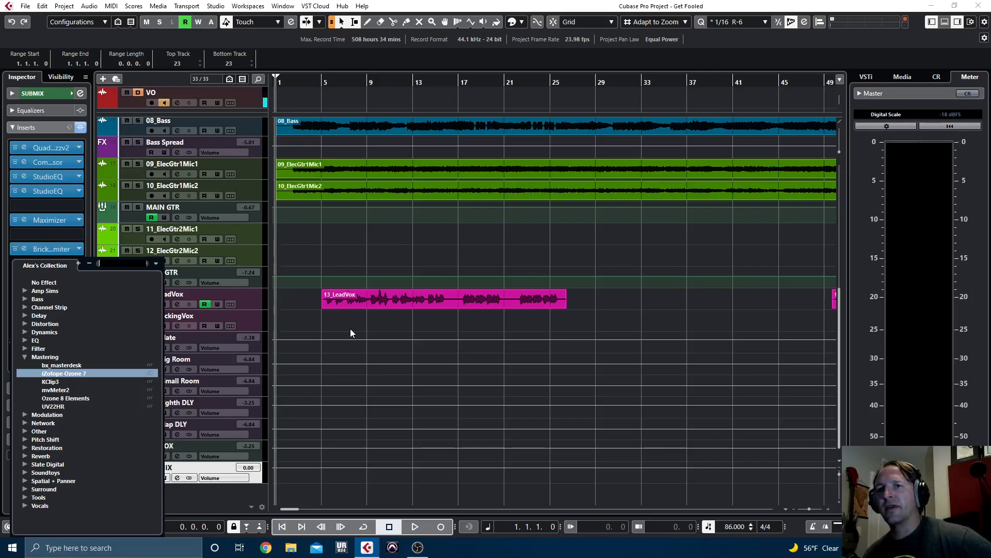
key(Return)
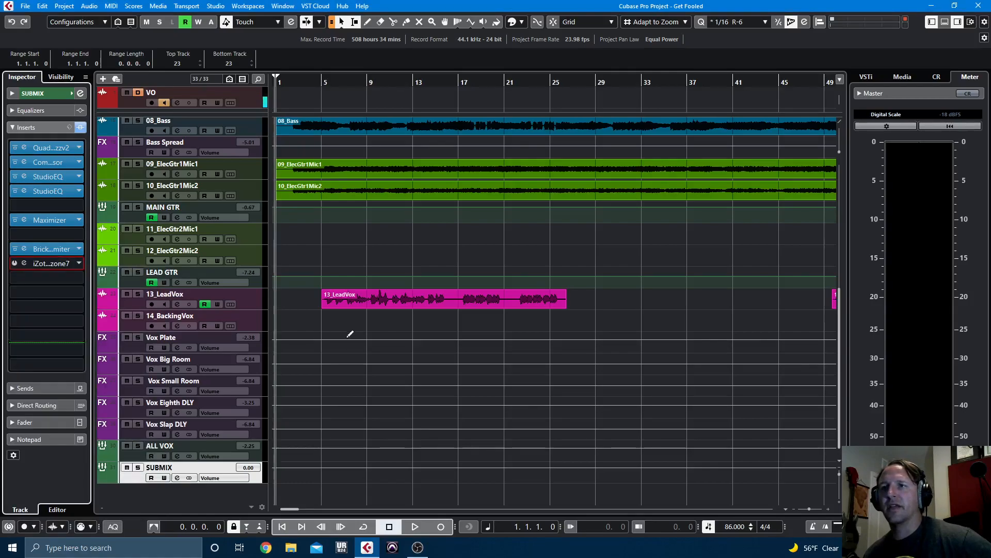
Select all events in the project and set the left and right locators to span the whole song.
click(344, 333)
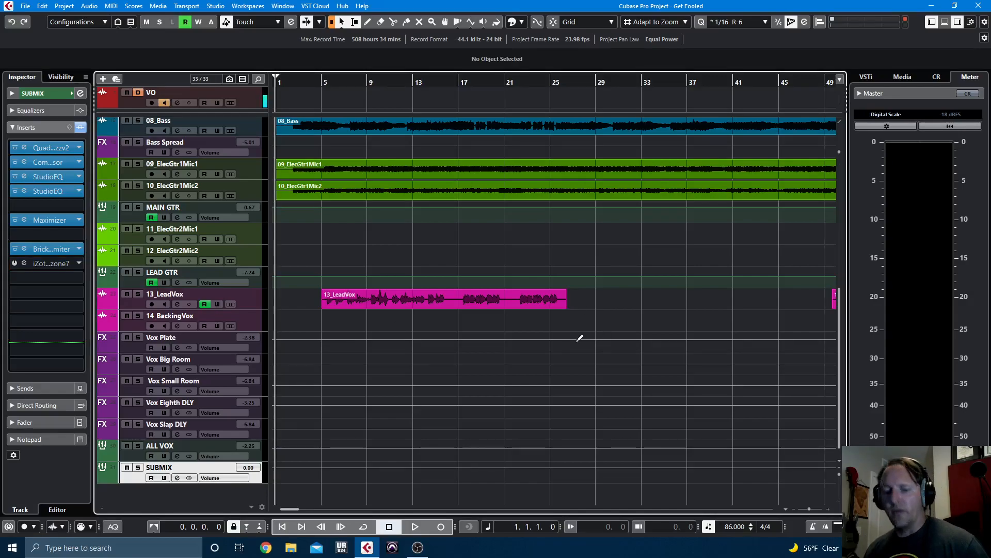
key(g)
key(g)
key(g)
key(g)
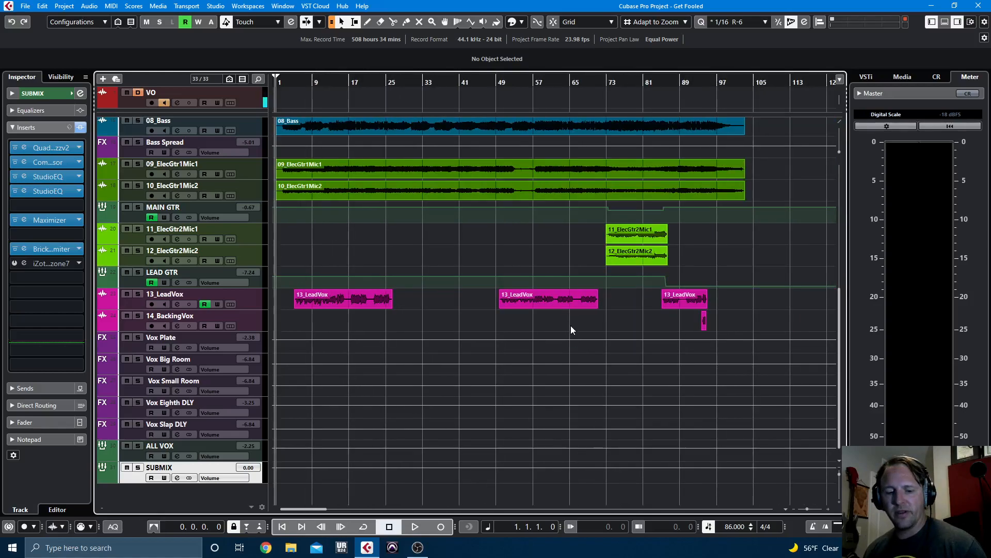
key(ctrl+a)
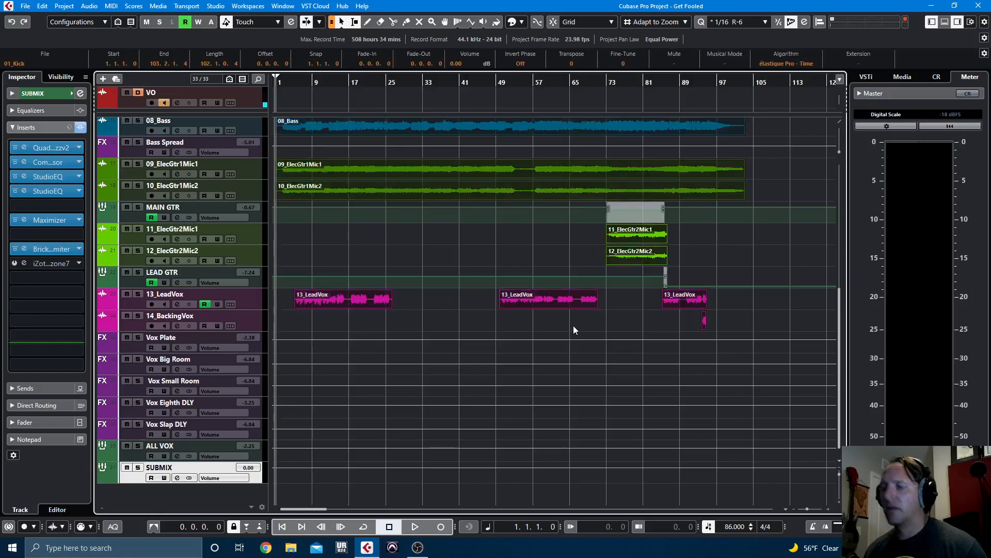
key(p)
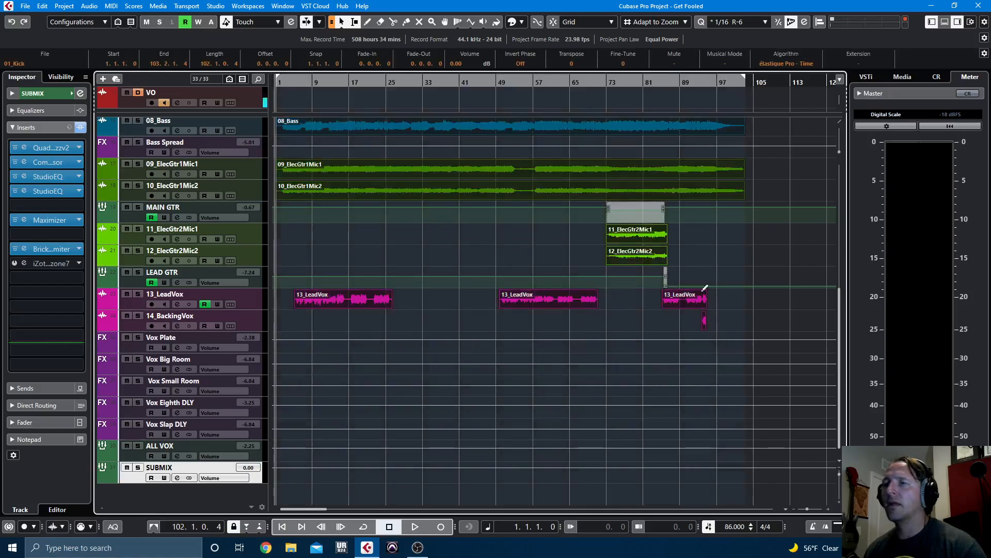
scroll(700, 275, up, 5)
scroll(700, 274, down, 5)
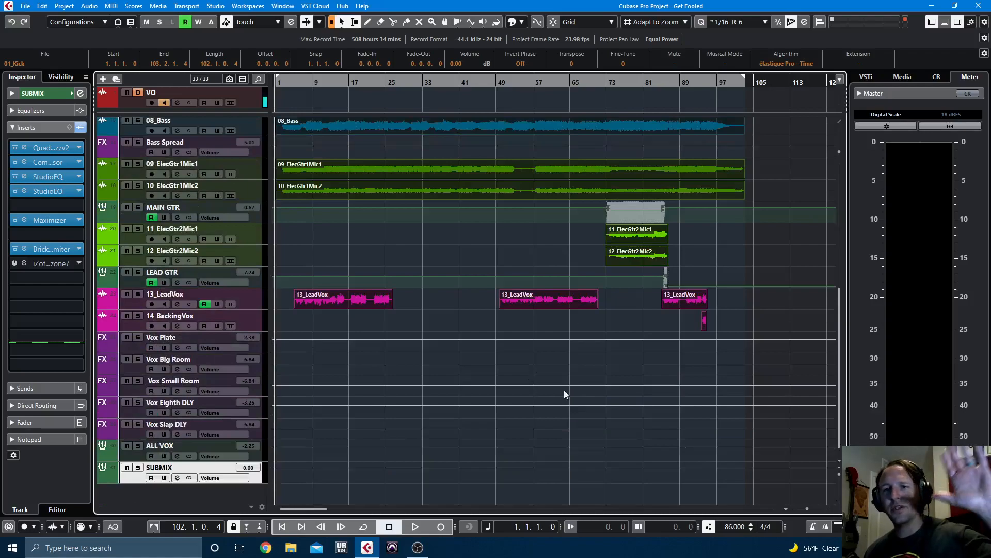
mouse_move(421, 552)
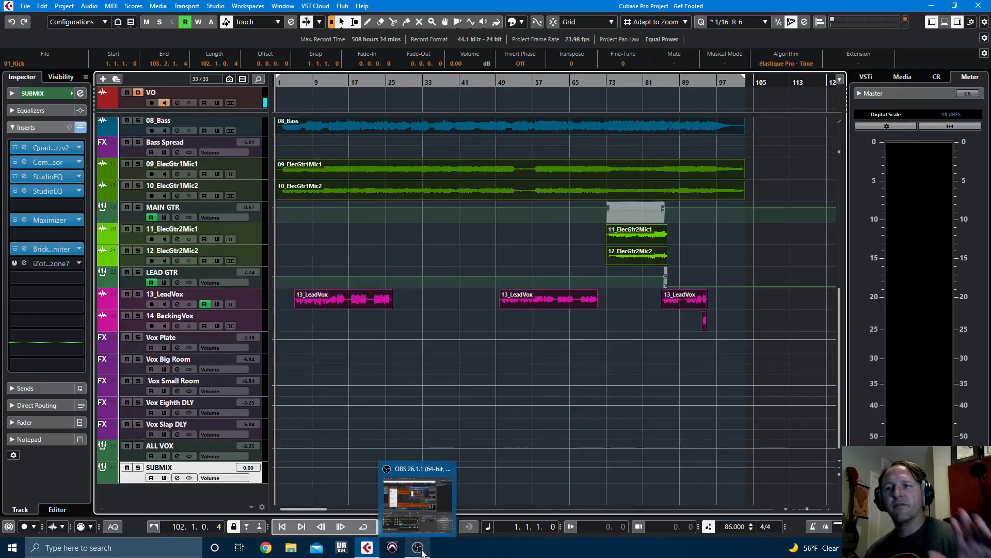